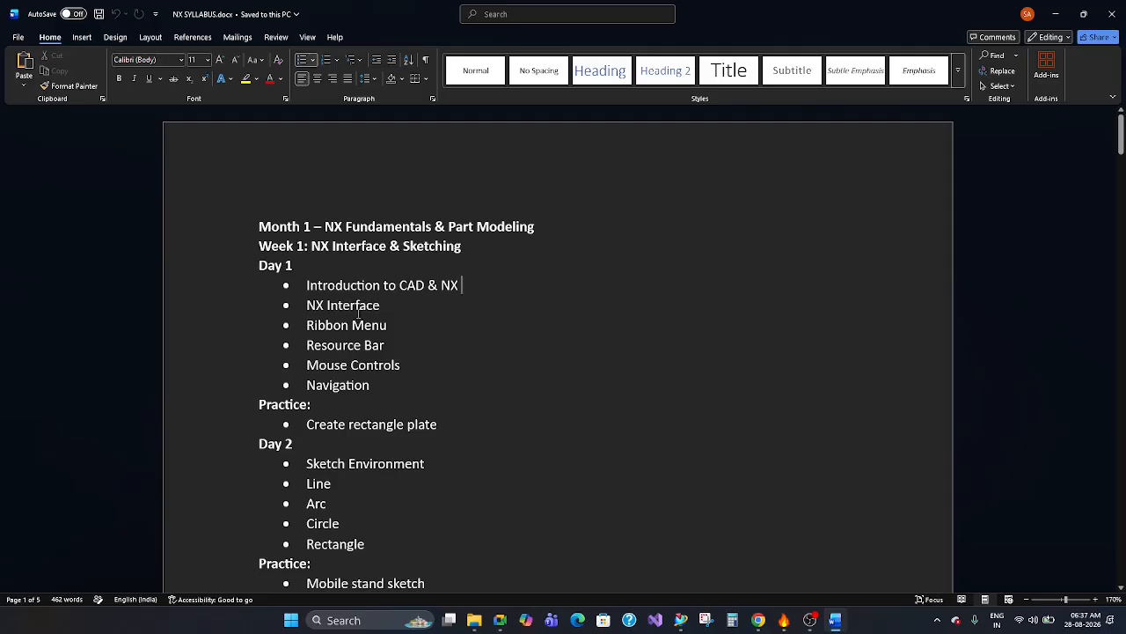
# Review the Week 1 syllabus topics for Days 1 to 4, covering the NX interface, sketch commands, constraints and sketch tools.
pyautogui.scroll(-3, 404, 331)
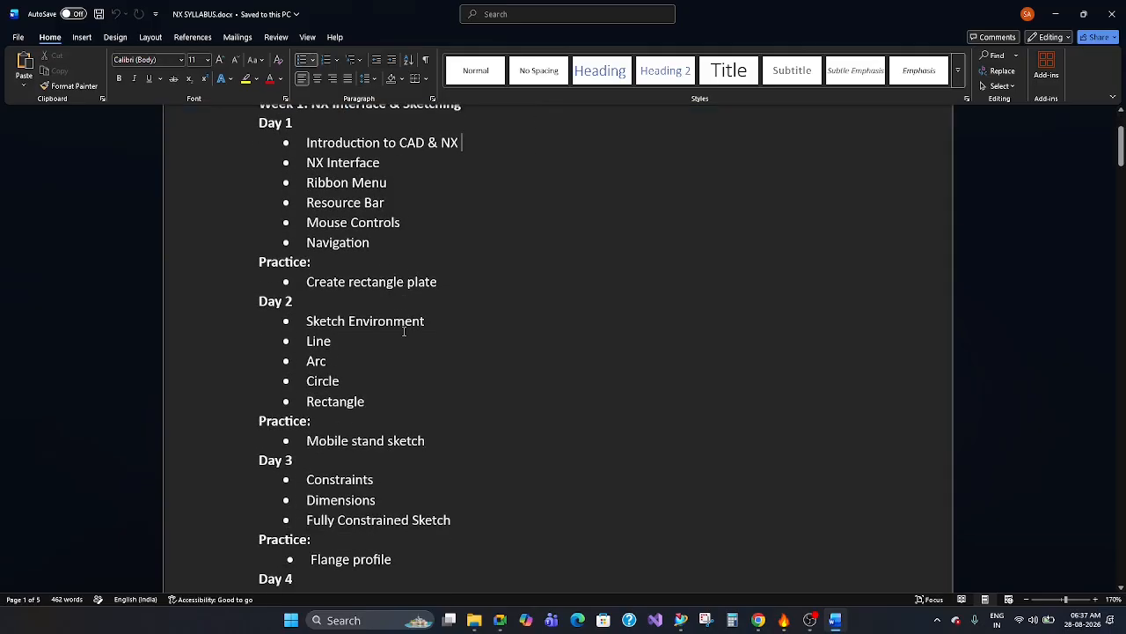
pyautogui.moveTo(307, 321); pyautogui.dragTo(365, 401)
pyautogui.click(368, 345)
pyautogui.scroll(-1, 406, 345)
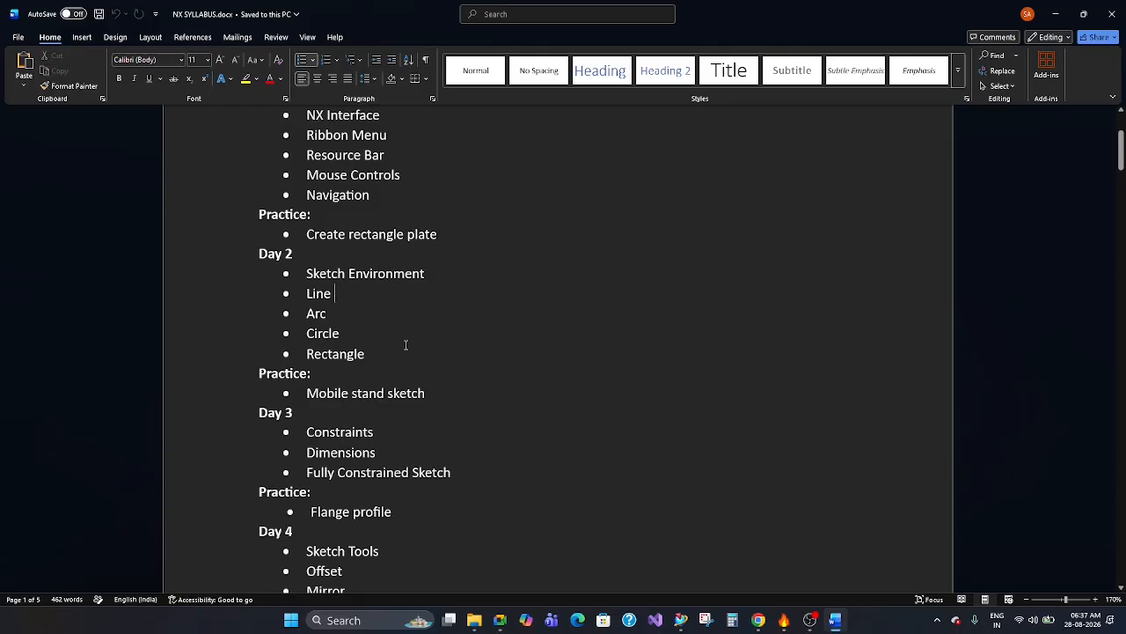
pyautogui.scroll(-2, 406, 344)
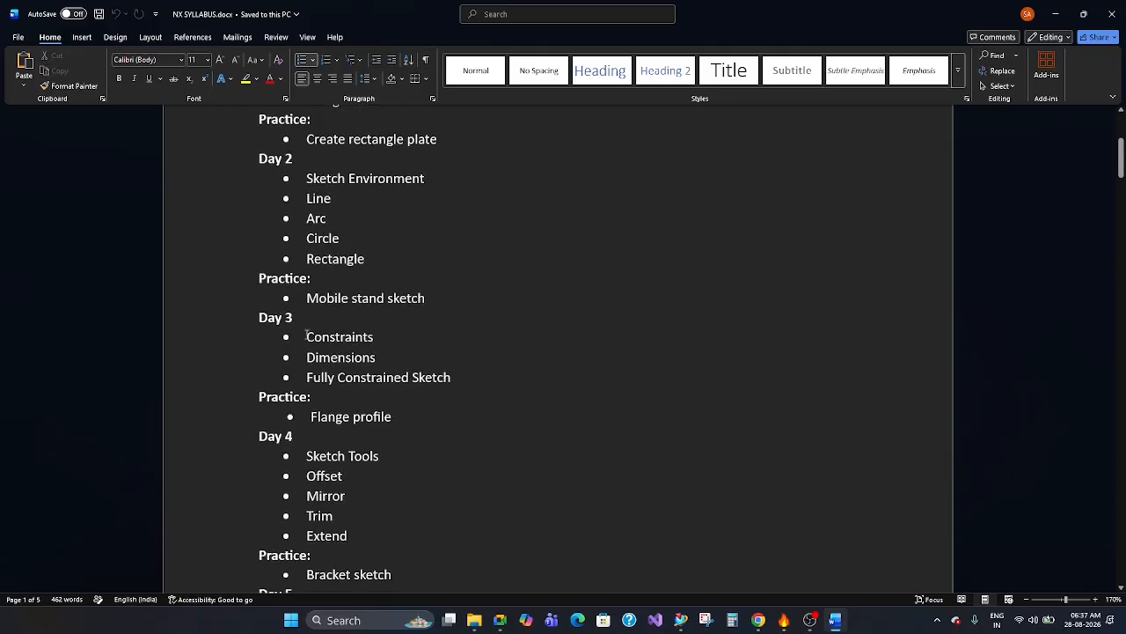
pyautogui.moveTo(311, 344); pyautogui.dragTo(384, 359)
pyautogui.click(455, 379)
pyautogui.scroll(-1, 444, 389)
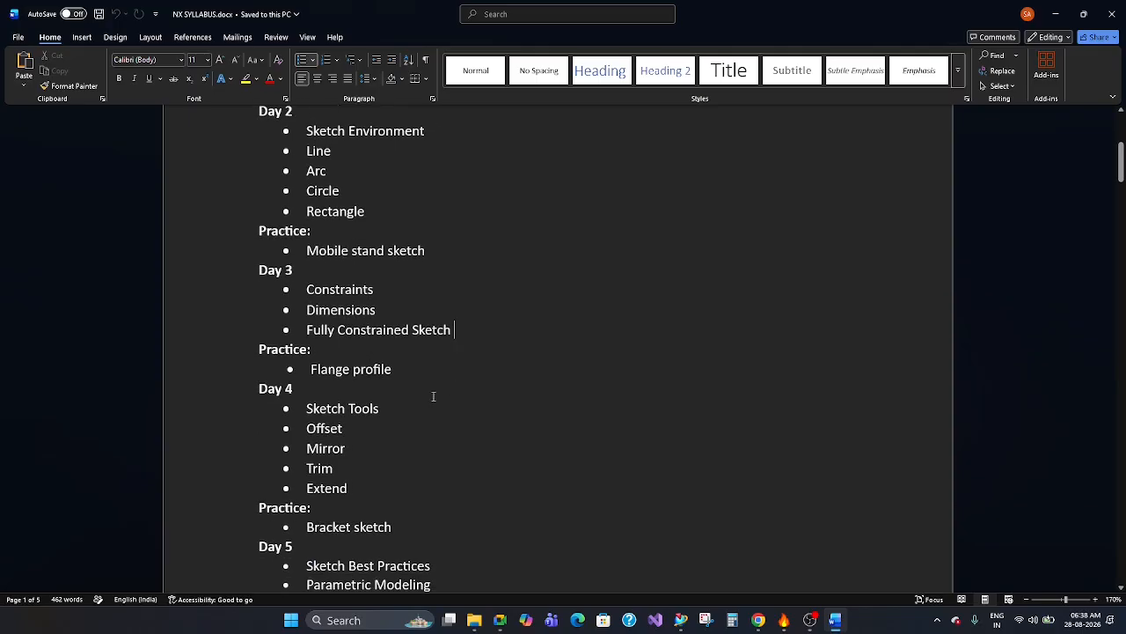
pyautogui.moveTo(382, 411); pyautogui.dragTo(345, 469)
pyautogui.click(368, 465)
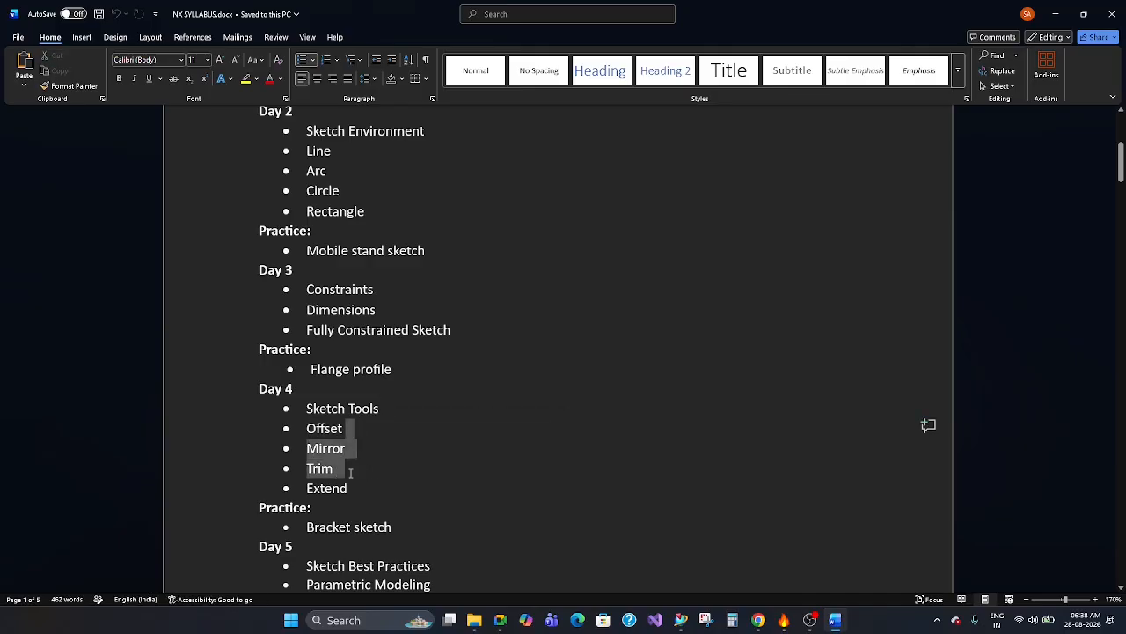
# Review the syllabus from Day 5 through the Week 2 and Week 3 modeling topics, then return to the document's beginning.
pyautogui.scroll(-3, 474, 428)
pyautogui.click(473, 428)
pyautogui.scroll(-2, 454, 379)
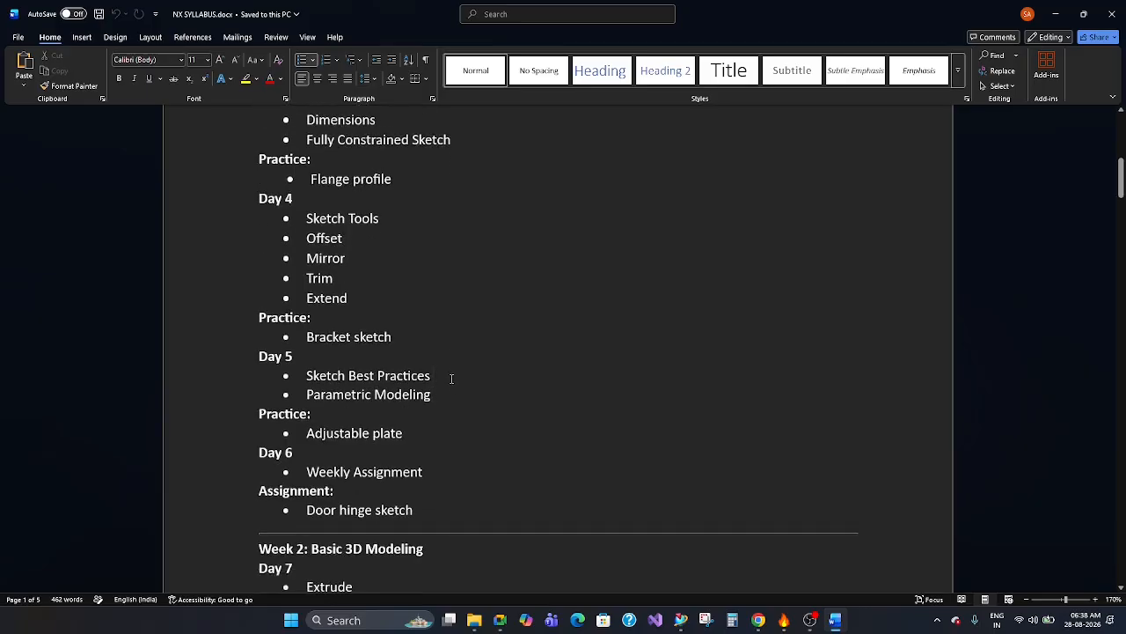
pyautogui.moveTo(308, 327); pyautogui.dragTo(438, 347)
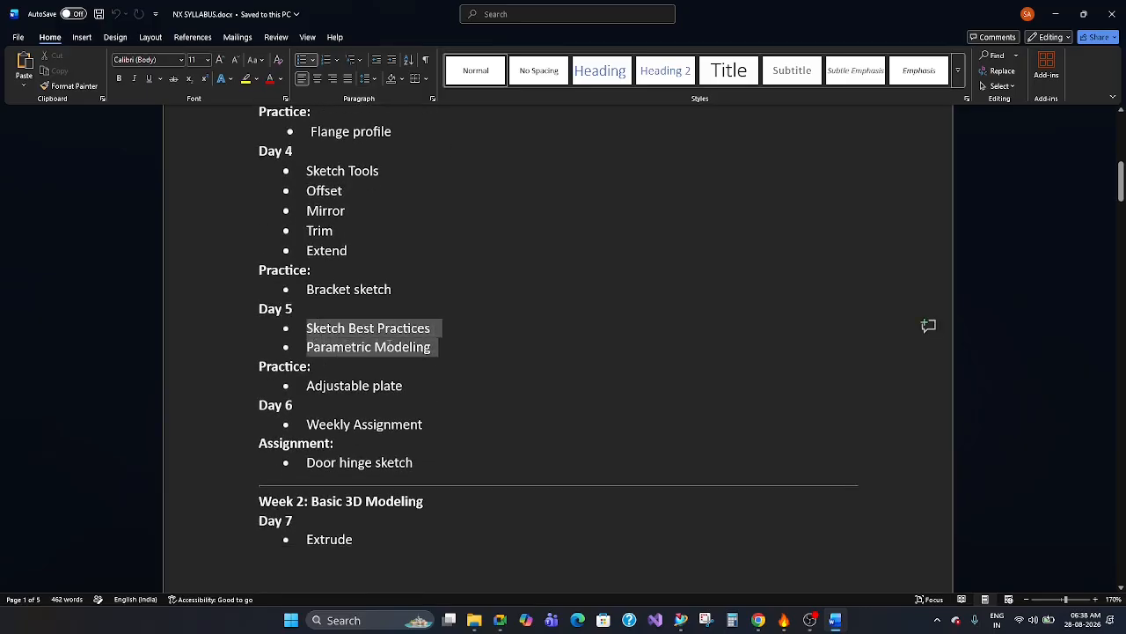
pyautogui.click(375, 333)
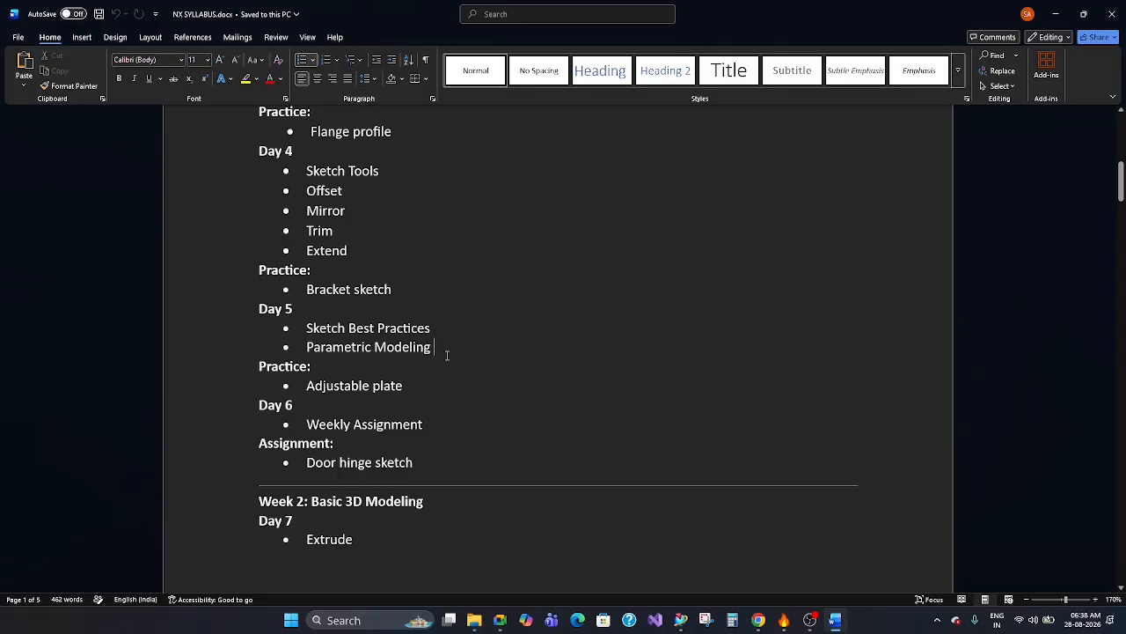
pyautogui.scroll(-2, 447, 355)
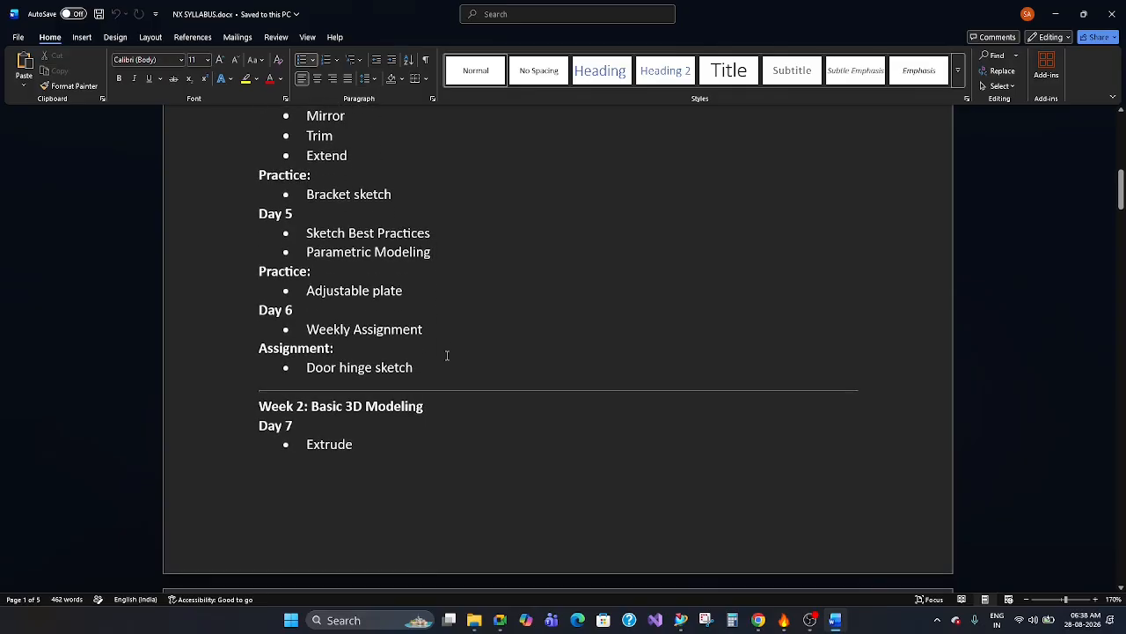
pyautogui.scroll(-2, 447, 354)
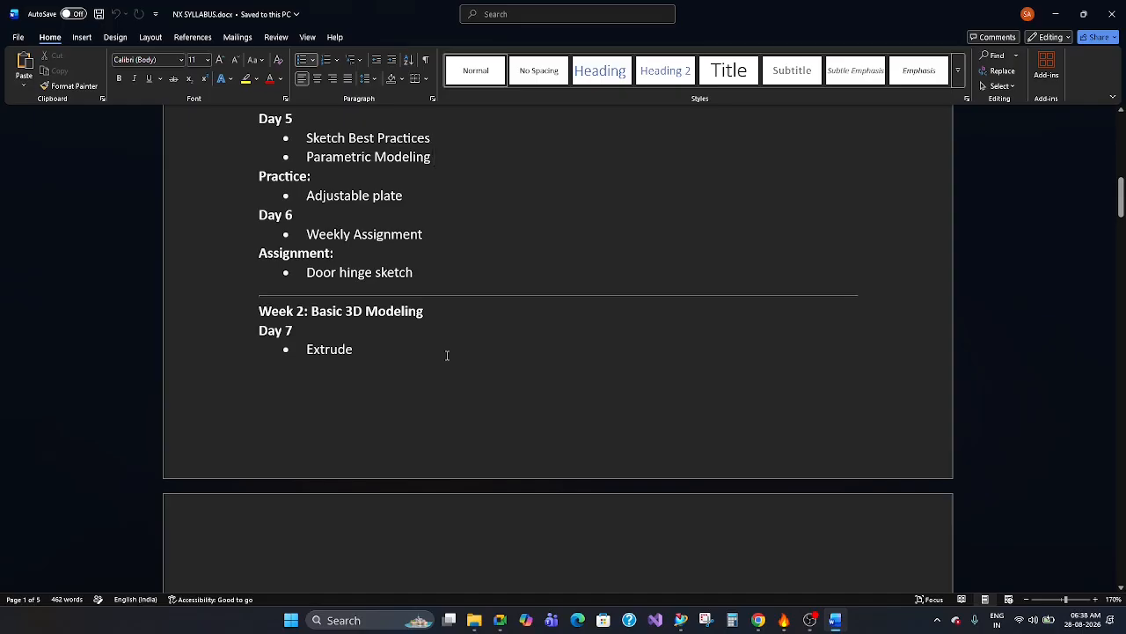
pyautogui.scroll(-3, 447, 354)
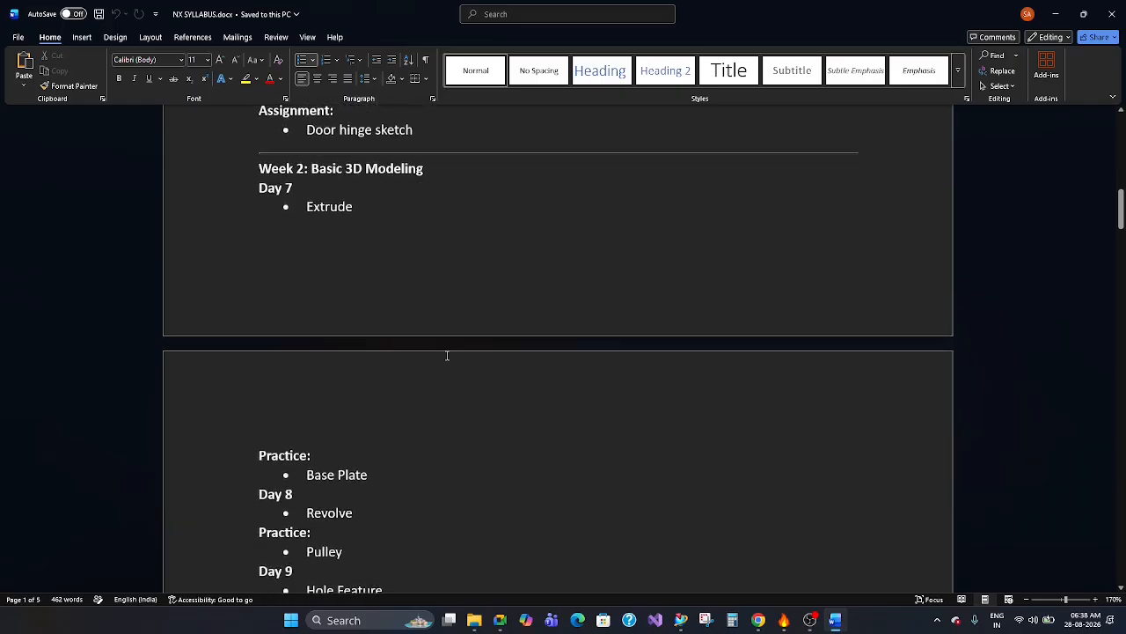
pyautogui.scroll(-12, 447, 354)
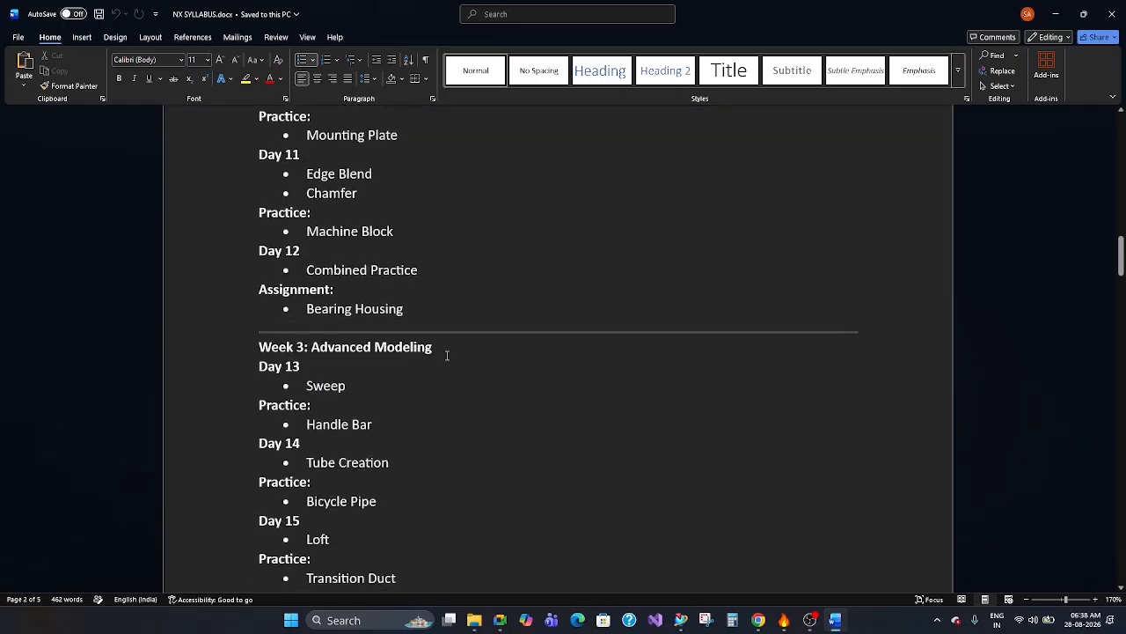
pyautogui.scroll(20, 449, 353)
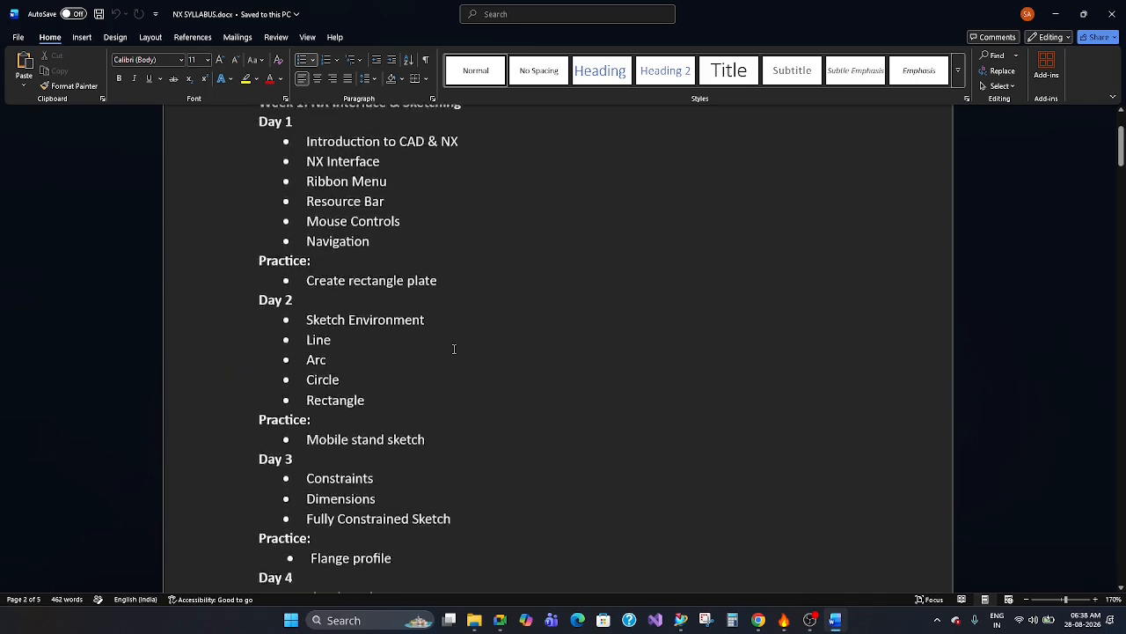
pyautogui.scroll(3, 454, 348)
pyautogui.click(454, 349)
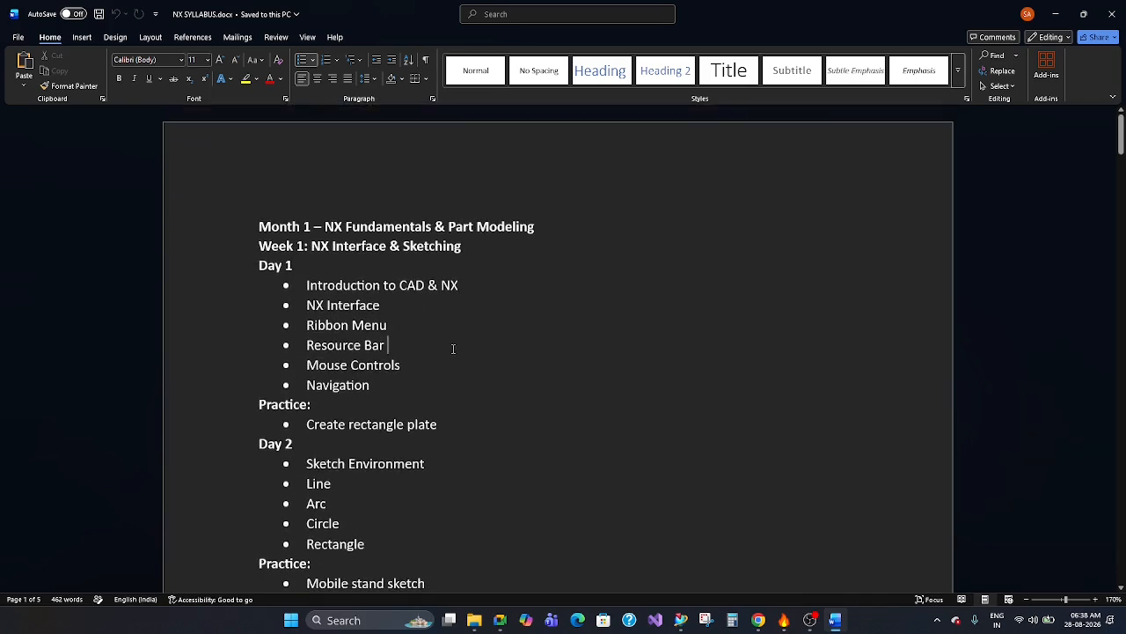
# Switch to NX and sketch a rectangle about 126 by 117 mm centred on the origin of the XY plane.
pyautogui.click(682, 620)
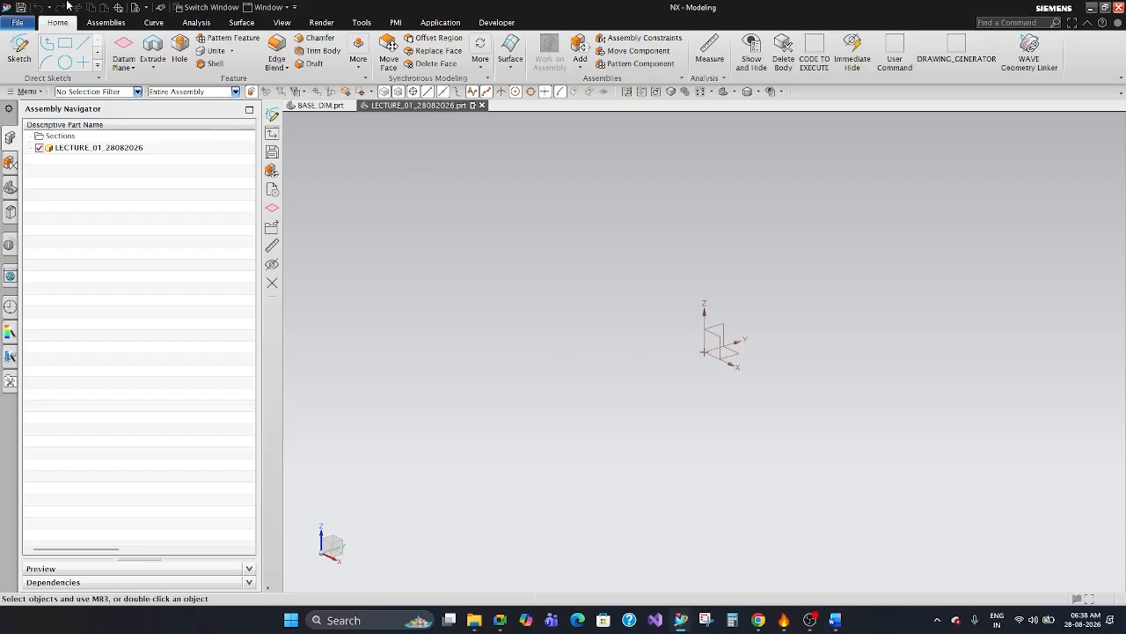
pyautogui.click(20, 50)
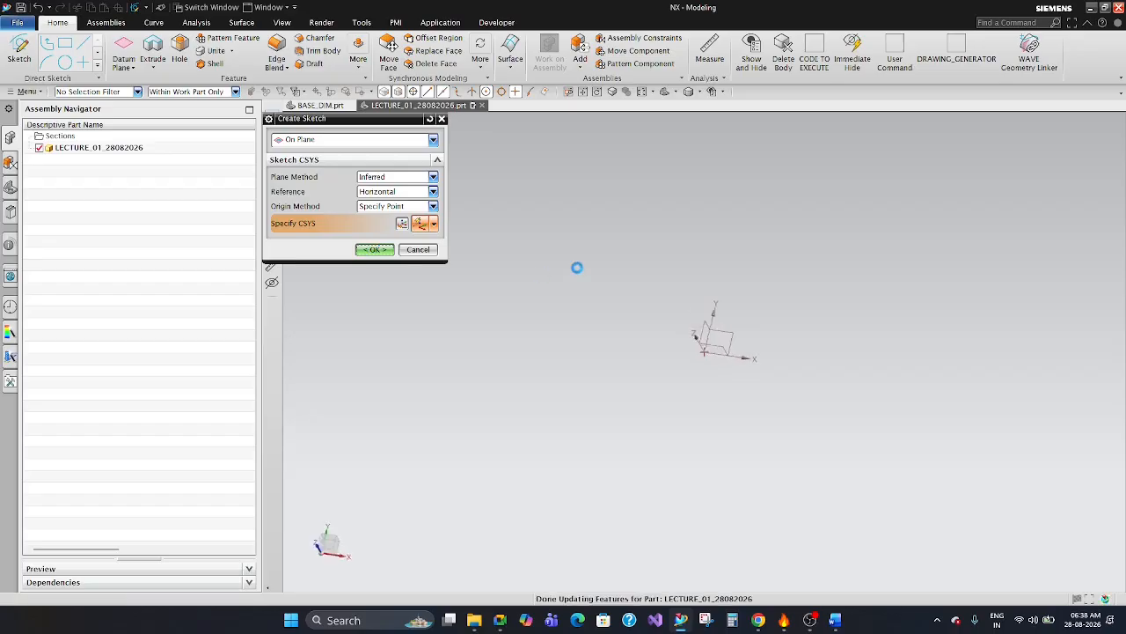
pyautogui.click(94, 44)
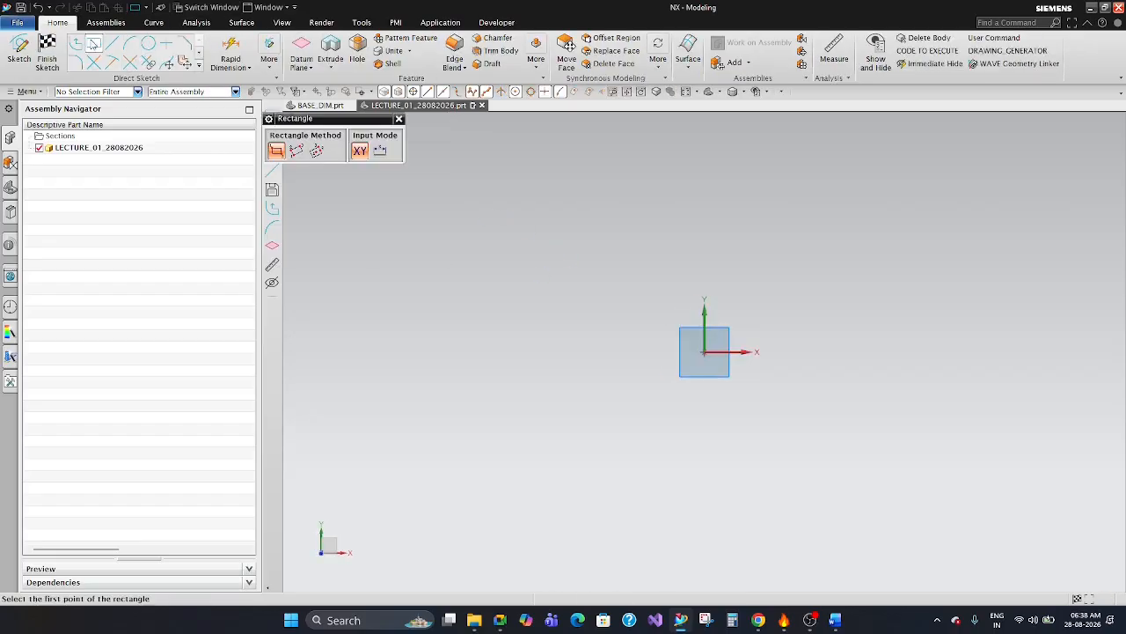
pyautogui.click(312, 154)
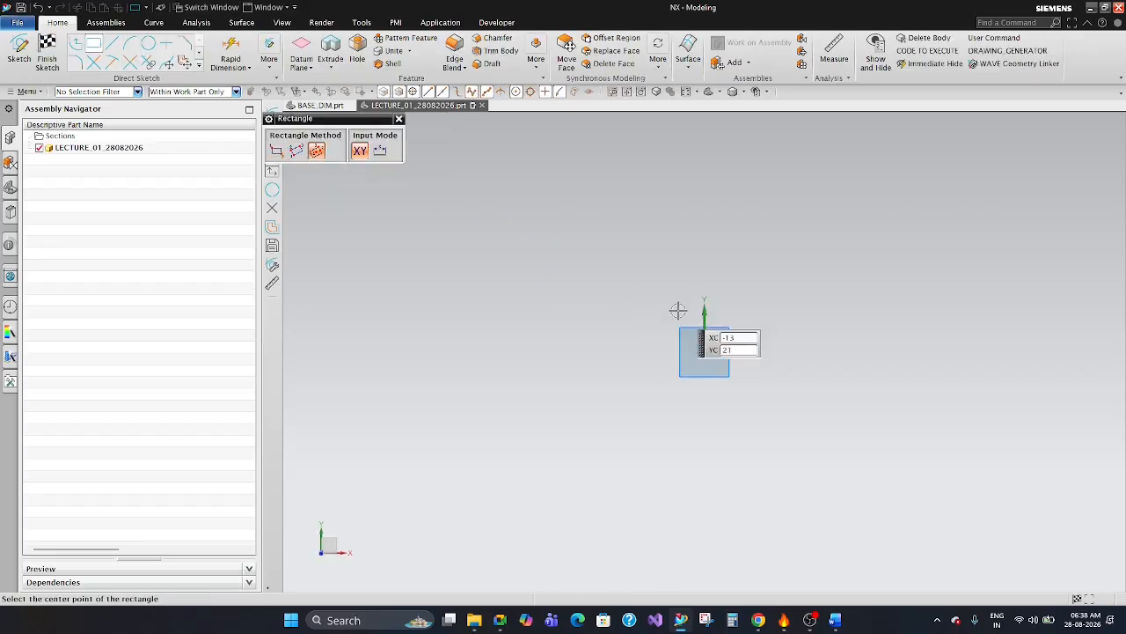
pyautogui.click(705, 352)
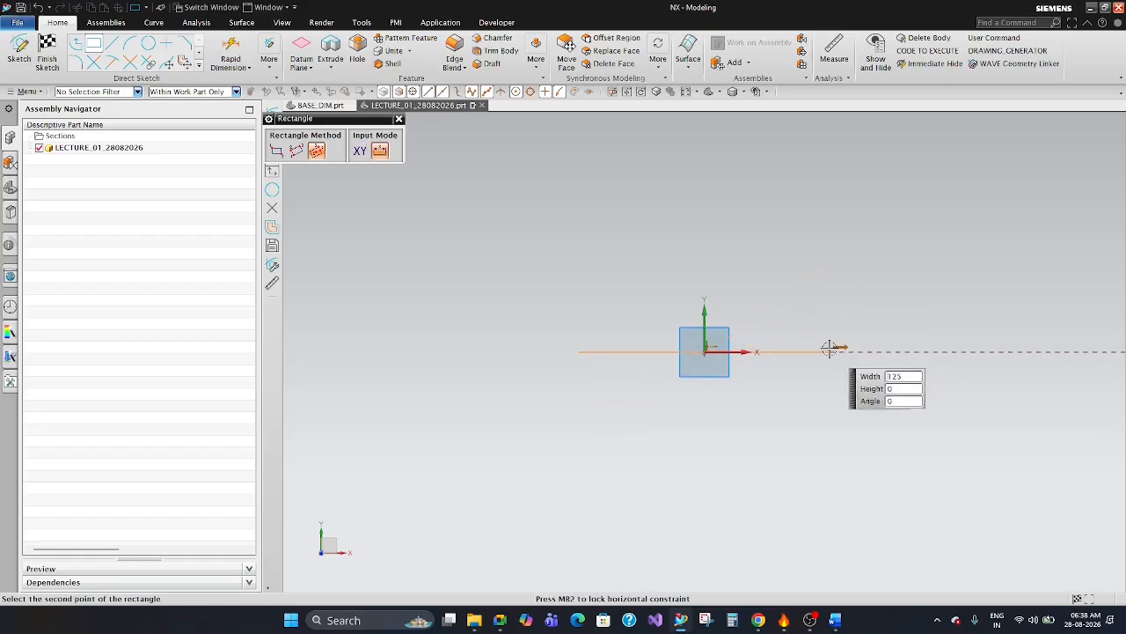
pyautogui.click(852, 234)
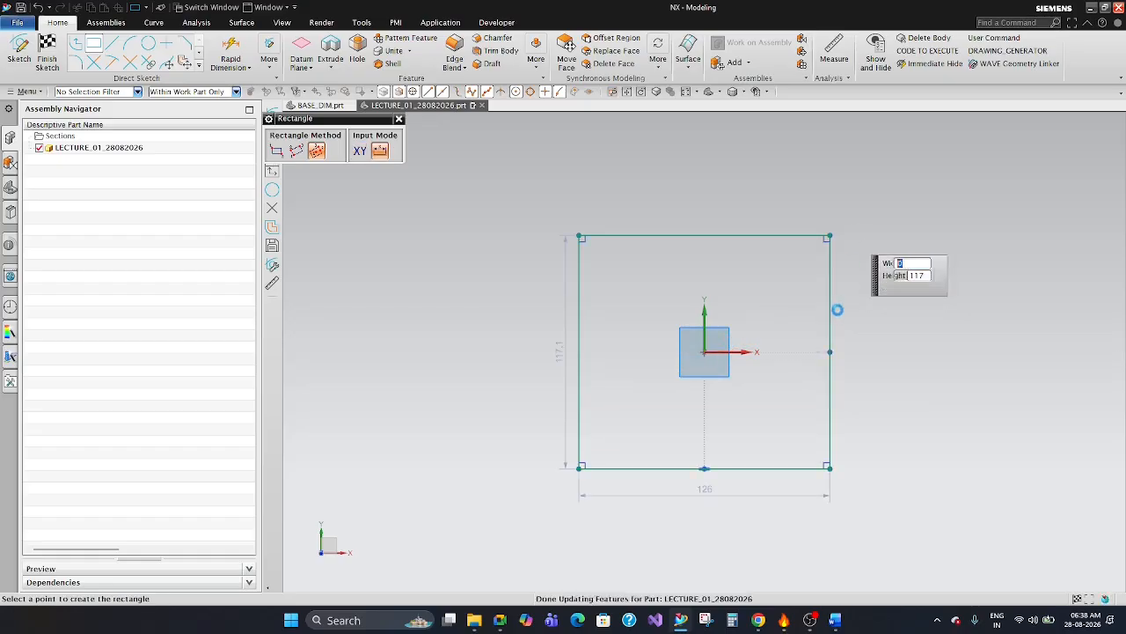
pyautogui.click(47, 62)
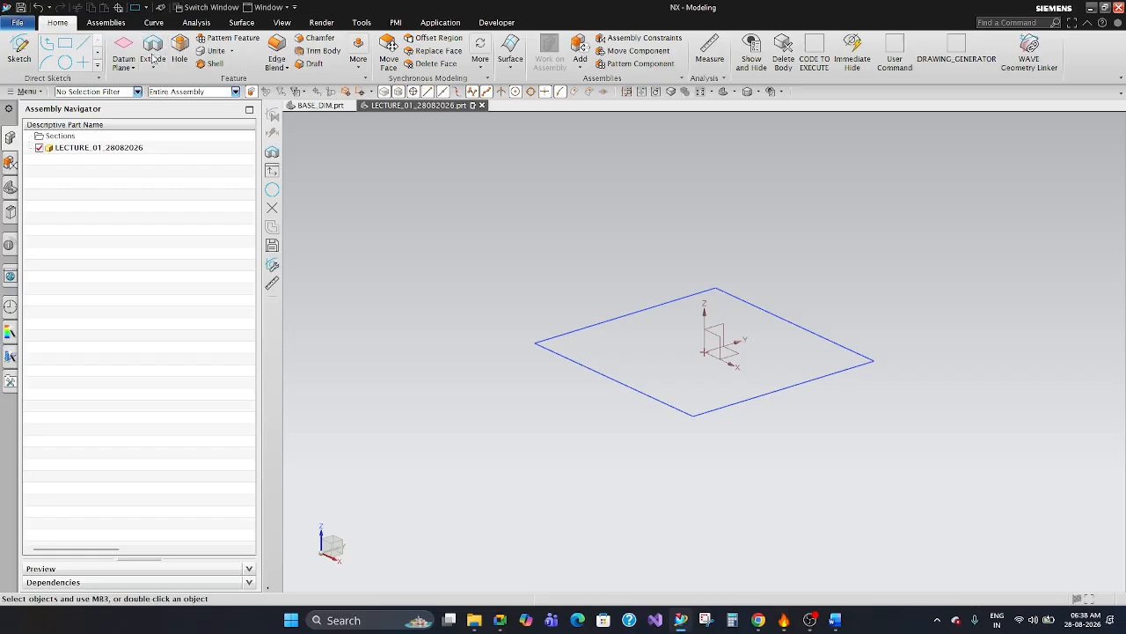
# Extrude the rectangle sketch from 0 to 100 mm as a solid block.
pyautogui.click(152, 55)
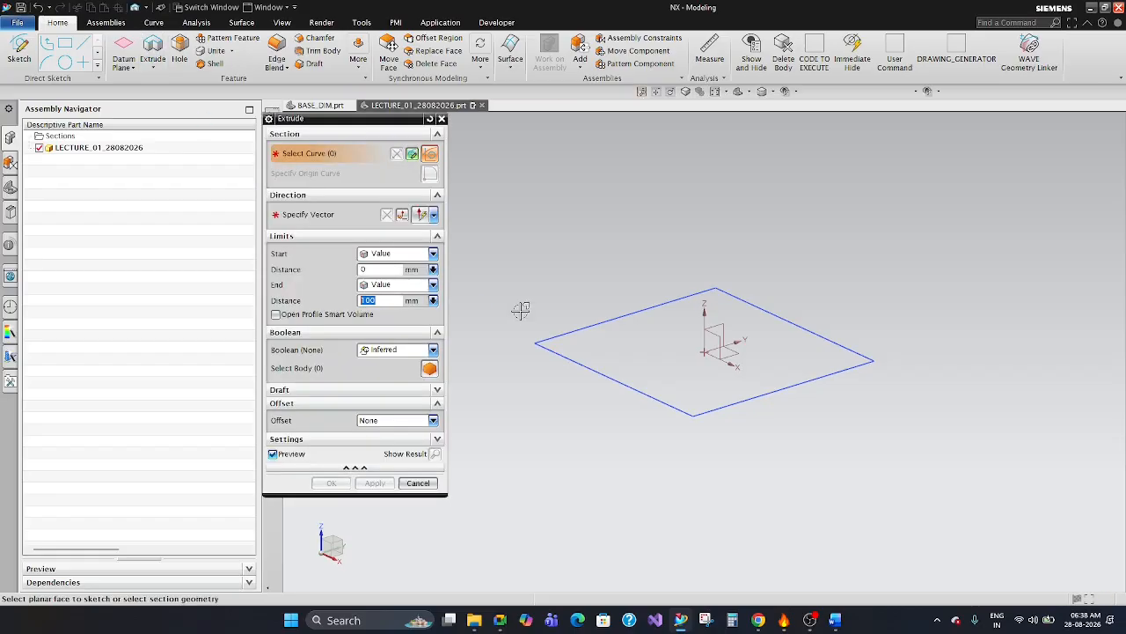
pyautogui.click(11, 185)
pyautogui.click(83, 184)
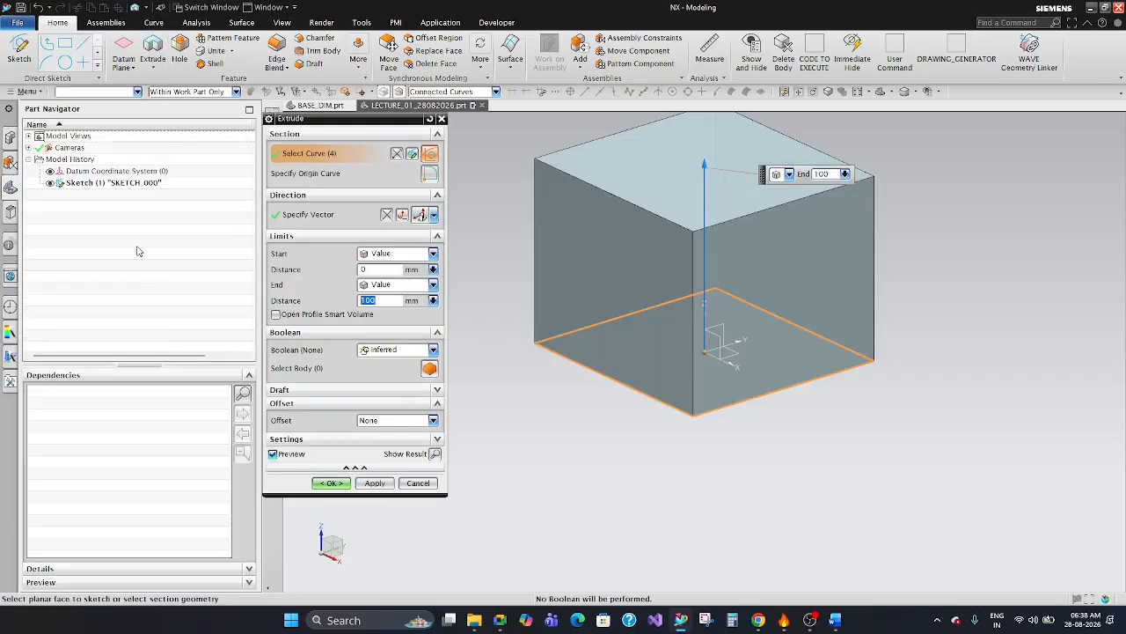
pyautogui.click(327, 483)
pyautogui.scroll(-3, 766, 329)
pyautogui.scroll(2, 737, 344)
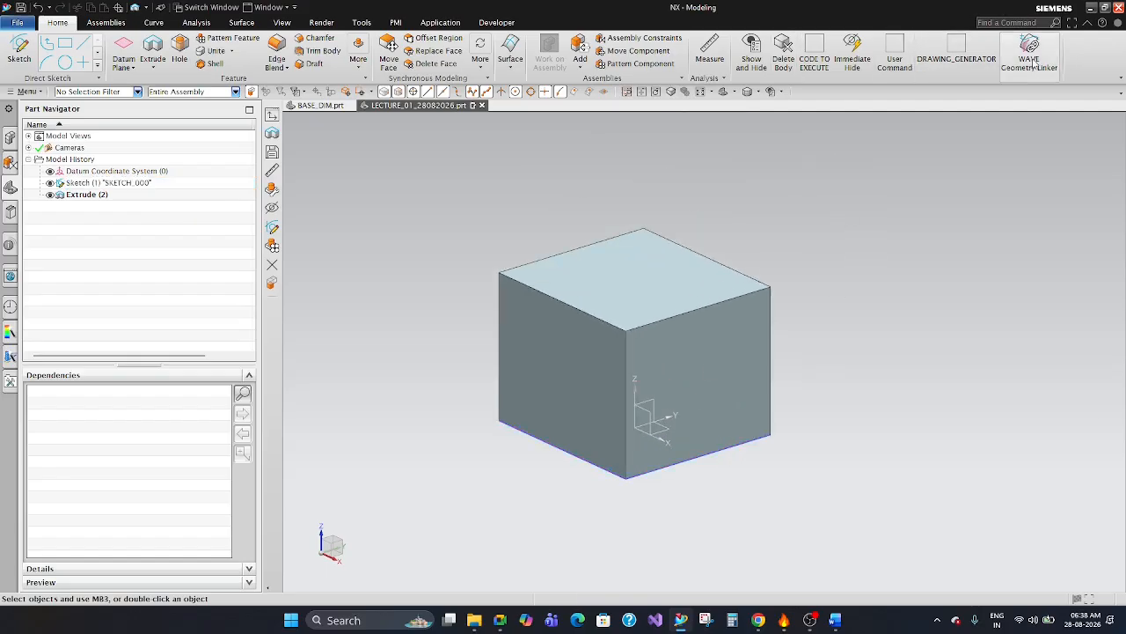
# Try to run the custom commands DRAWING_GENERATOR, User Command and CODE TO EXECUTE, and view the ribbon's display options.
pyautogui.click(966, 53)
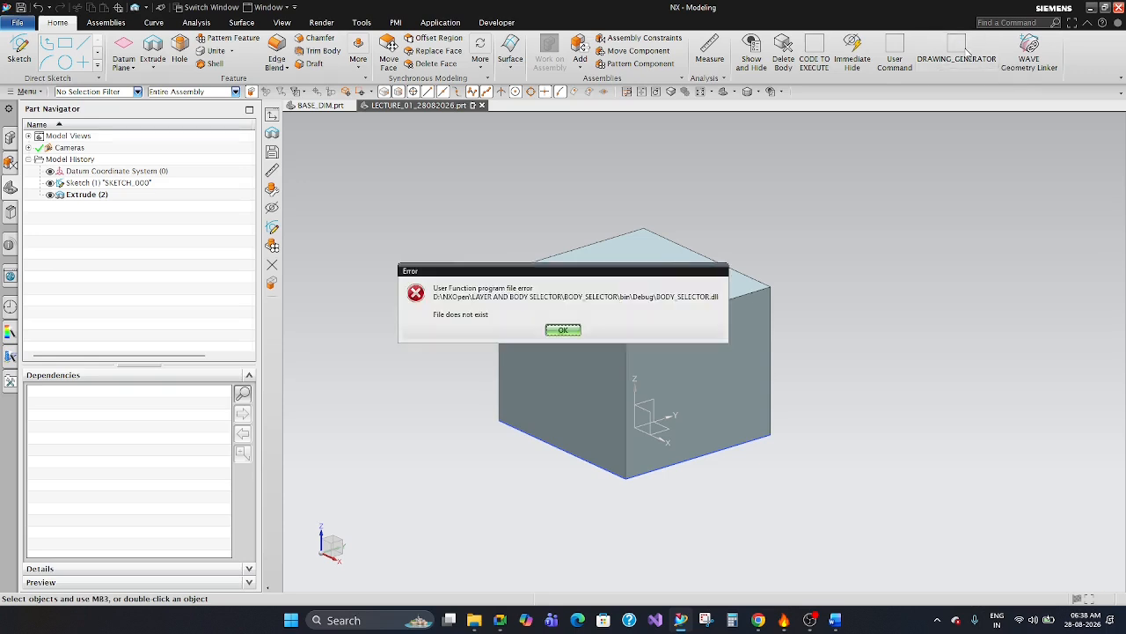
pyautogui.click(563, 330)
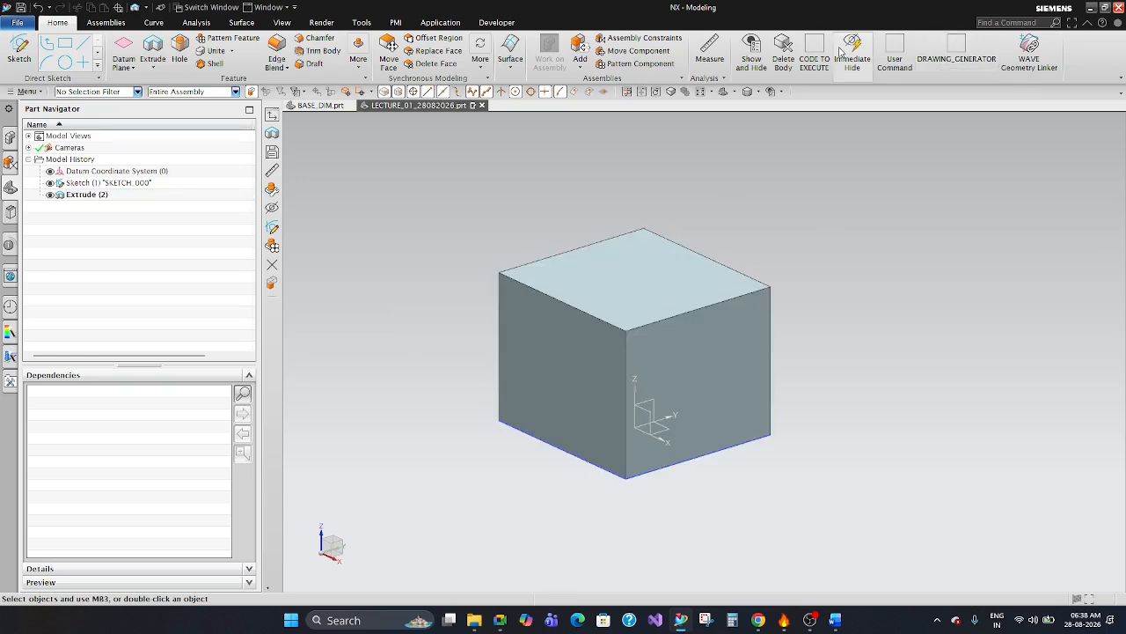
pyautogui.click(894, 49)
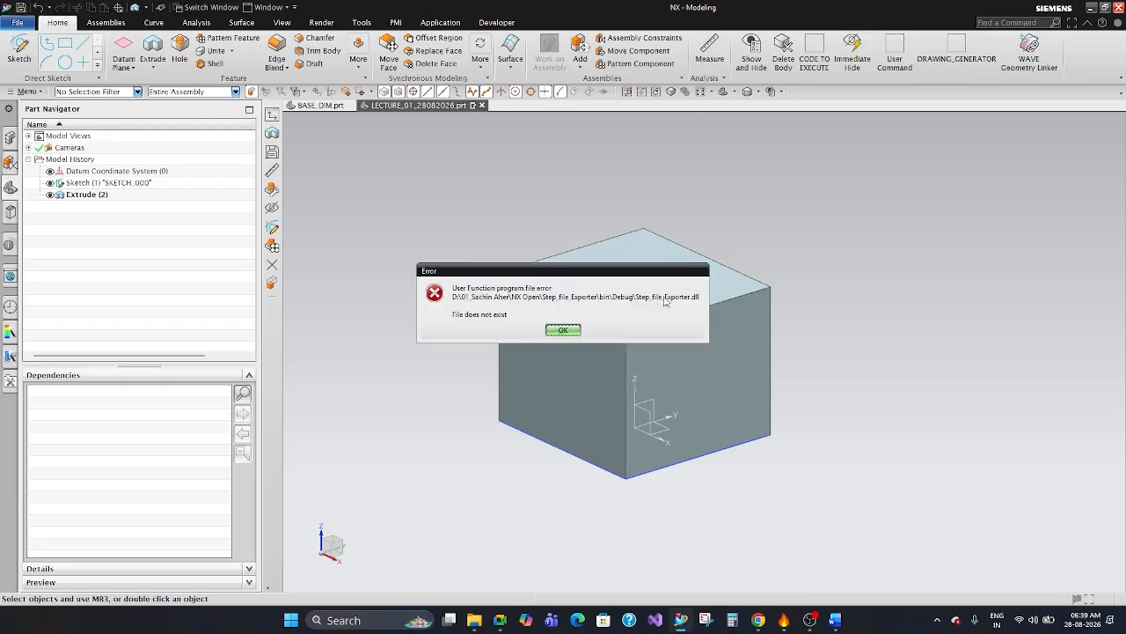
pyautogui.click(563, 330)
pyautogui.click(819, 45)
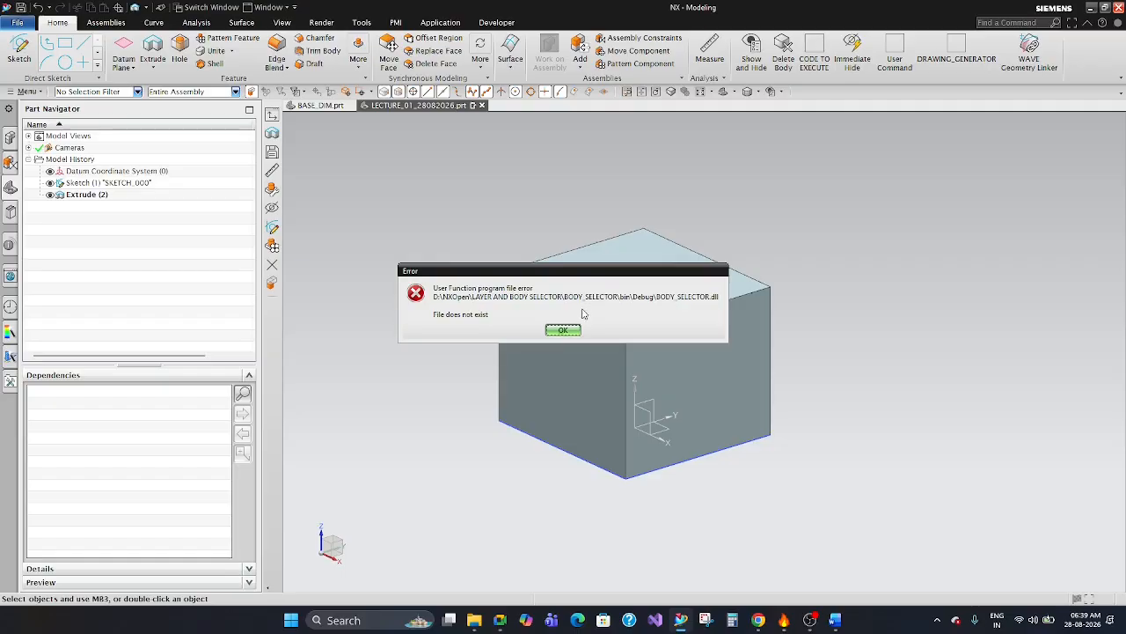
pyautogui.click(563, 330)
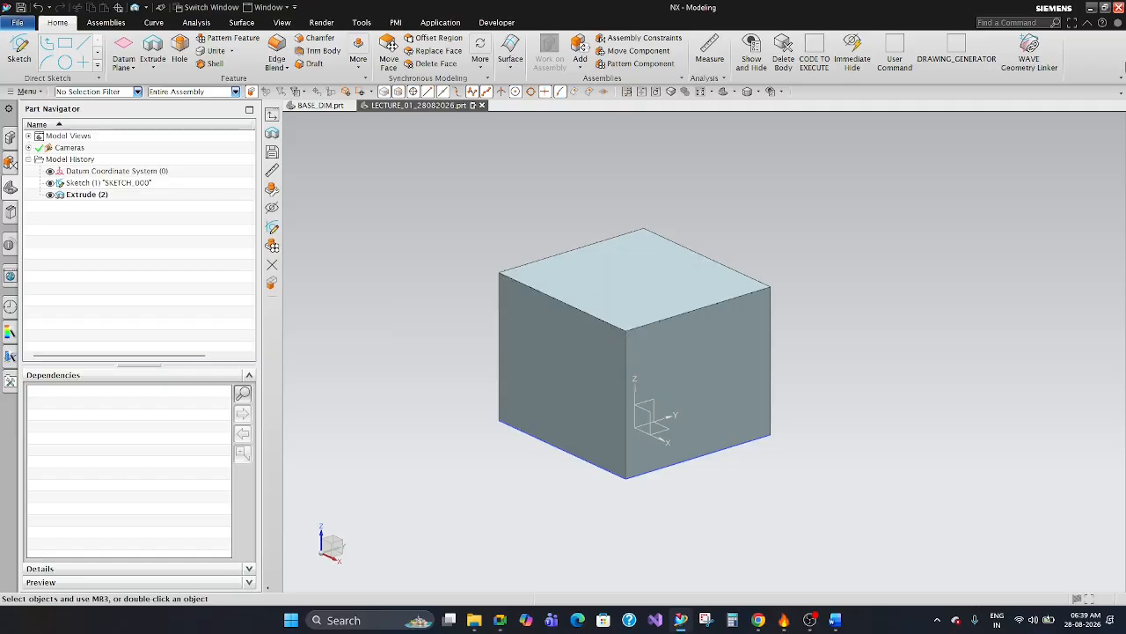
pyautogui.click(1122, 77)
pyautogui.click(1121, 80)
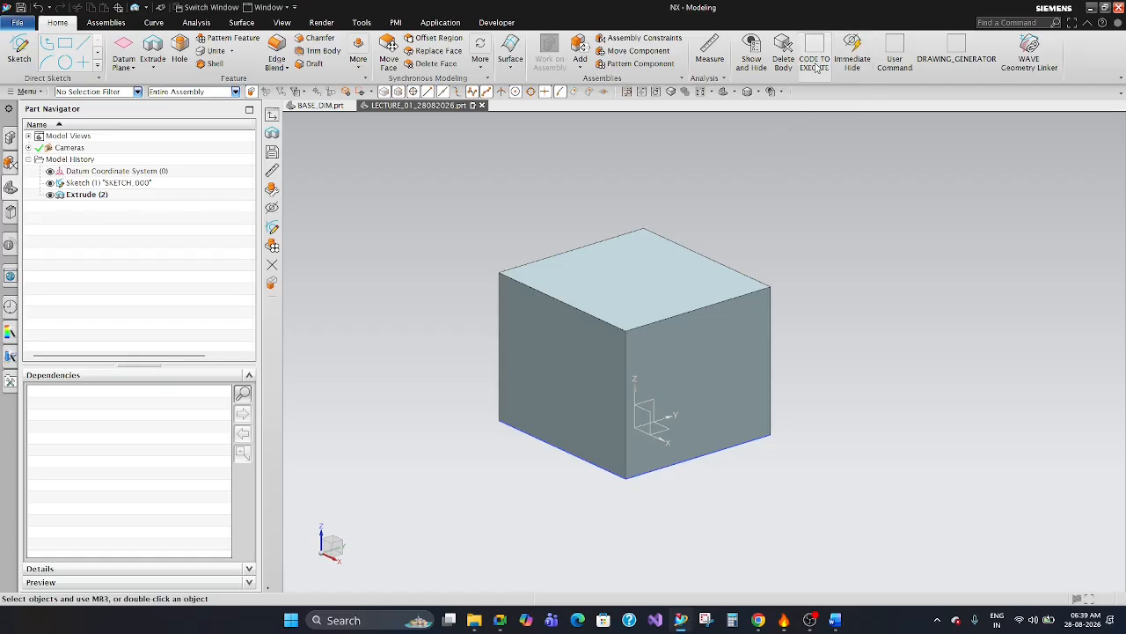
# Delete the extruded block and its rectangle sketch from the part.
pyautogui.click(733, 310)
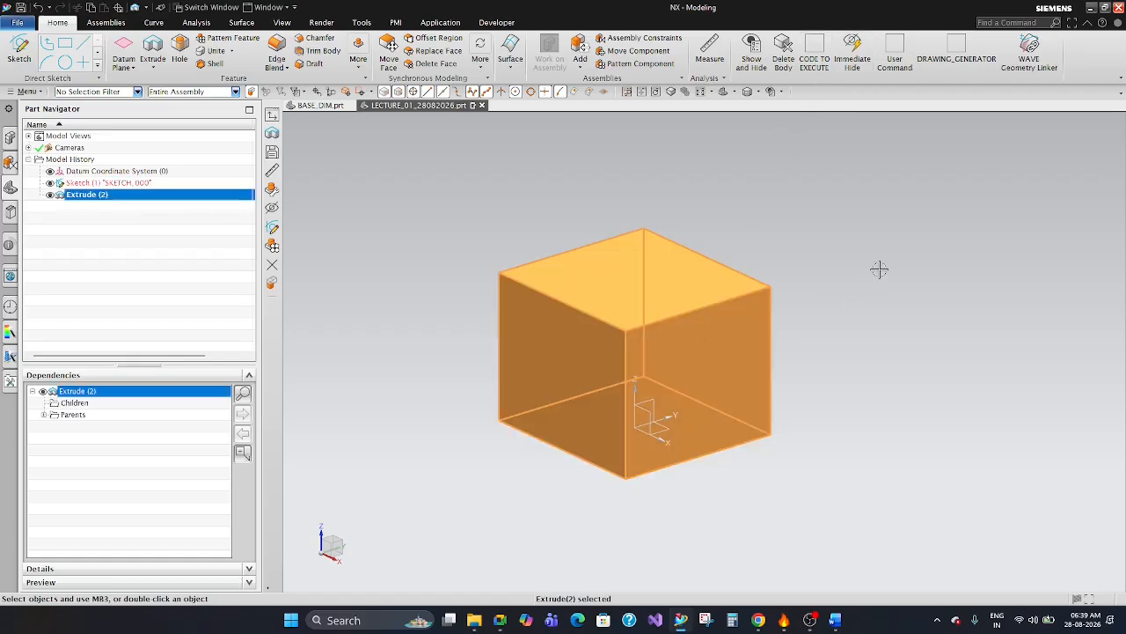
pyautogui.press('Delete')
pyautogui.click(697, 394)
pyautogui.press('Delete')
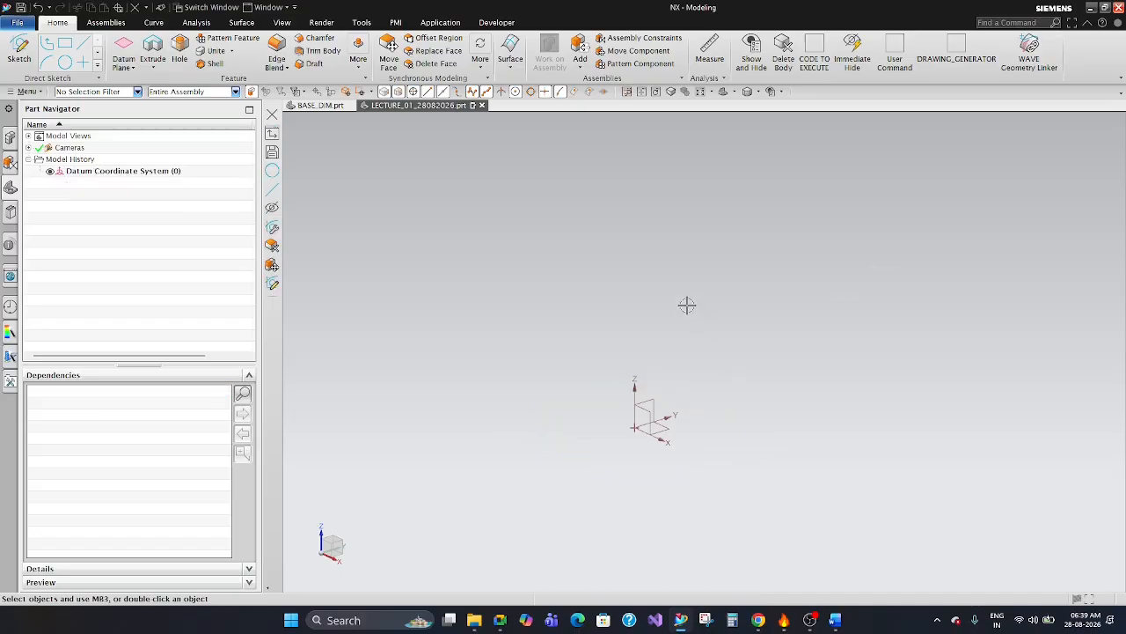
pyautogui.click(687, 305)
# Switch to the Google Meet meeting window.
pyautogui.moveTo(822, 628)
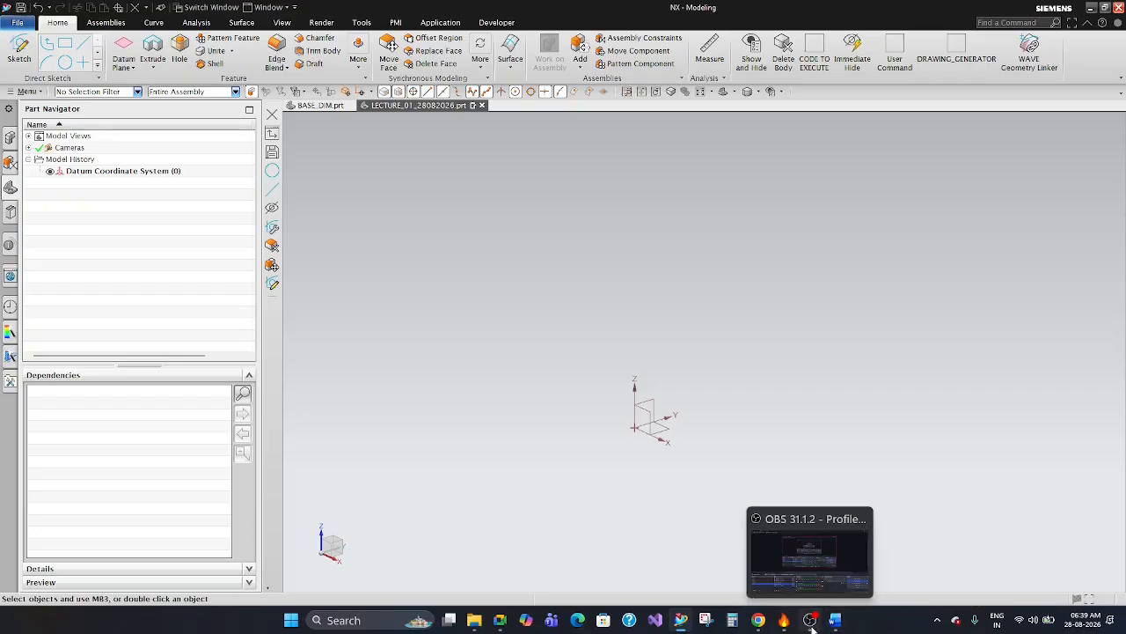
pyautogui.moveTo(499, 621)
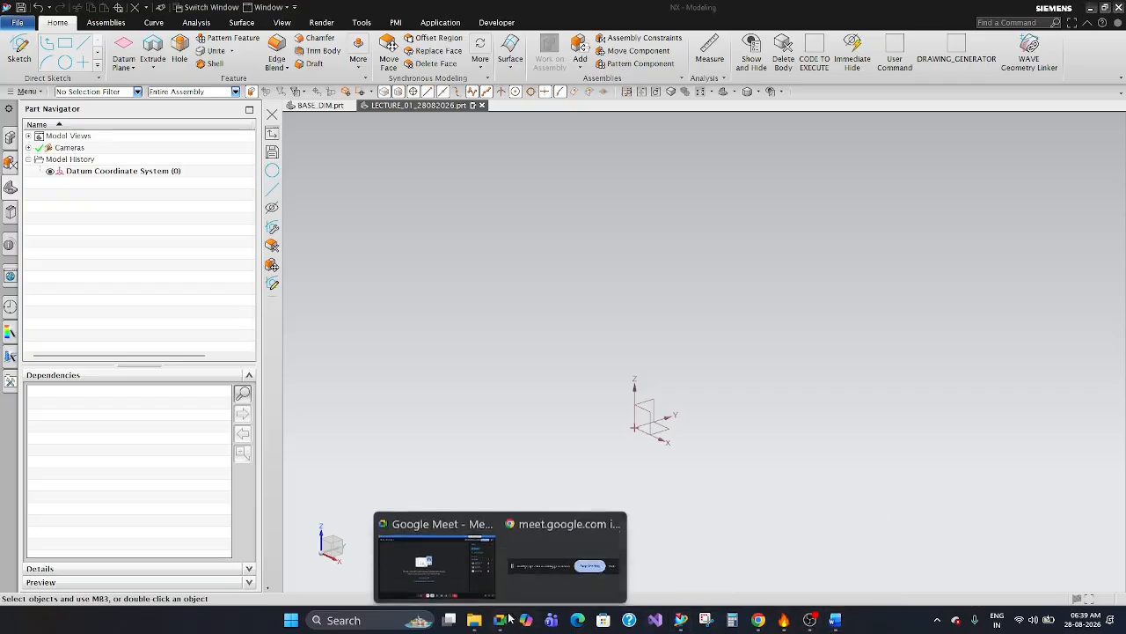
pyautogui.click(485, 567)
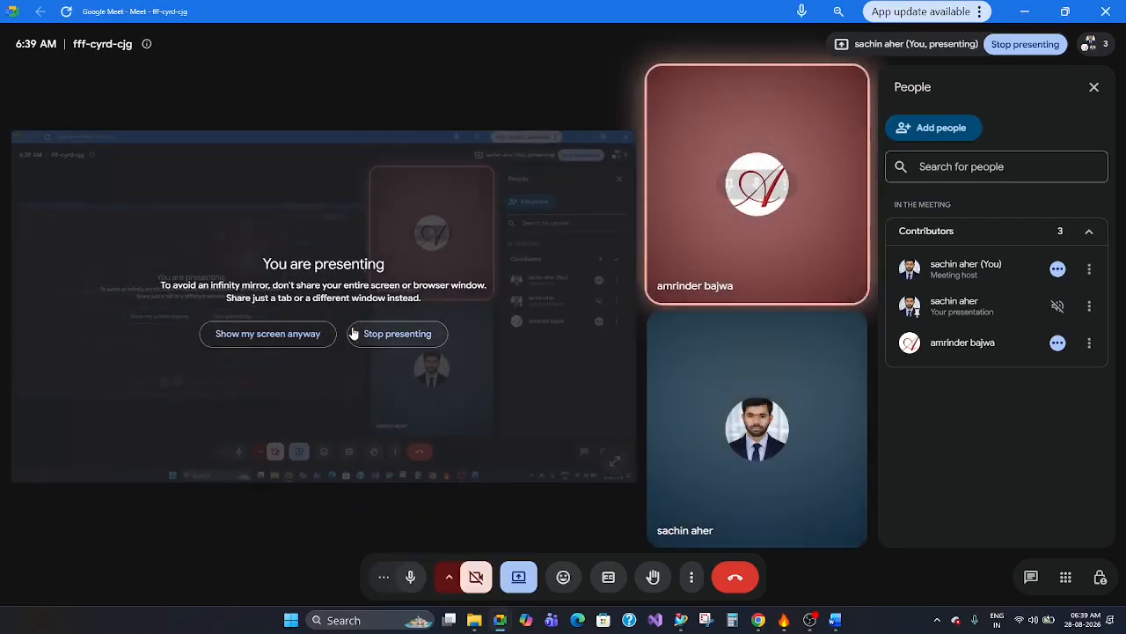
# Stop presenting the screen in the Google Meet meeting, keeping the meeting window in view.
pyautogui.click(377, 335)
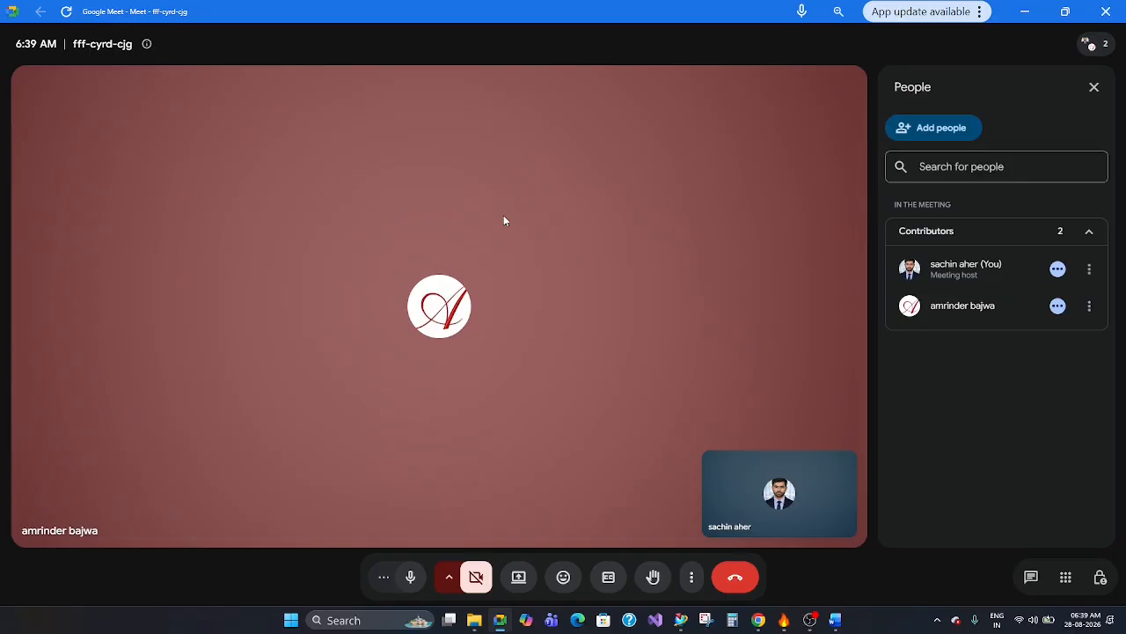
pyautogui.click(680, 624)
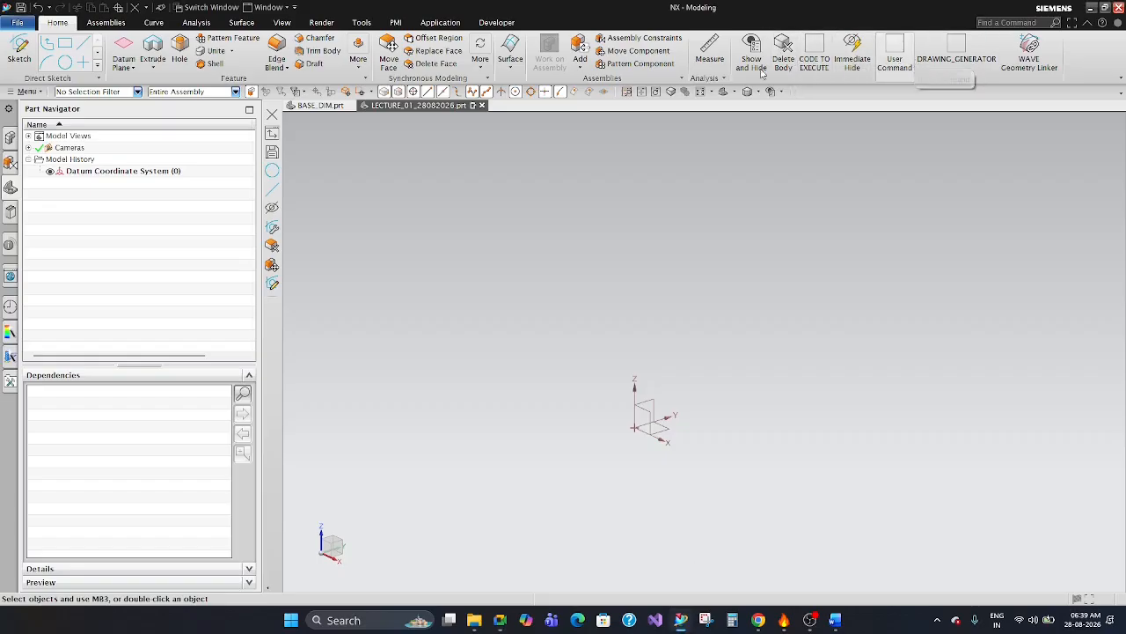
pyautogui.click(1092, 8)
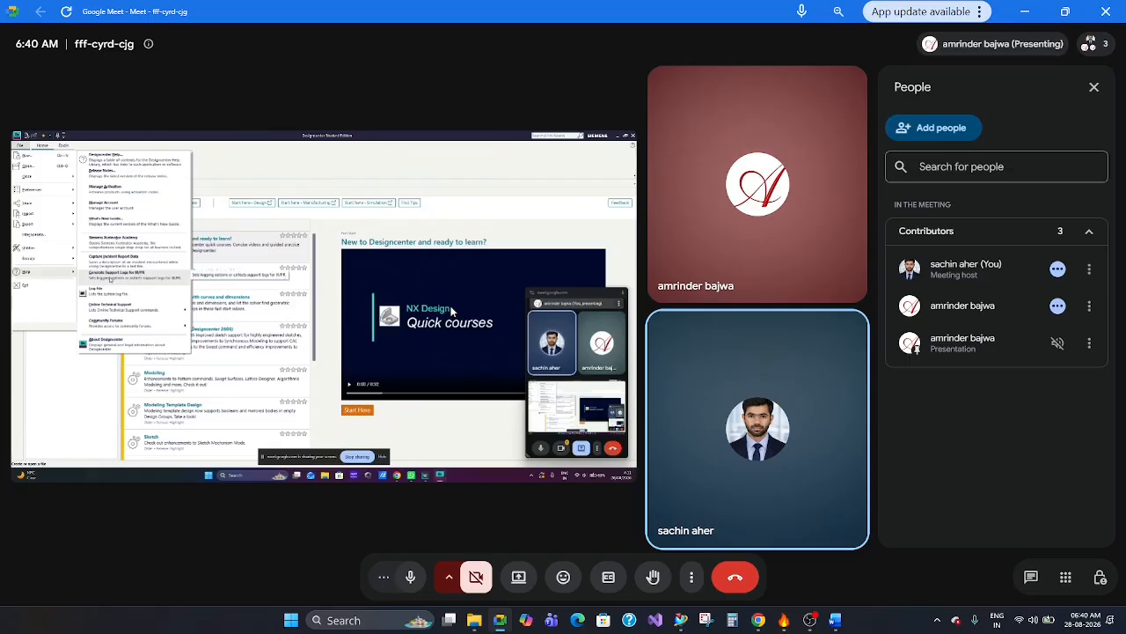
# Switch to NX, view its Help entries including About NX, and return to the Google Meet meeting.
pyautogui.click(682, 619)
pyautogui.click(18, 22)
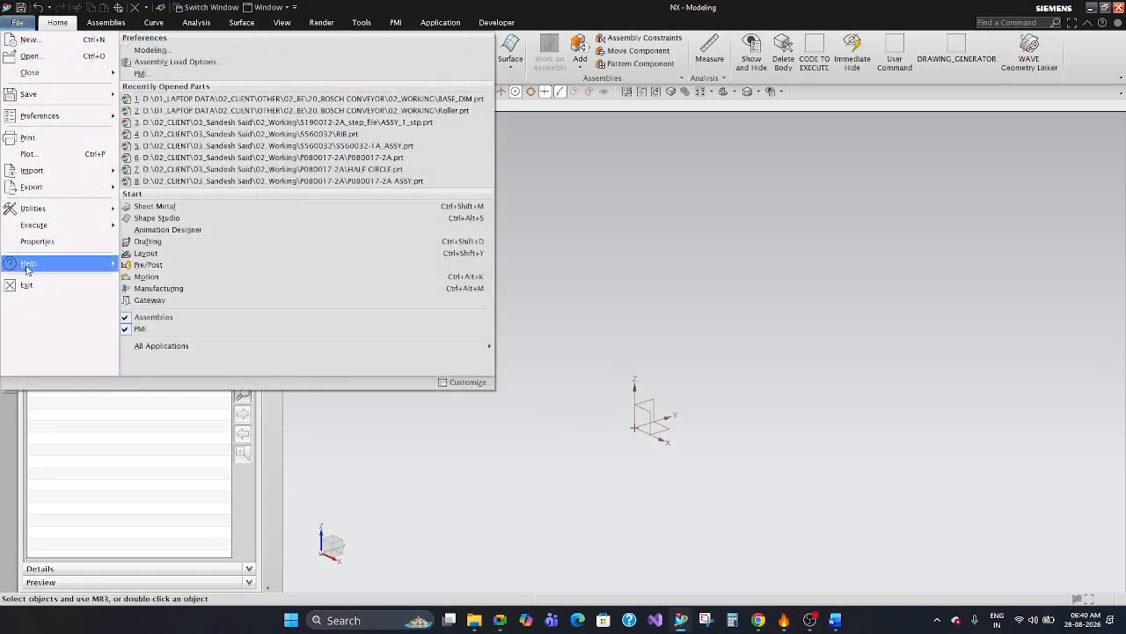
pyautogui.moveTo(29, 267)
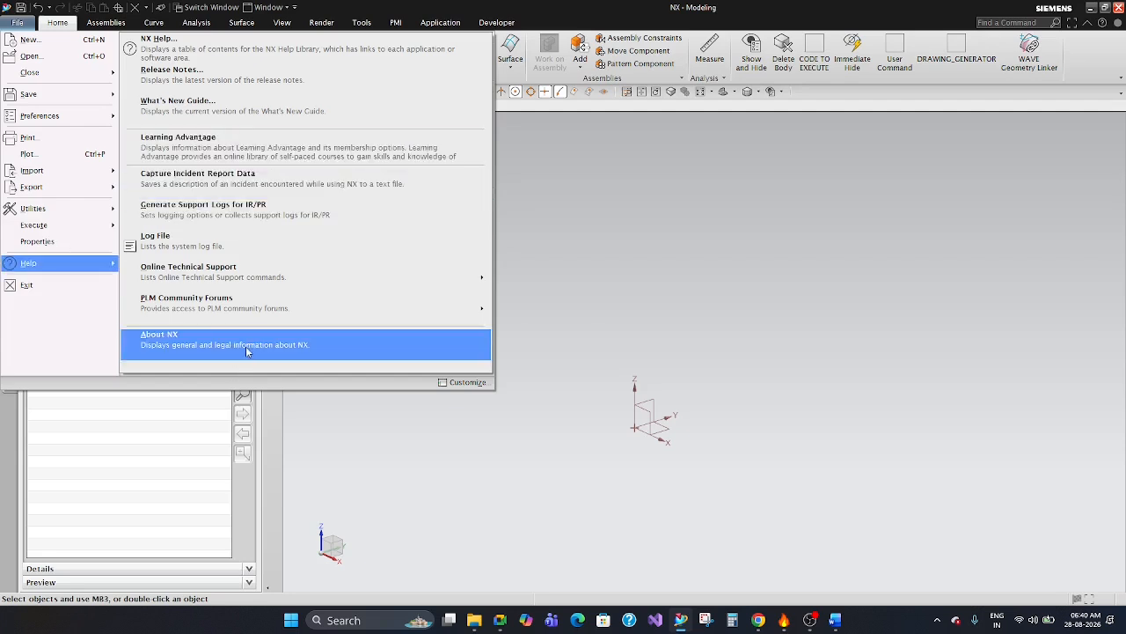
pyautogui.click(581, 259)
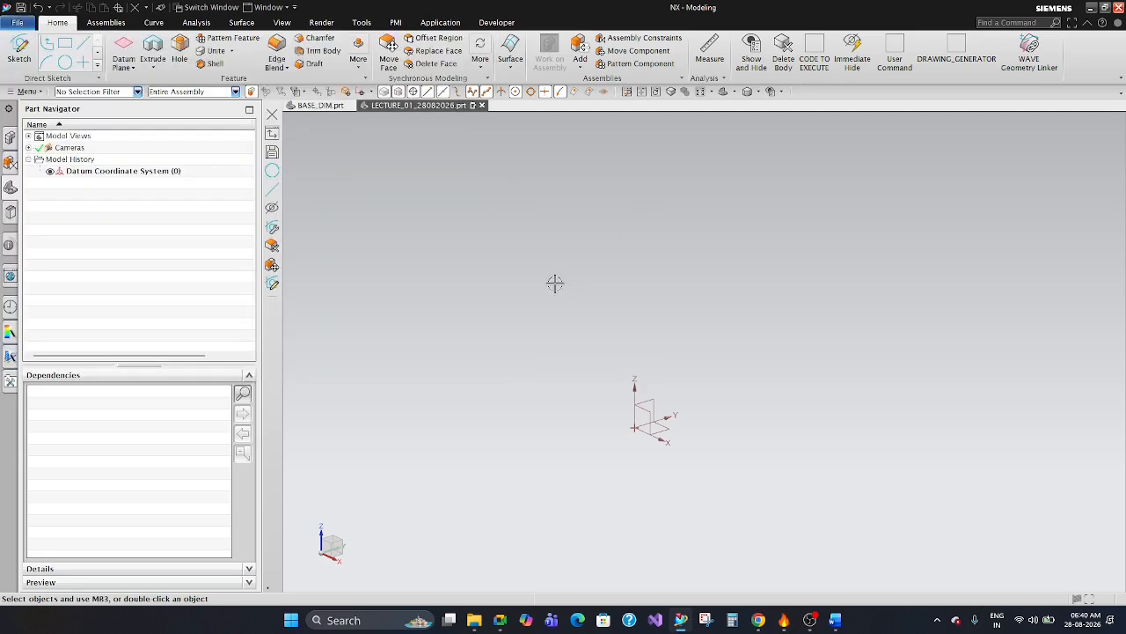
pyautogui.click(1089, 8)
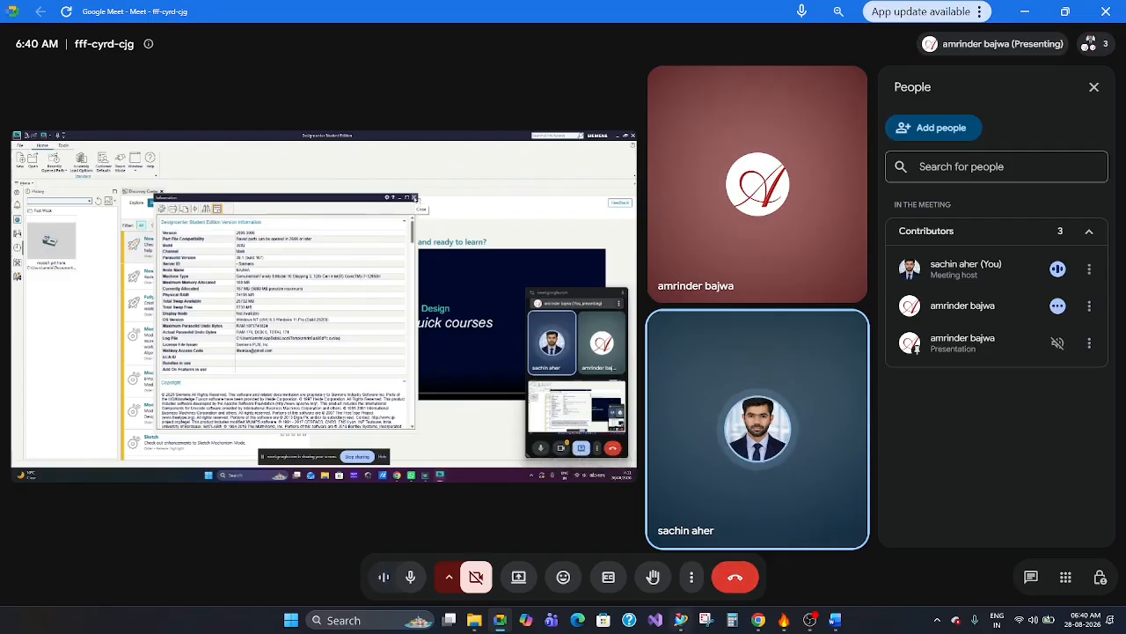
# Switch to NX, display the About NX version information for review, and close it.
pyautogui.click(680, 620)
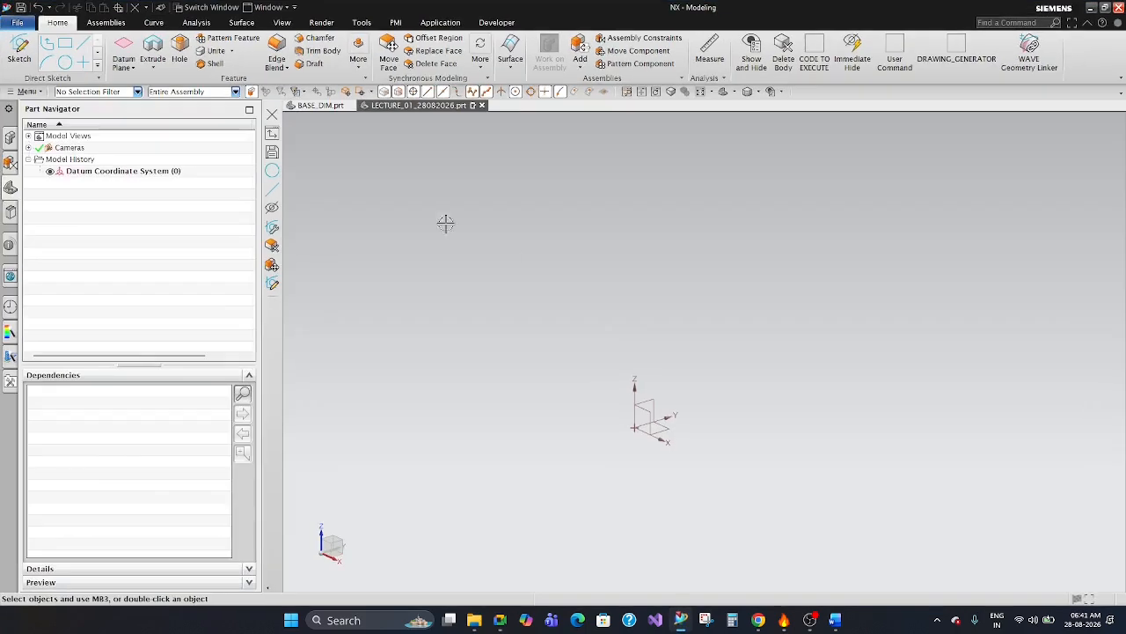
pyautogui.click(17, 22)
pyautogui.moveTo(29, 268)
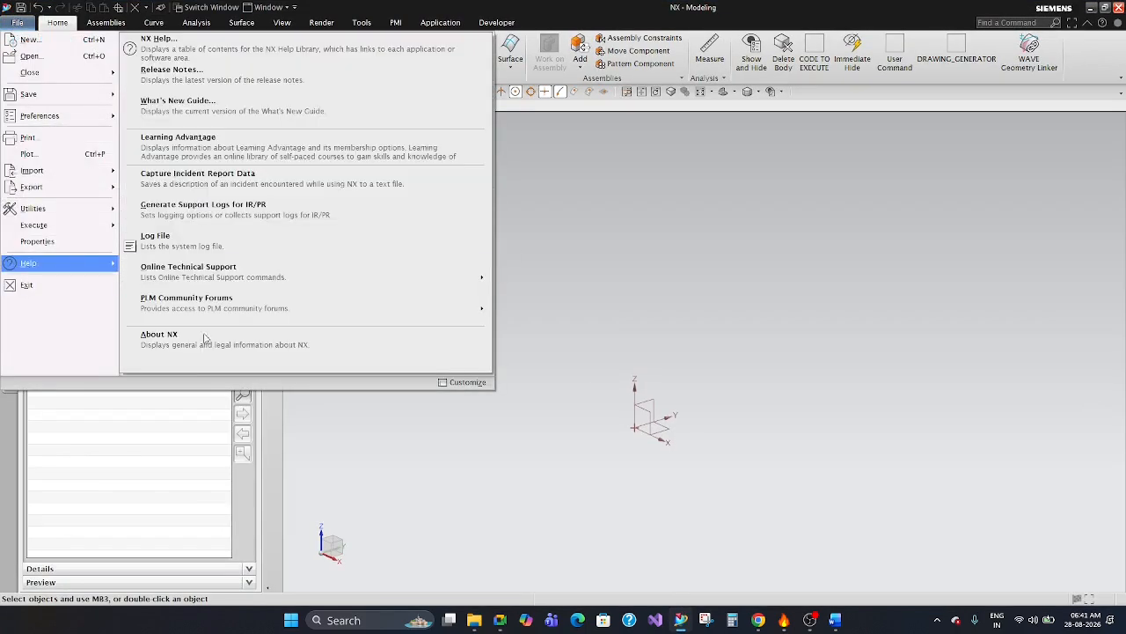
pyautogui.click(202, 337)
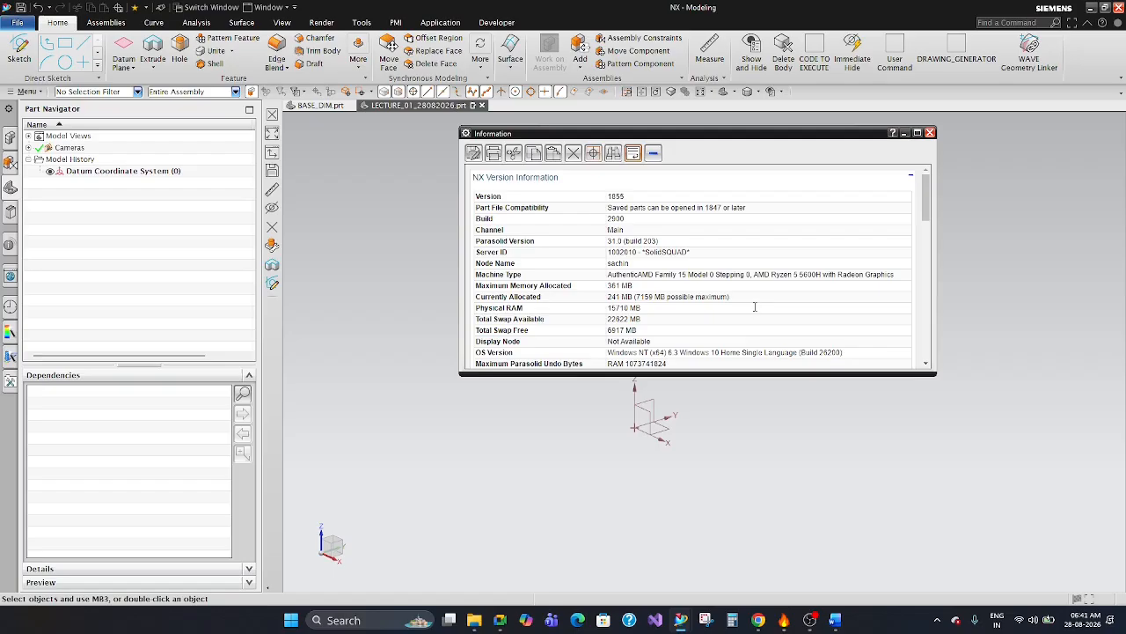
pyautogui.click(933, 135)
# Switch to Google Meet and share the entire screen with the meeting.
pyautogui.click(502, 621)
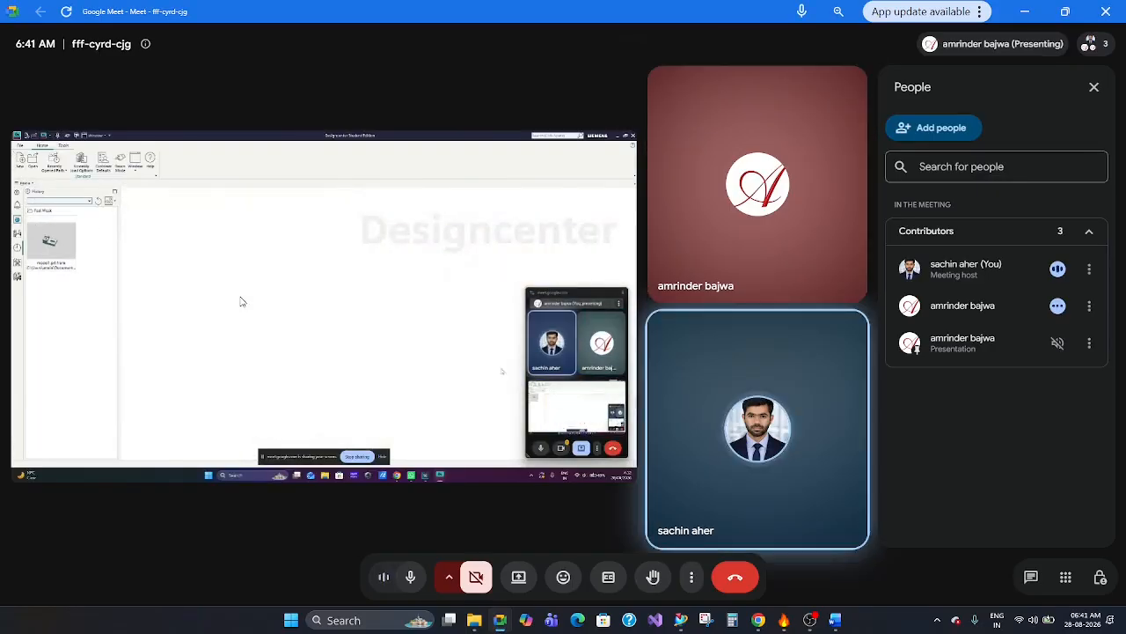
pyautogui.click(519, 576)
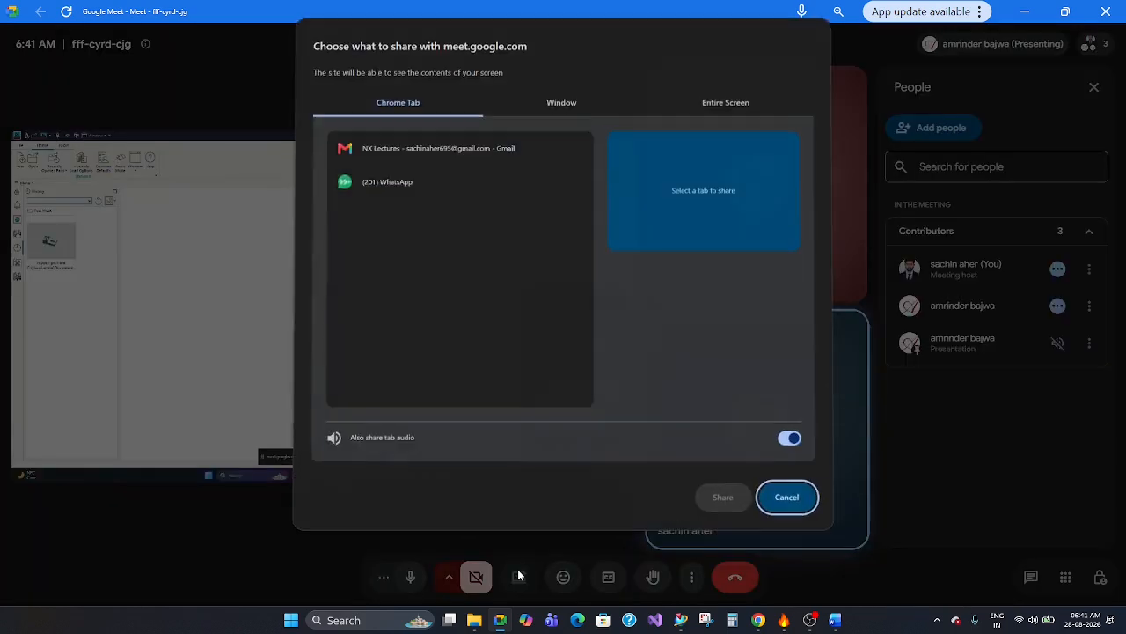
pyautogui.click(720, 111)
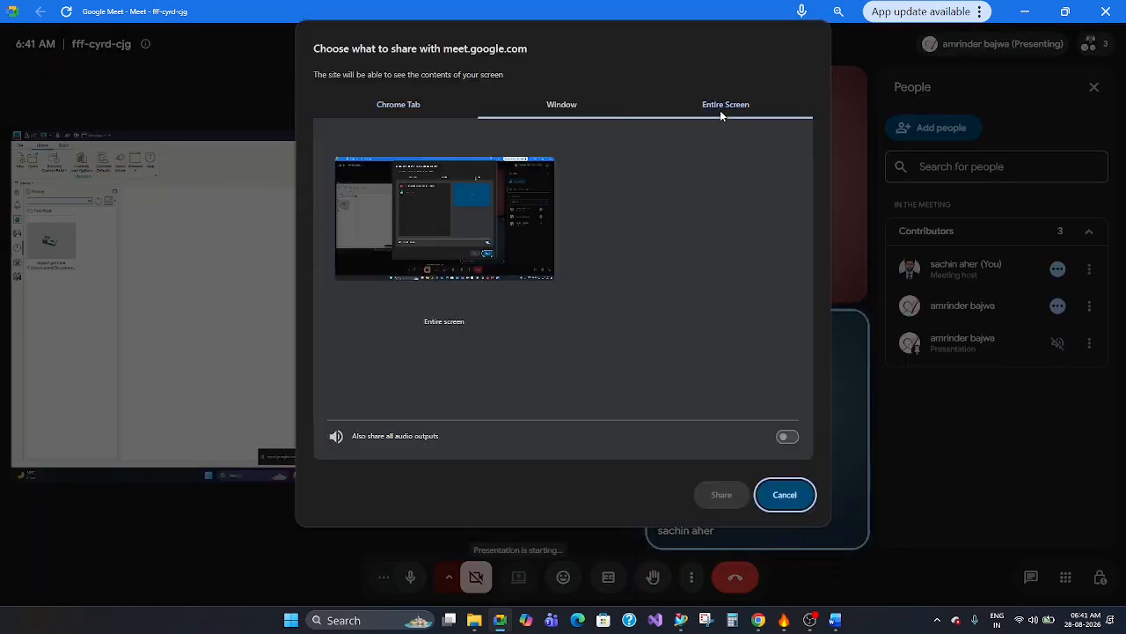
pyautogui.click(503, 182)
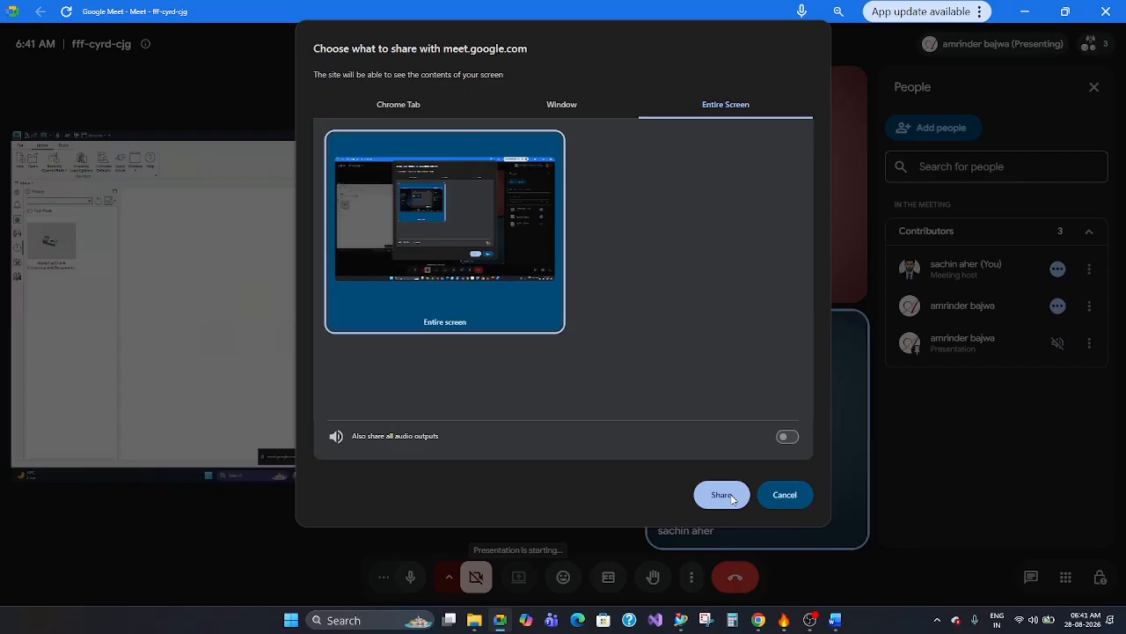
pyautogui.click(731, 496)
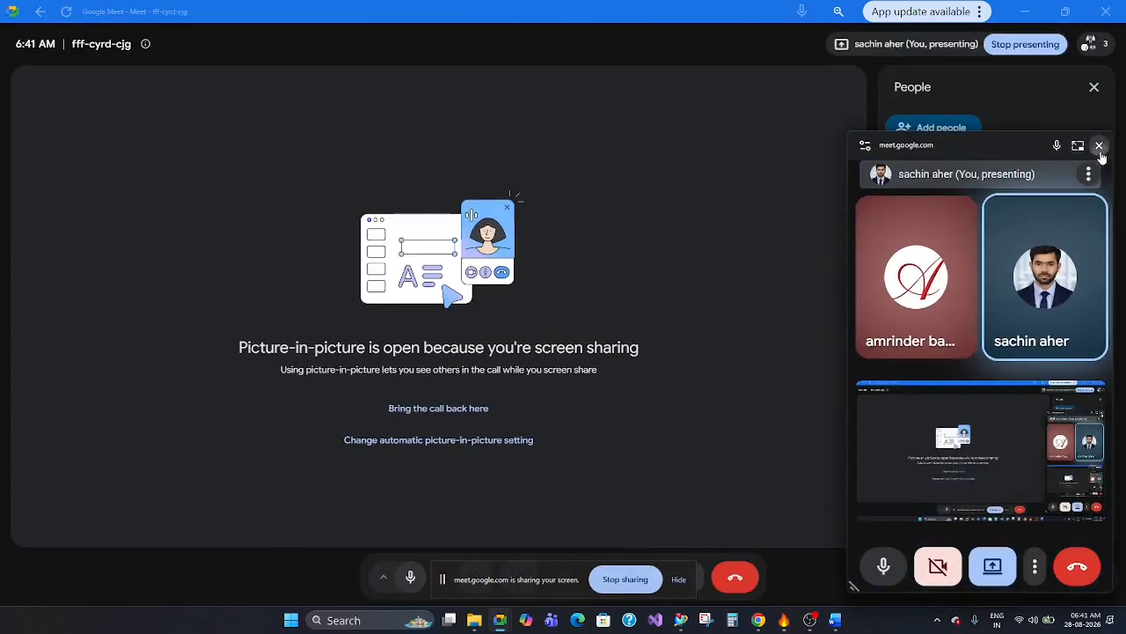
# Switch to NX and close LECTURE_01_28082026.prt and the BASE_DIM.prt assembly together with its components.
pyautogui.click(683, 621)
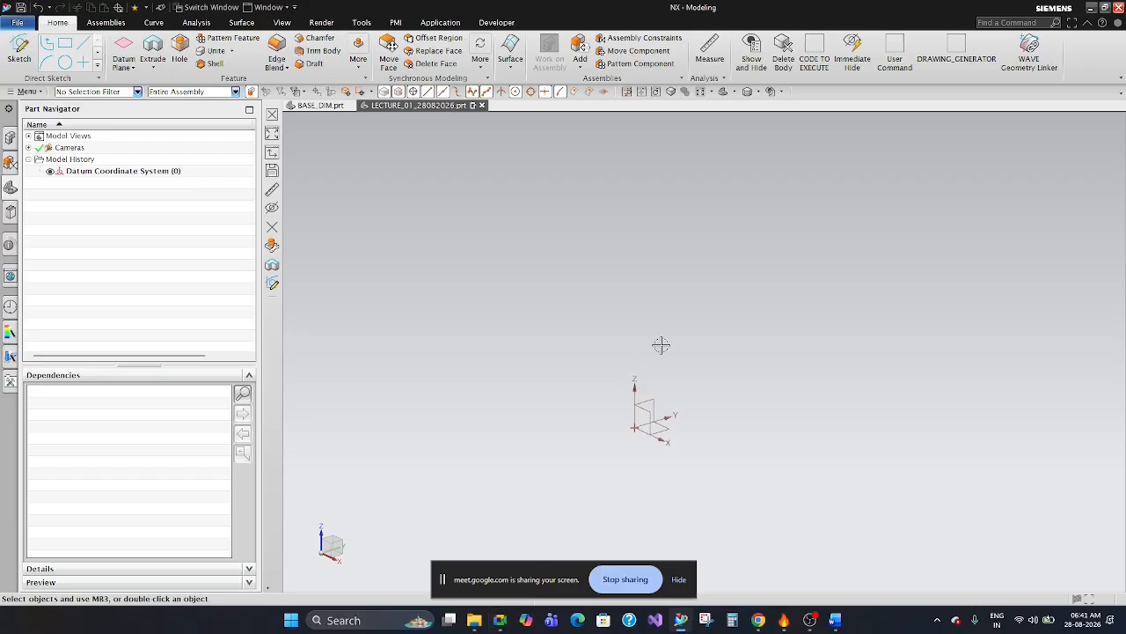
pyautogui.click(481, 104)
pyautogui.click(547, 329)
pyautogui.click(350, 105)
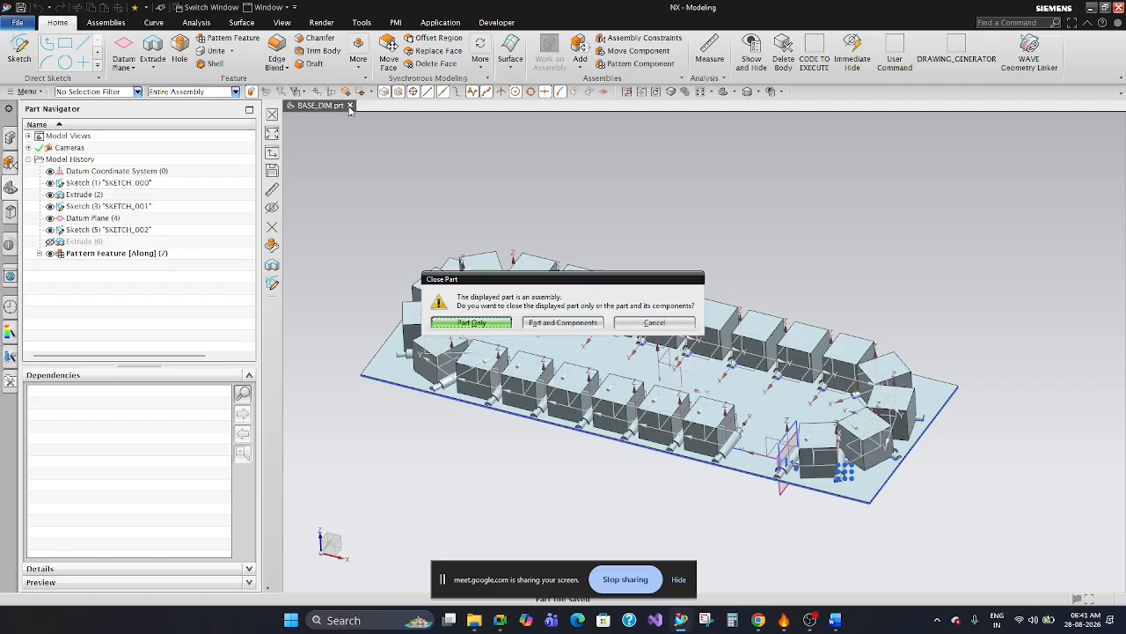
pyautogui.click(555, 323)
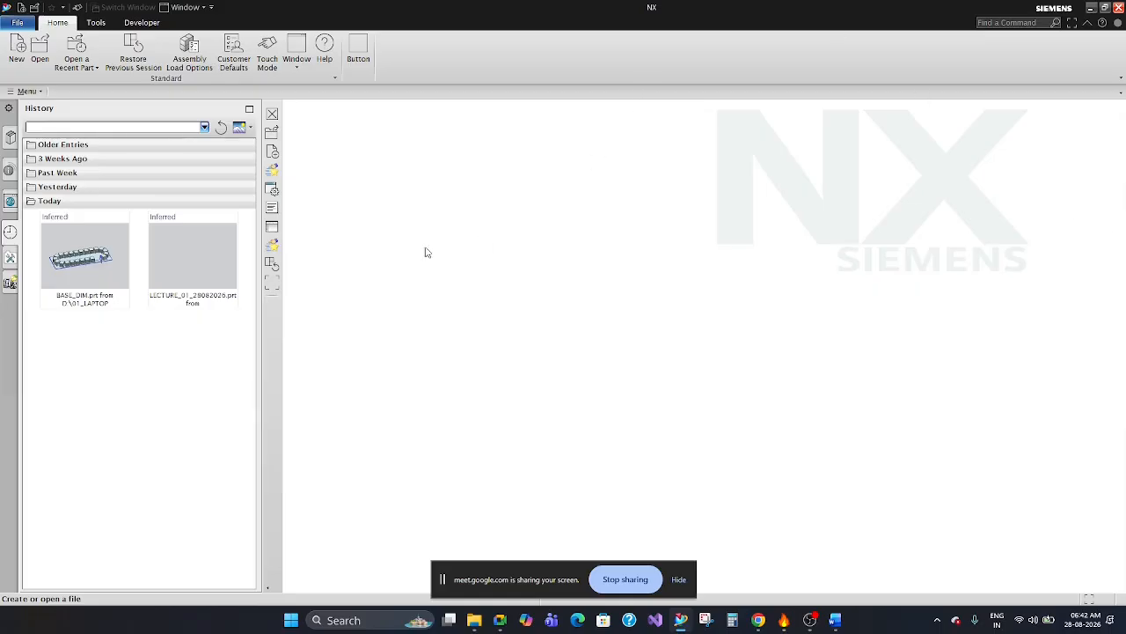
# Start a new file, preview the Assembly and Sheet Metal templates, and select the Model template.
pyautogui.click(16, 48)
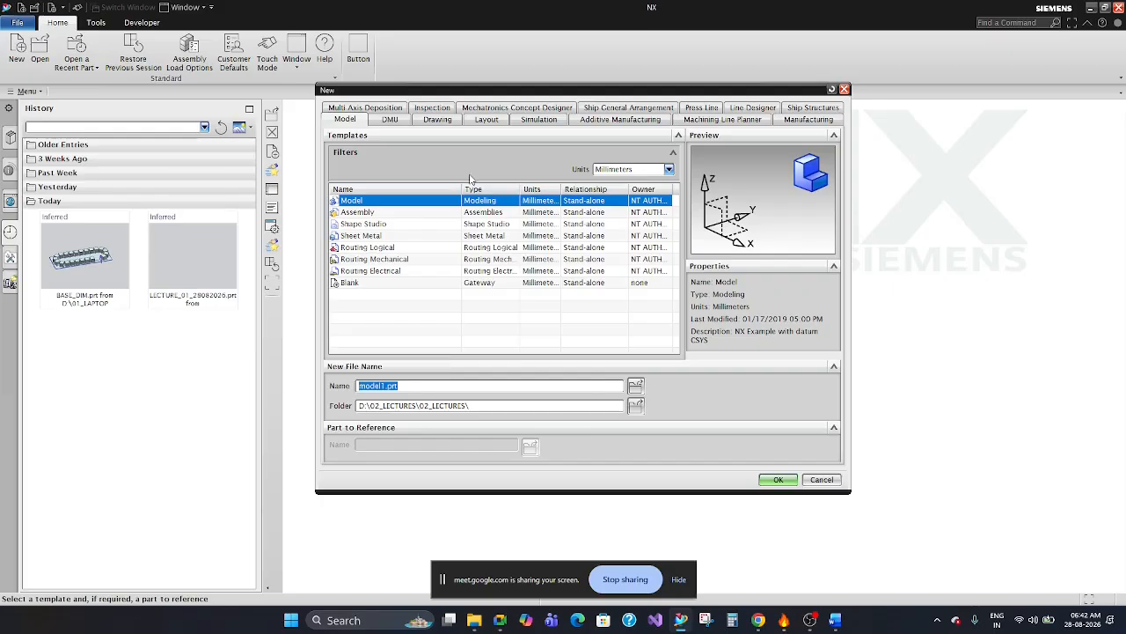
pyautogui.click(403, 201)
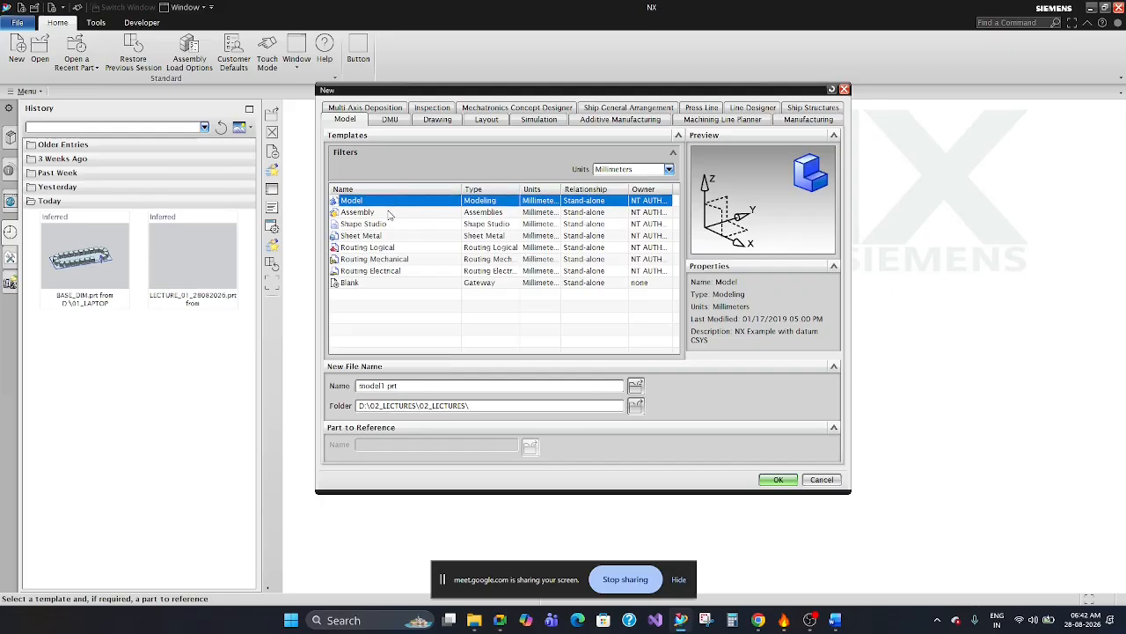
pyautogui.click(389, 213)
pyautogui.click(390, 236)
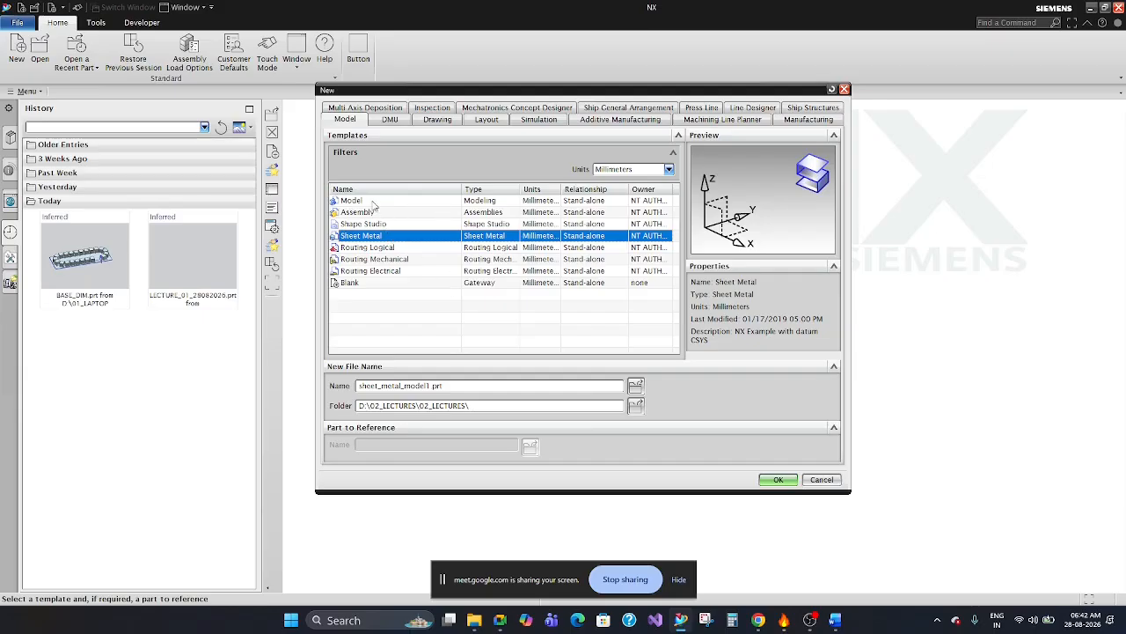
pyautogui.click(373, 202)
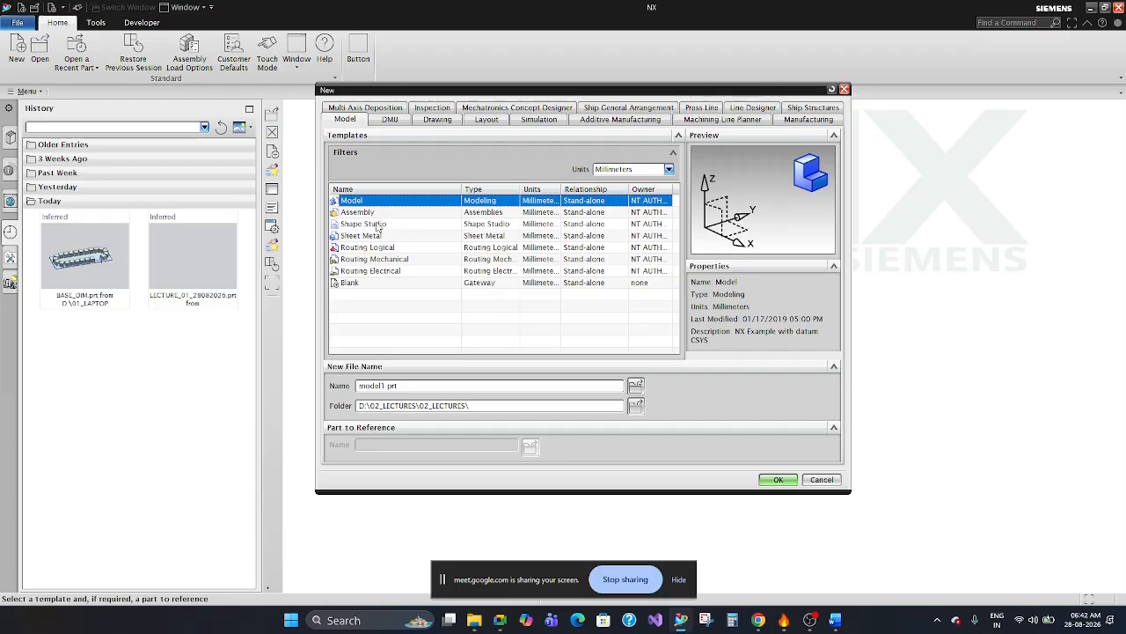
pyautogui.click(384, 215)
pyautogui.click(384, 203)
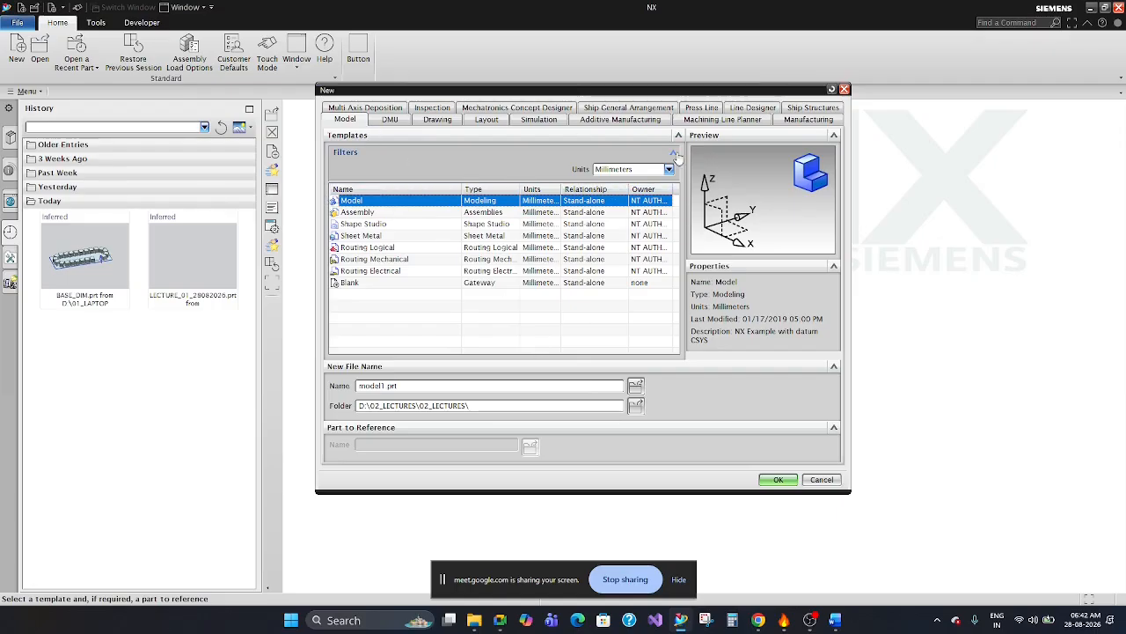
# Keep the units in Millimeters, name the new model file sample, and create it.
pyautogui.click(643, 171)
pyautogui.click(644, 173)
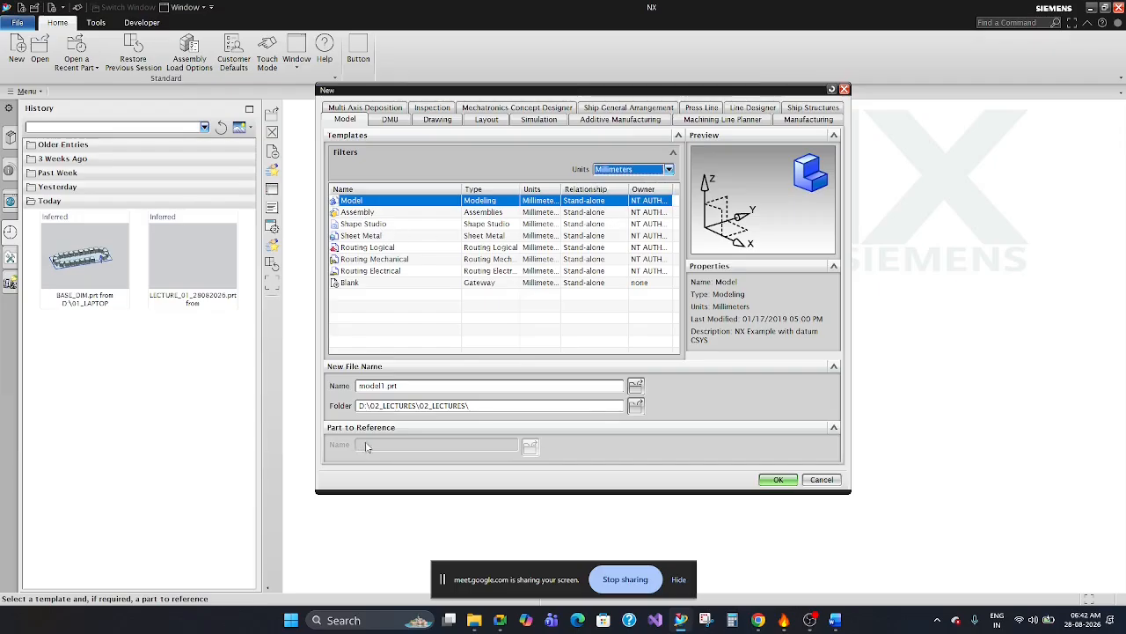
pyautogui.doubleClick(420, 389)
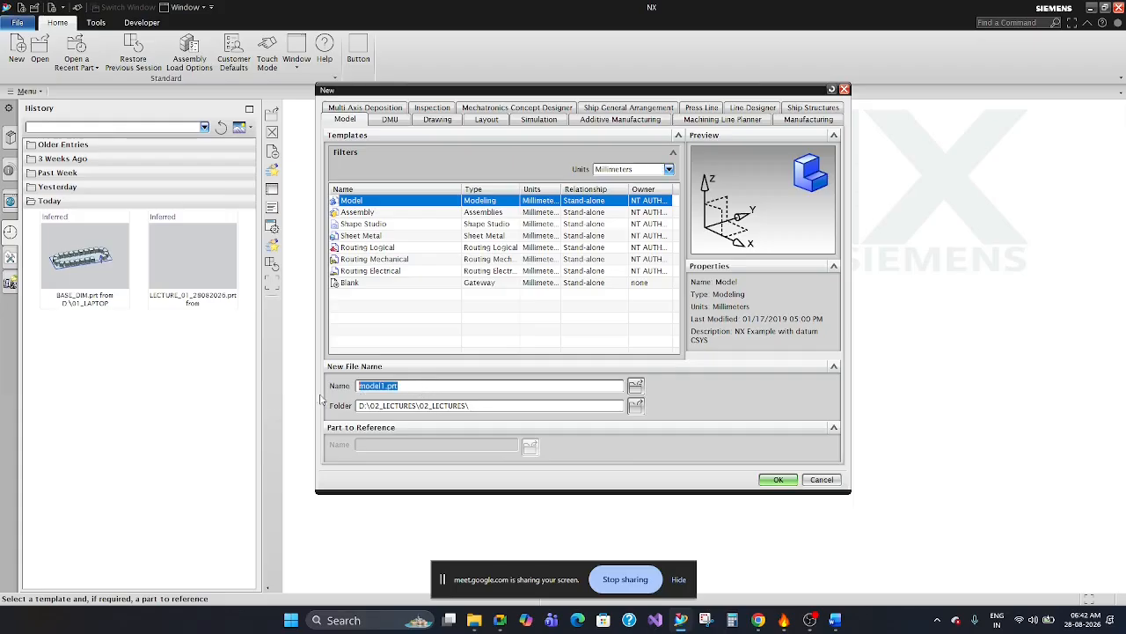
pyautogui.write('sampl')
pyautogui.click(778, 480)
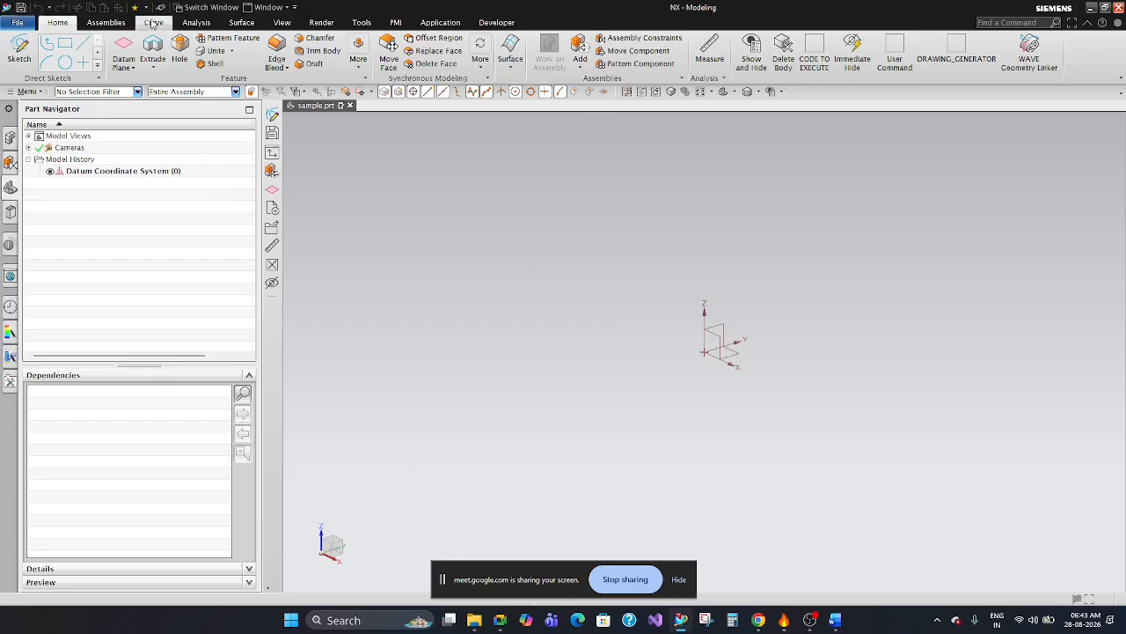
# Review the Home, Assemblies, Curve, Analysis and Surface commands and the list of available ribbon tabs.
pyautogui.click(105, 23)
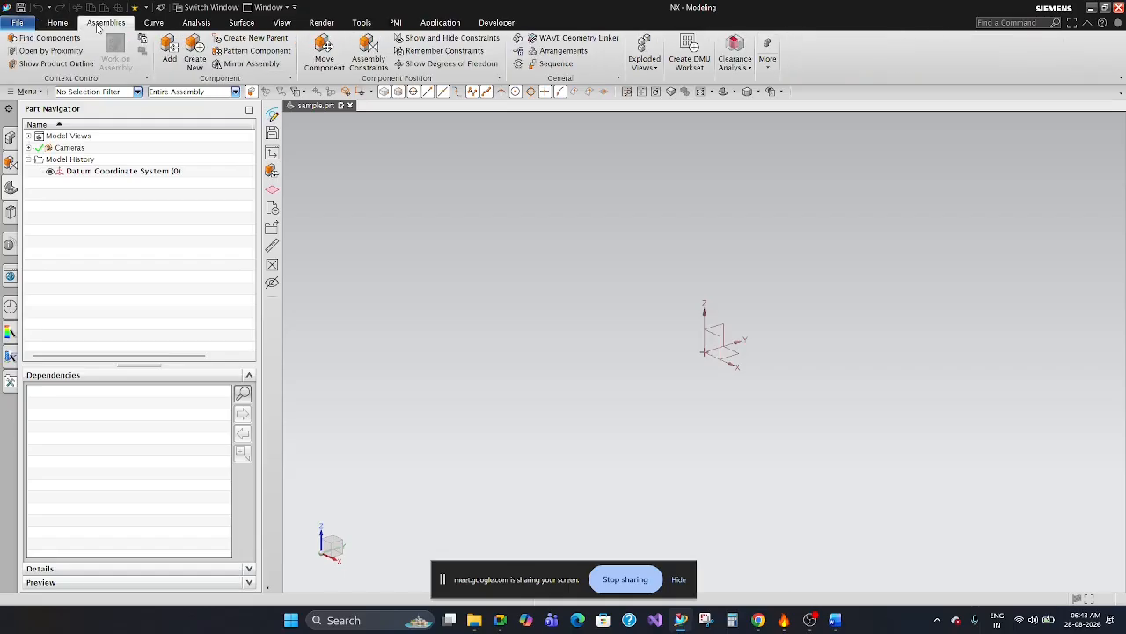
pyautogui.click(153, 23)
pyautogui.click(196, 22)
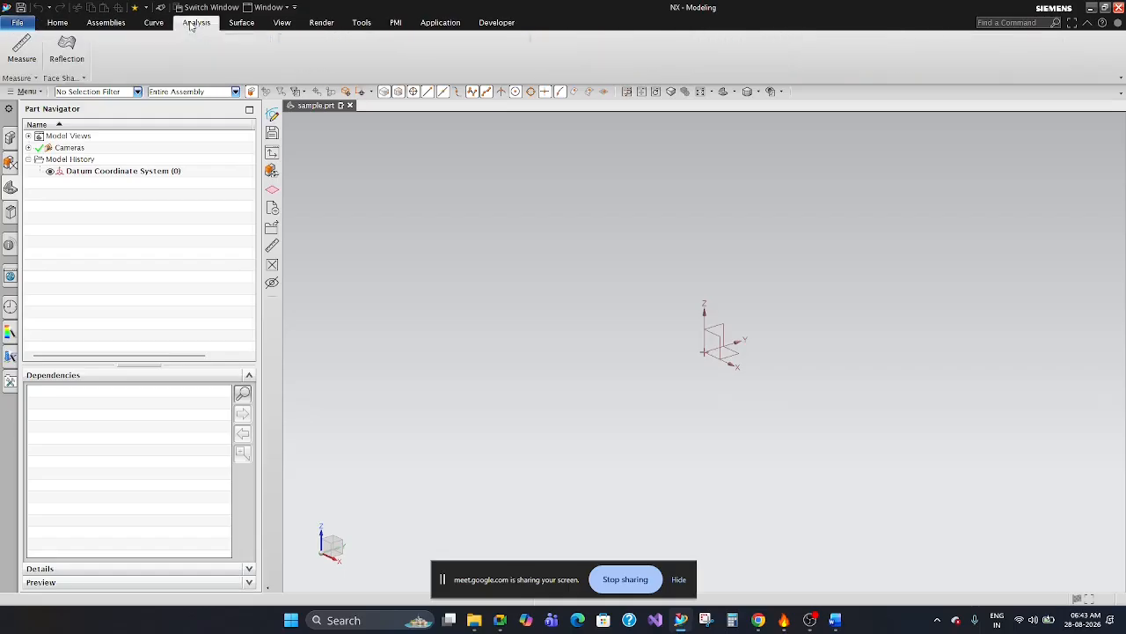
pyautogui.click(255, 27)
pyautogui.click(62, 29)
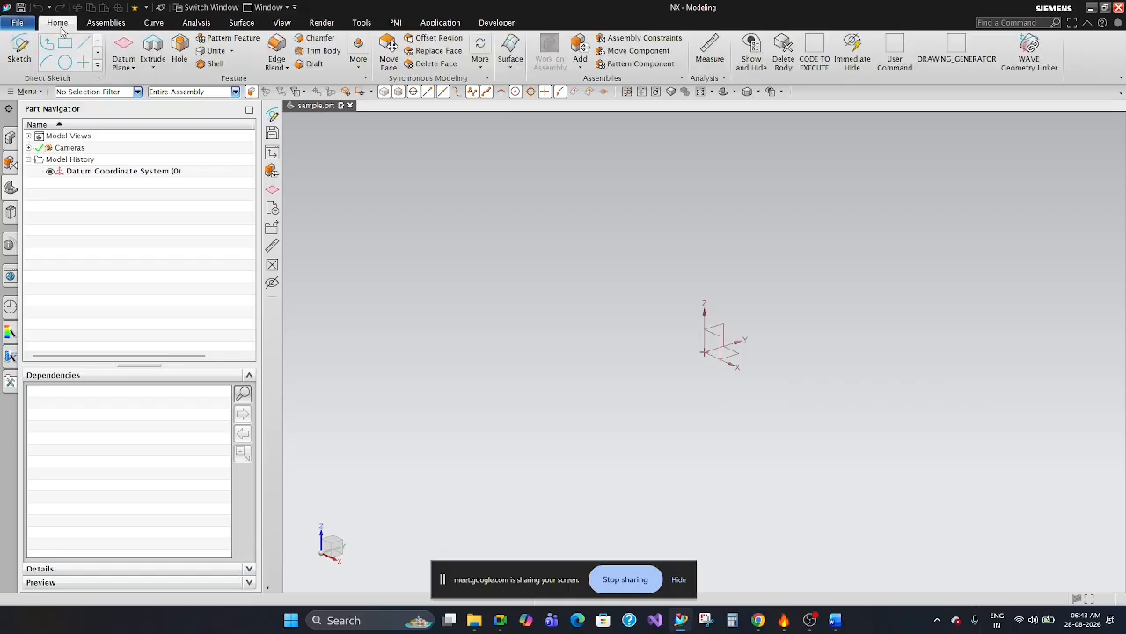
pyautogui.click(100, 26)
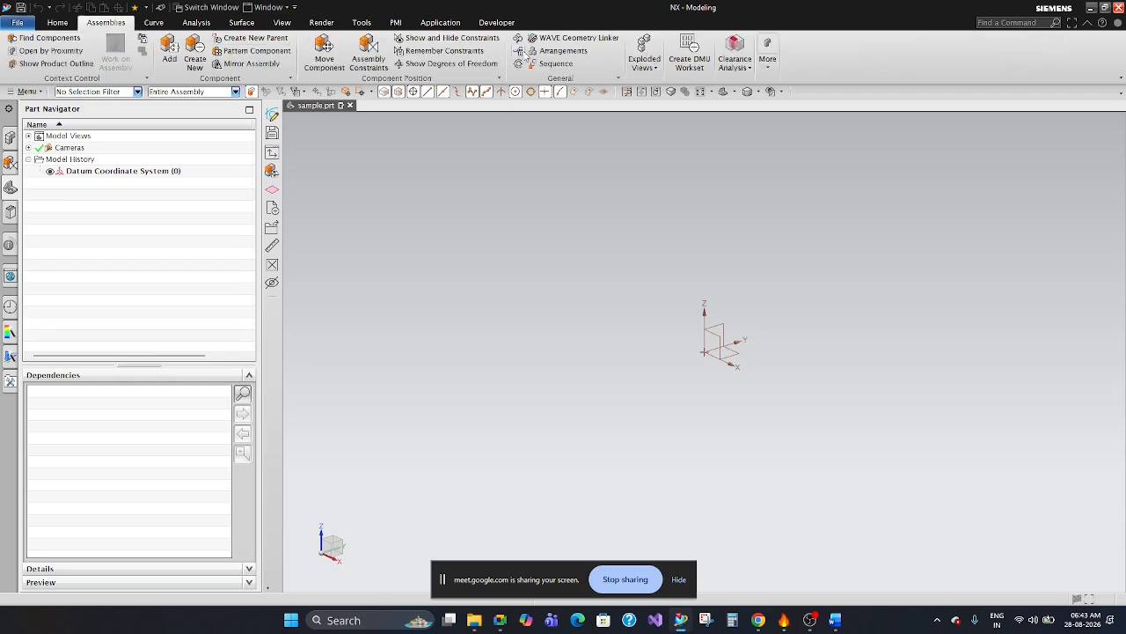
pyautogui.rightClick(555, 24)
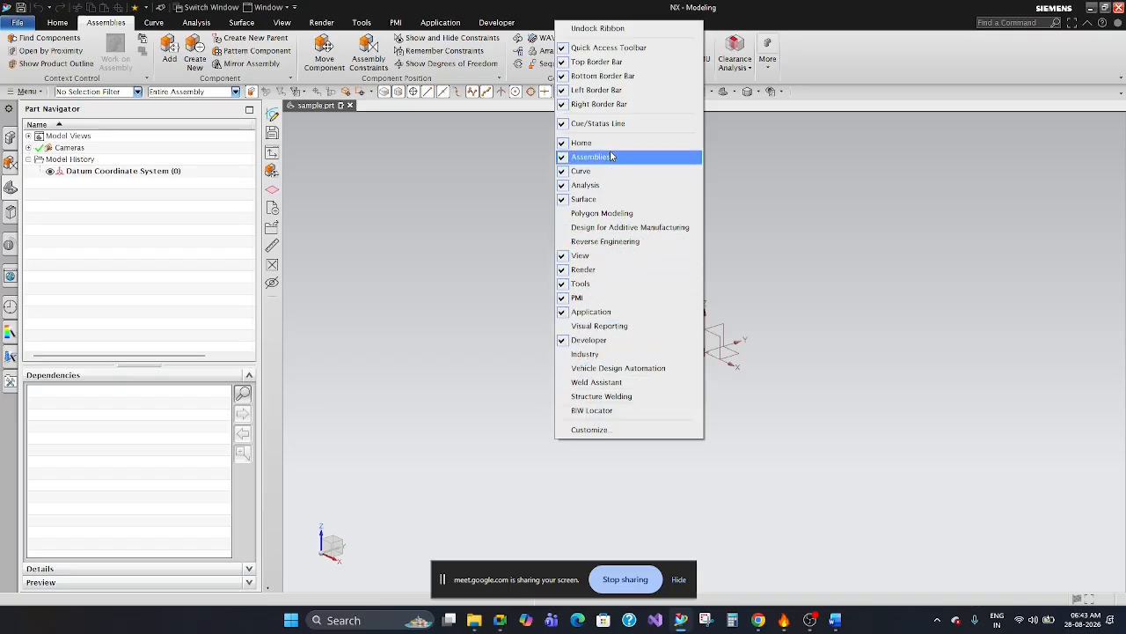
pyautogui.click(479, 186)
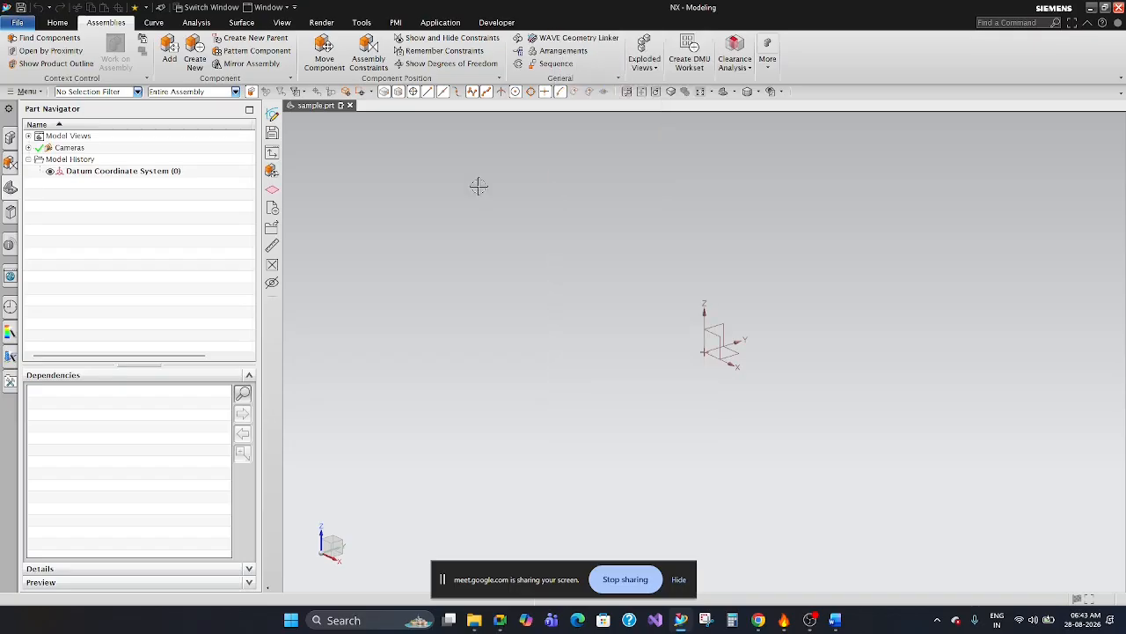
# View the Home and Surface commands and add the Polygon Modeling tab to the ribbon.
pyautogui.click(58, 22)
pyautogui.click(242, 22)
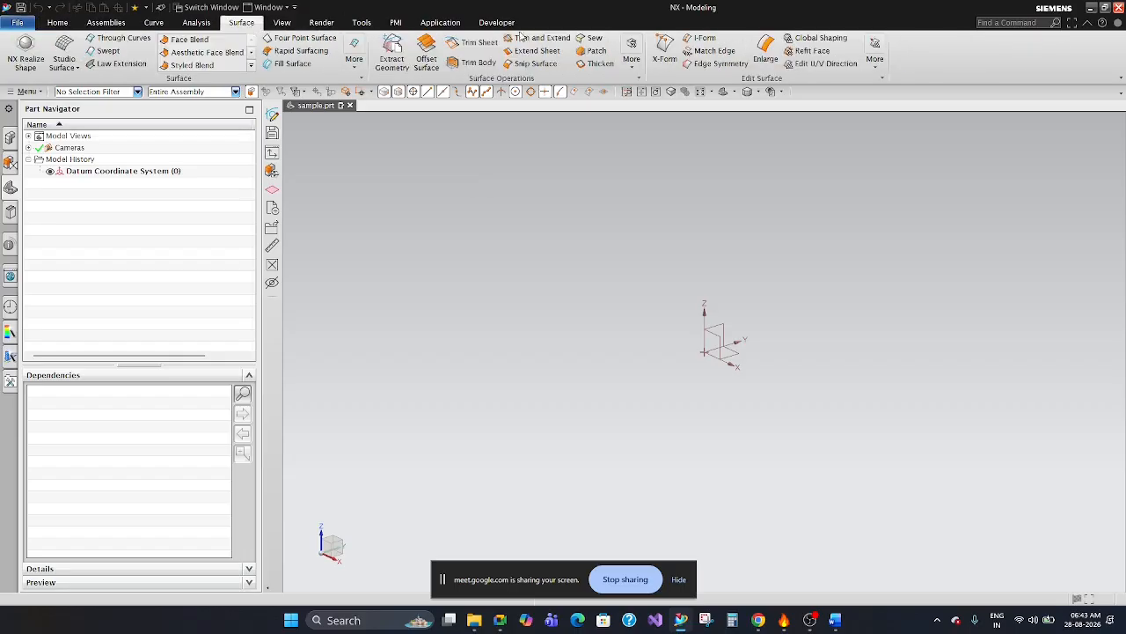
pyautogui.rightClick(568, 24)
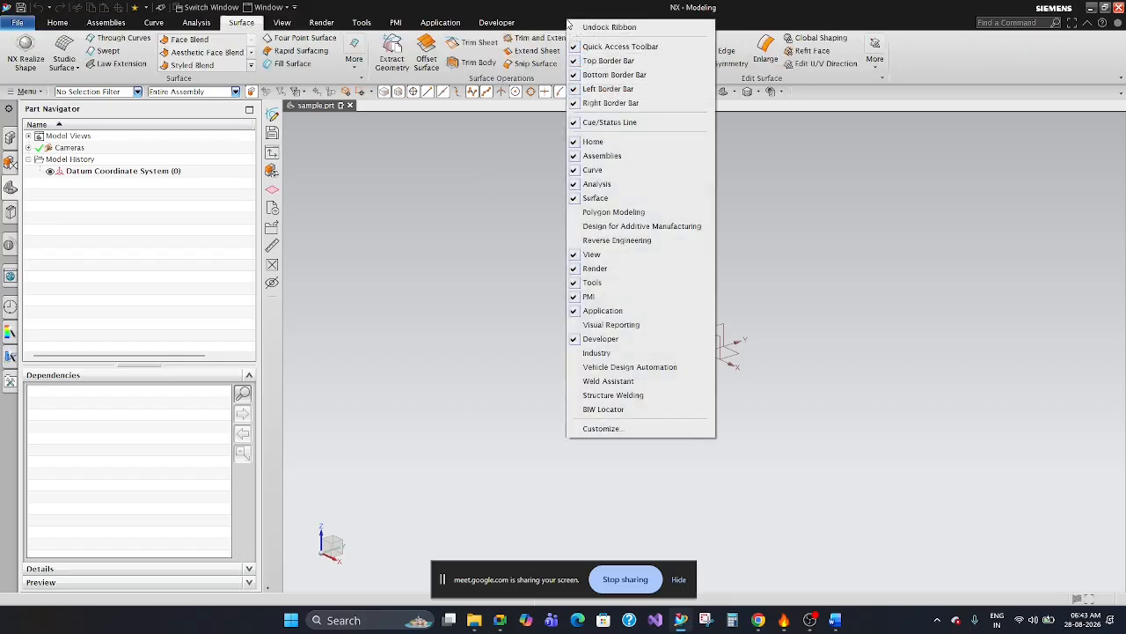
pyautogui.click(583, 212)
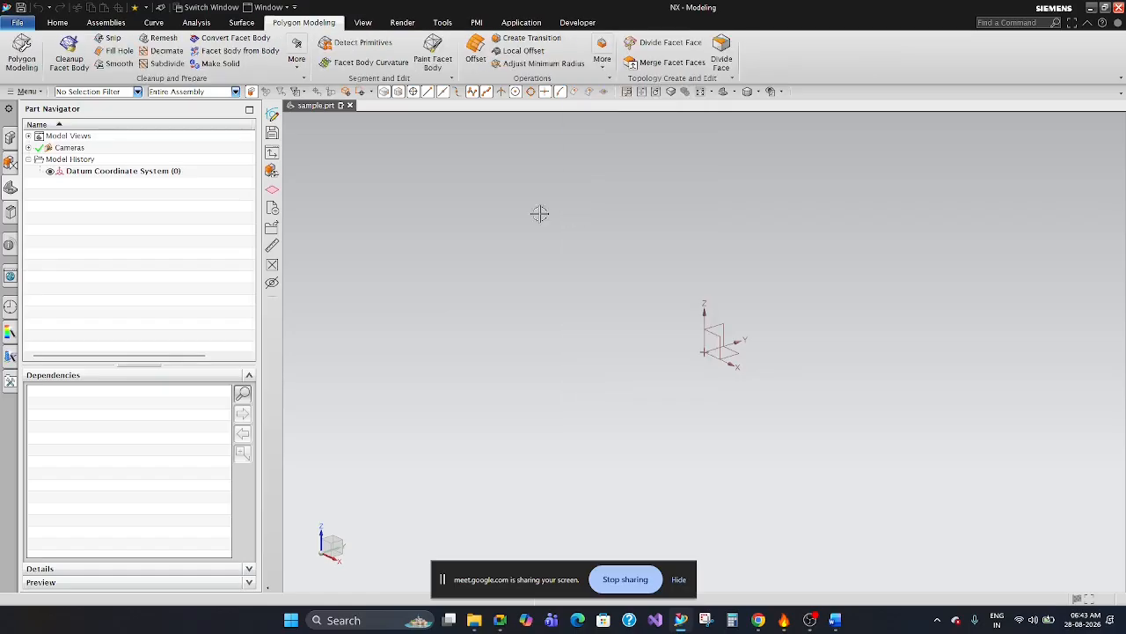
# Remove the Polygon Modeling tab from the ribbon and review the Assemblies, Curve, Analysis, Surface and Home commands.
pyautogui.rightClick(617, 16)
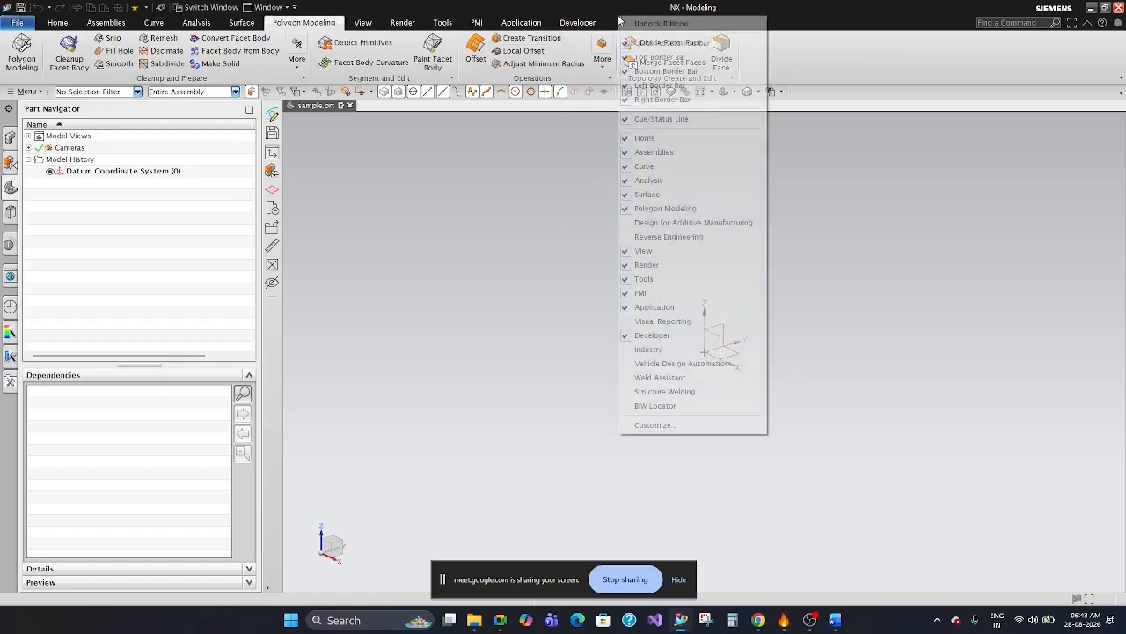
pyautogui.click(626, 209)
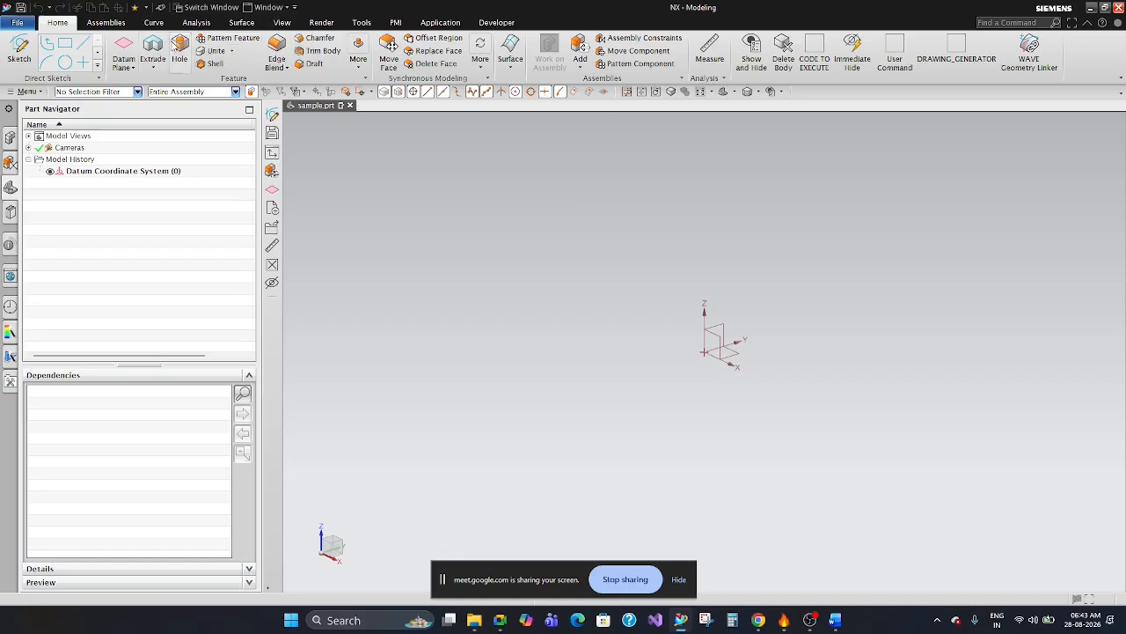
pyautogui.click(113, 23)
pyautogui.click(152, 23)
pyautogui.click(197, 23)
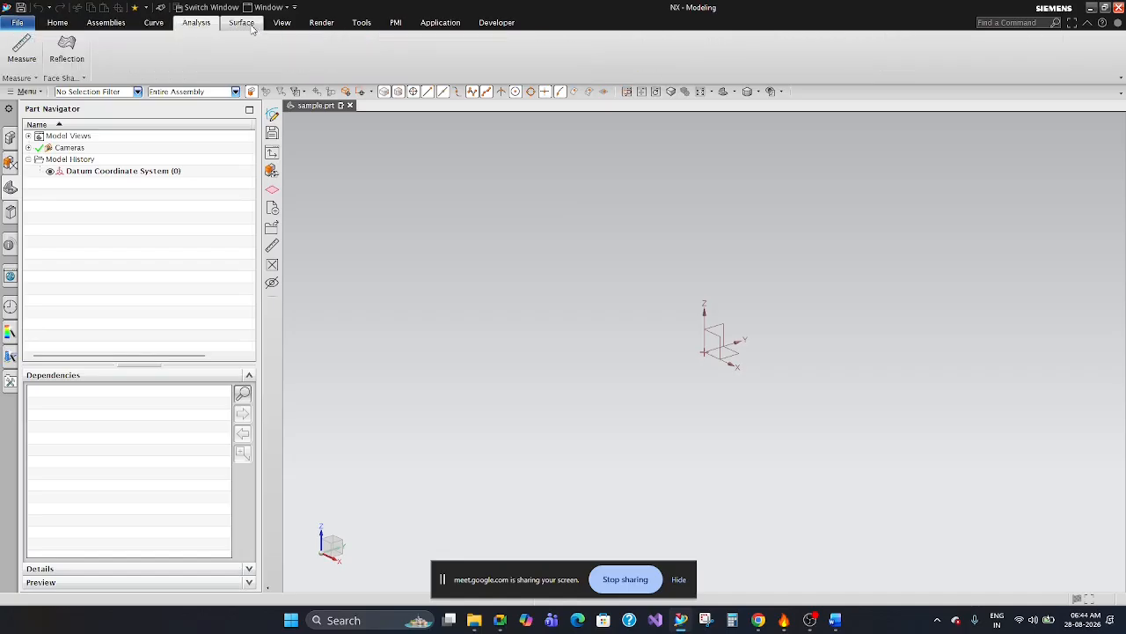
pyautogui.click(241, 23)
pyautogui.click(57, 23)
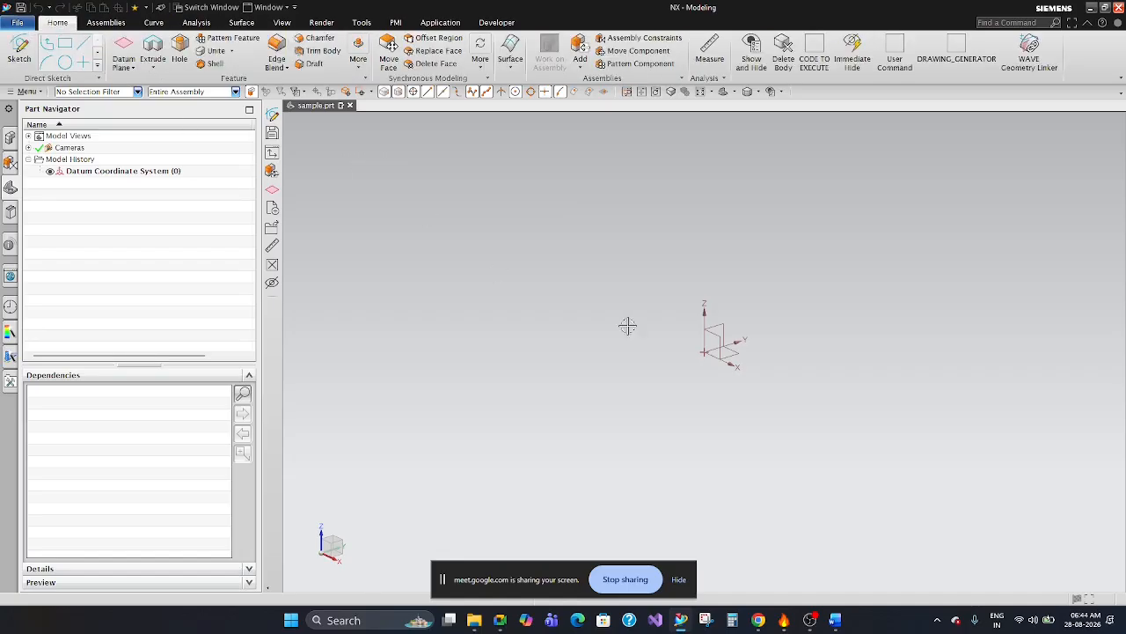
pyautogui.click(790, 365)
pyautogui.scroll(5, 795, 364)
pyautogui.scroll(3, 758, 395)
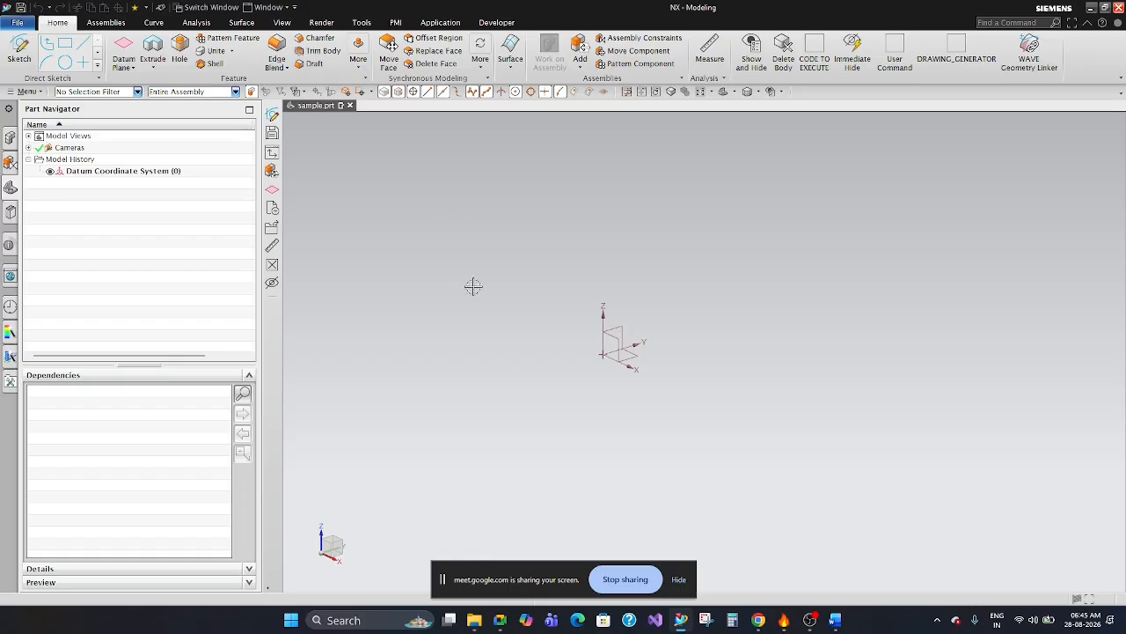
# Compare the contents of the Assembly Navigator and the Part Navigator for the sample part.
pyautogui.click(10, 139)
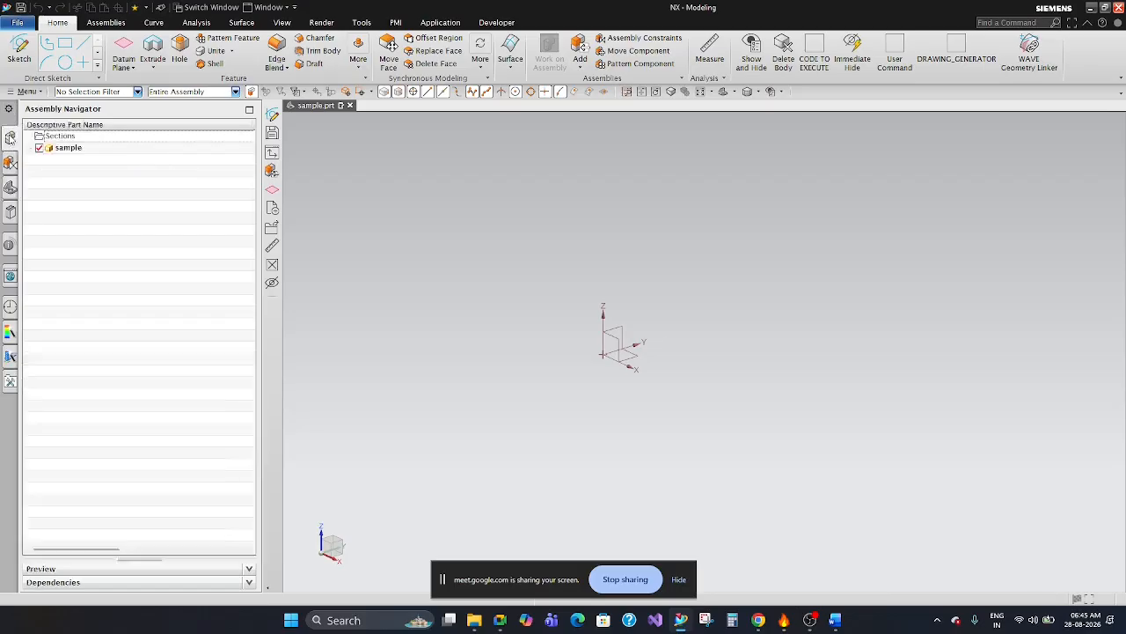
pyautogui.click(11, 187)
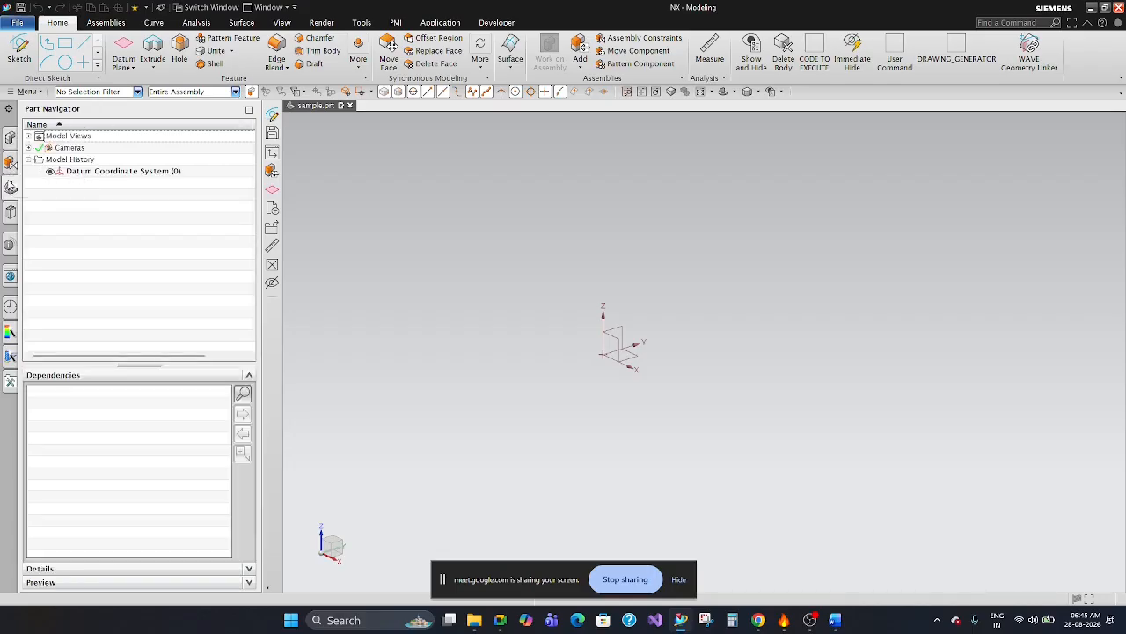
pyautogui.click(10, 141)
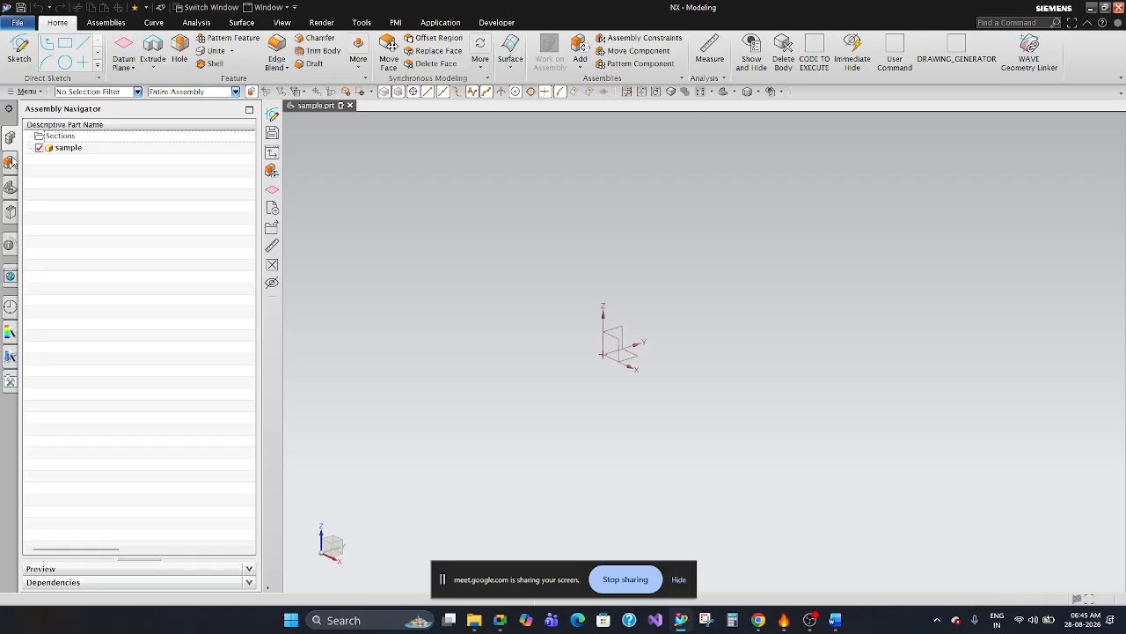
pyautogui.click(11, 186)
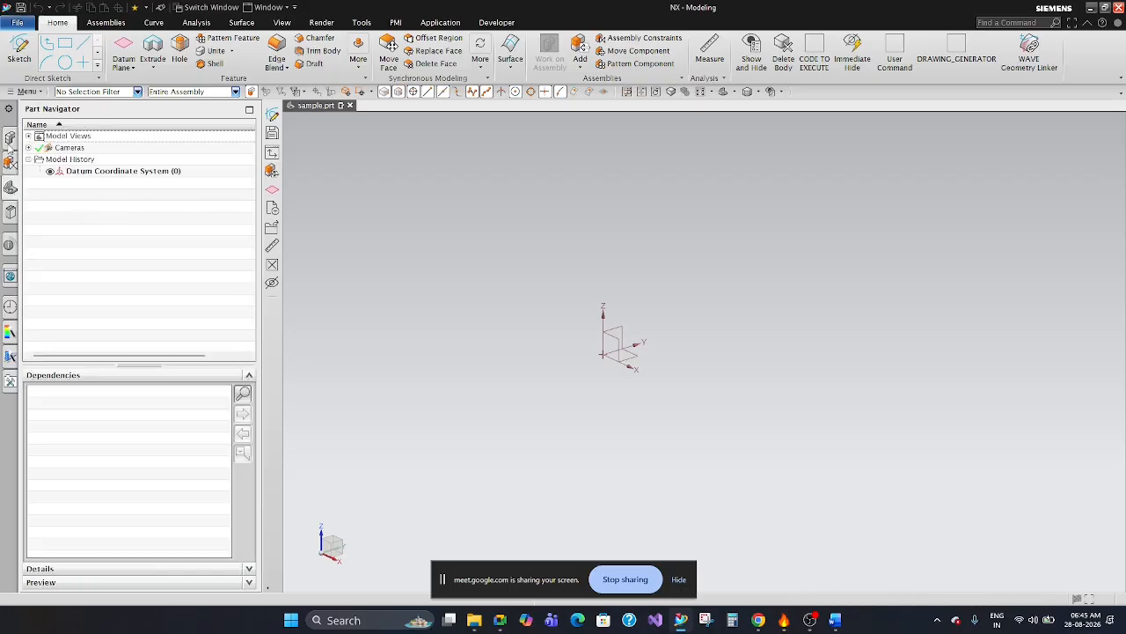
pyautogui.click(11, 141)
pyautogui.click(11, 186)
pyautogui.click(10, 142)
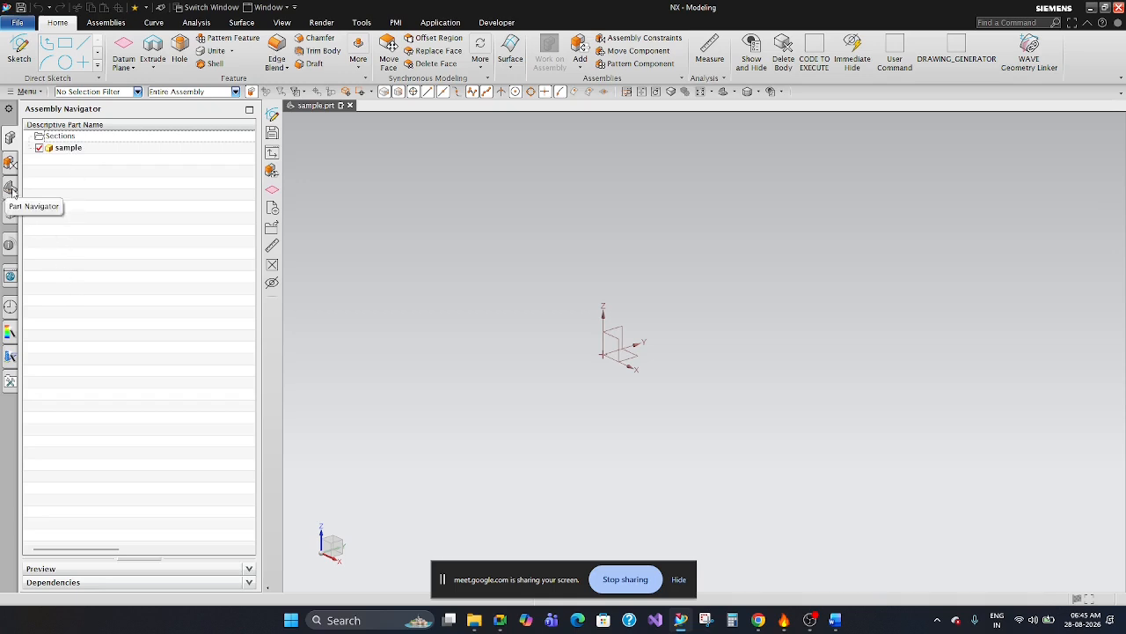
pyautogui.click(8, 189)
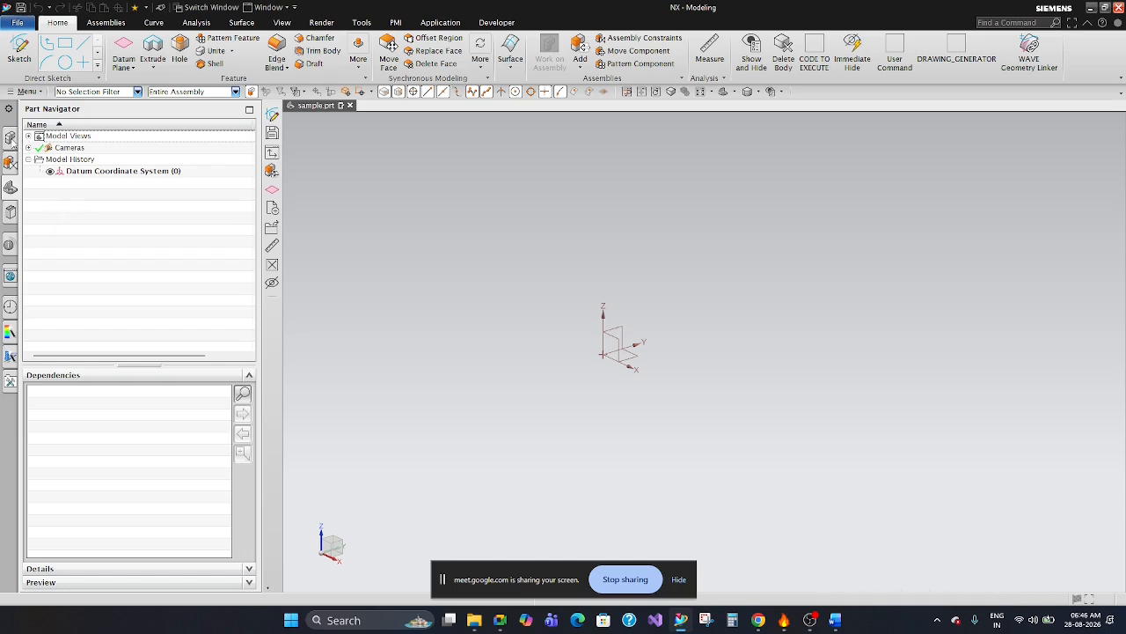
# Examine the Constraint Navigator, Part Navigator and Reuse Library, and return to the Assembly Navigator.
pyautogui.click(10, 138)
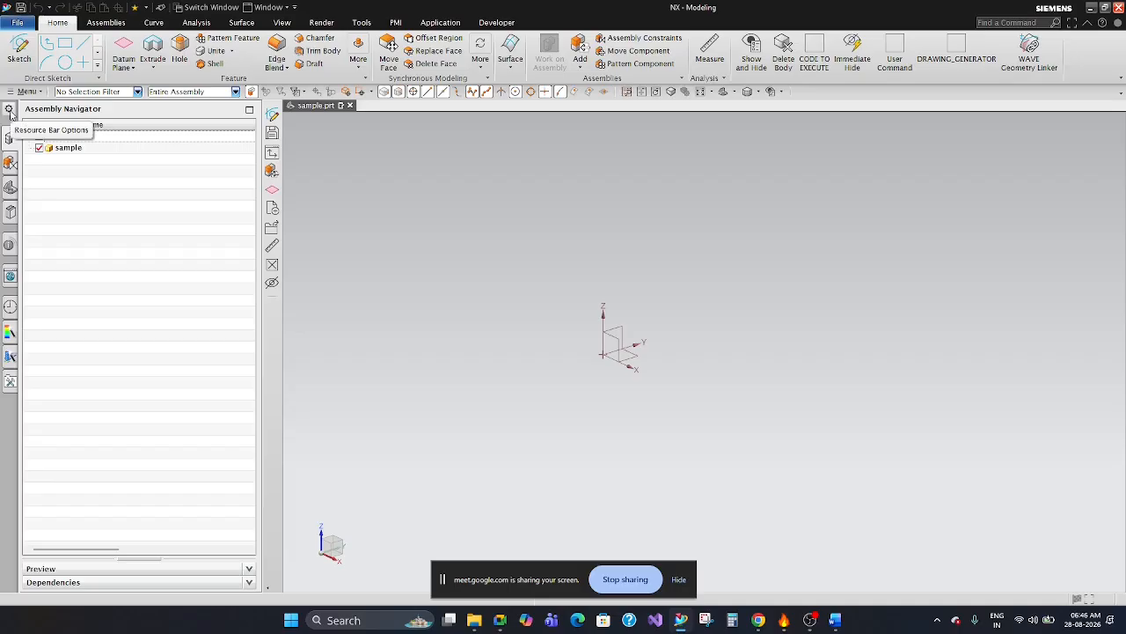
pyautogui.click(11, 163)
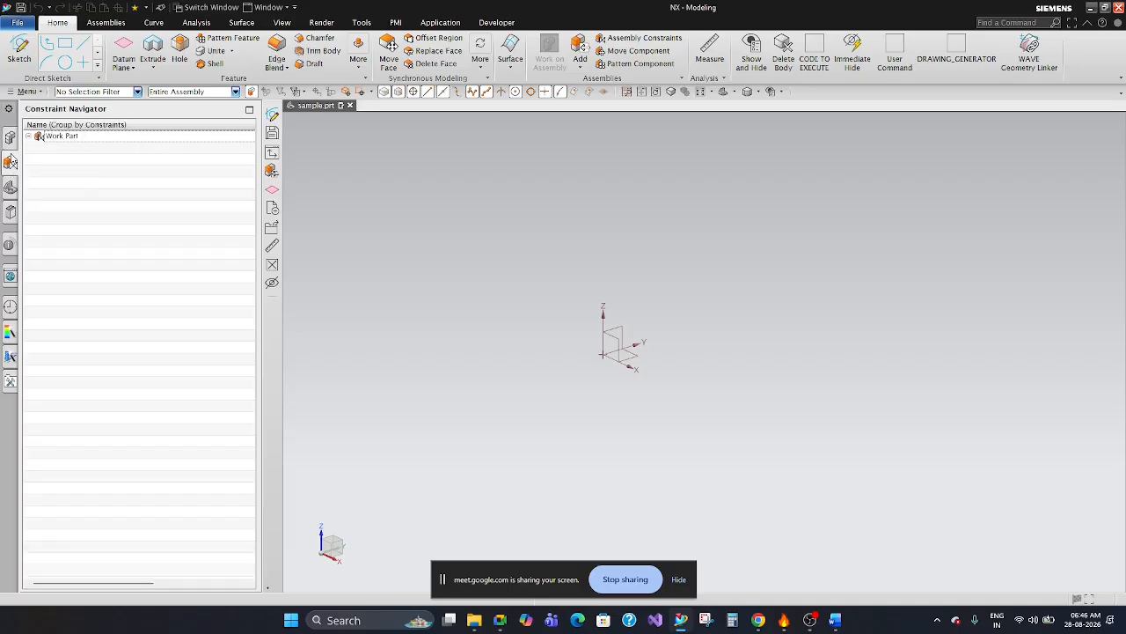
pyautogui.click(11, 188)
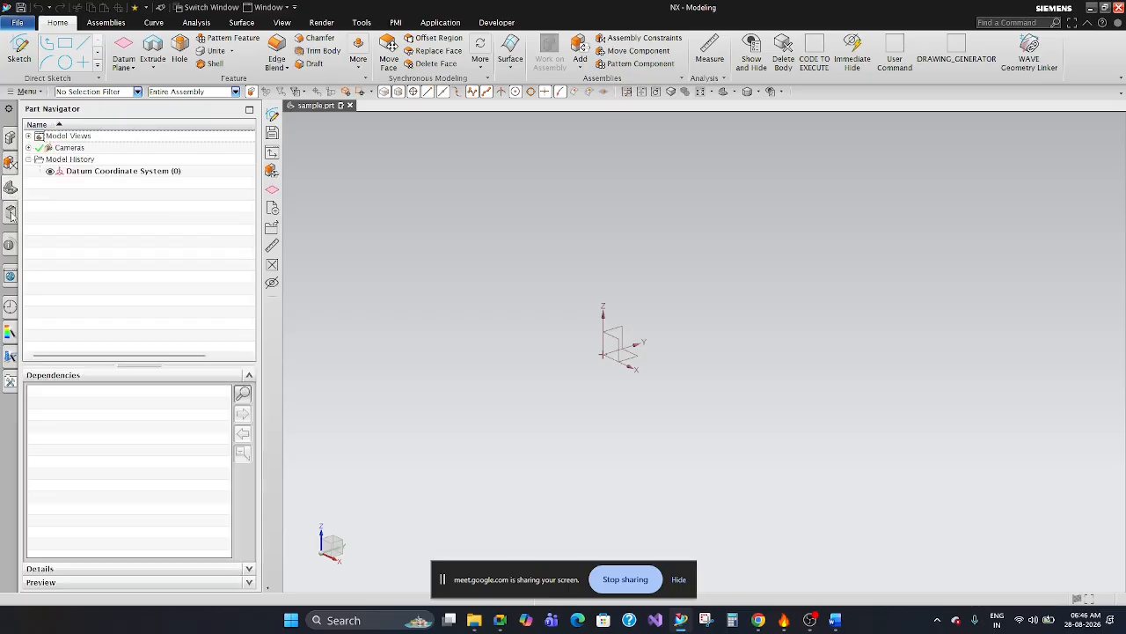
pyautogui.click(10, 212)
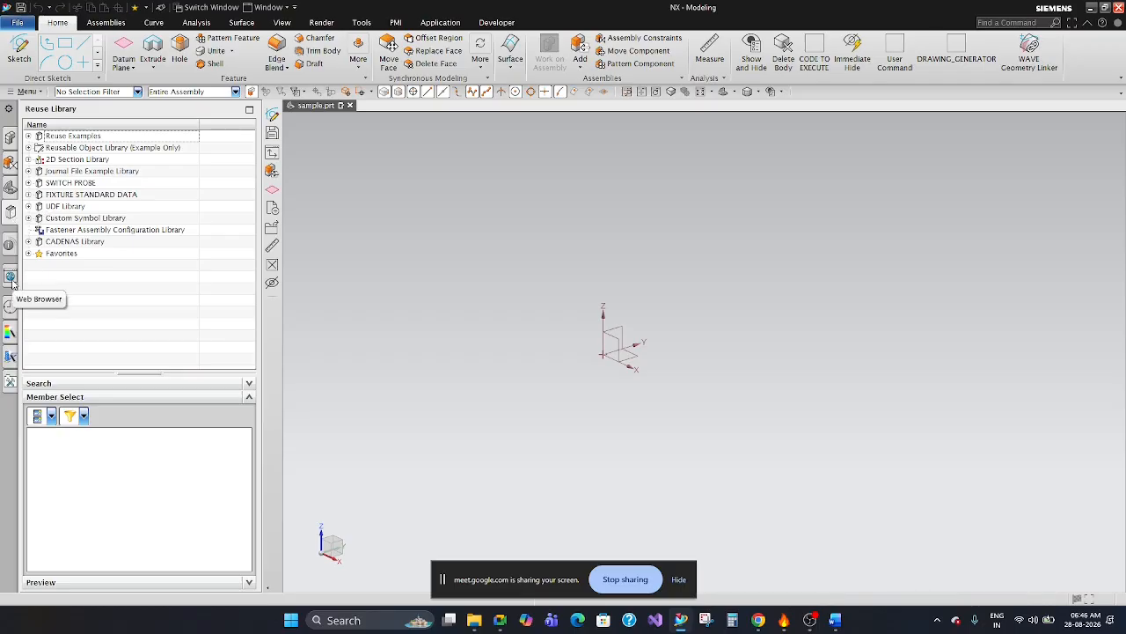
pyautogui.click(10, 137)
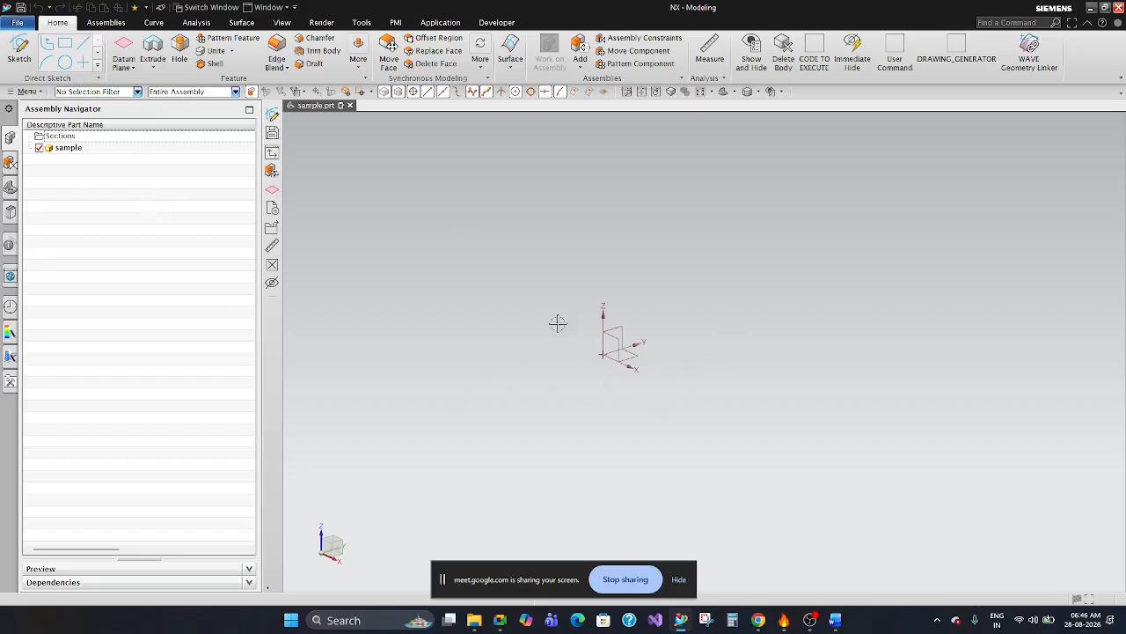
# Select the datum coordinate system in the graphics area to point it out, and clear the selection.
pyautogui.moveTo(660, 326); pyautogui.dragTo(647, 419)
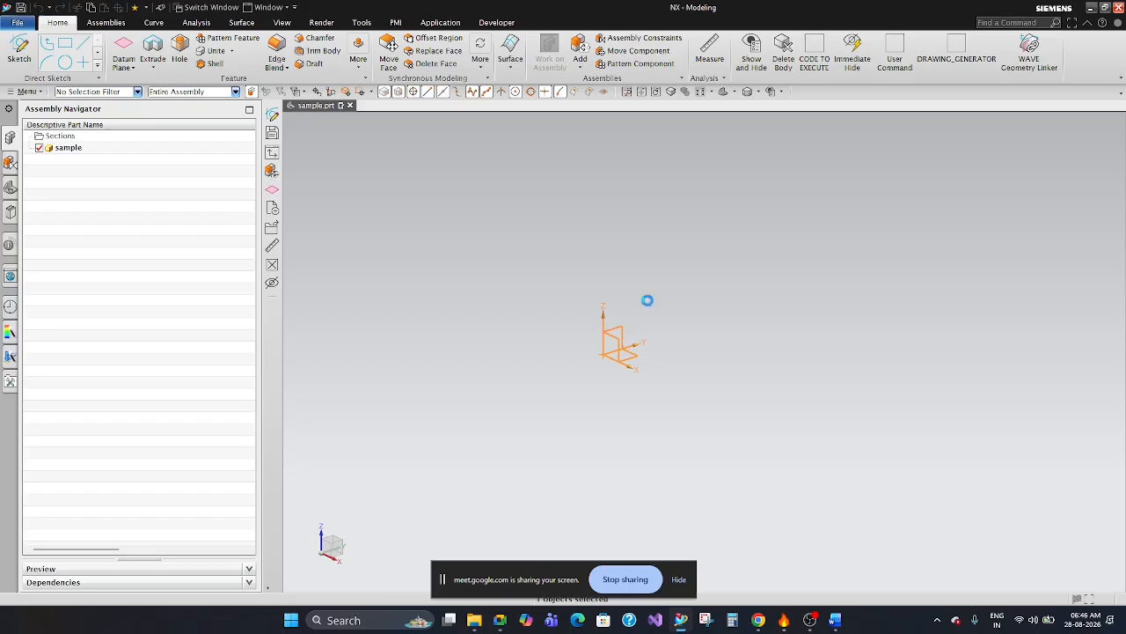
pyautogui.press('Escape')
pyautogui.moveTo(567, 286); pyautogui.dragTo(665, 399)
pyautogui.press('Escape')
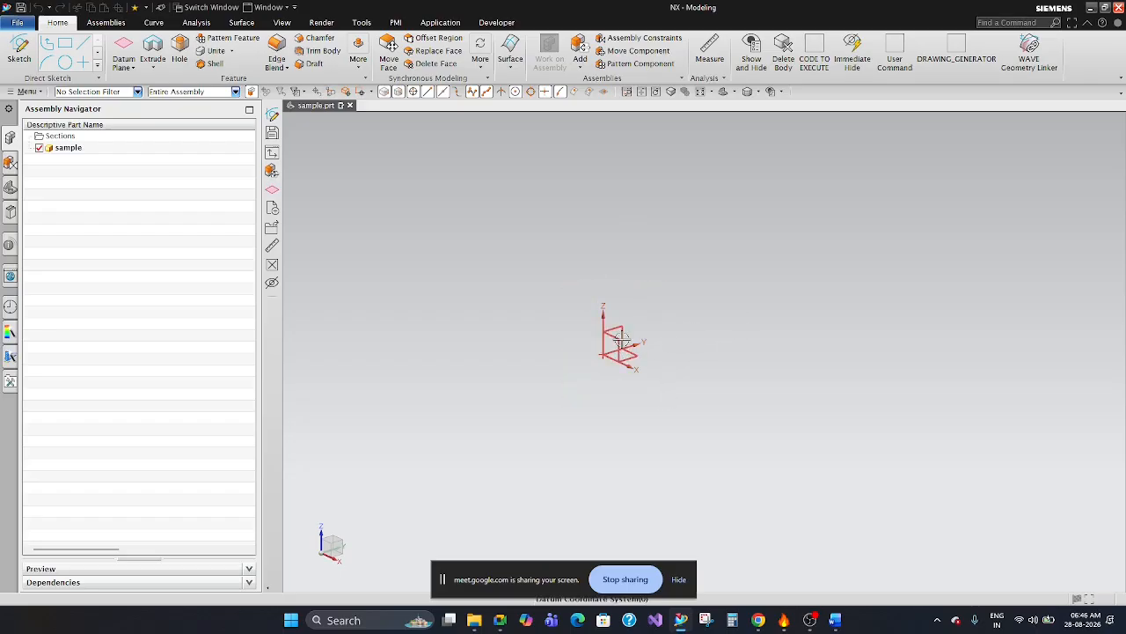
# View the available datum feature types and bring back the Part Navigator.
pyautogui.click(124, 70)
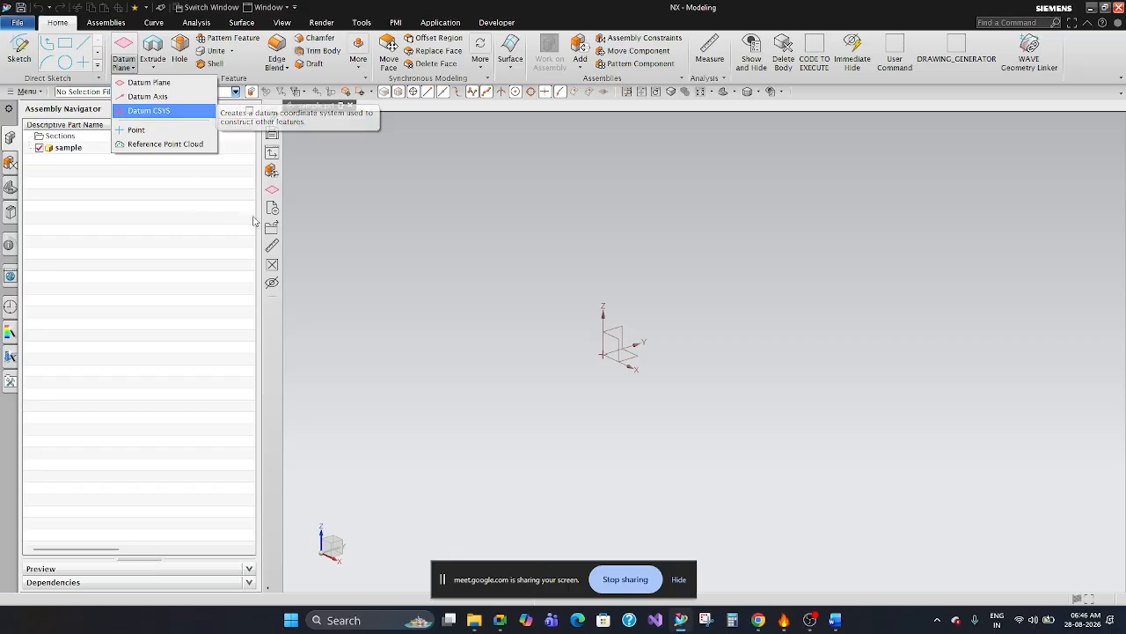
pyautogui.click(571, 301)
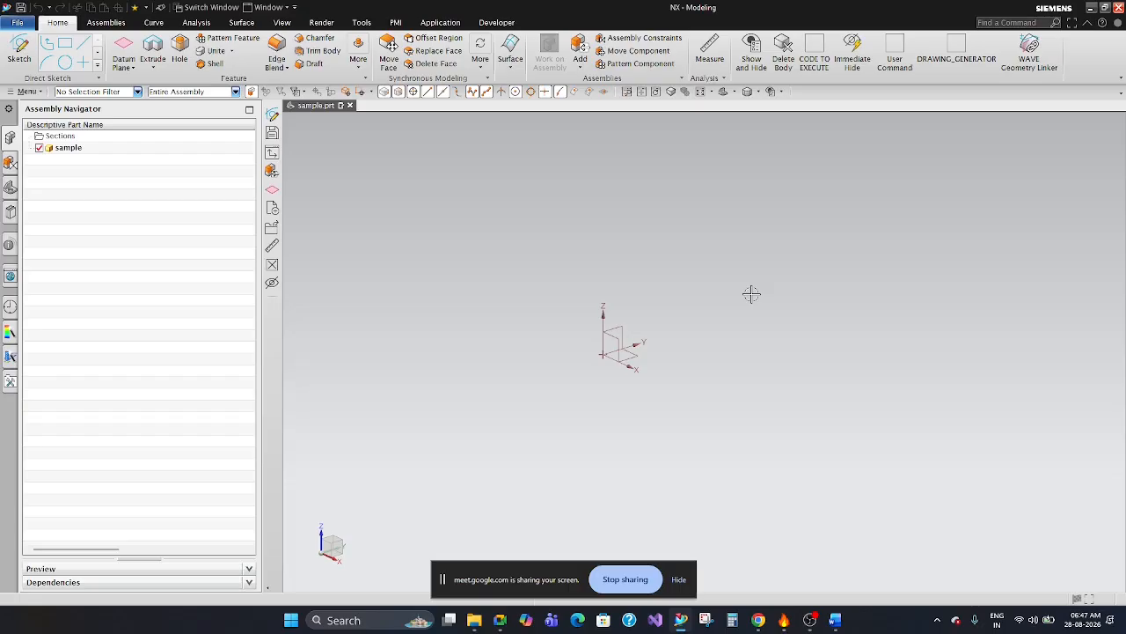
pyautogui.click(731, 326)
pyautogui.click(12, 188)
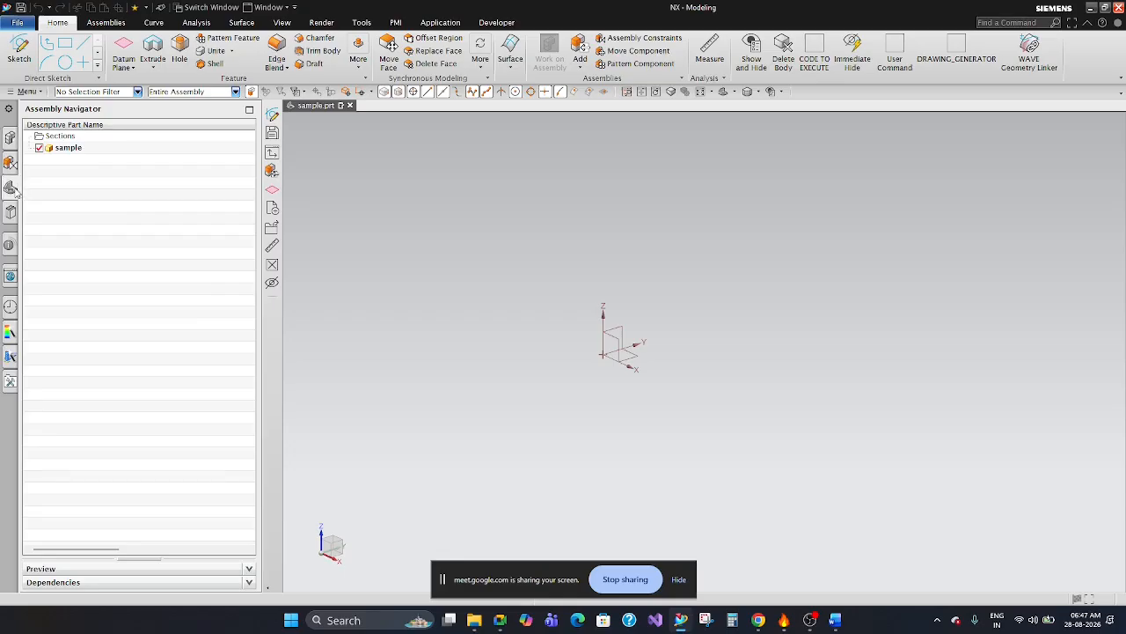
pyautogui.click(505, 199)
pyautogui.click(489, 232)
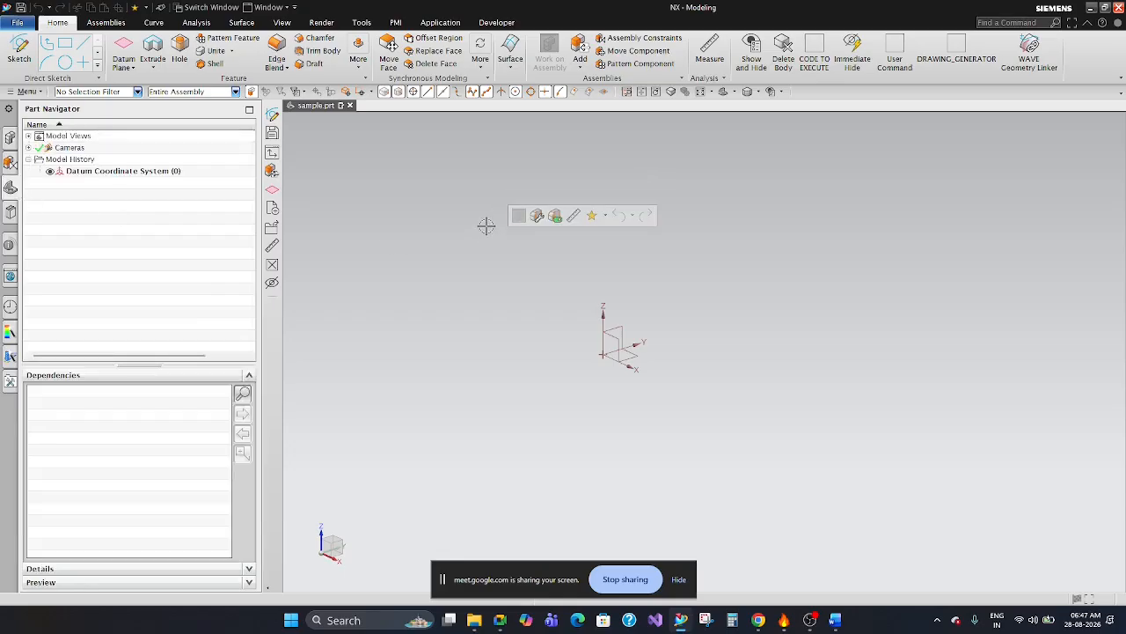
pyautogui.click(458, 238)
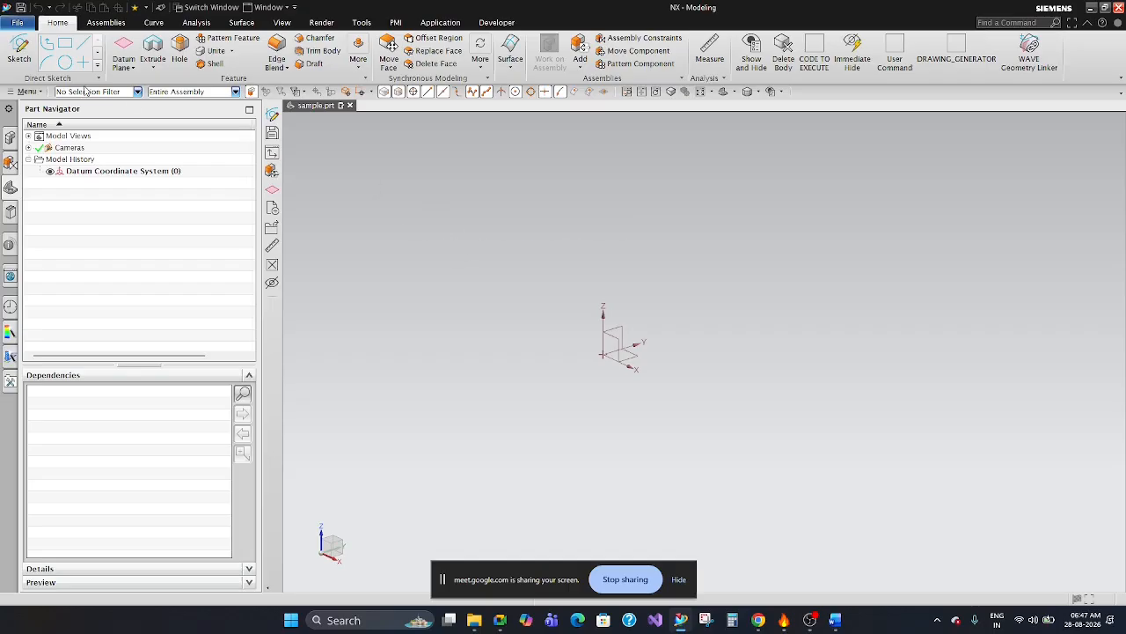
pyautogui.click(366, 192)
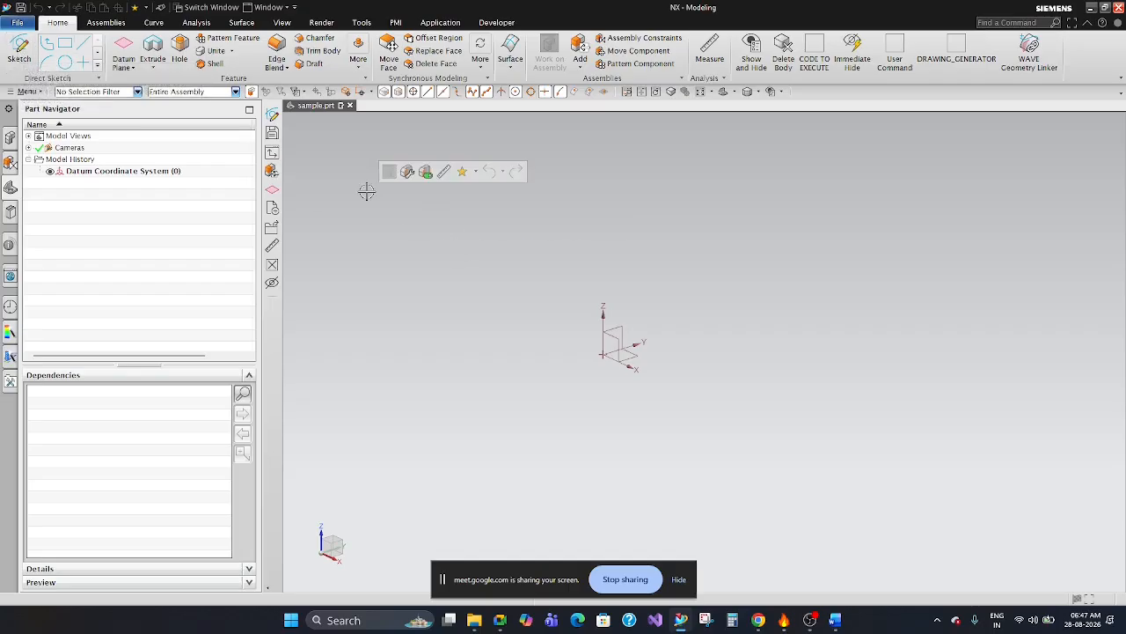
pyautogui.click(478, 267)
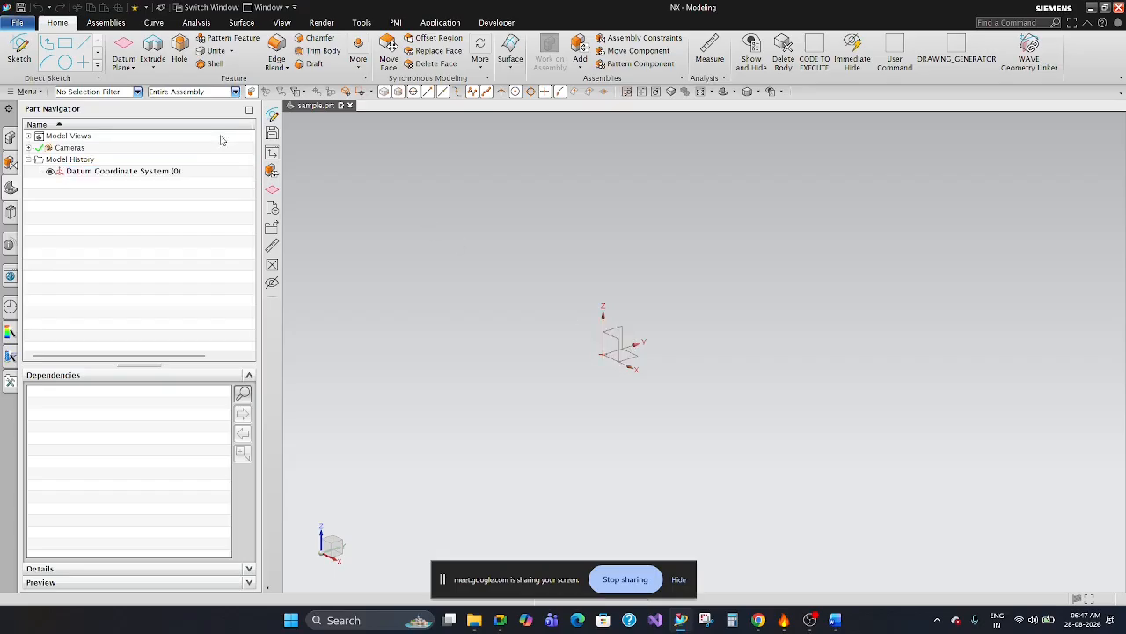
# Create three inferred datum planes on the coordinate system's XZ, YZ and XY planes, each with a 0 mm offset.
pyautogui.click(122, 44)
pyautogui.click(616, 339)
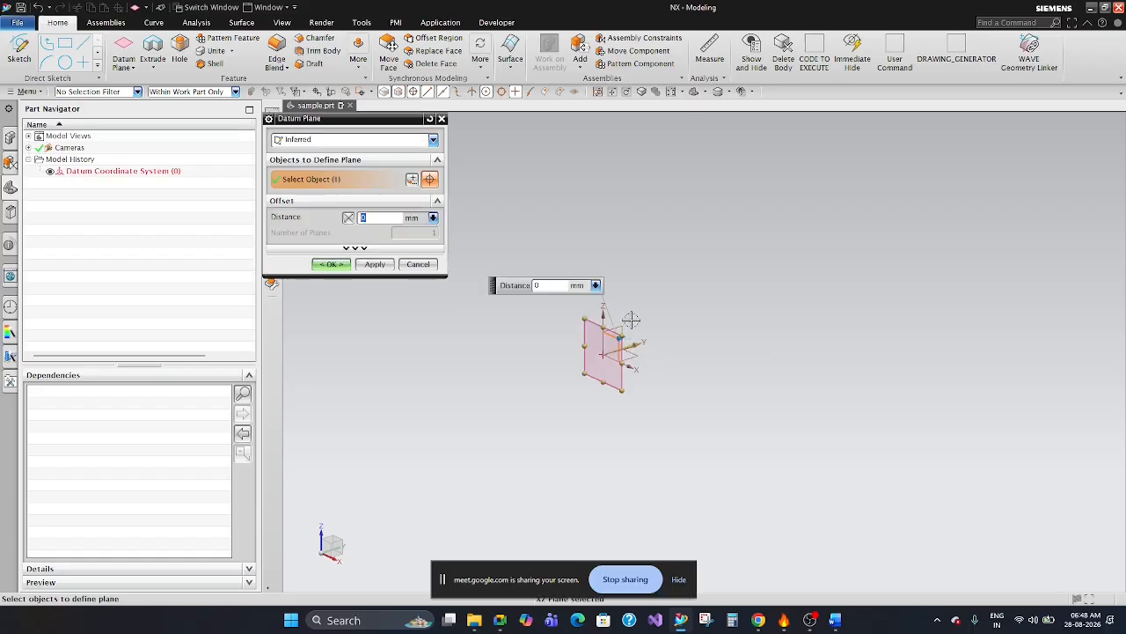
pyautogui.click(375, 264)
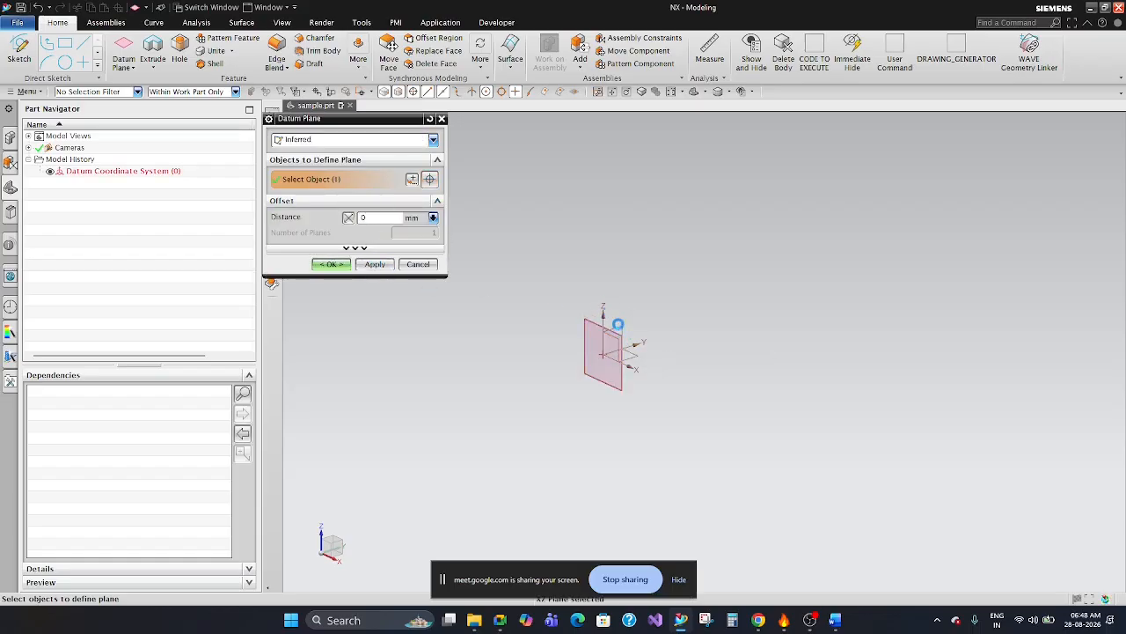
pyautogui.click(649, 323)
pyautogui.click(391, 264)
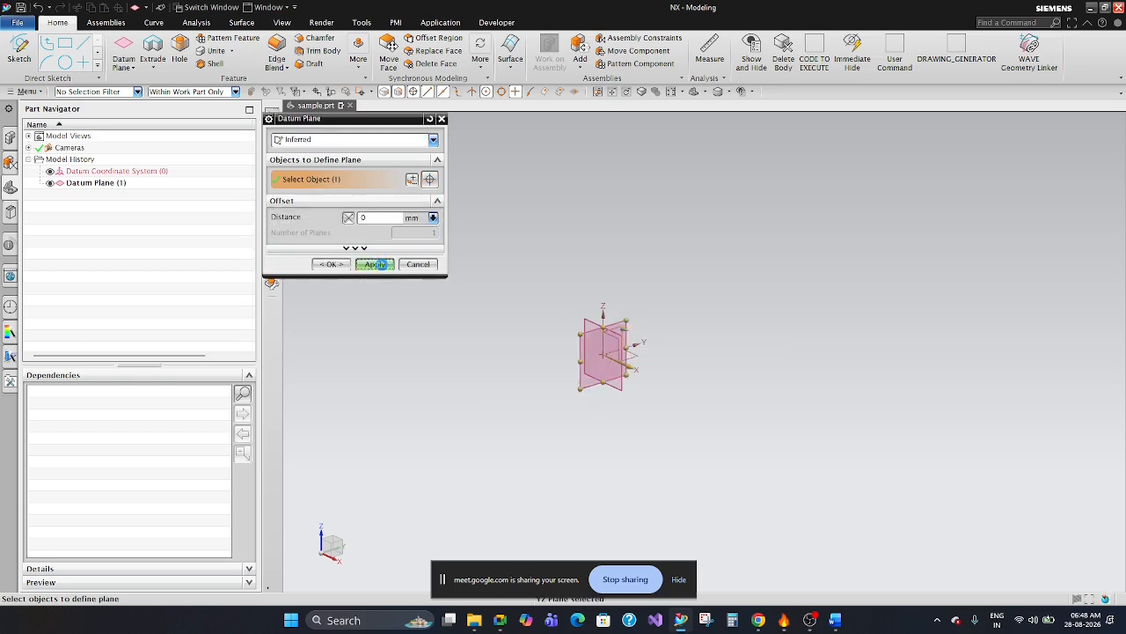
pyautogui.click(635, 357)
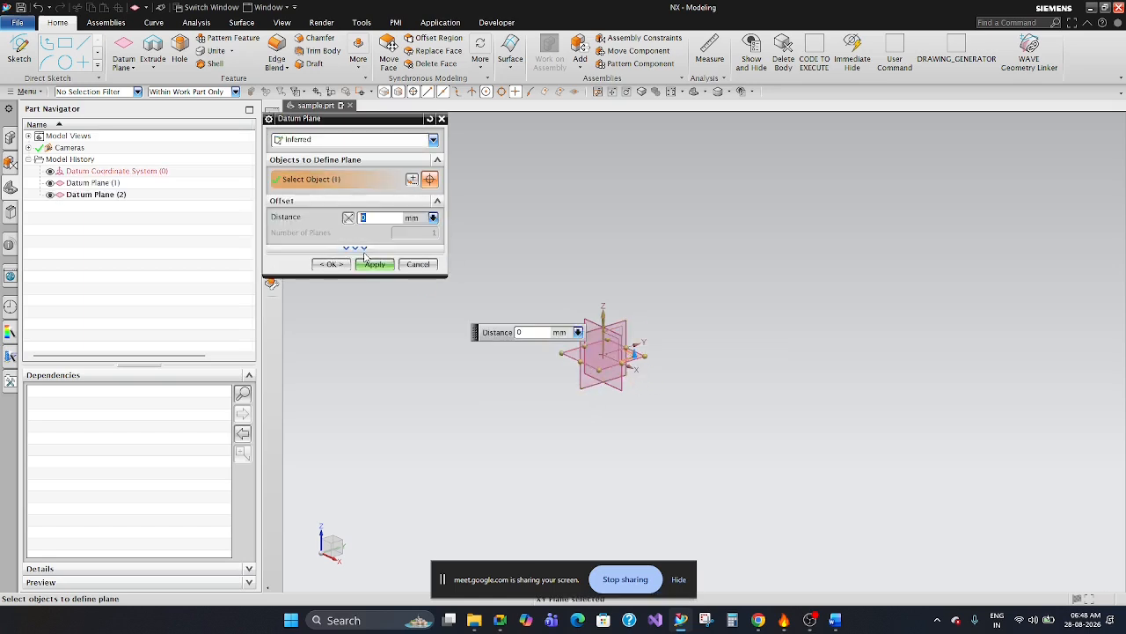
pyautogui.click(329, 263)
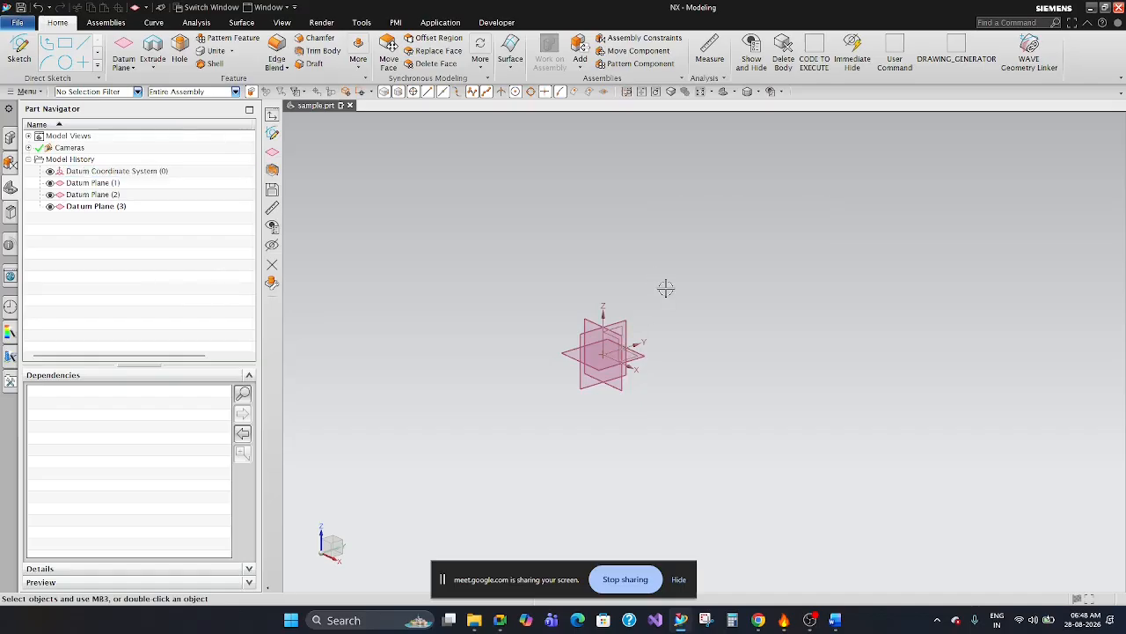
# Highlight each of the three datum planes from the model history to identify them, and clear the selection.
pyautogui.moveTo(674, 297)
pyautogui.mouseDown(button='middle')
pyautogui.moveTo(676, 324)
pyautogui.moveTo(669, 297)
pyautogui.moveTo(685, 279)
pyautogui.moveTo(678, 302)
pyautogui.moveTo(666, 297)
pyautogui.mouseUp(button='middle')
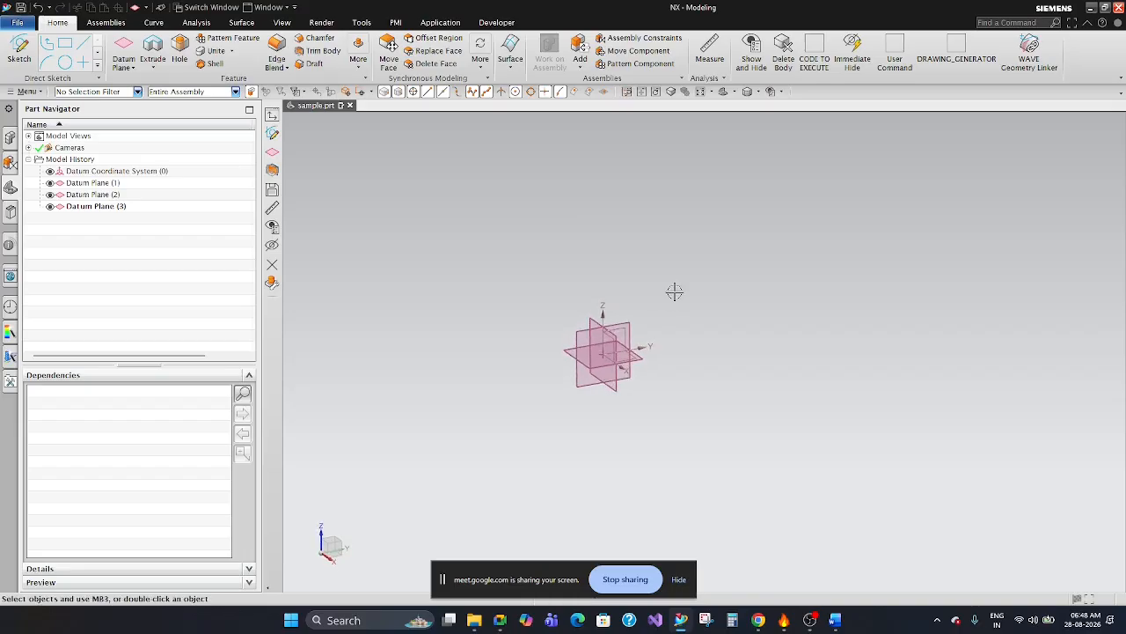
pyautogui.click(130, 207)
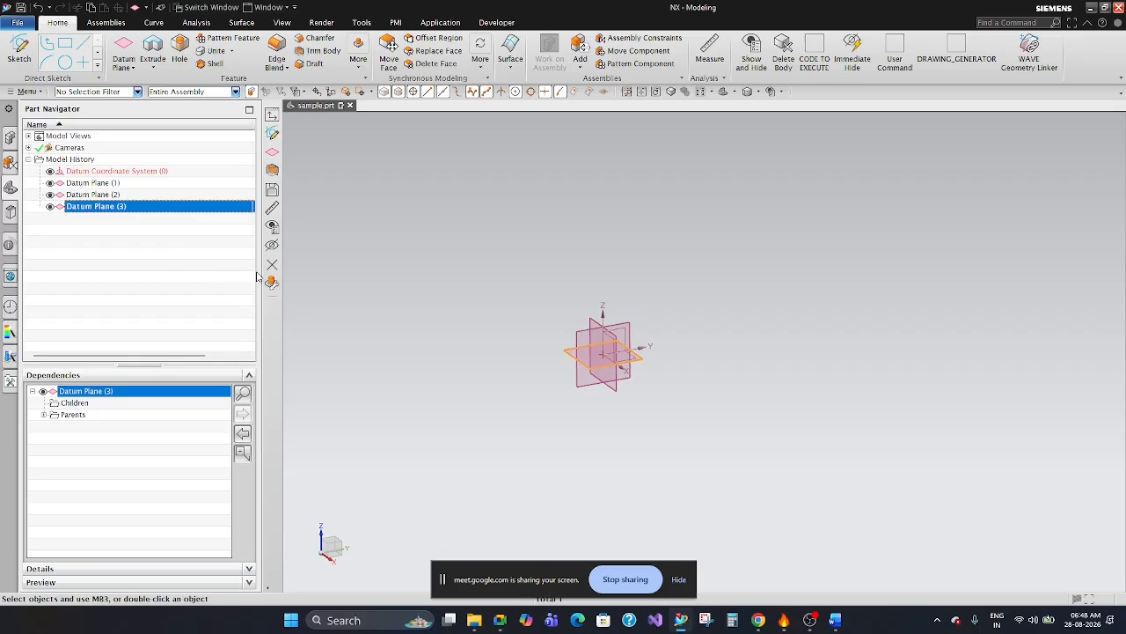
pyautogui.click(195, 236)
pyautogui.click(180, 184)
pyautogui.click(169, 208)
pyautogui.click(136, 235)
pyautogui.click(136, 195)
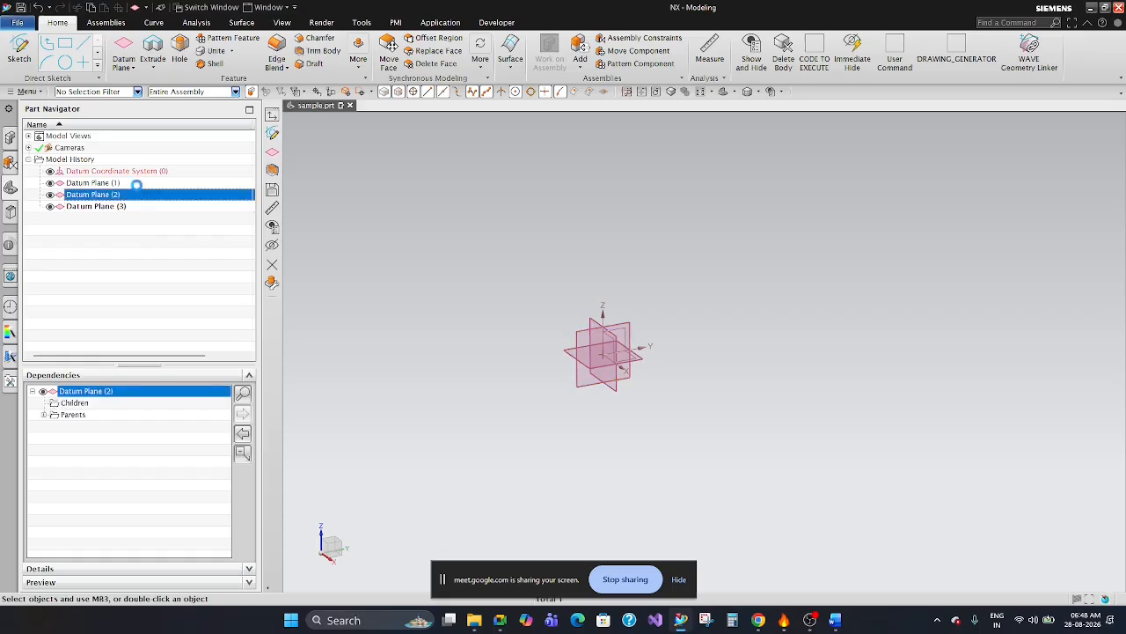
pyautogui.click(138, 206)
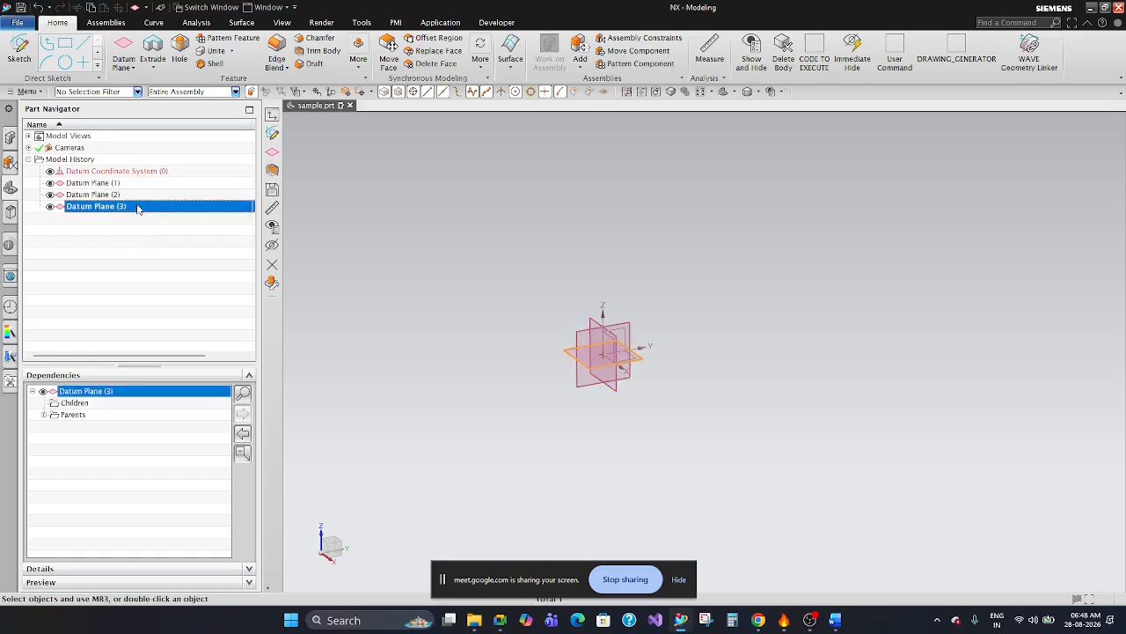
pyautogui.click(134, 195)
pyautogui.click(134, 184)
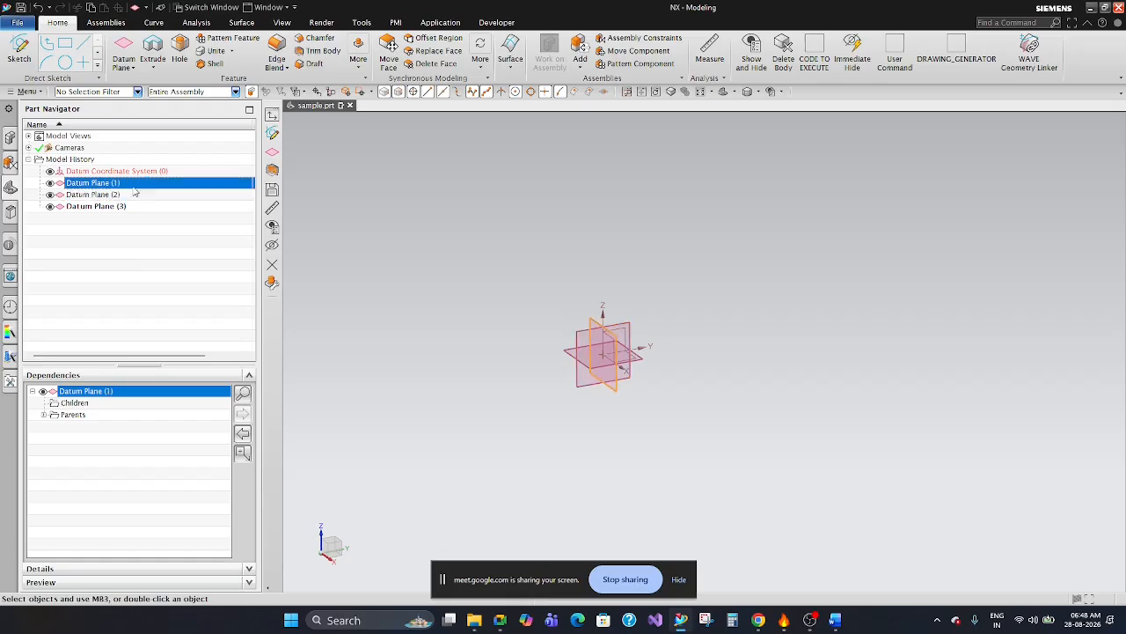
pyautogui.click(137, 249)
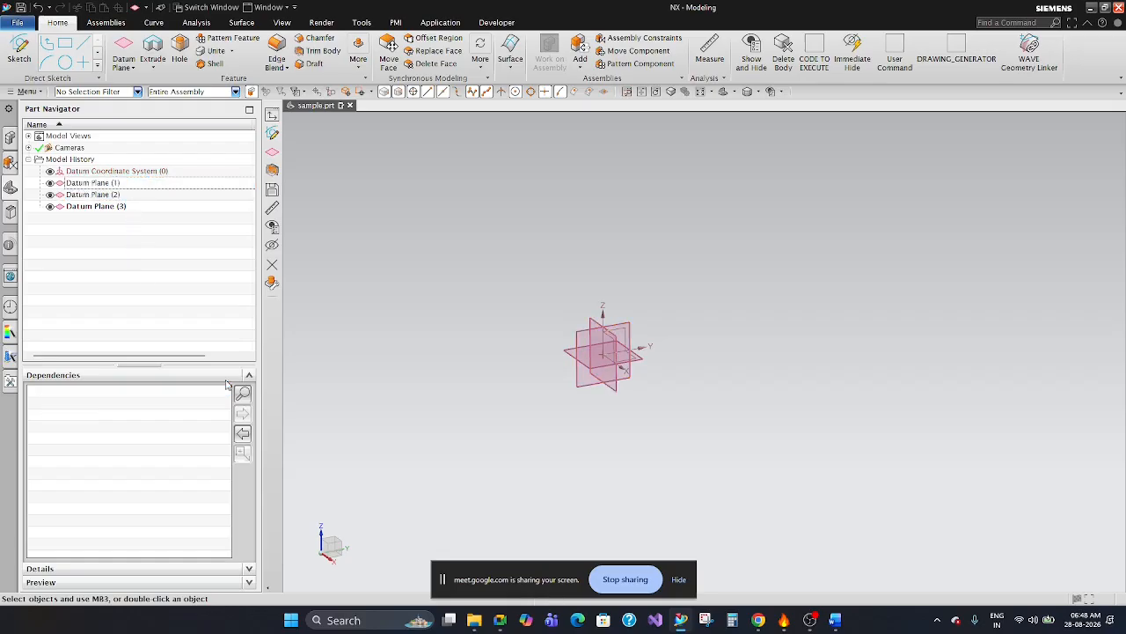
# Hide the screen-sharing notice, select the second datum plane in the graphics area to point it out, and clear the selection.
pyautogui.click(678, 579)
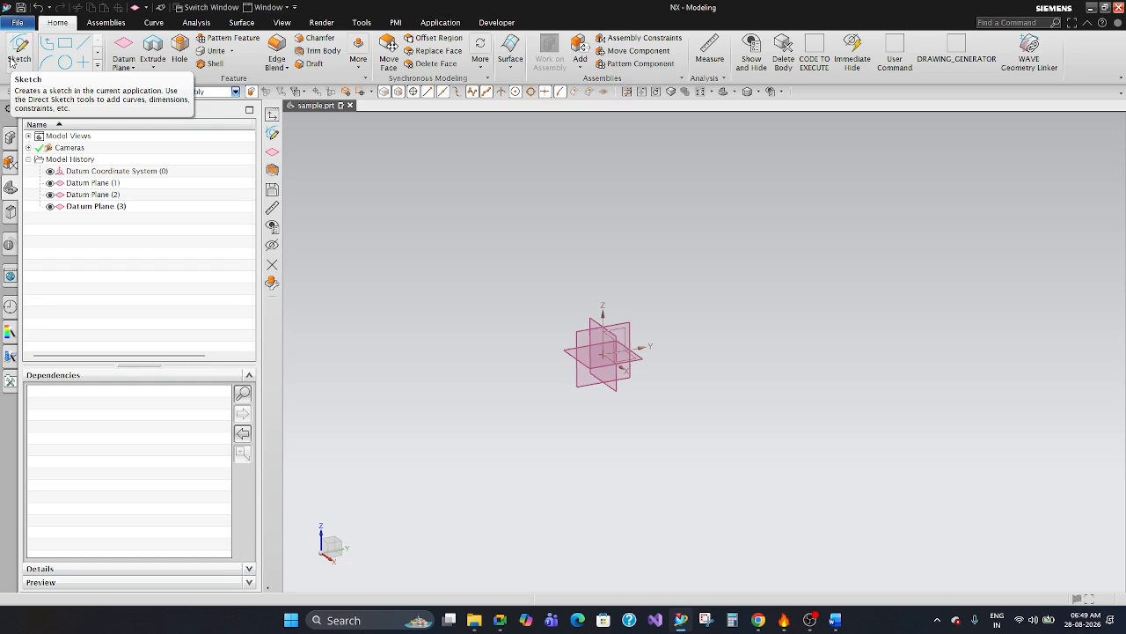
pyautogui.click(628, 325)
pyautogui.press('Escape')
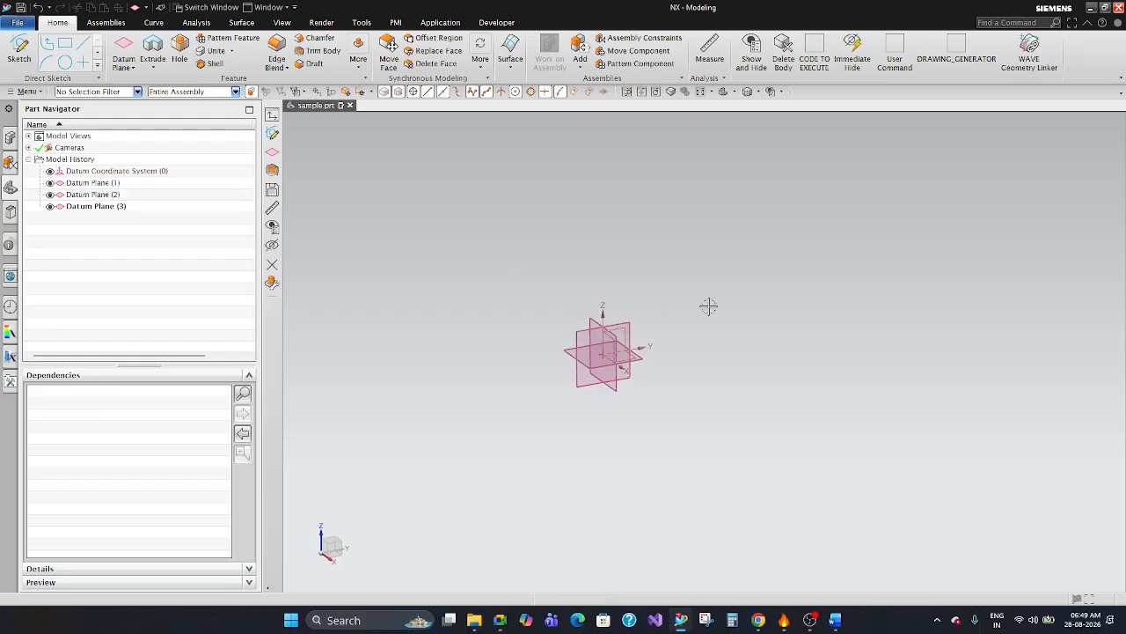
pyautogui.moveTo(710, 306); pyautogui.dragTo(697, 327, button='middle')
pyautogui.scroll(3, 693, 317)
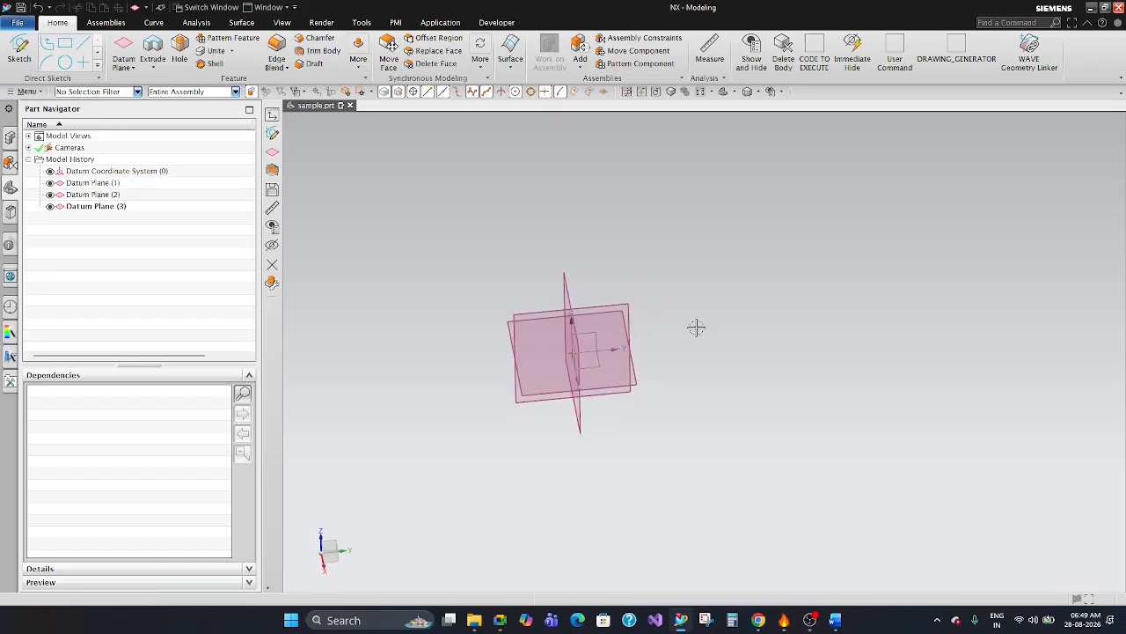
# Highlight the three datum planes one by one from the model history to compare their orientations, and clear the selection.
pyautogui.click(114, 183)
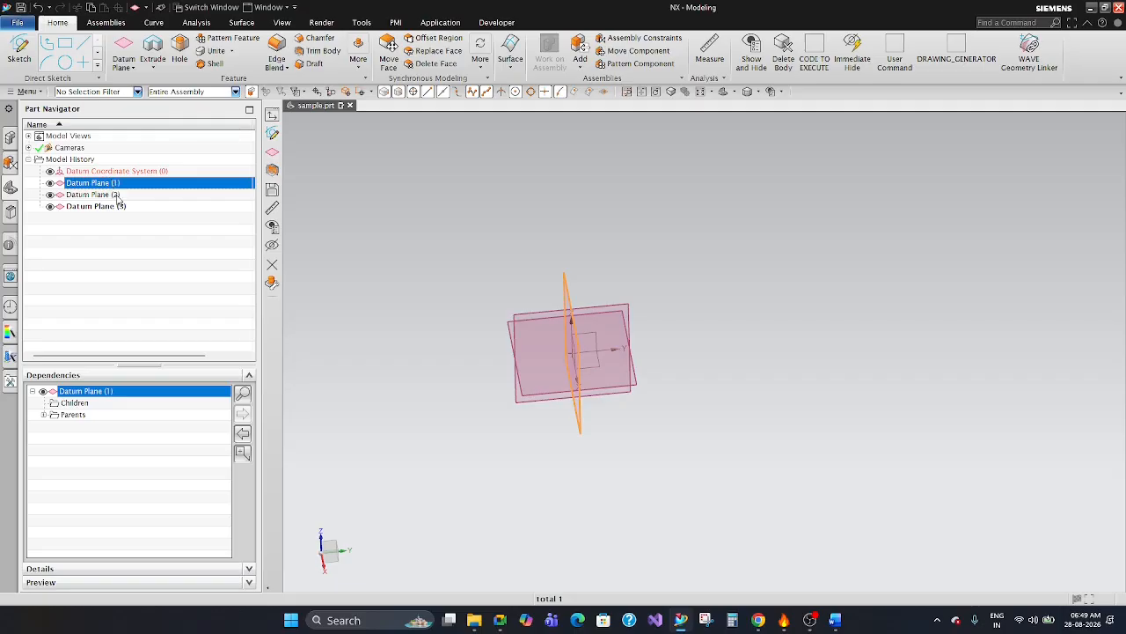
pyautogui.click(118, 194)
pyautogui.moveTo(692, 354)
pyautogui.mouseDown(button='middle')
pyautogui.moveTo(699, 316)
pyautogui.moveTo(707, 342)
pyautogui.mouseUp(button='middle')
pyautogui.press('Escape')
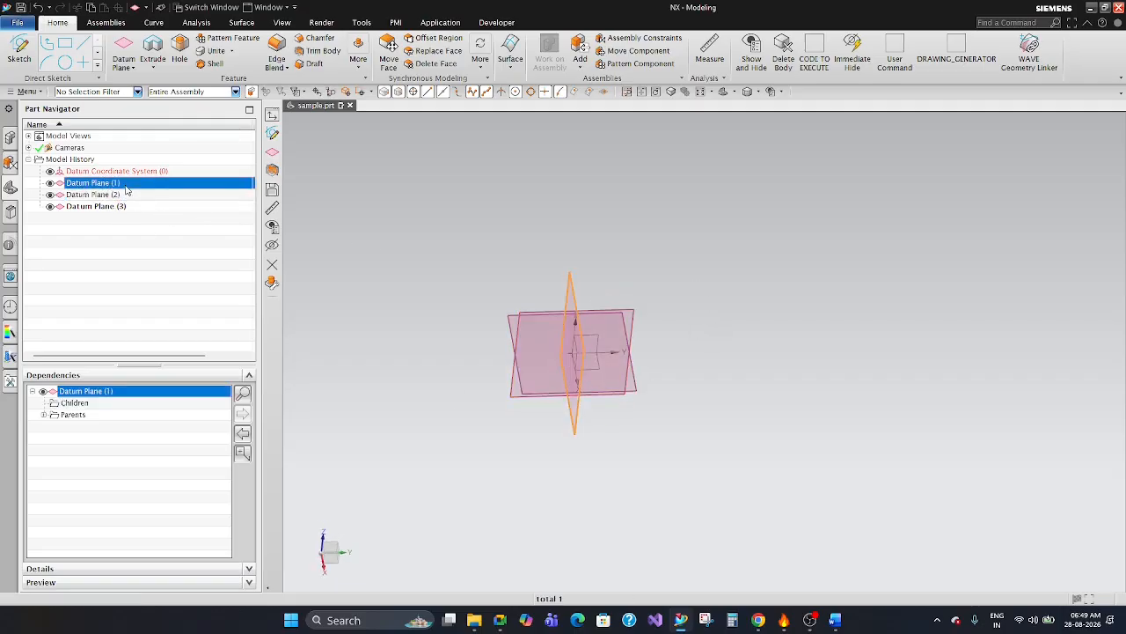
pyautogui.click(104, 183)
pyautogui.click(128, 195)
pyautogui.click(125, 208)
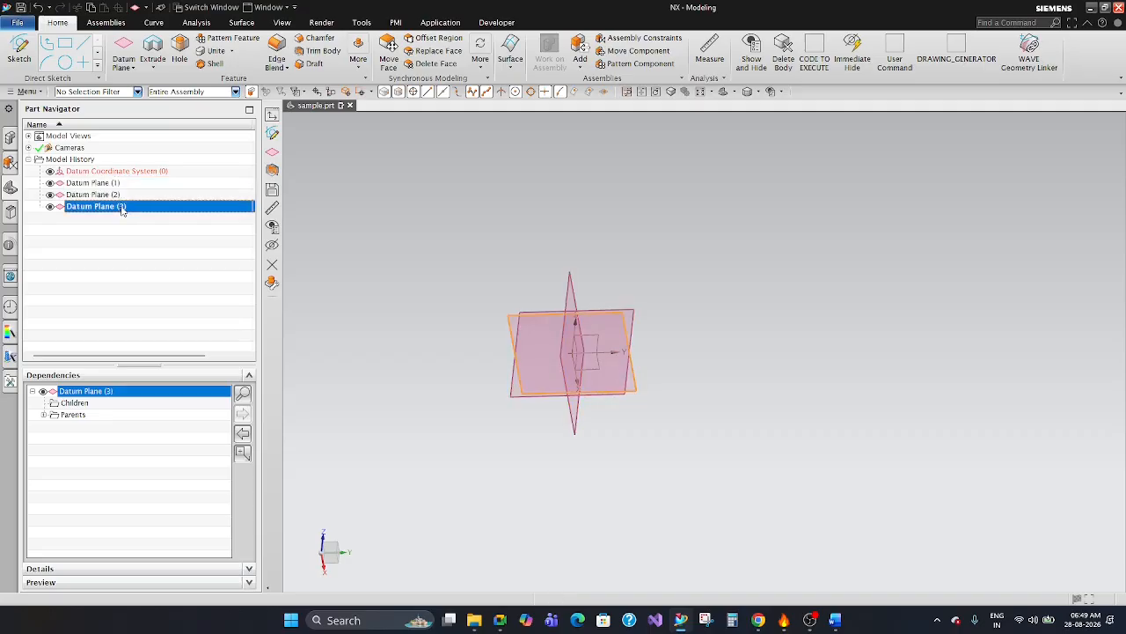
pyautogui.click(384, 219)
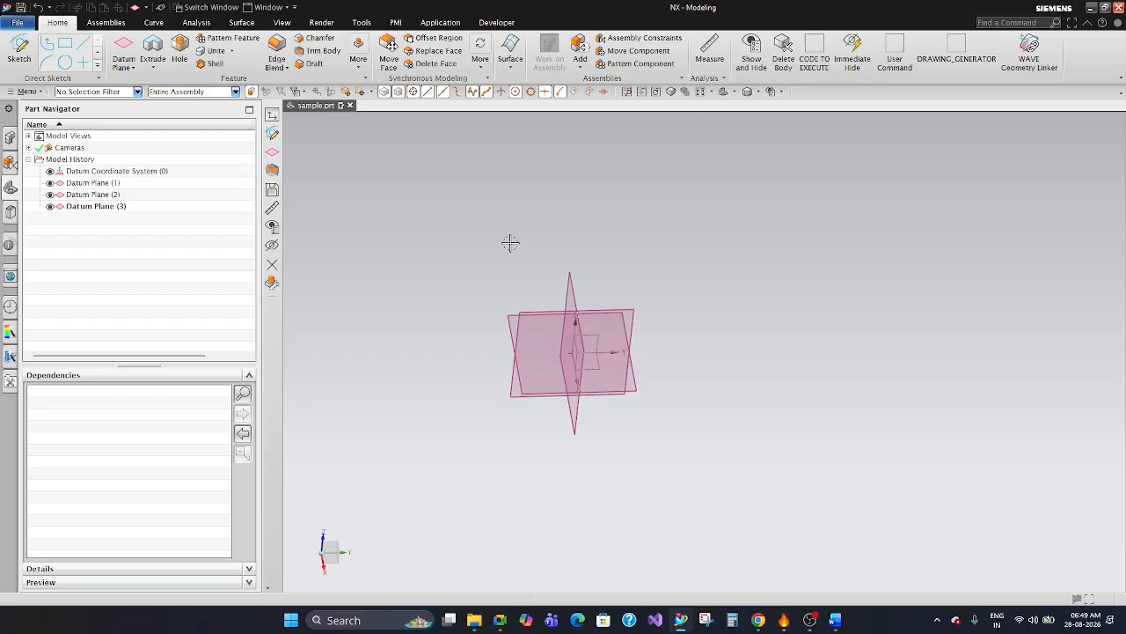
pyautogui.moveTo(769, 302)
pyautogui.mouseDown(button='middle')
pyautogui.moveTo(748, 307)
pyautogui.moveTo(726, 276)
pyautogui.moveTo(759, 309)
pyautogui.moveTo(762, 299)
pyautogui.mouseUp(button='middle')
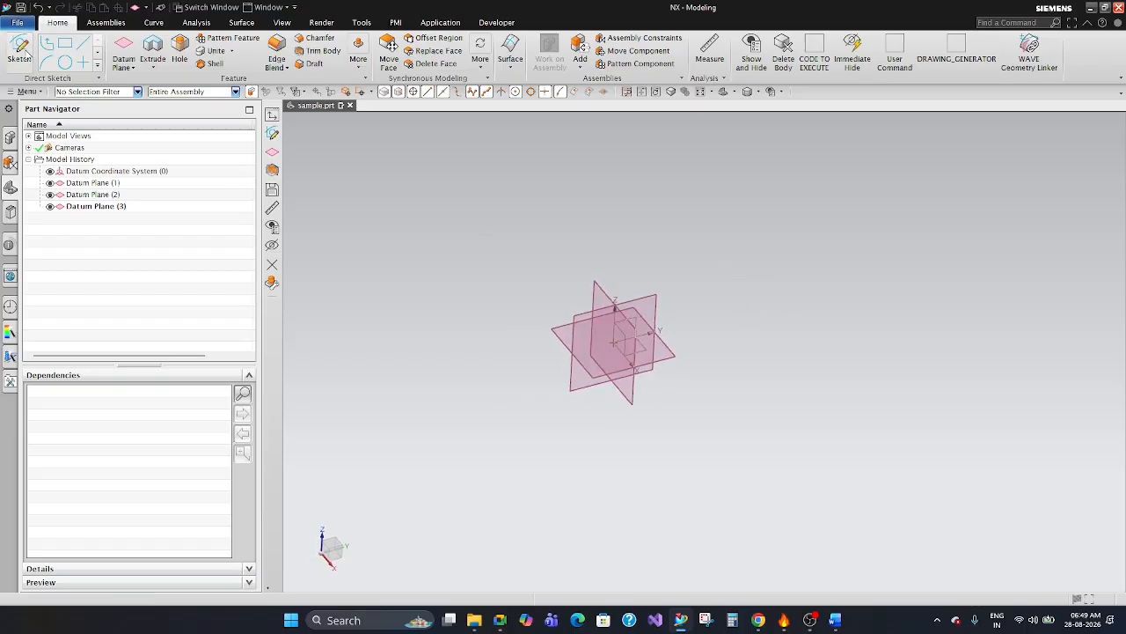
# Create a sketch with the On Plane type, Inferred plane method and Horizontal reference on the horizontal XY datum plane.
pyautogui.click(24, 53)
pyautogui.moveTo(316, 122)
pyautogui.mouseDown()
pyautogui.moveTo(308, 139)
pyautogui.moveTo(262, 150)
pyautogui.moveTo(336, 138)
pyautogui.moveTo(335, 122)
pyautogui.mouseUp()
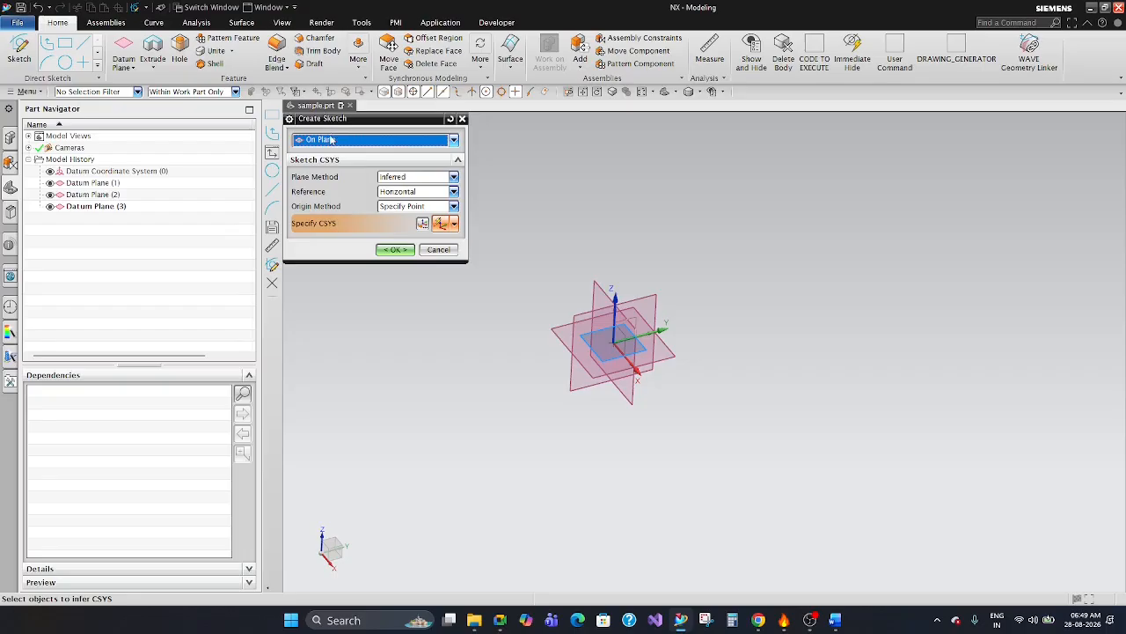
pyautogui.click(331, 141)
pyautogui.click(334, 154)
pyautogui.click(553, 329)
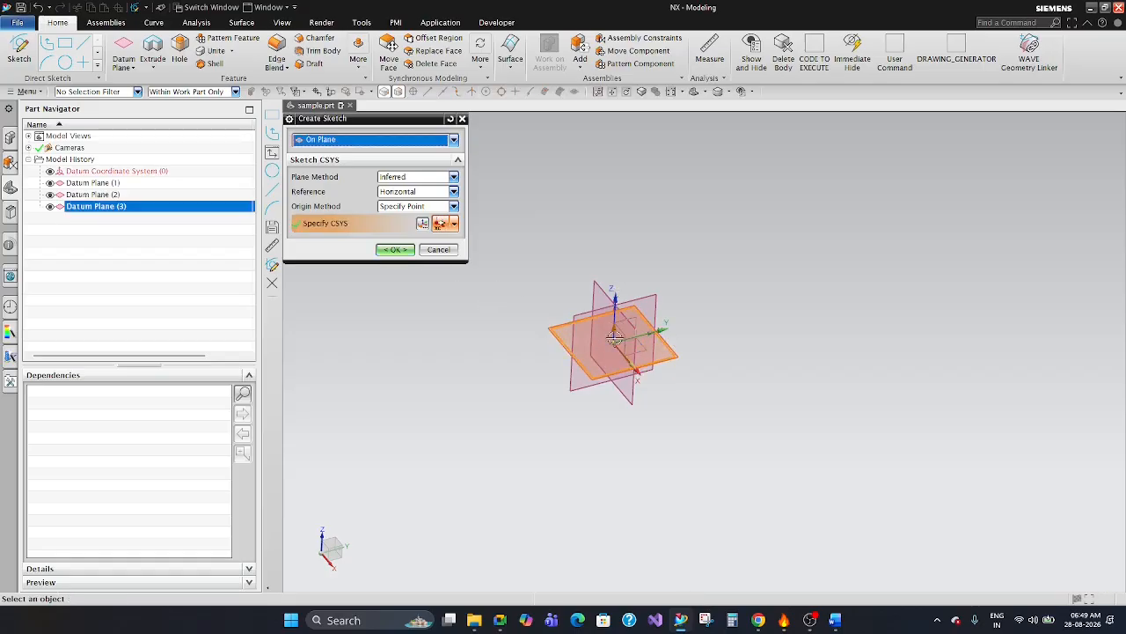
pyautogui.scroll(5, 581, 343)
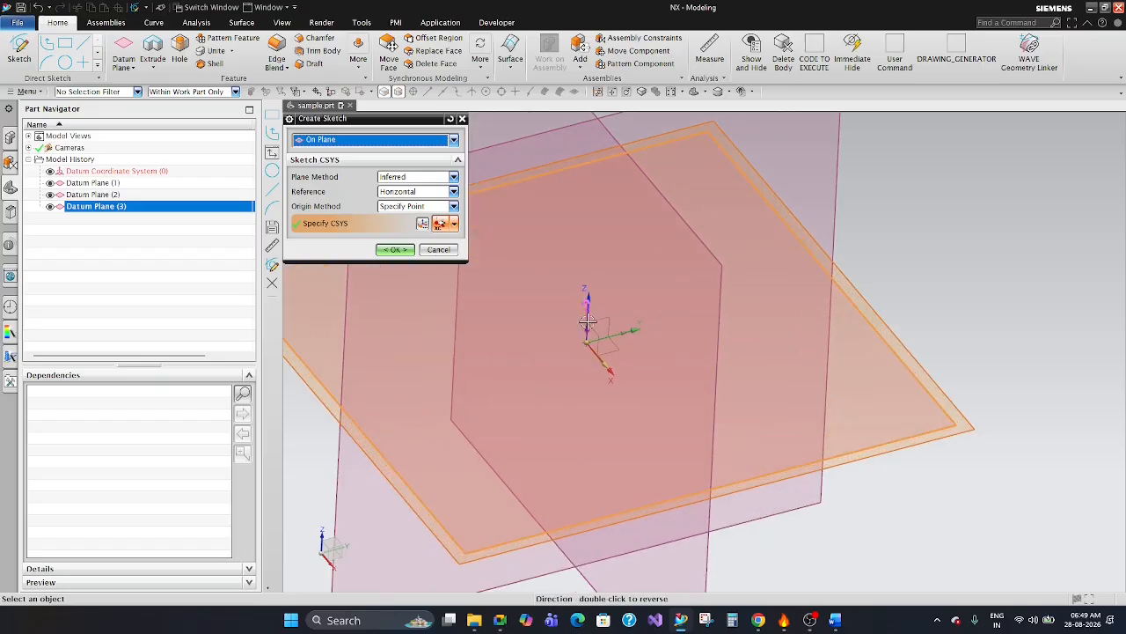
pyautogui.scroll(-5, 581, 343)
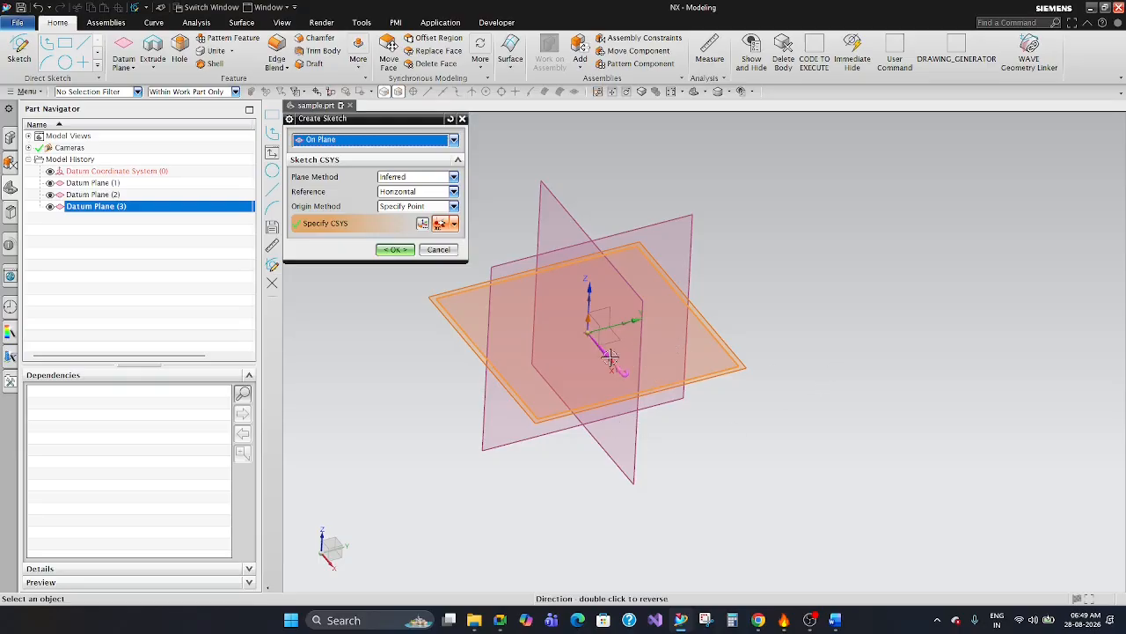
pyautogui.scroll(-3, 724, 365)
pyautogui.moveTo(723, 365); pyautogui.dragTo(775, 423, button='middle')
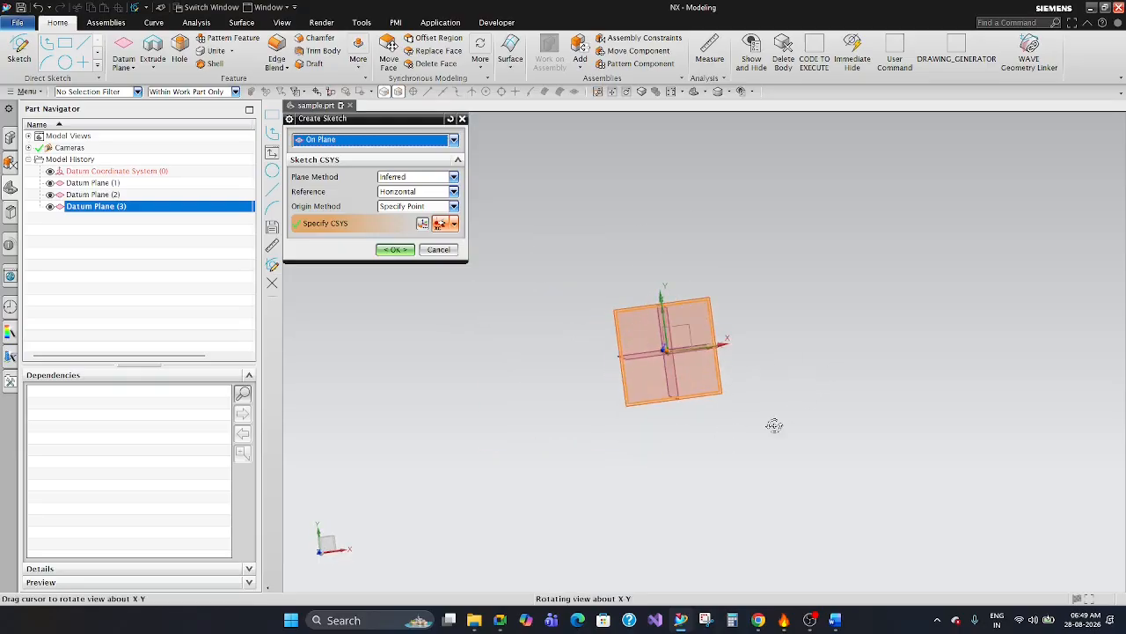
pyautogui.click(395, 249)
pyautogui.scroll(3, 826, 350)
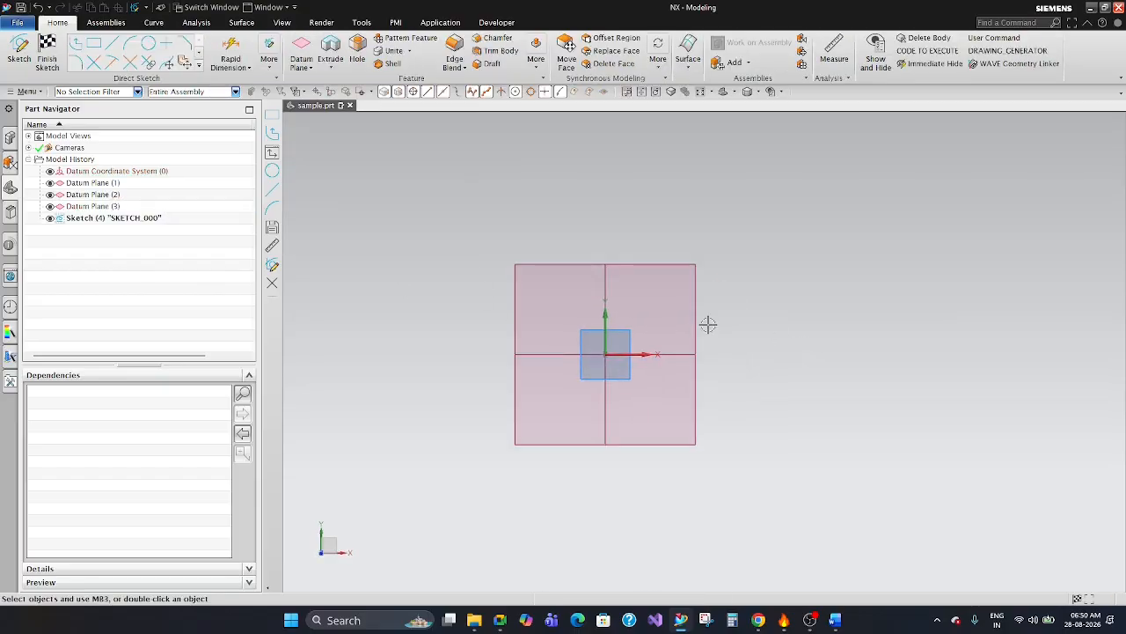
pyautogui.scroll(-2, 709, 323)
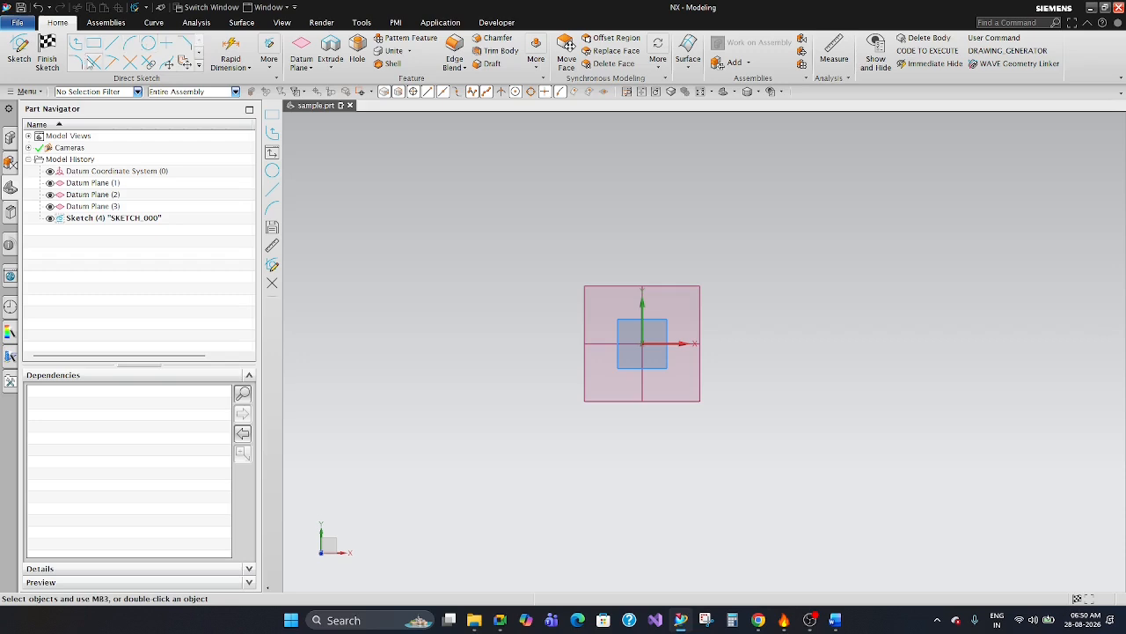
# View the full set of sketch curve commands, and briefly open the Extrude settings before cancelling them.
pyautogui.click(201, 68)
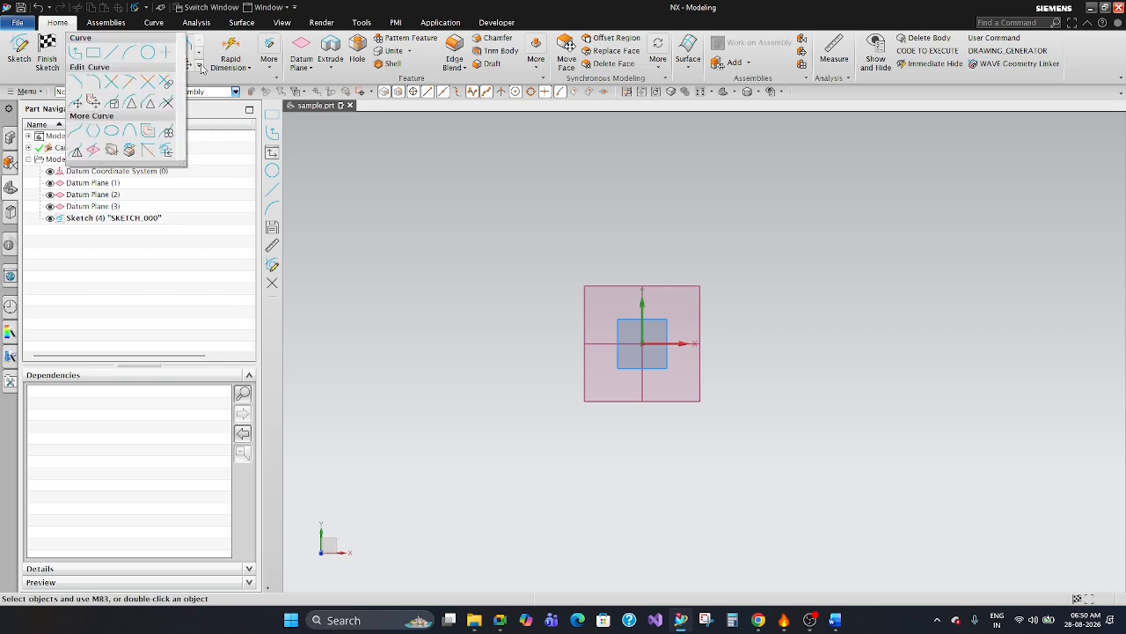
pyautogui.click(348, 182)
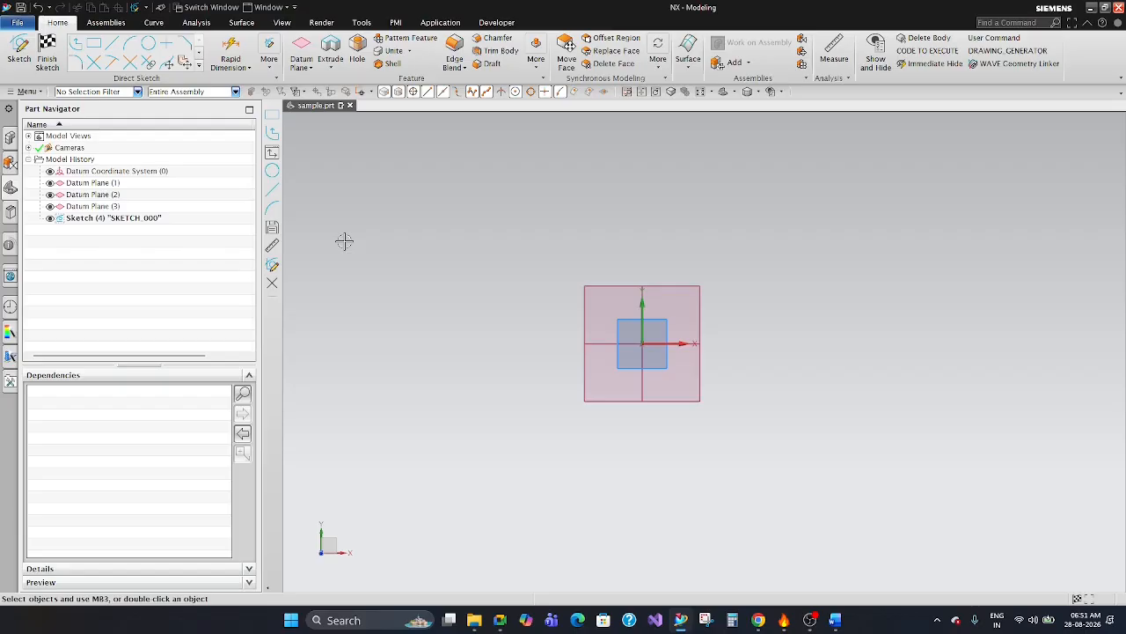
pyautogui.press('x')
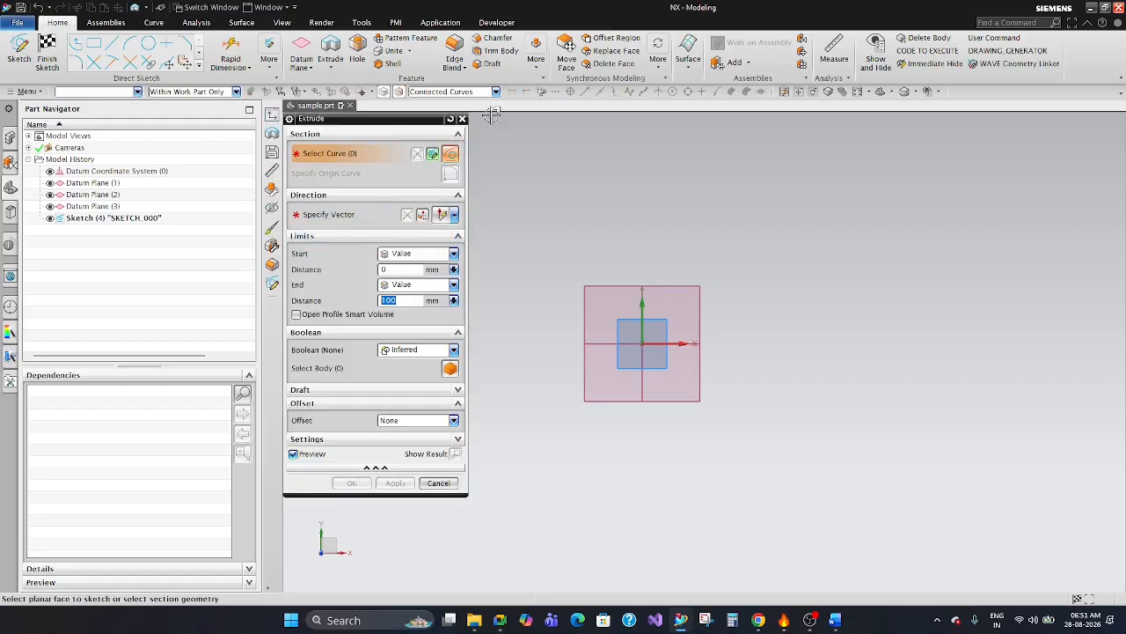
pyautogui.click(462, 118)
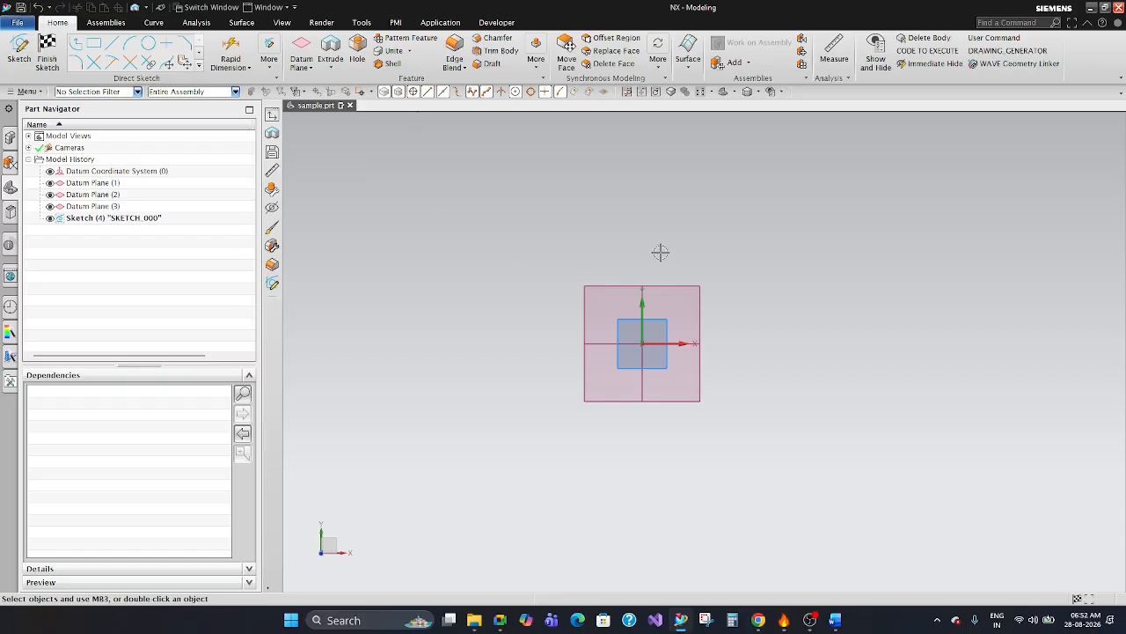
pyautogui.moveTo(591, 257); pyautogui.dragTo(523, 207)
pyautogui.moveTo(481, 305); pyautogui.dragTo(440, 232)
pyautogui.moveTo(669, 230); pyautogui.dragTo(558, 186)
pyautogui.moveTo(532, 252); pyautogui.dragTo(455, 180)
pyautogui.moveTo(624, 209); pyautogui.dragTo(542, 175)
pyautogui.moveTo(681, 236); pyautogui.dragTo(546, 175)
# Switch to Word, point out the Day 1 interface and Mouse Controls topics in NX SYLLABUS.docx, and return to NX.
pyautogui.click(201, 68)
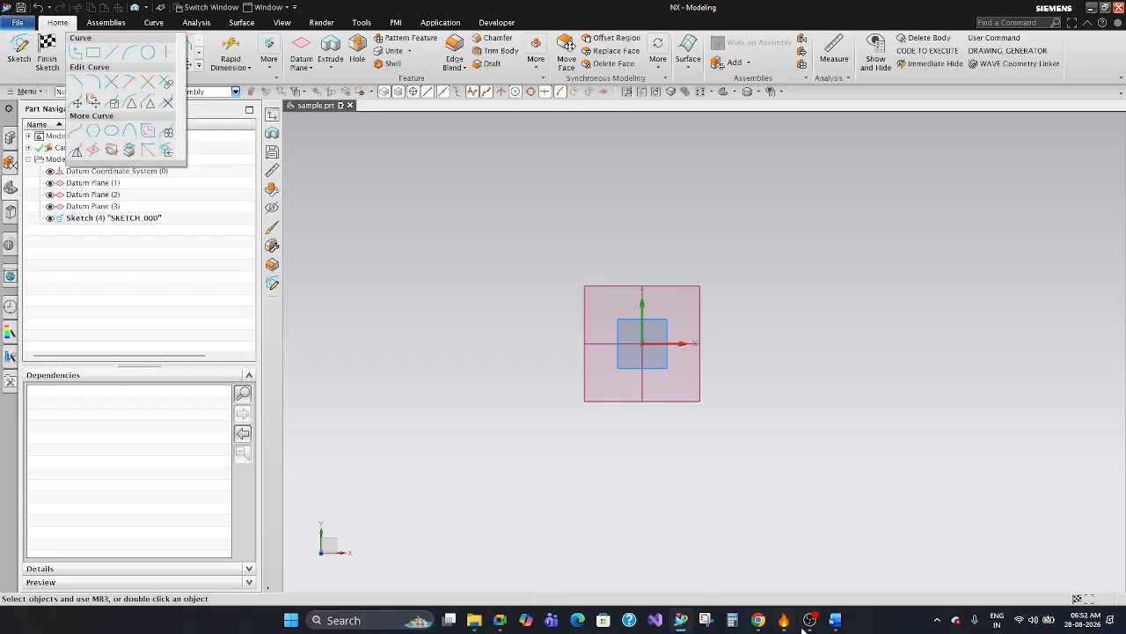
pyautogui.click(836, 619)
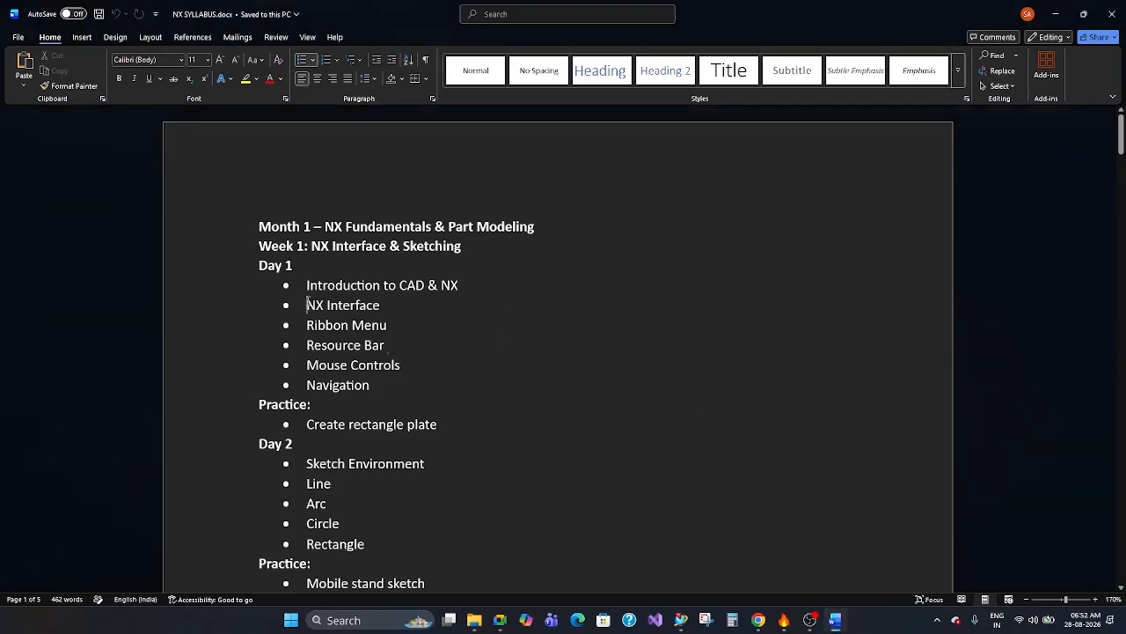
pyautogui.moveTo(305, 305); pyautogui.dragTo(400, 331)
pyautogui.moveTo(307, 365); pyautogui.dragTo(414, 368)
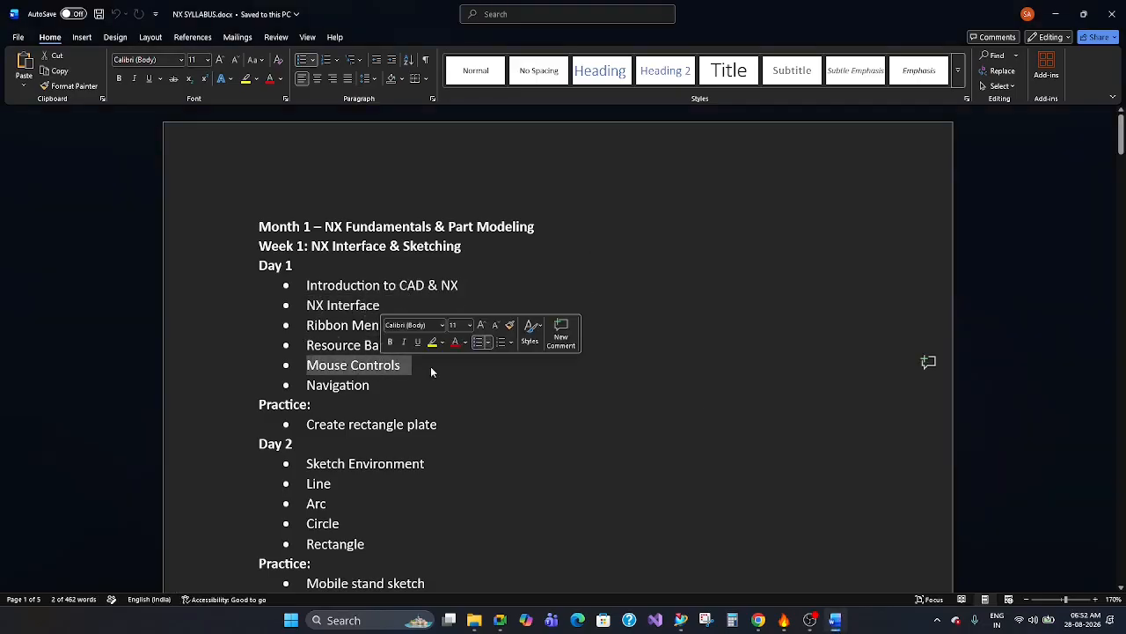
pyautogui.click(423, 385)
pyautogui.click(1056, 14)
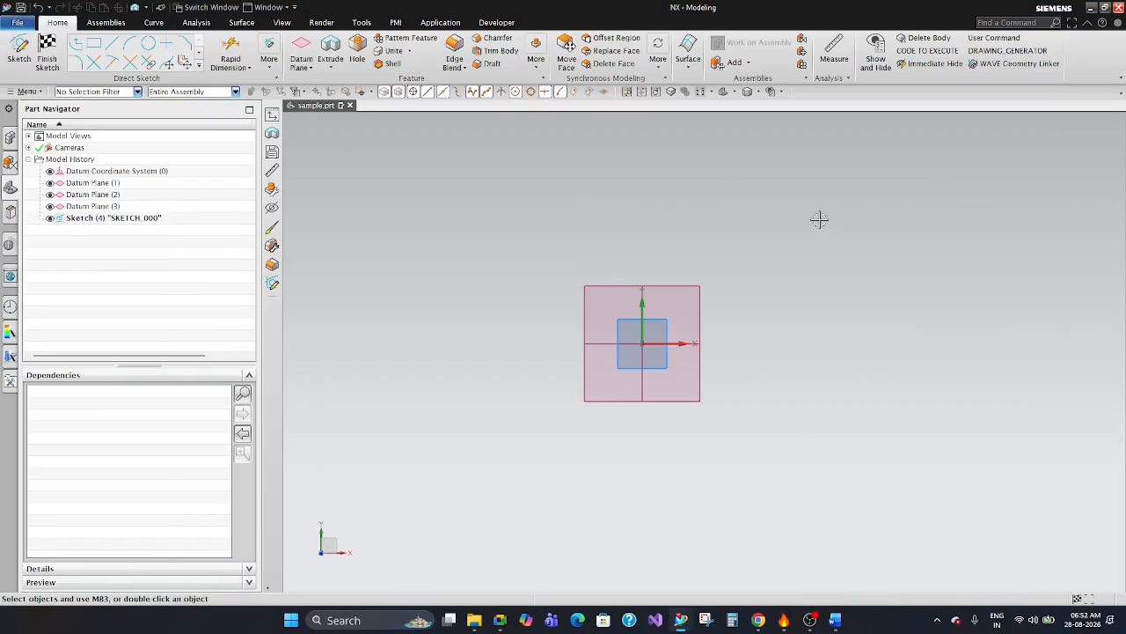
# Show the shortcut commands available on the empty graphics area several times, dismissing them without choosing any.
pyautogui.rightClick(659, 187)
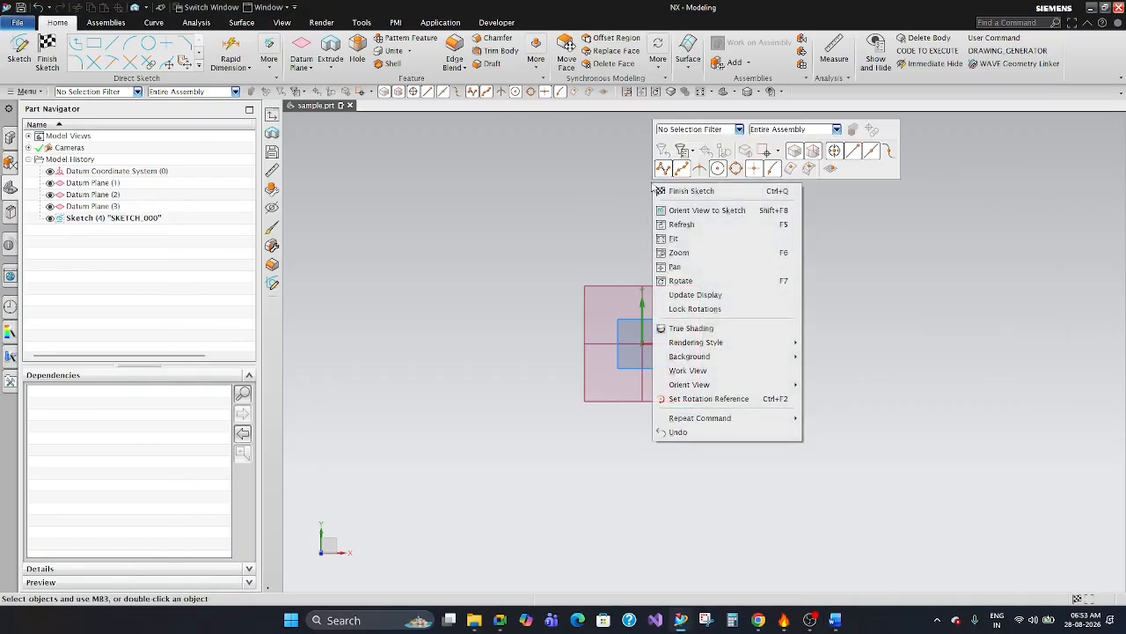
pyautogui.click(489, 231)
pyautogui.rightClick(586, 194)
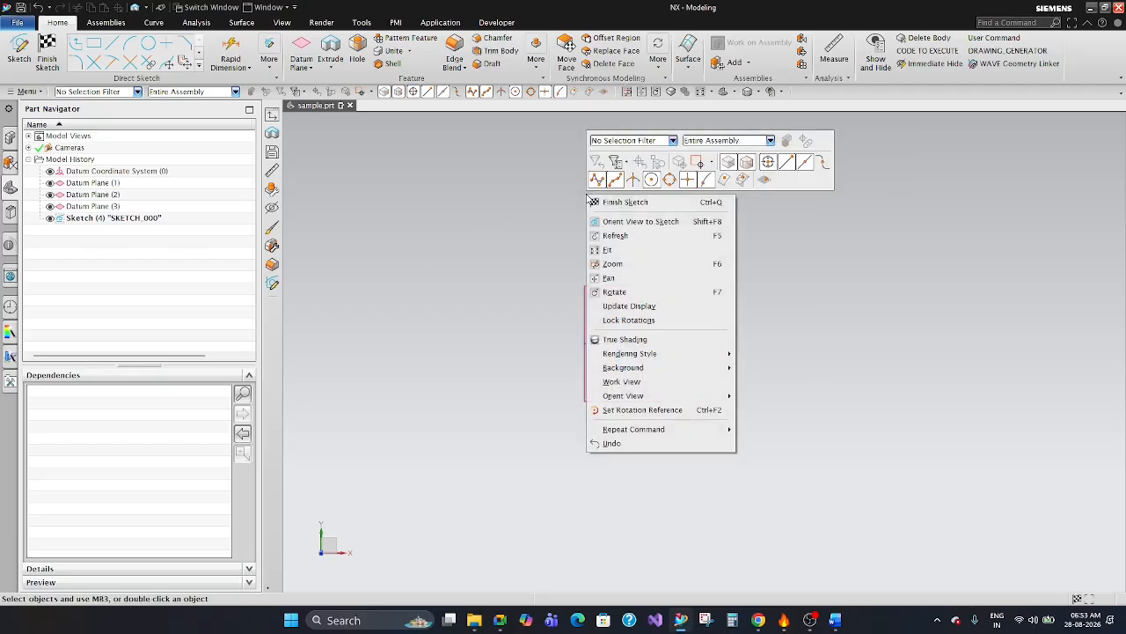
pyautogui.click(536, 223)
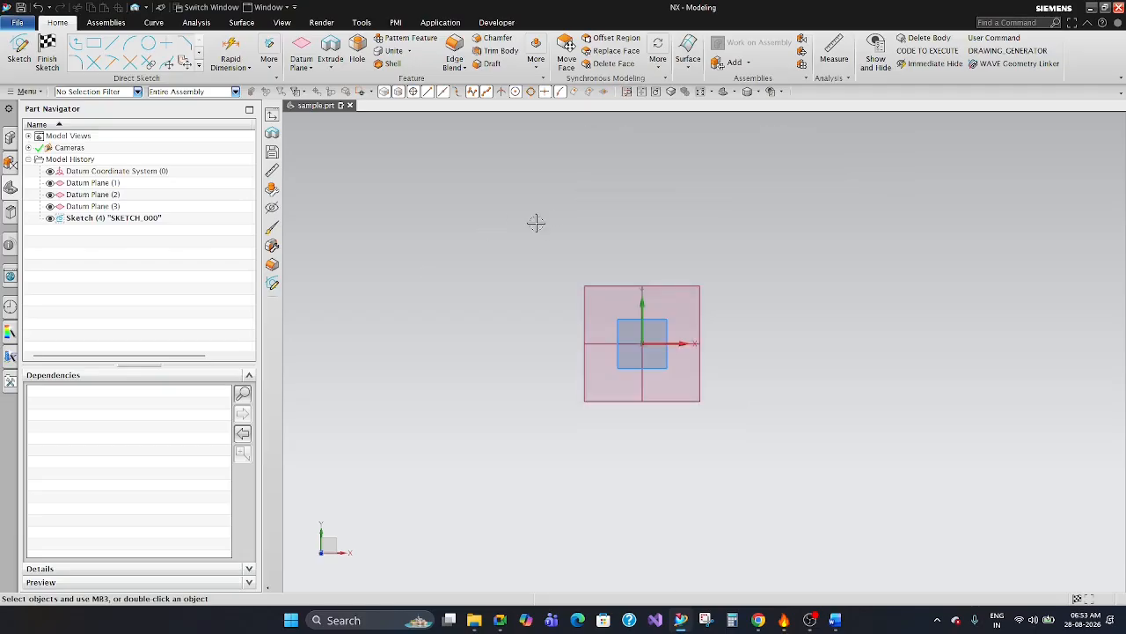
pyautogui.rightClick(535, 223)
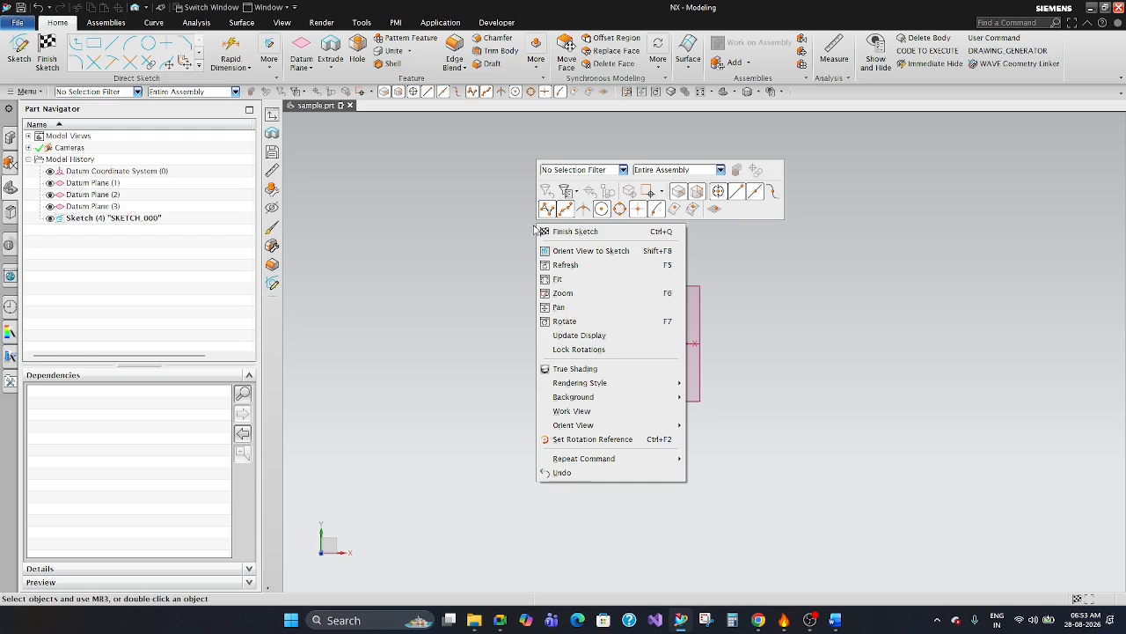
pyautogui.click(514, 238)
pyautogui.rightClick(750, 228)
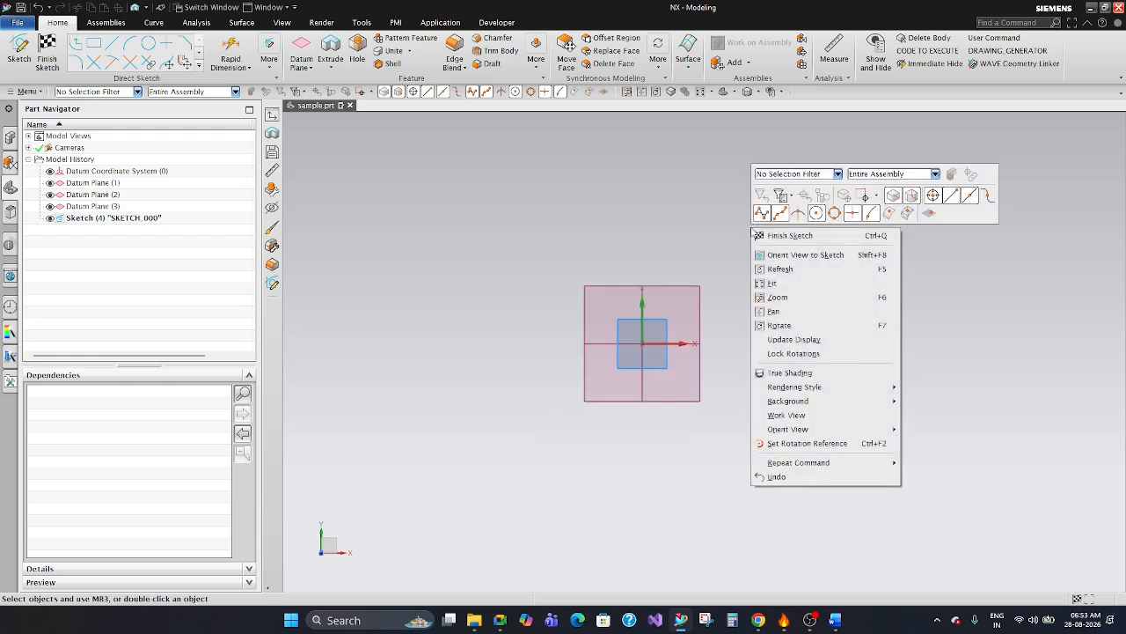
pyautogui.click(674, 195)
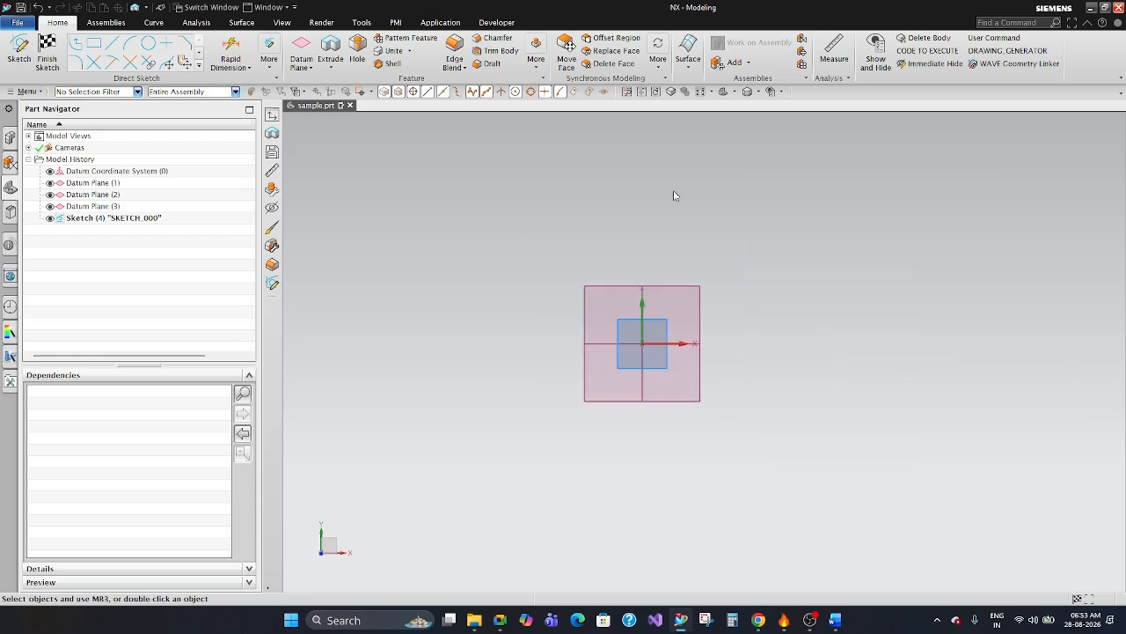
# Start the Rectangle command and compare its By 2 Points, By 3 Points and From Center methods.
pyautogui.click(201, 67)
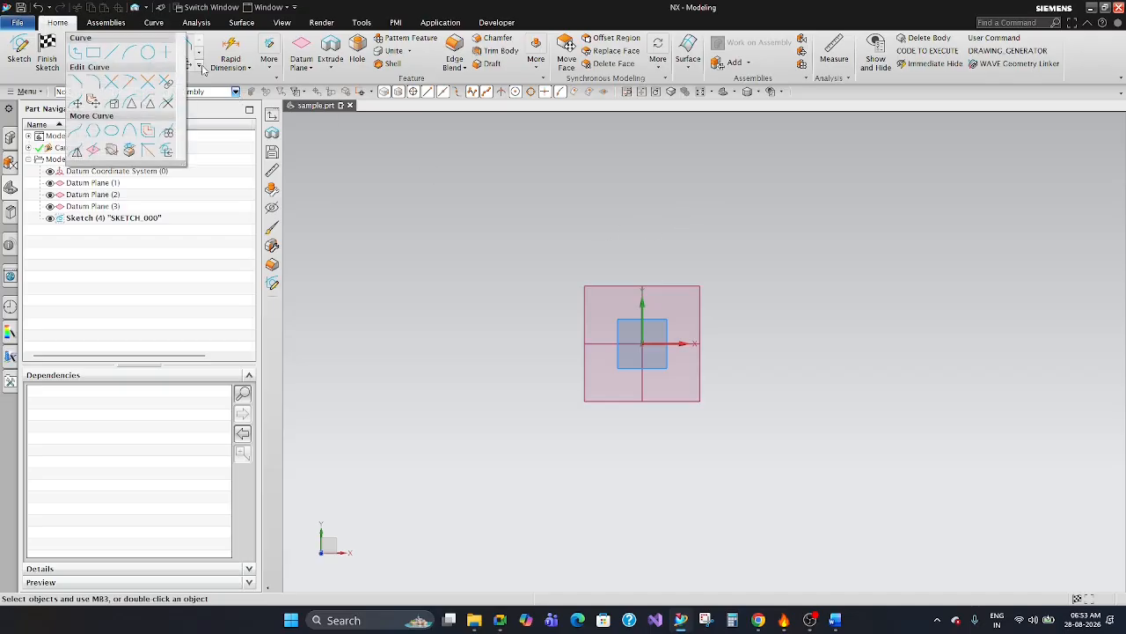
pyautogui.click(94, 55)
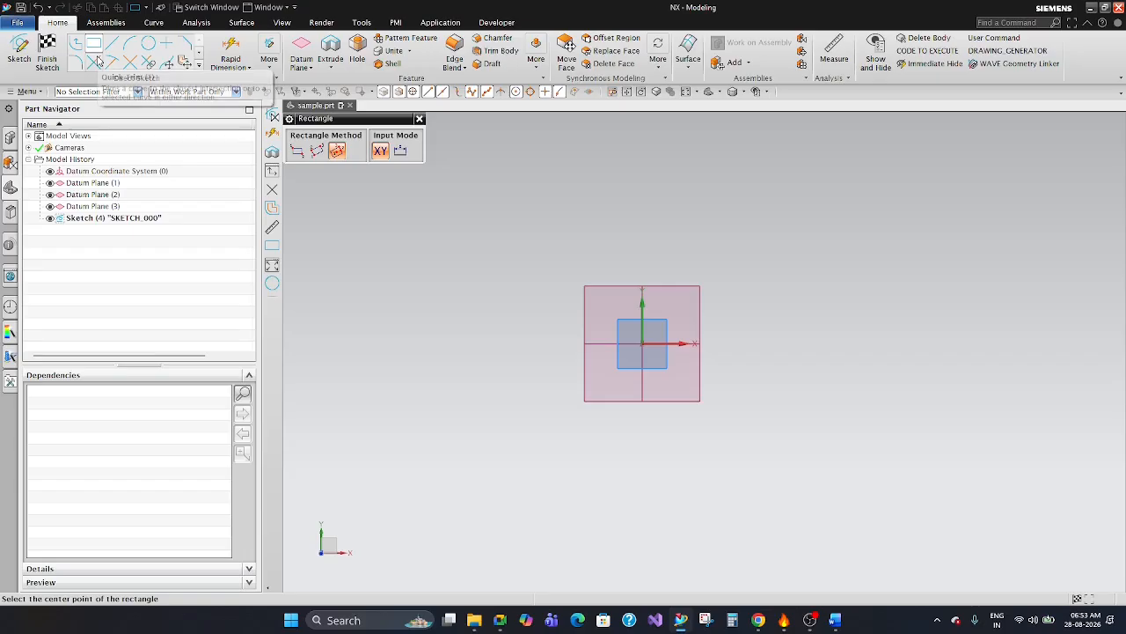
pyautogui.moveTo(317, 124); pyautogui.dragTo(318, 153)
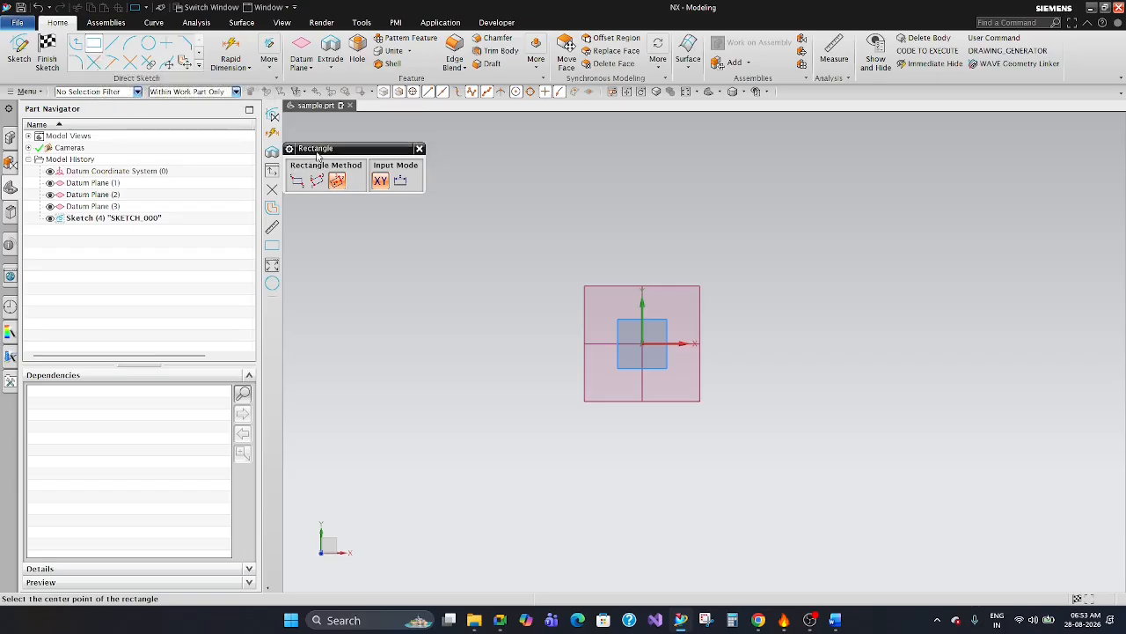
pyautogui.click(298, 181)
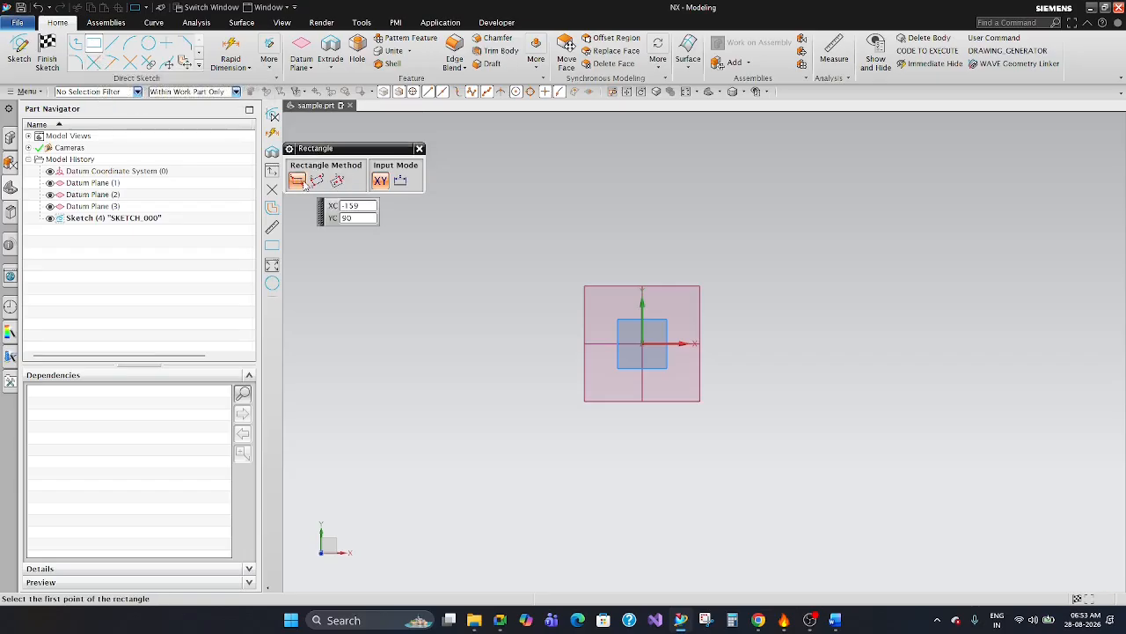
pyautogui.click(316, 183)
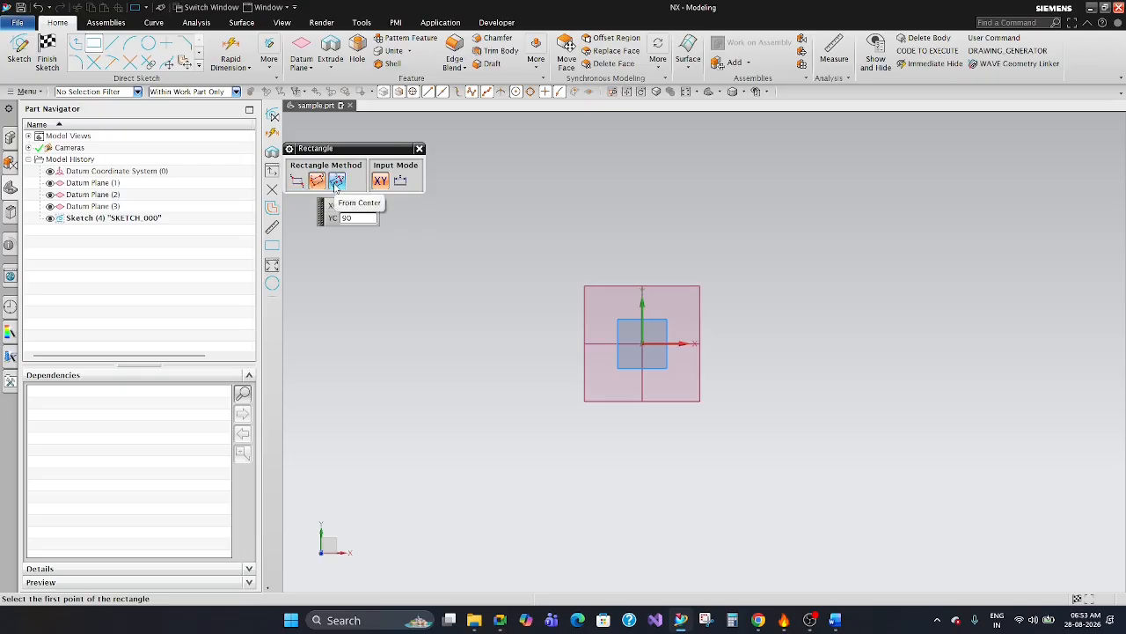
pyautogui.click(336, 182)
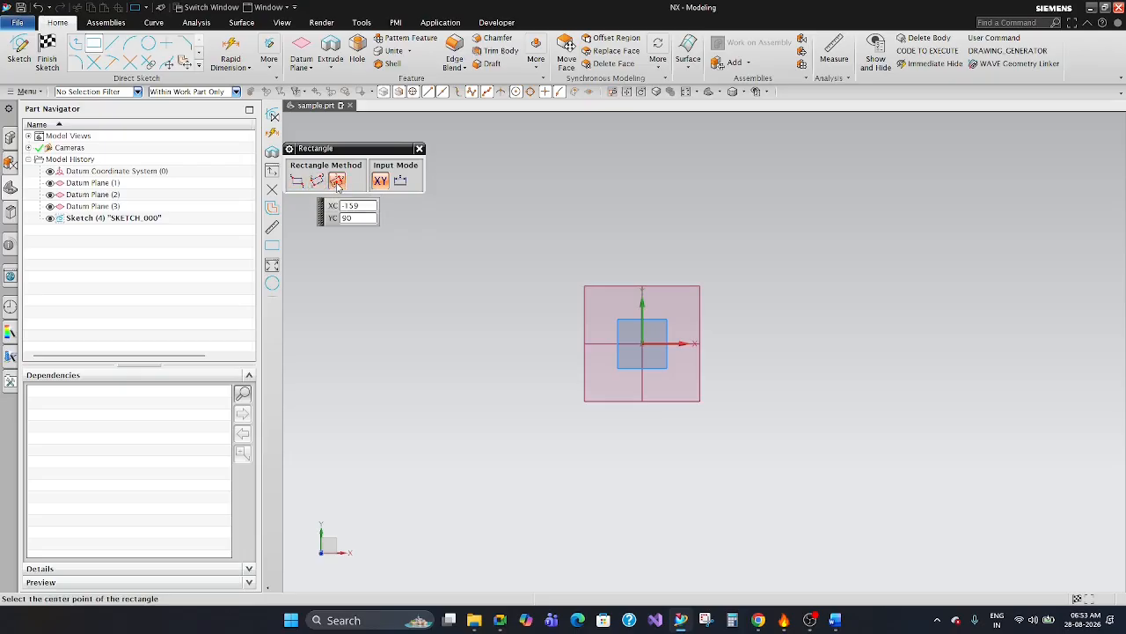
pyautogui.click(316, 182)
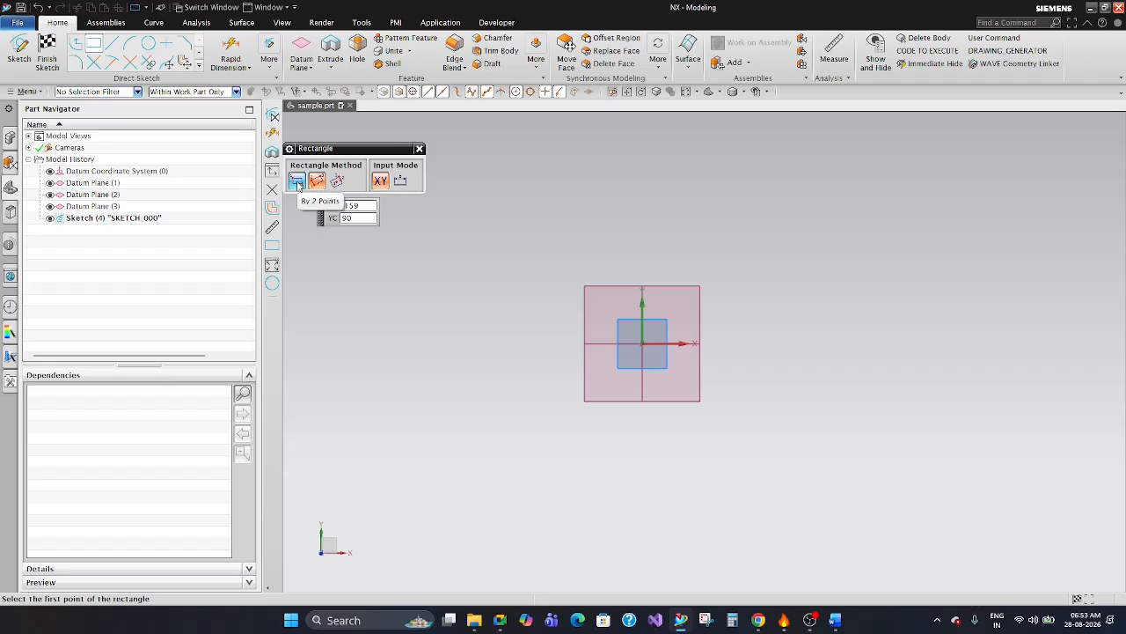
# Sketch a rectangle about 15 by 9 with the By 2 Points method, starting at the sketch origin.
pyautogui.click(298, 181)
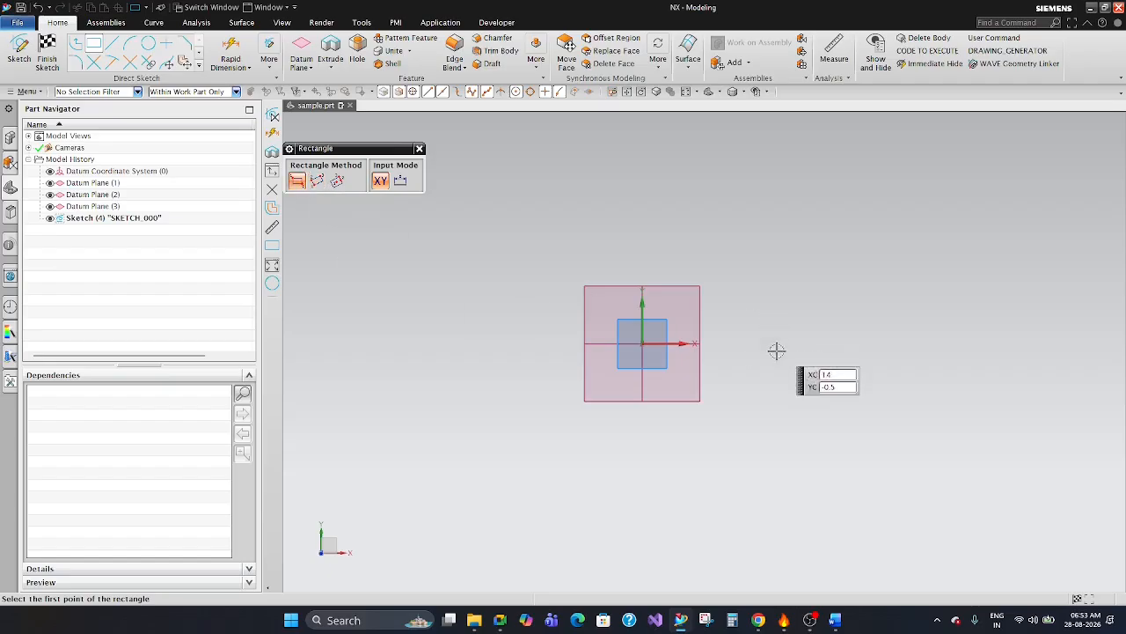
pyautogui.click(643, 345)
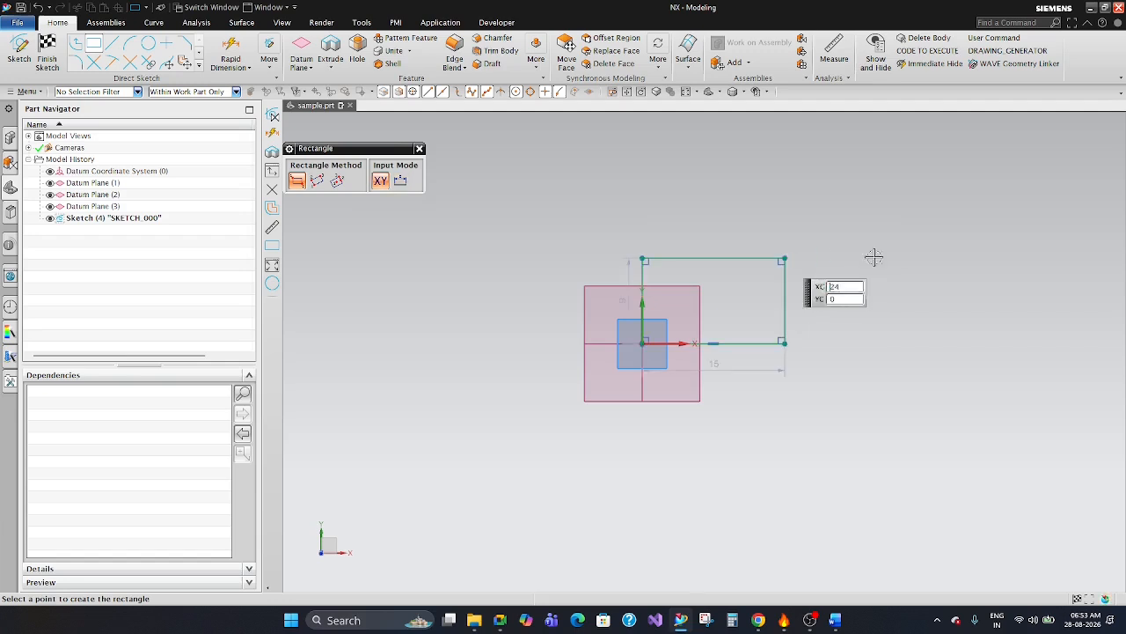
pyautogui.press('Escape')
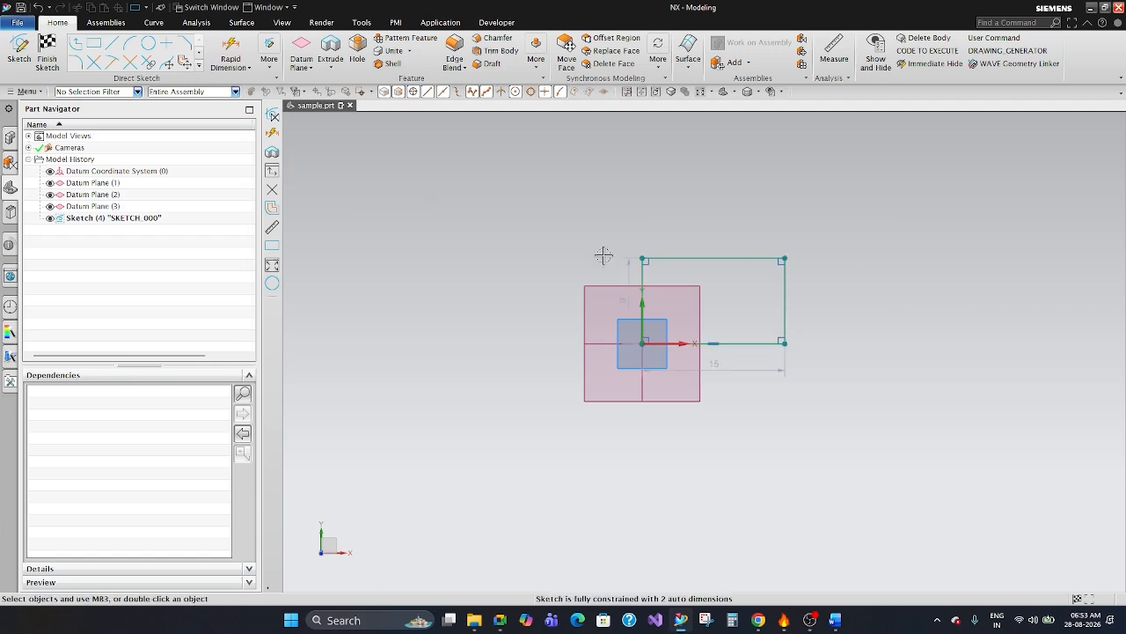
# Sketch a tilted rectangle about 5 by 17 at 132 degrees with the By 3 Points method, beside the first rectangle.
pyautogui.press('r')
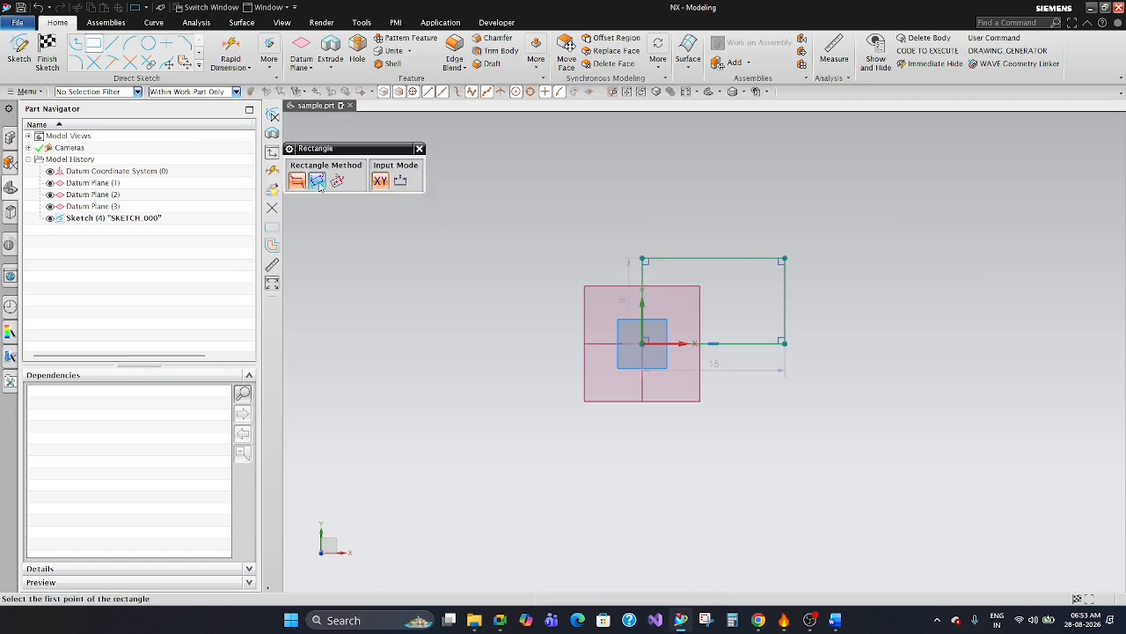
pyautogui.click(847, 280)
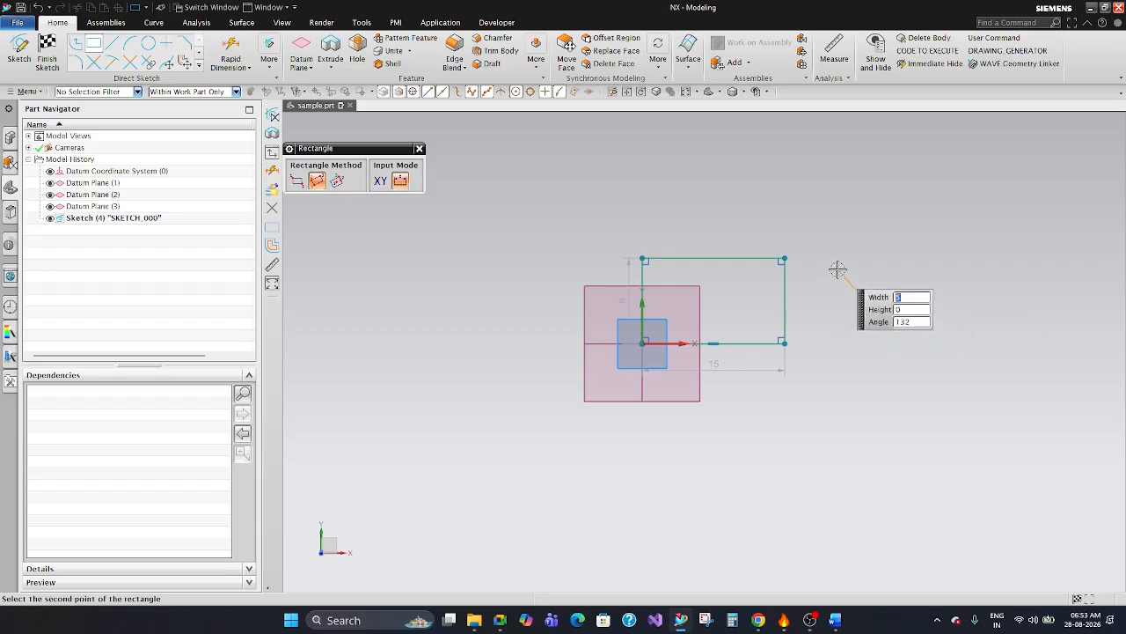
pyautogui.click(838, 268)
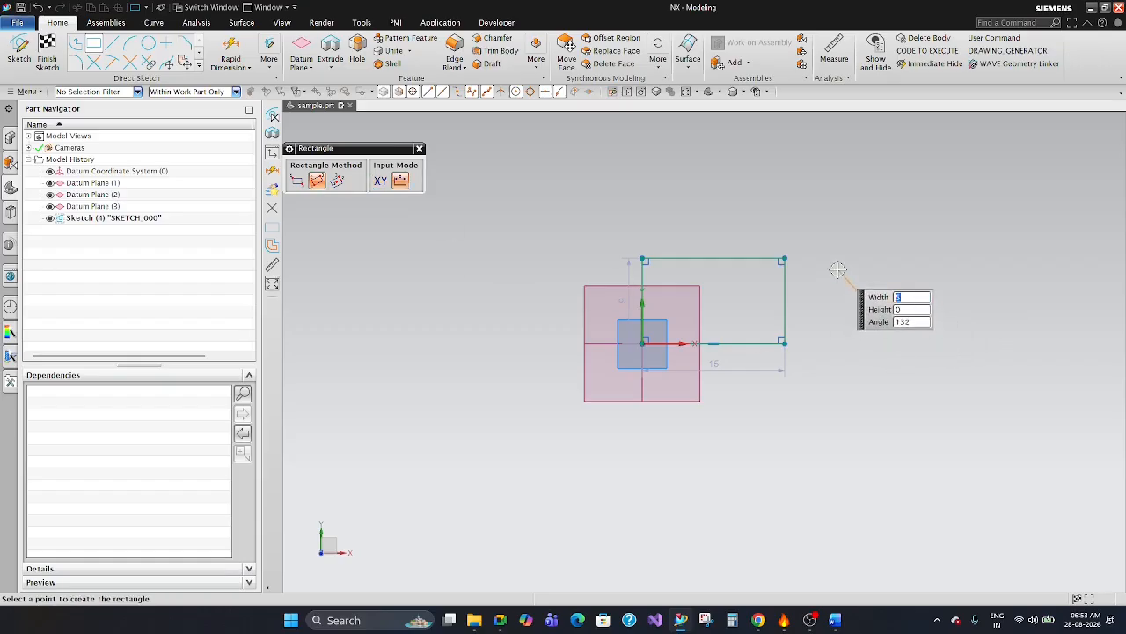
pyautogui.click(991, 201)
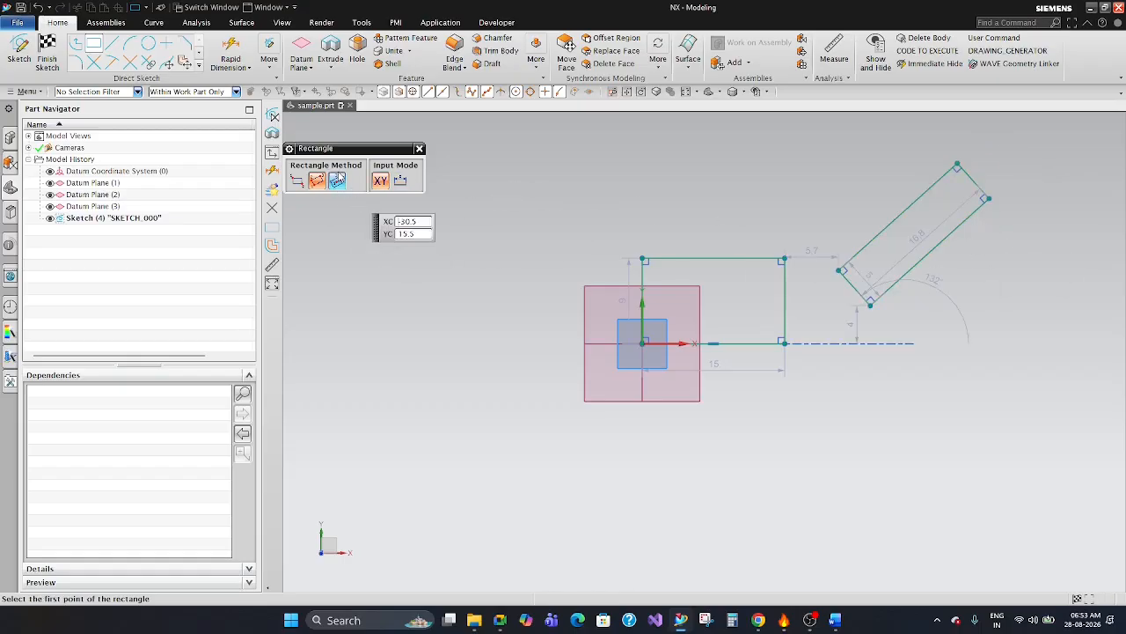
# Sketch a horizontal rectangle 54 wide and about 32.4 high with the From Center method, centred on the sketch origin.
pyautogui.click(336, 187)
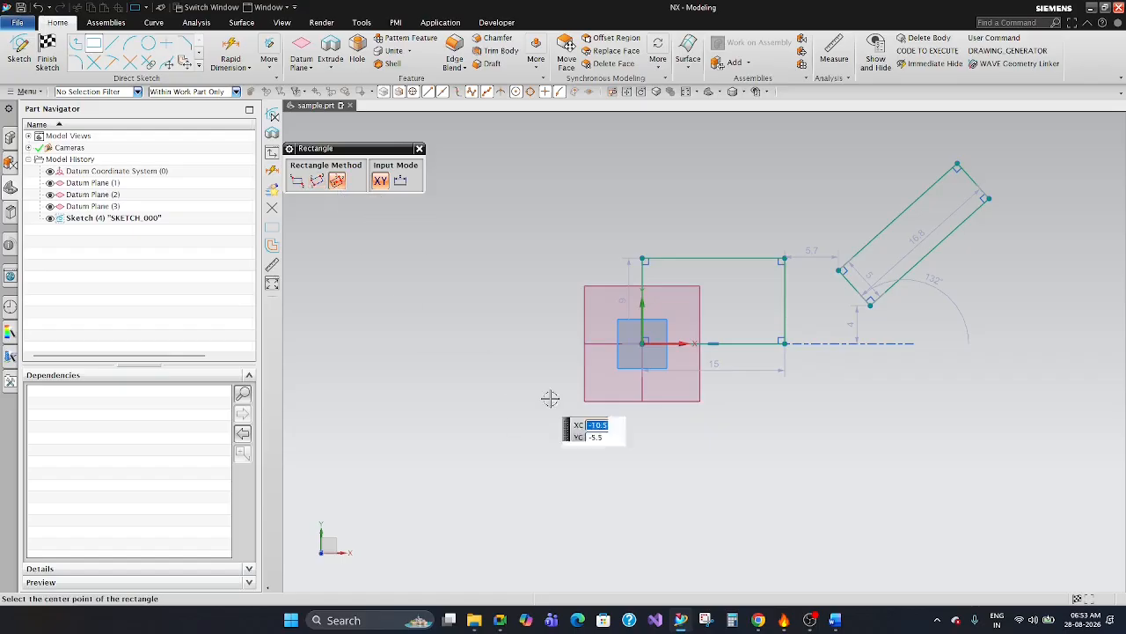
pyautogui.click(664, 343)
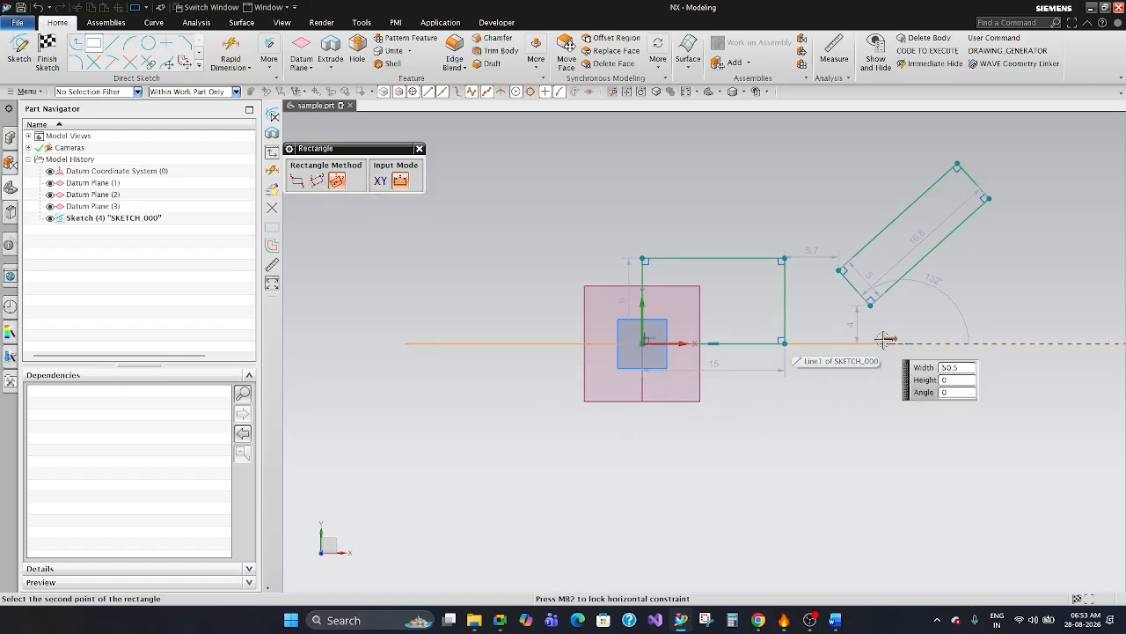
pyautogui.write('54')
pyautogui.press('Return')
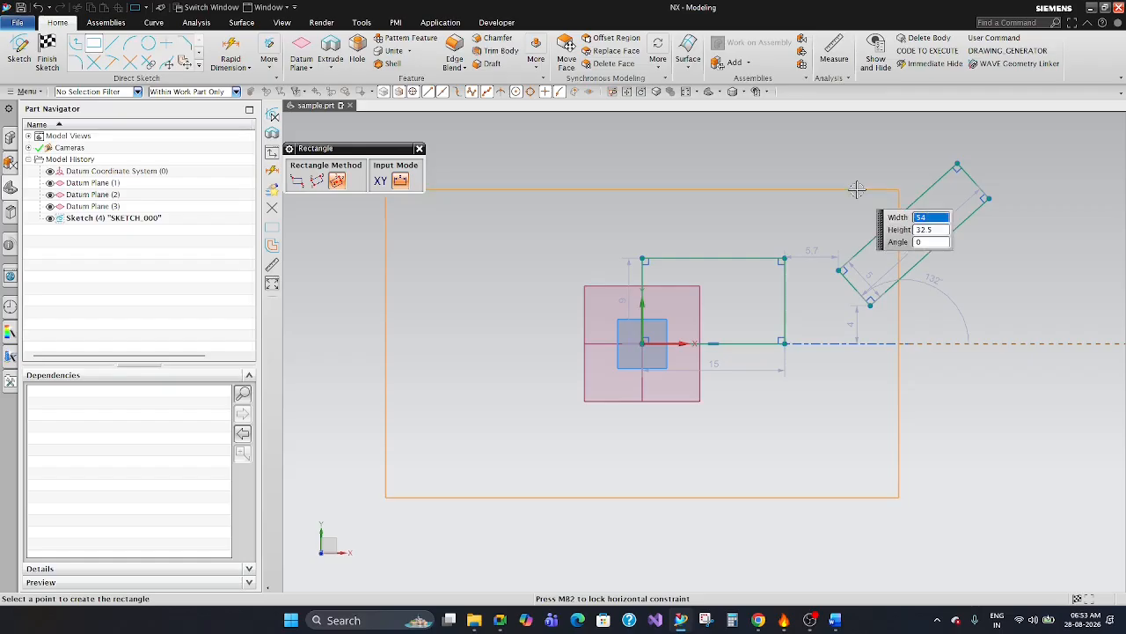
pyautogui.click(855, 189)
pyautogui.press('Escape')
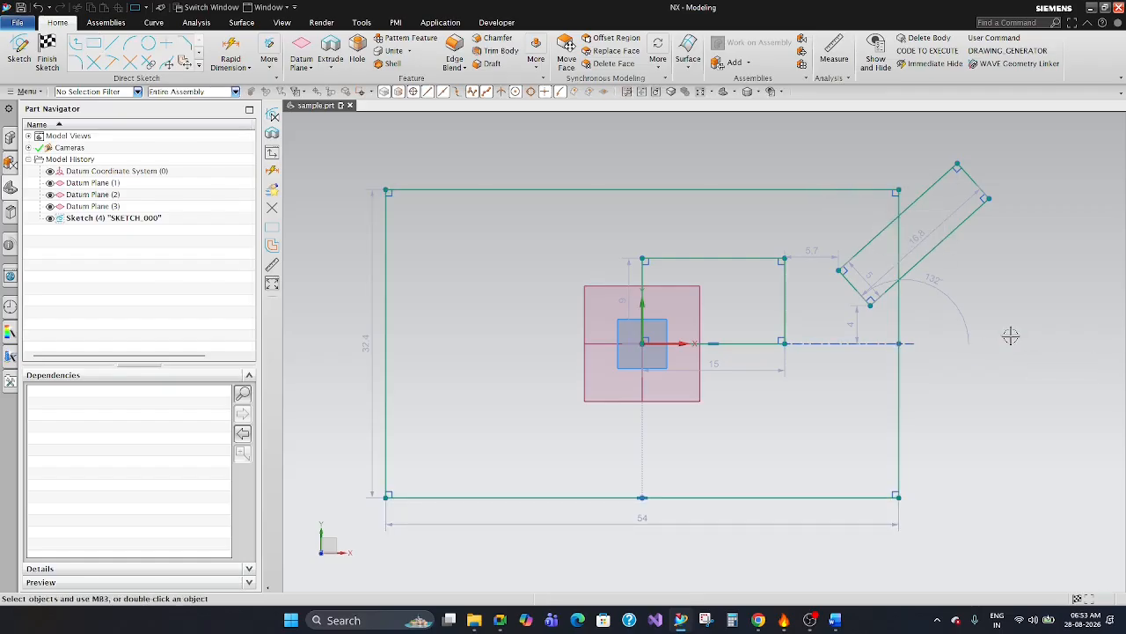
pyautogui.rightClick(877, 189)
pyautogui.press('Escape')
pyautogui.scroll(-3, 669, 172)
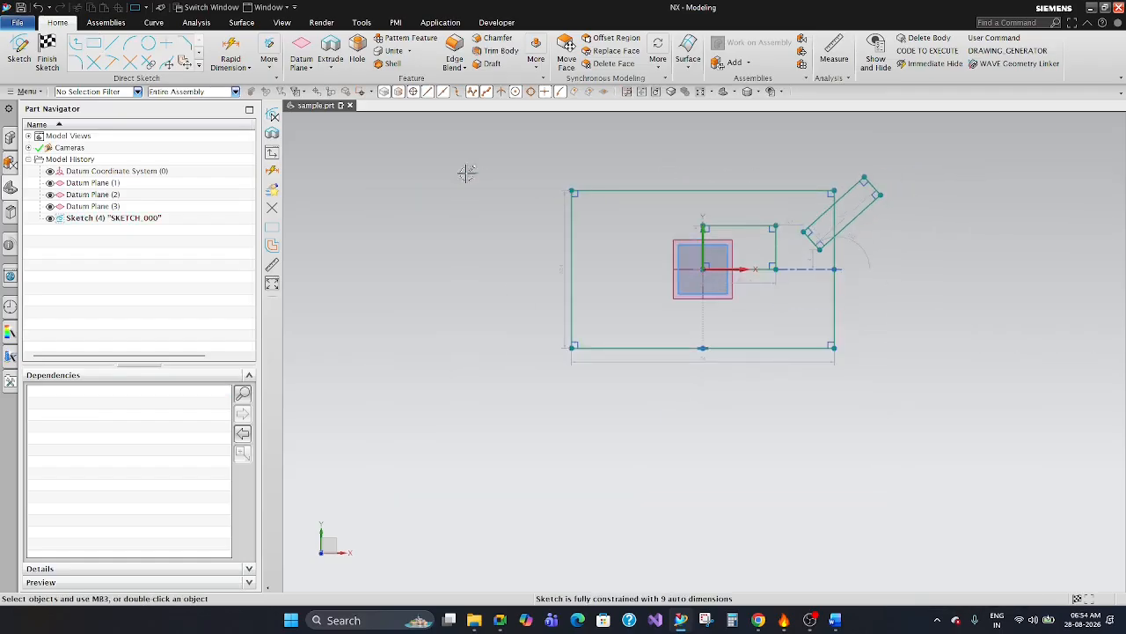
pyautogui.moveTo(486, 161); pyautogui.dragTo(982, 466)
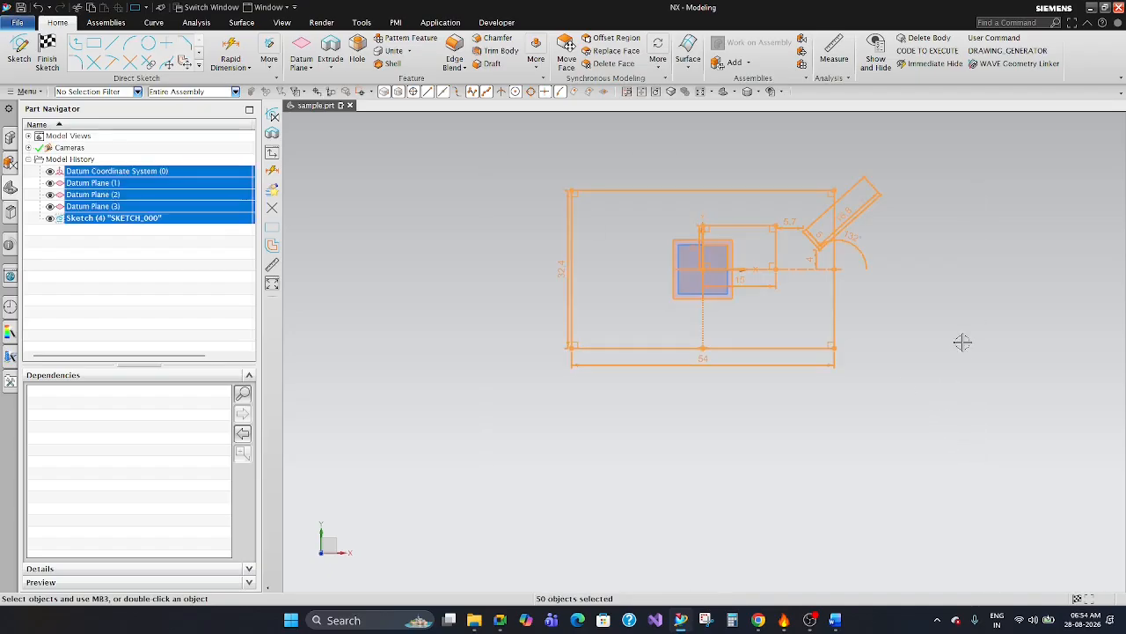
pyautogui.press('Escape')
# Delete the four lines of the tilted rectangle one by one.
pyautogui.scroll(3, 850, 176)
pyautogui.click(880, 220)
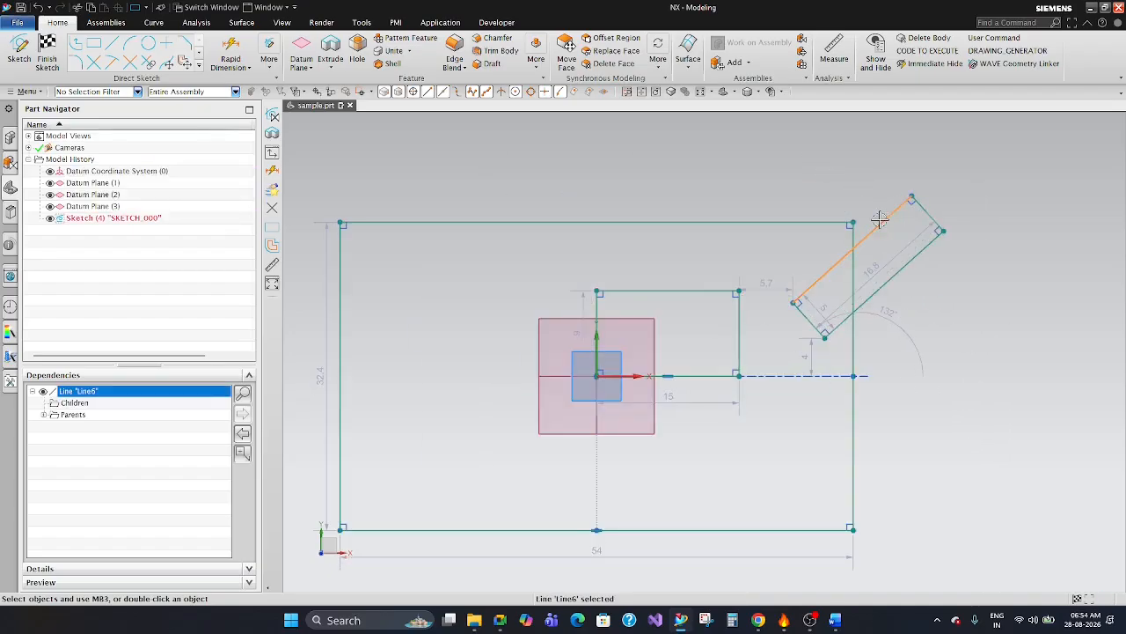
pyautogui.press('Delete')
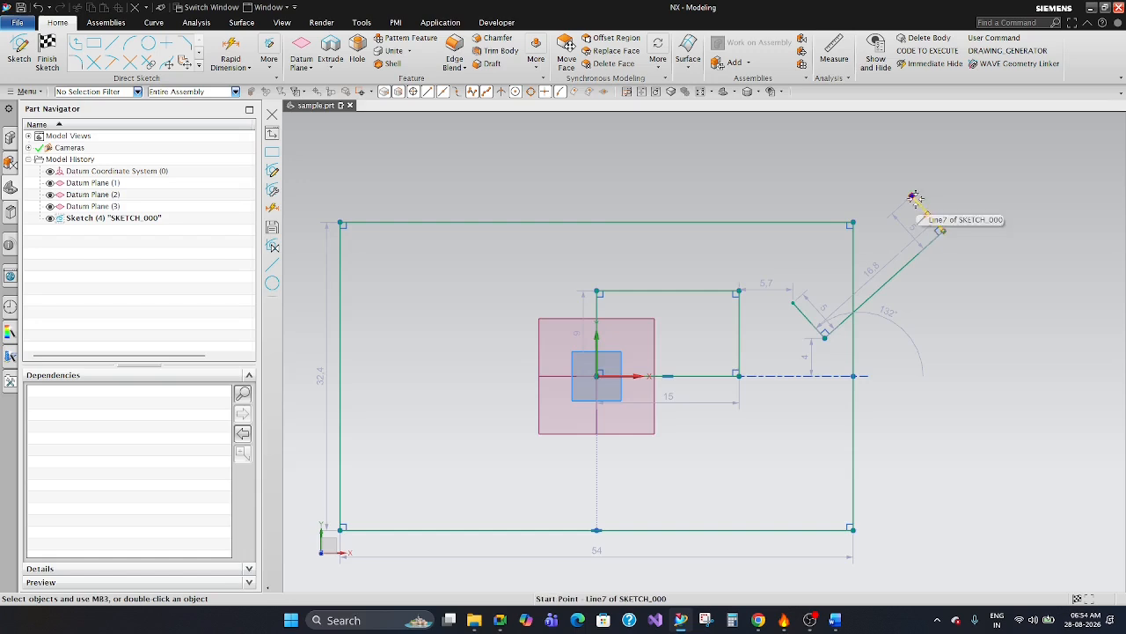
pyautogui.scroll(3, 917, 198)
pyautogui.click(925, 210)
pyautogui.press('Delete')
pyautogui.click(948, 280)
pyautogui.press('Delete')
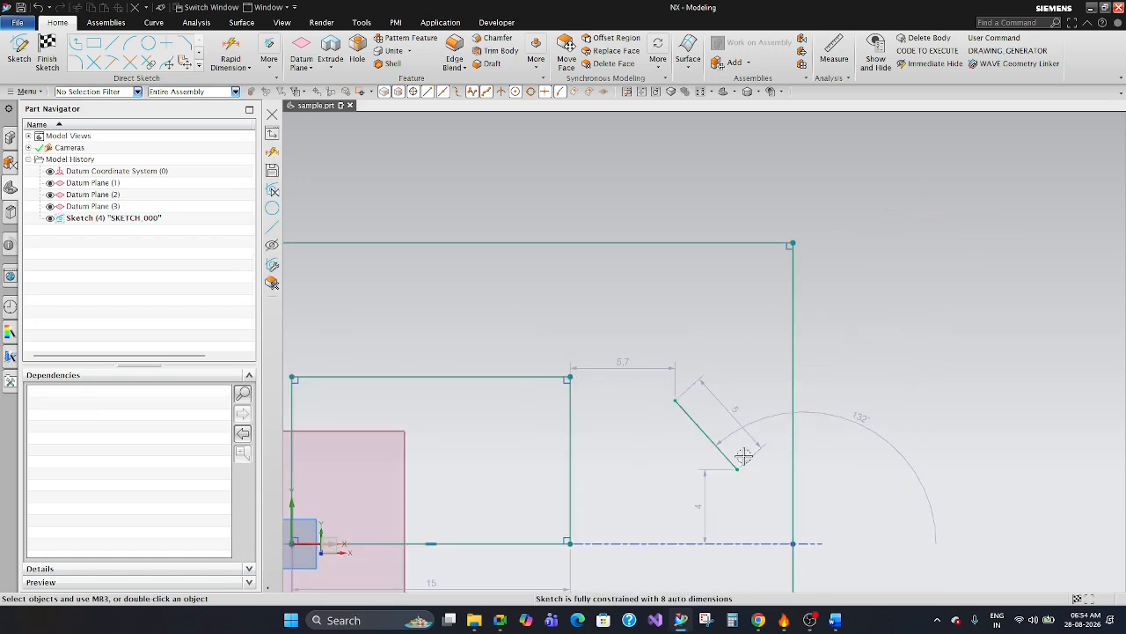
pyautogui.click(686, 410)
pyautogui.press('Delete')
# Delete the right vertical side of the large centred rectangle and the right vertical side of the small rectangle.
pyautogui.click(792, 343)
pyautogui.scroll(-4, 797, 339)
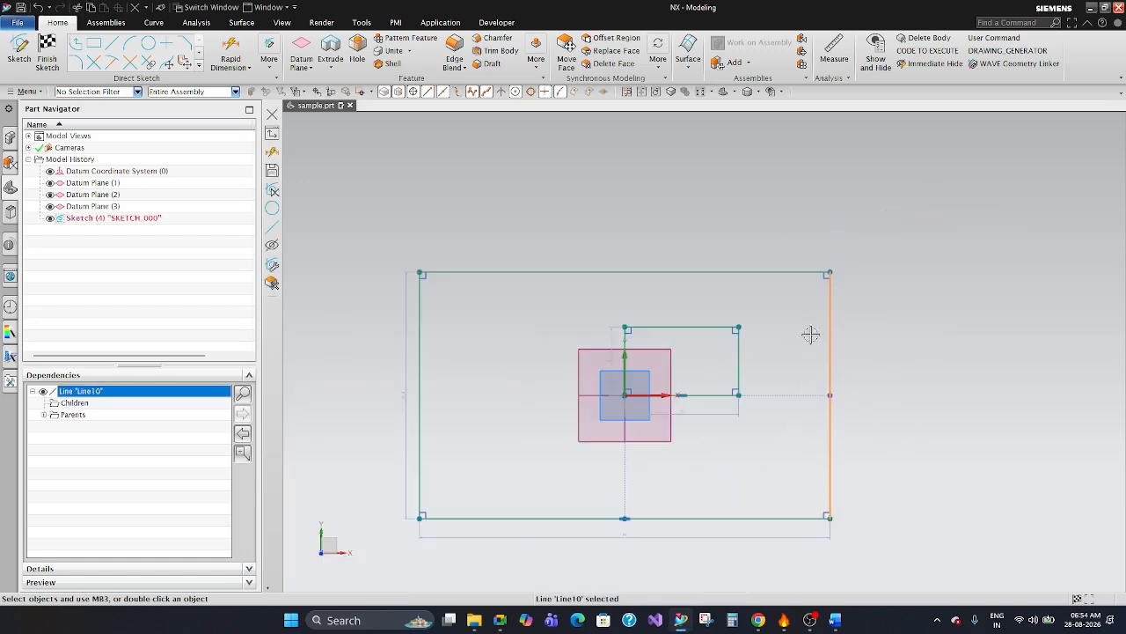
pyautogui.press('Delete')
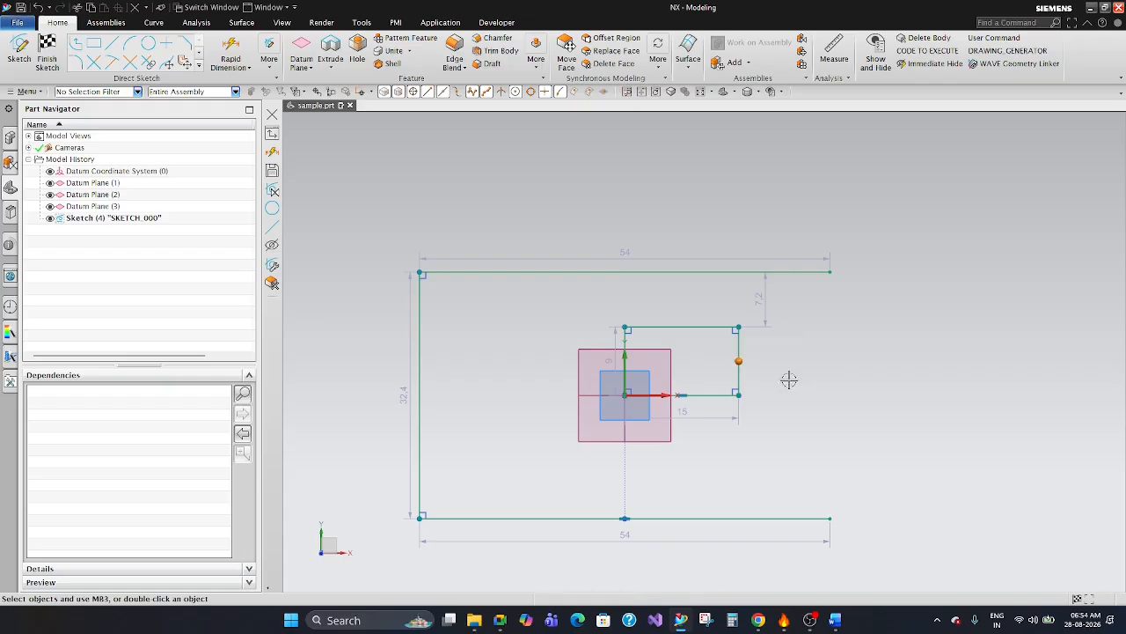
pyautogui.scroll(3, 750, 339)
pyautogui.click(739, 352)
pyautogui.scroll(-3, 805, 406)
pyautogui.press('Delete')
# Delete the remaining three lines of the small rectangle at the origin.
pyautogui.scroll(3, 757, 445)
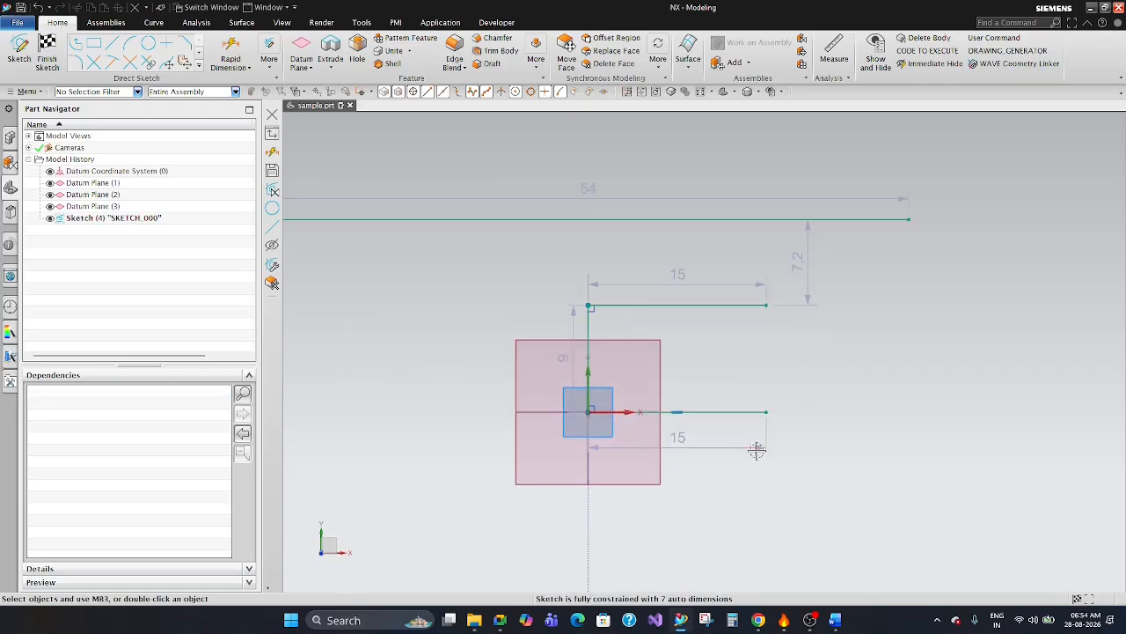
pyautogui.scroll(-3, 754, 352)
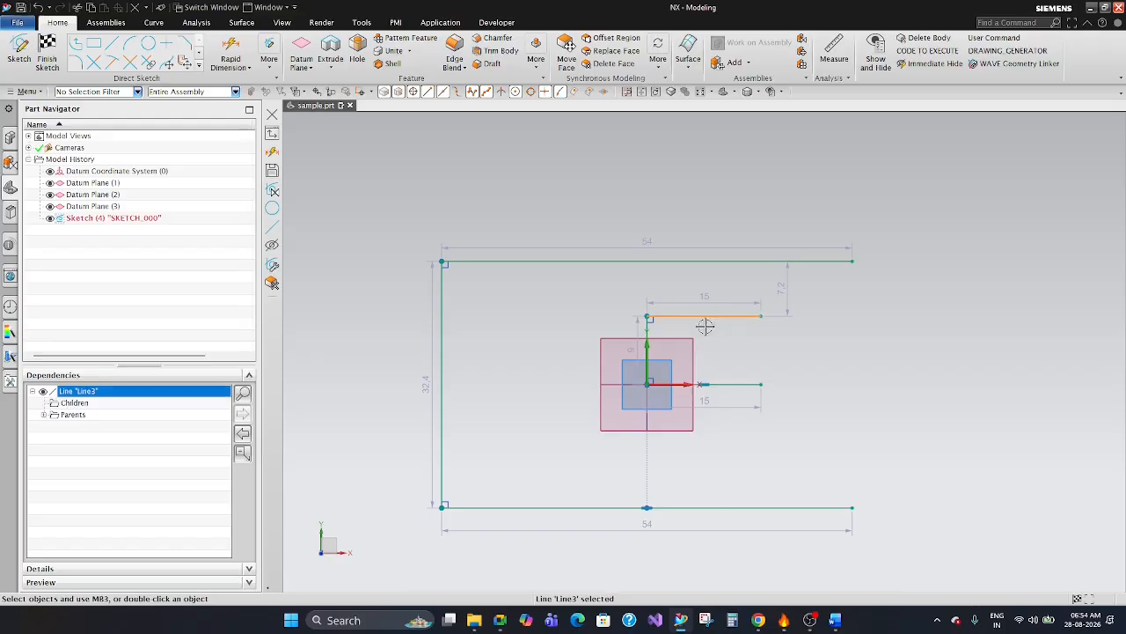
pyautogui.scroll(3, 708, 322)
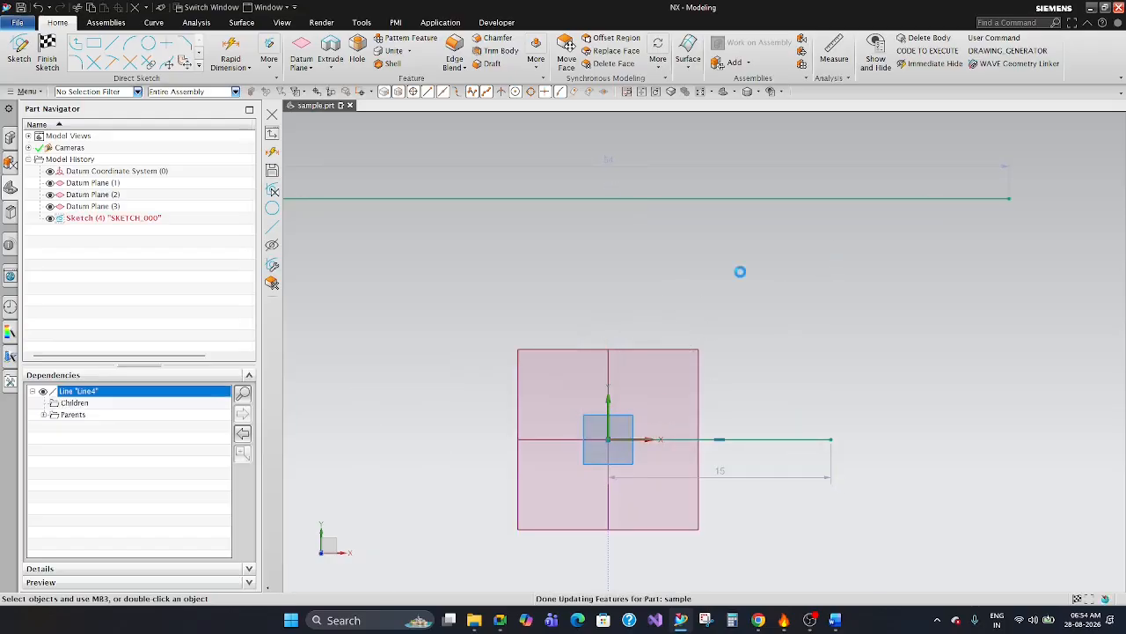
pyautogui.scroll(2, 772, 377)
pyautogui.scroll(-4, 741, 299)
pyautogui.scroll(-1, 745, 297)
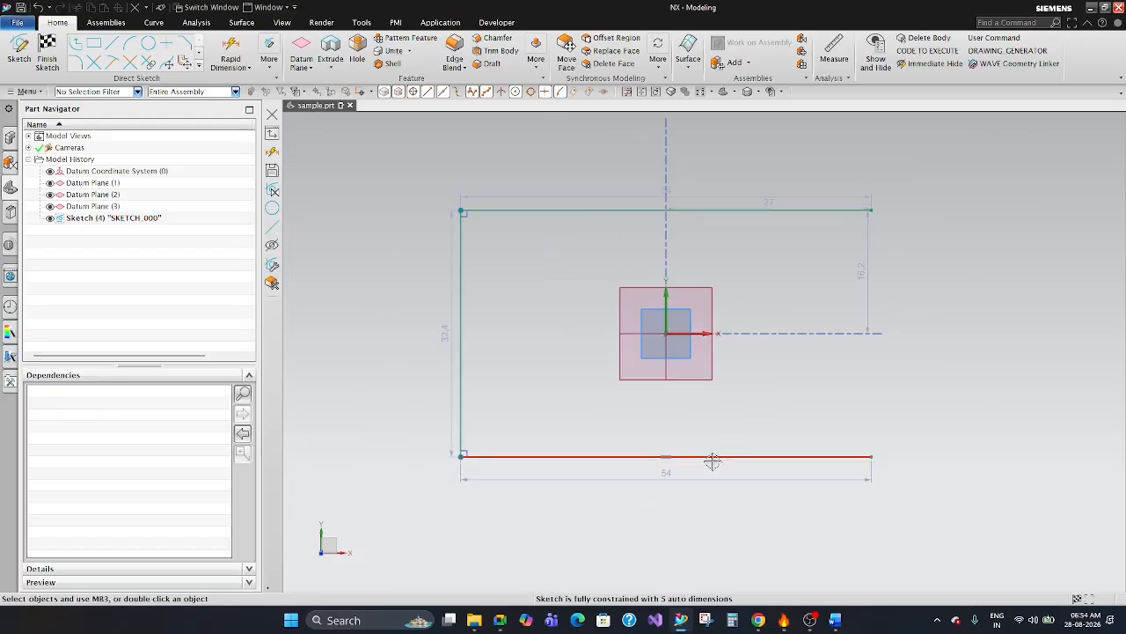
# Delete the remaining bottom, left and top lines of the large rectangle to empty the sketch.
pyautogui.click(712, 461)
pyautogui.press('Delete')
pyautogui.click(465, 345)
pyautogui.press('Delete')
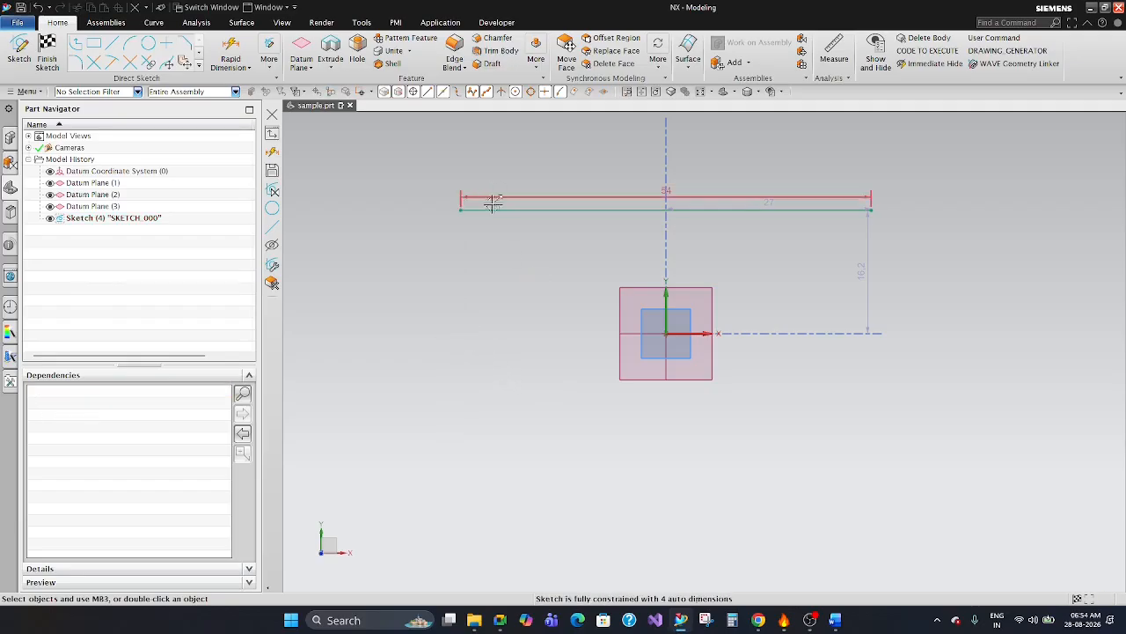
pyautogui.click(495, 210)
pyautogui.press('Delete')
pyautogui.scroll(1, 767, 182)
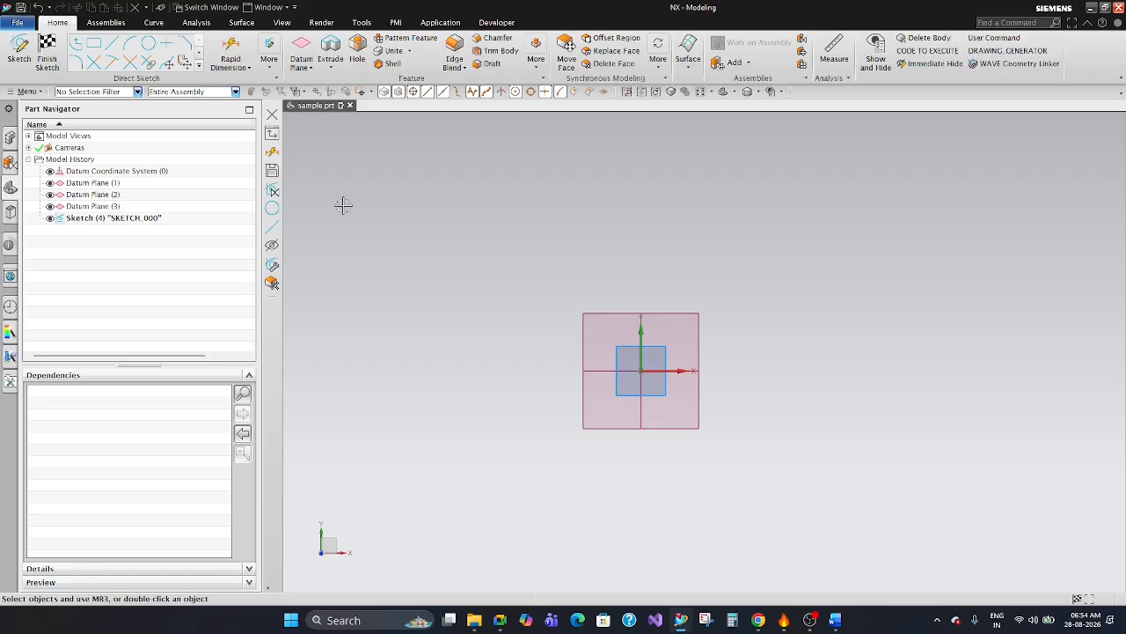
pyautogui.click(96, 46)
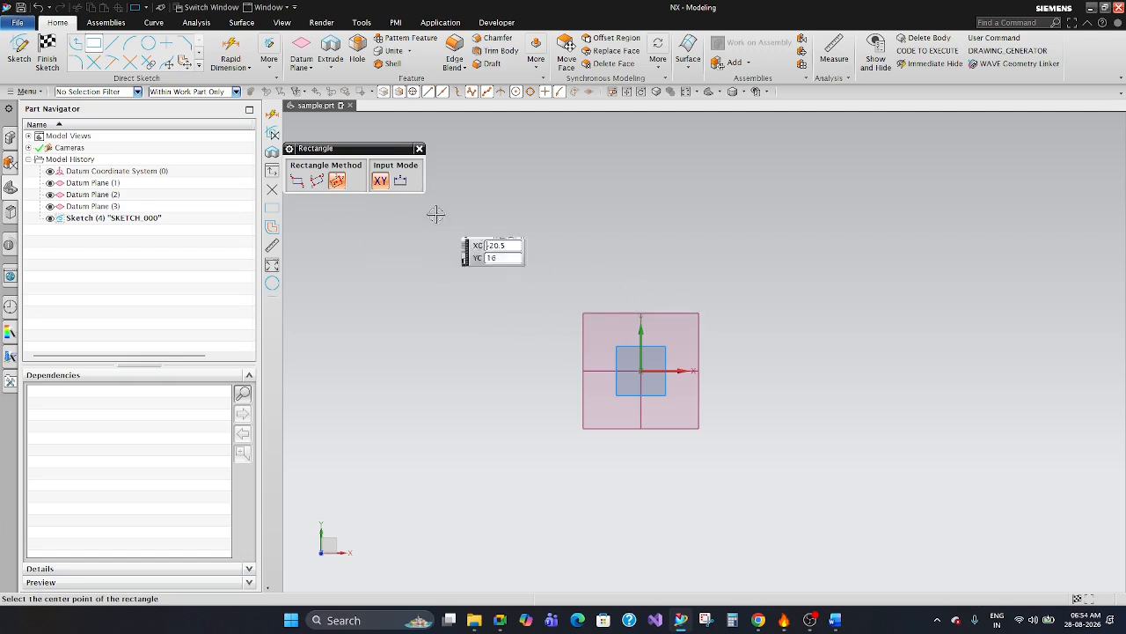
pyautogui.press('Escape')
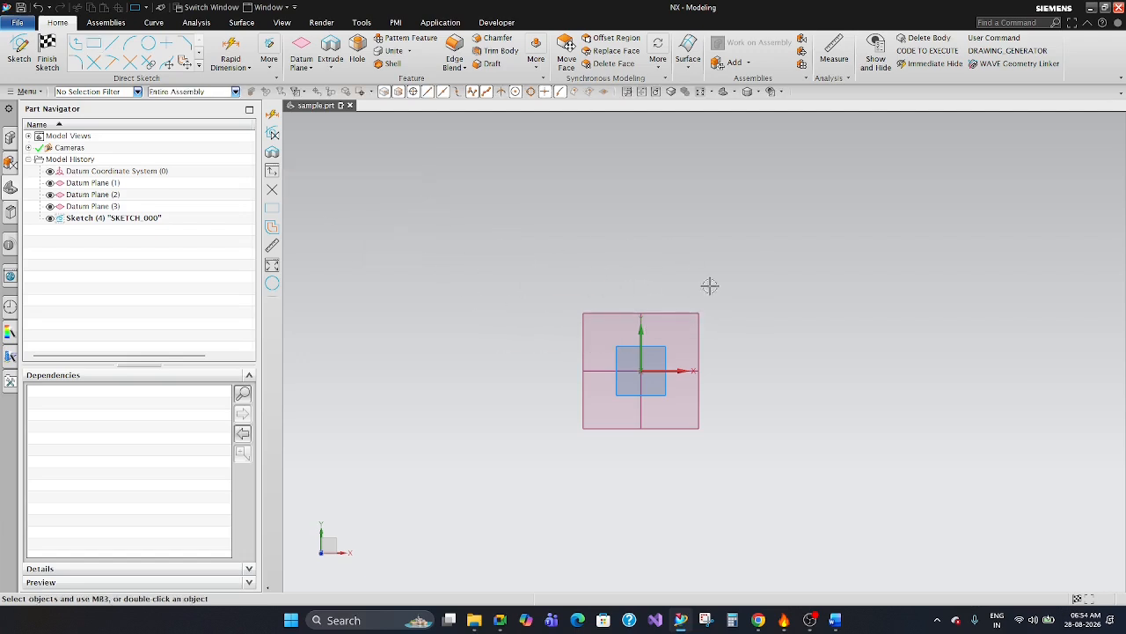
pyautogui.moveTo(740, 296); pyautogui.dragTo(719, 306, button='middle')
pyautogui.click(646, 304)
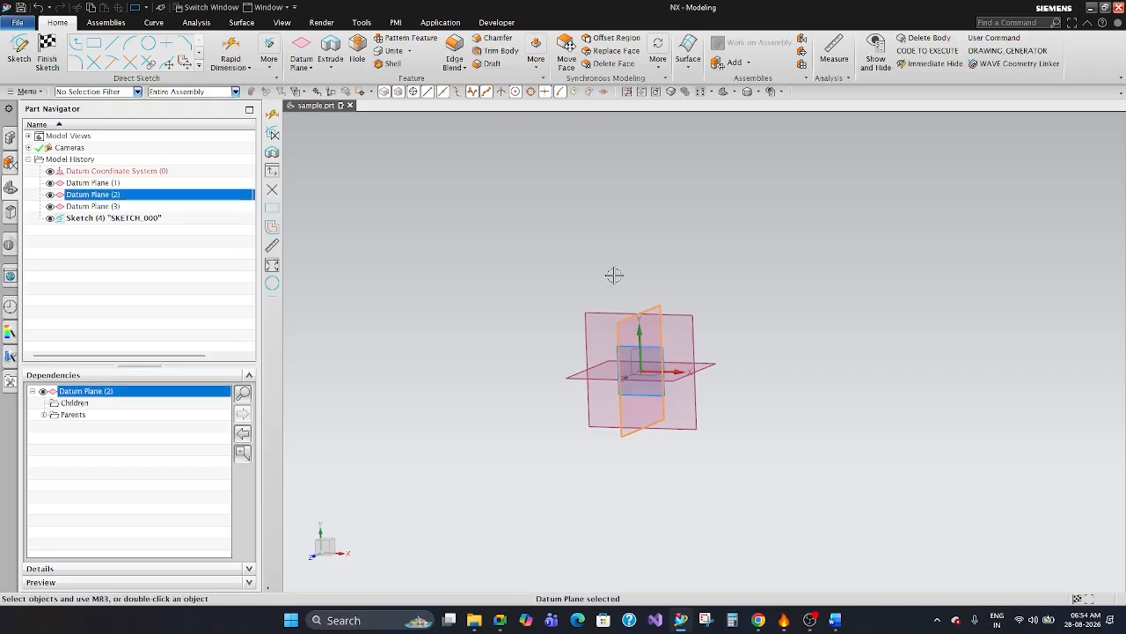
pyautogui.press('Escape')
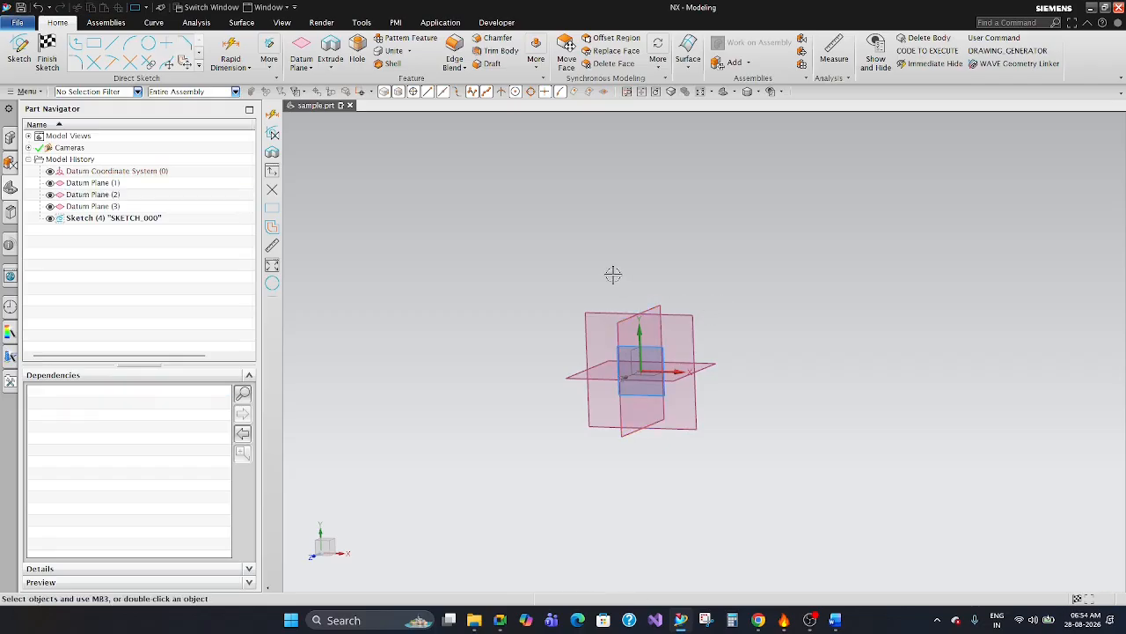
# Orient the view square to the active sketch plane.
pyautogui.press('F8')
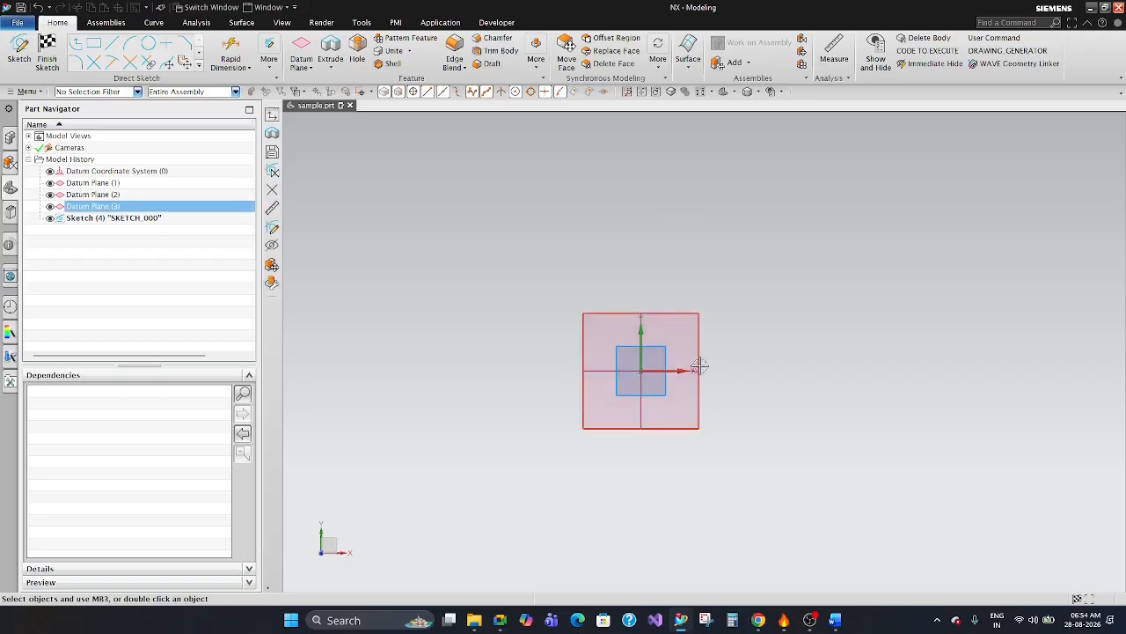
pyautogui.scroll(4, 682, 372)
pyautogui.scroll(-2, 673, 279)
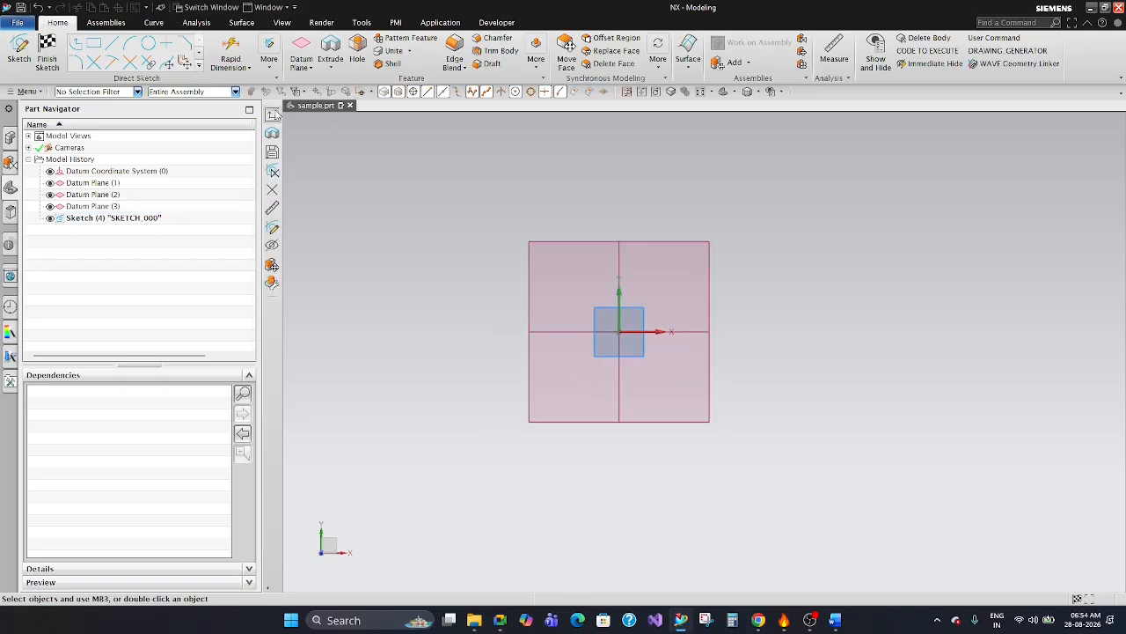
pyautogui.click(91, 44)
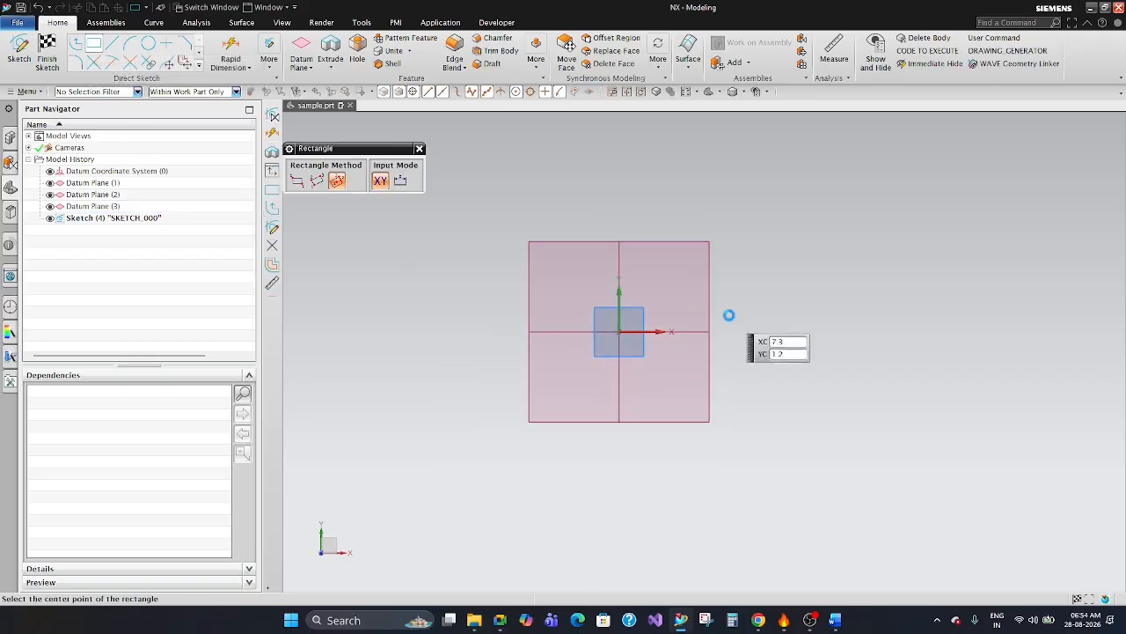
pyautogui.click(623, 331)
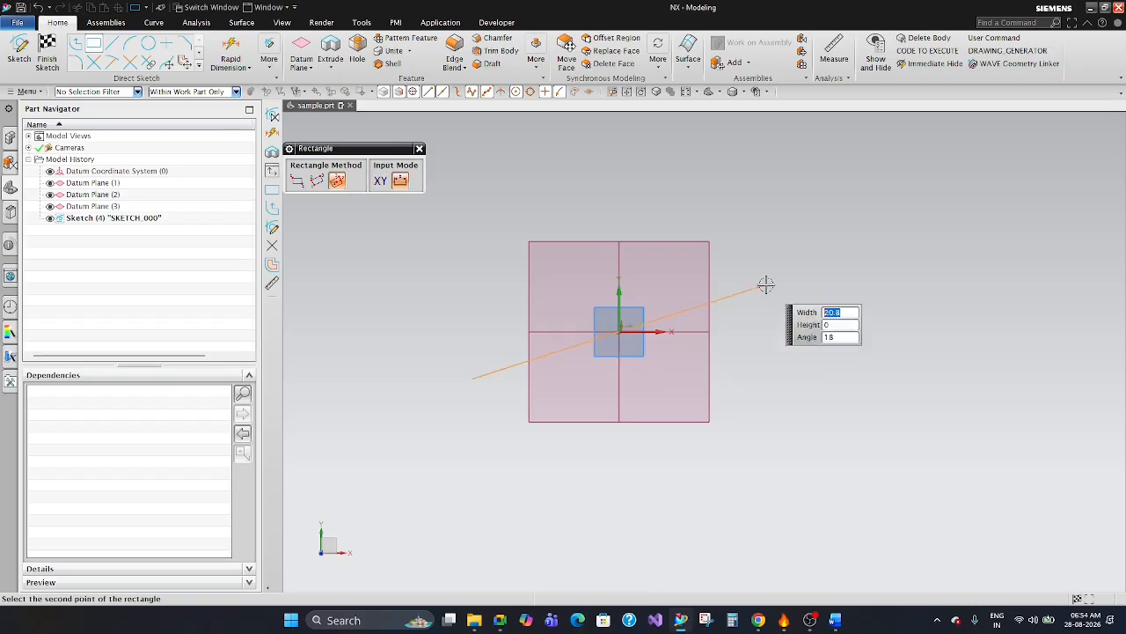
pyautogui.press('Escape')
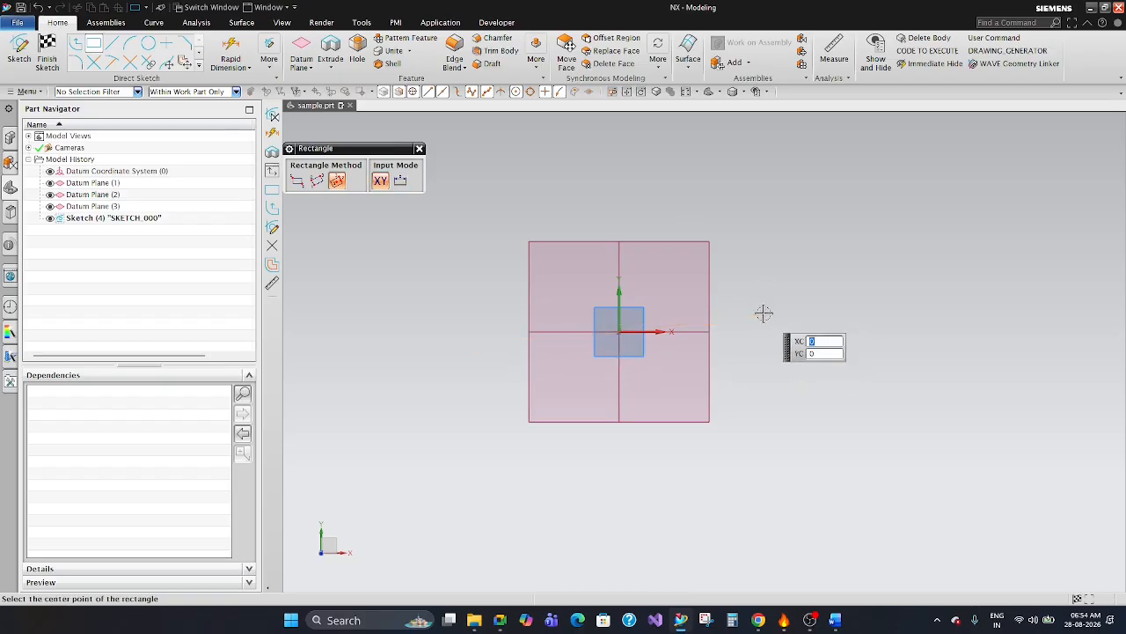
pyautogui.press('Escape')
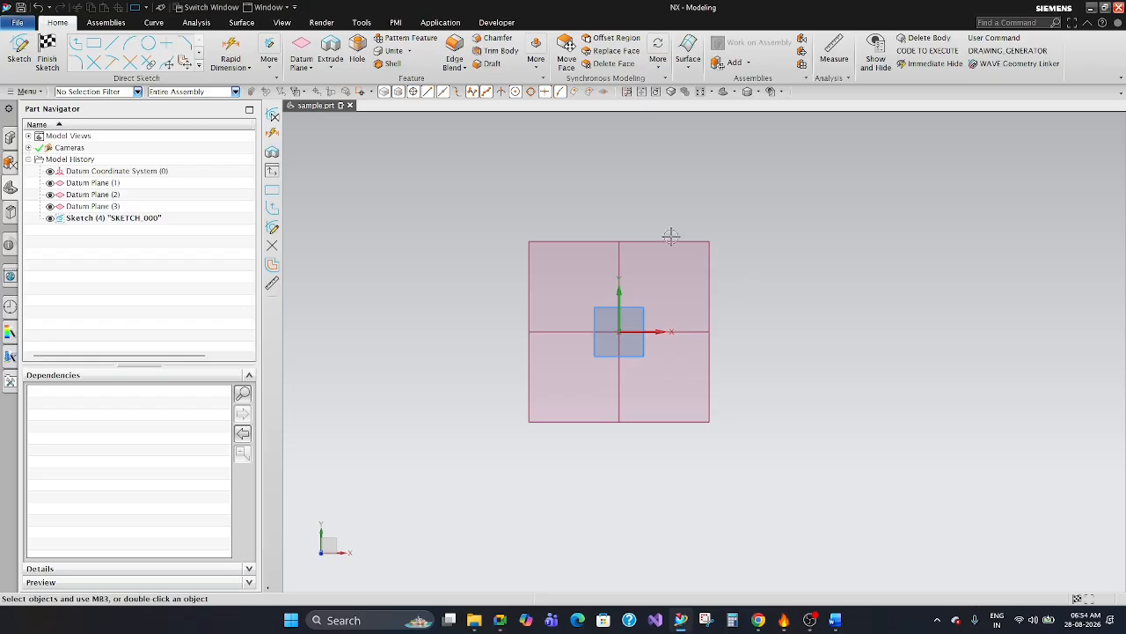
pyautogui.moveTo(648, 218)
pyautogui.mouseDown()
pyautogui.moveTo(772, 221)
pyautogui.moveTo(692, 312)
pyautogui.moveTo(737, 317)
pyautogui.moveTo(759, 278)
pyautogui.moveTo(769, 311)
pyautogui.mouseUp()
# Sketch a Profile chain of four connected lines: about 16.6 horizontal, 11.2 slanted down, 7.6 vertical and 8.4 slanted inward.
pyautogui.click(75, 46)
pyautogui.click(479, 172)
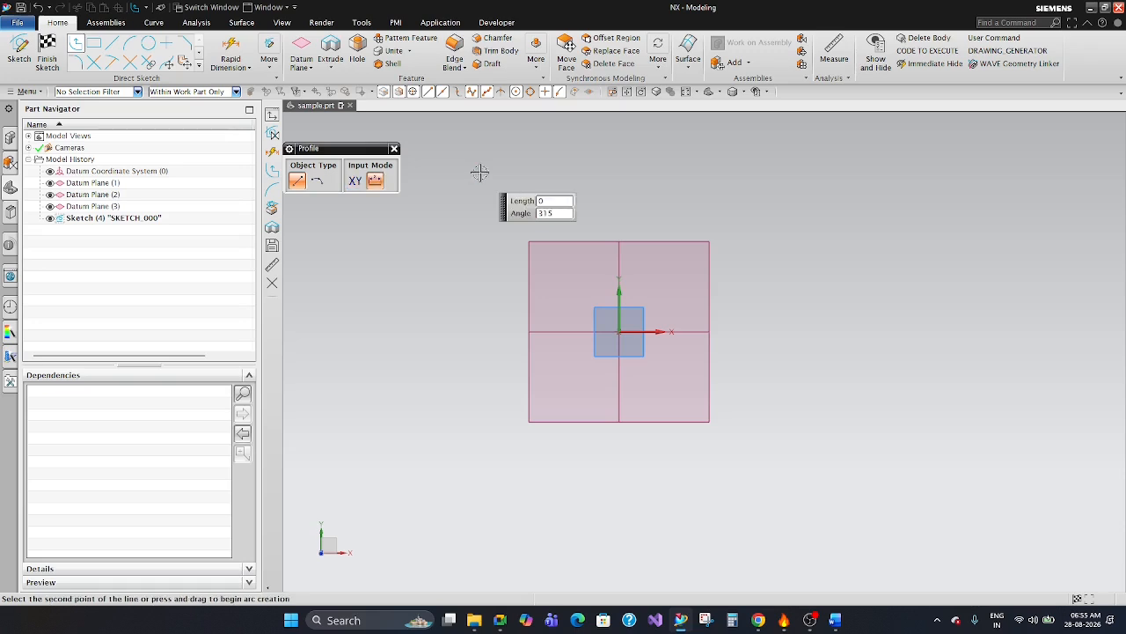
pyautogui.click(726, 169)
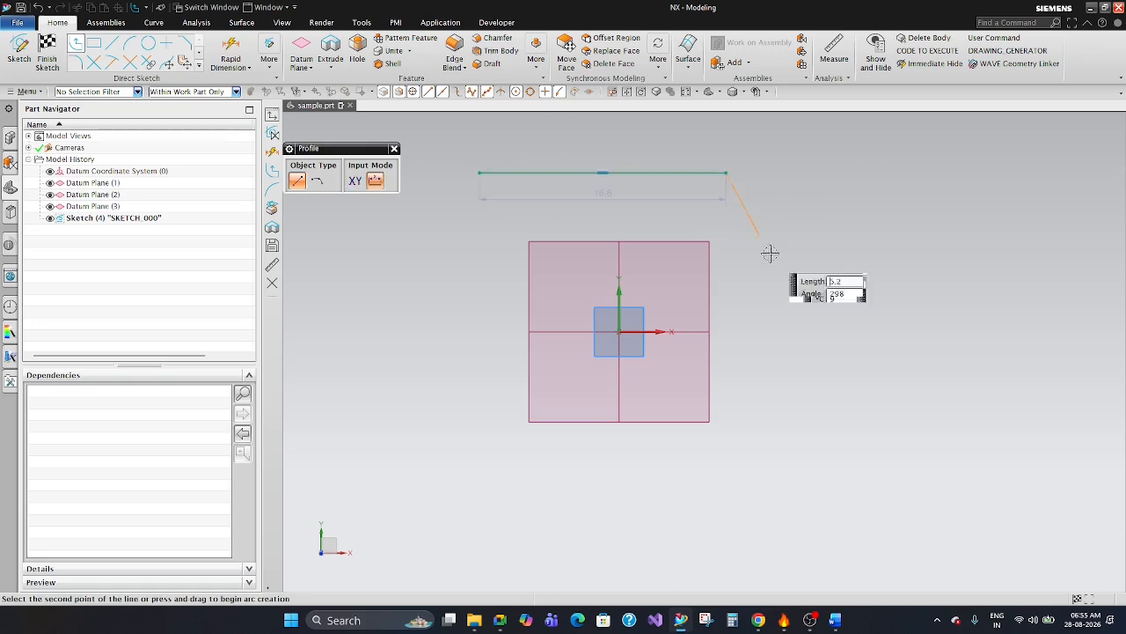
pyautogui.click(821, 309)
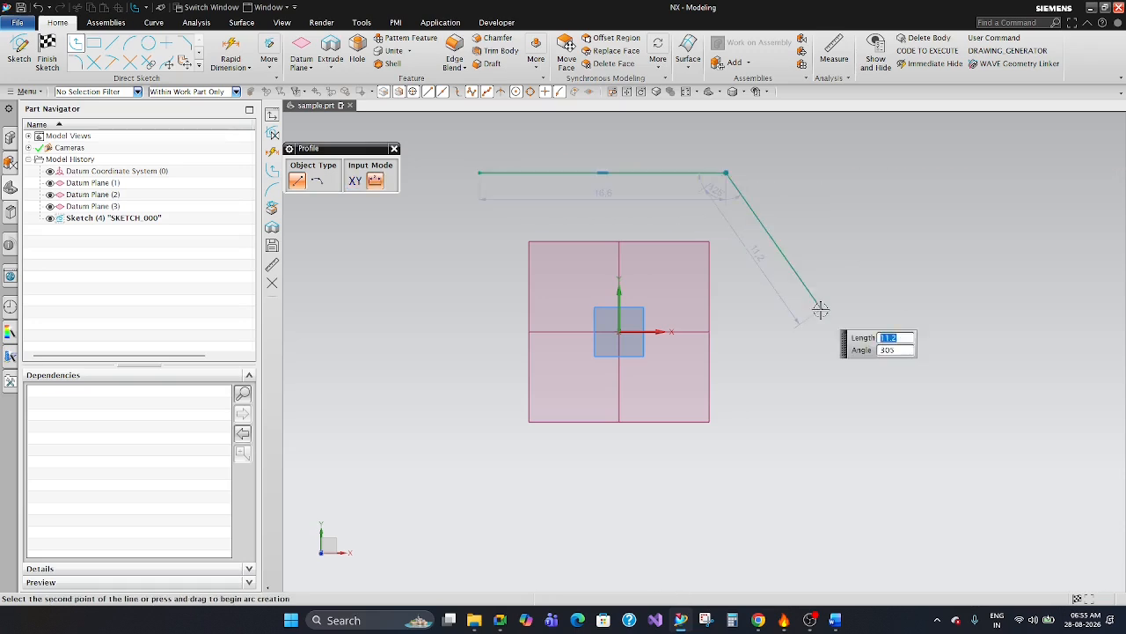
pyautogui.click(821, 422)
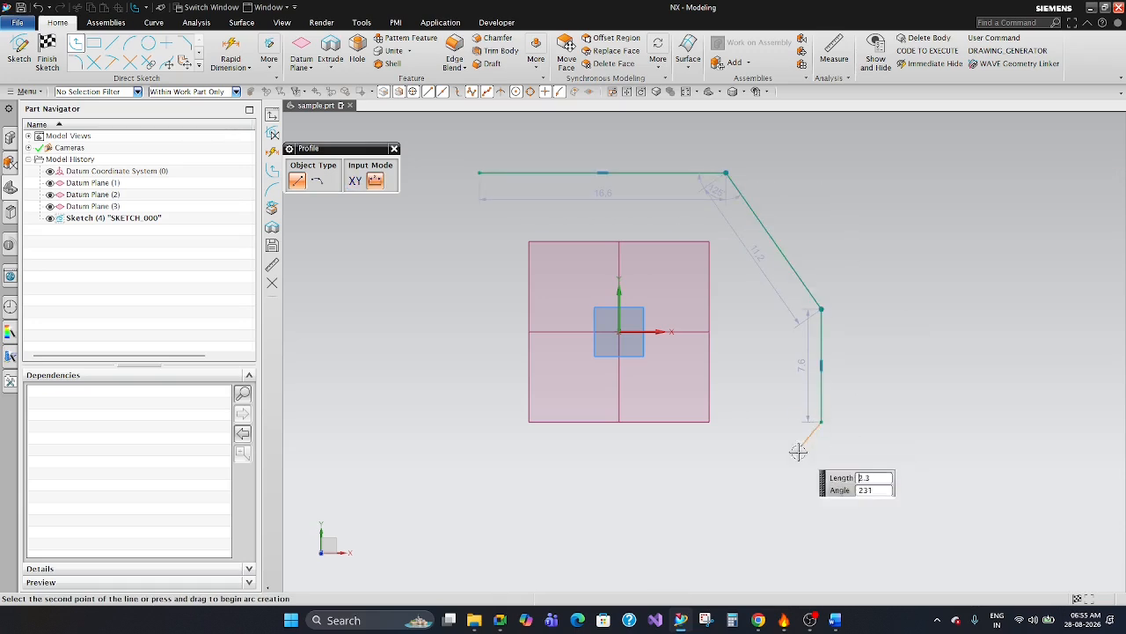
pyautogui.click(753, 486)
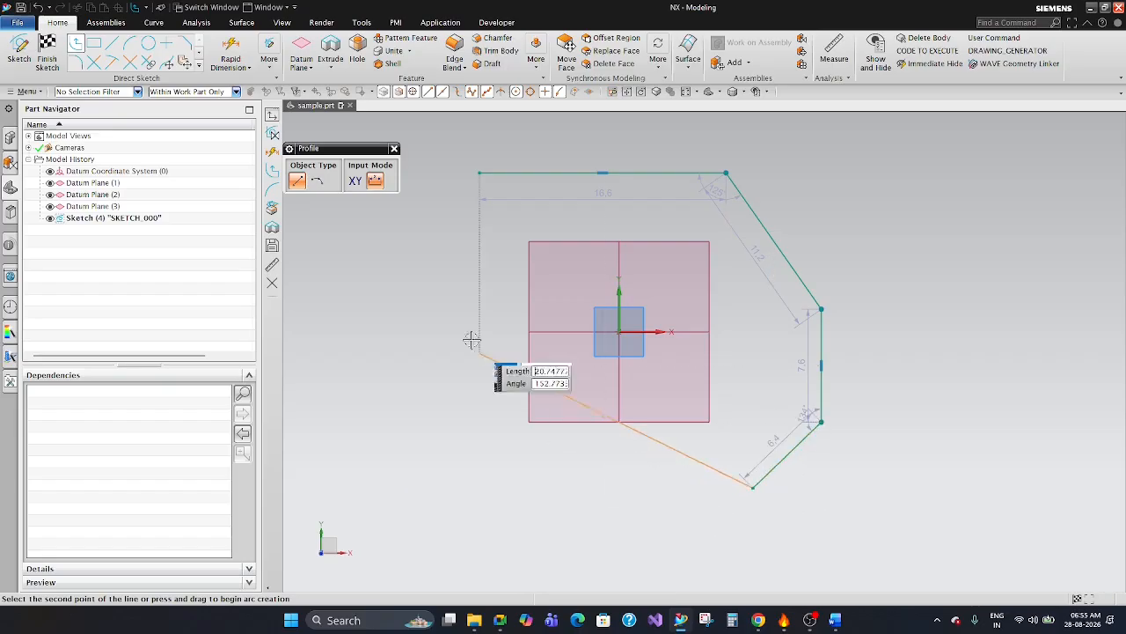
# Continue the profile with an arc of about 5.8 radius and a horizontal line above the first one, and end the chain.
pyautogui.click(320, 184)
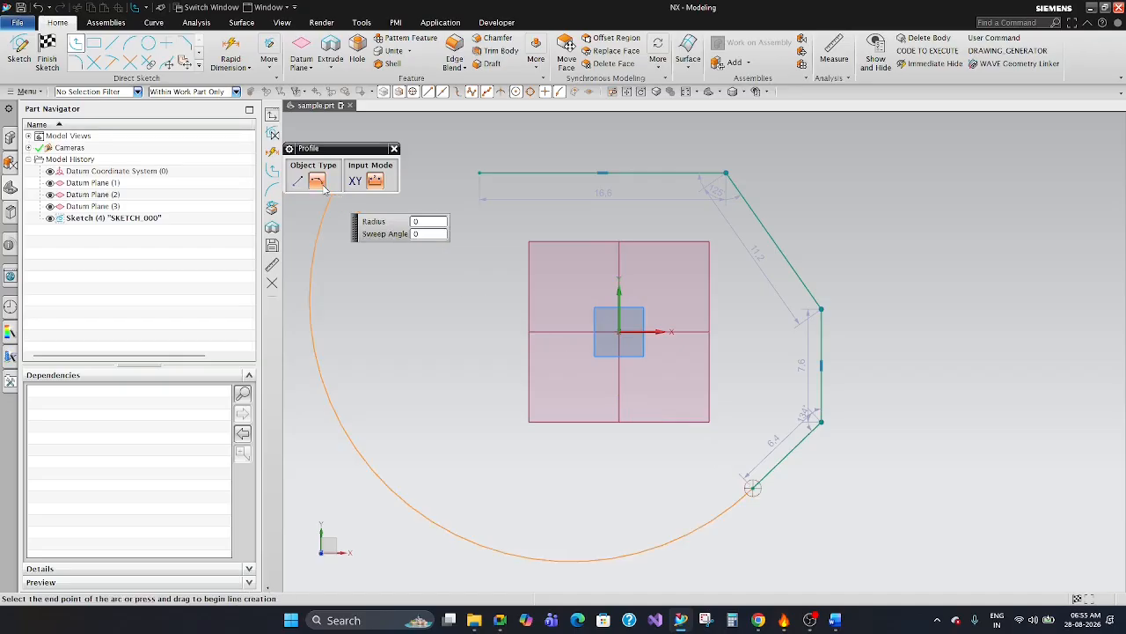
pyautogui.click(633, 496)
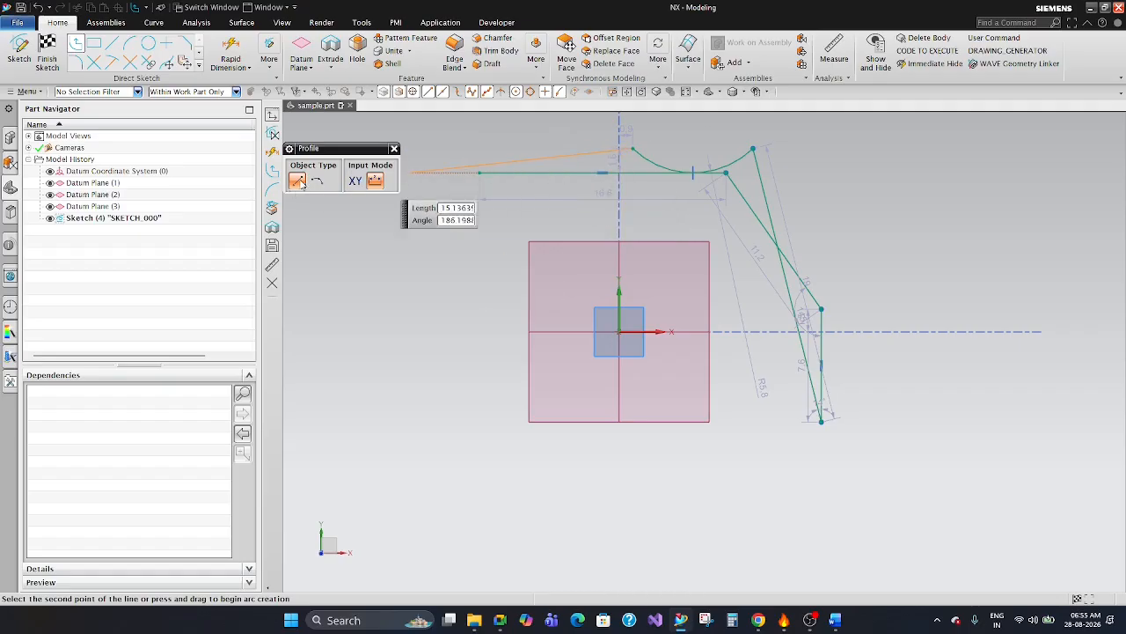
pyautogui.click(488, 148)
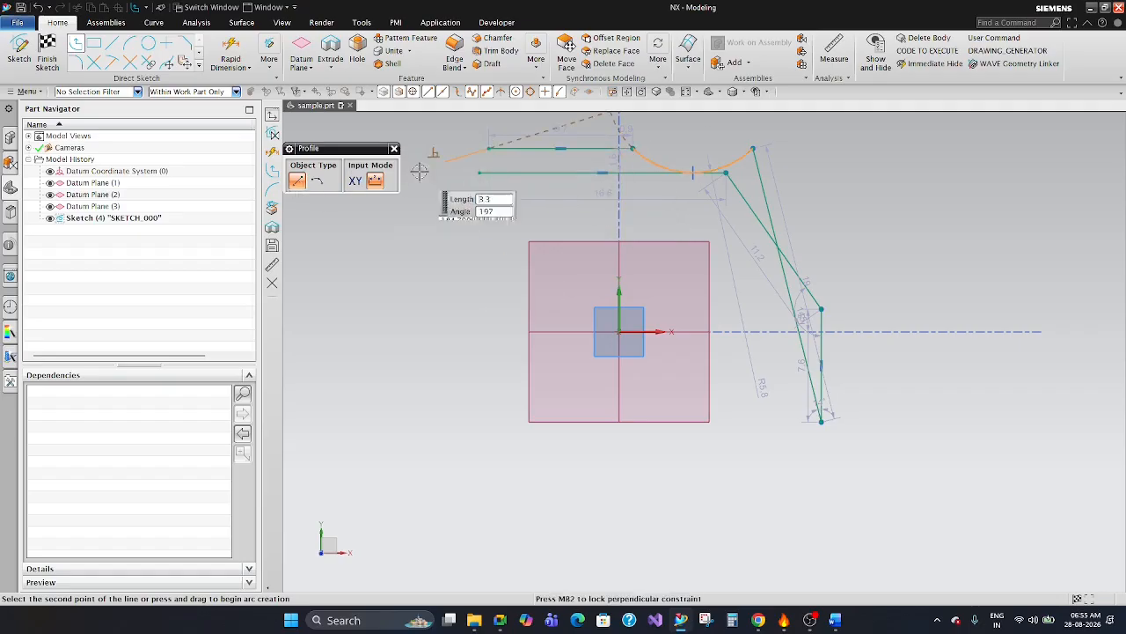
pyautogui.click(322, 186)
pyautogui.scroll(5, 477, 163)
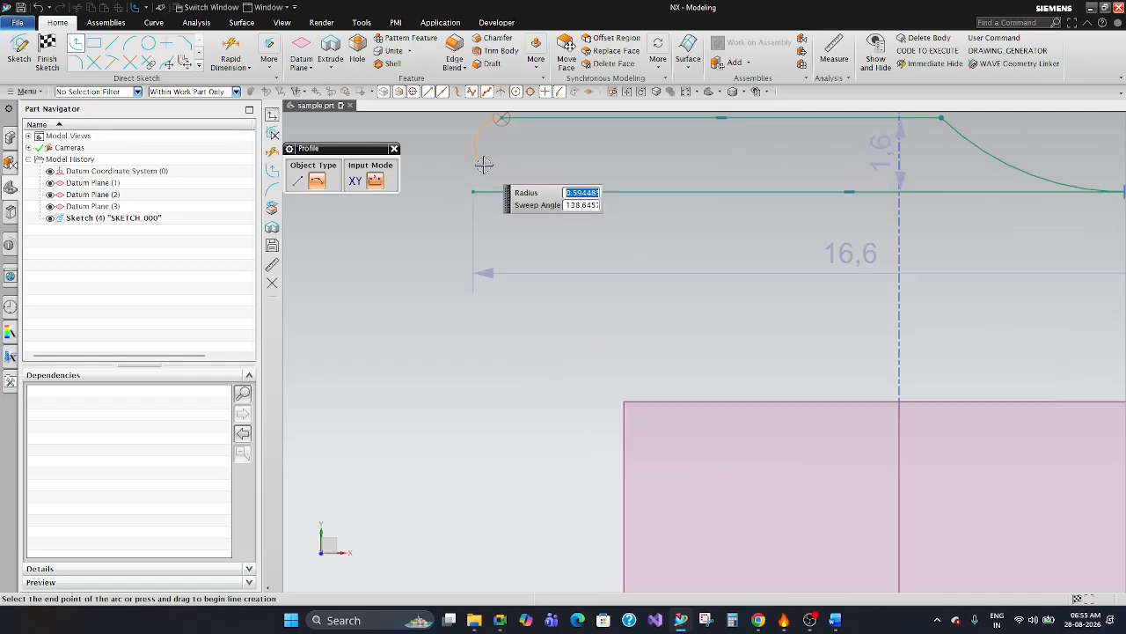
pyautogui.press('Escape')
# Delete all lines and the arc of the sketched profile chain.
pyautogui.scroll(-5, 455, 126)
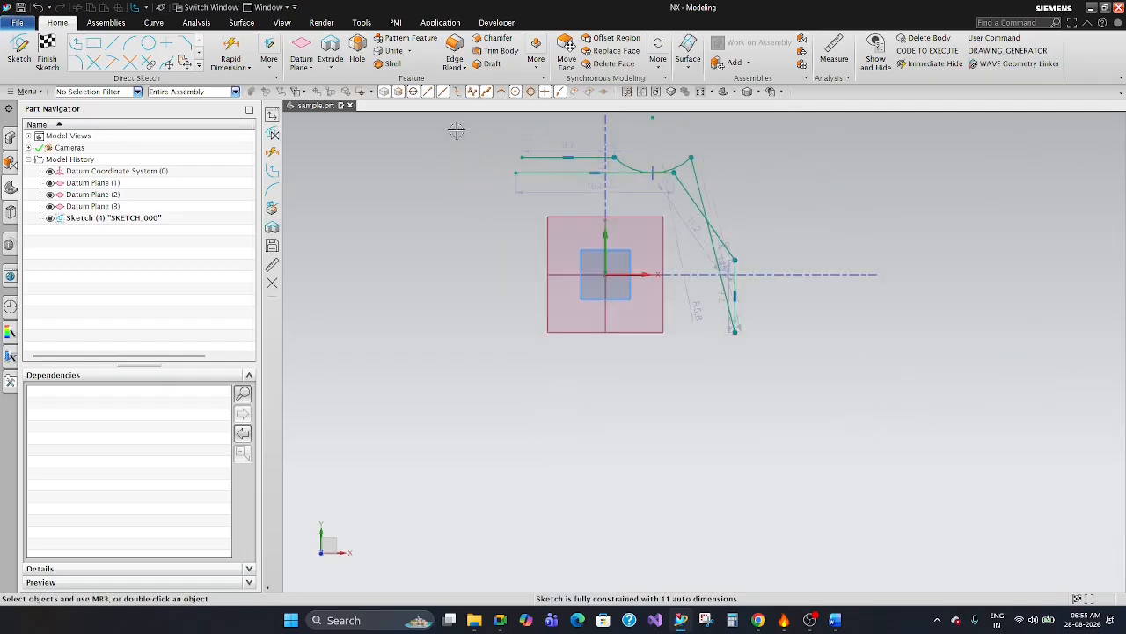
pyautogui.moveTo(449, 127); pyautogui.dragTo(755, 210)
pyautogui.press('Delete')
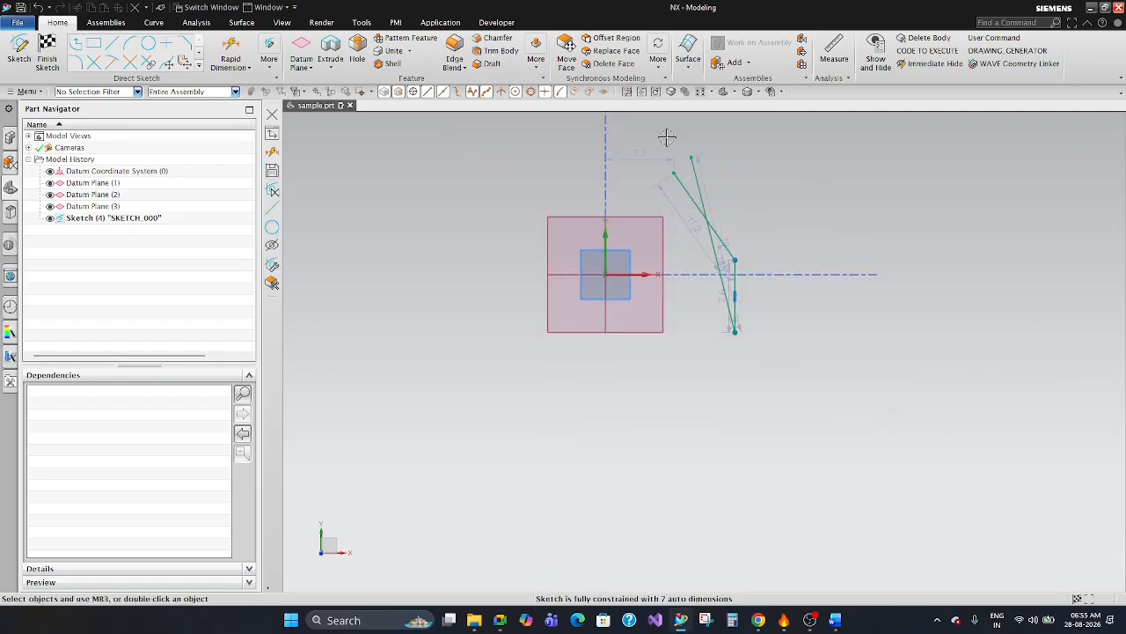
pyautogui.moveTo(666, 132); pyautogui.dragTo(762, 352)
pyautogui.press('Delete')
# Draw a single horizontal line about 11 long from the sketch origin along the positive X axis.
pyautogui.scroll(3, 716, 214)
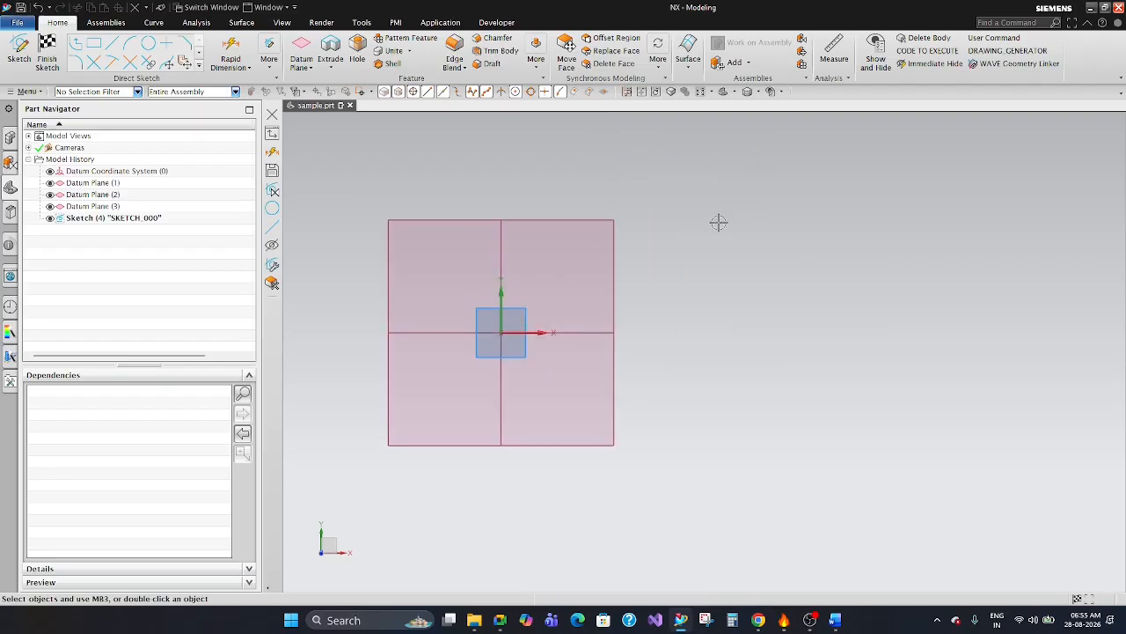
pyautogui.scroll(-3, 718, 224)
pyautogui.scroll(6, 594, 237)
pyautogui.scroll(-3, 682, 267)
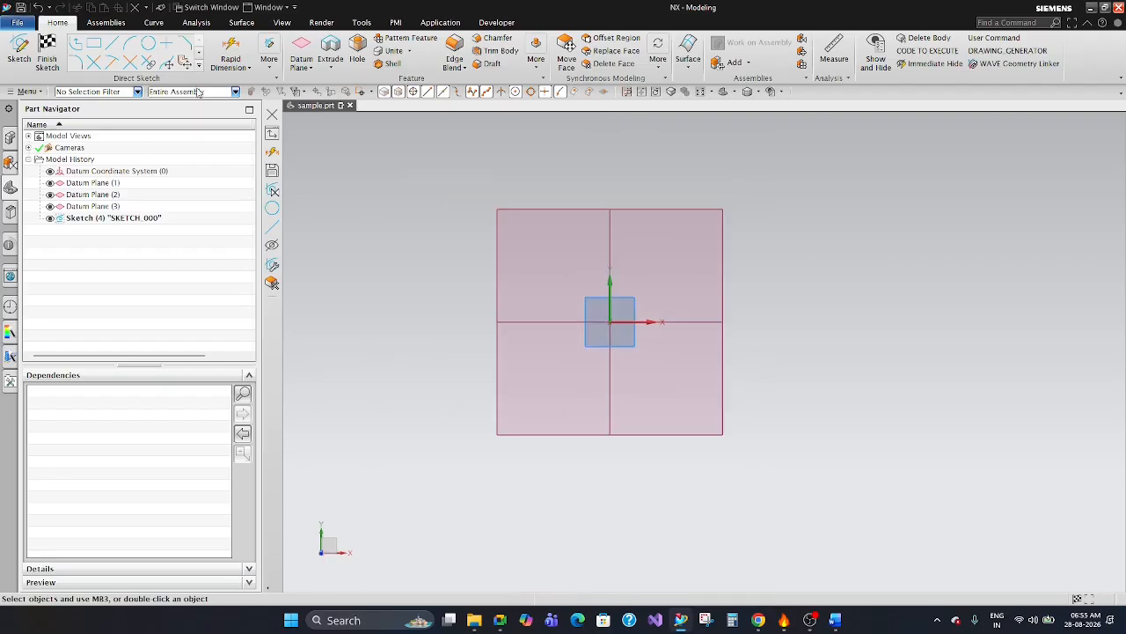
pyautogui.click(112, 46)
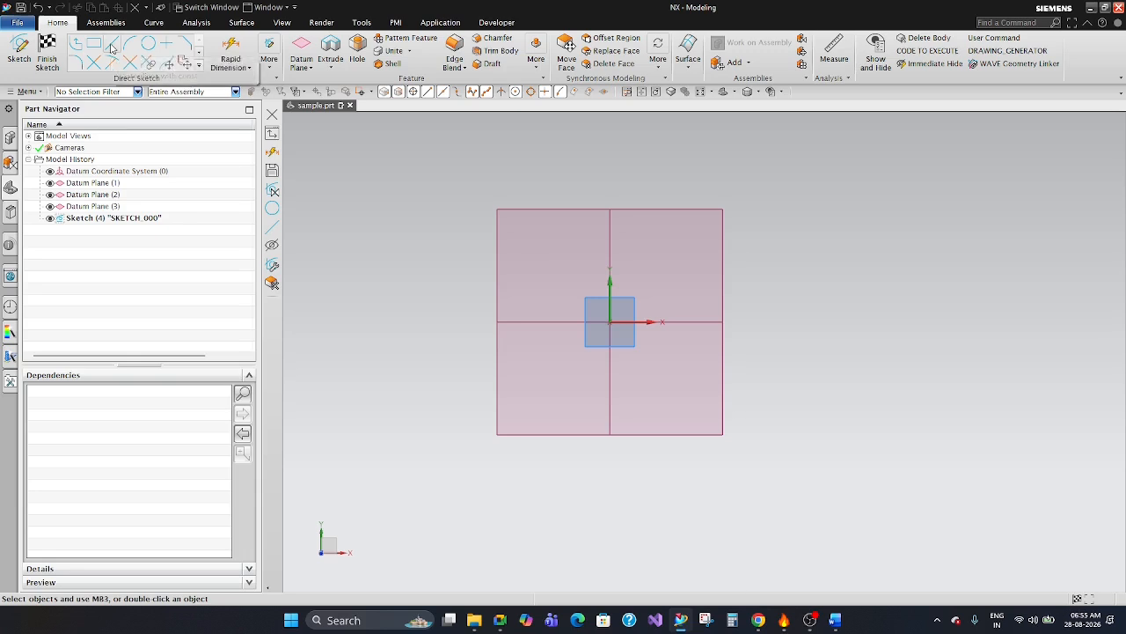
pyautogui.click(607, 325)
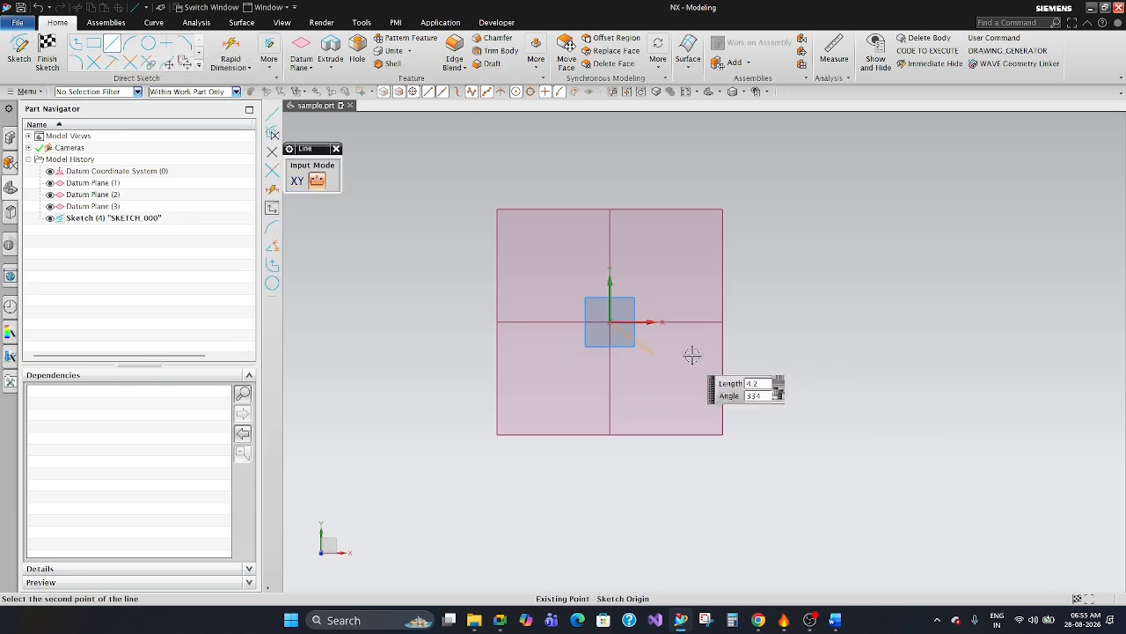
pyautogui.click(813, 321)
pyautogui.press('Escape')
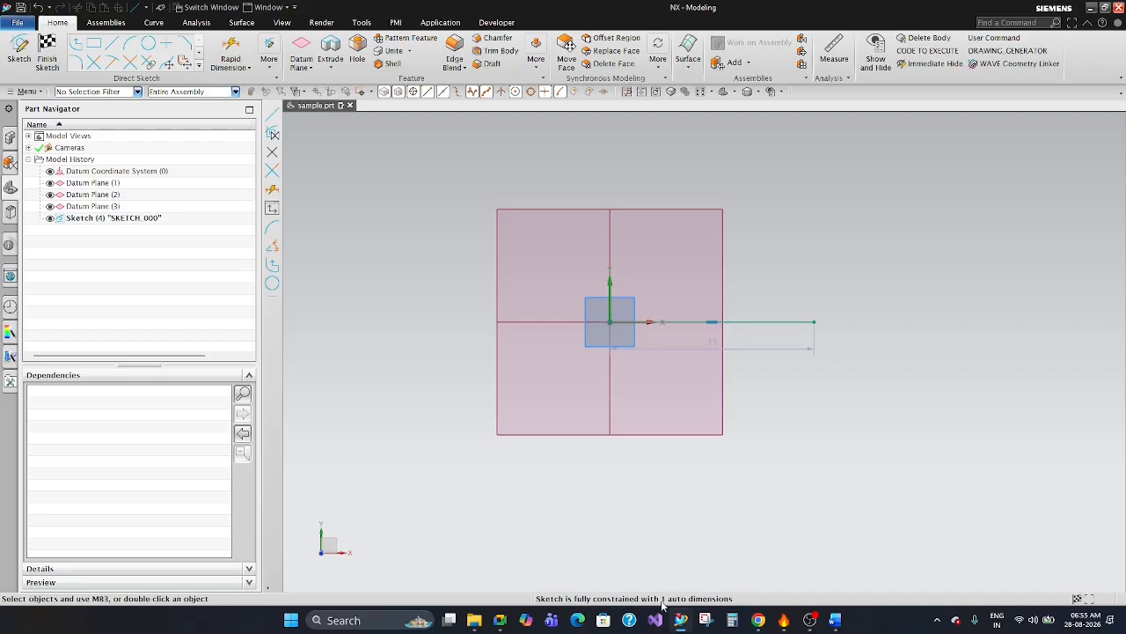
# Delete the horizontal line that starts at the origin.
pyautogui.rightClick(796, 455)
pyautogui.click(780, 322)
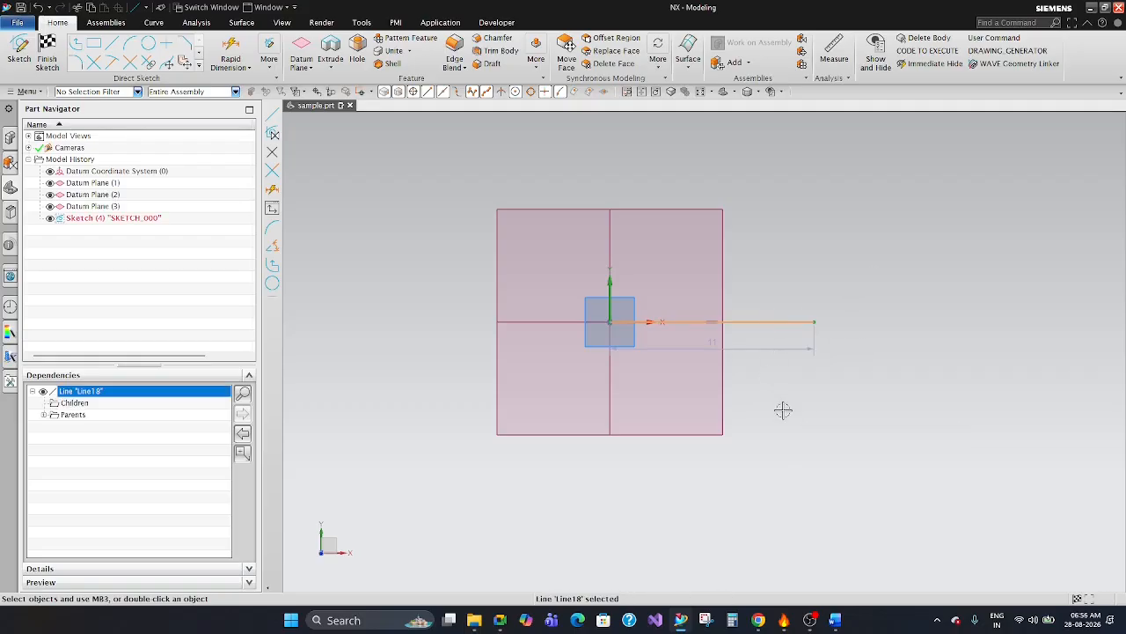
pyautogui.press('Escape')
pyautogui.click(781, 325)
pyautogui.press('Delete')
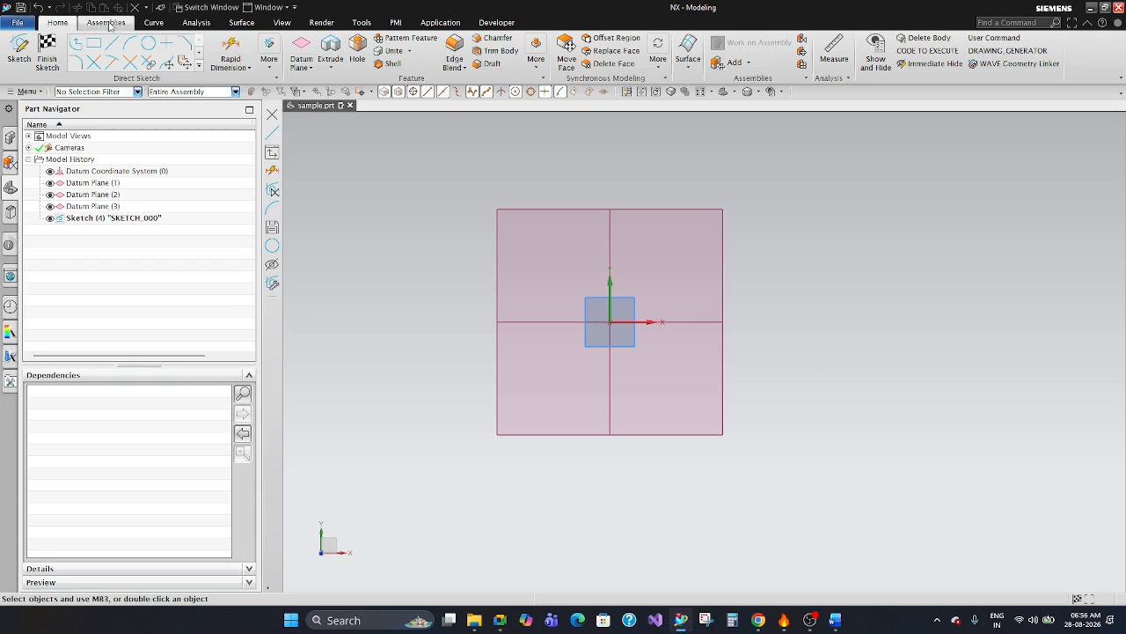
# Draw a From Center rectangle about 18.6 wide and 5.9 high, centred on the sketch origin.
pyautogui.click(92, 46)
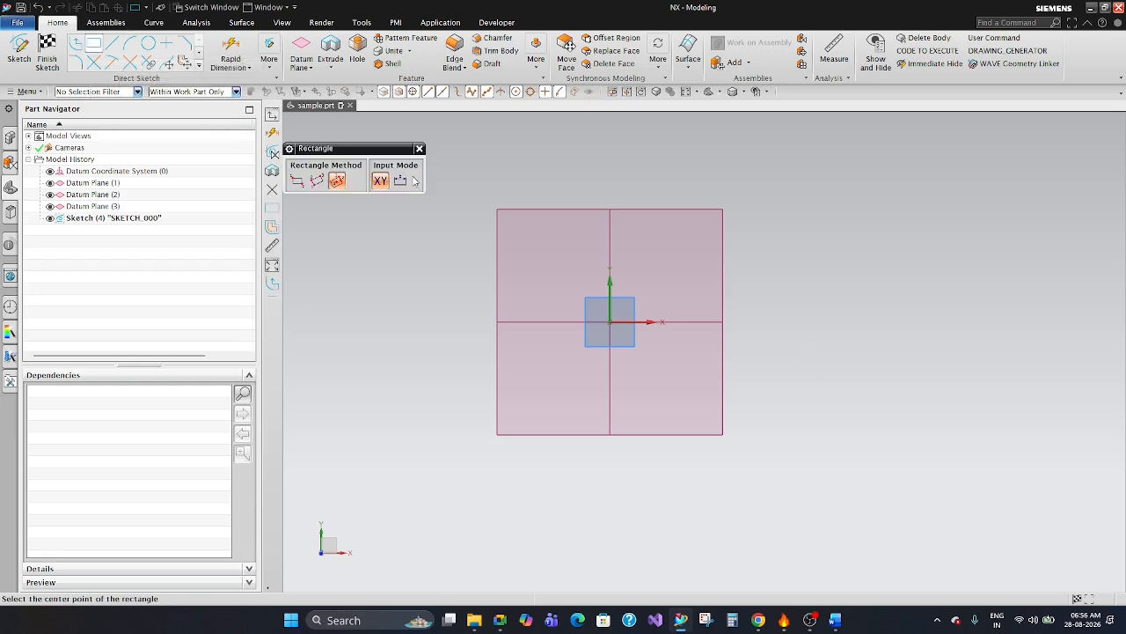
pyautogui.click(610, 319)
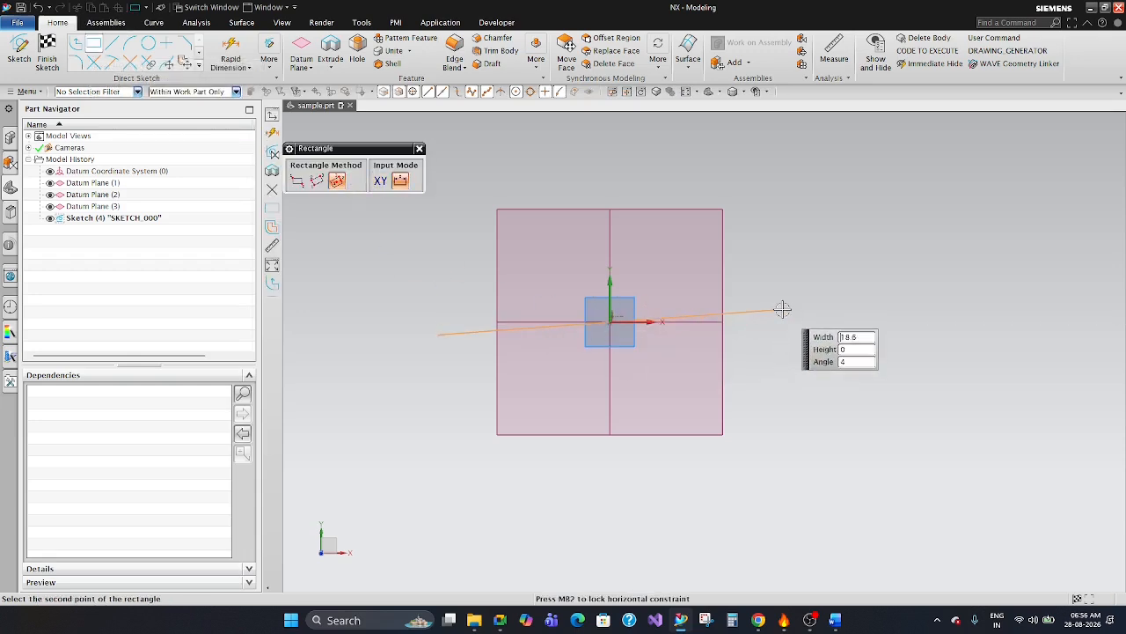
pyautogui.click(782, 267)
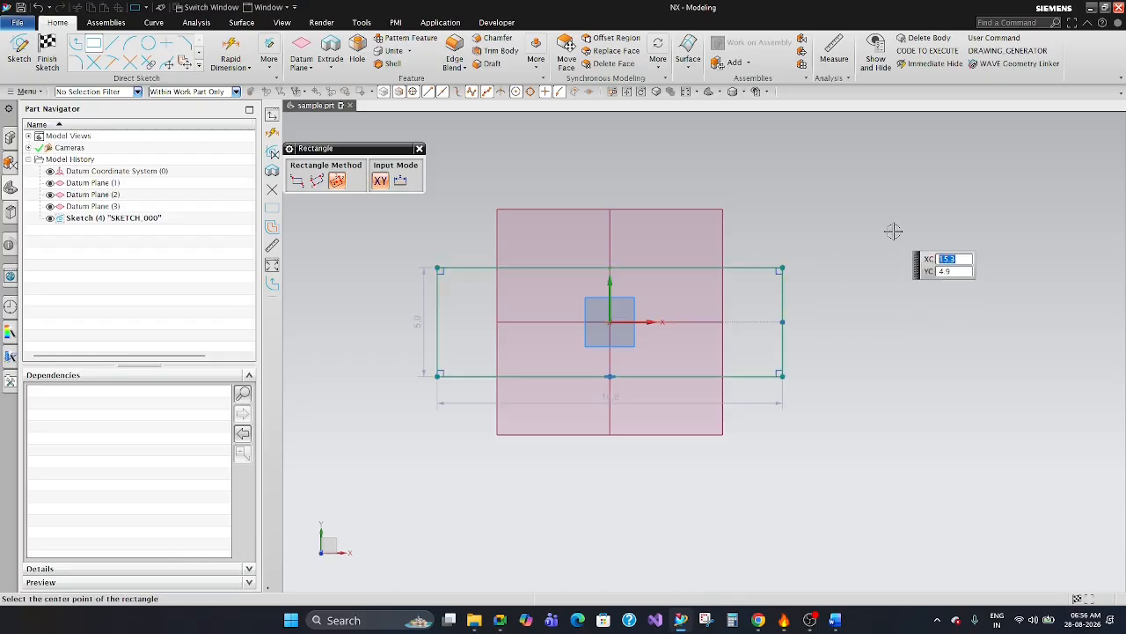
pyautogui.press('Escape')
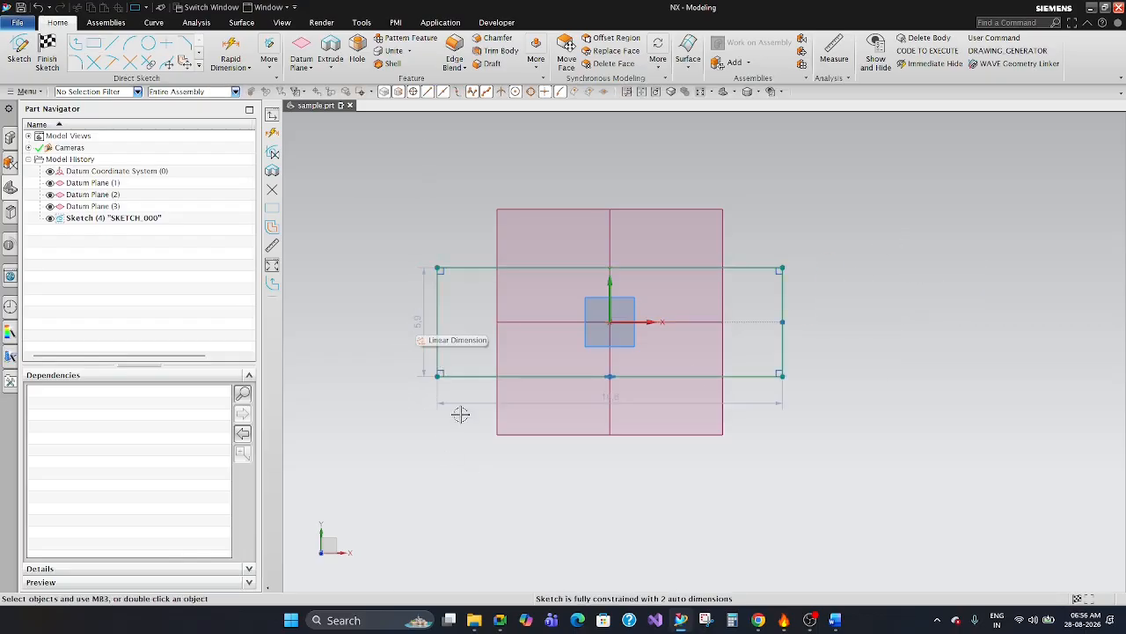
# Reposition the rectangle's width dimension between its bottom edge and the datum plane's lower border, and its height dimension farther out from the left side.
pyautogui.moveTo(644, 402); pyautogui.dragTo(645, 483)
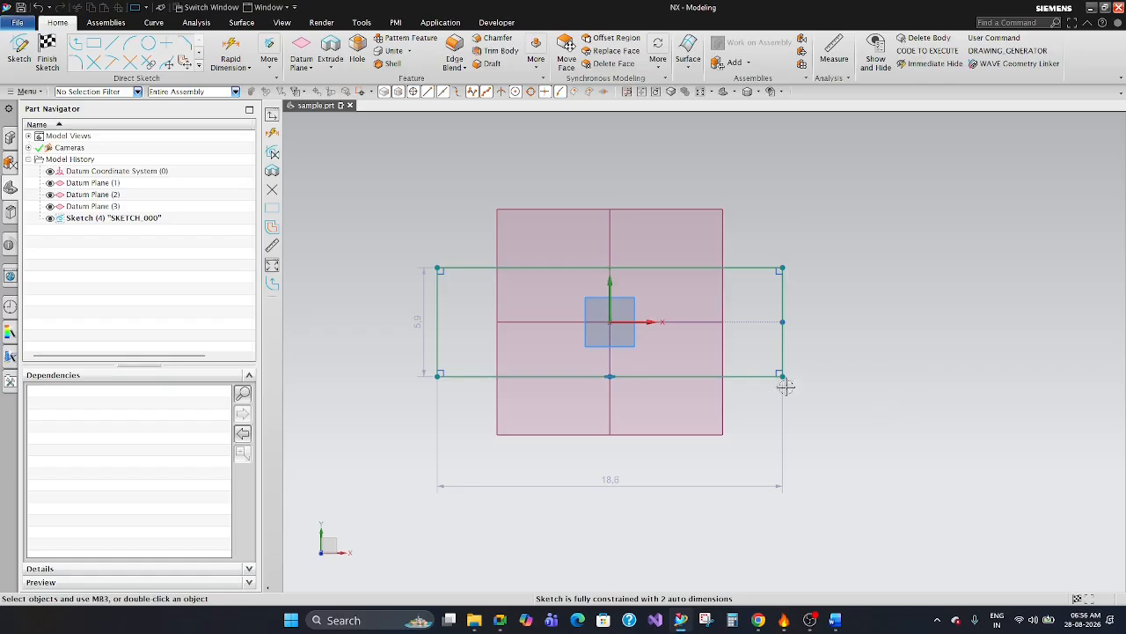
pyautogui.moveTo(406, 336); pyautogui.dragTo(355, 333)
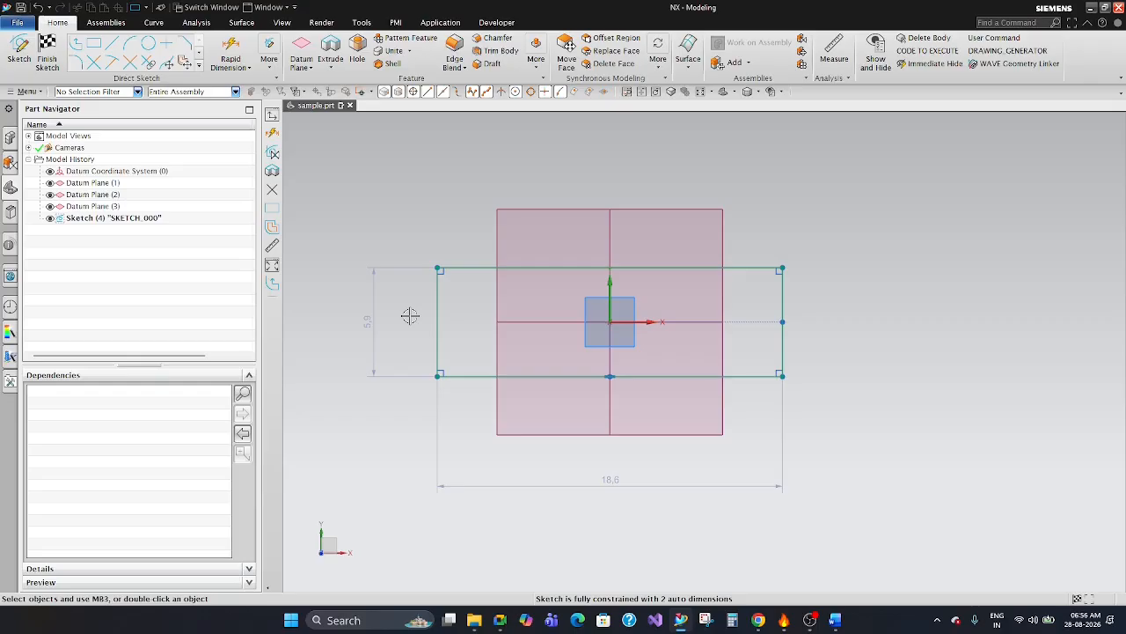
pyautogui.moveTo(621, 483); pyautogui.dragTo(605, 454)
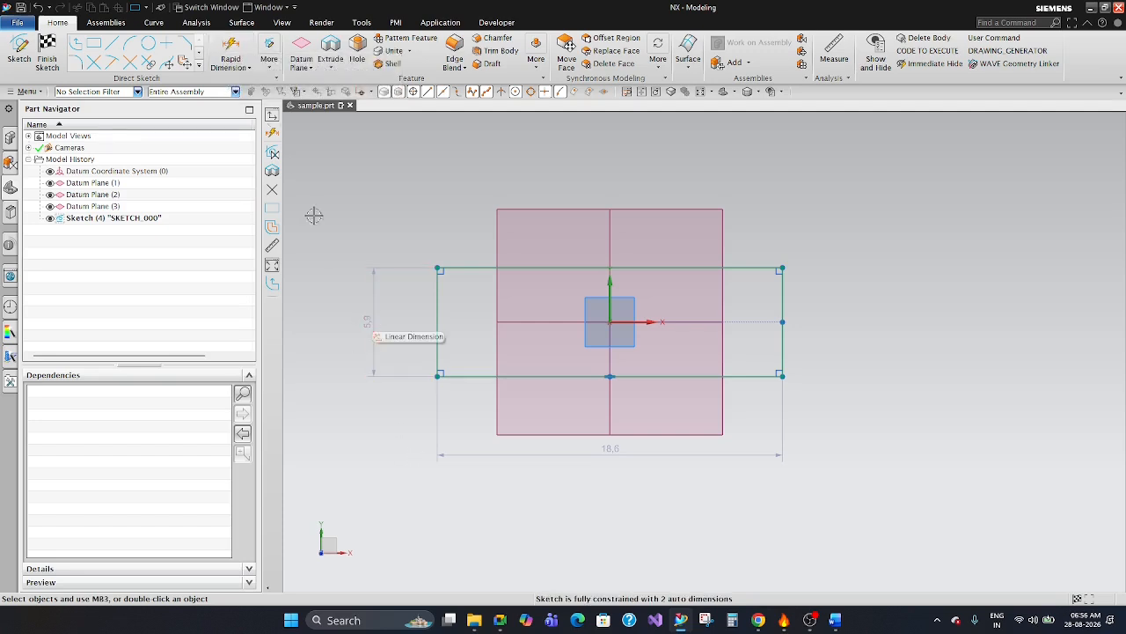
pyautogui.click(369, 322)
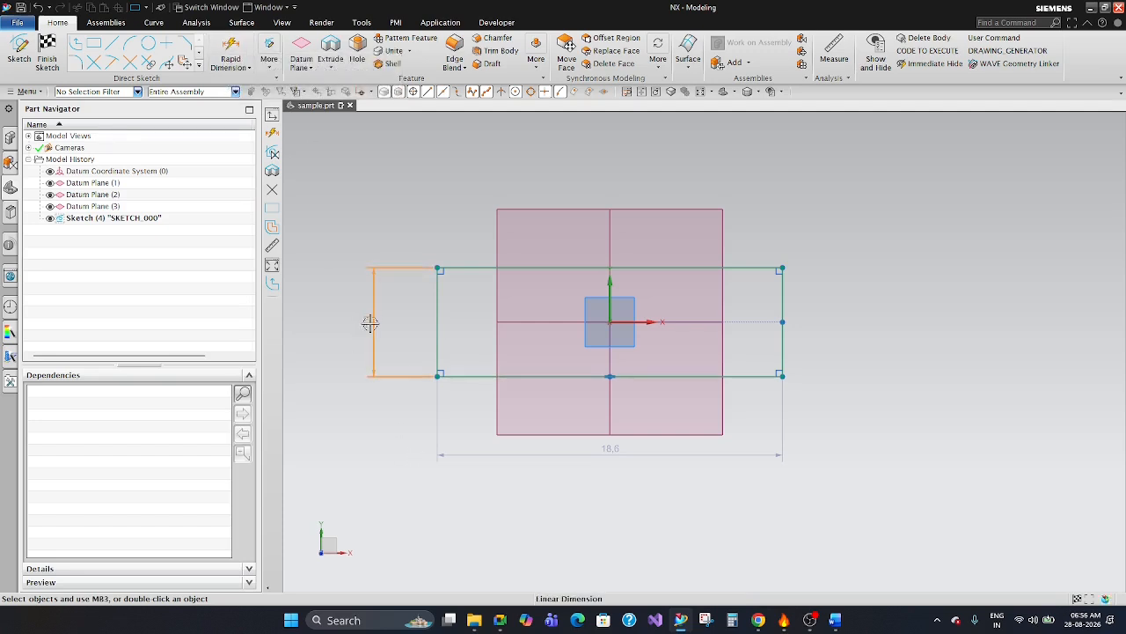
pyautogui.press('Escape')
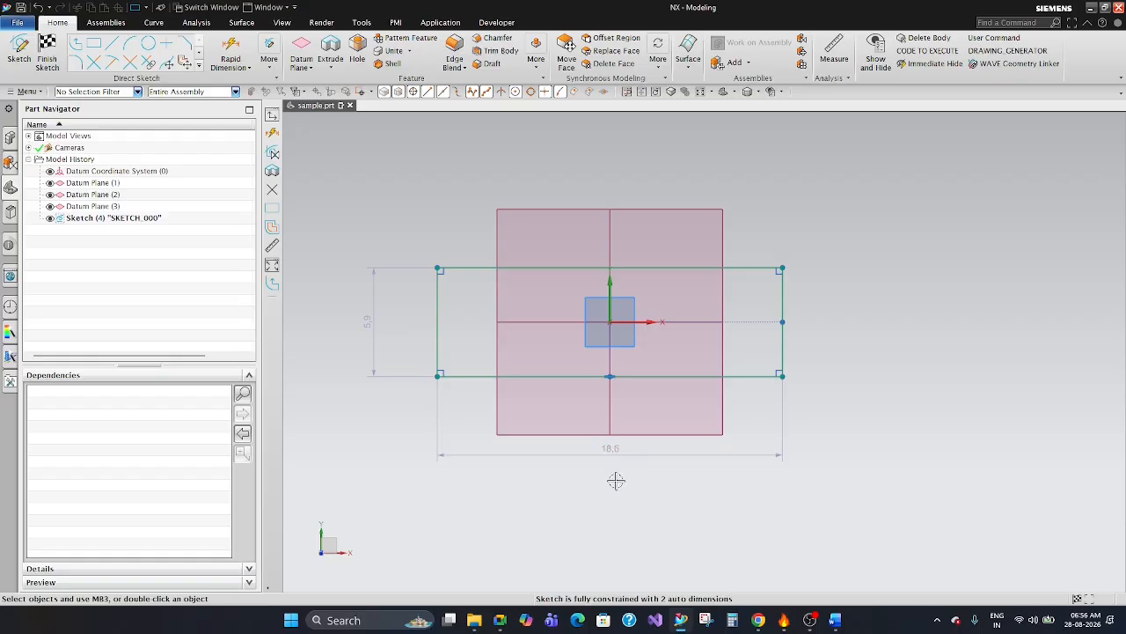
pyautogui.moveTo(611, 453); pyautogui.dragTo(618, 416)
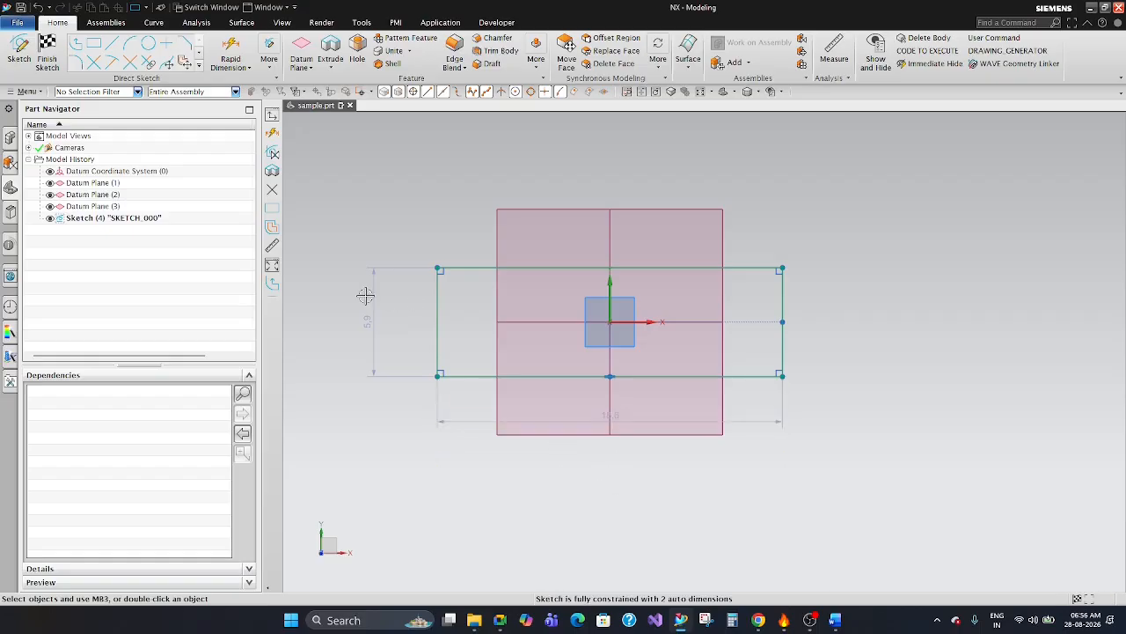
# Move the rectangle's height dimension closer to its left side and set the rectangle's width to 20 mm.
pyautogui.moveTo(370, 307); pyautogui.dragTo(395, 315)
pyautogui.doubleClick(616, 422)
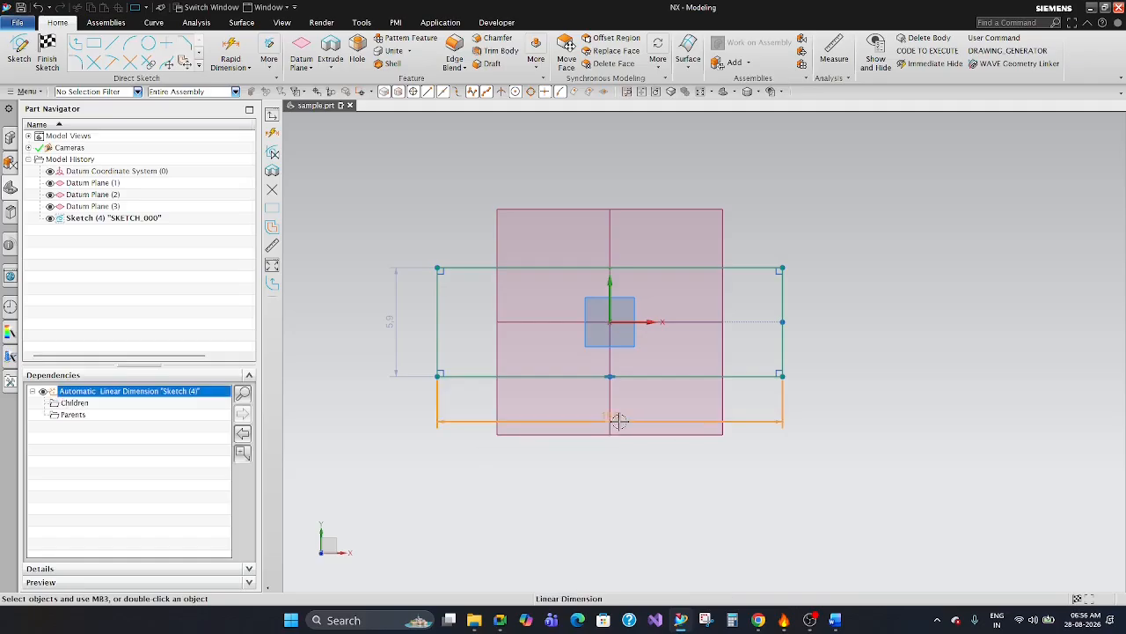
pyautogui.write('20')
pyautogui.press('Return')
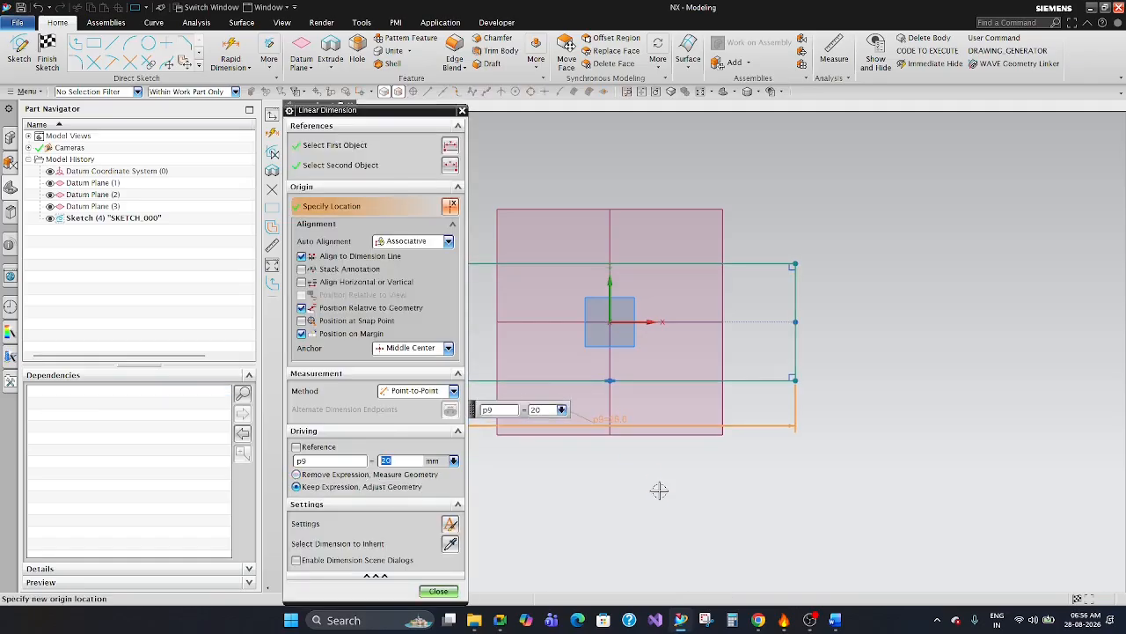
pyautogui.click(440, 596)
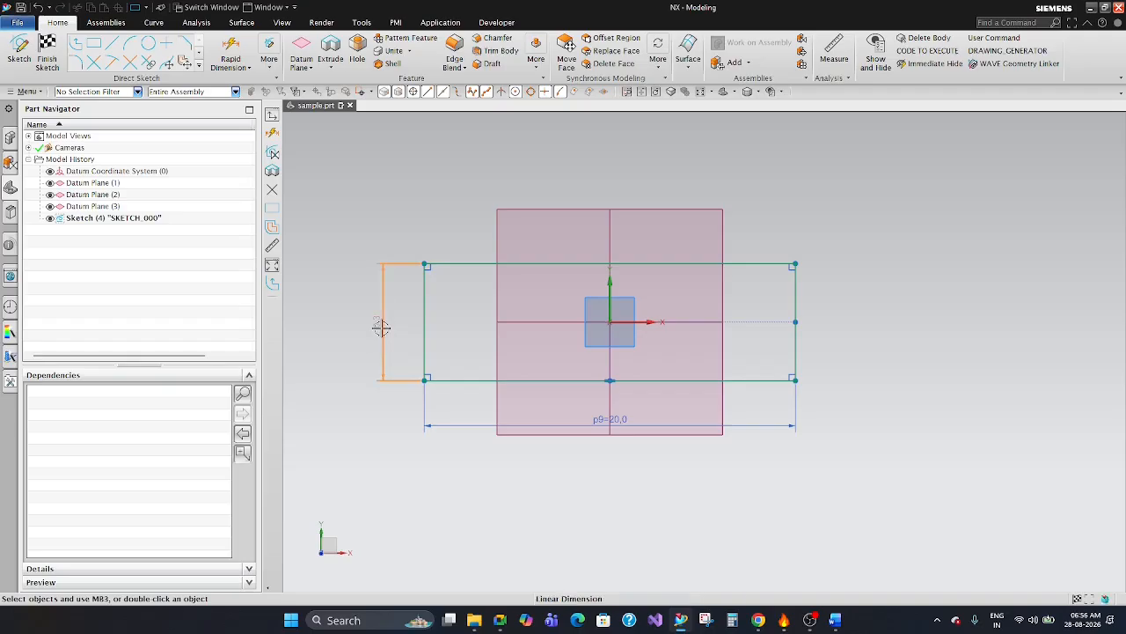
# Set the rectangle's height to 6 mm.
pyautogui.doubleClick(382, 328)
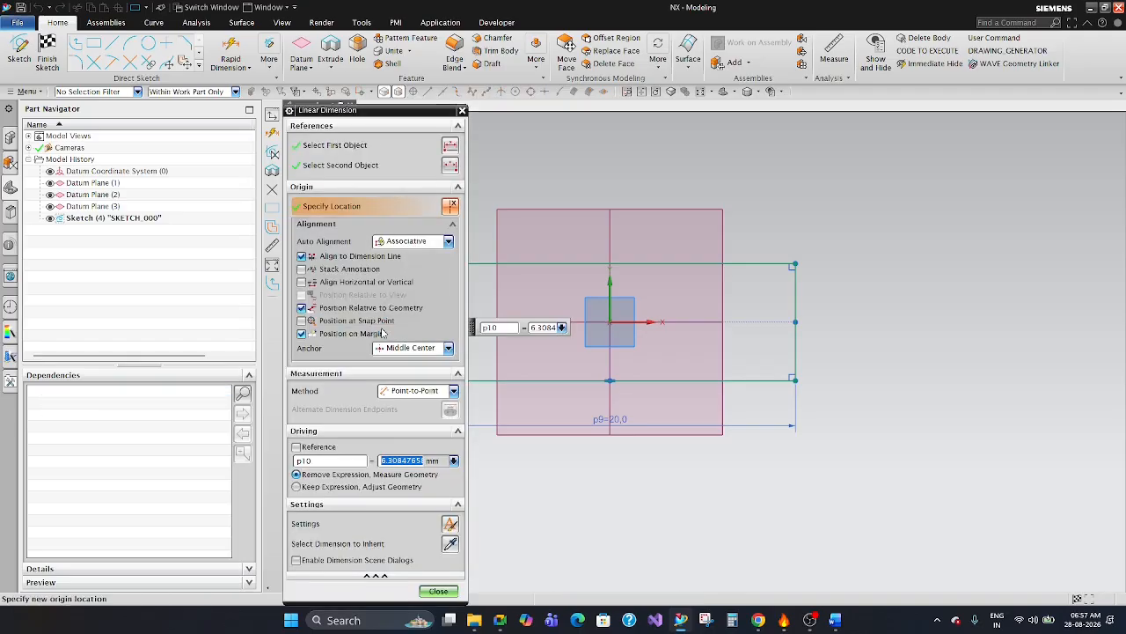
pyautogui.write('6')
pyautogui.press('Return')
pyautogui.click(438, 591)
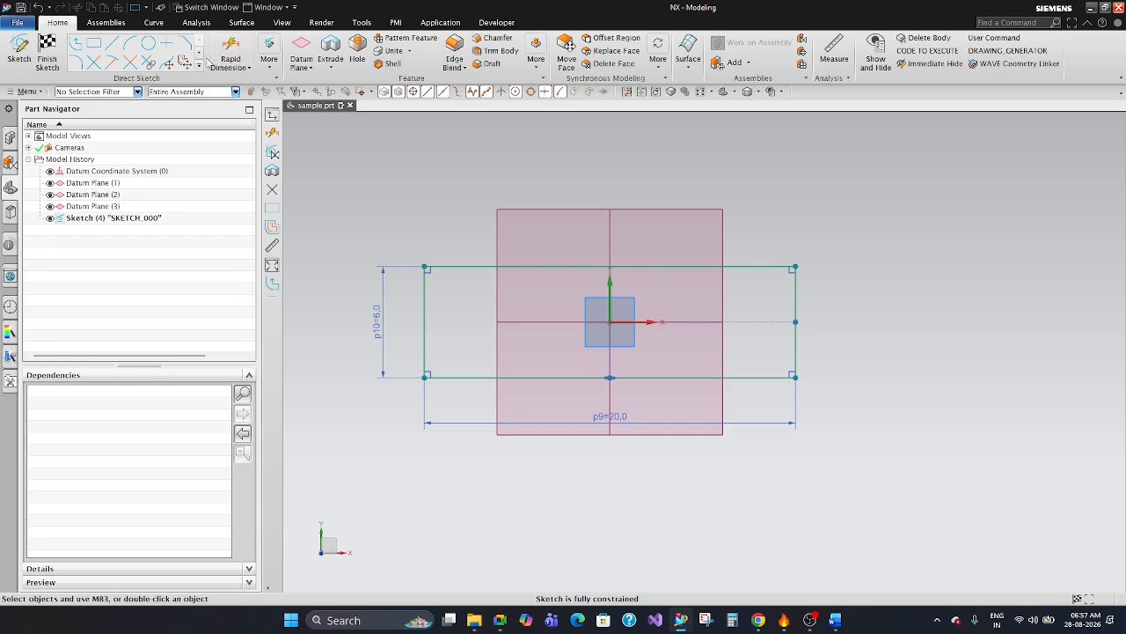
# Draw a six-sided polygon centred on the sketch origin with an inscribed radius of about 3.5 mm.
pyautogui.click(199, 67)
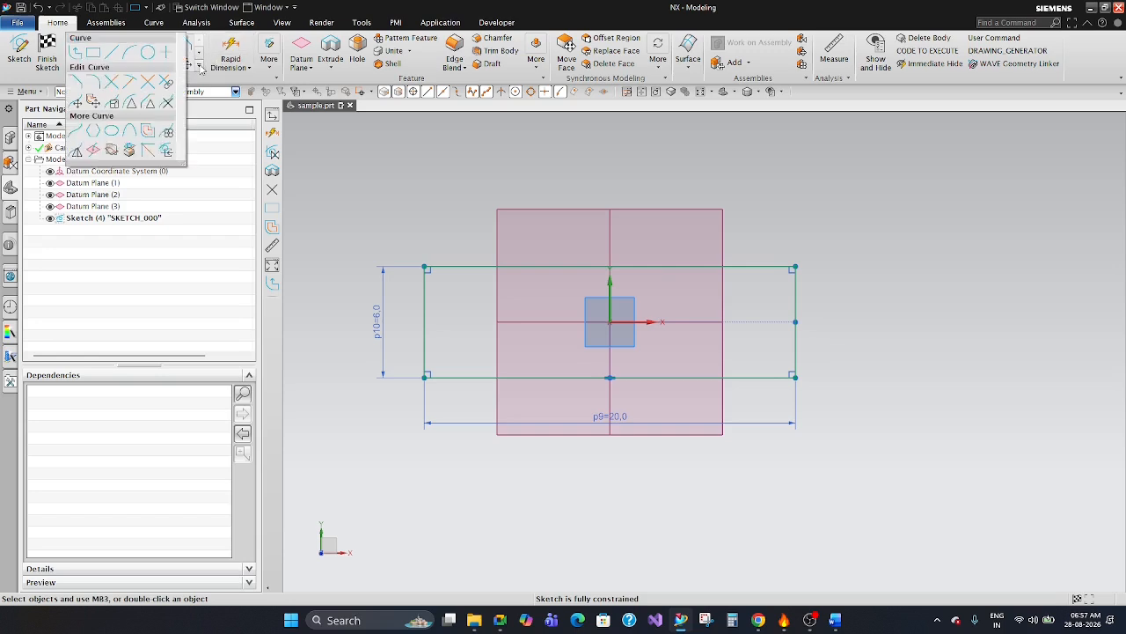
pyautogui.click(92, 130)
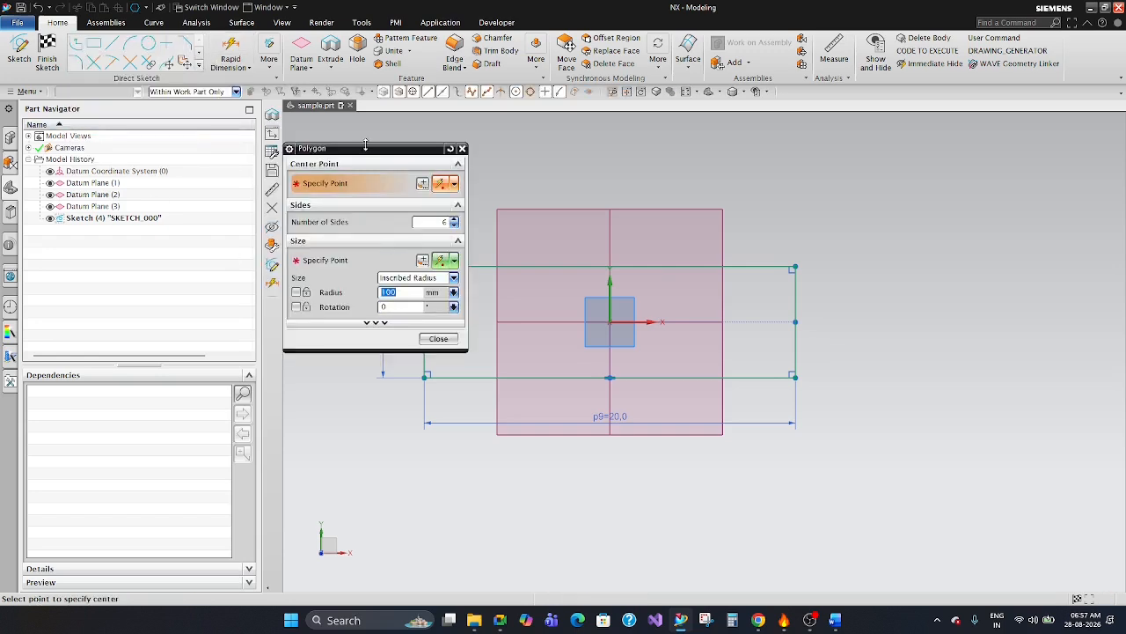
pyautogui.moveTo(366, 145); pyautogui.dragTo(288, 205)
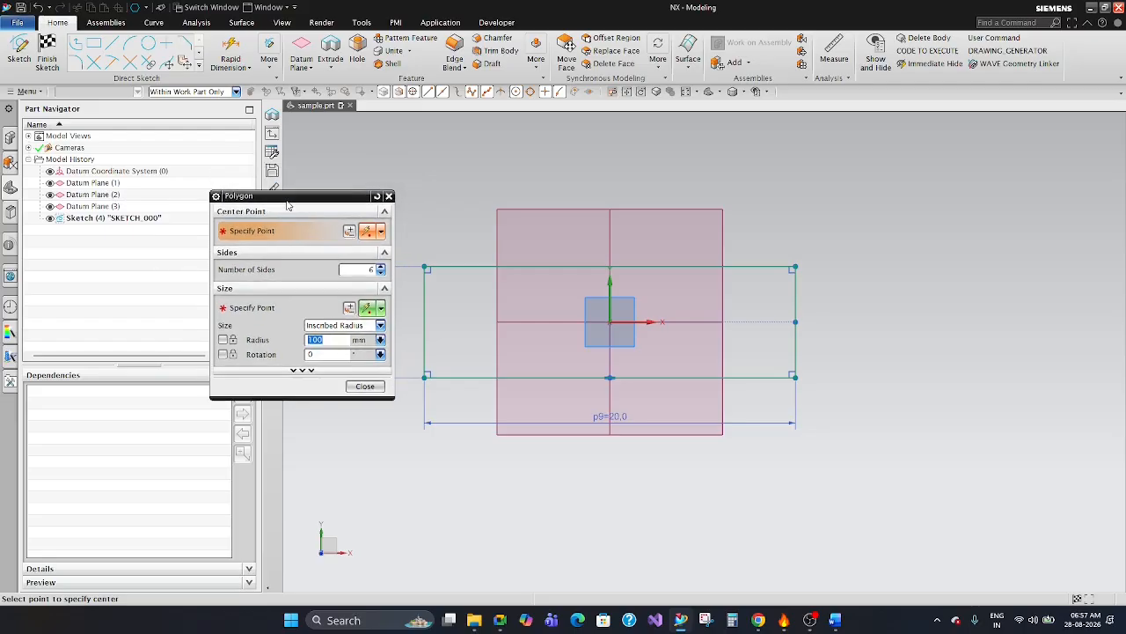
pyautogui.click(610, 321)
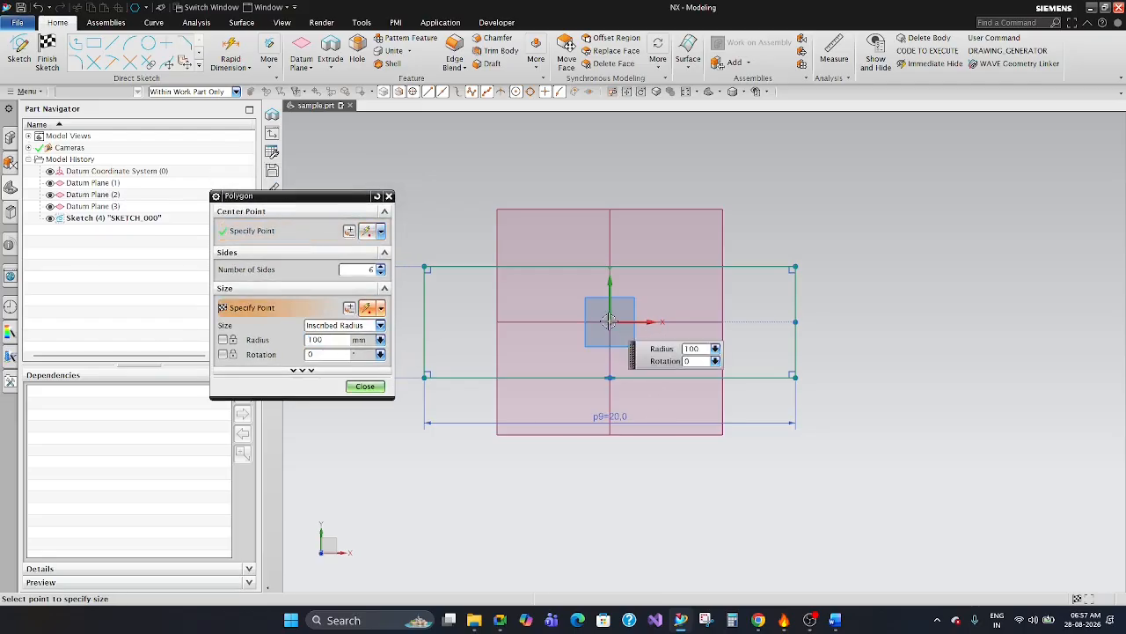
pyautogui.click(670, 323)
pyautogui.press('Escape')
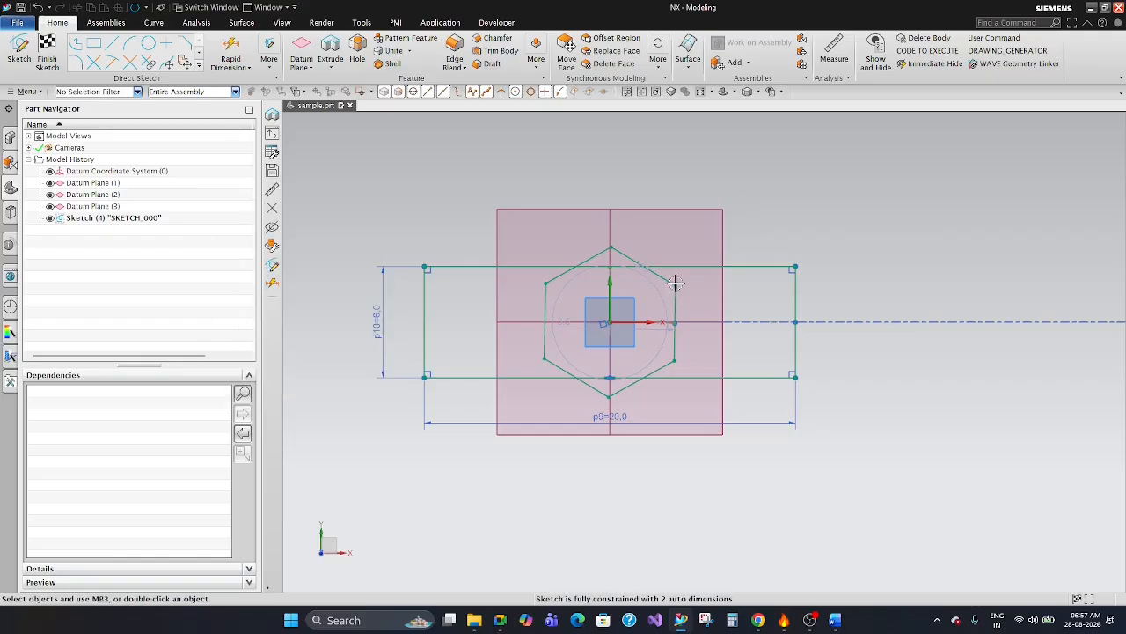
pyautogui.scroll(-2, 629, 315)
pyautogui.scroll(5, 613, 318)
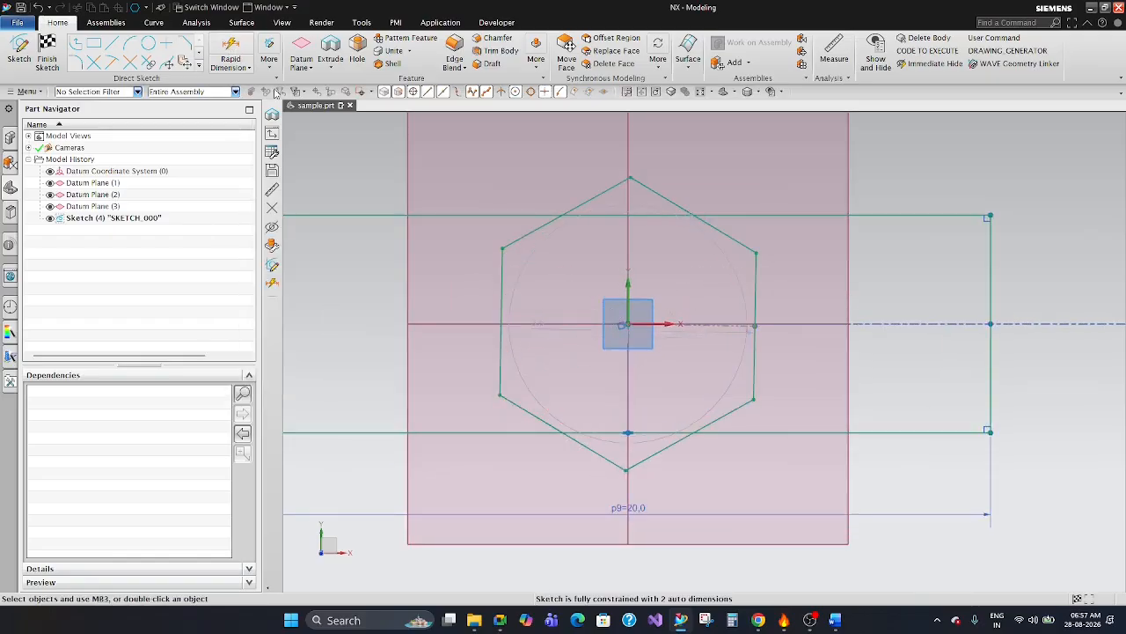
# Delete all six sides of the hexagon around the sketch origin, one line at a time.
pyautogui.scroll(-2, 536, 282)
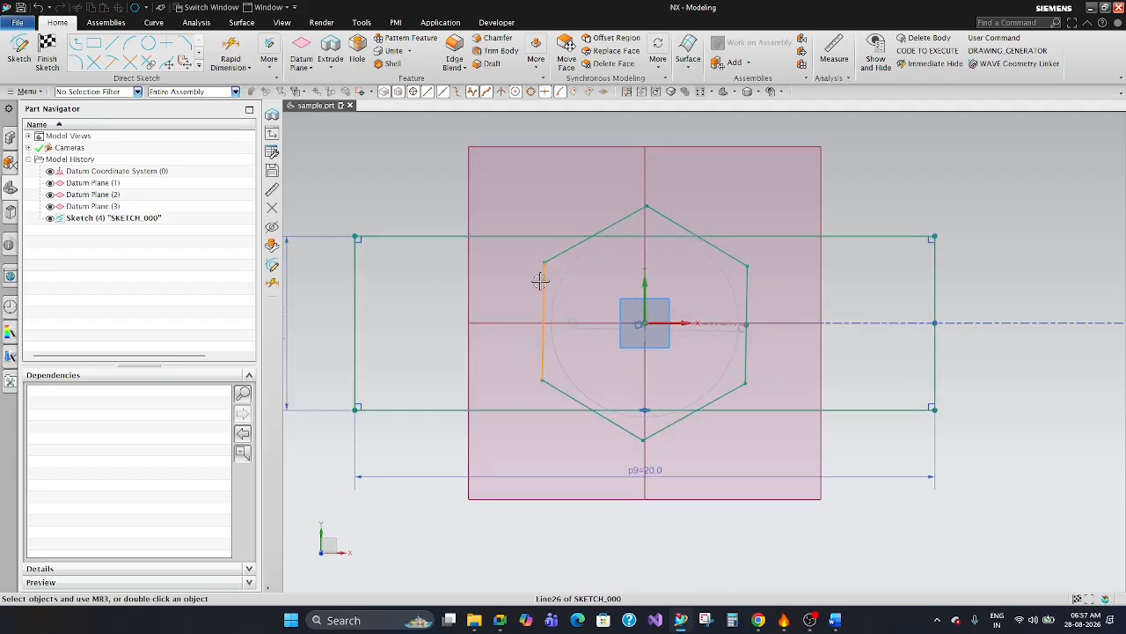
pyautogui.click(530, 307)
pyautogui.press('Delete')
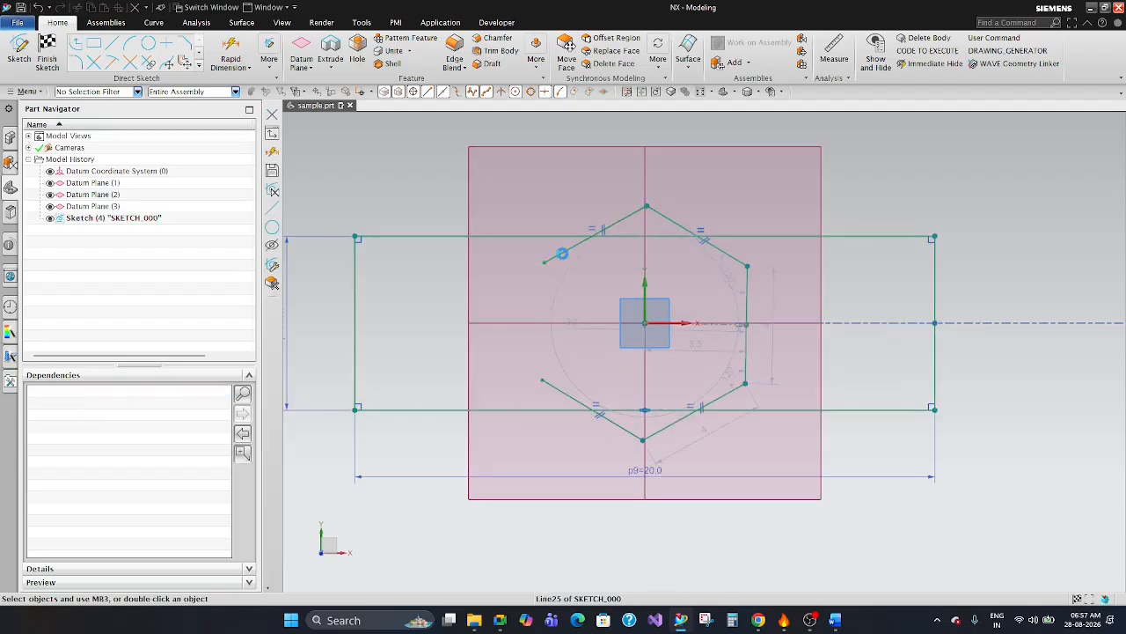
pyautogui.click(563, 251)
pyautogui.press('Delete')
pyautogui.click(661, 213)
pyautogui.press('Delete')
pyautogui.click(747, 286)
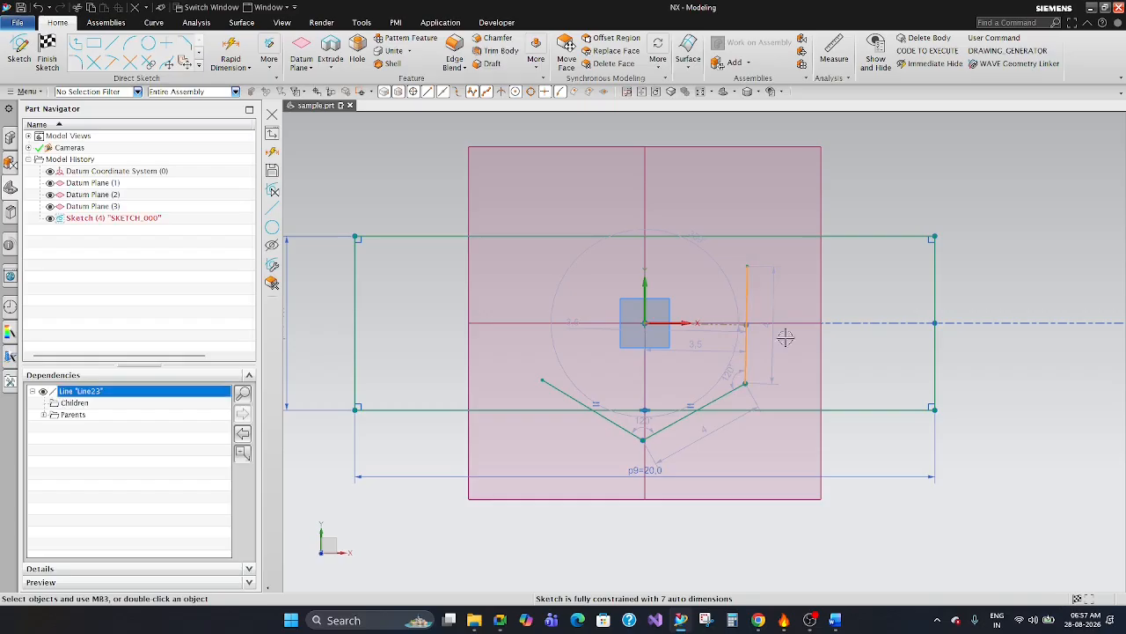
pyautogui.press('Delete')
pyautogui.click(735, 390)
pyautogui.press('Delete')
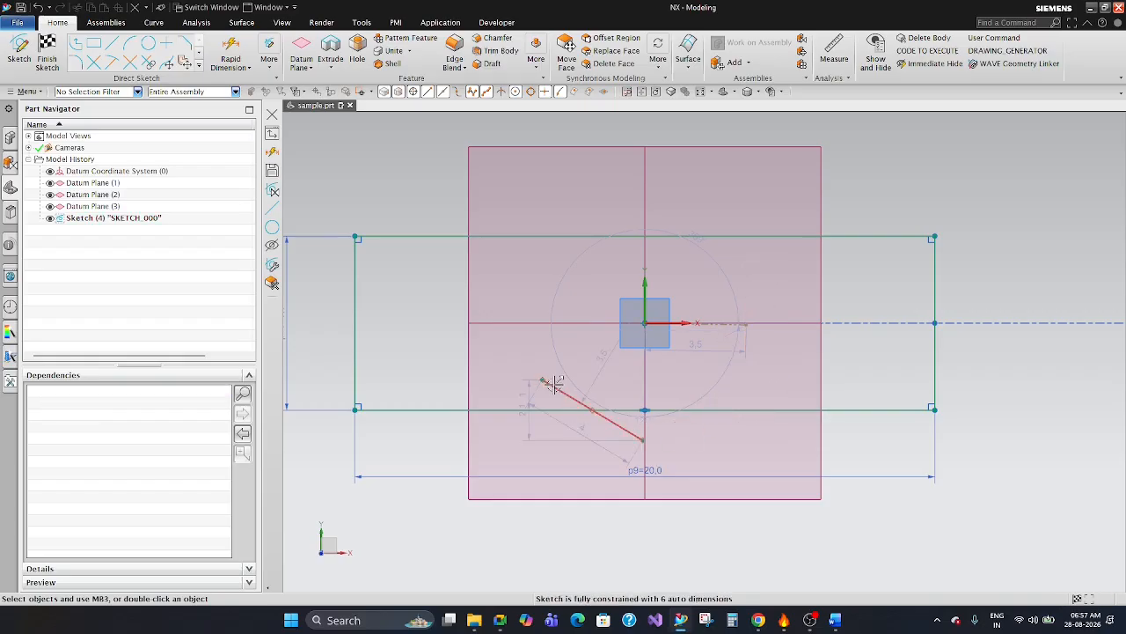
pyautogui.click(581, 403)
pyautogui.press('Delete')
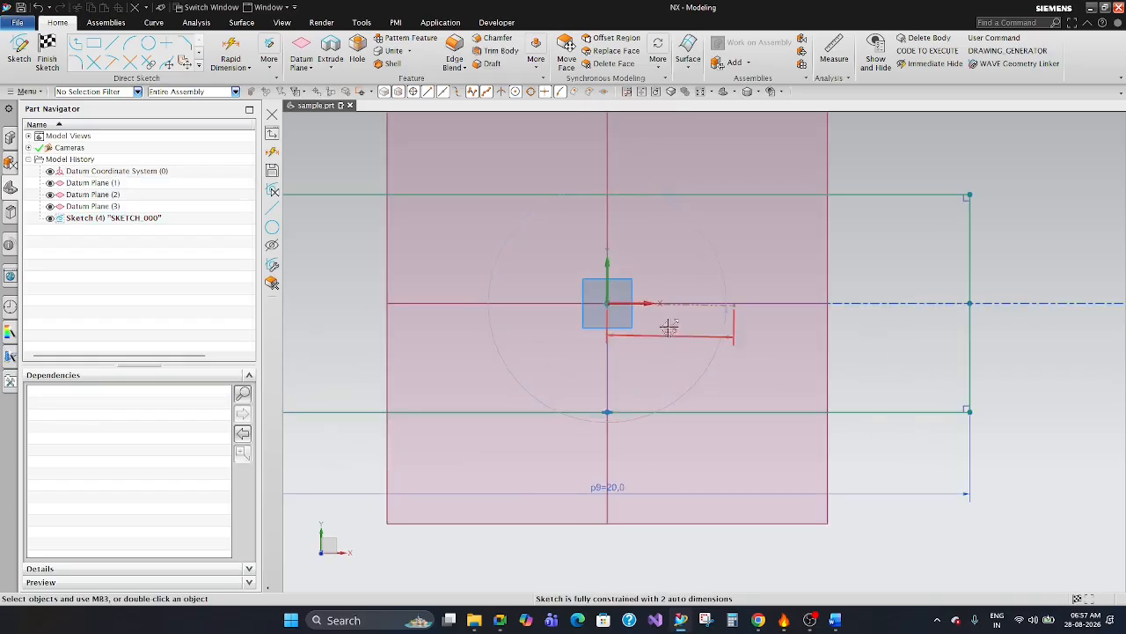
# Move the 6 mm height dimension closer to the rectangle's left side.
pyautogui.scroll(-3, 704, 374)
pyautogui.scroll(3, 716, 373)
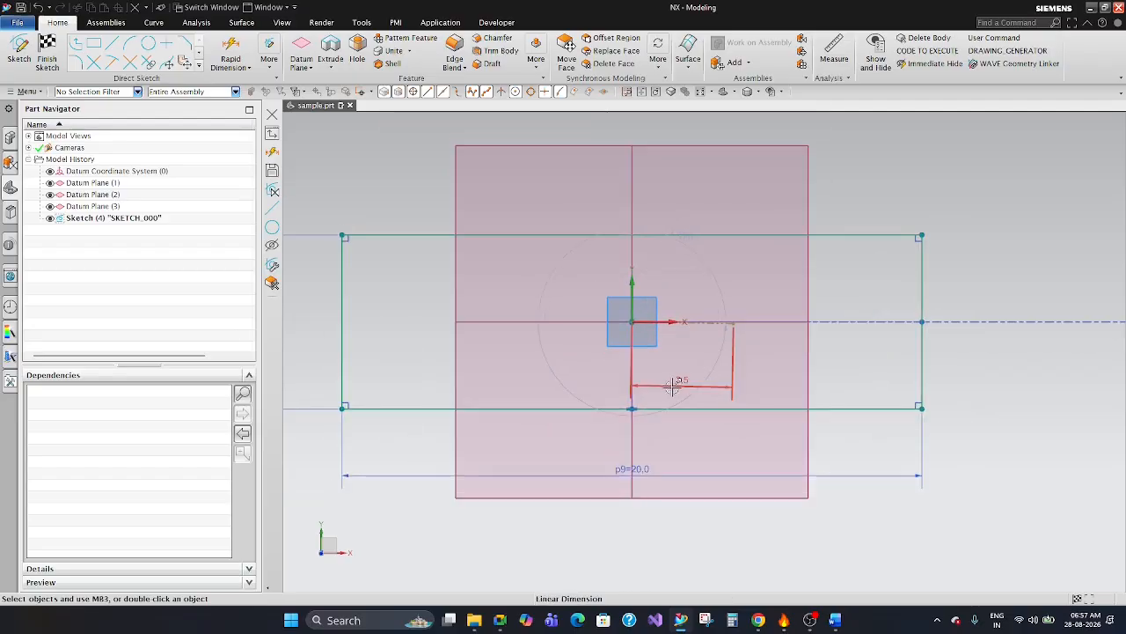
pyautogui.scroll(-3, 701, 337)
pyautogui.scroll(2, 550, 318)
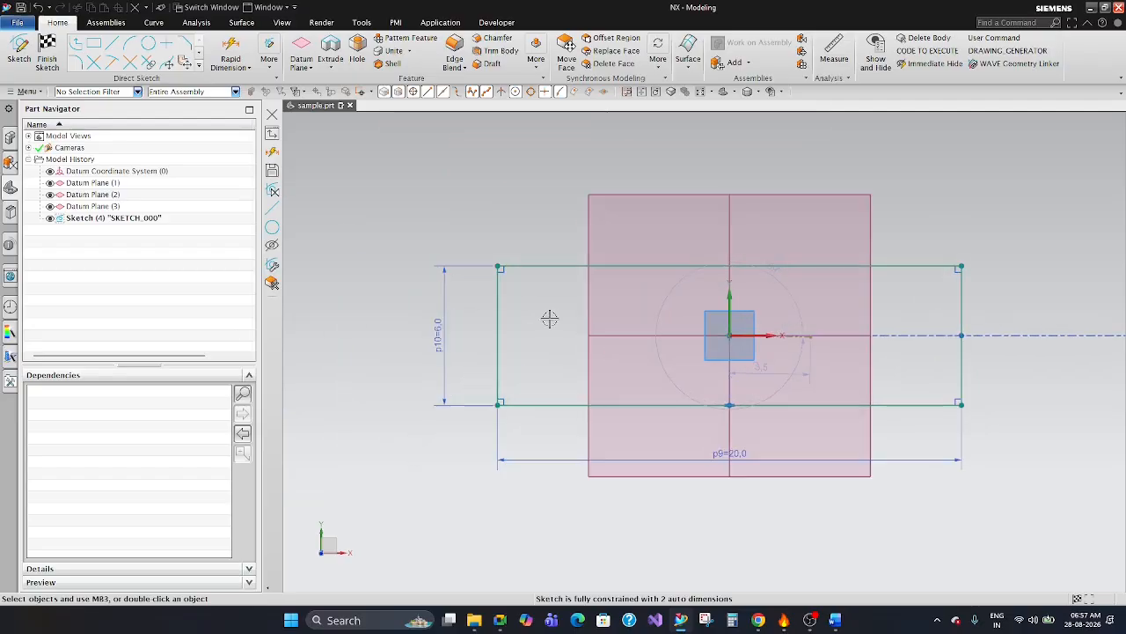
pyautogui.scroll(2, 459, 320)
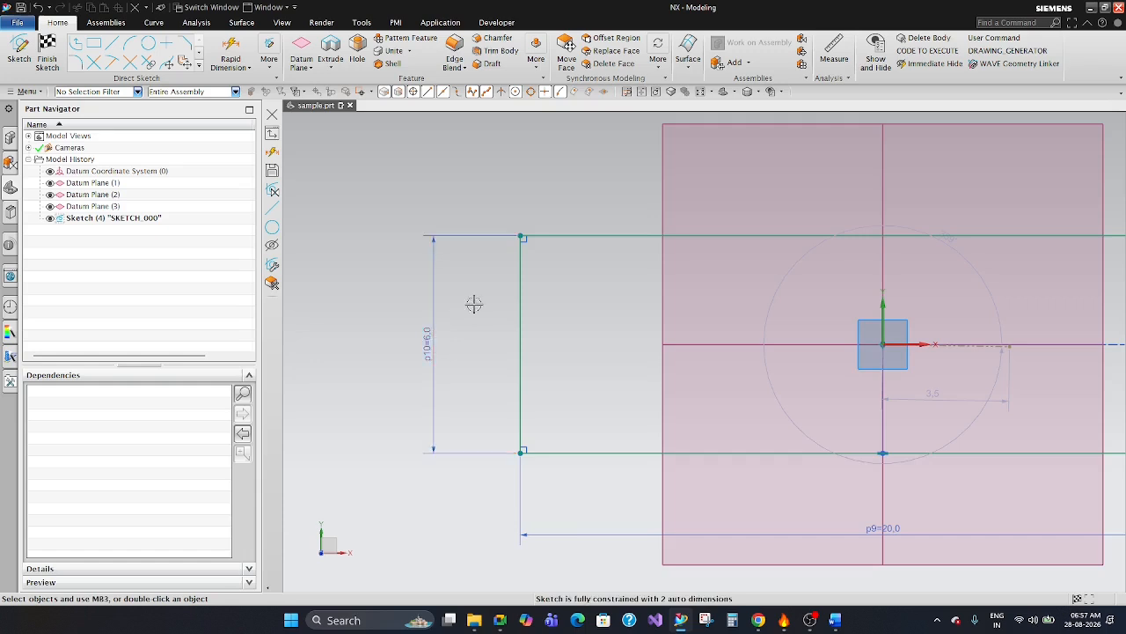
pyautogui.scroll(-2, 463, 334)
pyautogui.scroll(2, 457, 329)
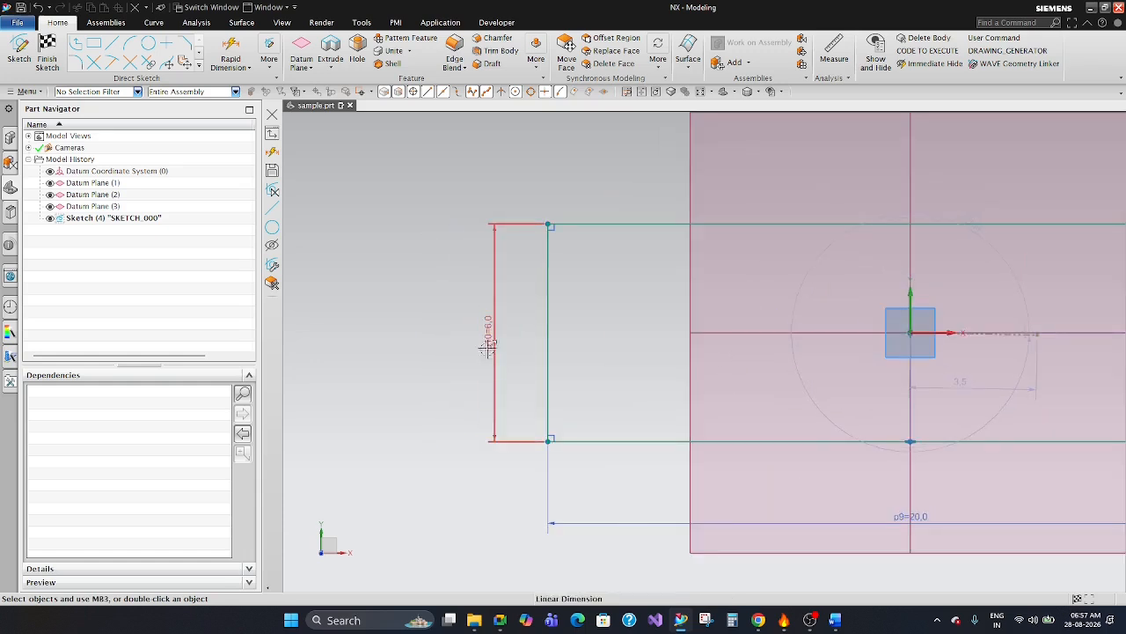
pyautogui.moveTo(438, 329)
pyautogui.mouseDown()
pyautogui.moveTo(452, 294)
pyautogui.moveTo(498, 291)
pyautogui.mouseUp()
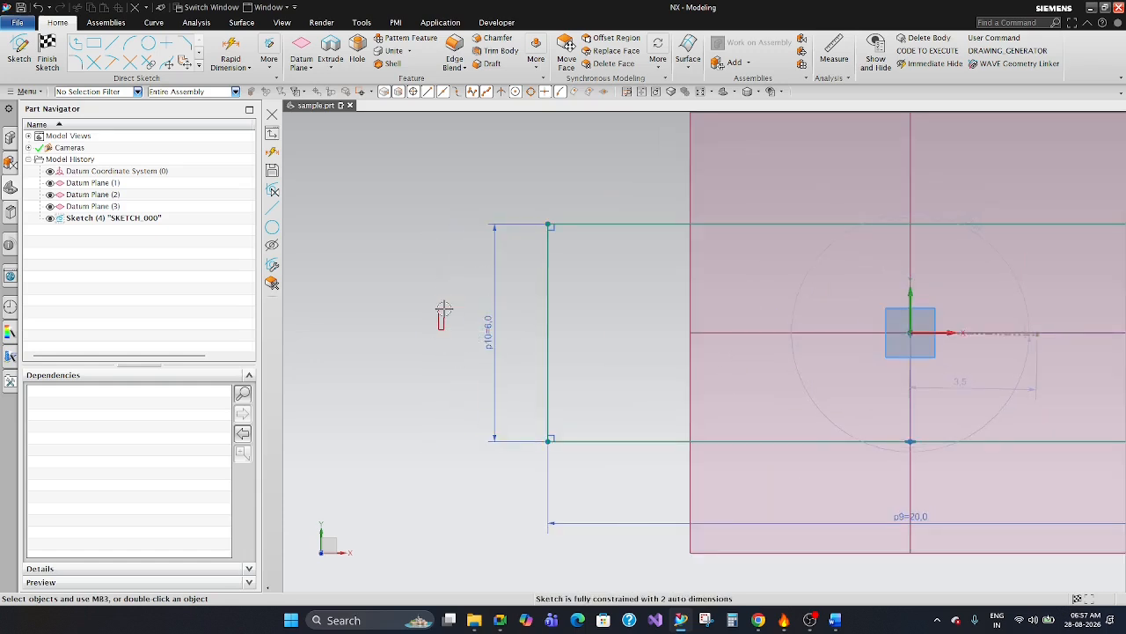
pyautogui.scroll(-2, 465, 338)
pyautogui.scroll(4, 713, 418)
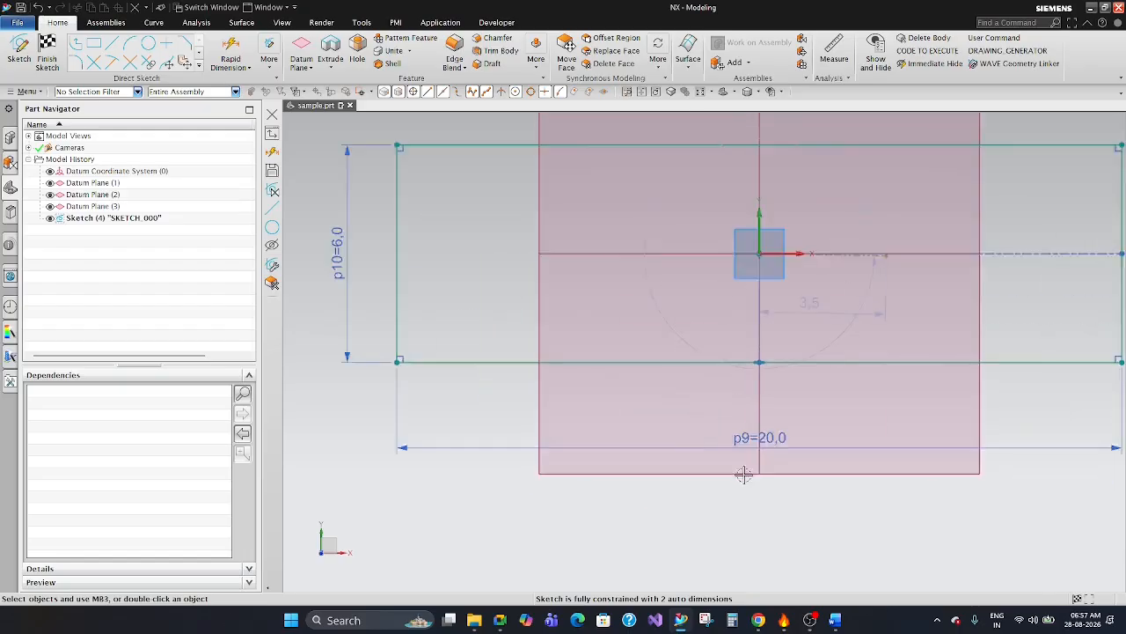
# Move the 20 mm width dimension up, closer to the rectangle's bottom edge.
pyautogui.scroll(3, 729, 427)
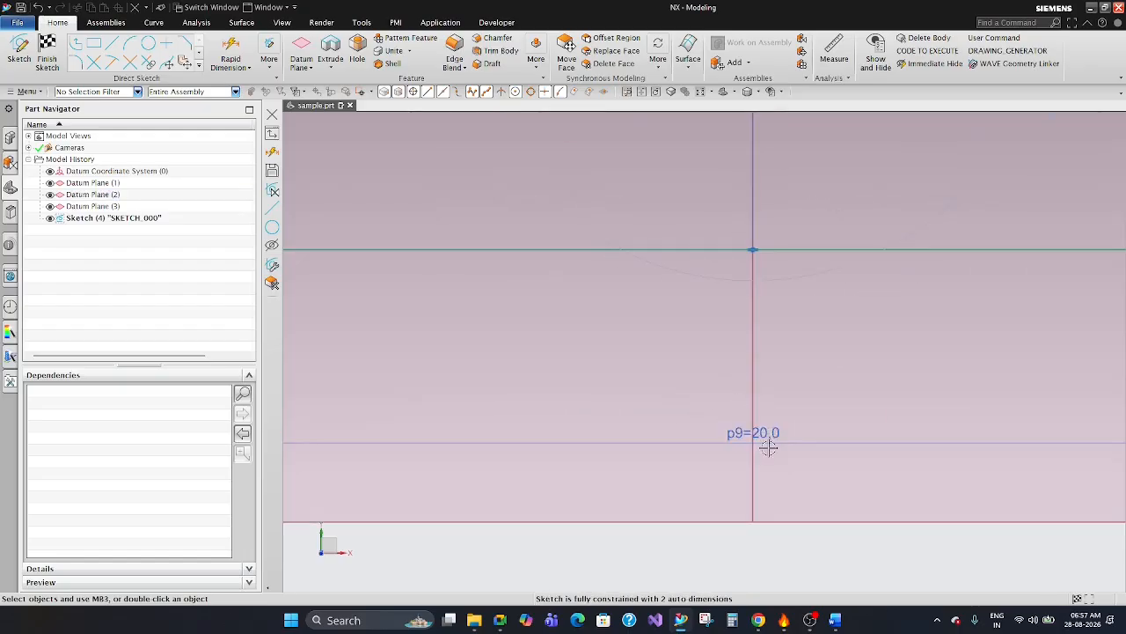
pyautogui.moveTo(762, 434); pyautogui.dragTo(766, 327)
pyautogui.scroll(-3, 694, 428)
pyautogui.scroll(1, 674, 382)
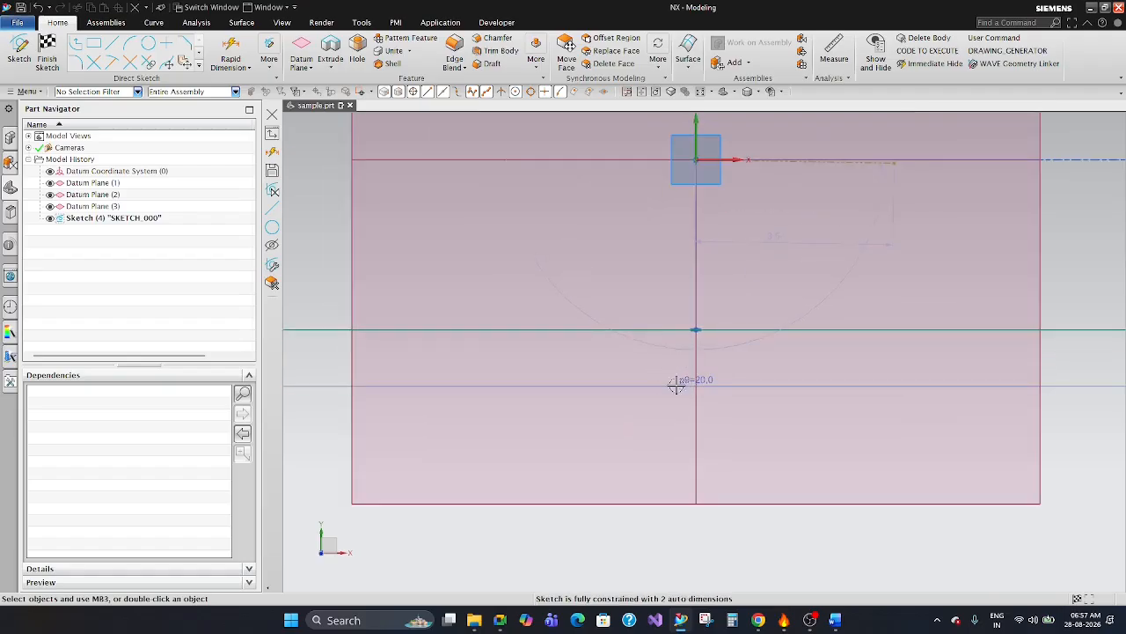
pyautogui.scroll(-4, 725, 413)
pyautogui.scroll(3, 457, 326)
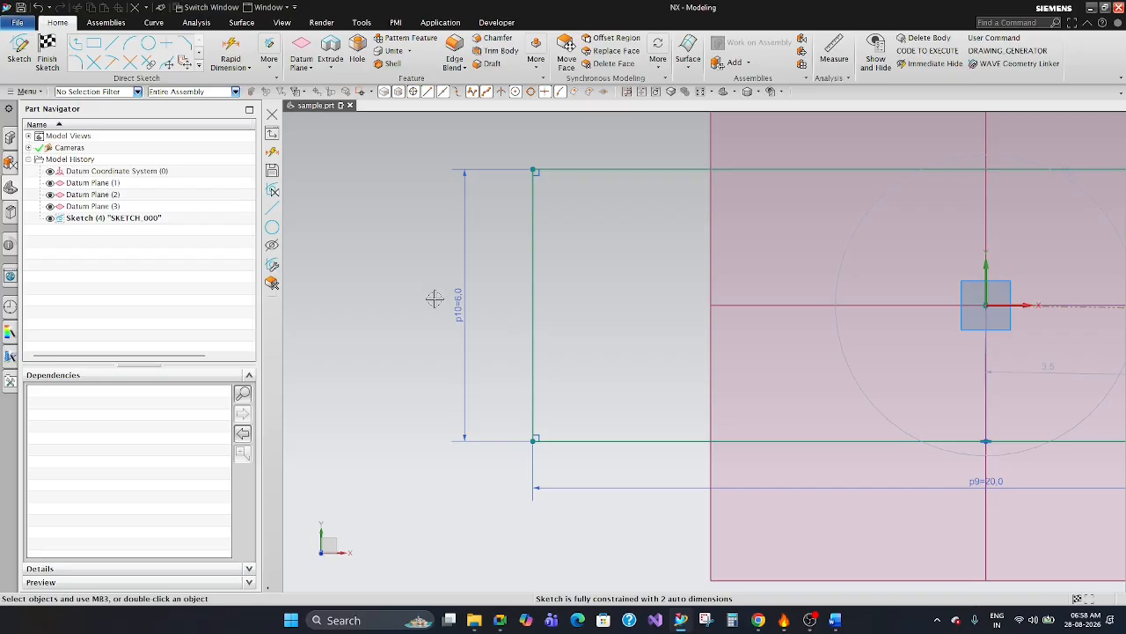
# Place the 20 mm width dimension farther below the rectangle and tighten the angular dimension's arc around the origin.
pyautogui.scroll(-3, 462, 340)
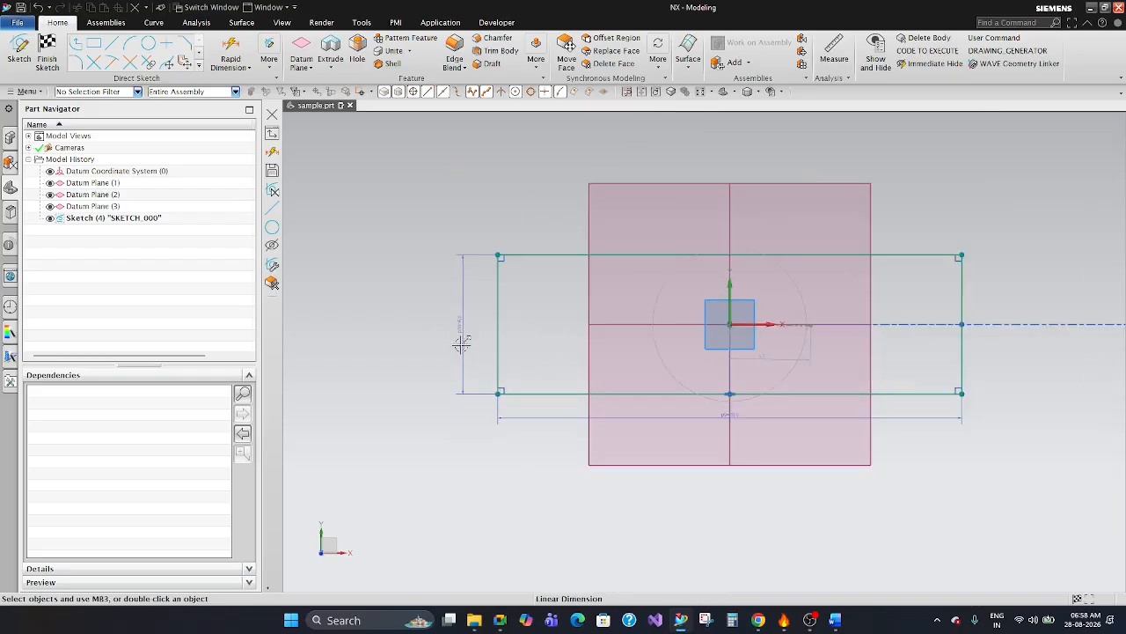
pyautogui.scroll(2, 618, 314)
pyautogui.scroll(-1, 620, 317)
pyautogui.scroll(2, 774, 440)
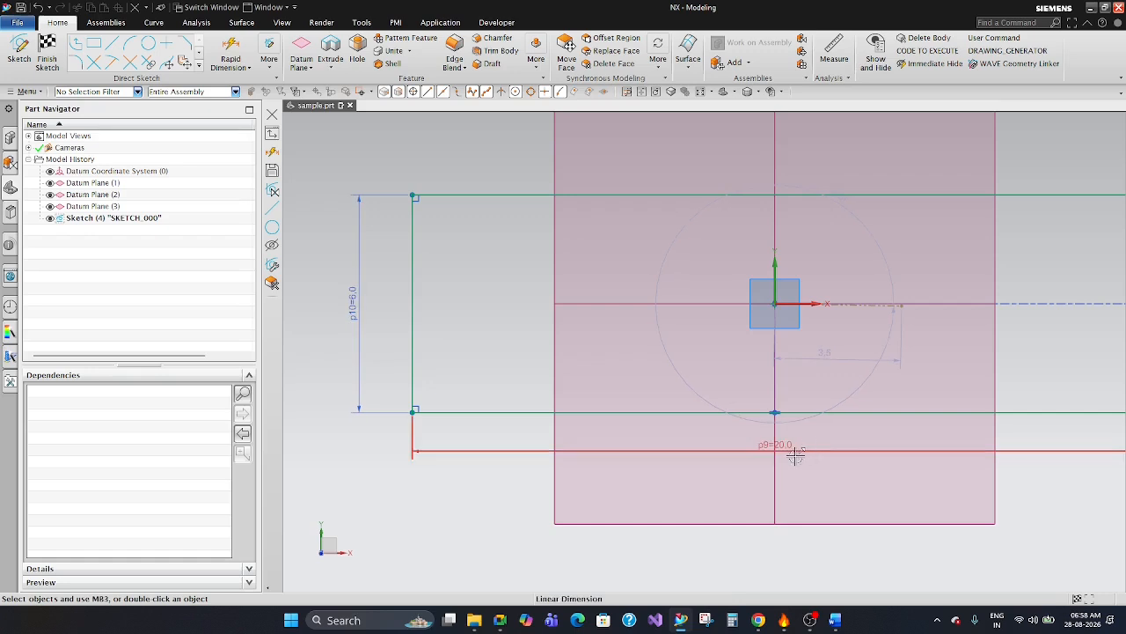
pyautogui.scroll(-4, 694, 411)
pyautogui.scroll(2, 860, 334)
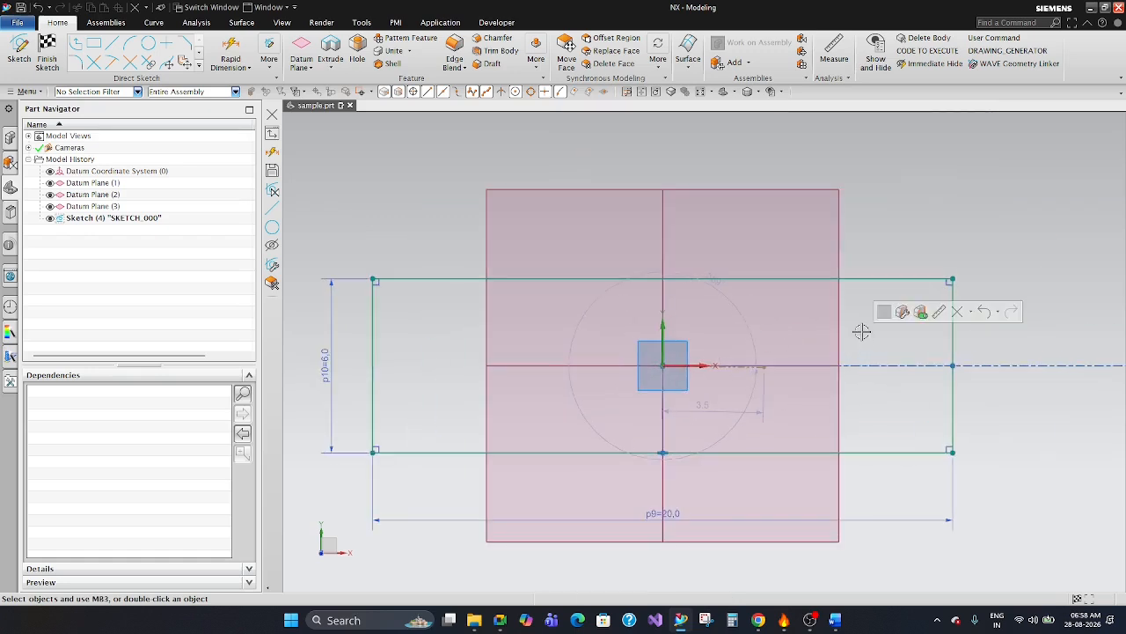
pyautogui.moveTo(715, 290); pyautogui.dragTo(715, 323)
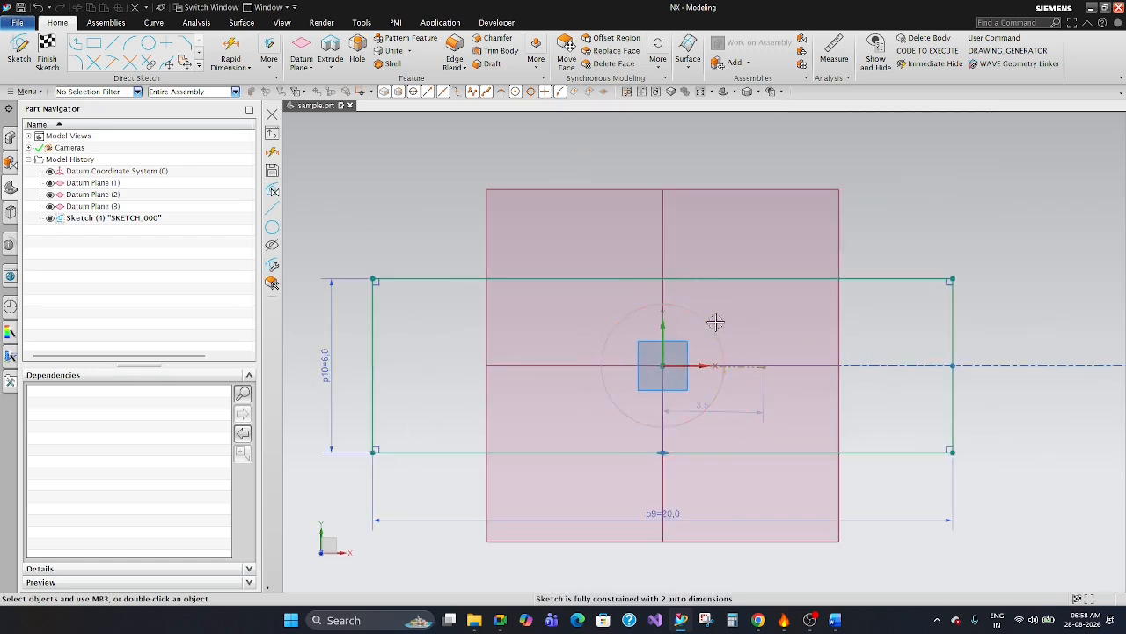
pyautogui.click(879, 318)
pyautogui.scroll(-1, 608, 337)
pyautogui.scroll(2, 382, 372)
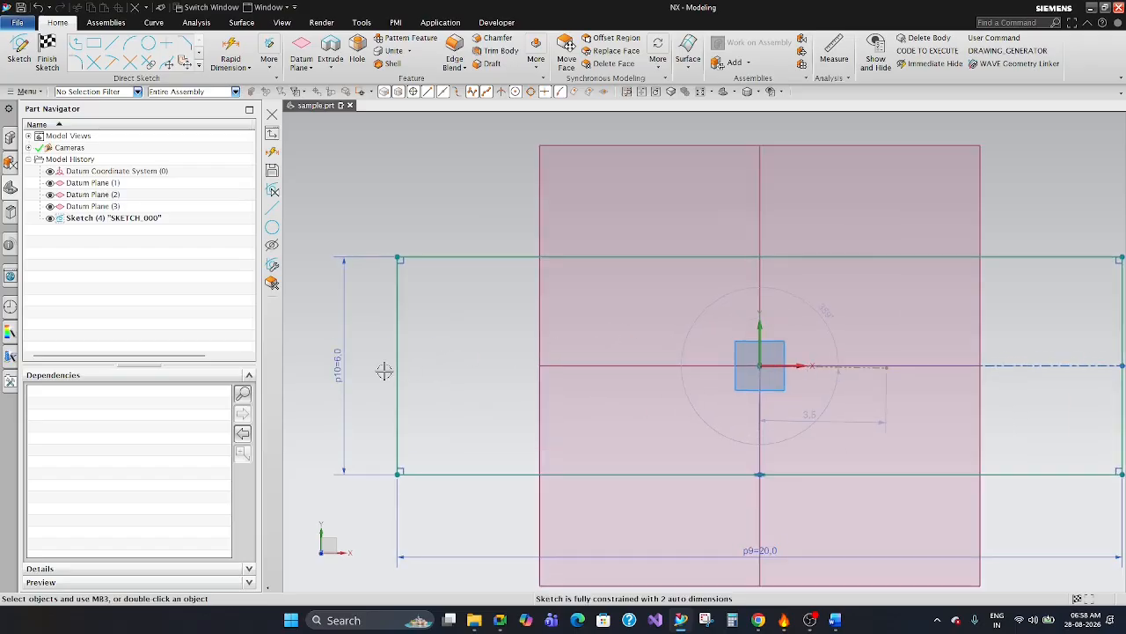
# Shift the 20 mm width dimension slightly back towards the rectangle's bottom edge.
pyautogui.scroll(-1, 506, 313)
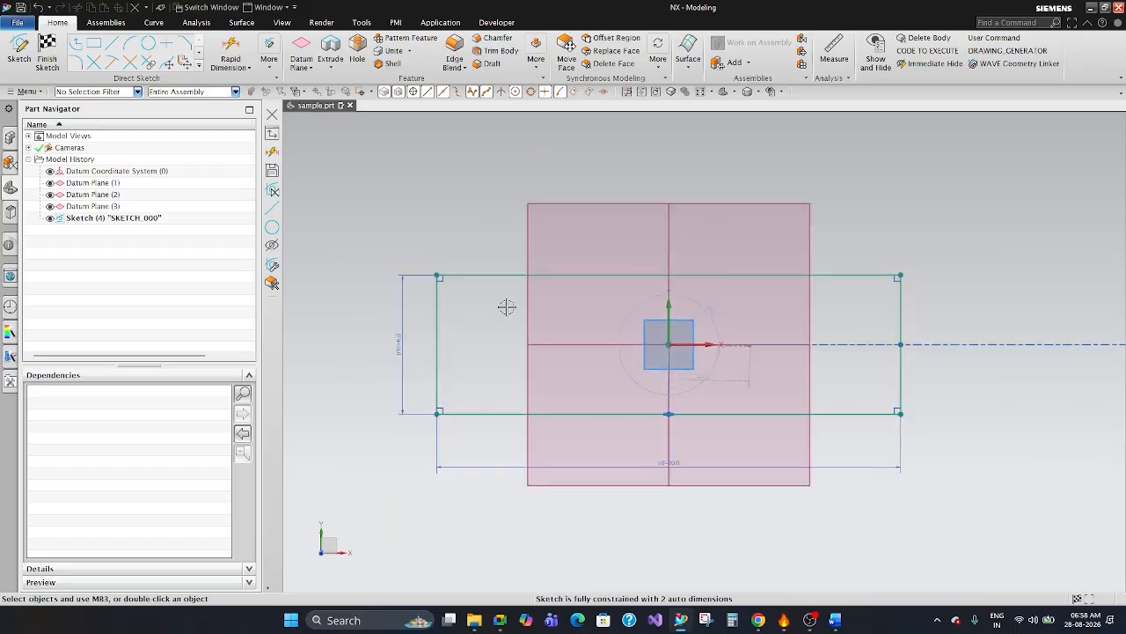
pyautogui.scroll(1, 598, 404)
pyautogui.moveTo(678, 451); pyautogui.dragTo(693, 426)
pyautogui.scroll(-2, 920, 415)
pyautogui.scroll(2, 837, 410)
pyautogui.scroll(-2, 689, 501)
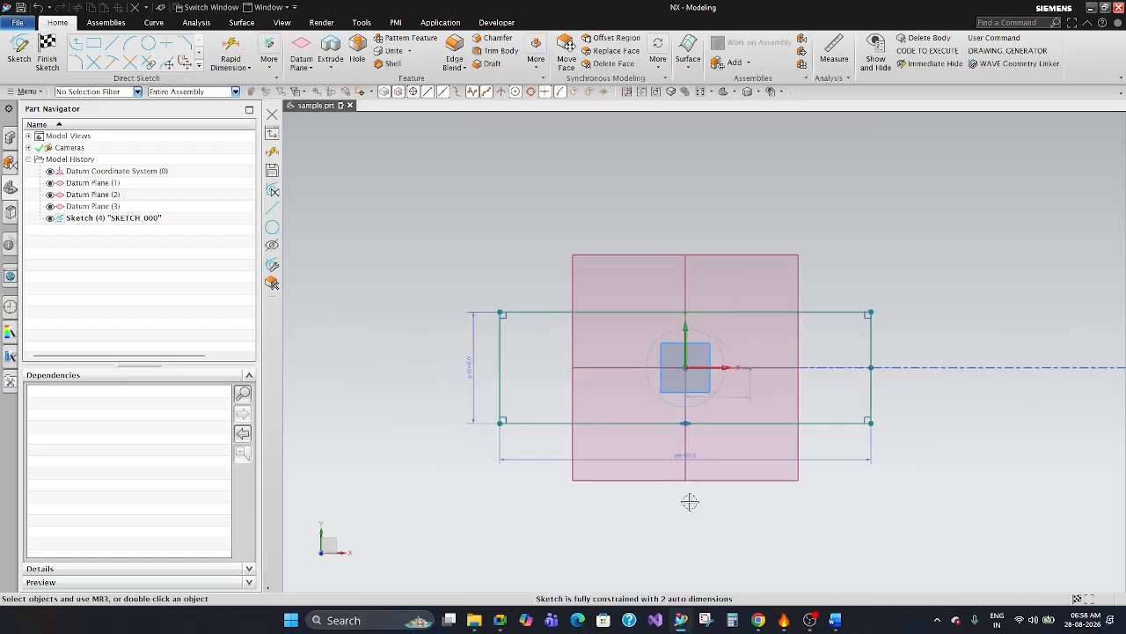
pyautogui.scroll(2, 489, 357)
# Delete all four sides of the 20 by 6 mm rectangle from the sketch.
pyautogui.click(490, 348)
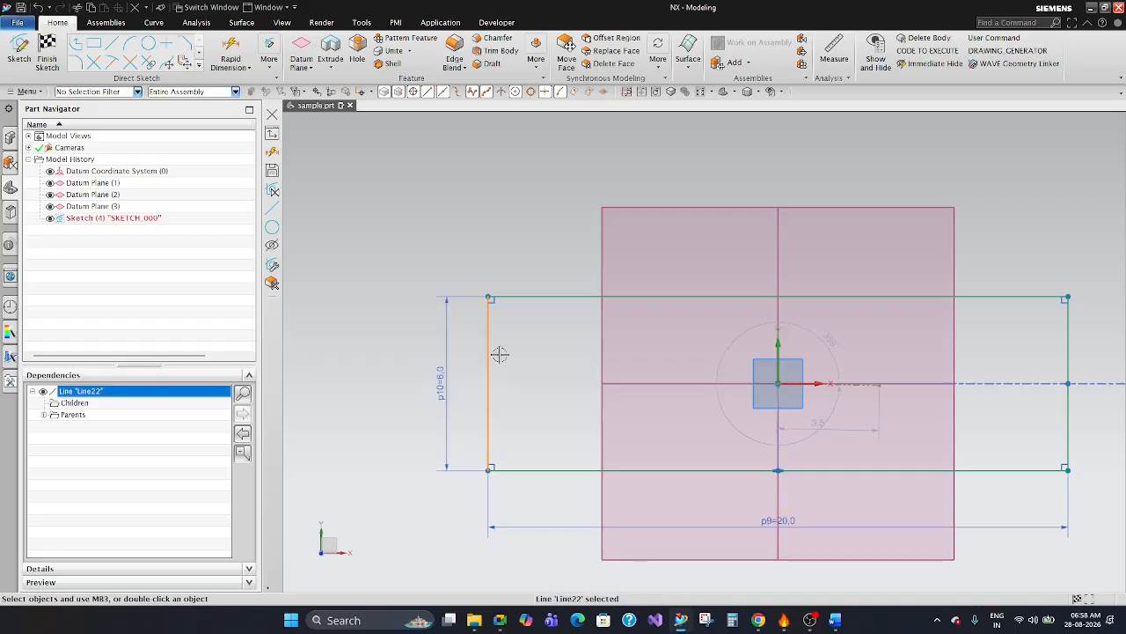
pyautogui.press('Delete')
pyautogui.click(510, 296)
pyautogui.press('Delete')
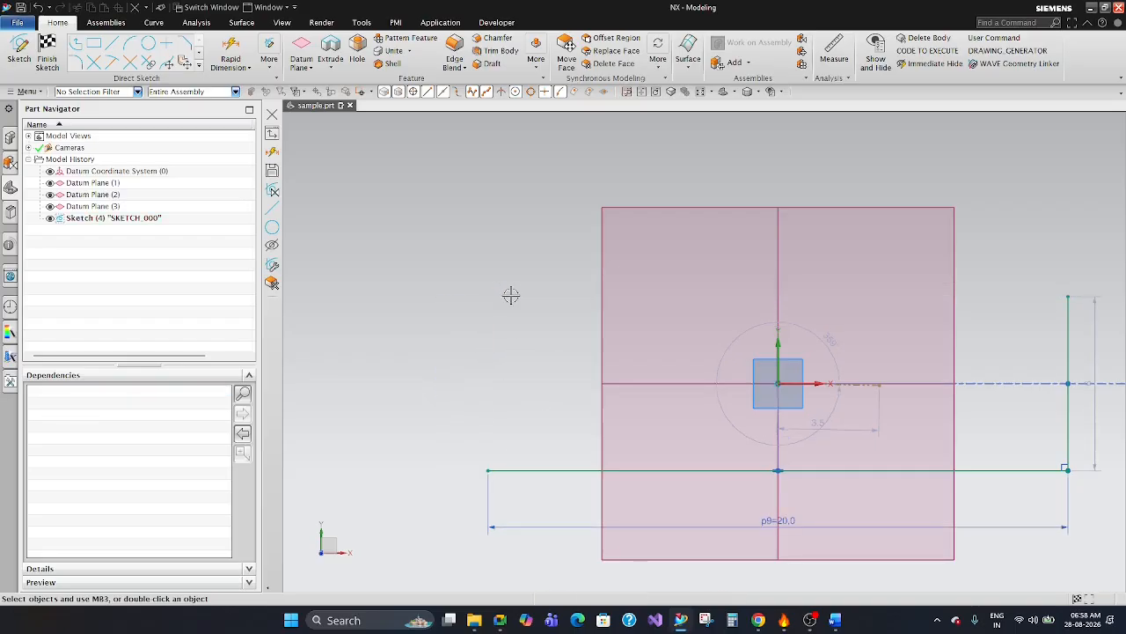
pyautogui.scroll(-2, 510, 296)
pyautogui.scroll(3, 860, 323)
pyautogui.click(879, 299)
pyautogui.press('Delete')
pyautogui.scroll(-1, 918, 269)
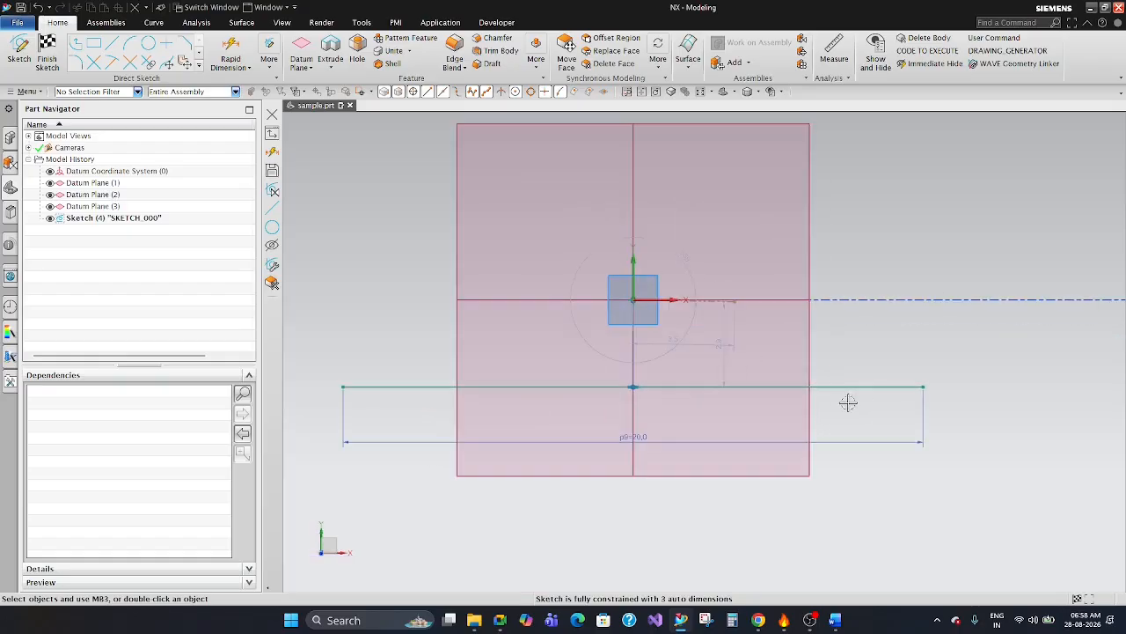
pyautogui.click(842, 384)
pyautogui.press('Delete')
# Try to delete the remaining 3.5 linear dimension and the angular dimension around the origin.
pyautogui.click(675, 343)
pyautogui.press('Delete')
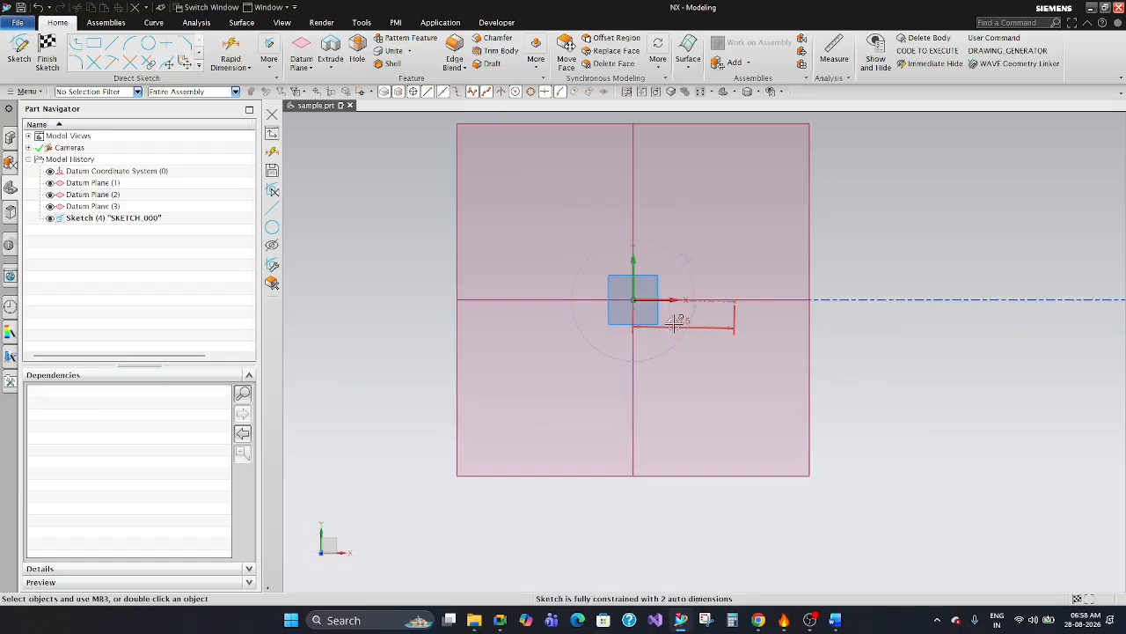
pyautogui.click(688, 325)
pyautogui.press('Delete')
pyautogui.click(683, 265)
pyautogui.press('Delete')
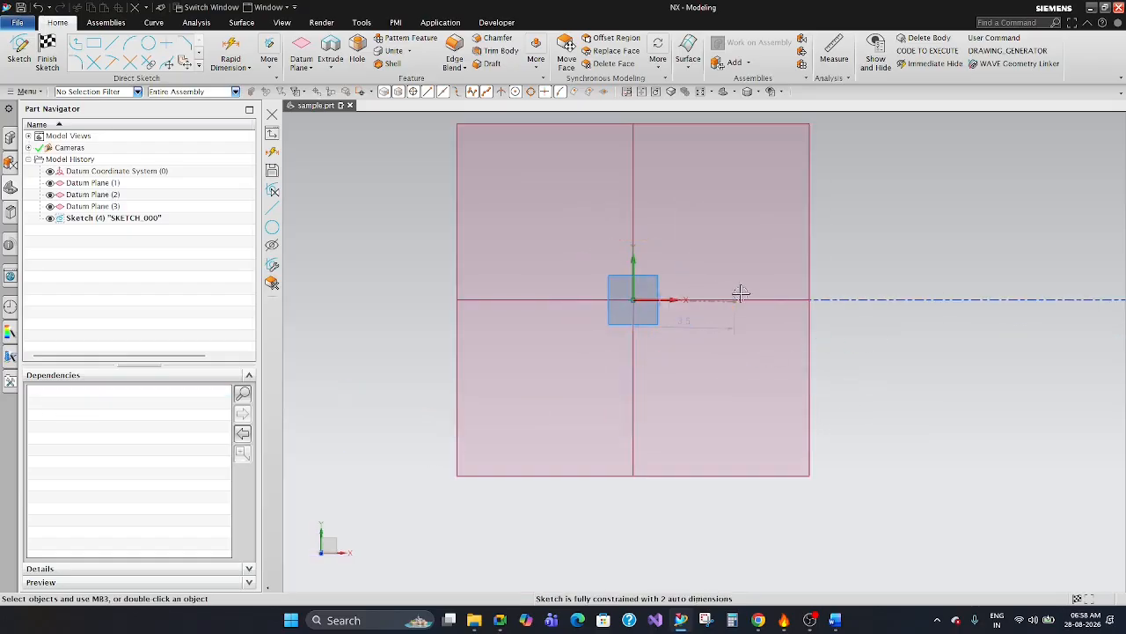
pyautogui.click(677, 326)
pyautogui.press('Delete')
pyautogui.scroll(5, 652, 311)
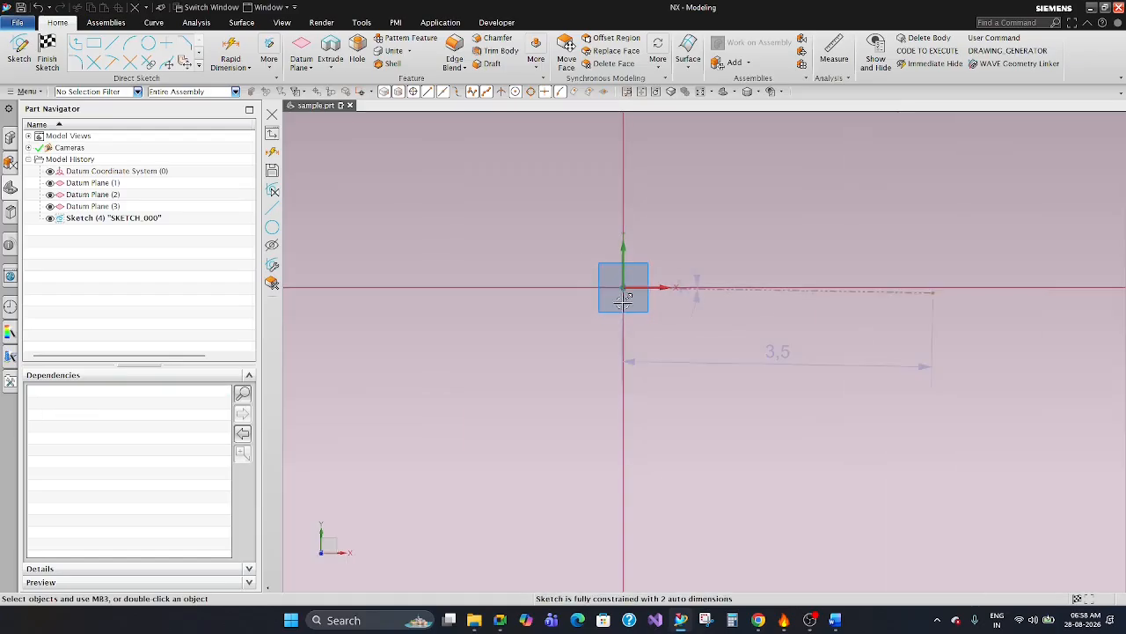
pyautogui.moveTo(579, 258); pyautogui.dragTo(670, 348)
pyautogui.press('Delete')
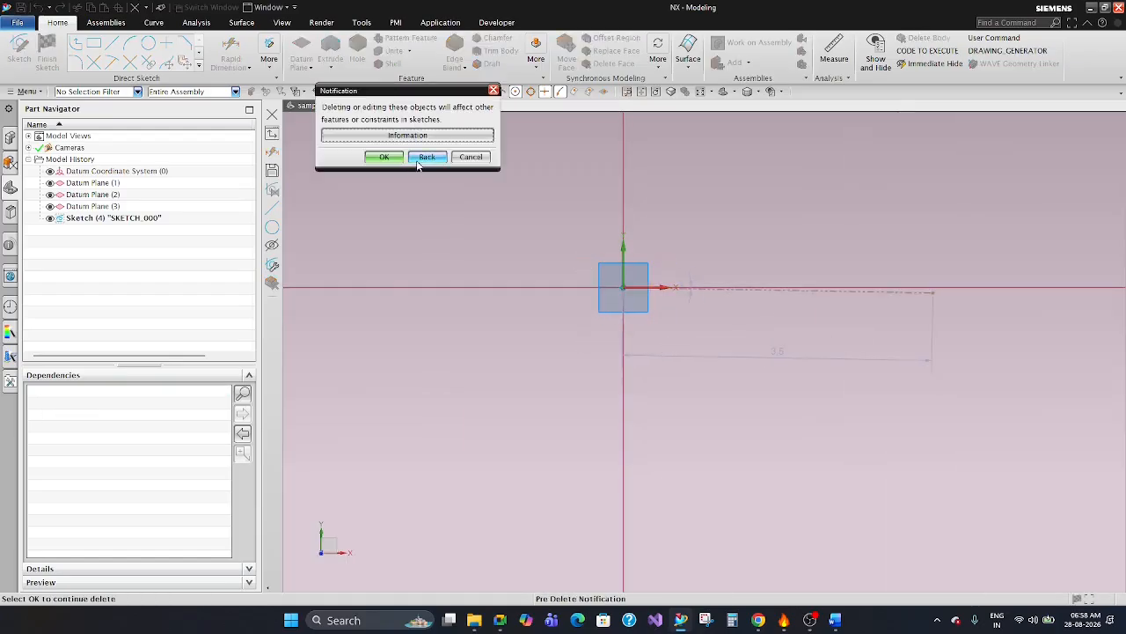
pyautogui.click(427, 157)
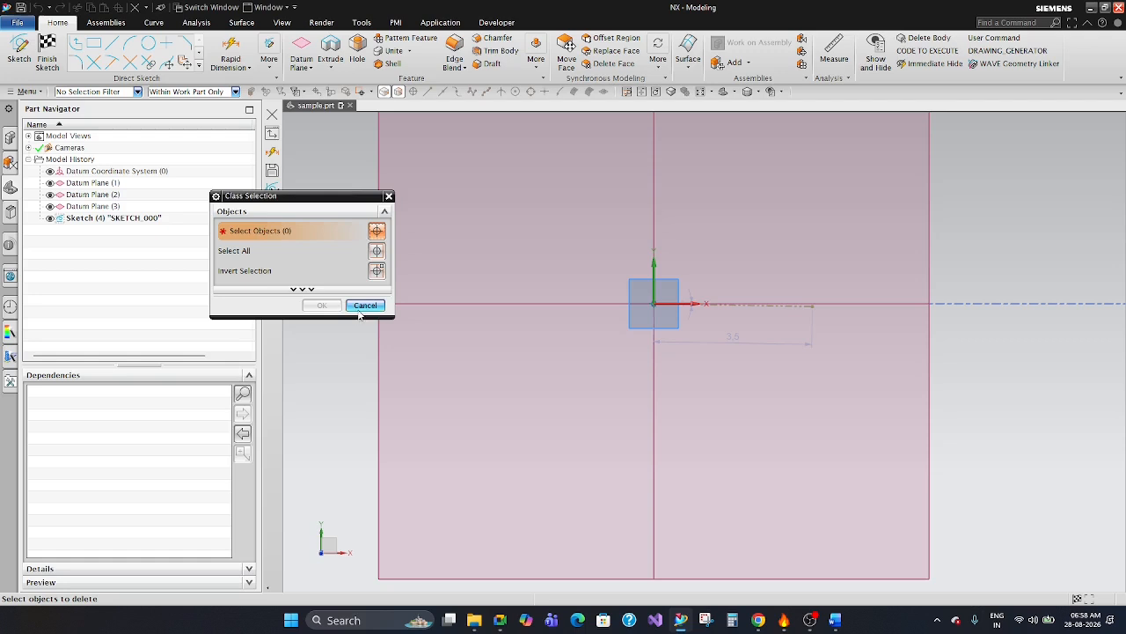
pyautogui.click(365, 304)
pyautogui.scroll(2, 686, 269)
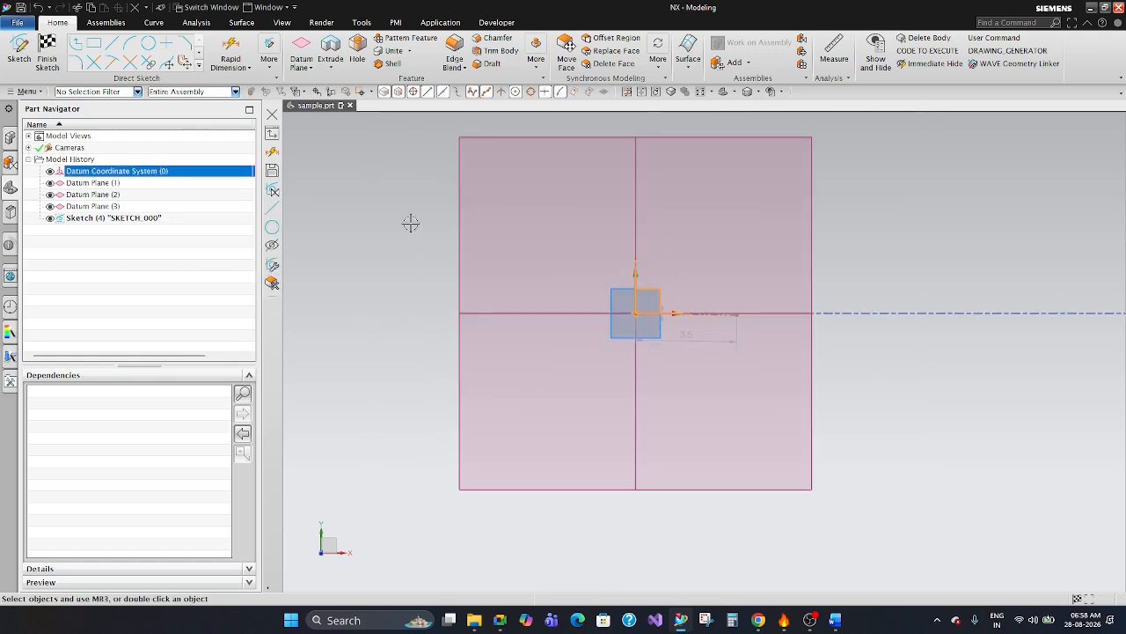
pyautogui.scroll(-3, 490, 274)
pyautogui.click(703, 221)
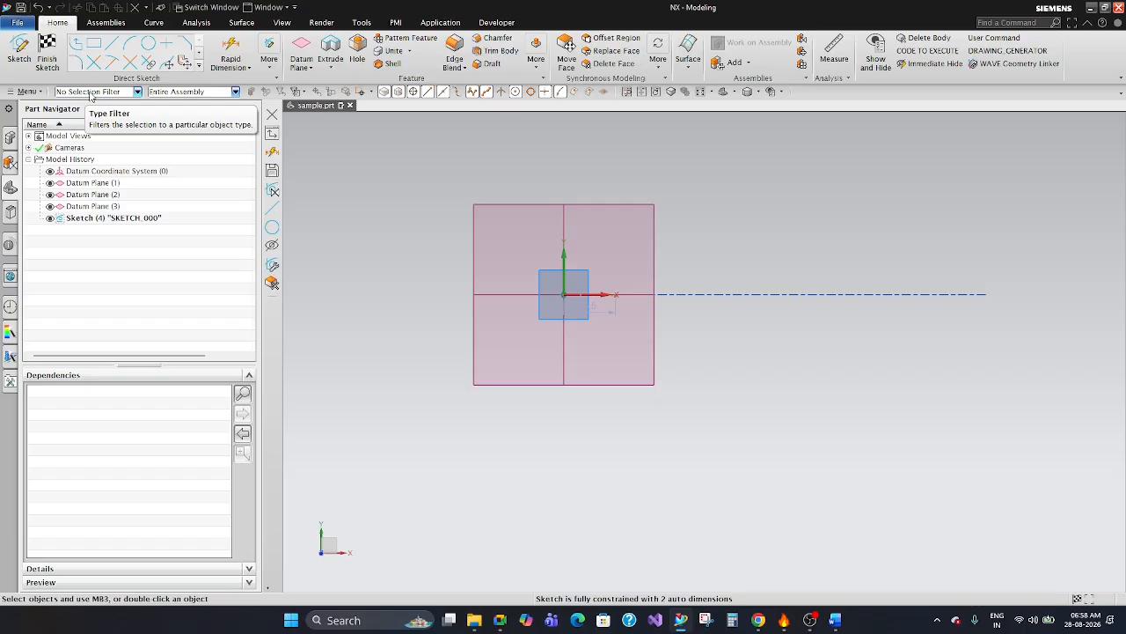
pyautogui.click(92, 92)
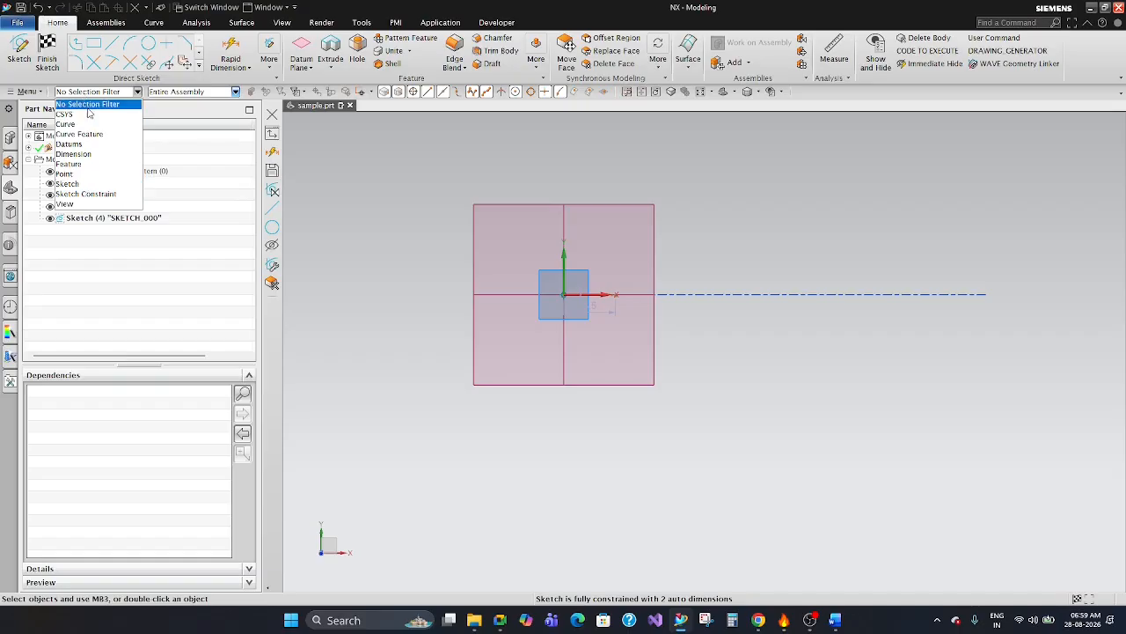
pyautogui.click(763, 341)
pyautogui.moveTo(747, 332); pyautogui.dragTo(747, 272, button='middle')
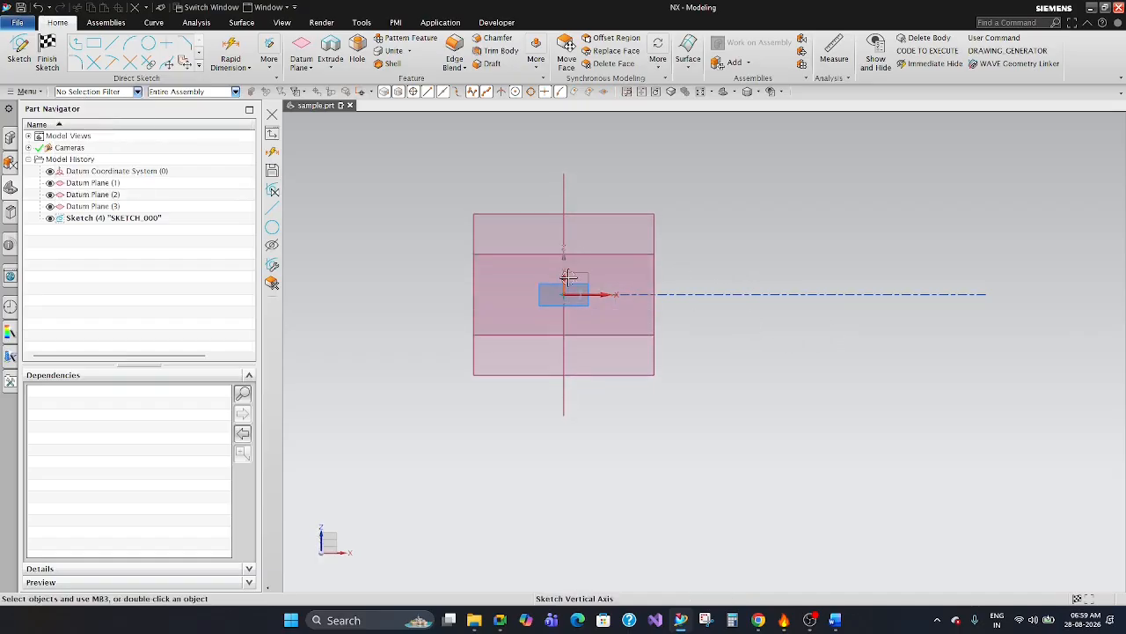
pyautogui.moveTo(569, 278)
pyautogui.mouseDown(button='middle')
pyautogui.moveTo(590, 246)
pyautogui.moveTo(661, 314)
pyautogui.moveTo(651, 308)
pyautogui.moveTo(800, 223)
pyautogui.mouseUp(button='middle')
pyautogui.press('F8')
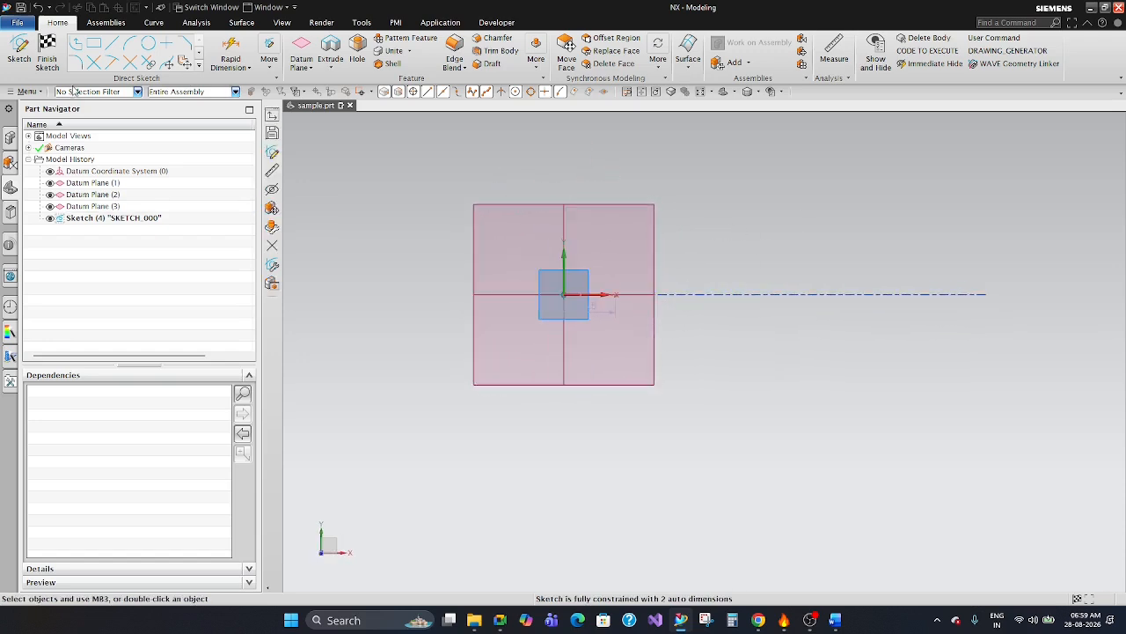
# Set the selection type filter to Dimension and try to delete both dimensions around the origin with a window selection.
pyautogui.click(75, 92)
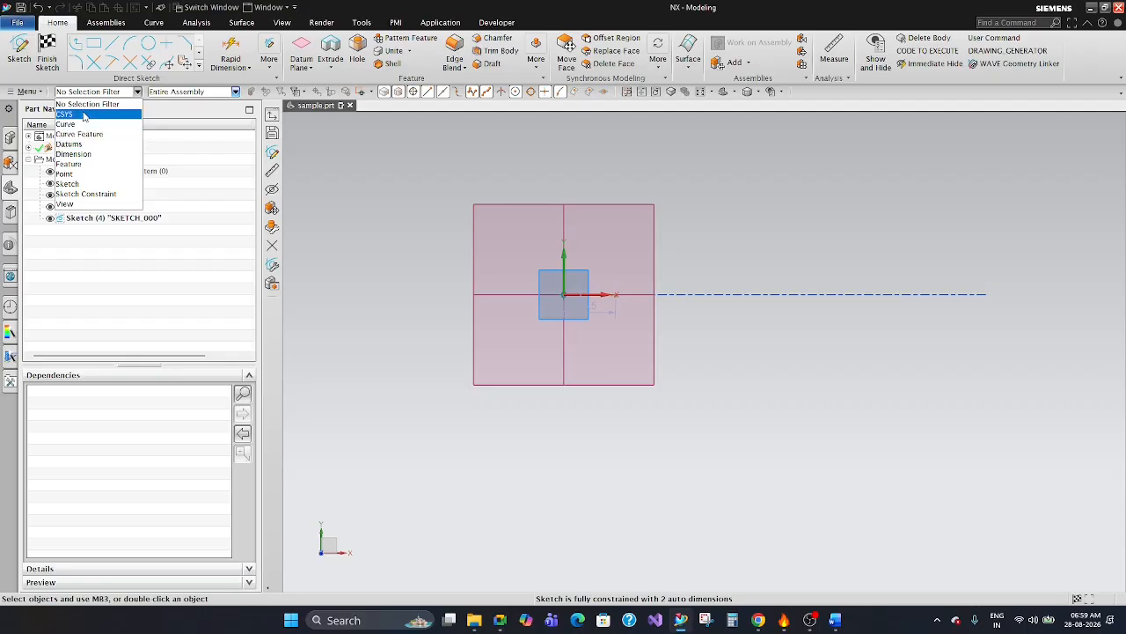
pyautogui.click(85, 116)
pyautogui.click(99, 96)
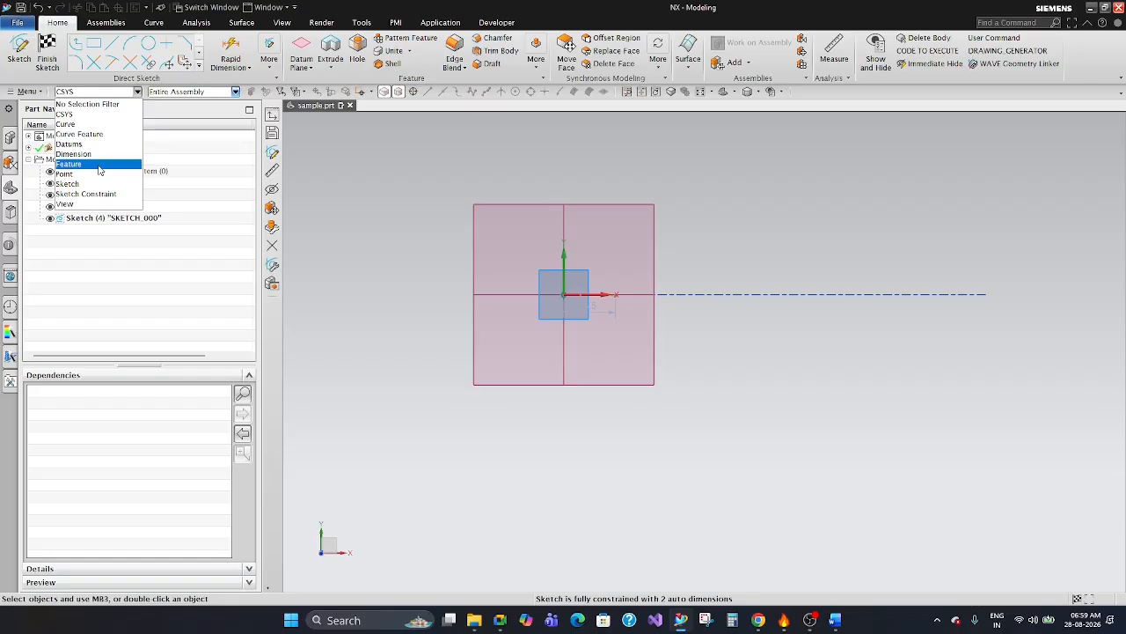
pyautogui.click(73, 154)
pyautogui.moveTo(373, 206); pyautogui.dragTo(713, 408)
pyautogui.scroll(1, 705, 289)
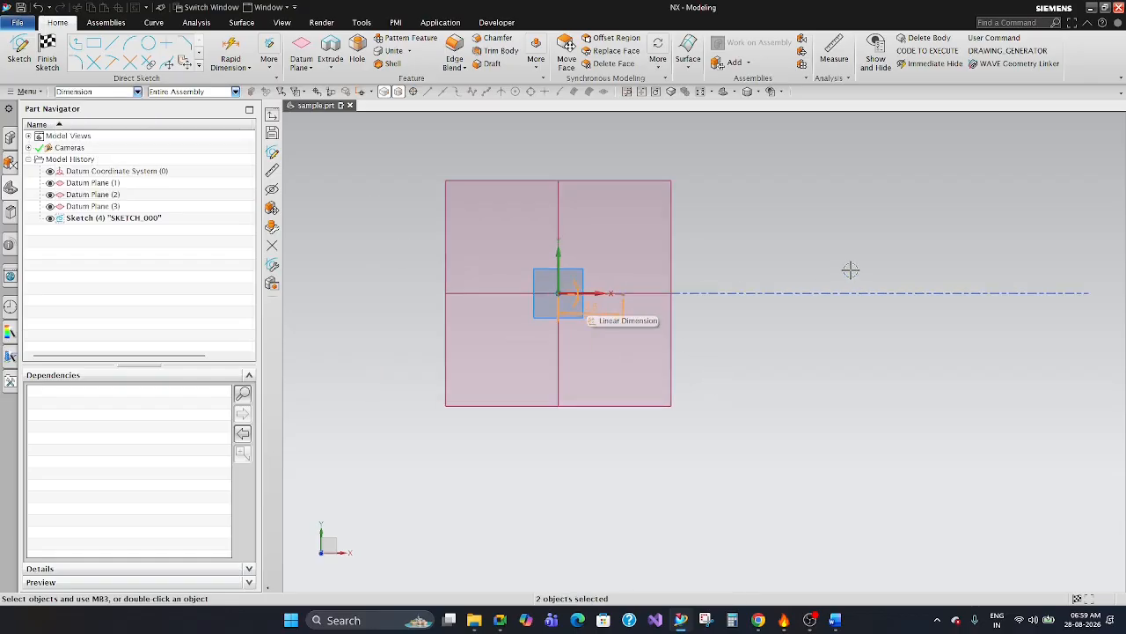
pyautogui.press('Delete')
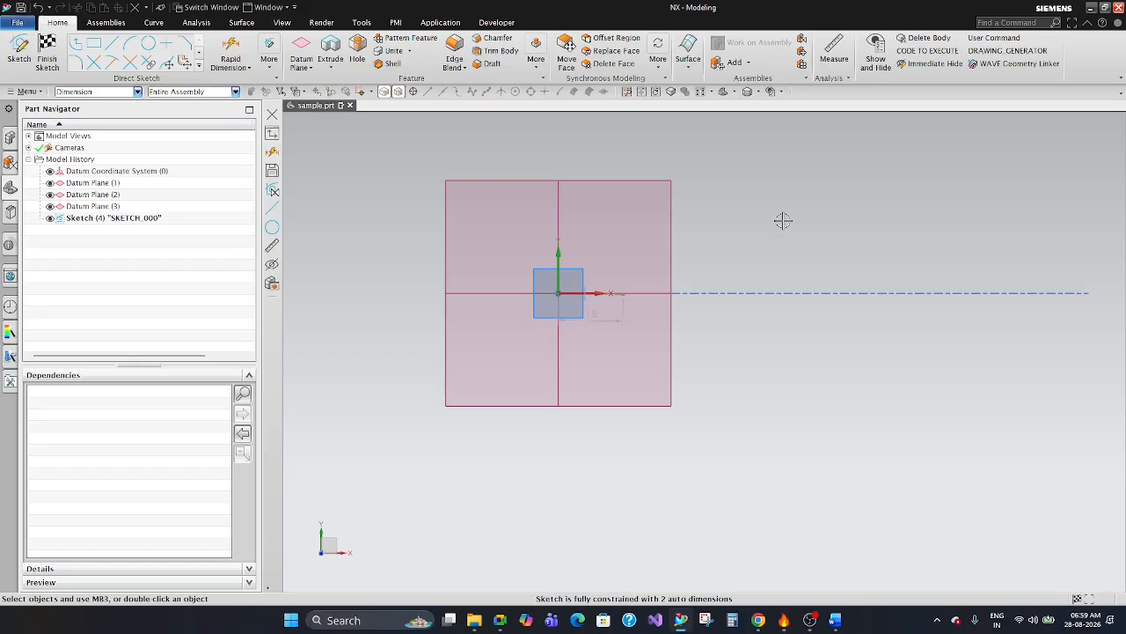
pyautogui.scroll(-3, 781, 231)
pyautogui.scroll(4, 780, 234)
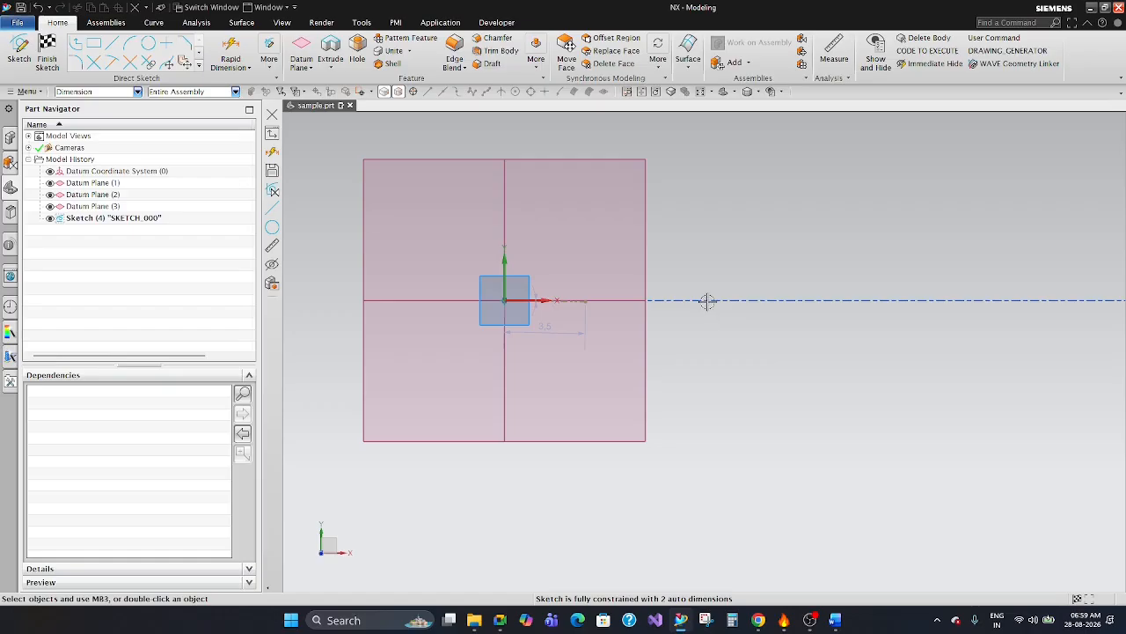
pyautogui.hotkey('ctrl', 'f')
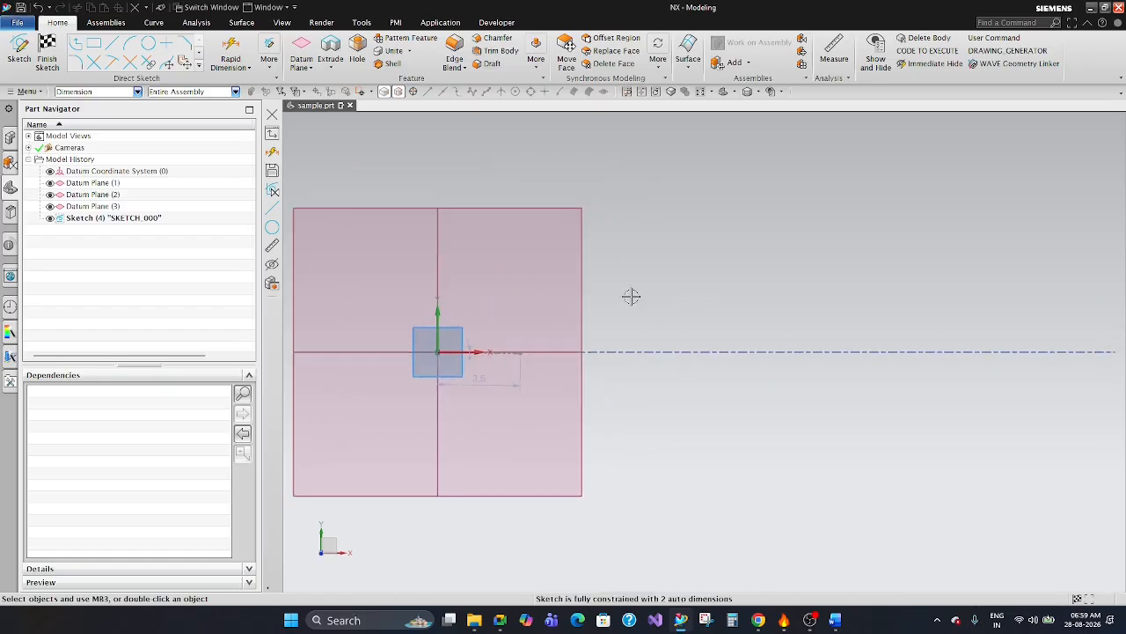
pyautogui.scroll(-3, 654, 270)
pyautogui.scroll(3, 744, 294)
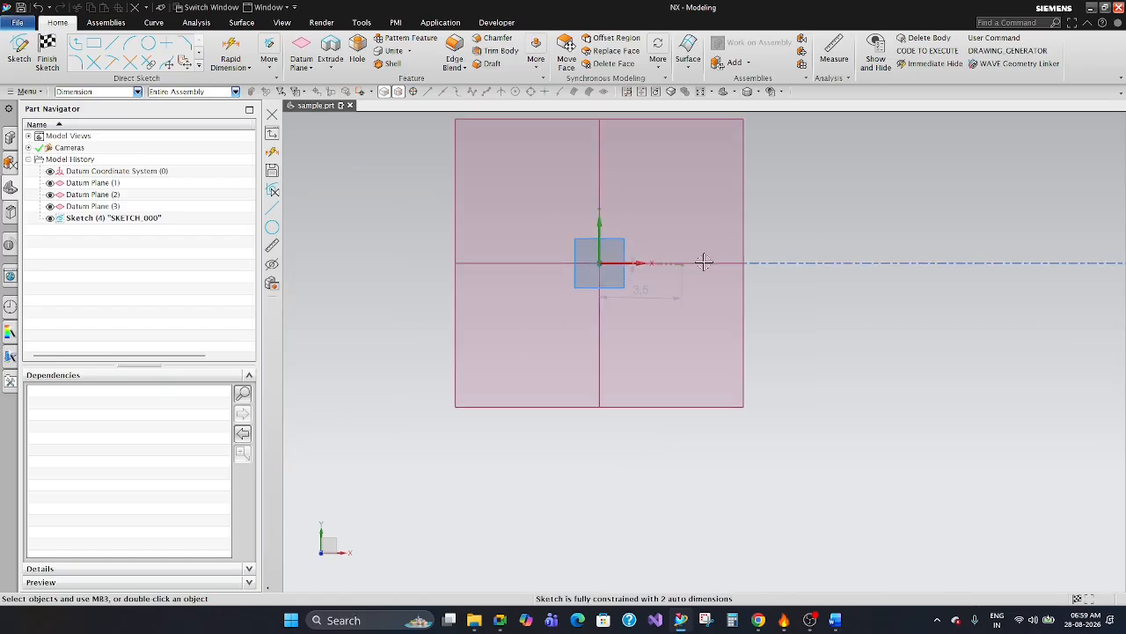
pyautogui.scroll(1, 651, 269)
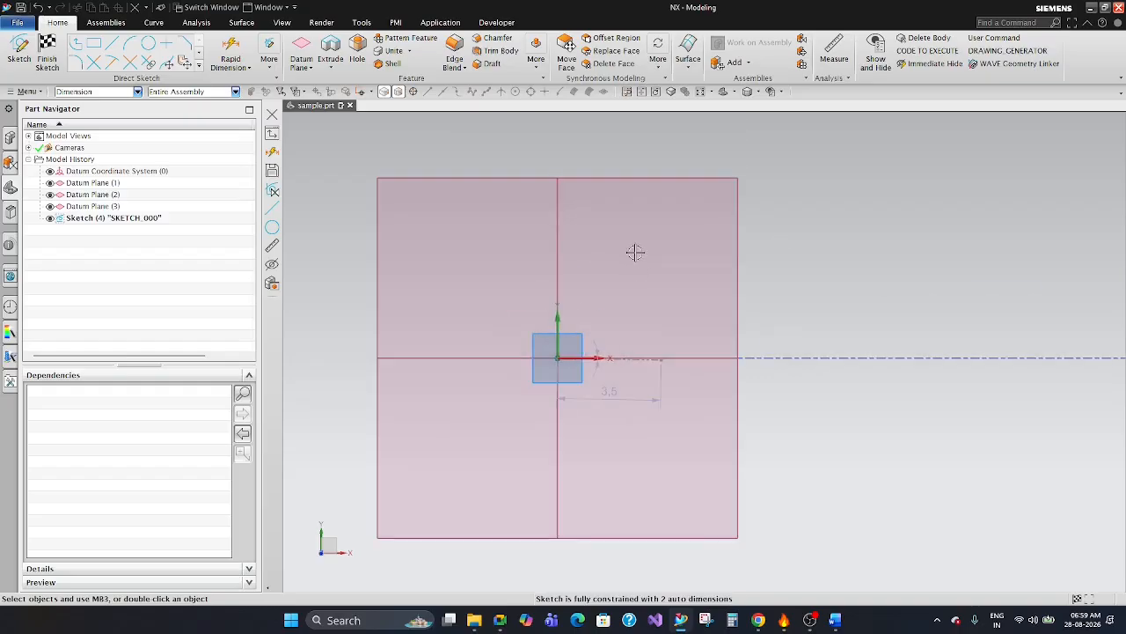
pyautogui.scroll(-1, 636, 253)
pyautogui.scroll(2, 414, 330)
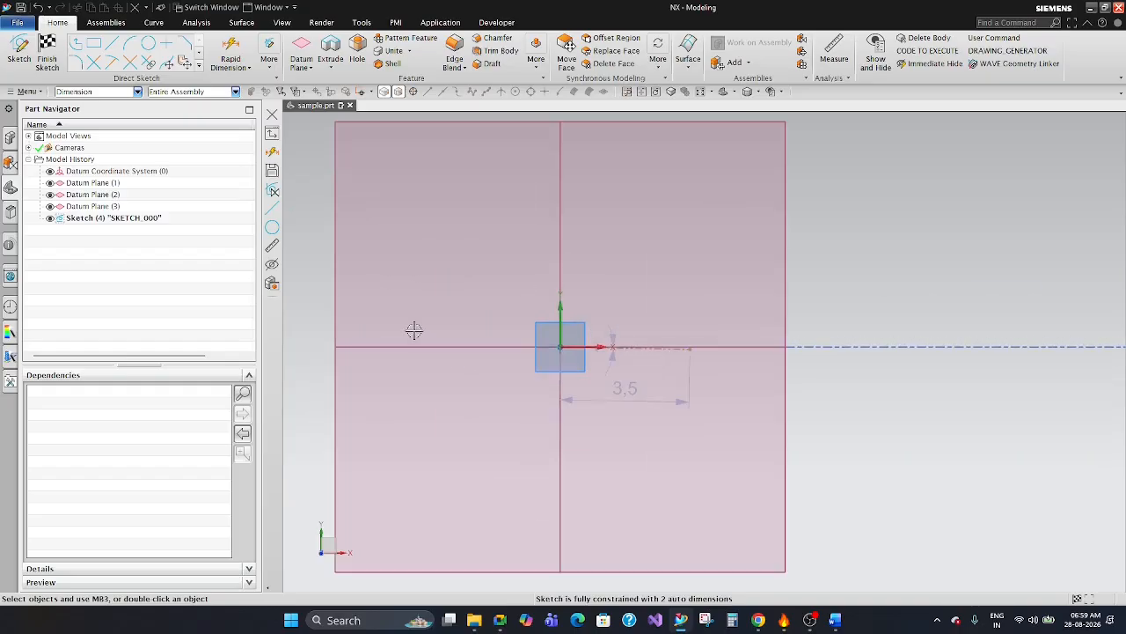
pyautogui.scroll(-3, 513, 313)
pyautogui.scroll(2, 563, 324)
pyautogui.scroll(-1, 641, 314)
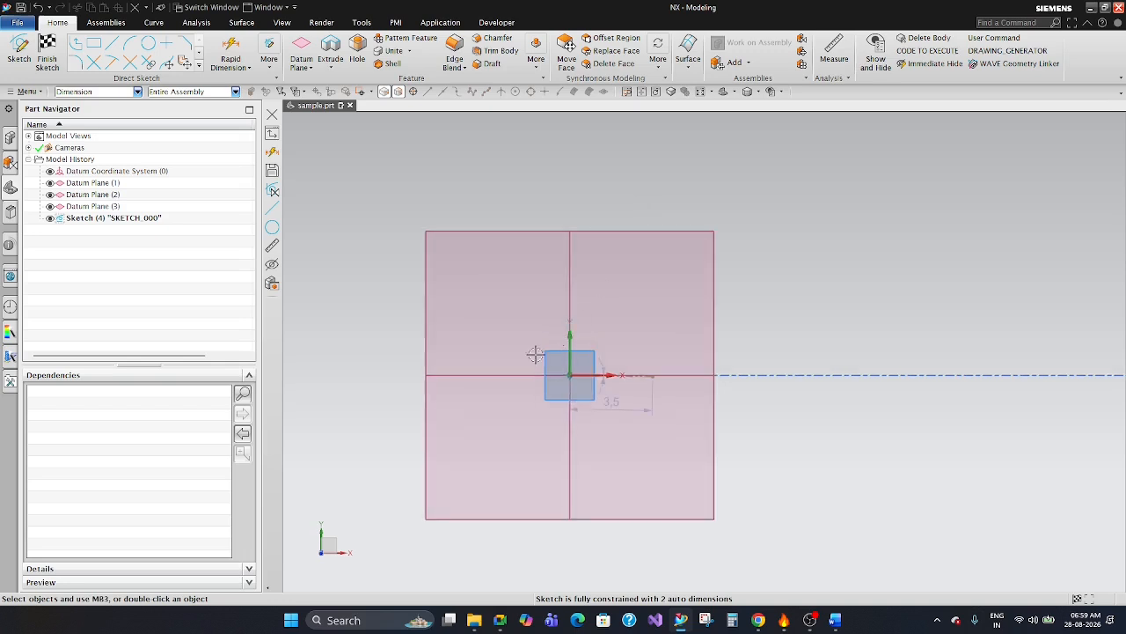
# Reset the selection type filter to No Selection Filter.
pyautogui.click(91, 93)
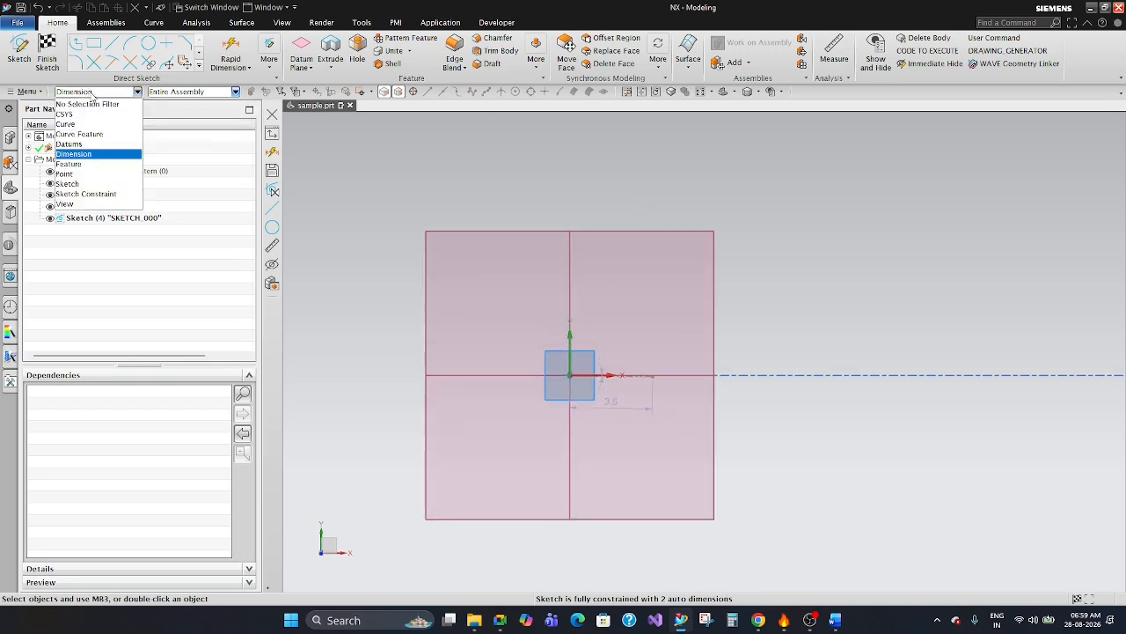
pyautogui.click(88, 104)
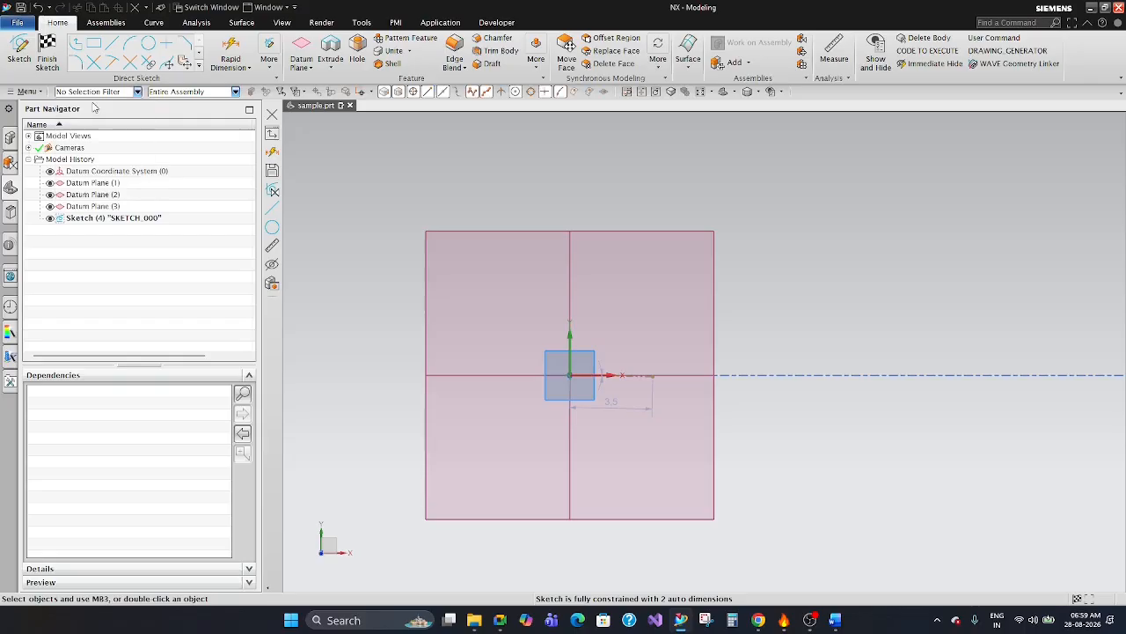
# Examine the Selection Scope choices and the selection type filter list, keeping the scope at Entire Assembly.
pyautogui.click(187, 93)
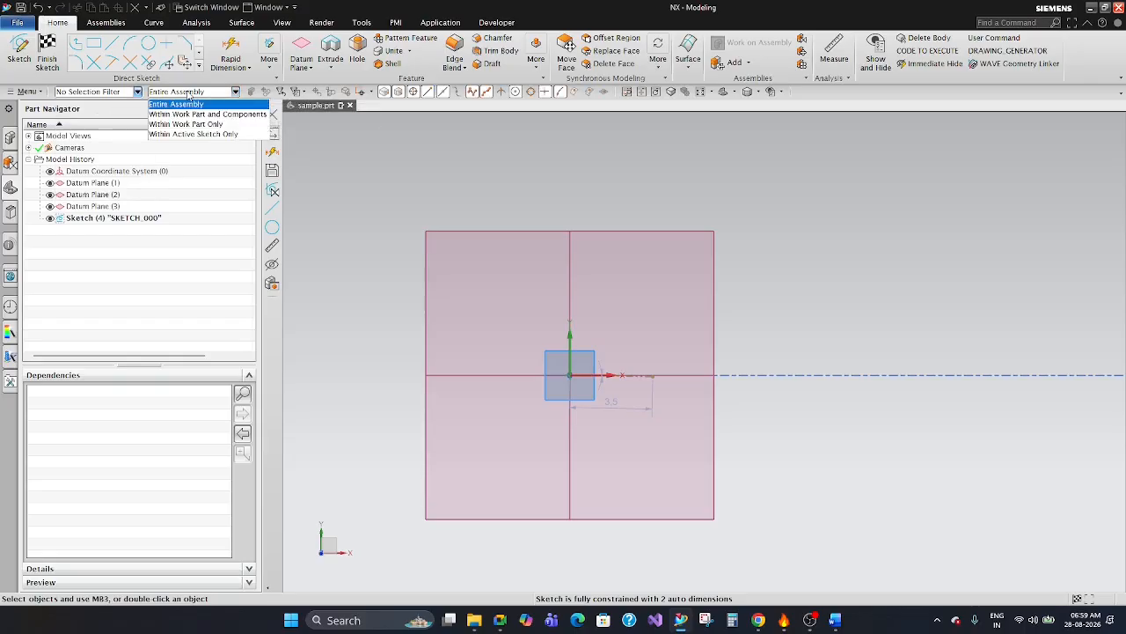
pyautogui.click(189, 95)
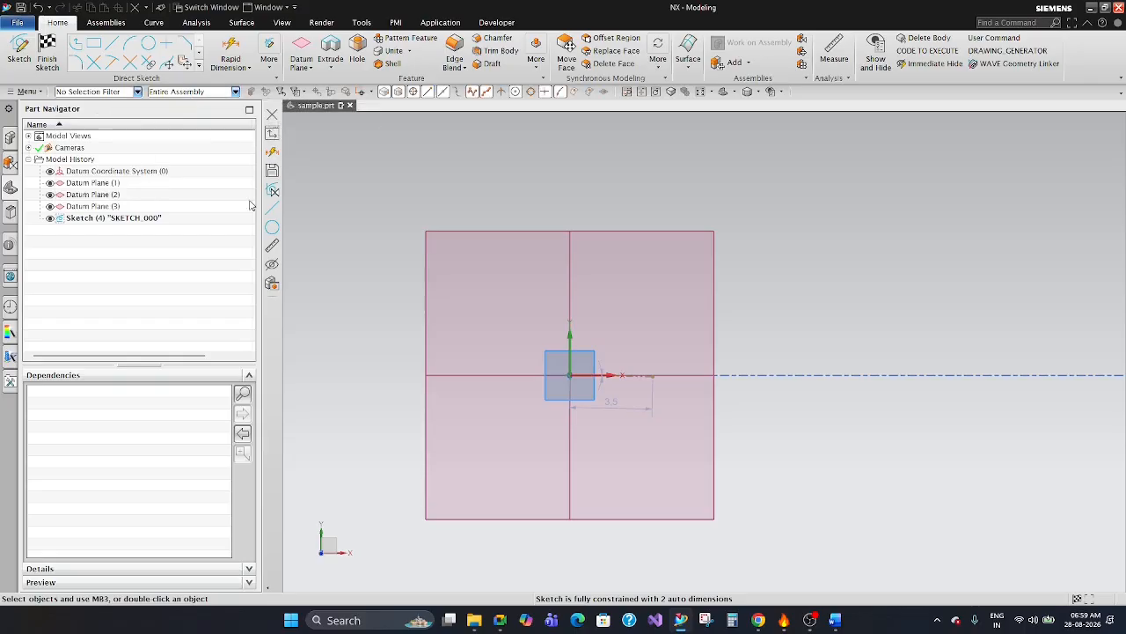
pyautogui.click(194, 93)
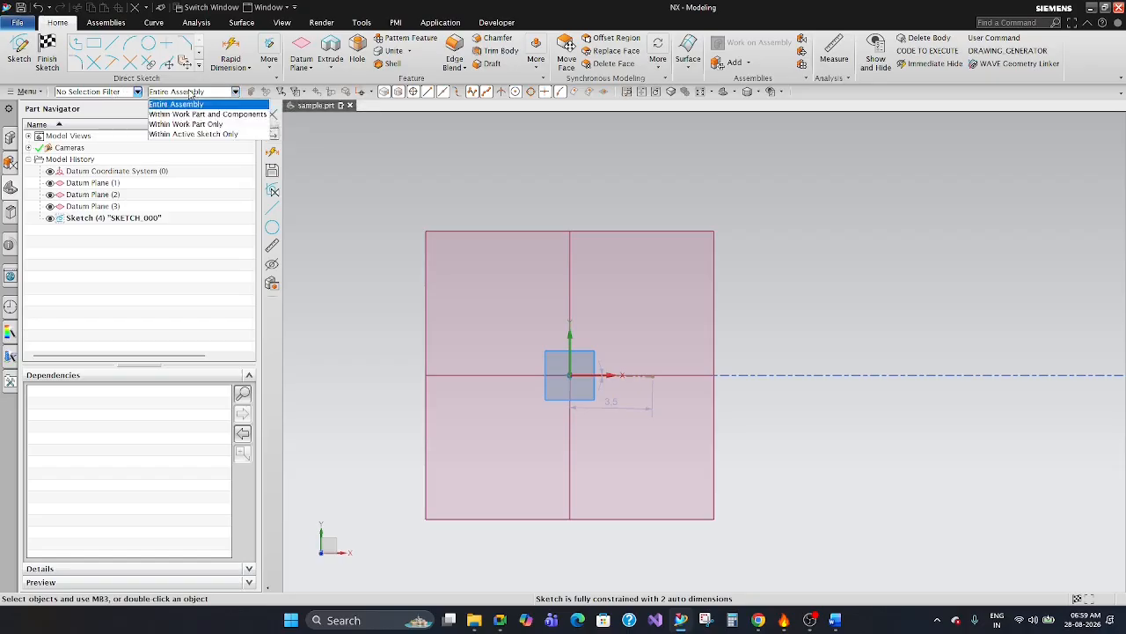
pyautogui.click(373, 164)
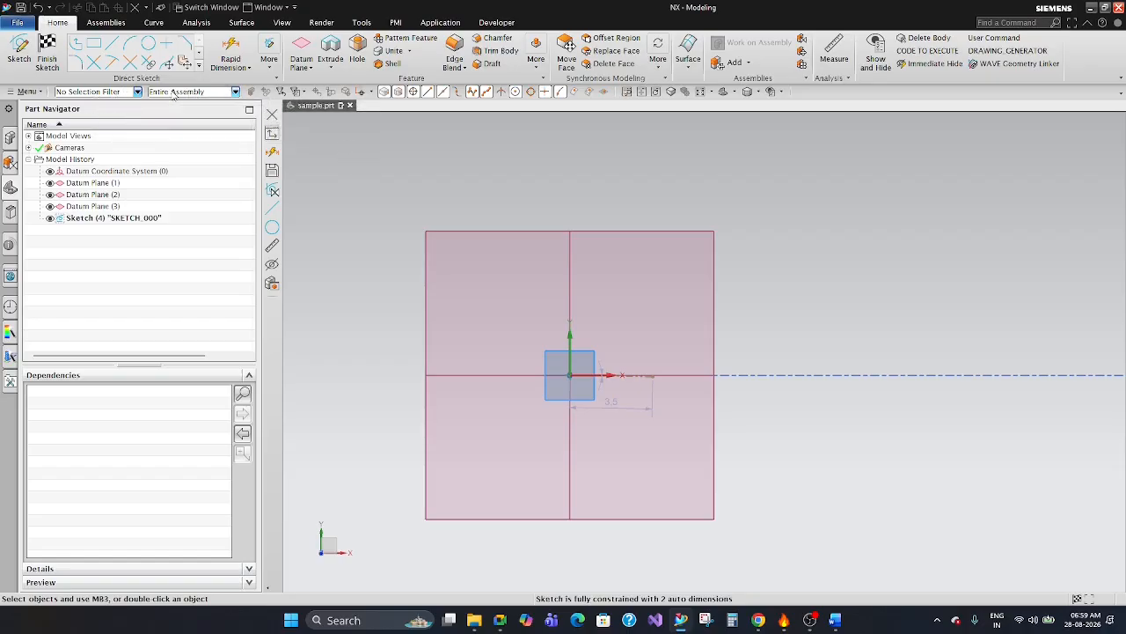
pyautogui.click(93, 93)
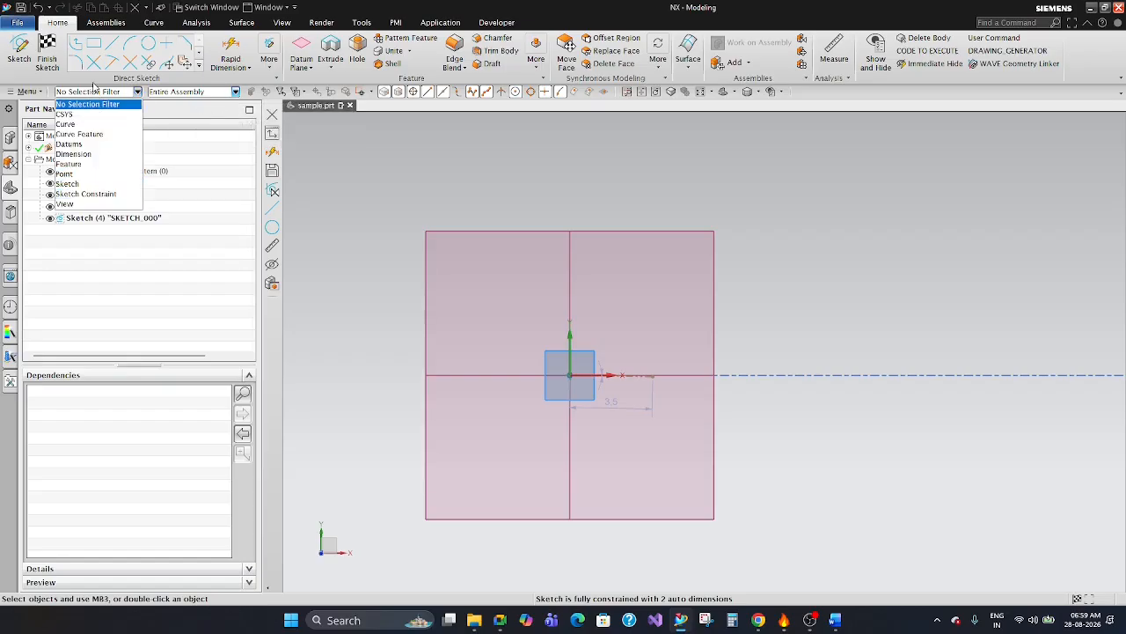
pyautogui.click(202, 92)
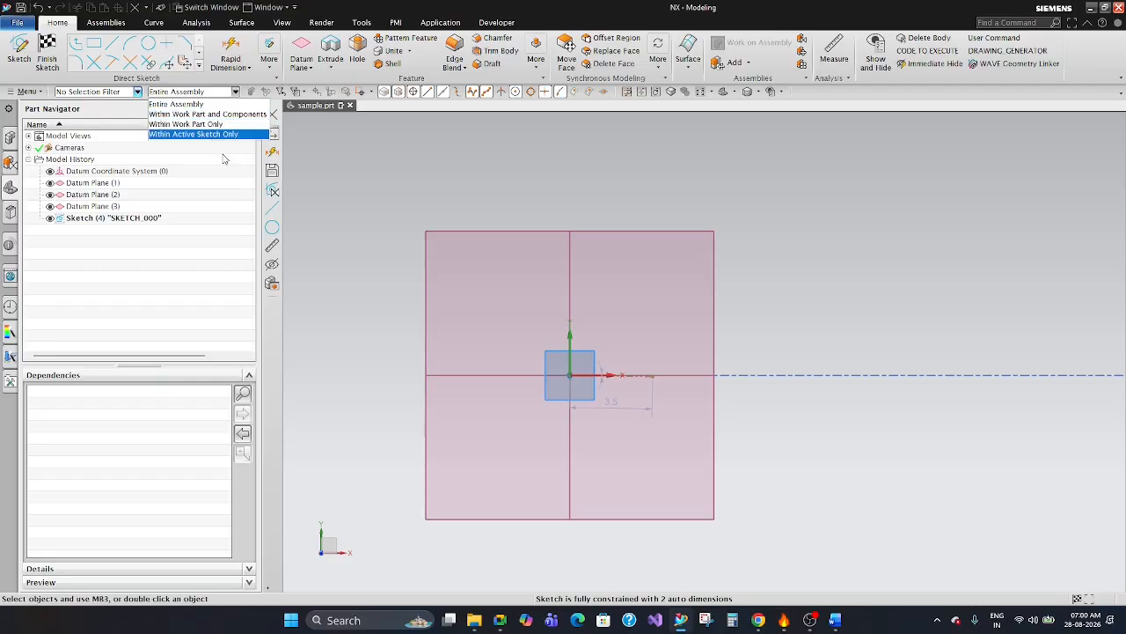
pyautogui.click(364, 179)
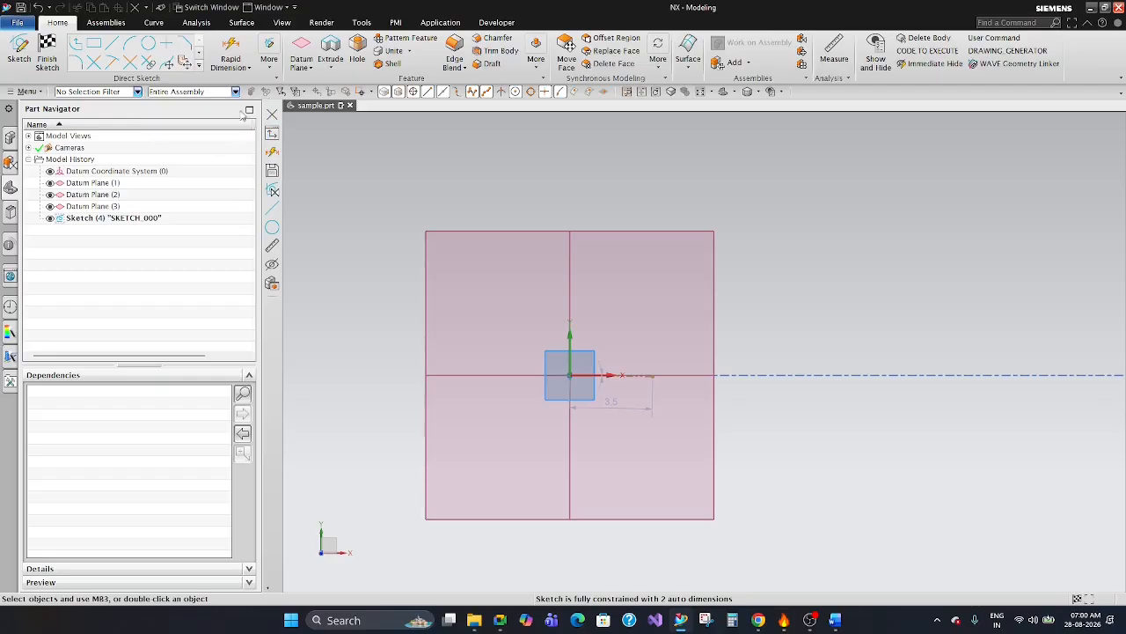
pyautogui.click(370, 184)
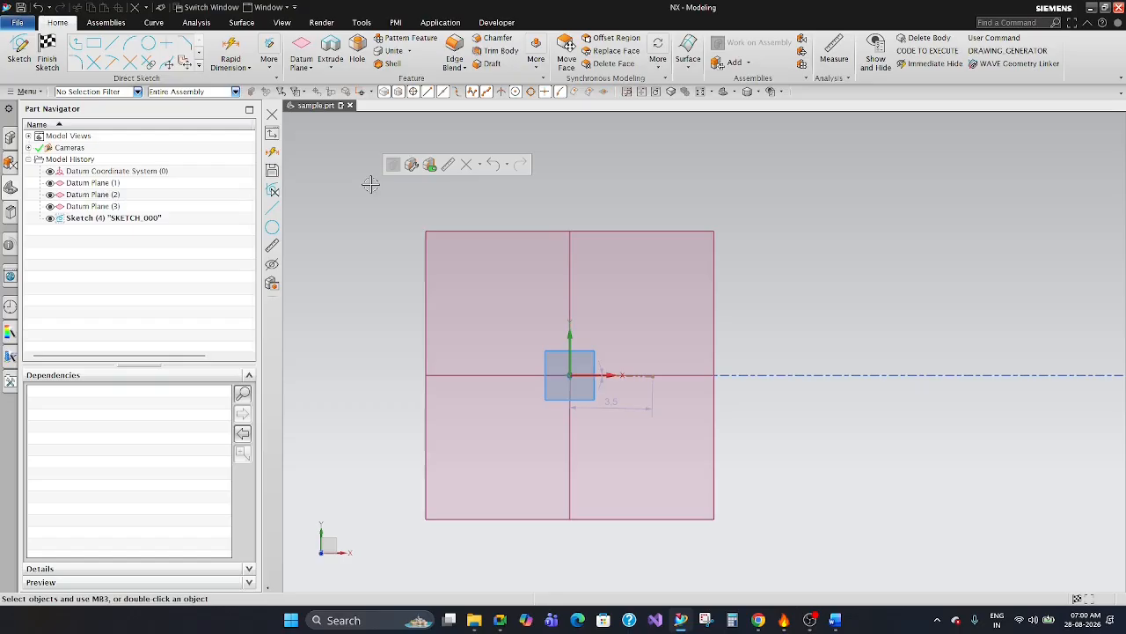
pyautogui.click(393, 270)
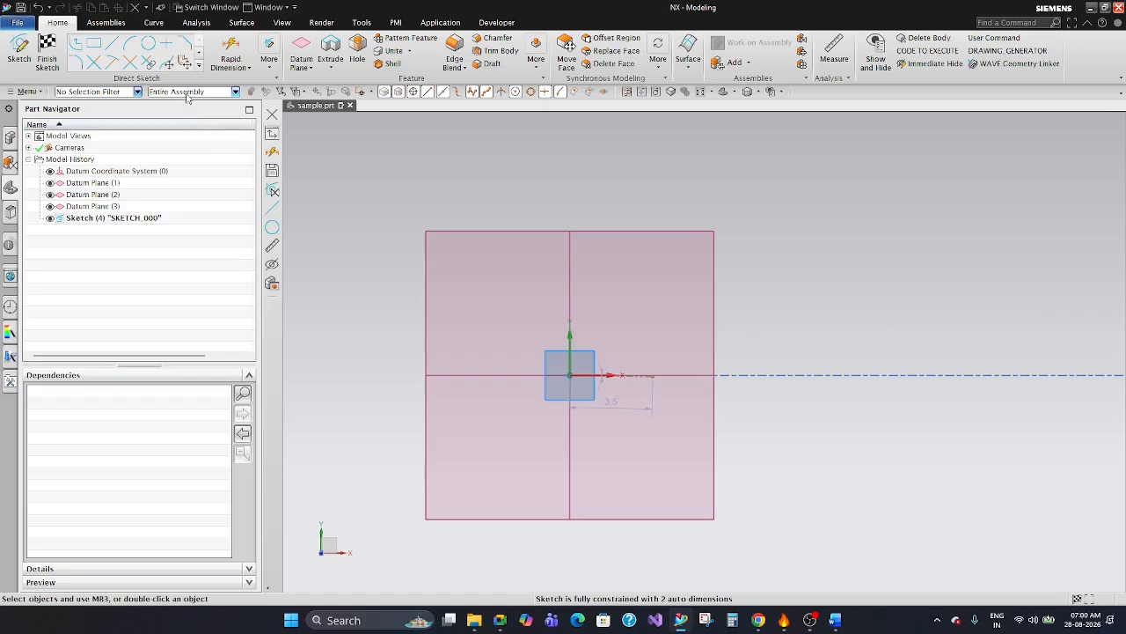
pyautogui.click(187, 93)
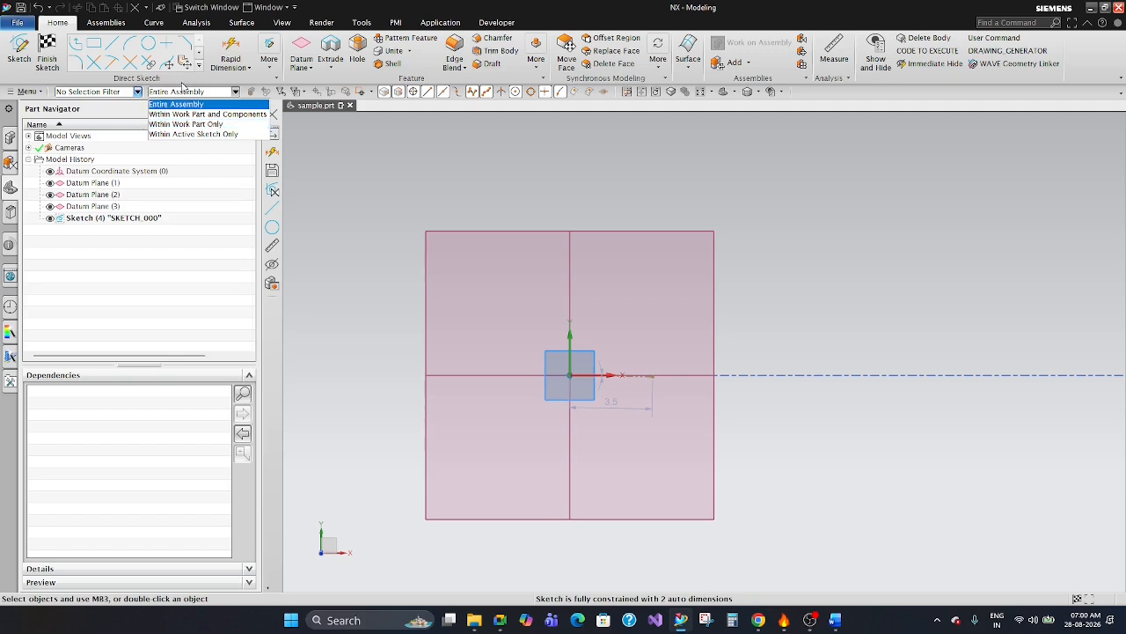
pyautogui.click(183, 105)
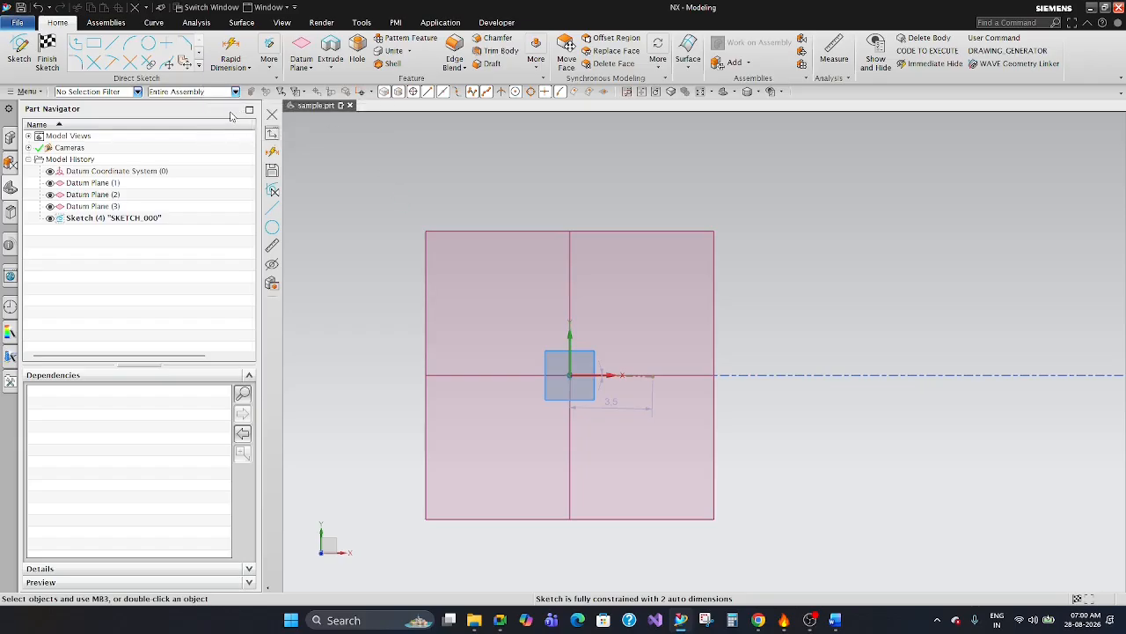
pyautogui.click(198, 93)
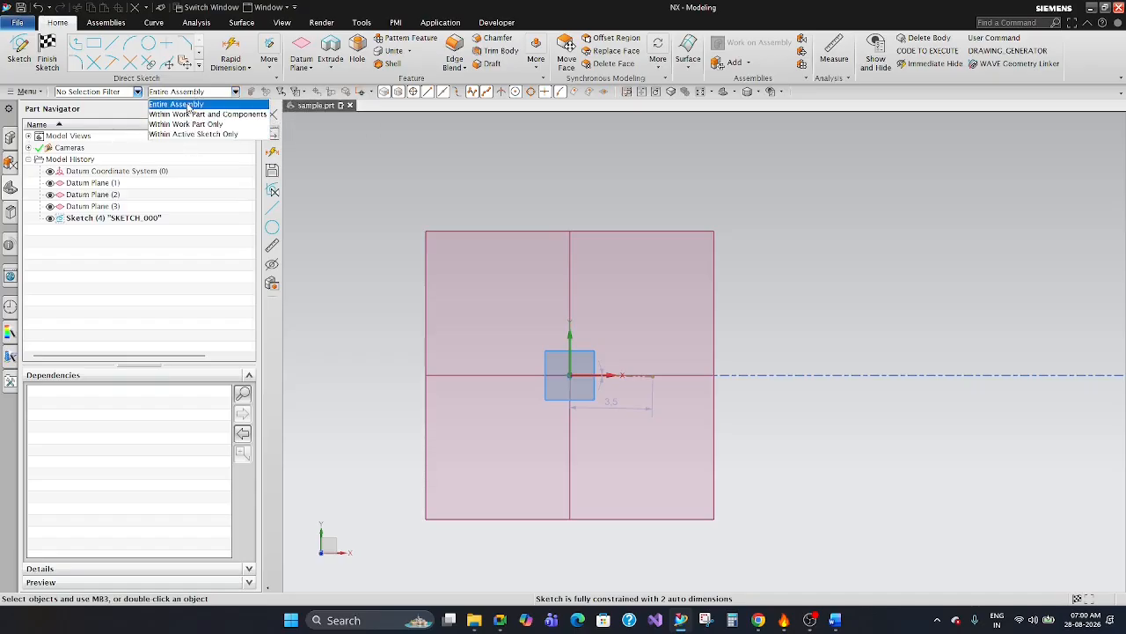
pyautogui.click(452, 174)
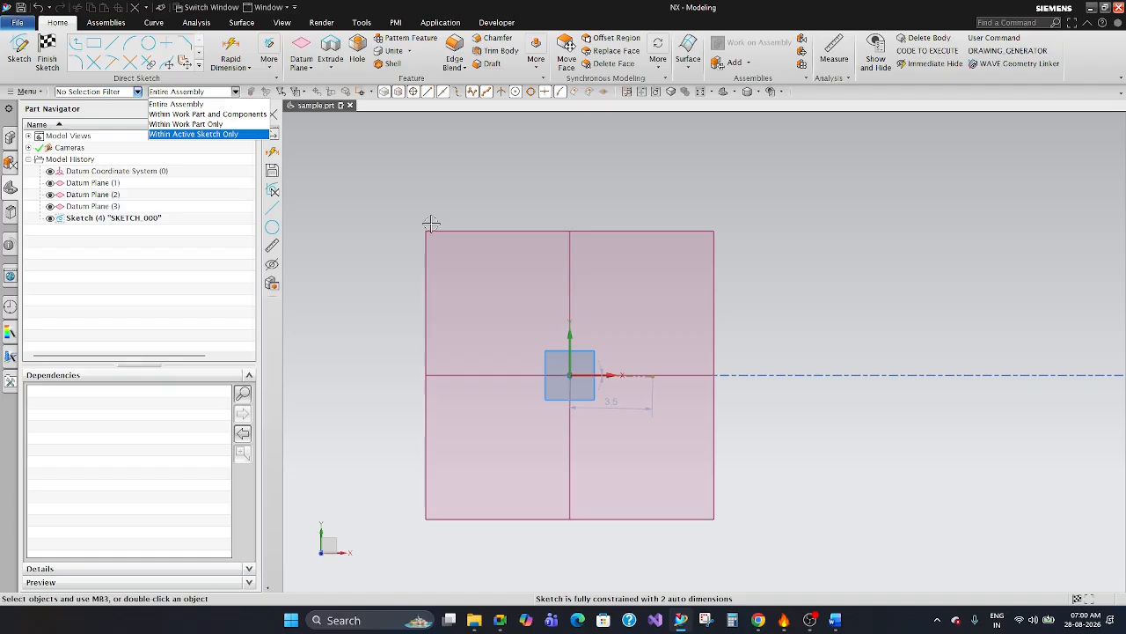
pyautogui.click(417, 189)
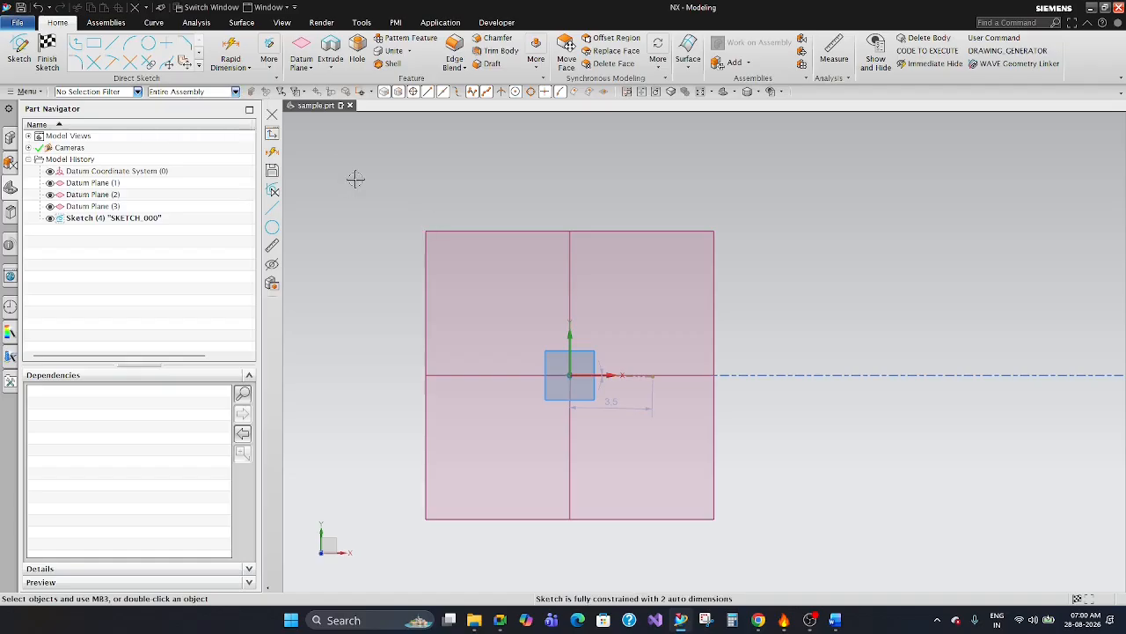
# Sketch a circle centred on the sketch origin with a radius of about 3.5.
pyautogui.click(148, 43)
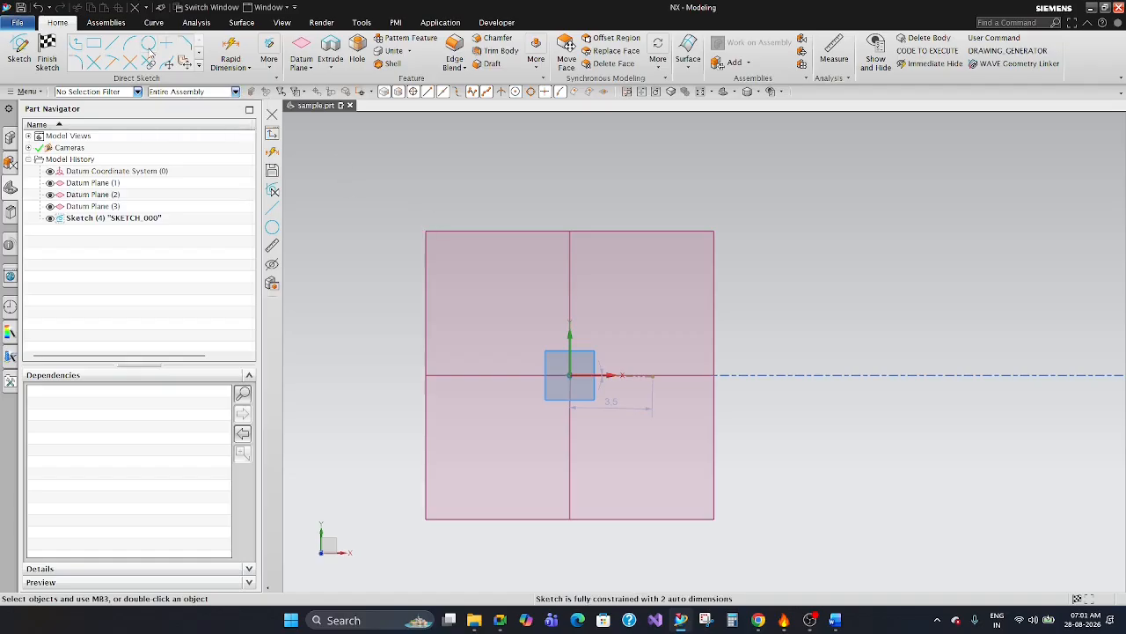
pyautogui.click(570, 375)
pyautogui.click(624, 315)
pyautogui.press('Escape')
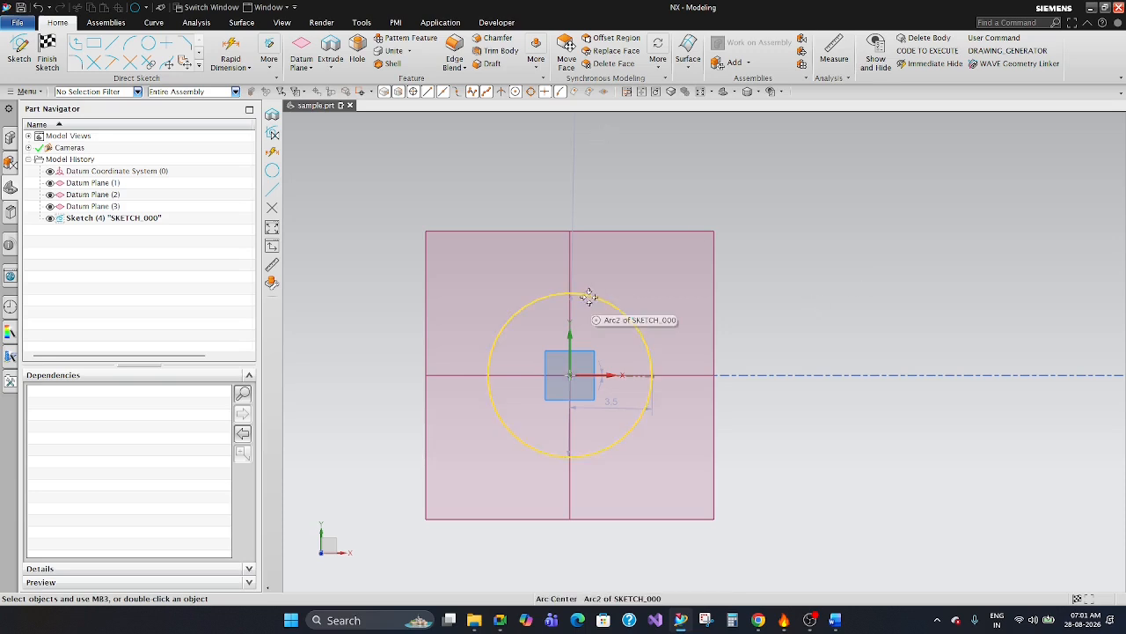
pyautogui.click(111, 44)
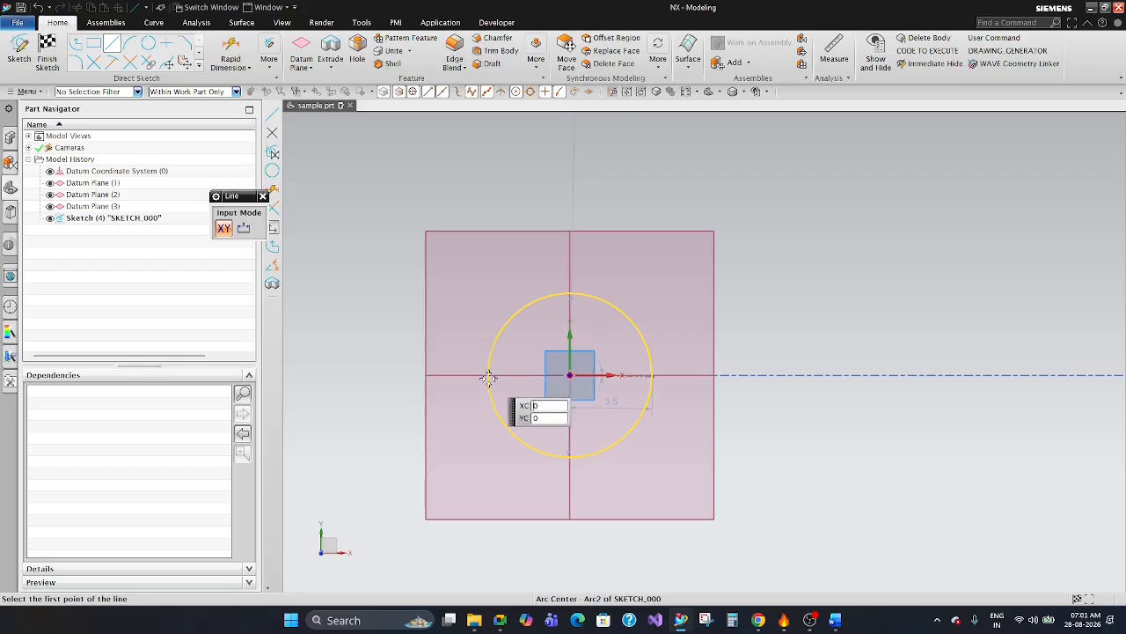
pyautogui.press('Escape')
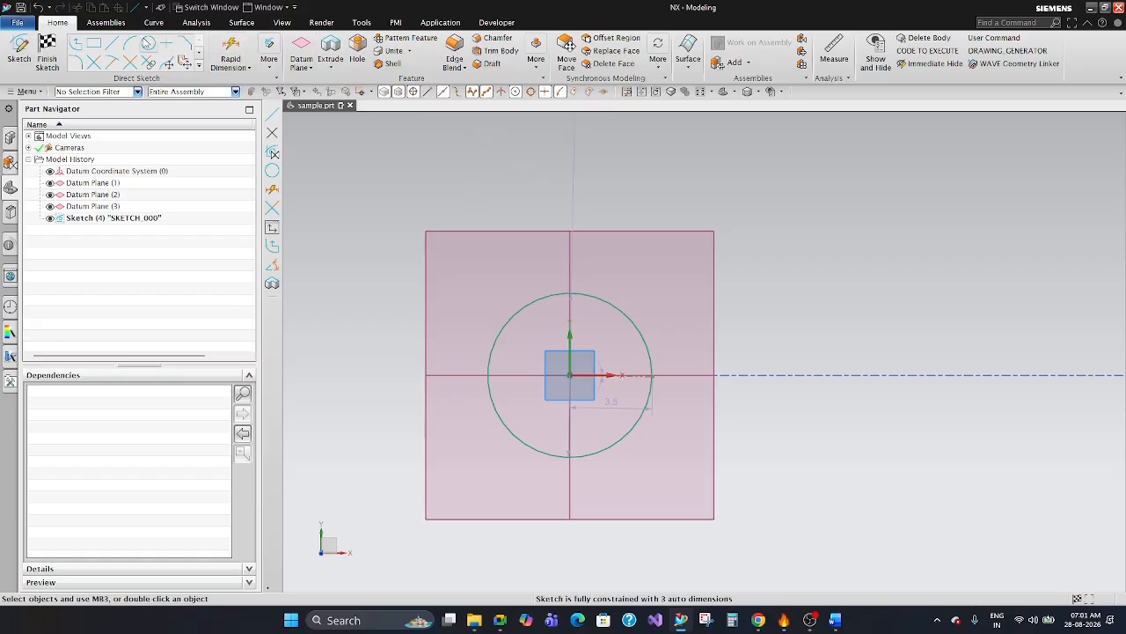
# Sketch a horizontal line about 7.3 long above the square datum plane.
pyautogui.click(112, 42)
pyautogui.click(441, 139)
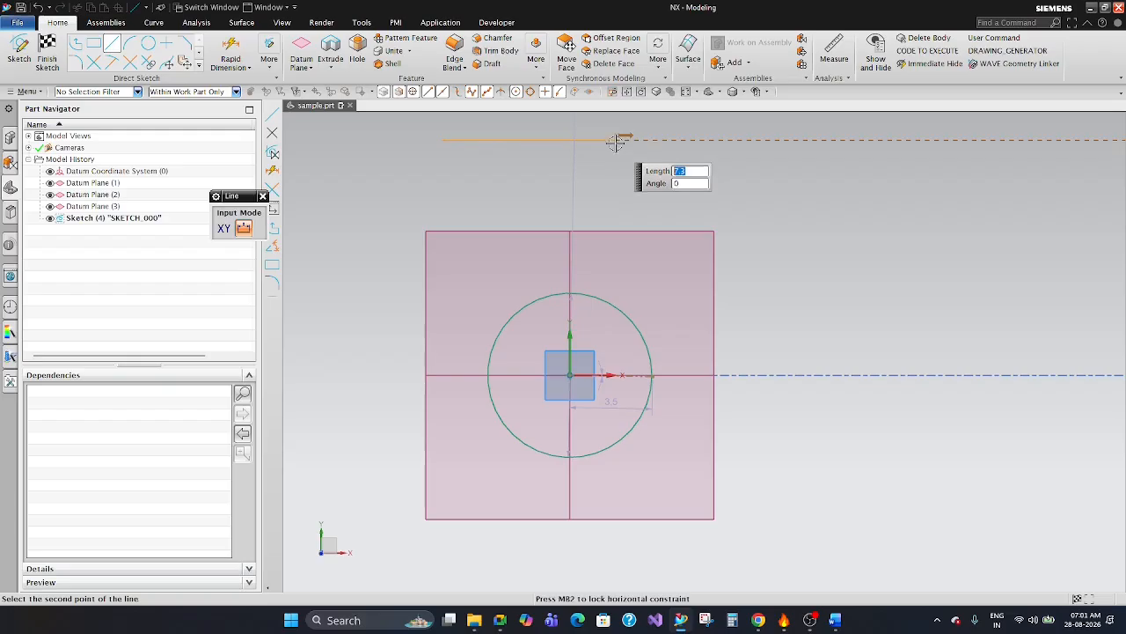
pyautogui.click(615, 141)
pyautogui.press('Escape')
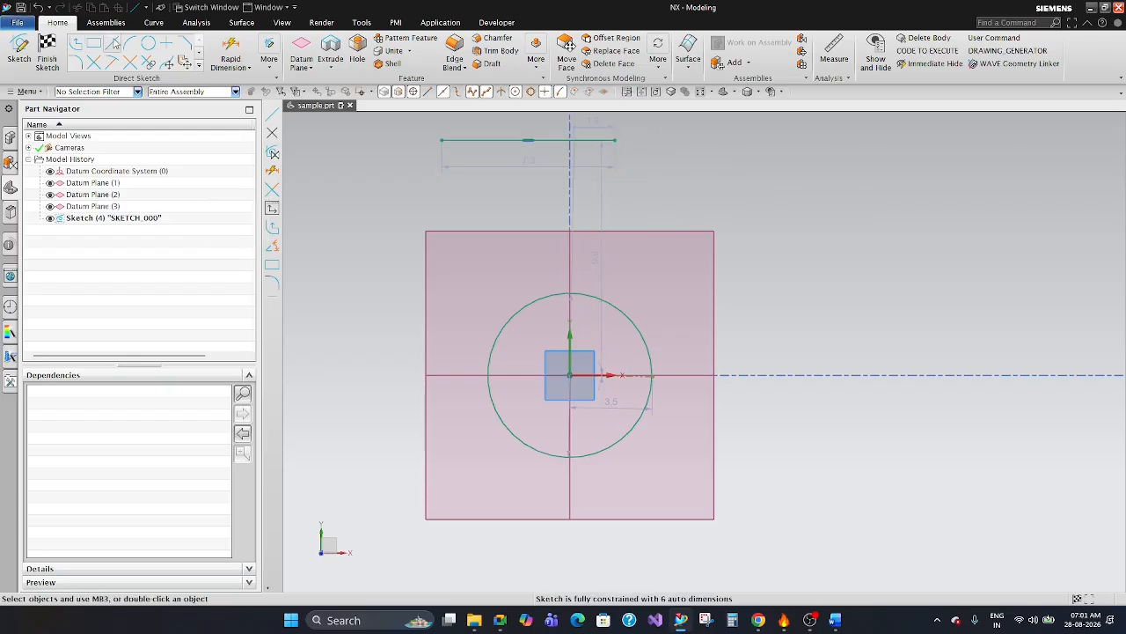
# Sketch a downward-sloping line about 3.4 long from the right endpoint of the horizontal line.
pyautogui.press('l')
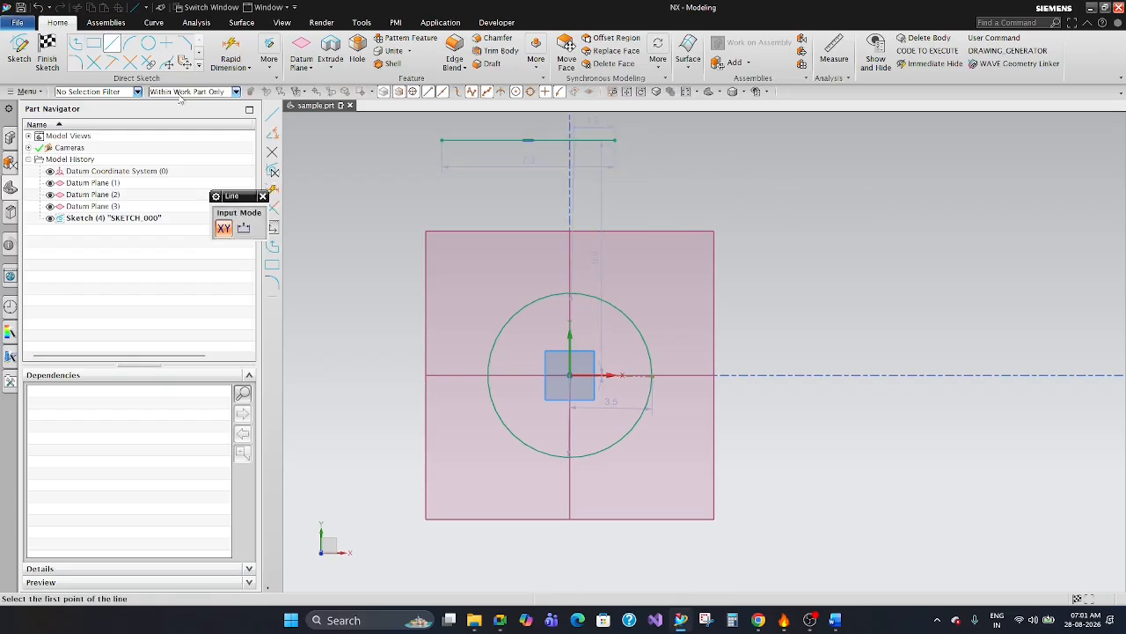
pyautogui.click(614, 140)
pyautogui.click(682, 185)
pyautogui.press('Escape')
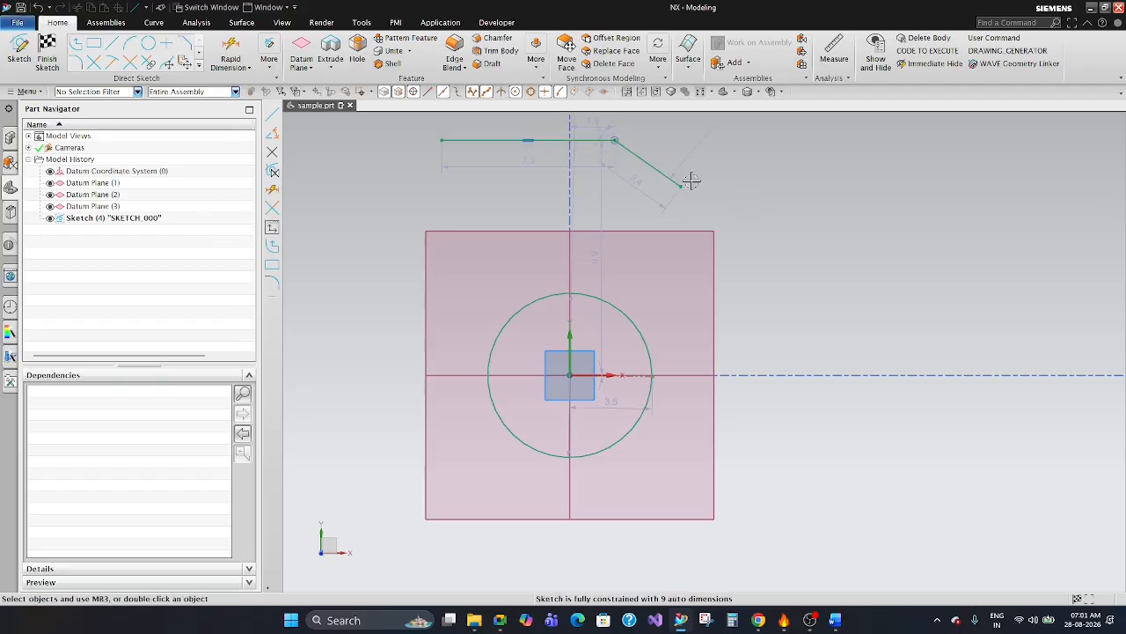
# Sketch a horizontal line about 10.7 long to the right from the circle's top quadrant point.
pyautogui.click(111, 44)
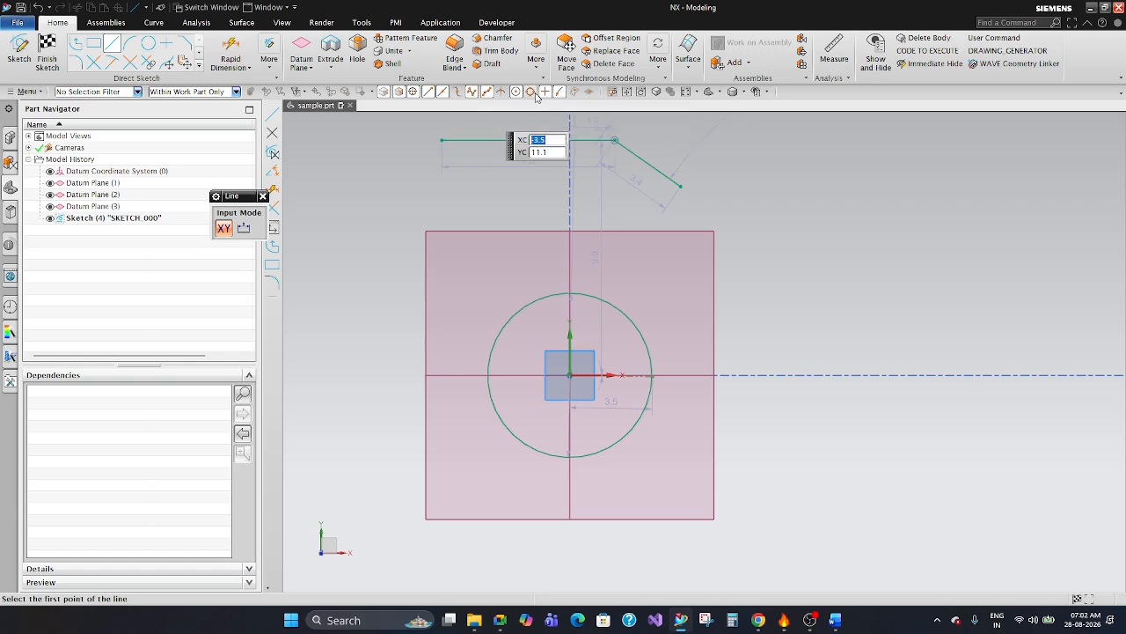
pyautogui.click(570, 293)
pyautogui.click(822, 287)
pyautogui.press('Escape')
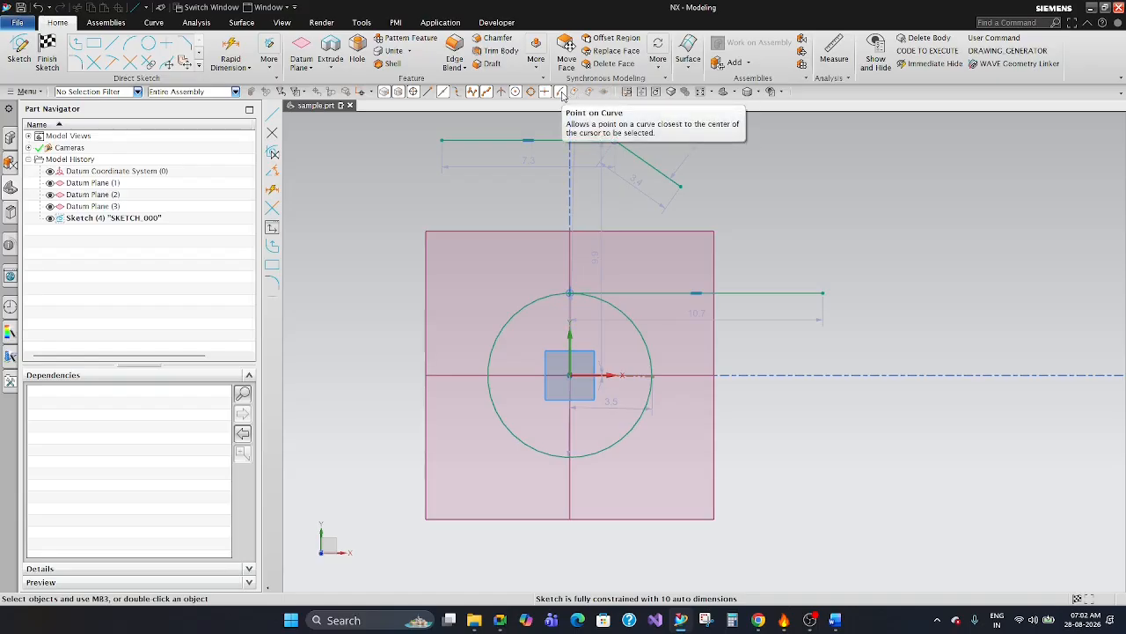
# Sketch a vertical line about 2.3 long downward from a point on the upper horizontal line, near its left end.
pyautogui.click(112, 42)
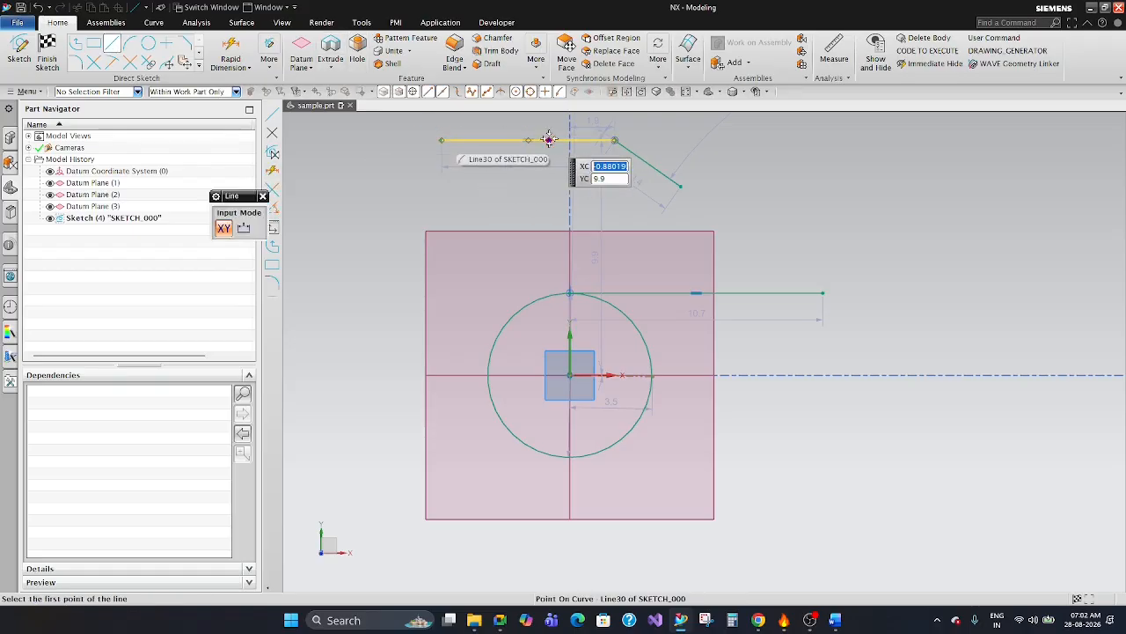
pyautogui.press('Escape')
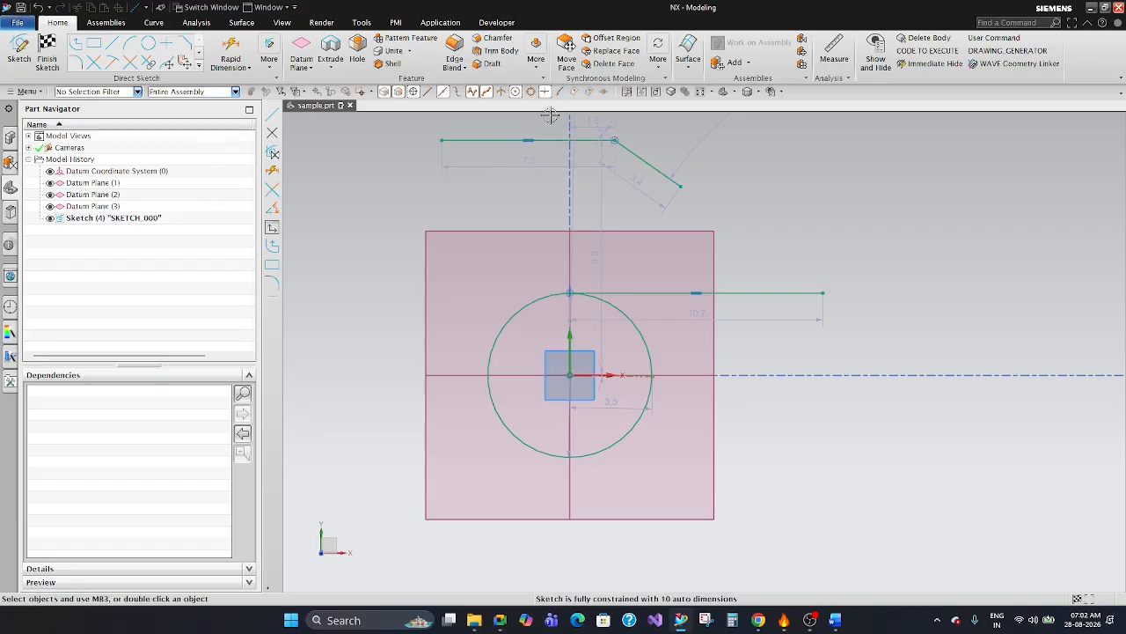
pyautogui.click(111, 43)
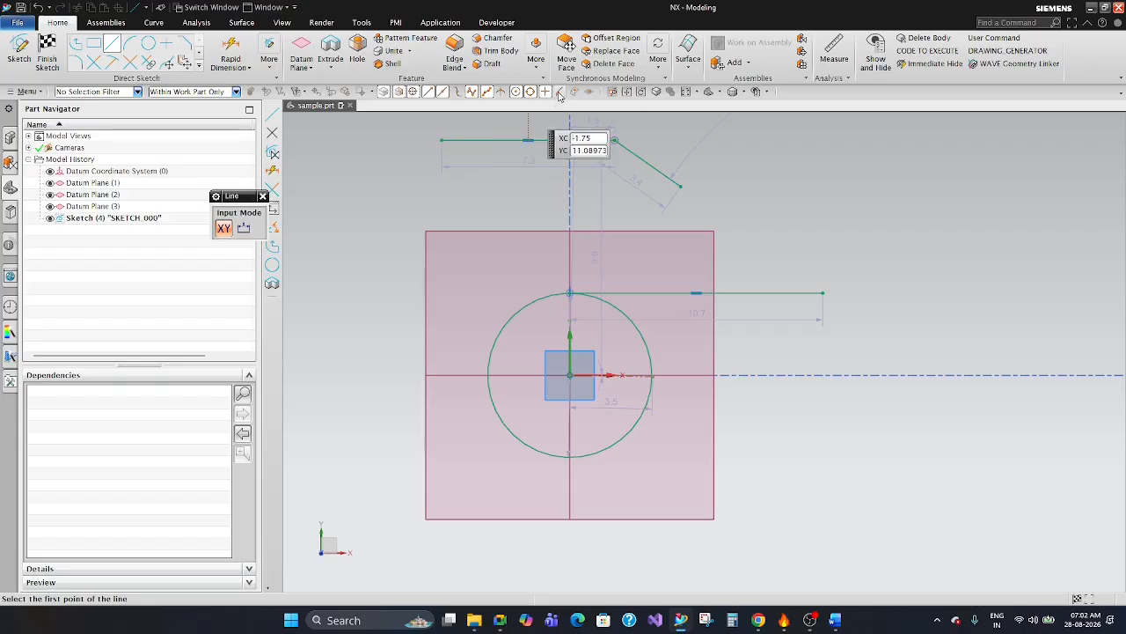
pyautogui.click(477, 141)
pyautogui.press('Escape')
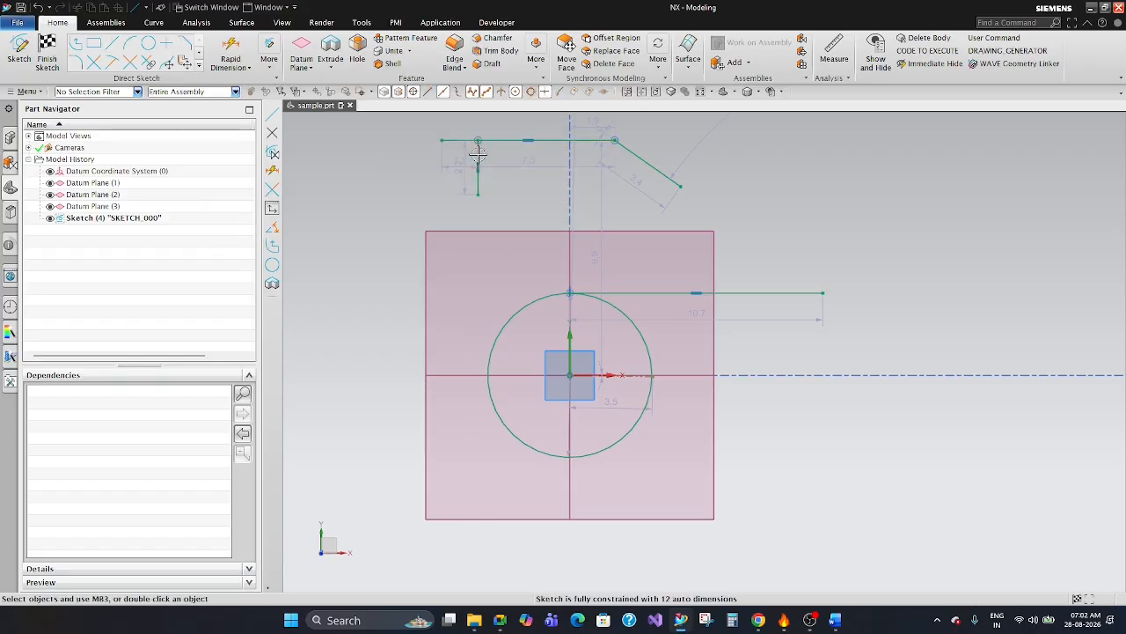
pyautogui.click(414, 184)
# Examine the full gallery of sketch curve and curve editing tools.
pyautogui.click(199, 67)
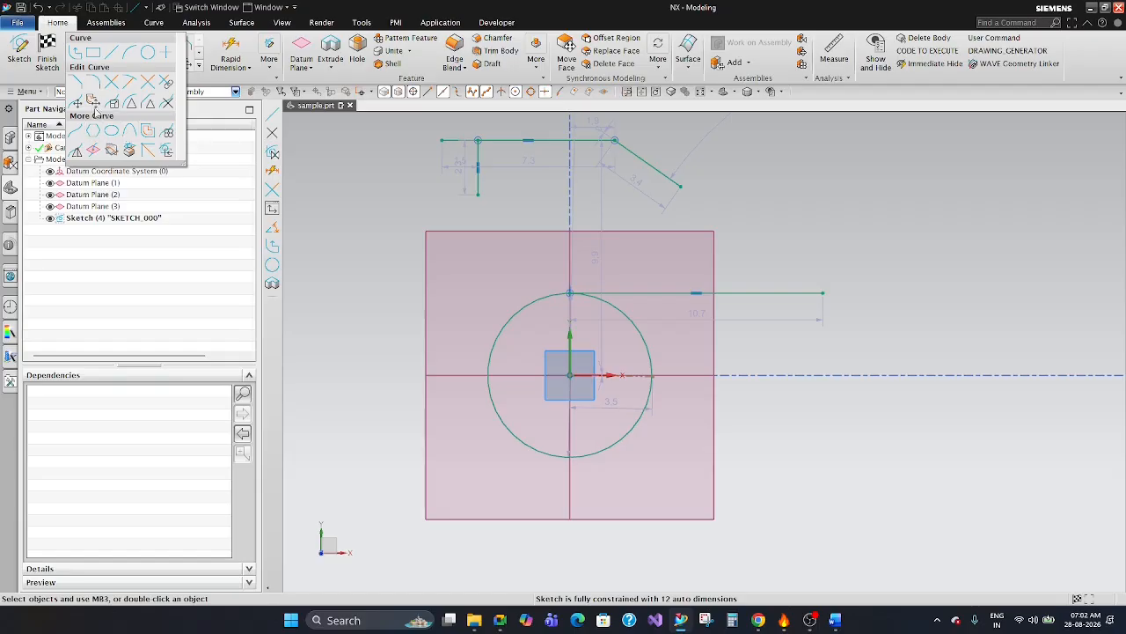
pyautogui.click(367, 161)
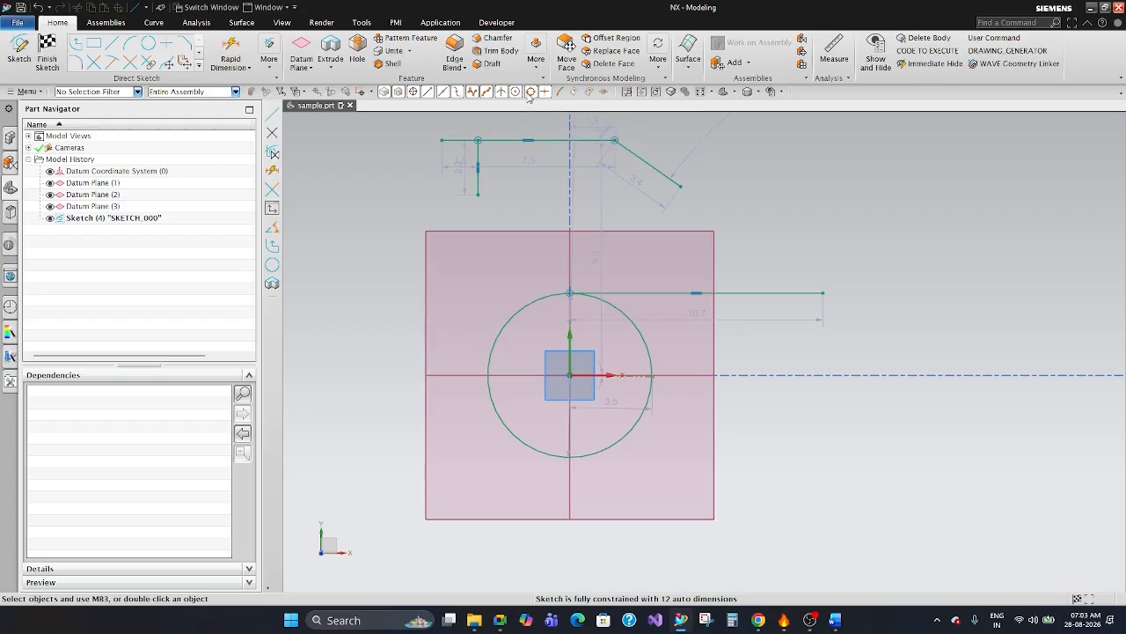
pyautogui.click(887, 229)
# Delete the upper horizontal line together with the vertical and sloping lines attached to it.
pyautogui.scroll(-5, 747, 247)
pyautogui.scroll(8, 672, 177)
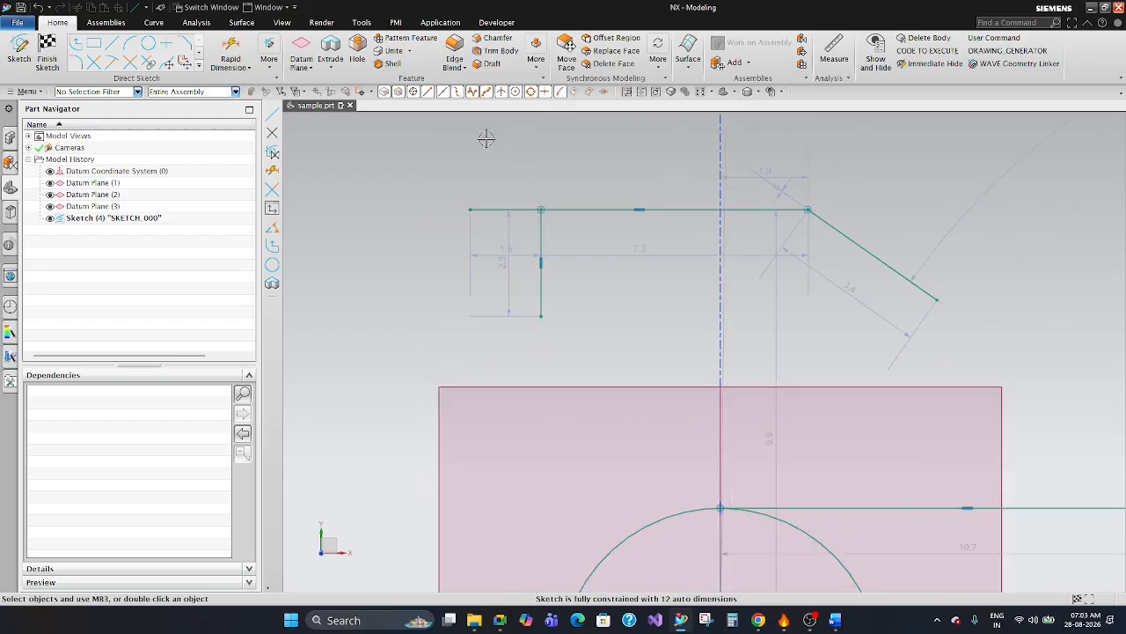
pyautogui.click(558, 209)
pyautogui.press('Delete')
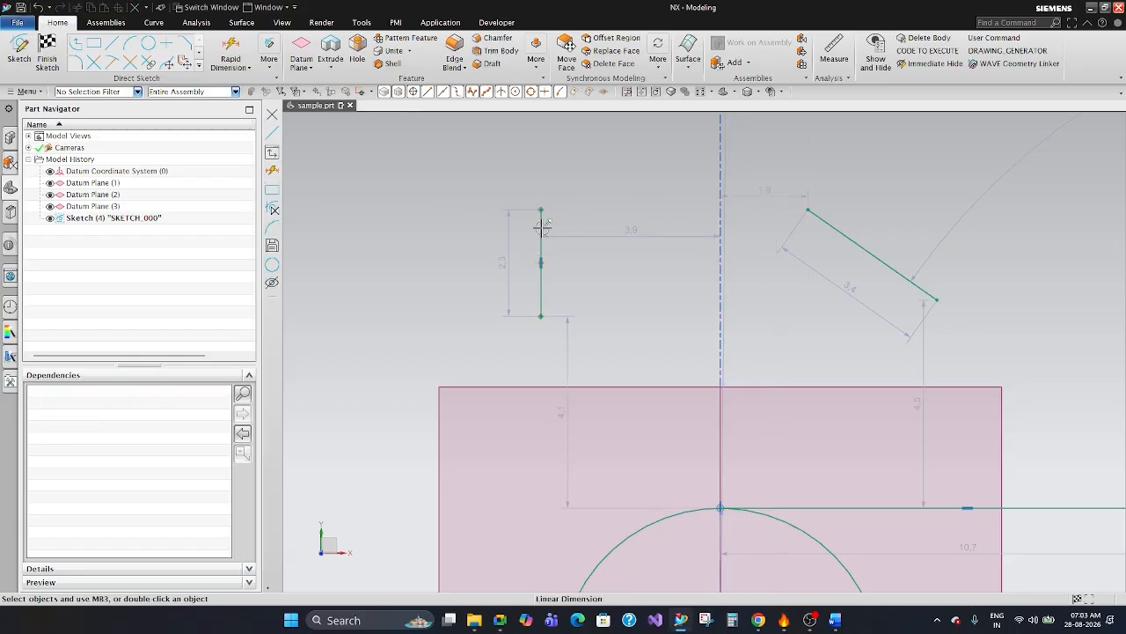
pyautogui.scroll(-4, 616, 186)
pyautogui.click(744, 216)
pyautogui.press('Delete')
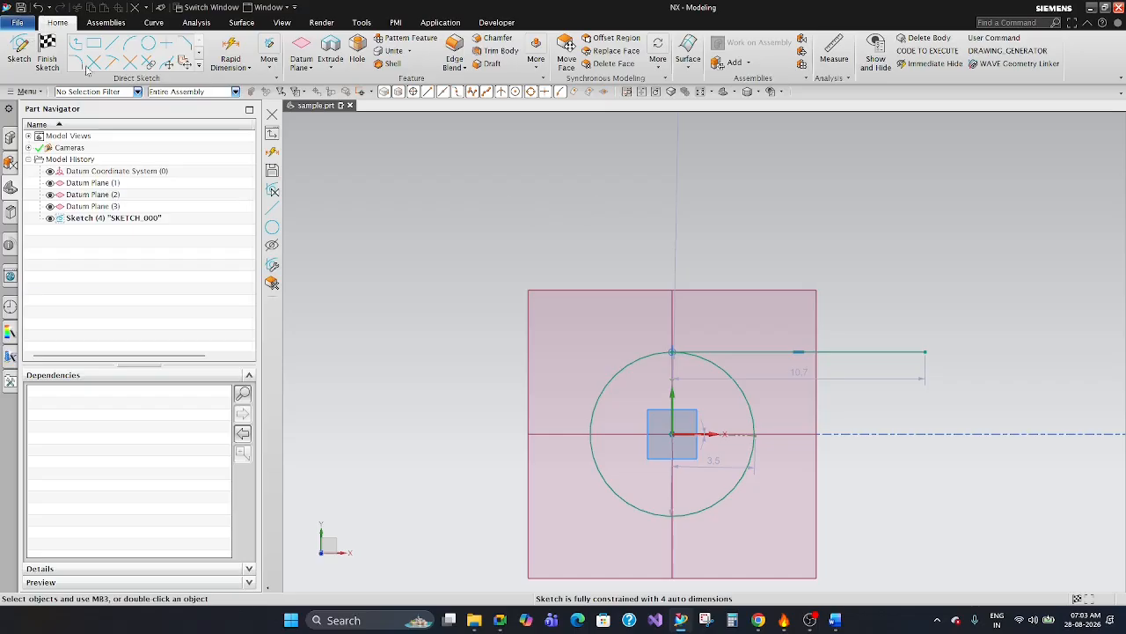
# Finish the sketch containing the circle and the line from its top quadrant.
pyautogui.click(49, 54)
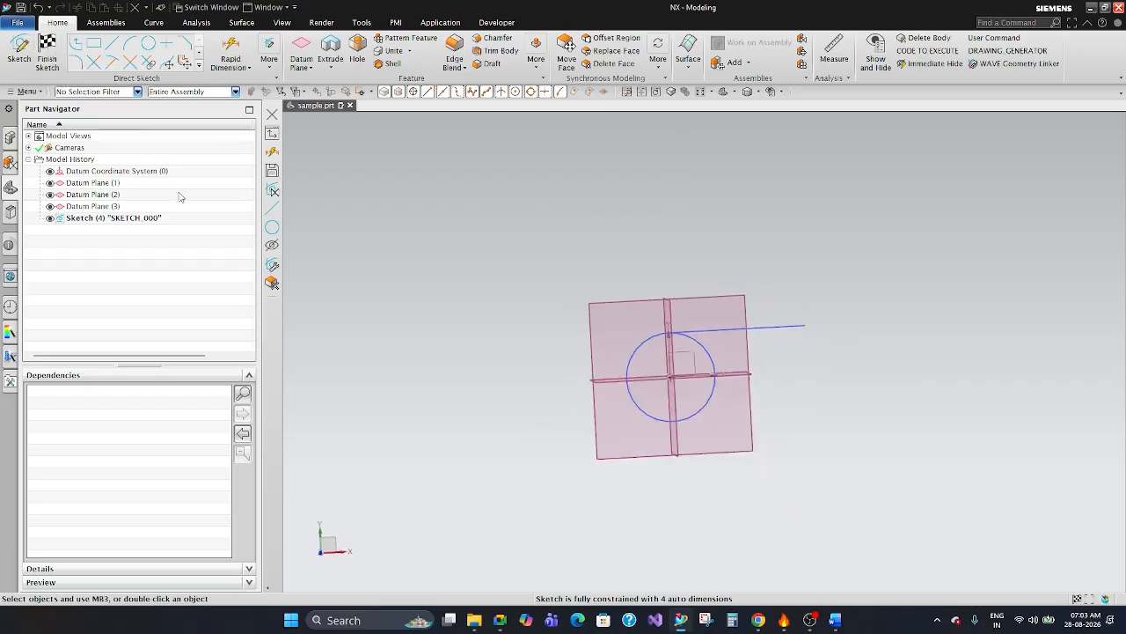
pyautogui.moveTo(668, 272)
pyautogui.mouseDown(button='middle')
pyautogui.moveTo(822, 329)
pyautogui.moveTo(790, 339)
pyautogui.mouseUp(button='middle')
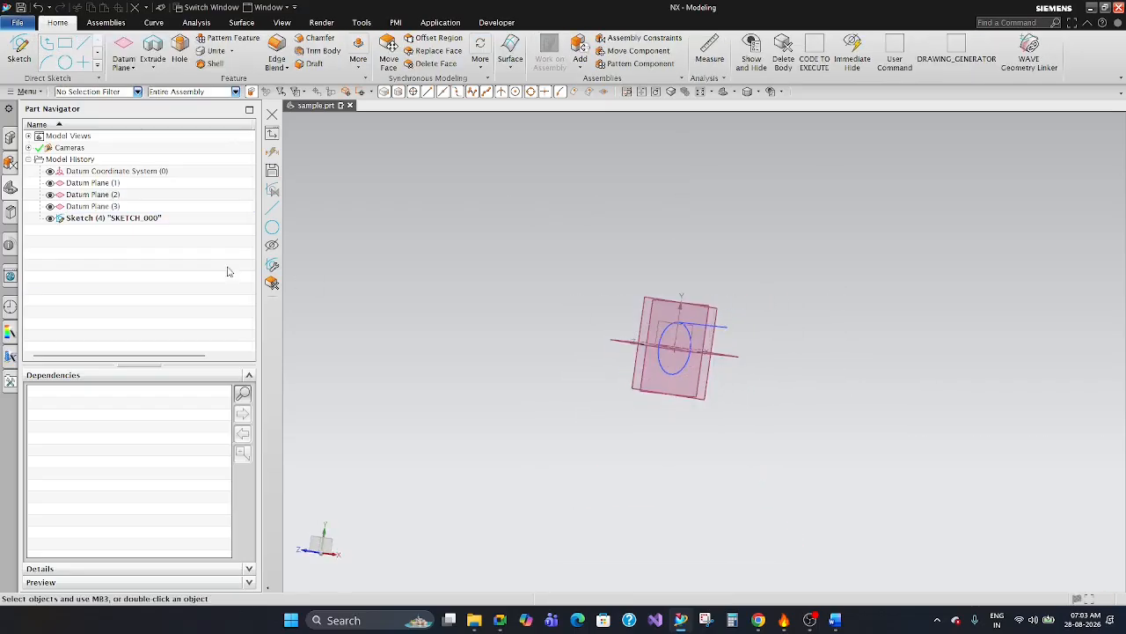
pyautogui.click(144, 219)
pyautogui.click(445, 267)
# Widen the Part Navigator and narrow its Name column.
pyautogui.moveTo(257, 160); pyautogui.dragTo(347, 239)
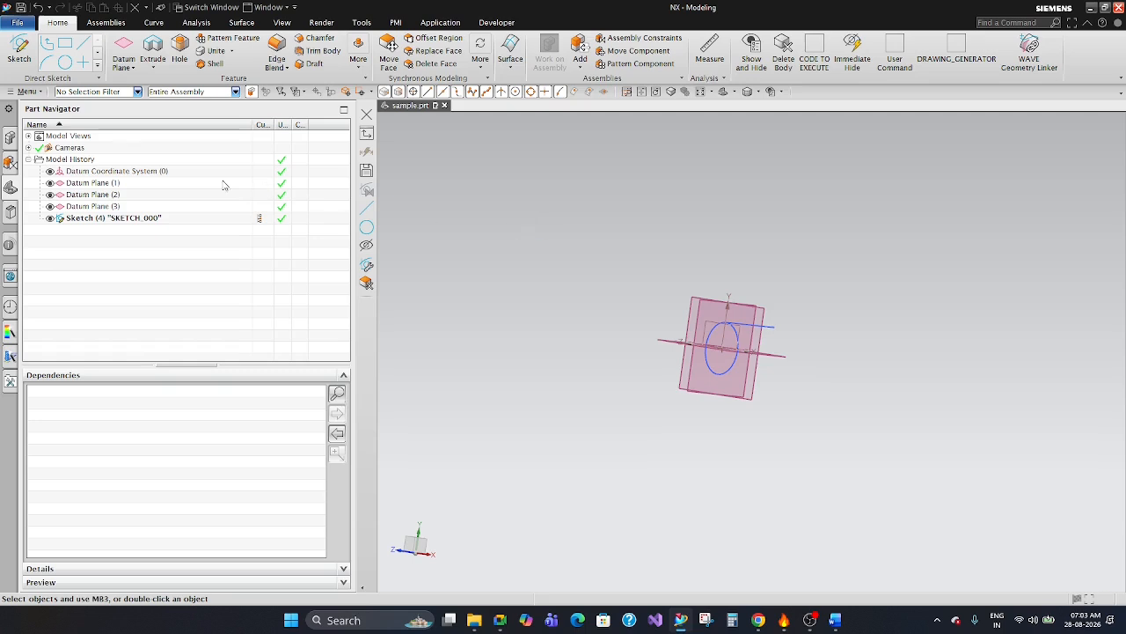
pyautogui.click(161, 172)
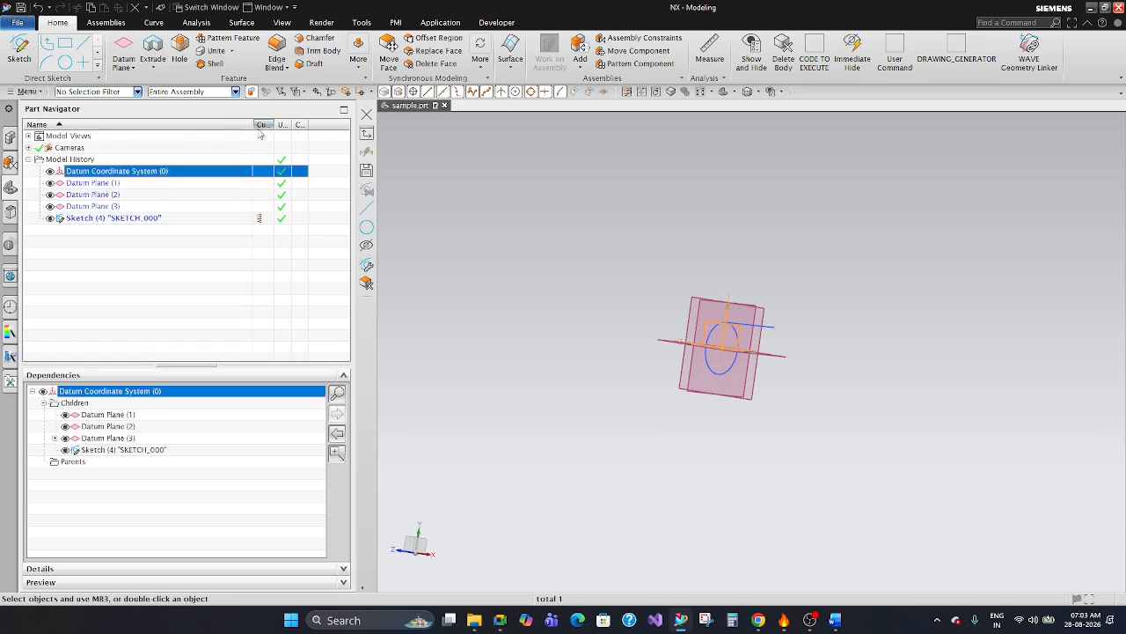
pyautogui.moveTo(253, 125); pyautogui.dragTo(196, 125)
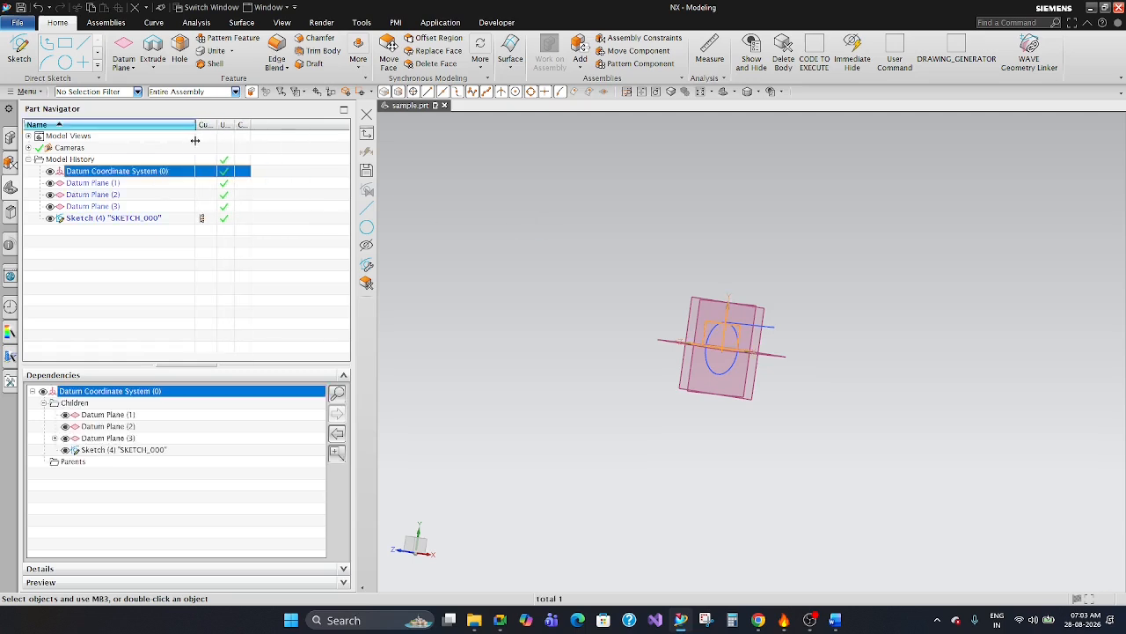
pyautogui.click(379, 205)
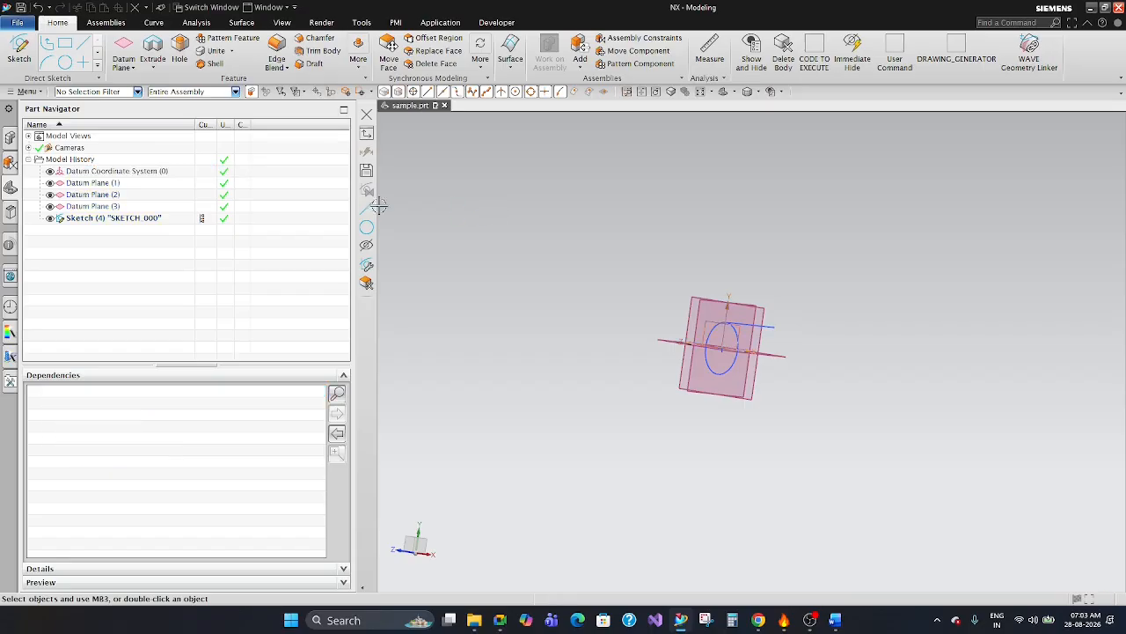
# Highlight the three datum planes and the sketch one after another in the model history to inspect them.
pyautogui.click(125, 184)
pyautogui.click(128, 196)
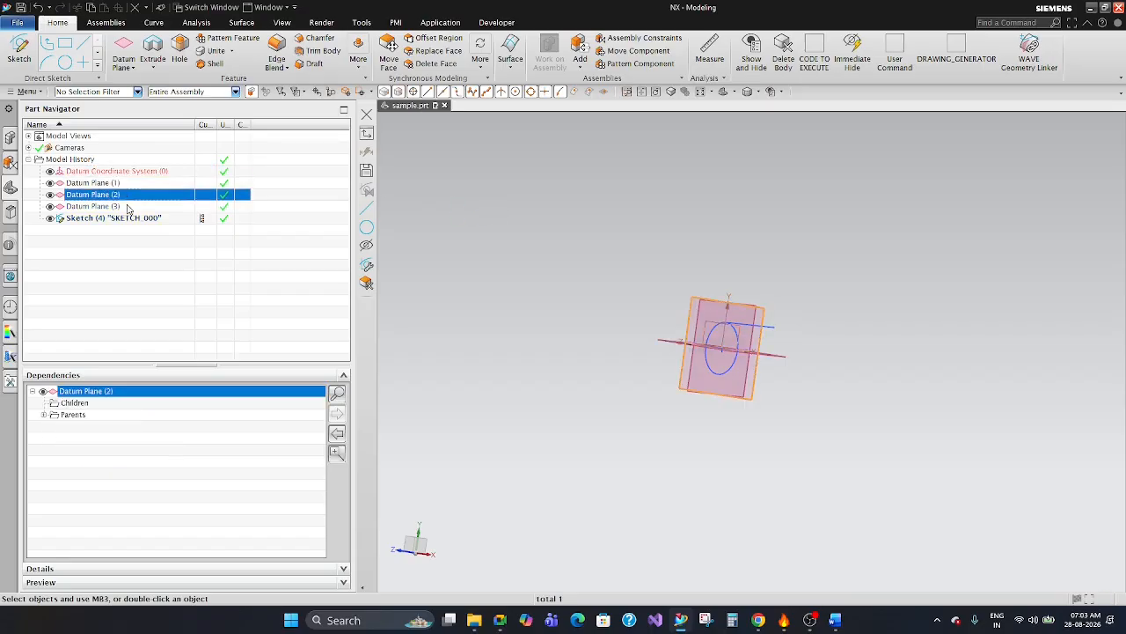
pyautogui.click(129, 206)
pyautogui.click(119, 220)
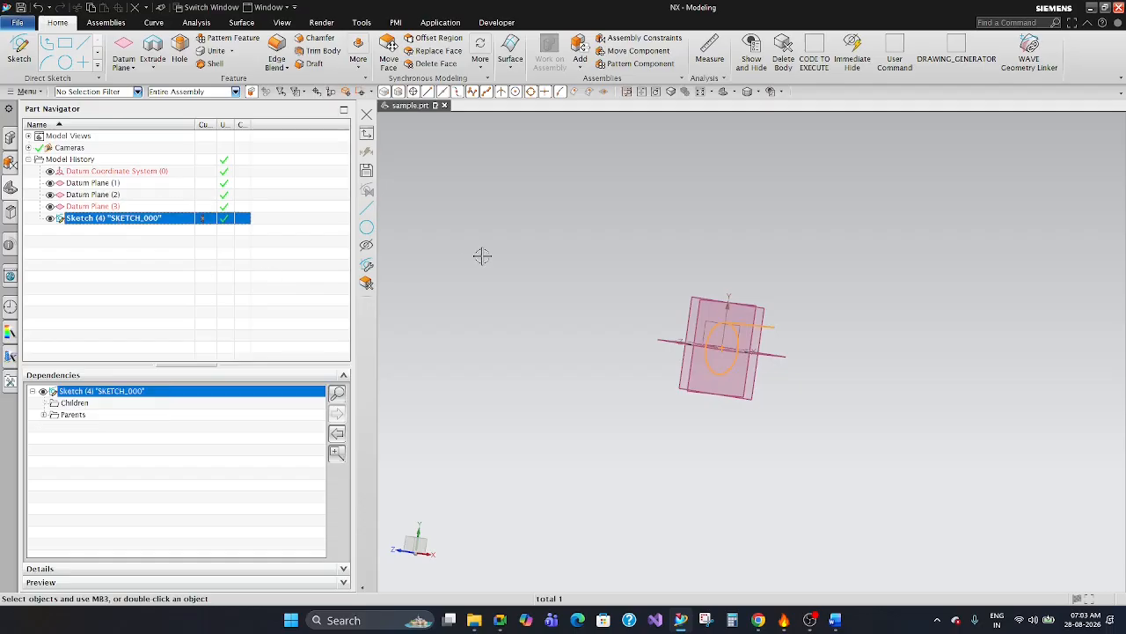
pyautogui.click(481, 255)
# Widen the Current Feature column and roll the model history back to Datum Plane (1).
pyautogui.moveTo(217, 125)
pyautogui.mouseDown()
pyautogui.moveTo(283, 130)
pyautogui.moveTo(272, 131)
pyautogui.mouseUp()
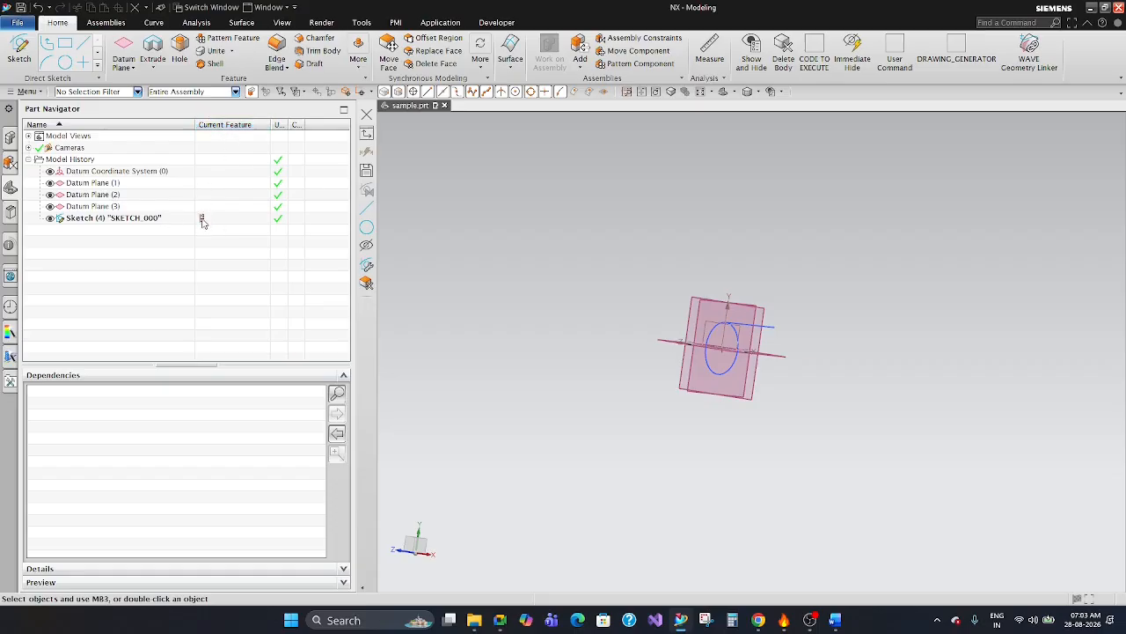
pyautogui.click(202, 219)
pyautogui.moveTo(204, 210); pyautogui.dragTo(203, 184)
pyautogui.moveTo(685, 224); pyautogui.dragTo(661, 254, button='middle')
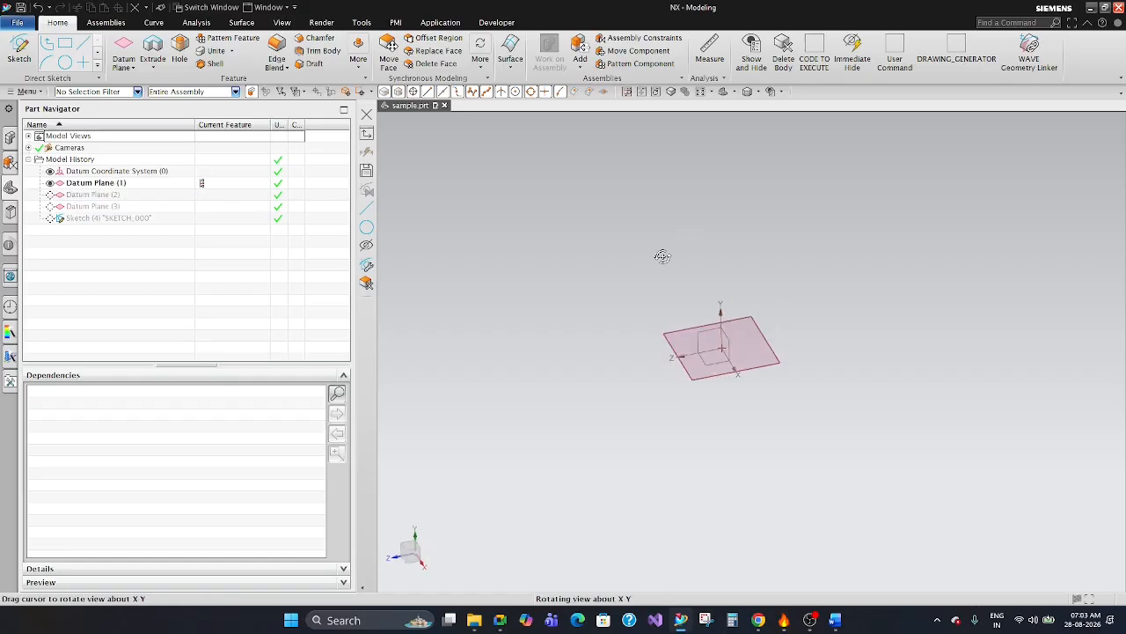
# Advance the current feature through Datum Plane (2) and Datum Plane (3) to Sketch (4).
pyautogui.click(221, 198)
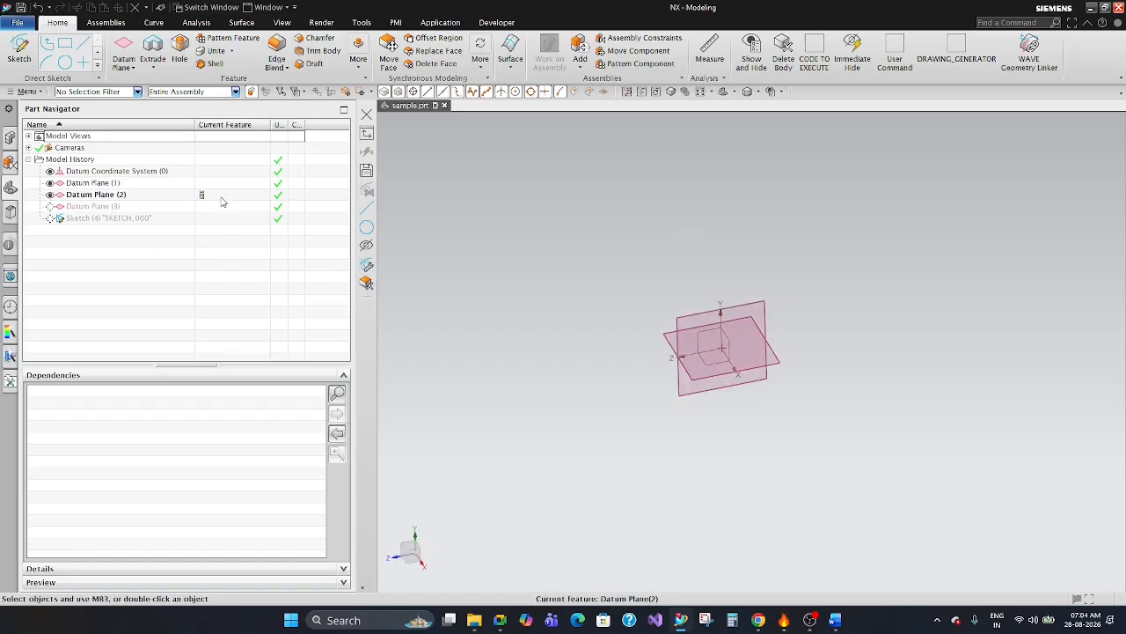
pyautogui.click(217, 207)
pyautogui.click(210, 223)
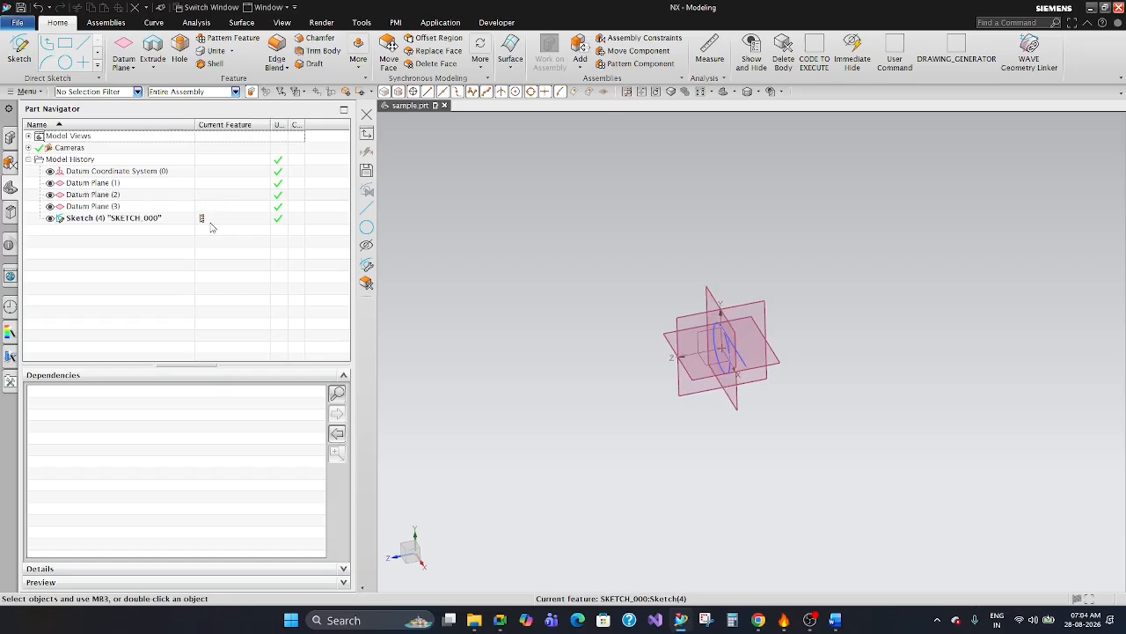
# Roll the model history back to the datum coordinate system and advance it plane by plane to Datum Plane (3).
pyautogui.click(202, 172)
pyautogui.click(205, 183)
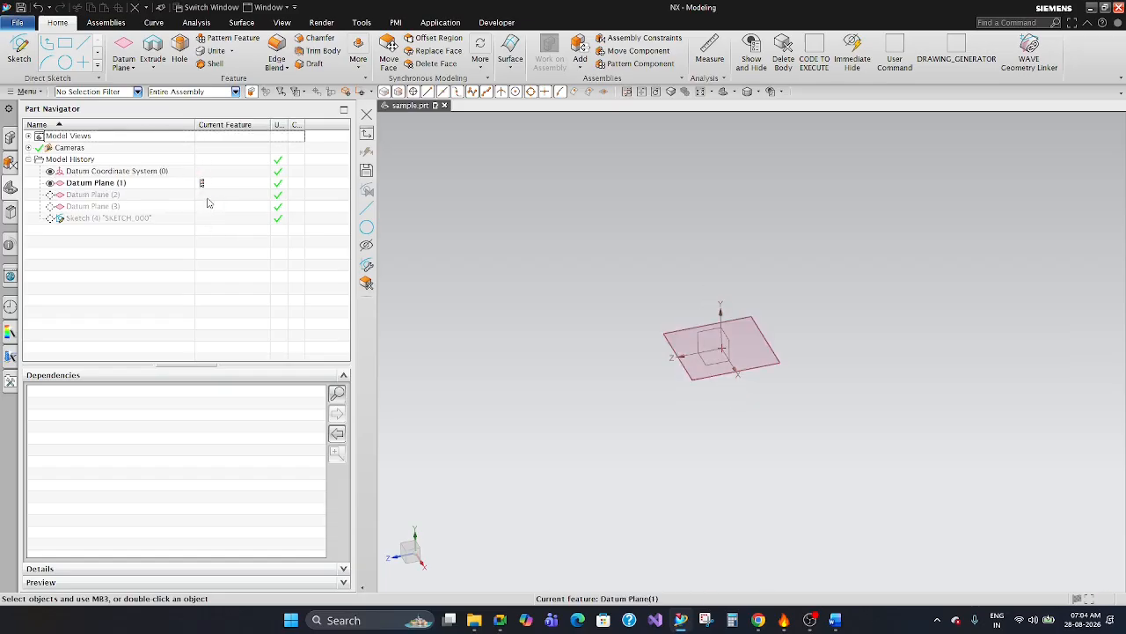
pyautogui.click(208, 194)
pyautogui.click(207, 207)
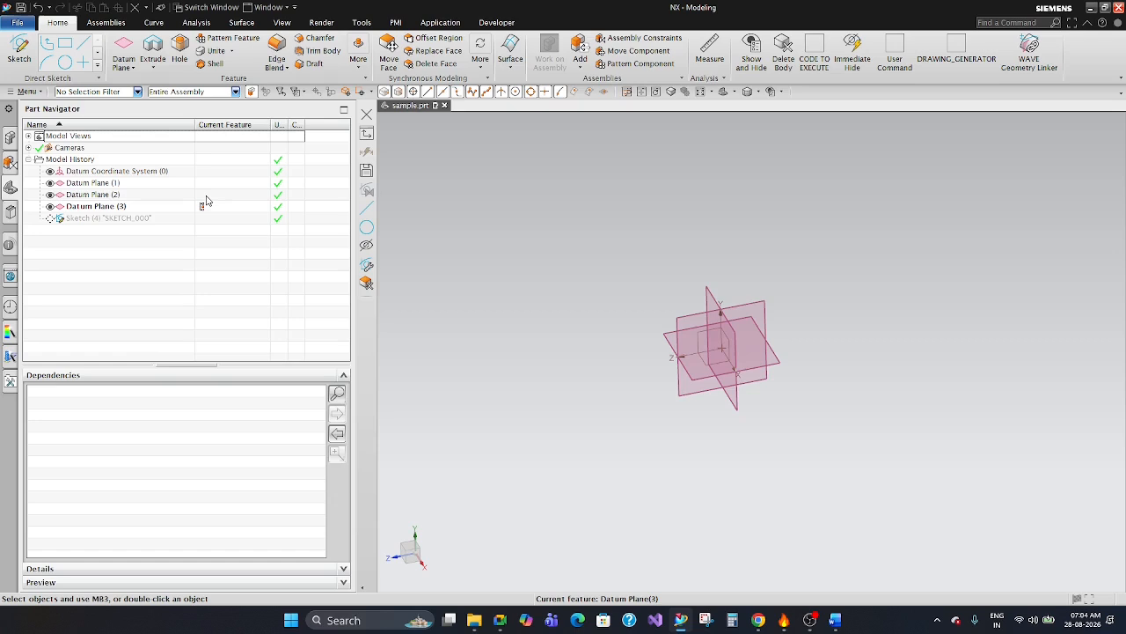
# Roll back feature by feature to the datum coordinate system and return the current feature to Sketch (4).
pyautogui.click(203, 195)
pyautogui.click(206, 183)
pyautogui.click(207, 173)
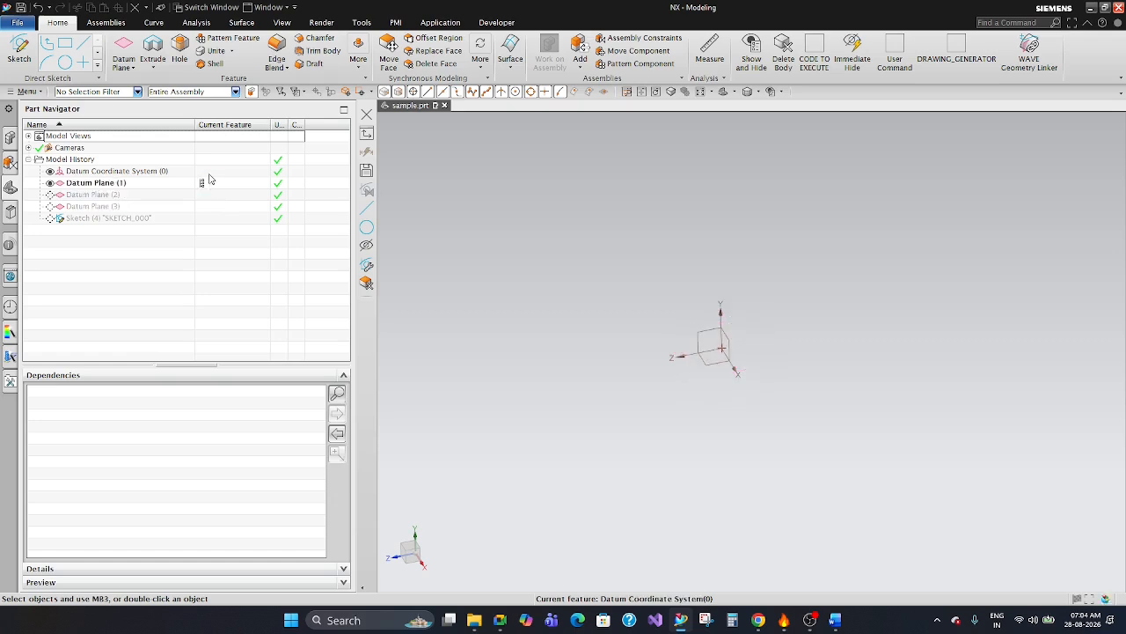
pyautogui.click(208, 183)
pyautogui.click(206, 194)
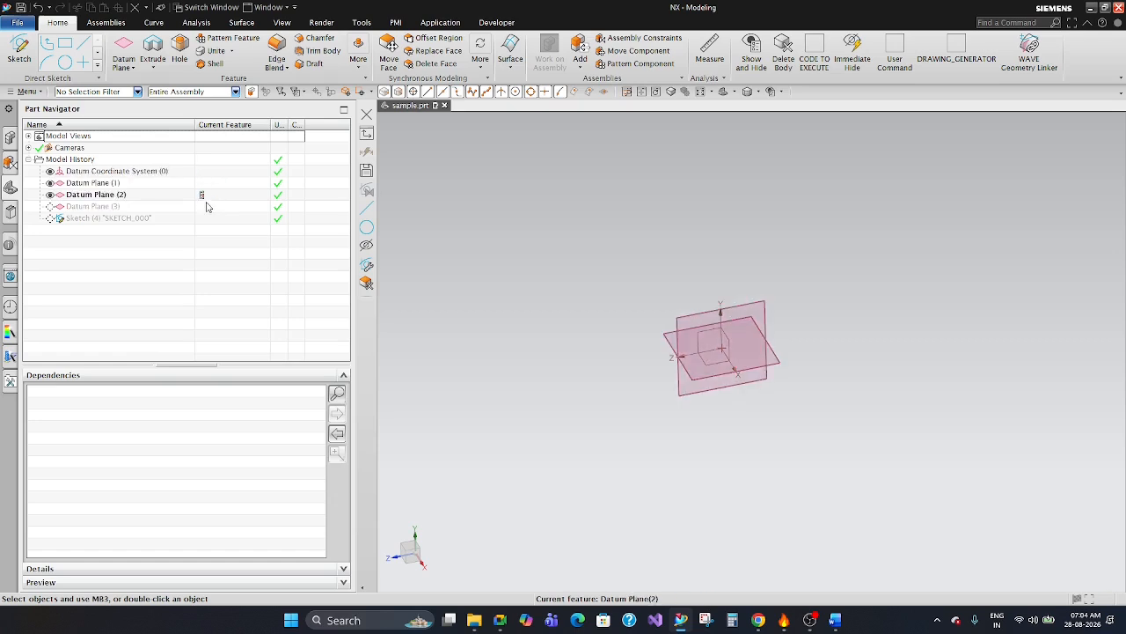
pyautogui.click(207, 206)
pyautogui.click(206, 218)
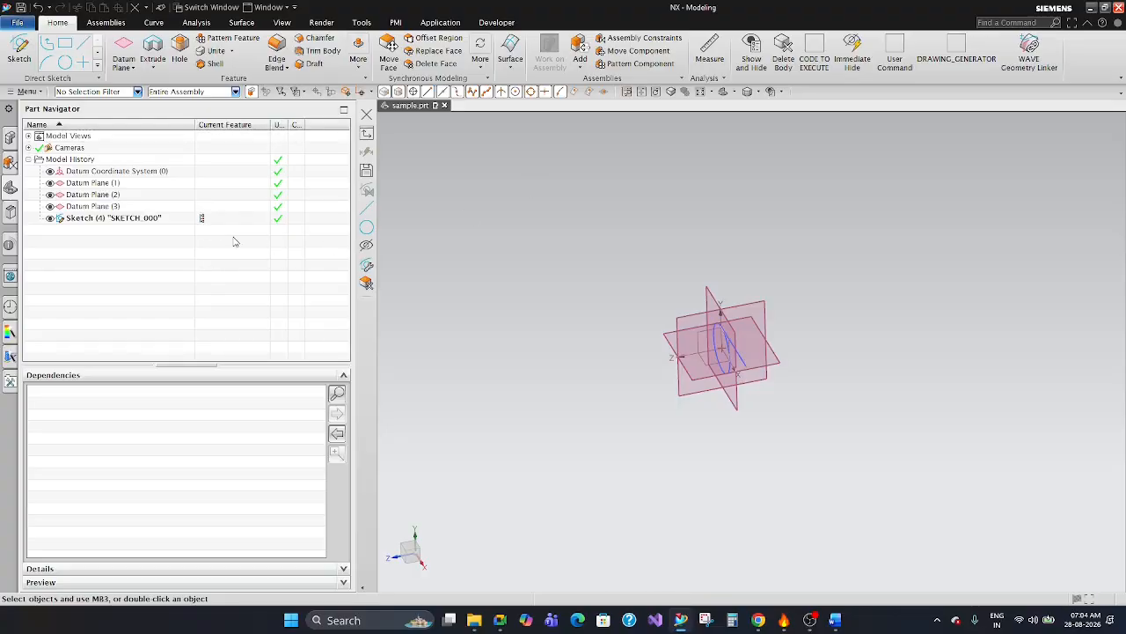
# Examine the commands available for Sketch (4) in the model history.
pyautogui.click(141, 219)
pyautogui.rightClick(115, 224)
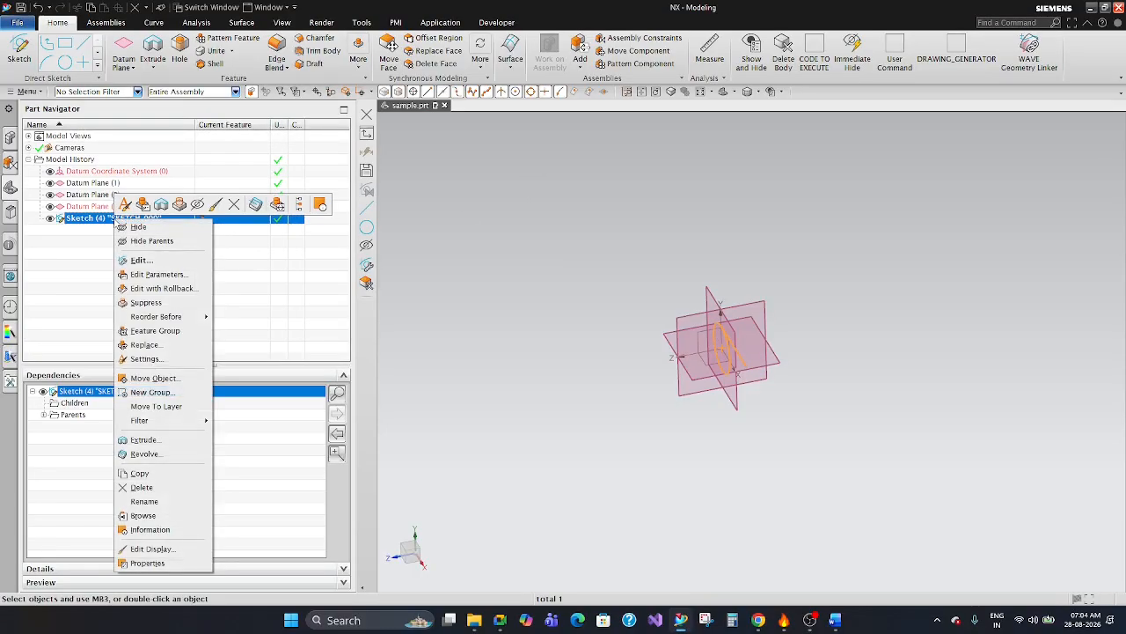
pyautogui.click(572, 229)
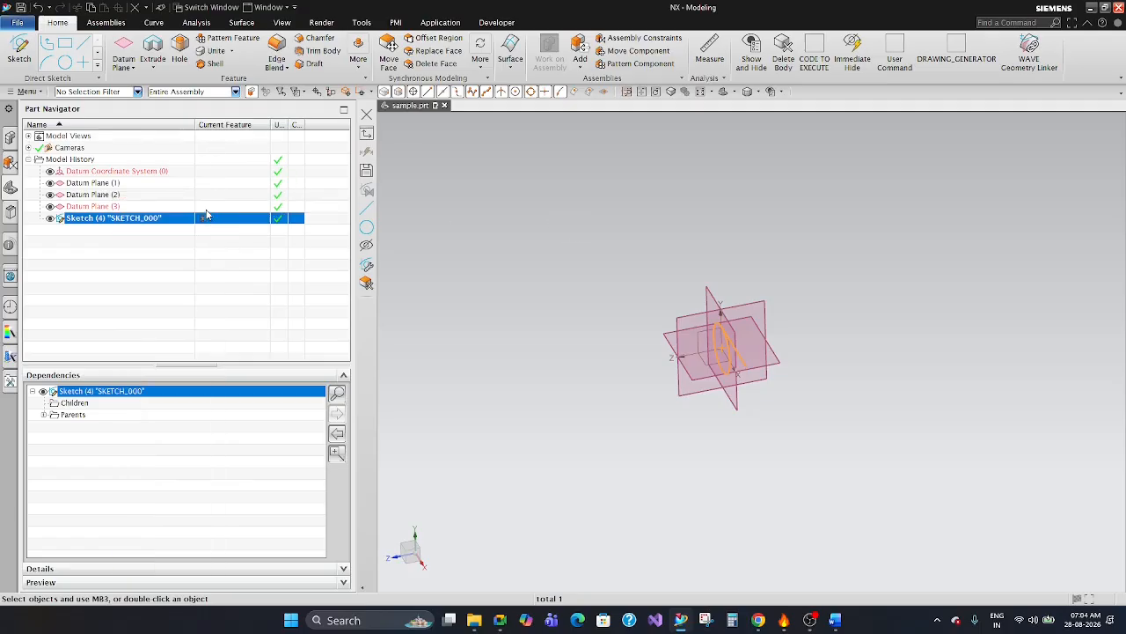
# Narrow the Current Feature column and widen the Up to Date column in the Part Navigator.
pyautogui.moveTo(270, 124)
pyautogui.mouseDown()
pyautogui.moveTo(244, 125)
pyautogui.moveTo(290, 133)
pyautogui.mouseUp()
pyautogui.click(212, 270)
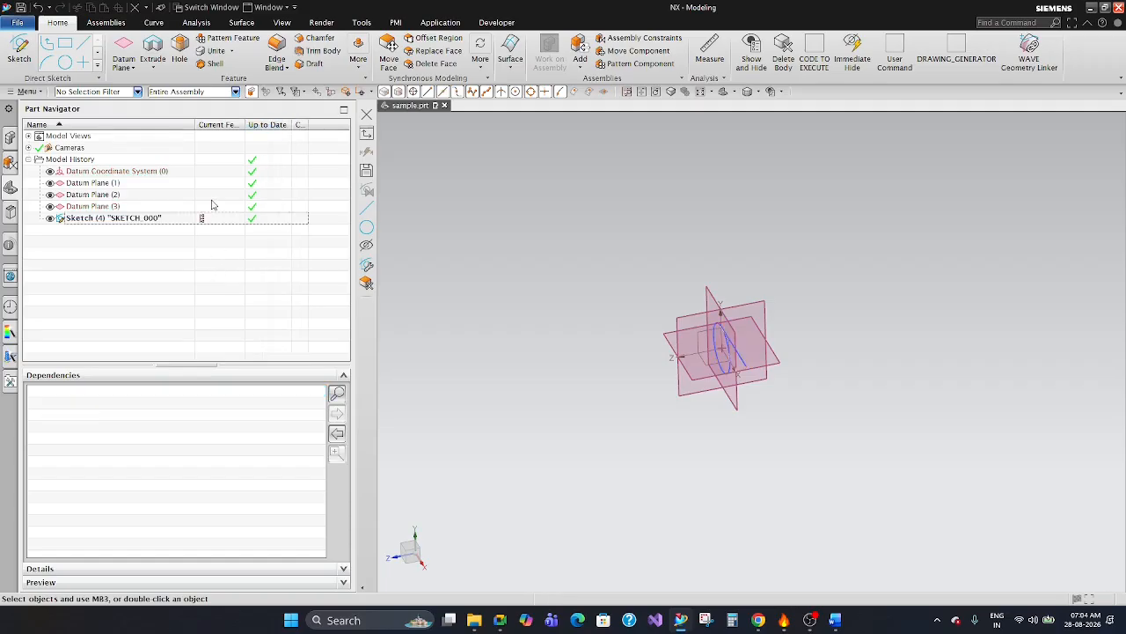
# Roll the model history back to Datum Plane (1) and advance it feature by feature to Sketch (4).
pyautogui.click(212, 198)
pyautogui.click(209, 182)
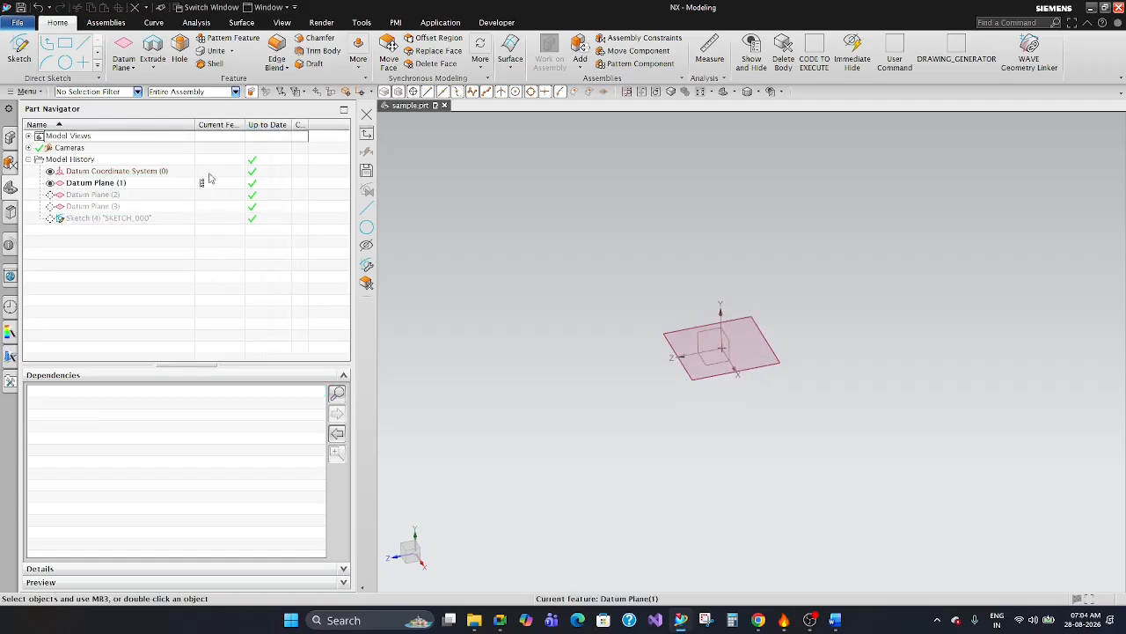
pyautogui.click(202, 194)
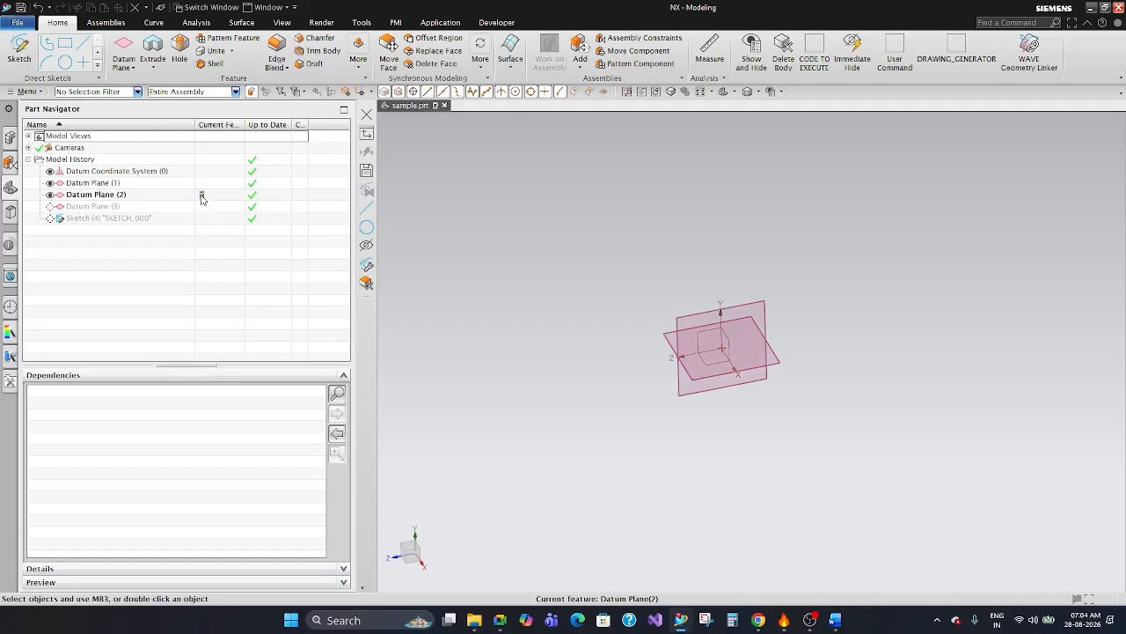
pyautogui.click(202, 206)
pyautogui.click(202, 218)
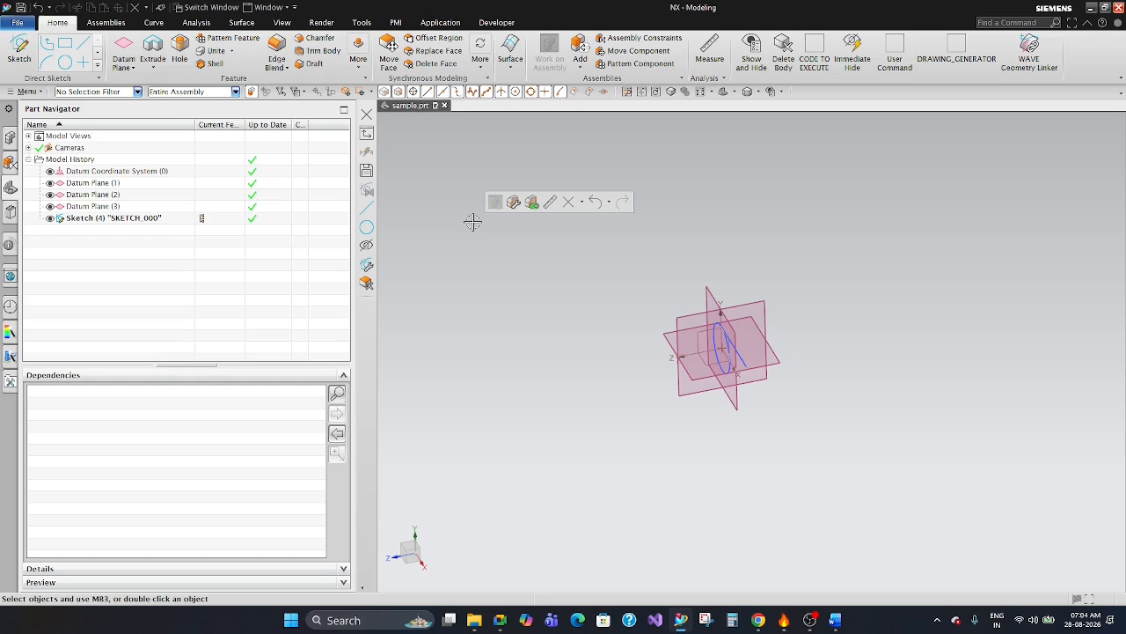
# Open Sketch (4) from the model history to view its geometry and exit the sketch.
pyautogui.moveTo(711, 359); pyautogui.dragTo(768, 335, button='middle')
pyautogui.scroll(6, 751, 338)
pyautogui.scroll(-3, 712, 306)
pyautogui.moveTo(756, 261)
pyautogui.mouseDown(button='middle')
pyautogui.moveTo(734, 291)
pyautogui.moveTo(740, 276)
pyautogui.mouseUp(button='middle')
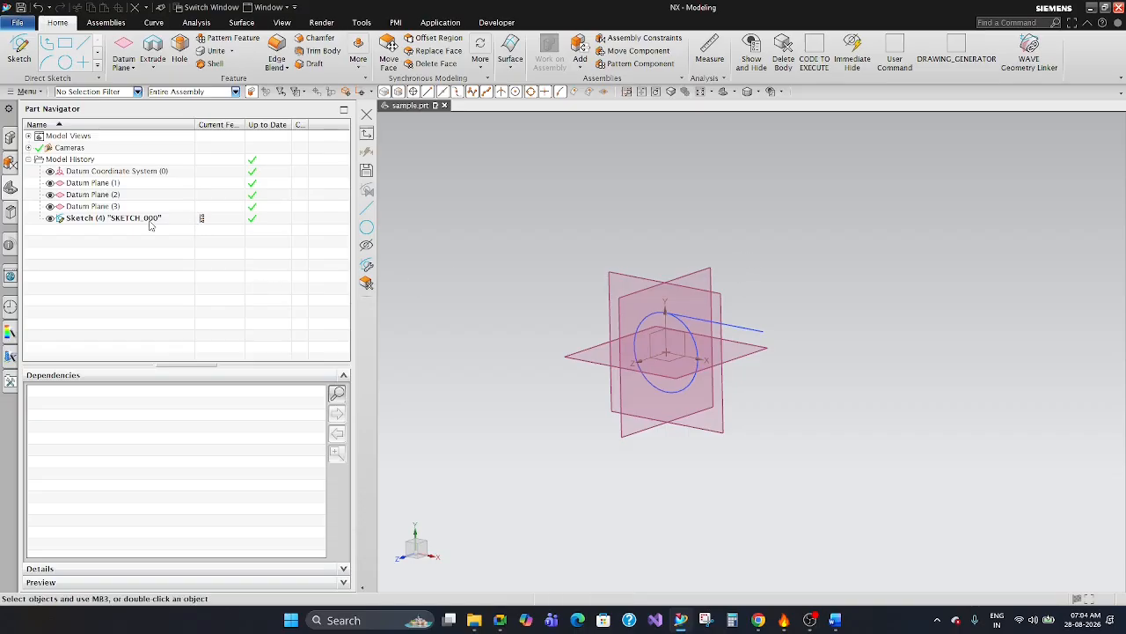
pyautogui.doubleClick(132, 218)
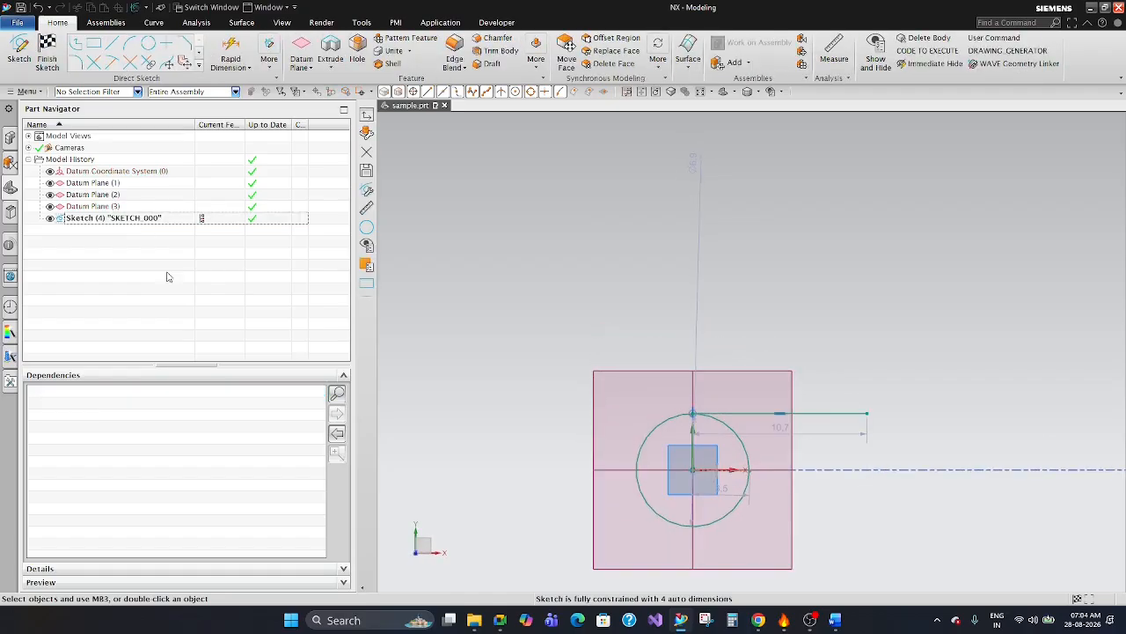
pyautogui.click(48, 46)
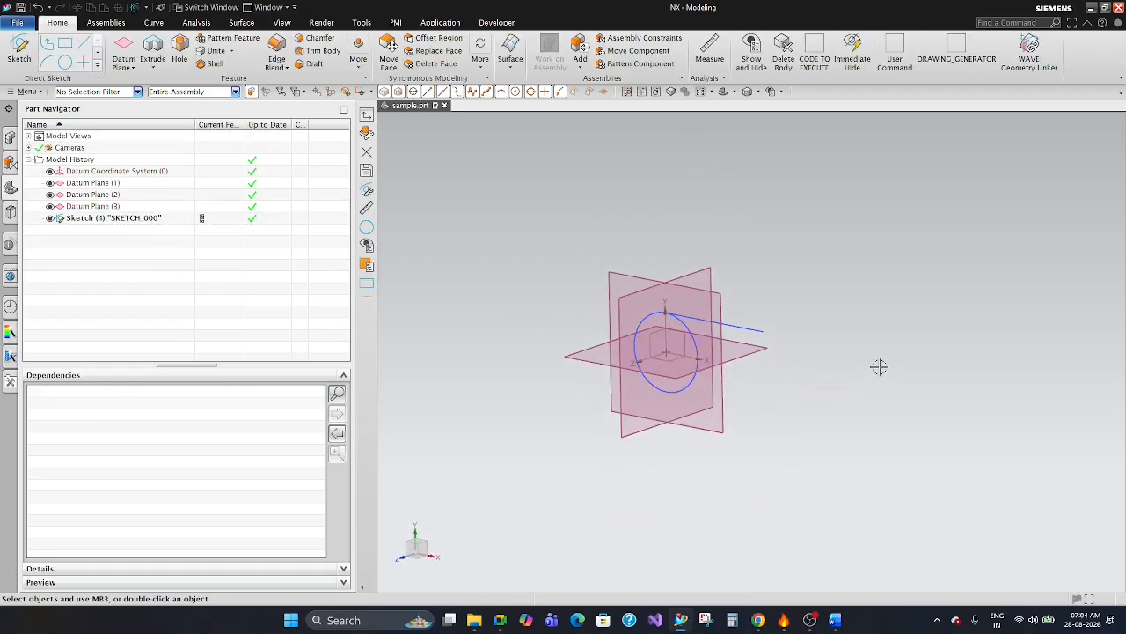
# Make Datum Plane (3) the current feature and return the current feature to Sketch (4).
pyautogui.scroll(2, 844, 318)
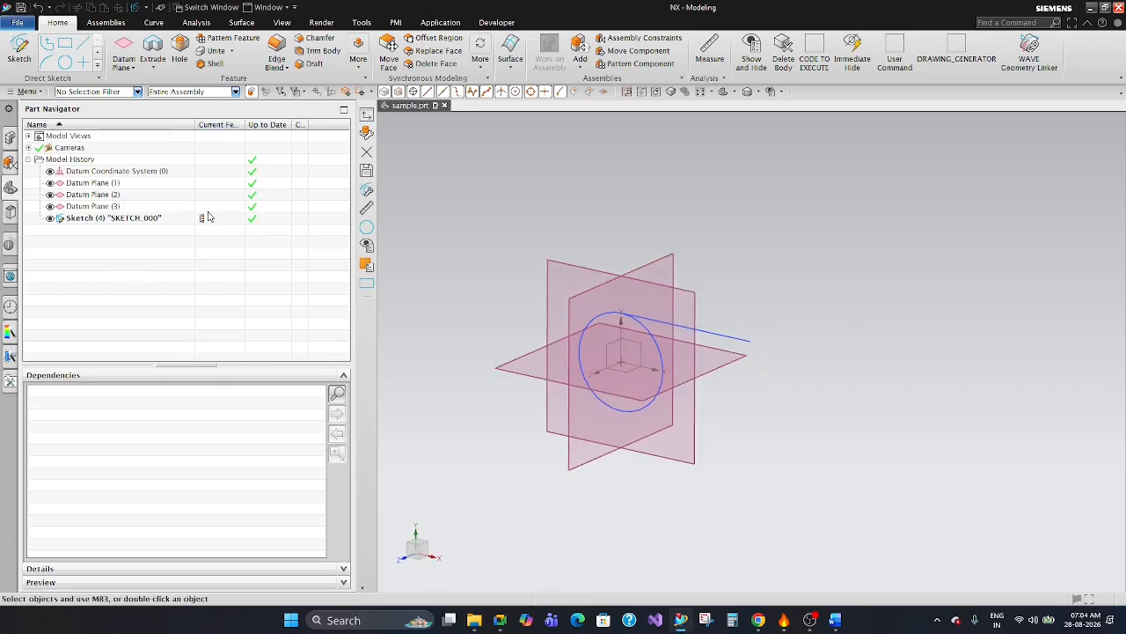
pyautogui.click(208, 209)
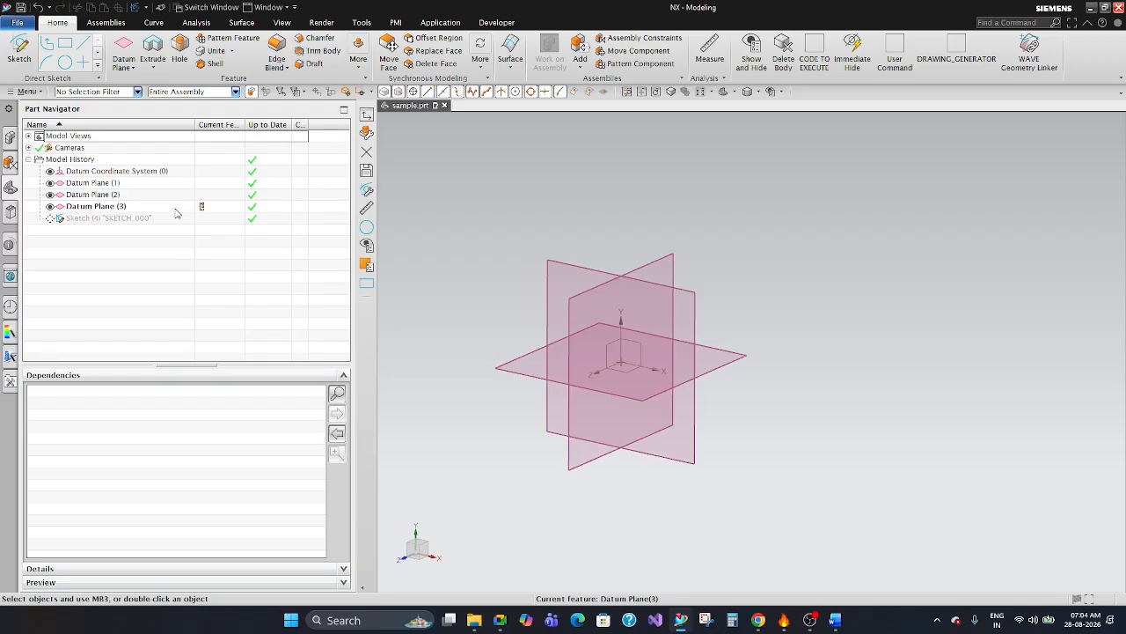
pyautogui.click(201, 219)
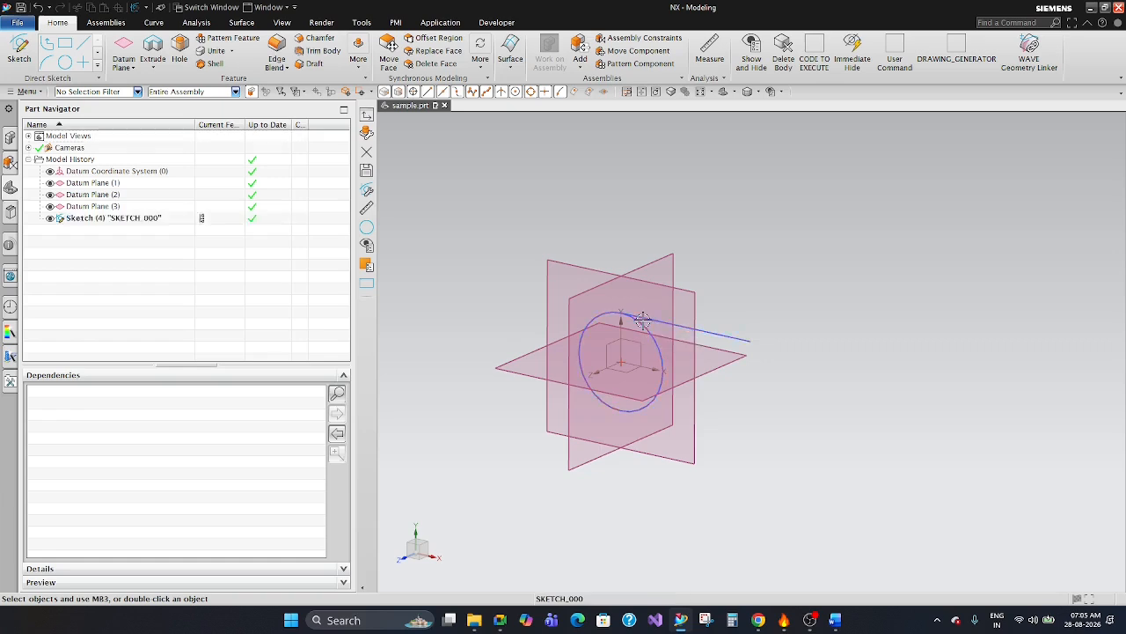
# Delete Sketch (4) from the model and start a new sketch on Datum Plane (3).
pyautogui.click(673, 314)
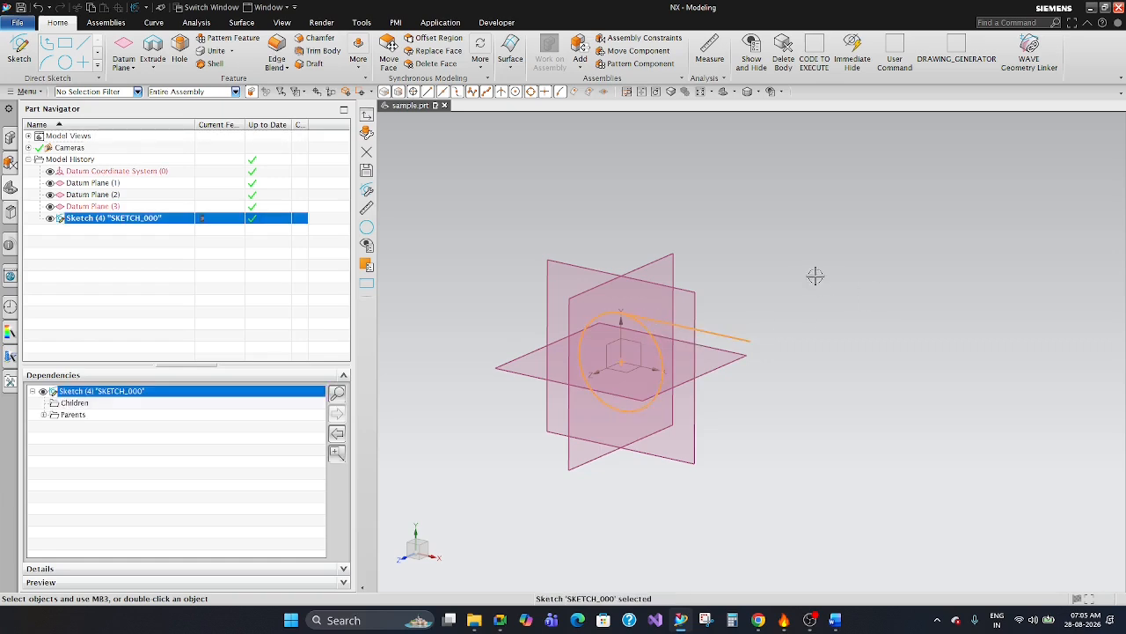
pyautogui.press('Delete')
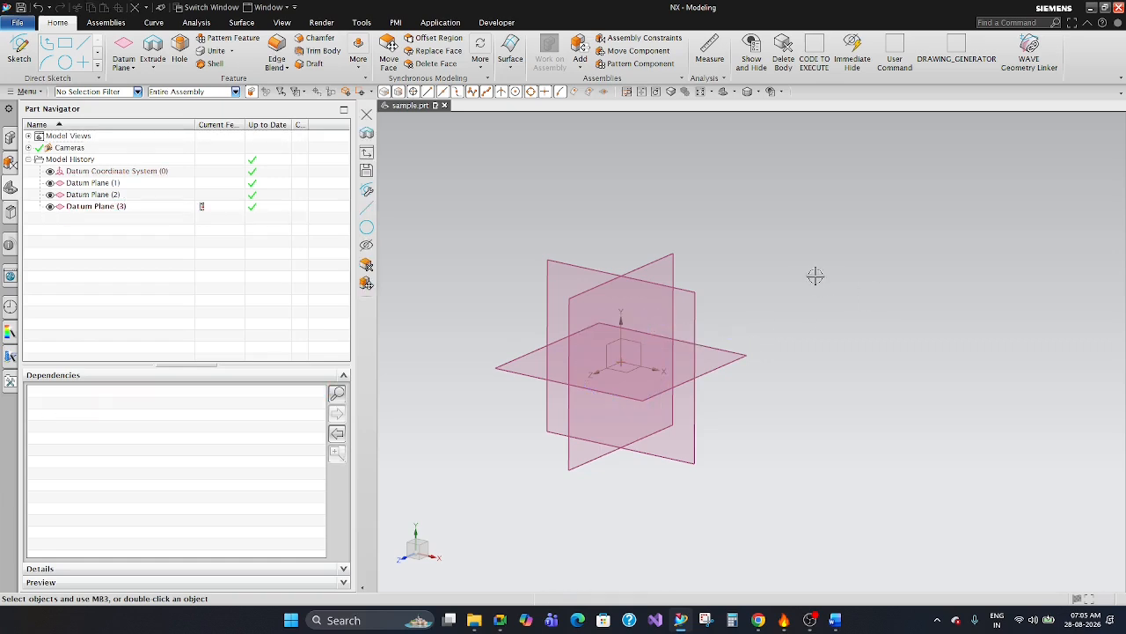
pyautogui.click(19, 49)
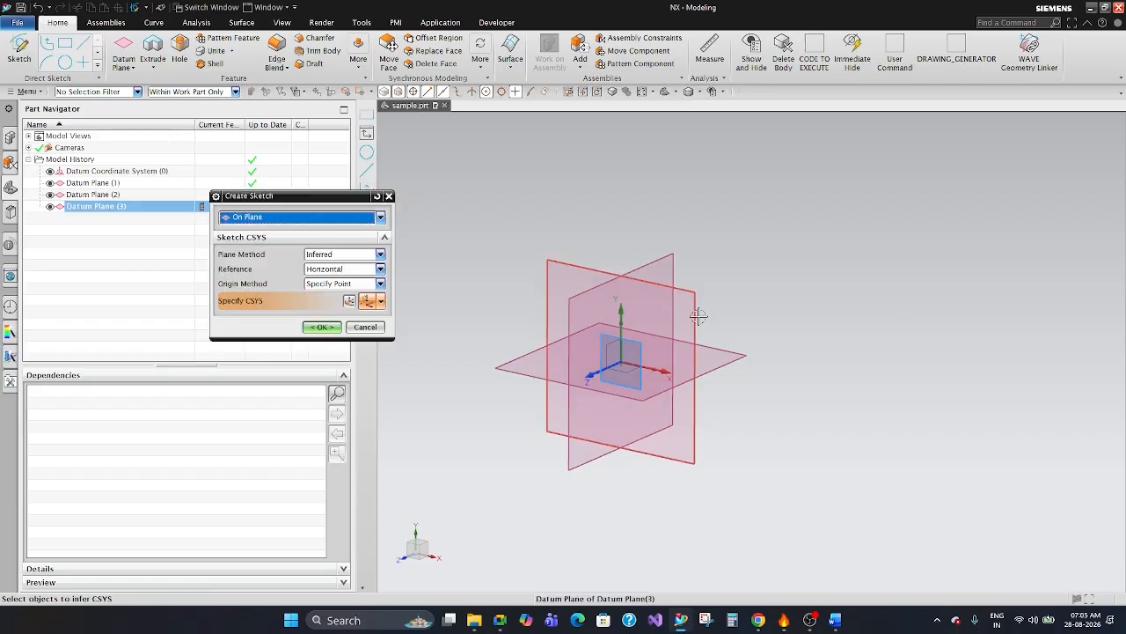
pyautogui.moveTo(792, 357); pyautogui.dragTo(820, 357, button='middle')
pyautogui.click(531, 294)
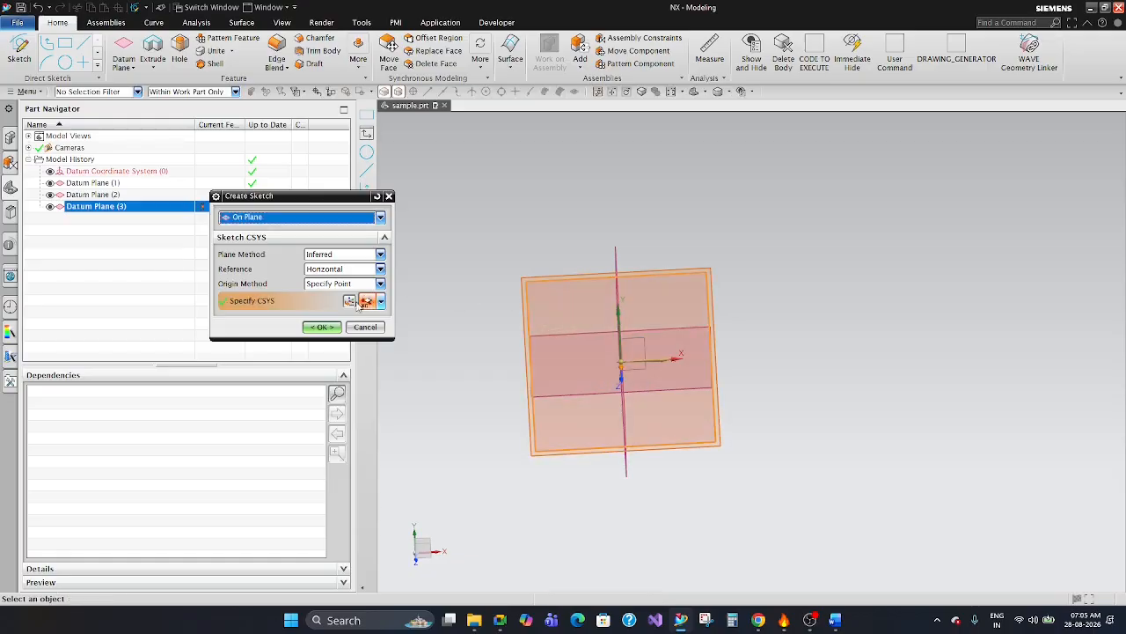
pyautogui.click(322, 328)
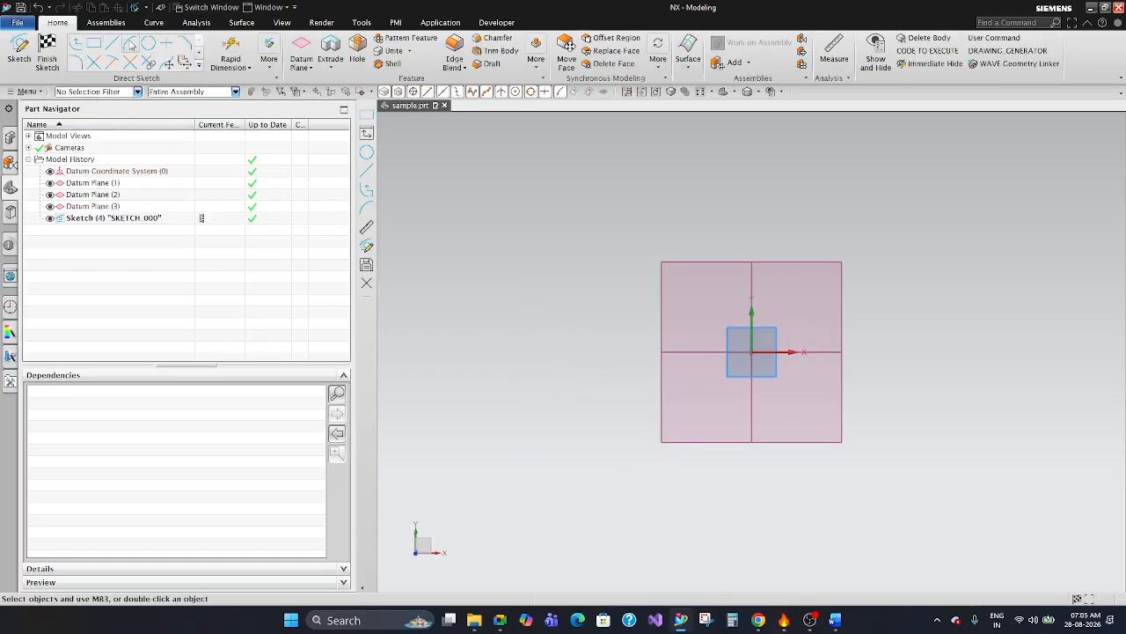
# Sketch a circle about 9.4 mm in diameter centred on the origin, adjust its driving diameter dimension, and finish the sketch.
pyautogui.click(149, 44)
pyautogui.click(752, 352)
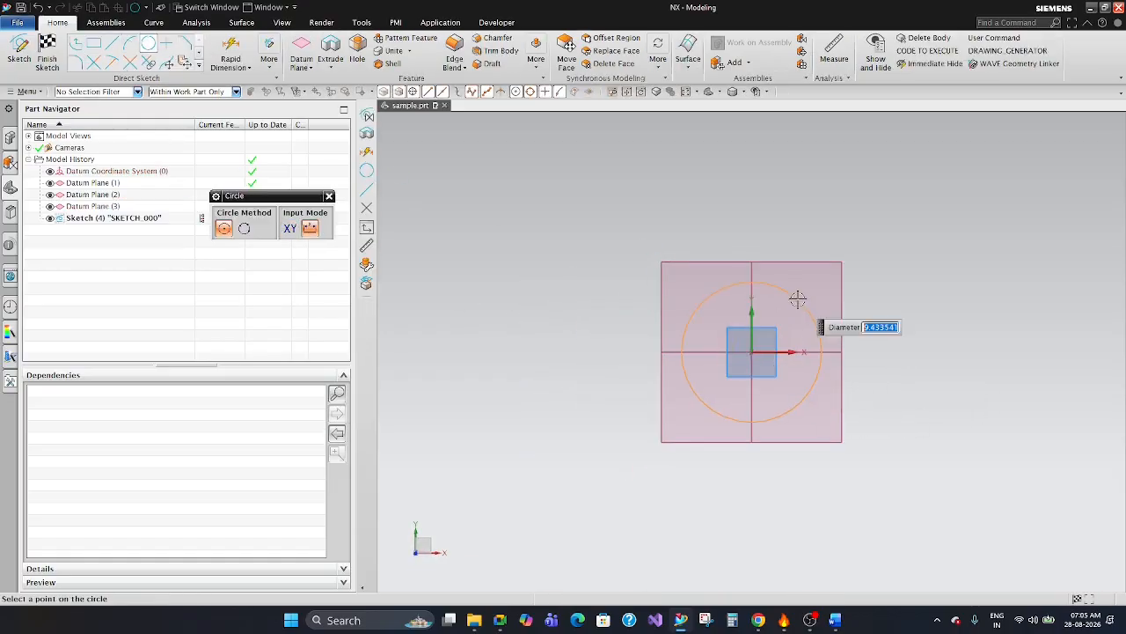
pyautogui.click(797, 300)
pyautogui.press('Escape')
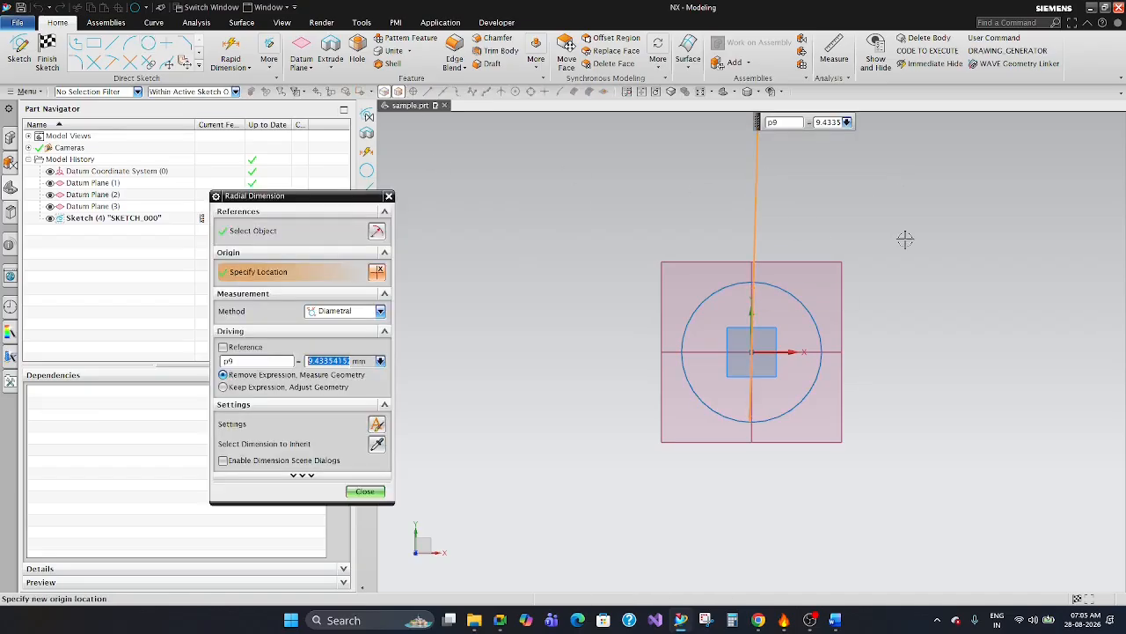
pyautogui.click(364, 491)
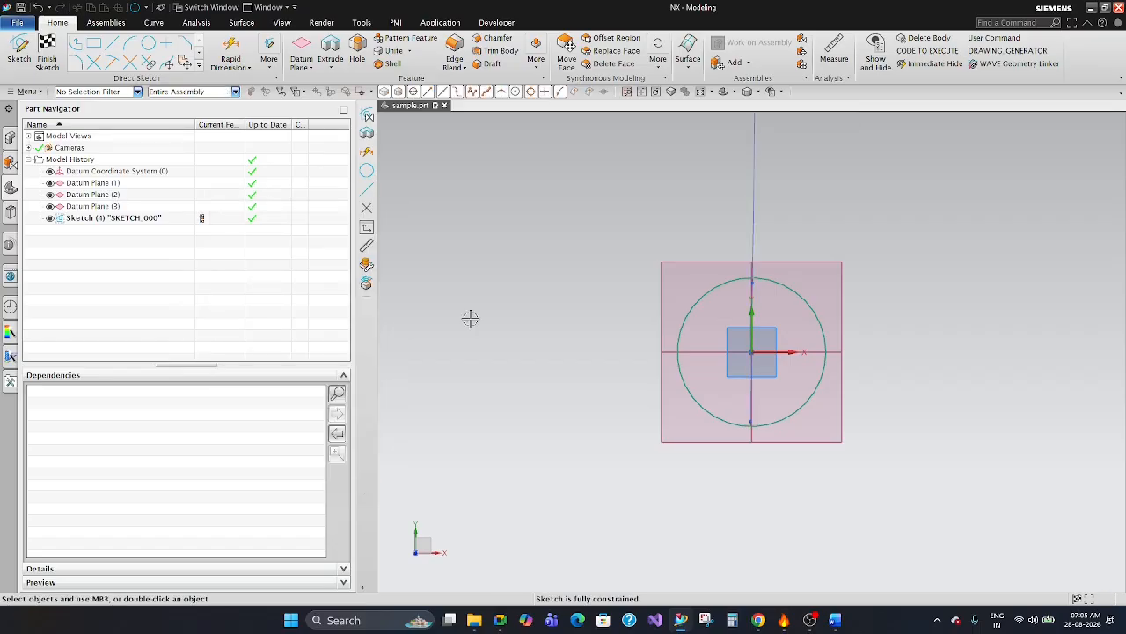
pyautogui.click(53, 53)
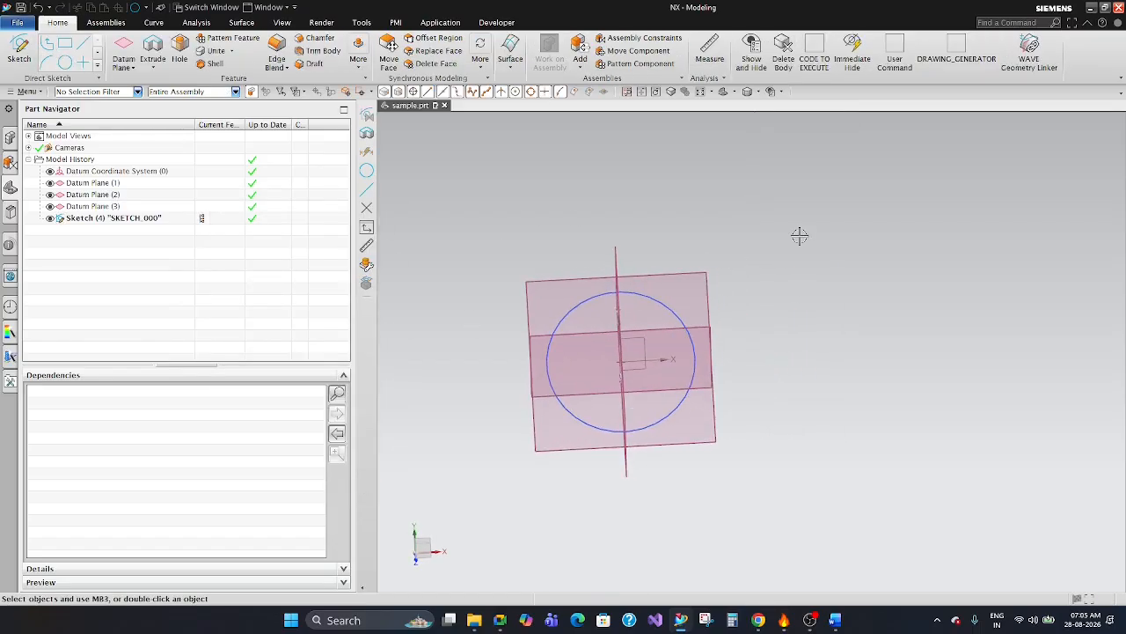
# Start a second sketch on the inferred XY plane and draw a larger circle concentric with the first sketch's circle.
pyautogui.click(20, 53)
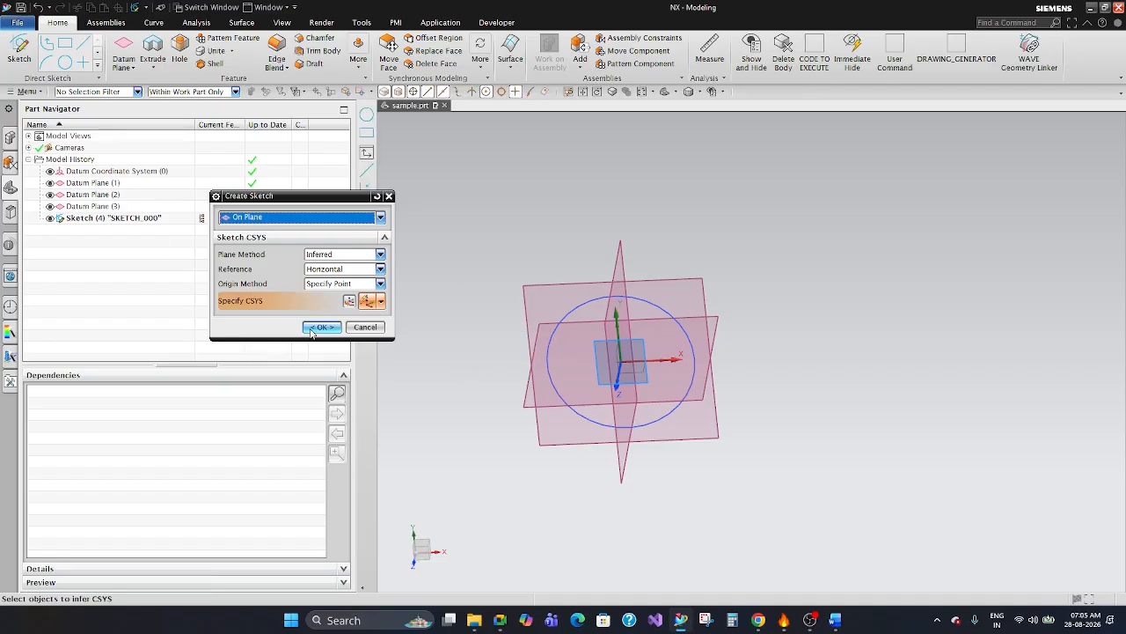
pyautogui.click(313, 328)
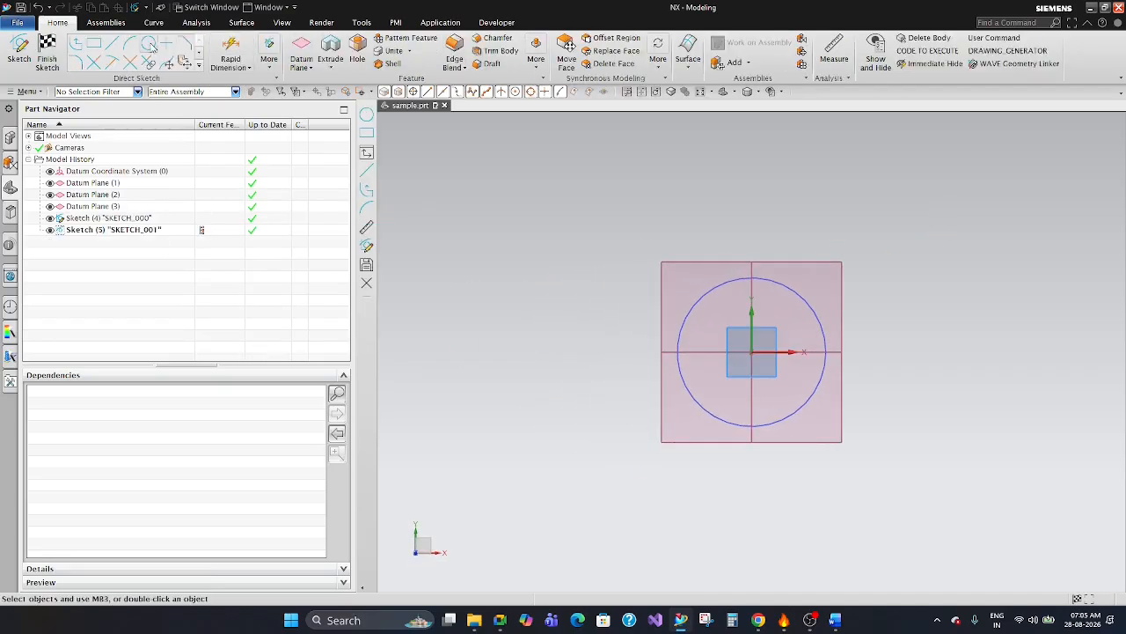
pyautogui.click(148, 44)
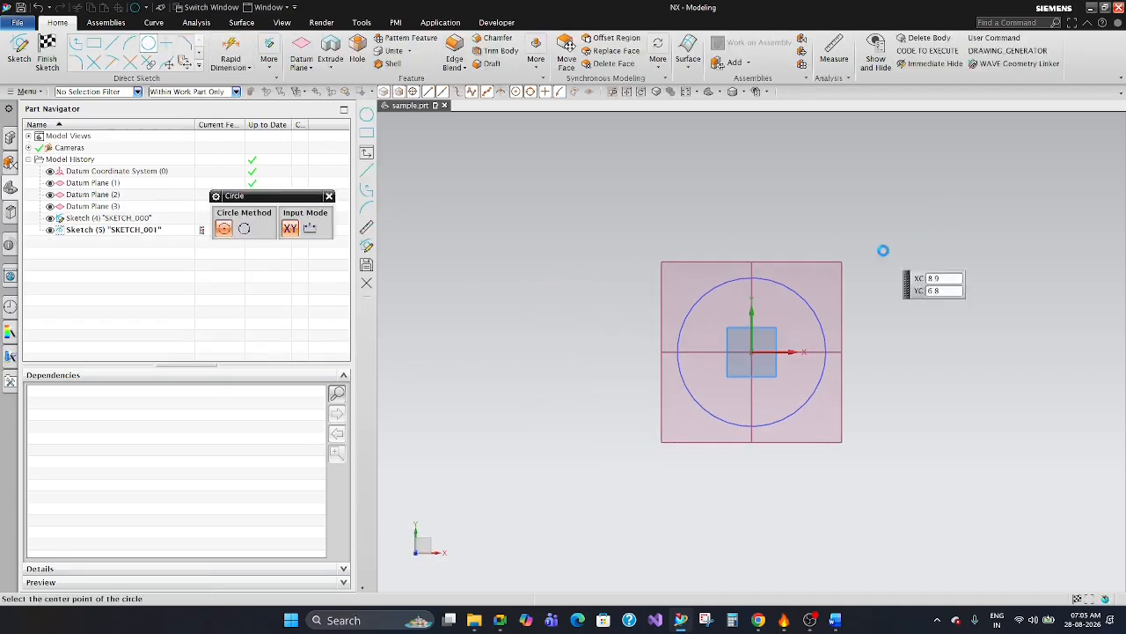
pyautogui.click(804, 302)
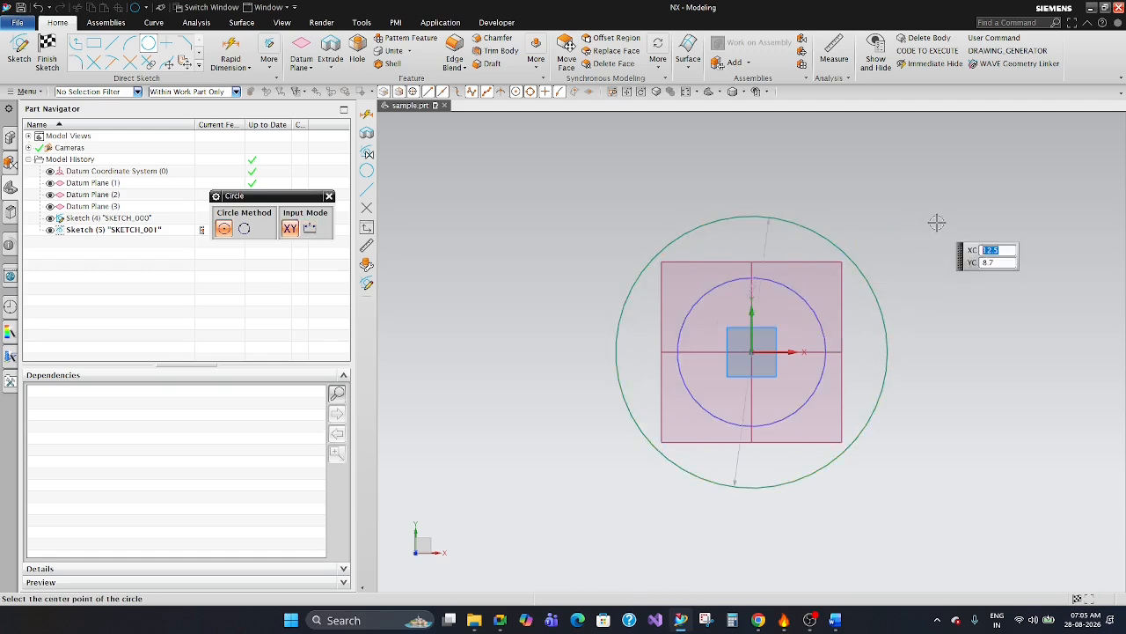
pyautogui.press('Escape')
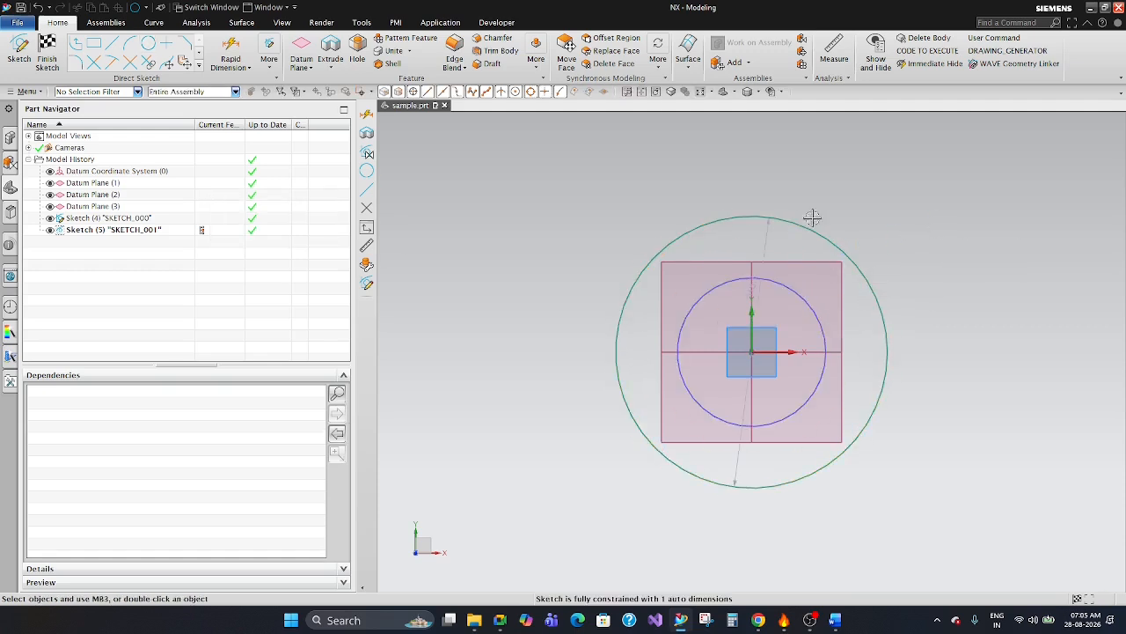
# Try to add a Rapid Dimension between the first sketch's circle and the outer circle.
pyautogui.click(236, 51)
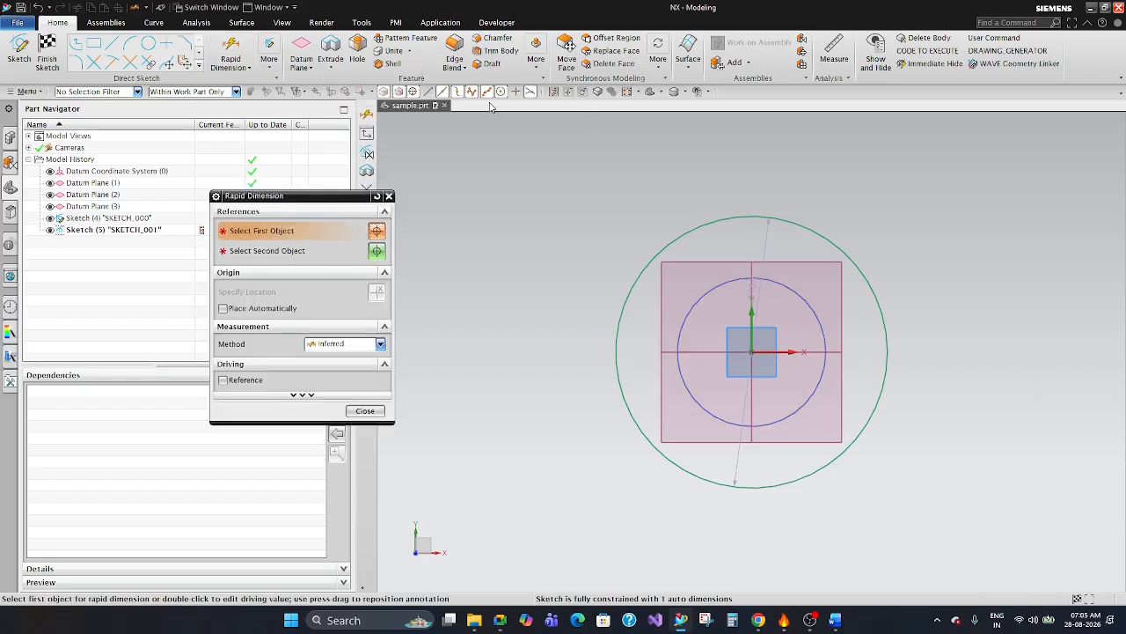
pyautogui.click(819, 315)
pyautogui.click(876, 297)
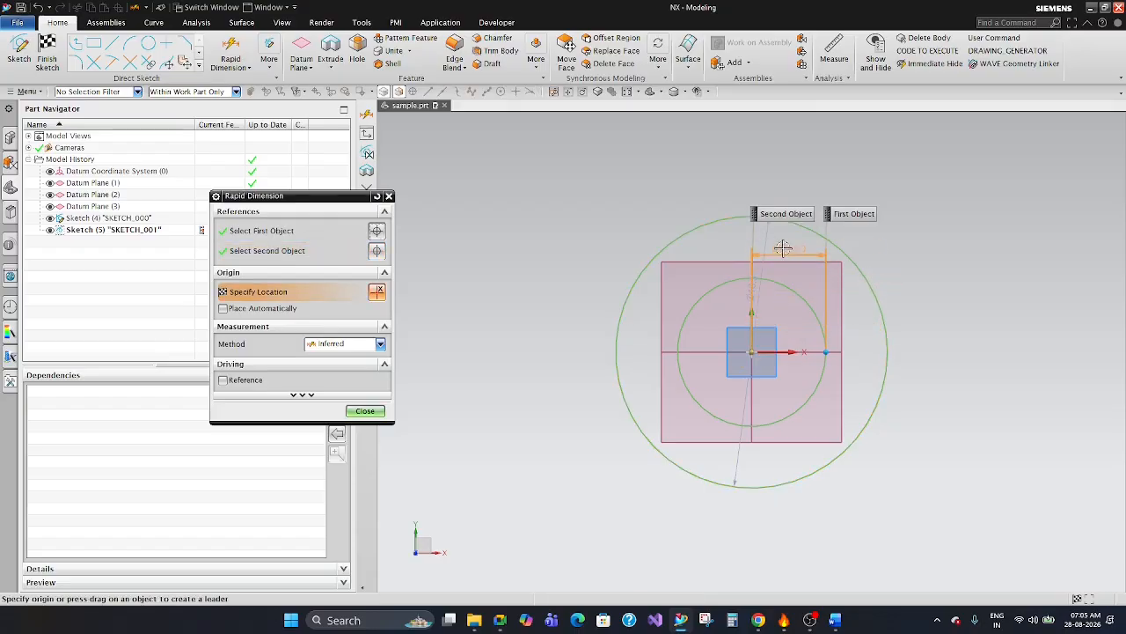
pyautogui.press('Escape')
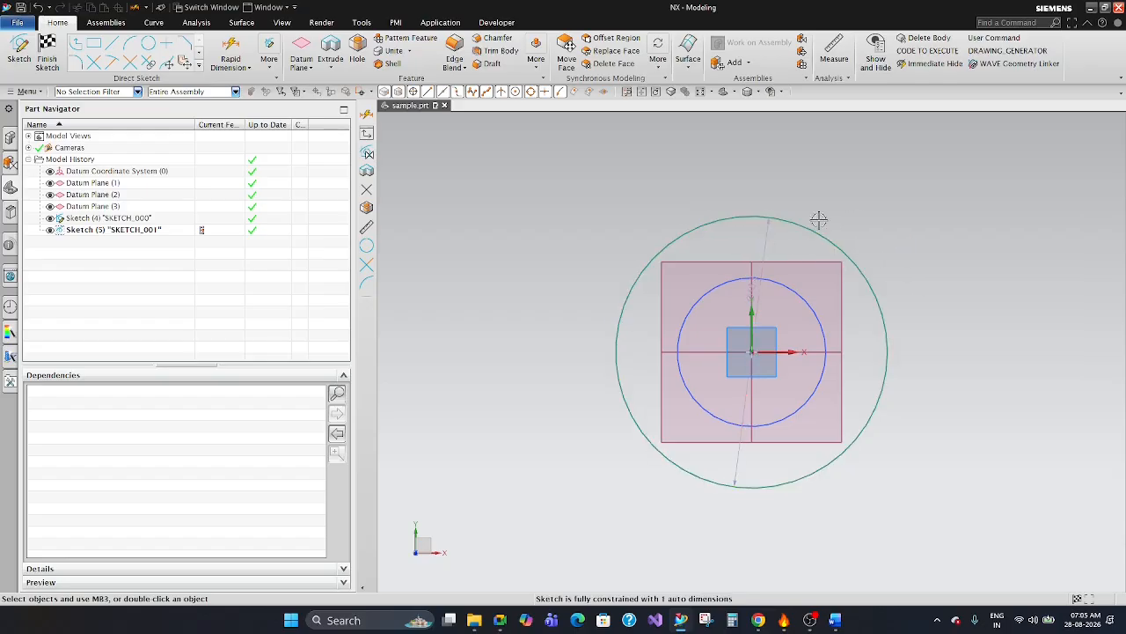
# Delete the outer circle and draw a rectangle about 16.8 by 18.3 mm centred on the first sketch's circle.
pyautogui.click(712, 216)
pyautogui.click(690, 218)
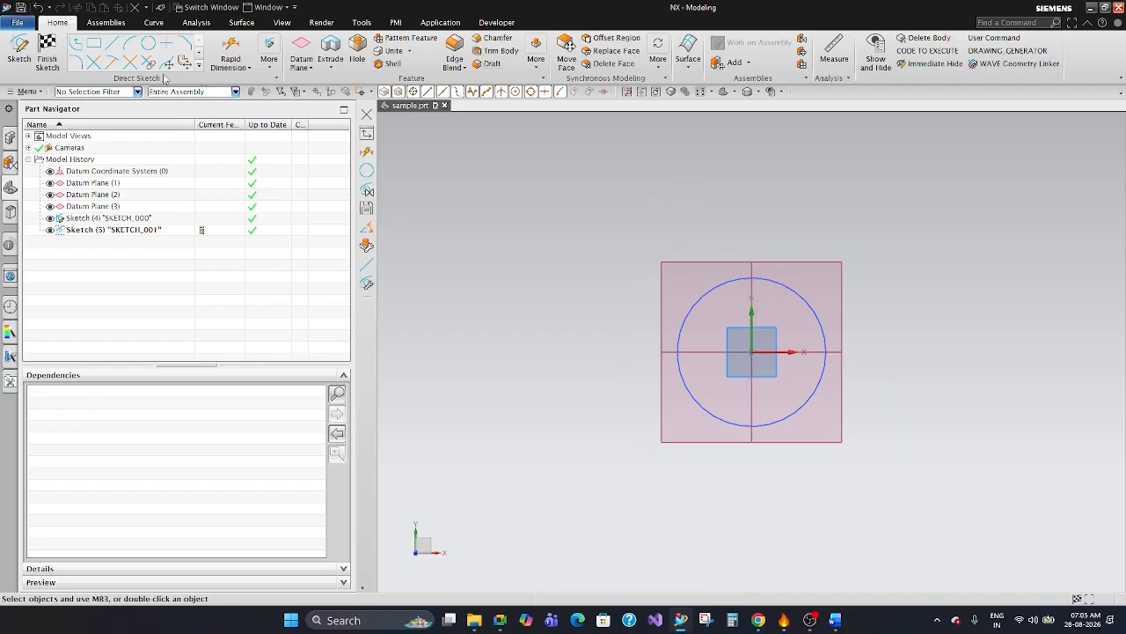
pyautogui.click(94, 44)
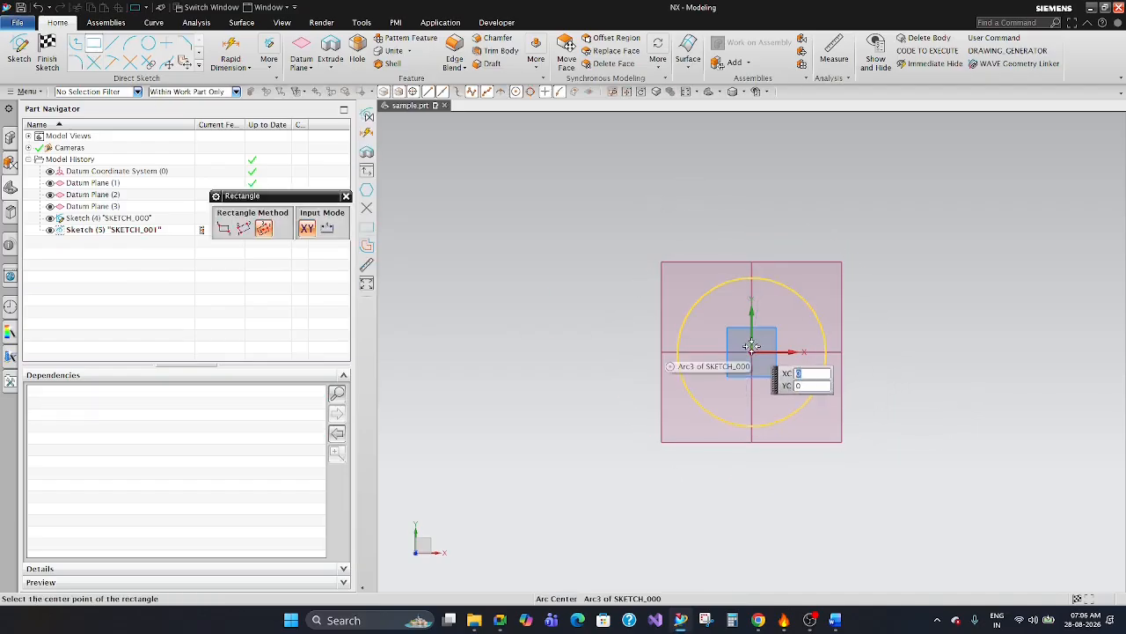
pyautogui.click(874, 352)
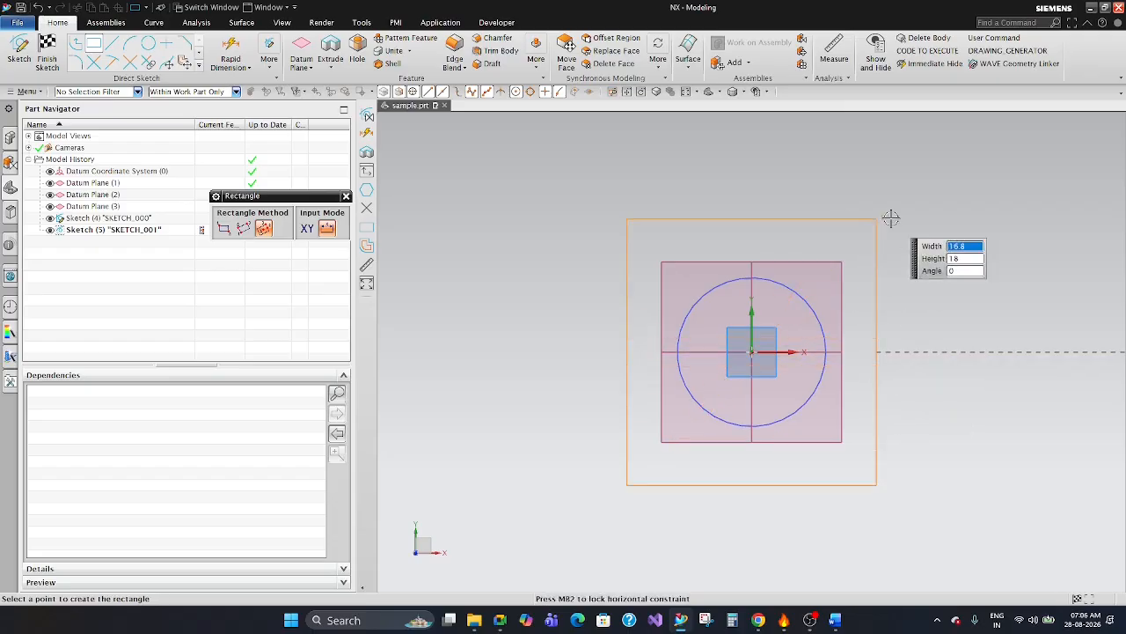
pyautogui.click(891, 217)
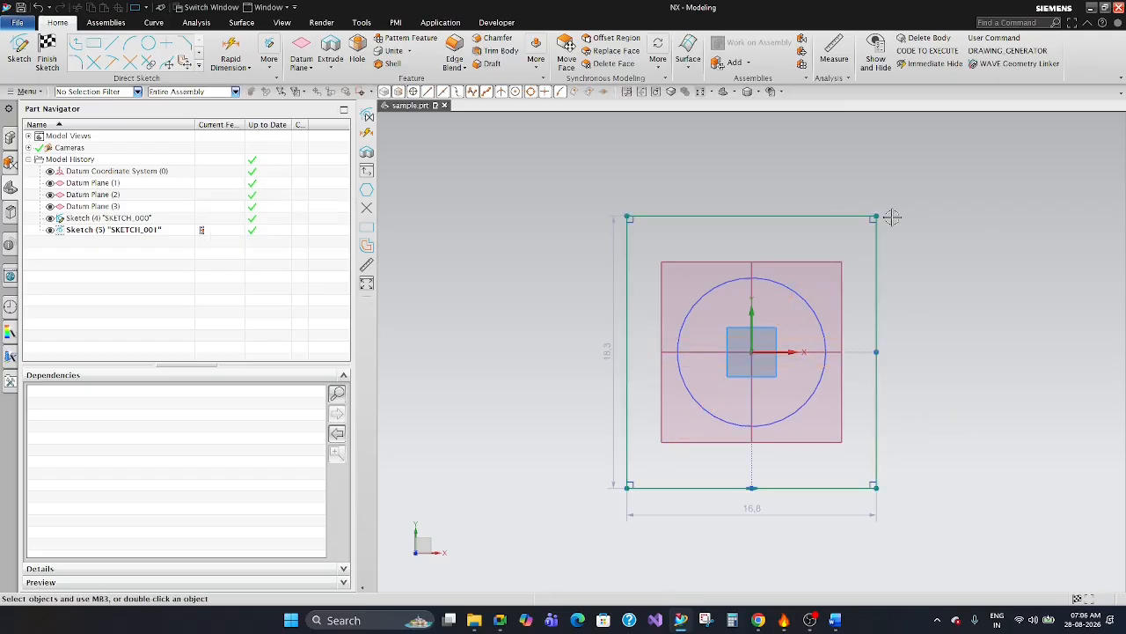
# Add an inferred Rapid Dimension of 5 mm from the first sketch's circle centre to the rectangle's upper edge.
pyautogui.click(231, 49)
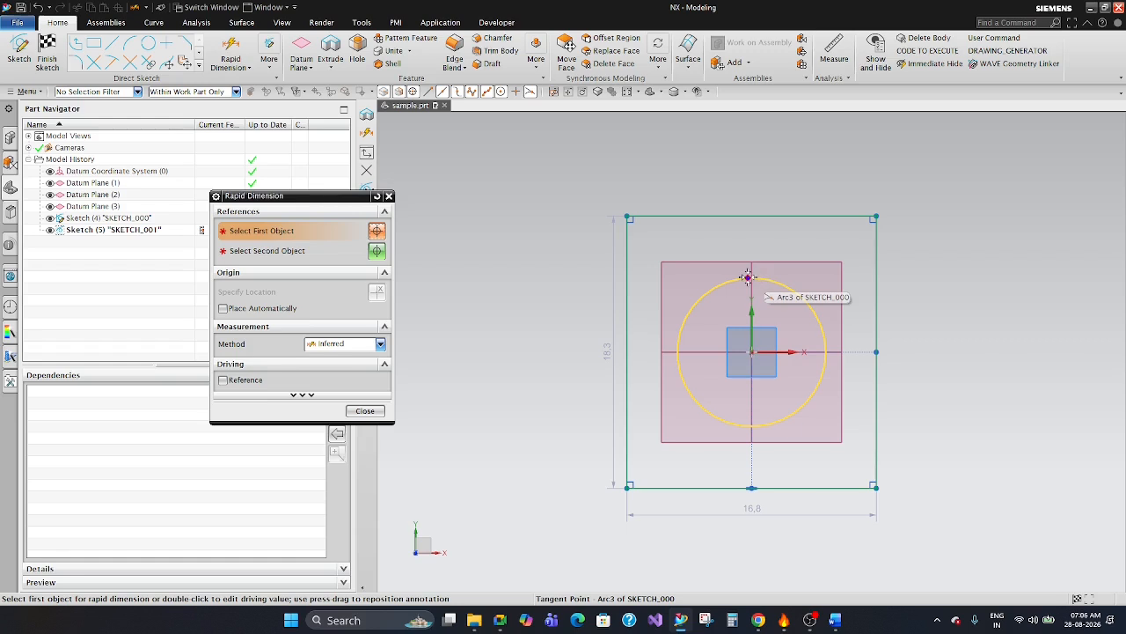
pyautogui.click(342, 345)
pyautogui.click(330, 358)
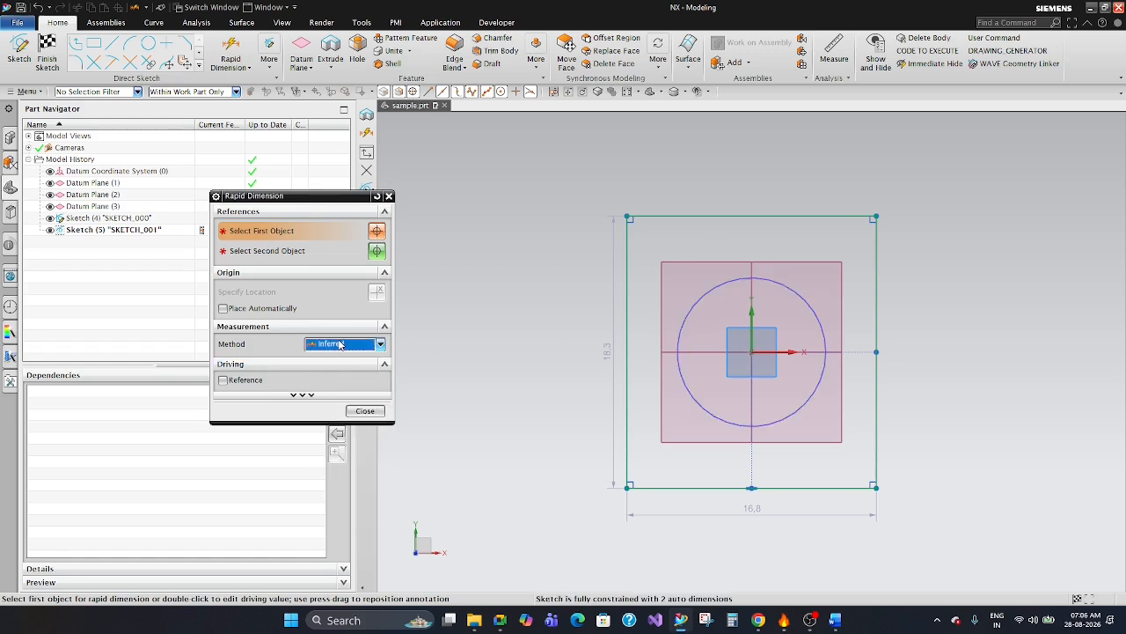
pyautogui.click(760, 279)
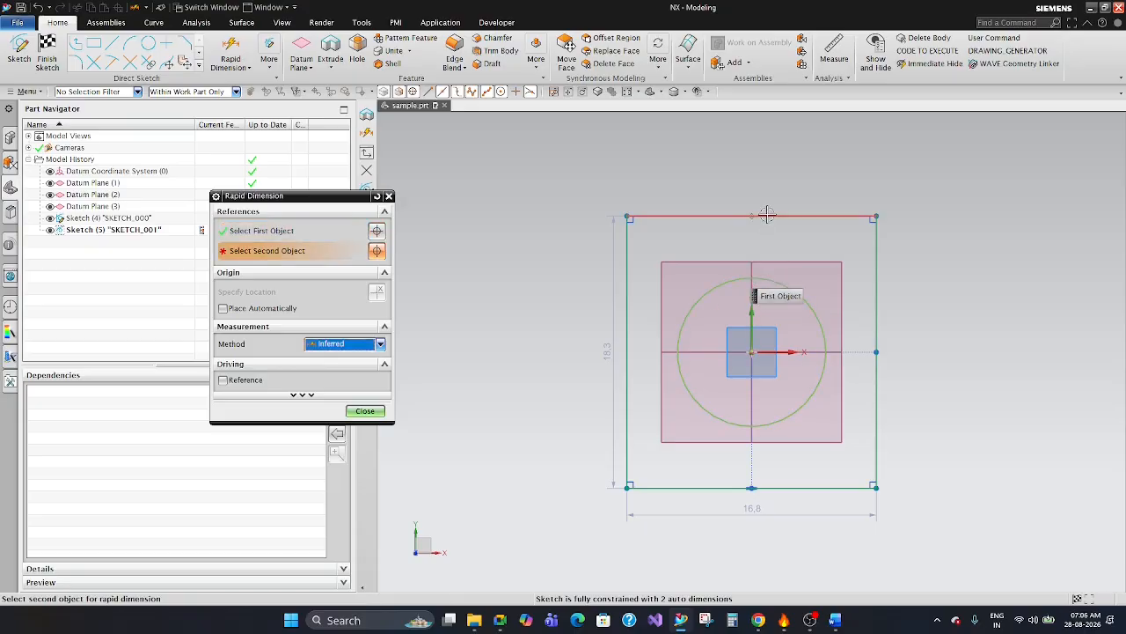
pyautogui.click(779, 239)
pyautogui.click(963, 273)
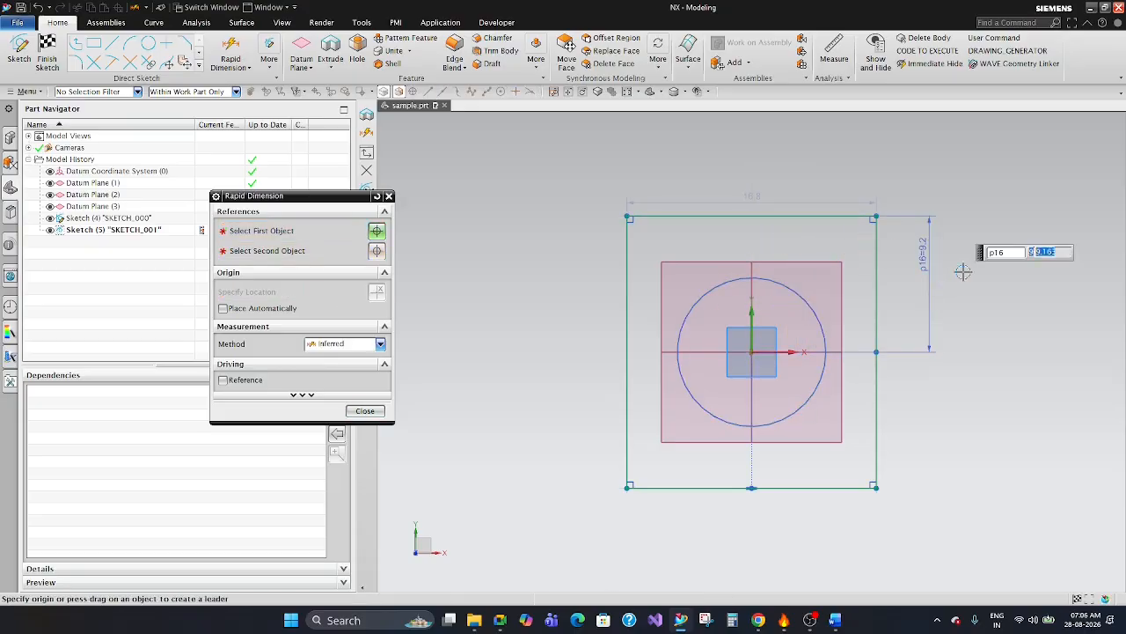
pyautogui.write('5')
pyautogui.press('Return')
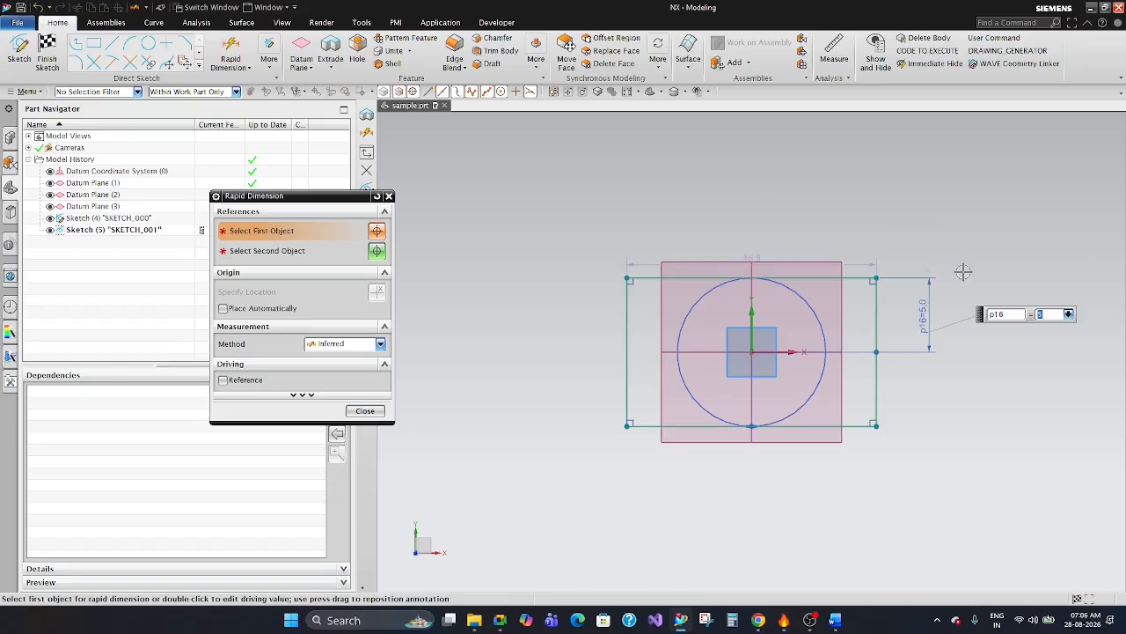
# Close the Rapid Dimension command and finish the rectangle sketch SKETCH_001.
pyautogui.click(361, 415)
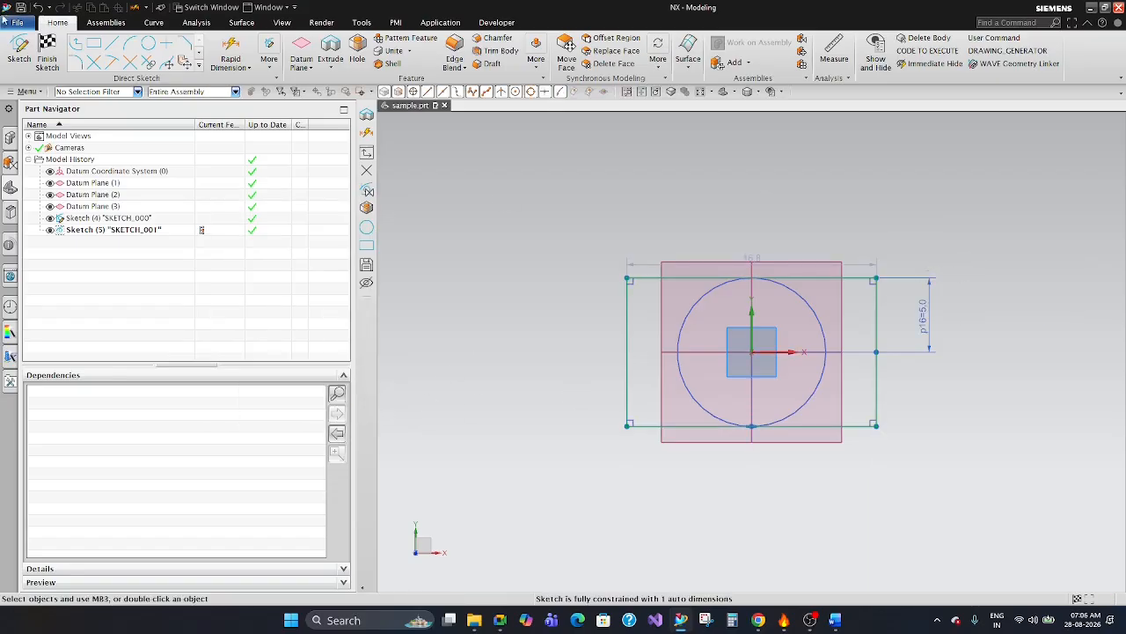
pyautogui.click(47, 49)
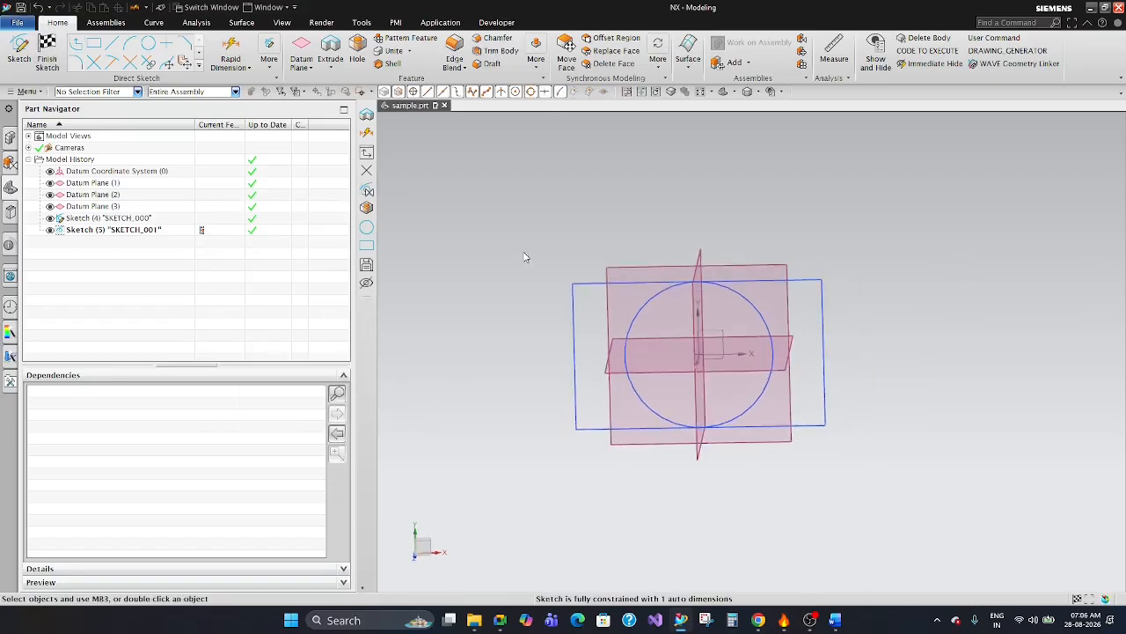
# Open SKETCH_000 for editing, delete its circle and finish the sketch.
pyautogui.doubleClick(132, 219)
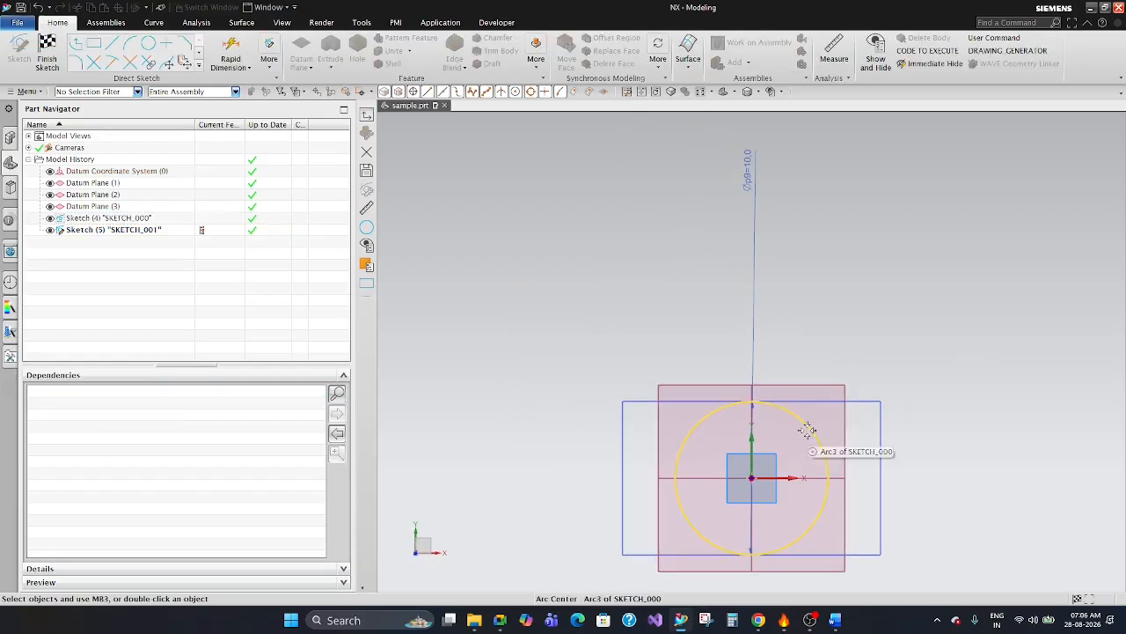
pyautogui.click(806, 421)
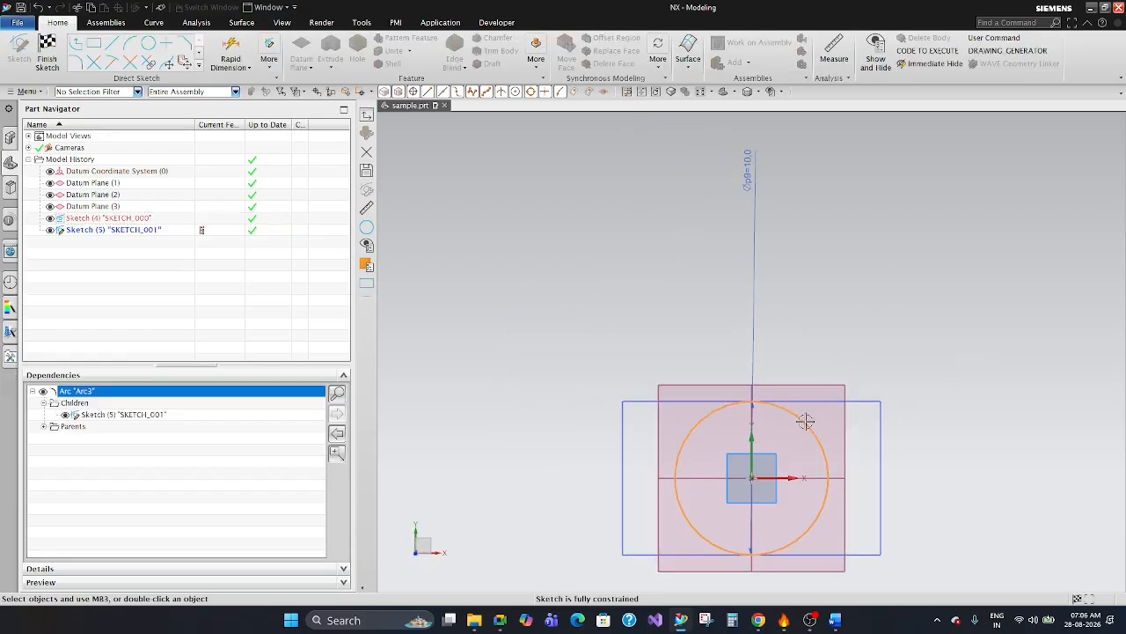
pyautogui.moveTo(806, 422); pyautogui.dragTo(777, 417, button='right')
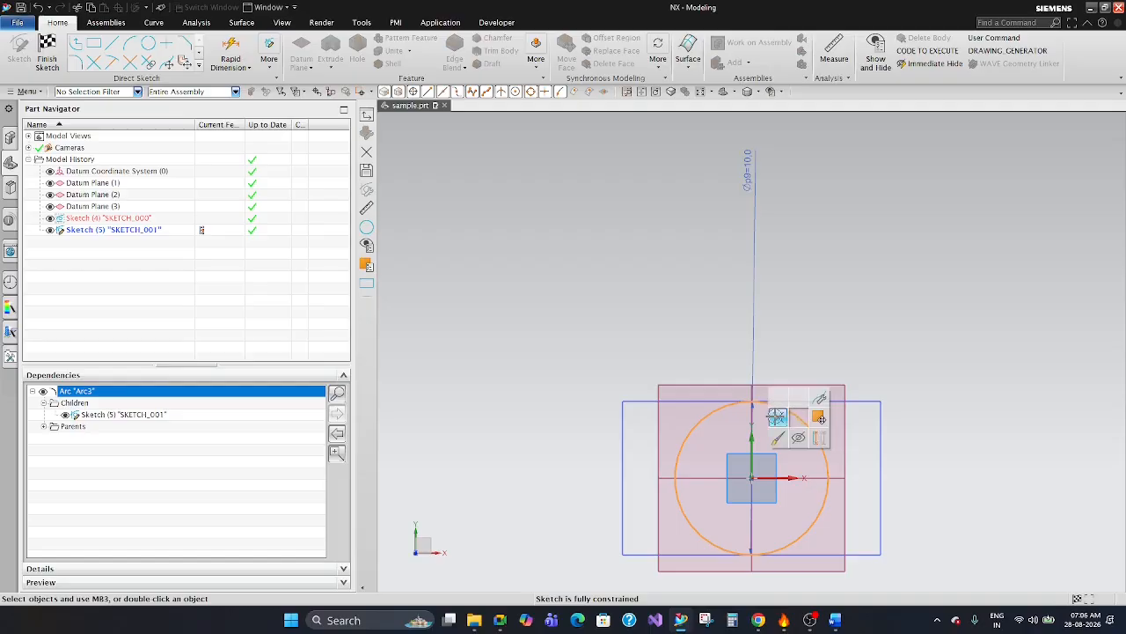
pyautogui.click(777, 416)
pyautogui.click(39, 66)
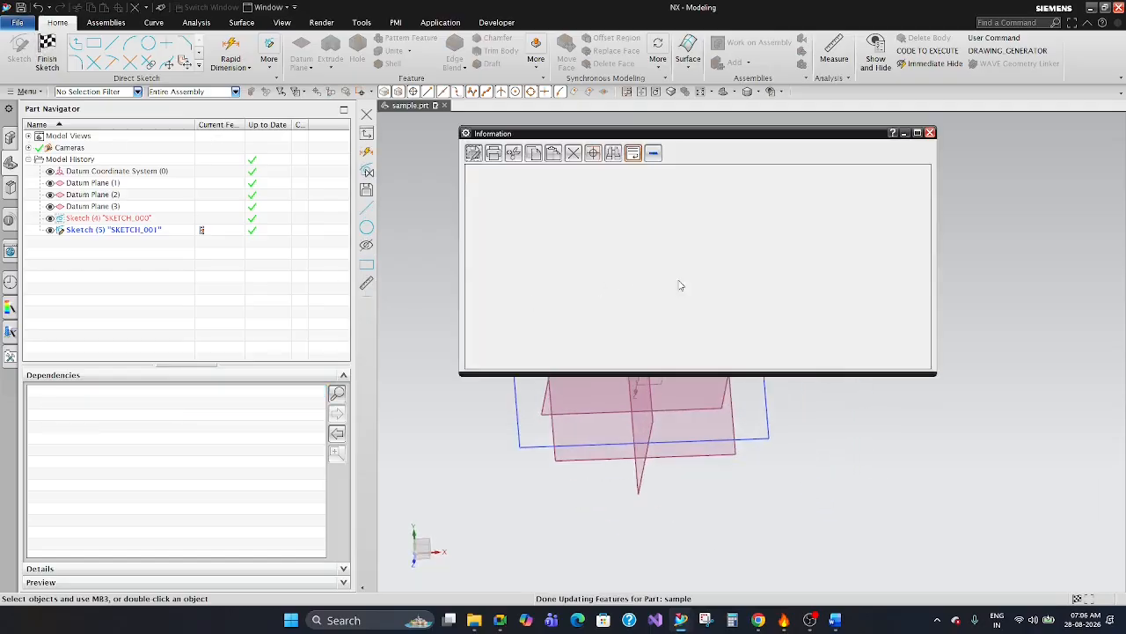
# Close the update report and compare the dependencies of SKETCH_000 and SKETCH_001 in the model history.
pyautogui.click(929, 133)
pyautogui.click(117, 230)
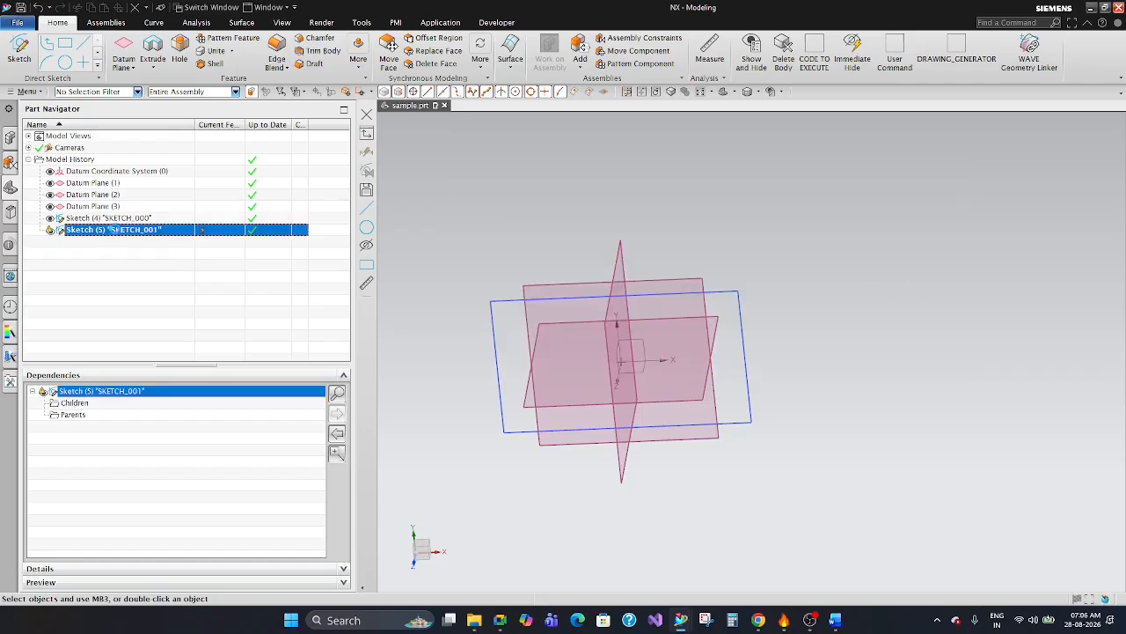
pyautogui.click(124, 219)
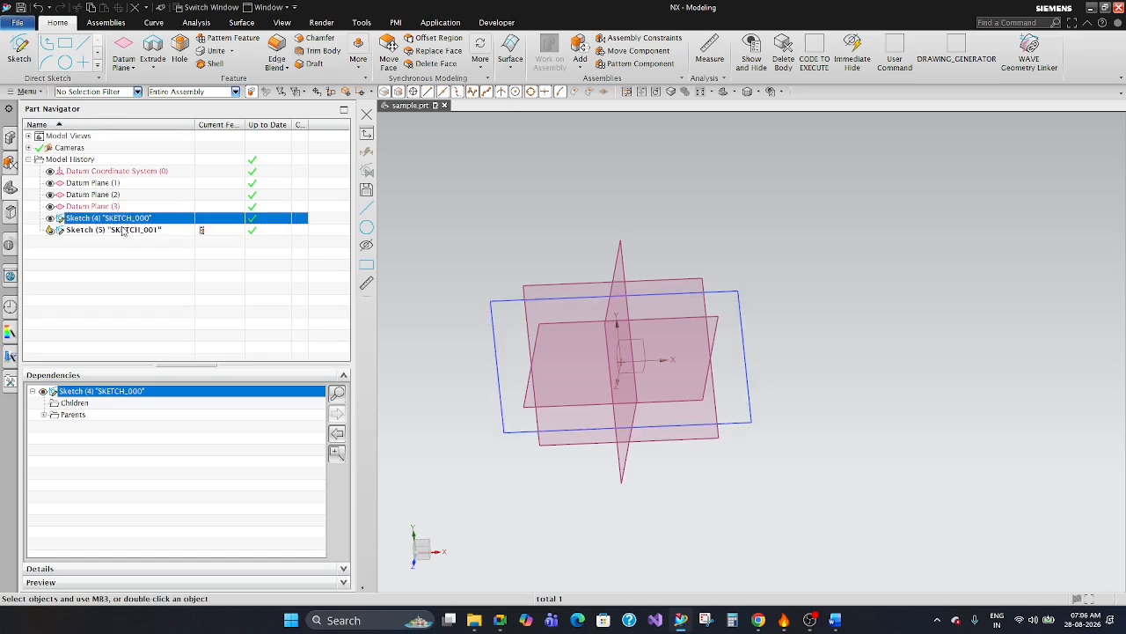
pyautogui.click(119, 231)
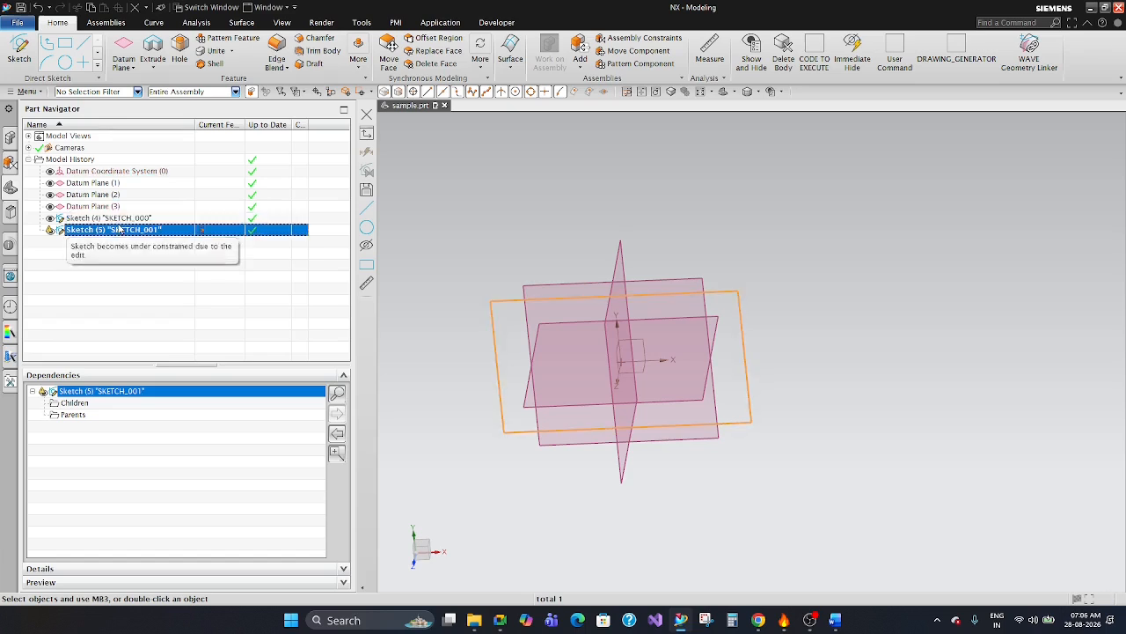
pyautogui.click(117, 222)
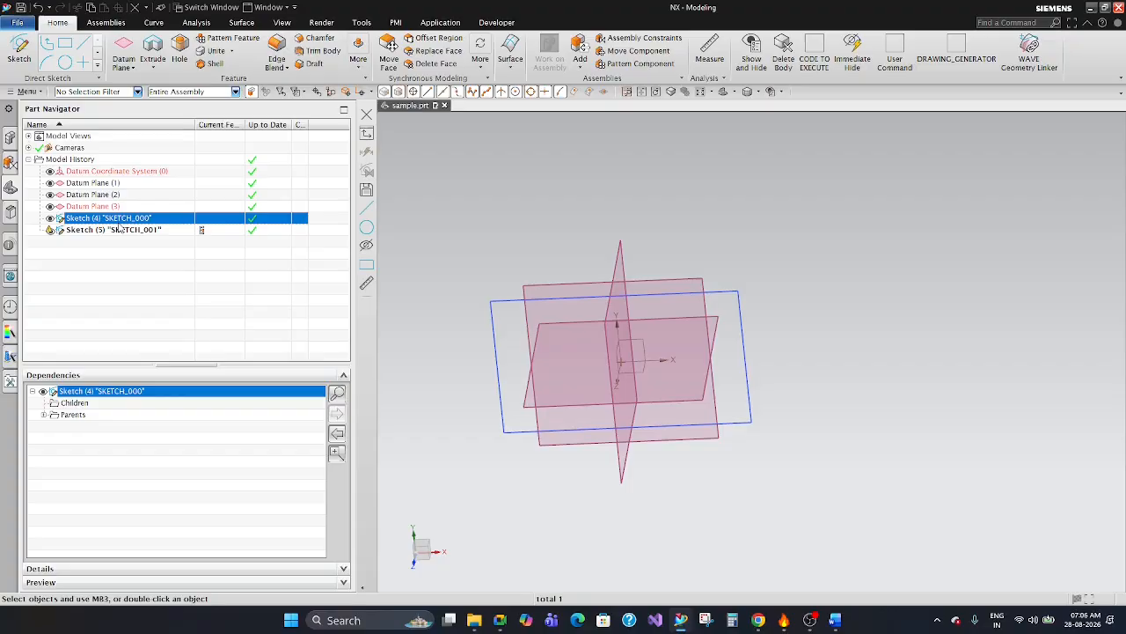
pyautogui.click(119, 233)
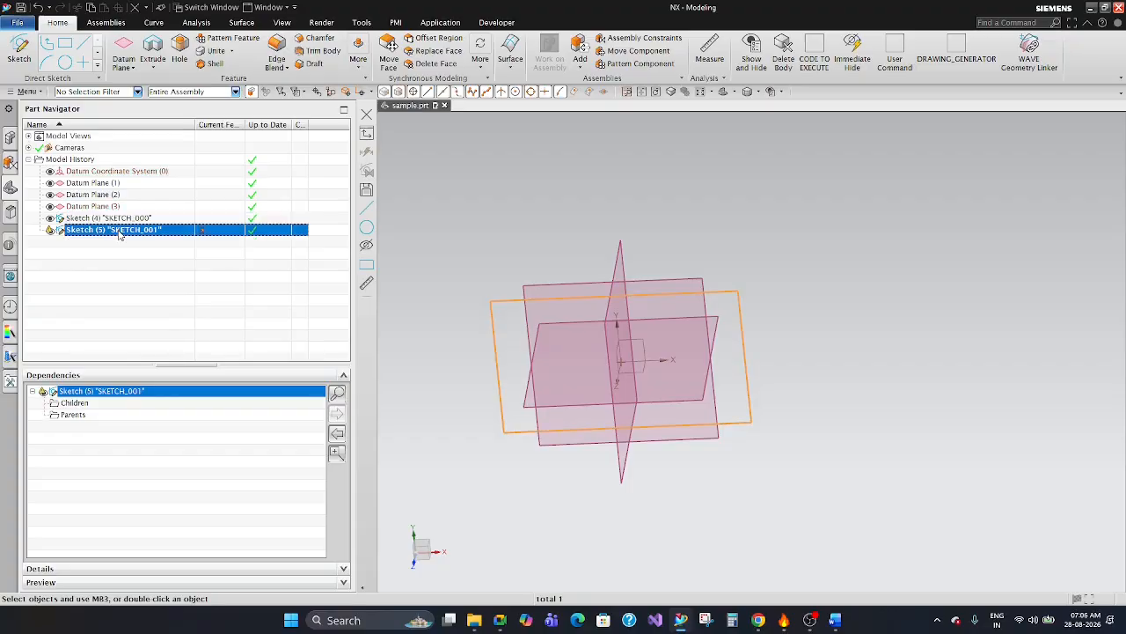
# Restore the deleted circle in SKETCH_000, check the sketch's children in the dependencies, and finish the sketch.
pyautogui.press('Escape')
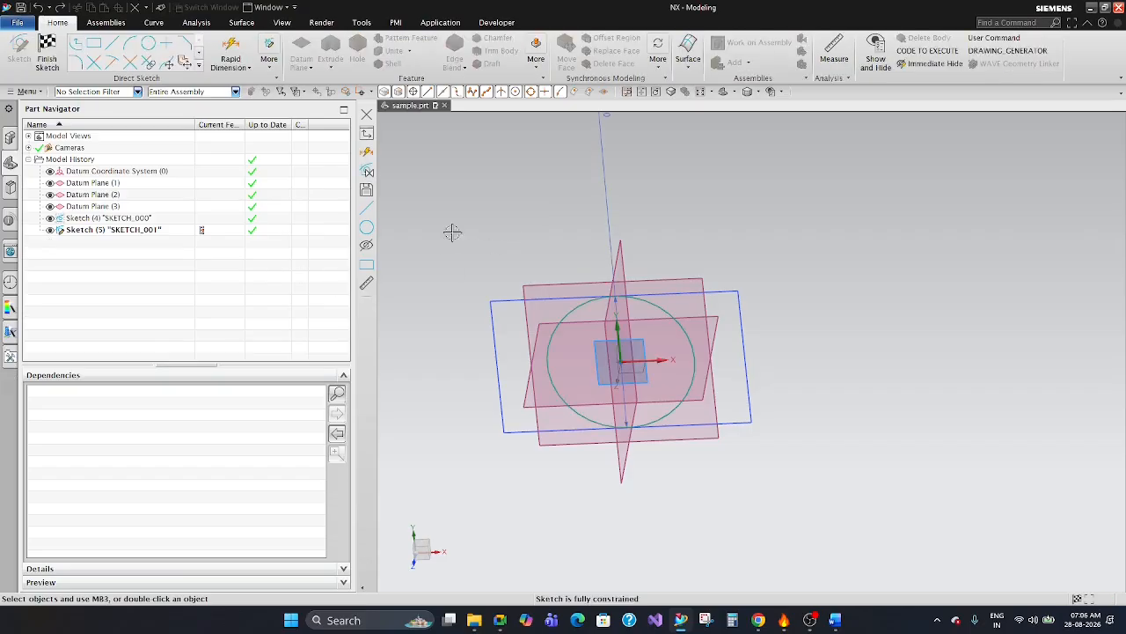
pyautogui.click(215, 220)
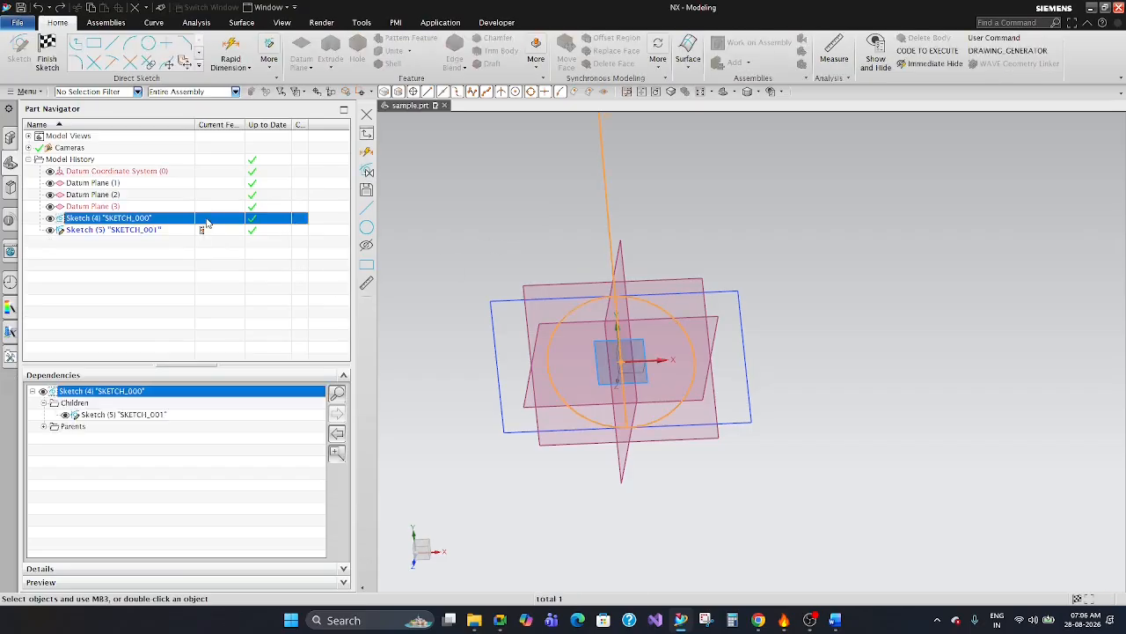
pyautogui.scroll(-5, 740, 305)
pyautogui.press('Escape')
pyautogui.scroll(3, 666, 344)
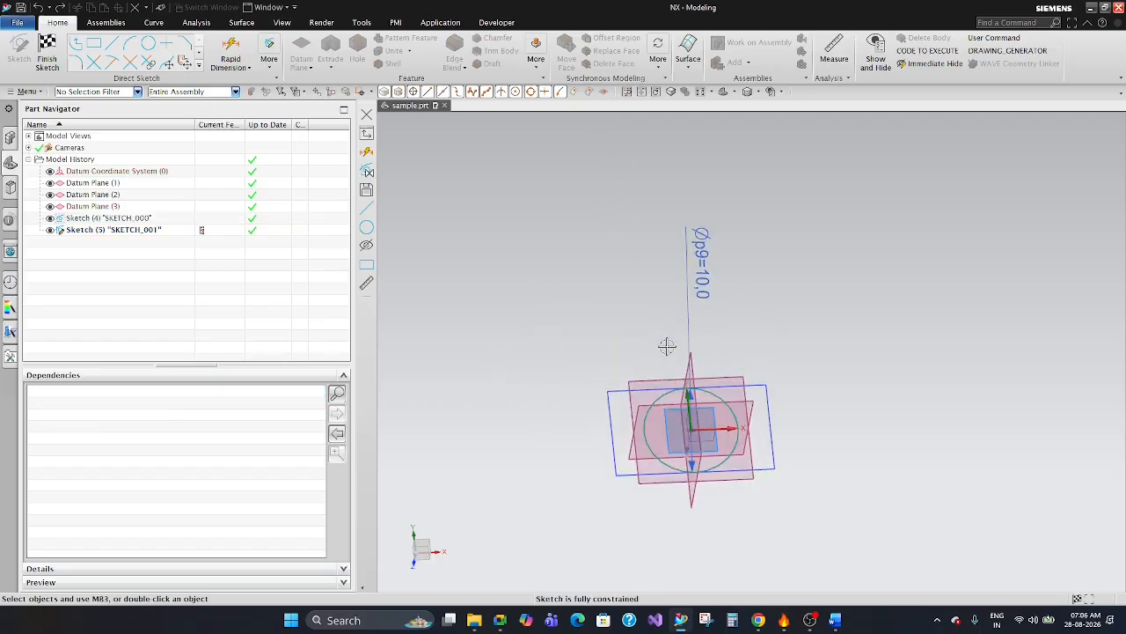
pyautogui.moveTo(711, 291); pyautogui.dragTo(748, 264, button='middle')
pyautogui.click(47, 52)
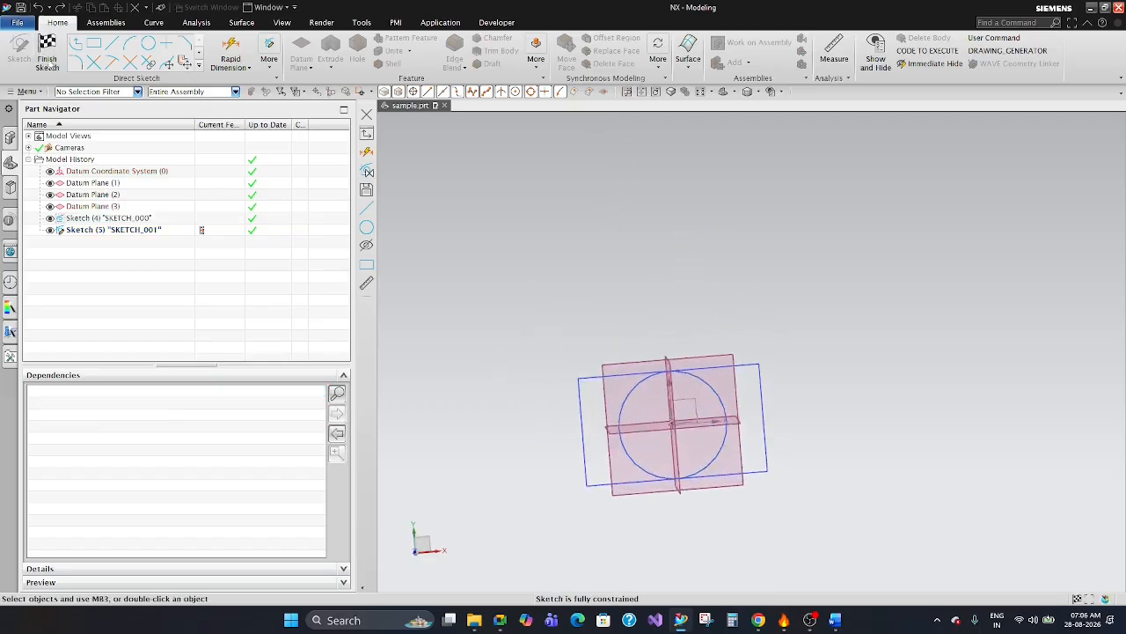
# Reopen SKETCH_000 to inspect its circle and diameter dimension against the rectangle, and finish the sketch unchanged.
pyautogui.scroll(-4, 798, 388)
pyautogui.scroll(2, 756, 390)
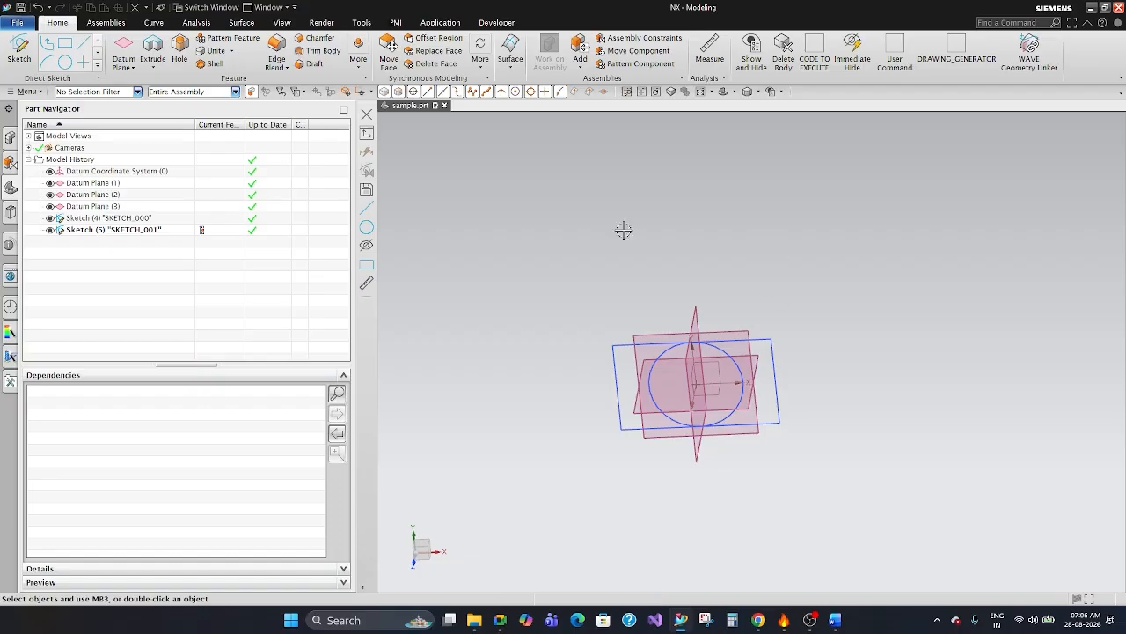
pyautogui.doubleClick(132, 218)
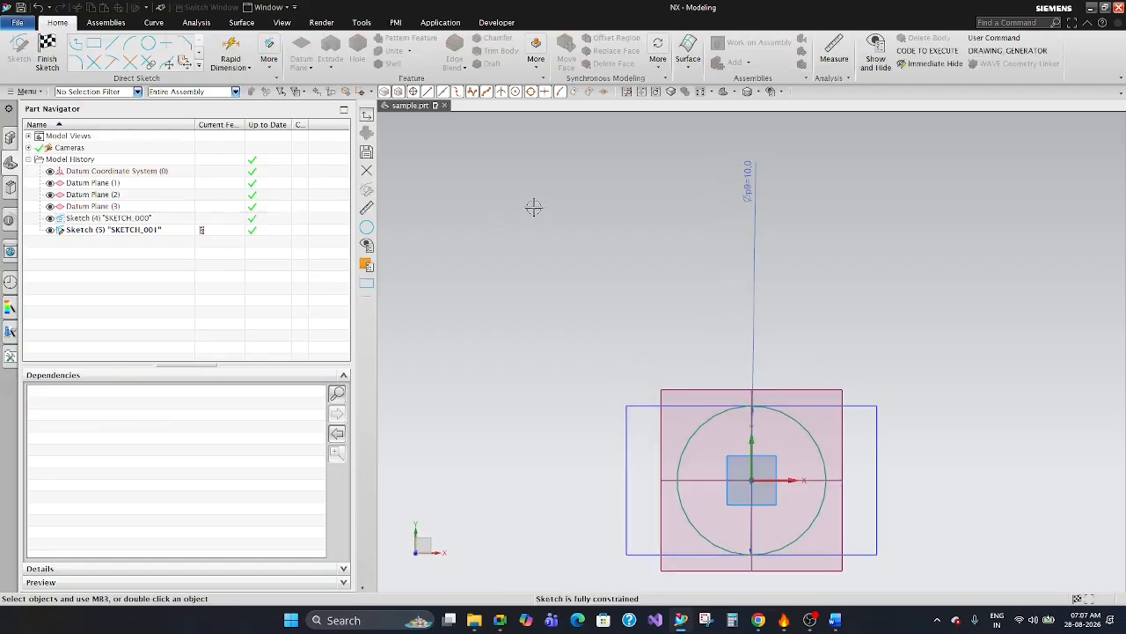
pyautogui.moveTo(703, 230); pyautogui.dragTo(674, 251, button='middle')
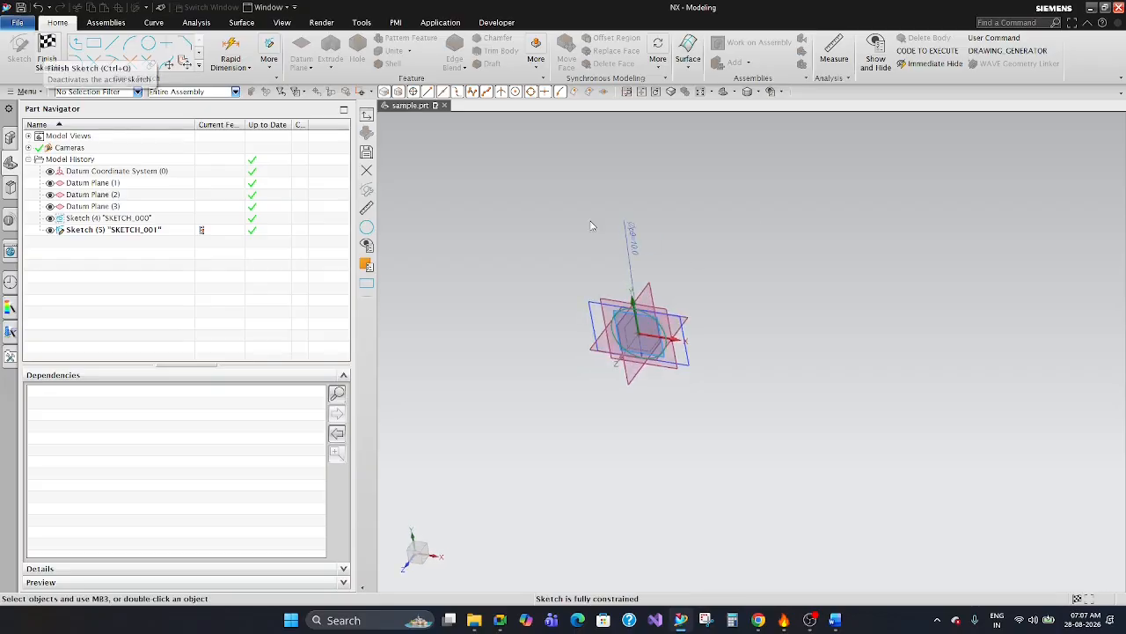
pyautogui.scroll(-2, 724, 345)
pyautogui.scroll(3, 612, 257)
pyautogui.moveTo(769, 367); pyautogui.dragTo(787, 345, button='middle')
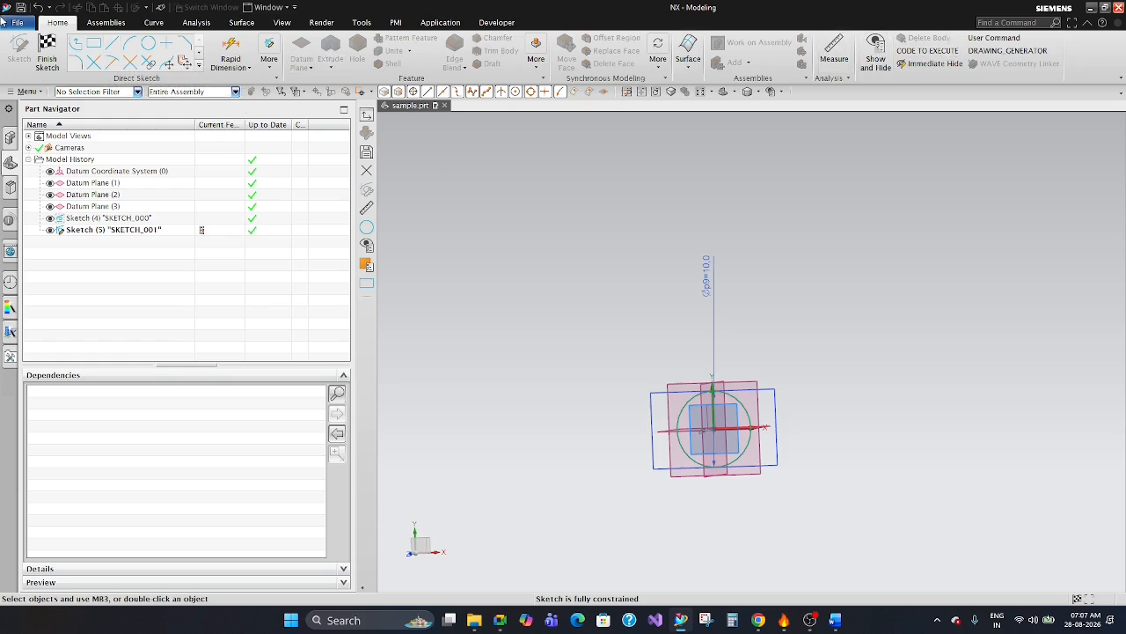
pyautogui.click(47, 51)
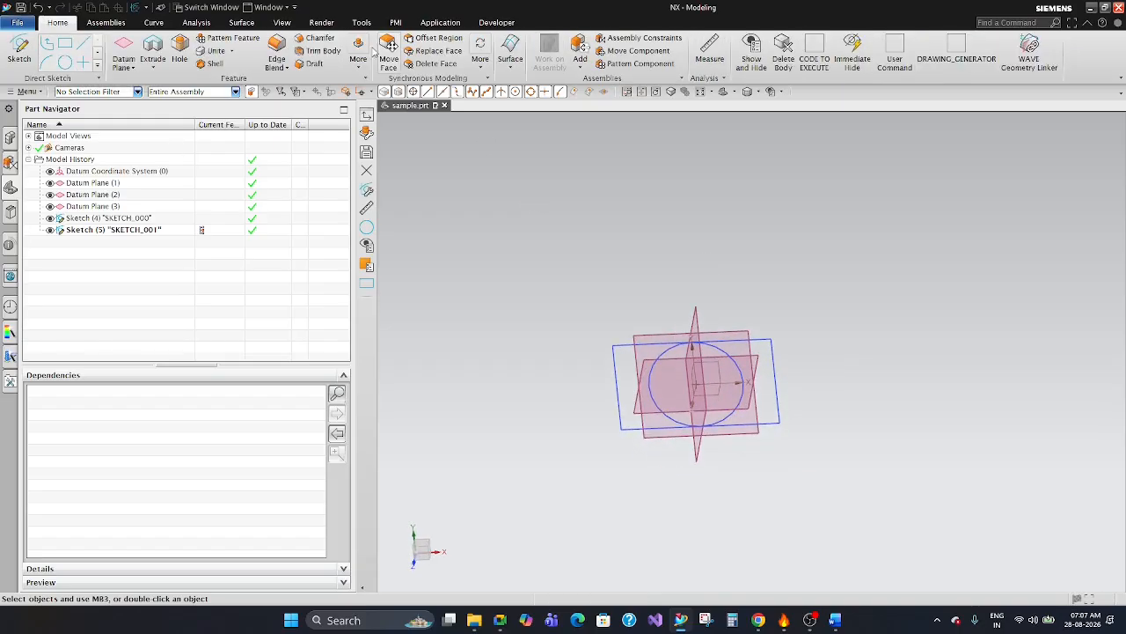
pyautogui.moveTo(869, 256); pyautogui.dragTo(836, 259, button='middle')
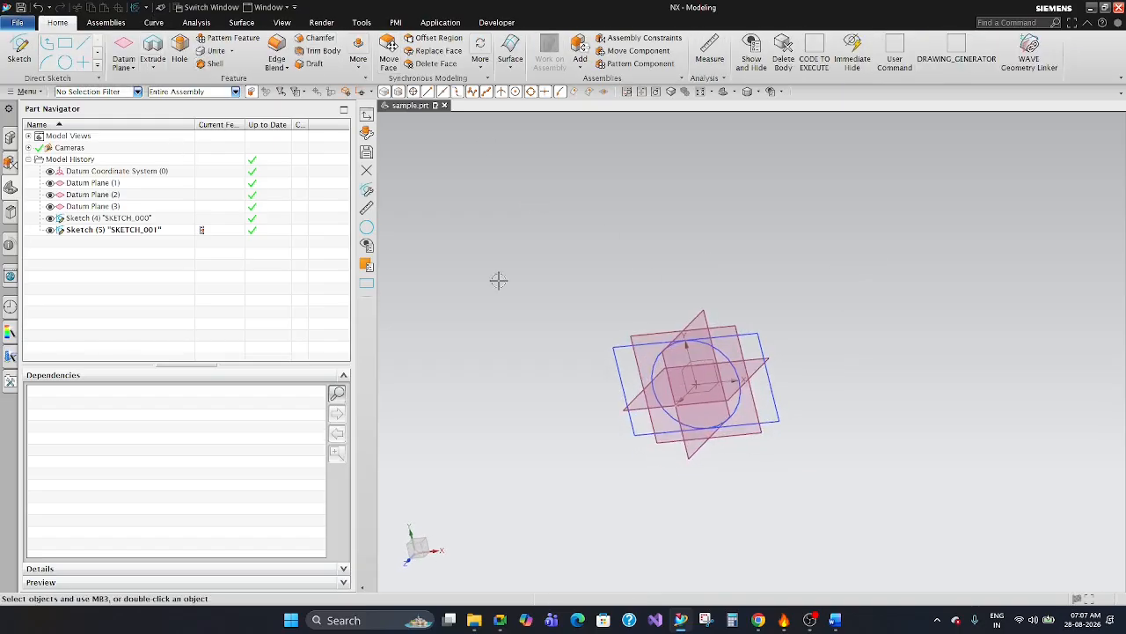
pyautogui.click(128, 217)
pyautogui.click(501, 188)
pyautogui.click(45, 60)
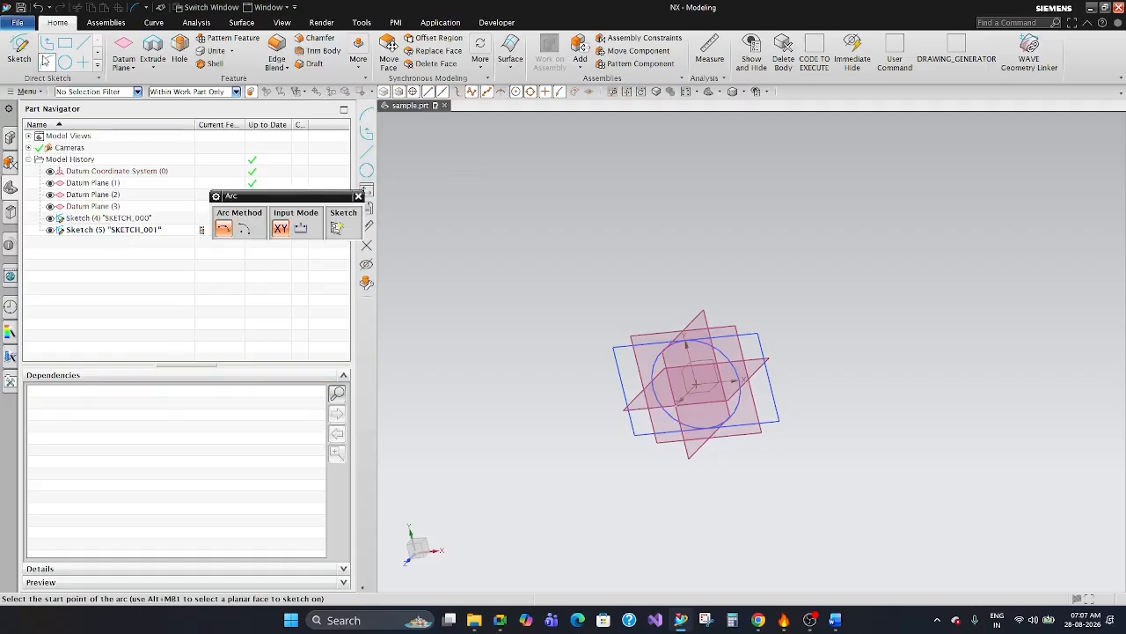
pyautogui.click(358, 195)
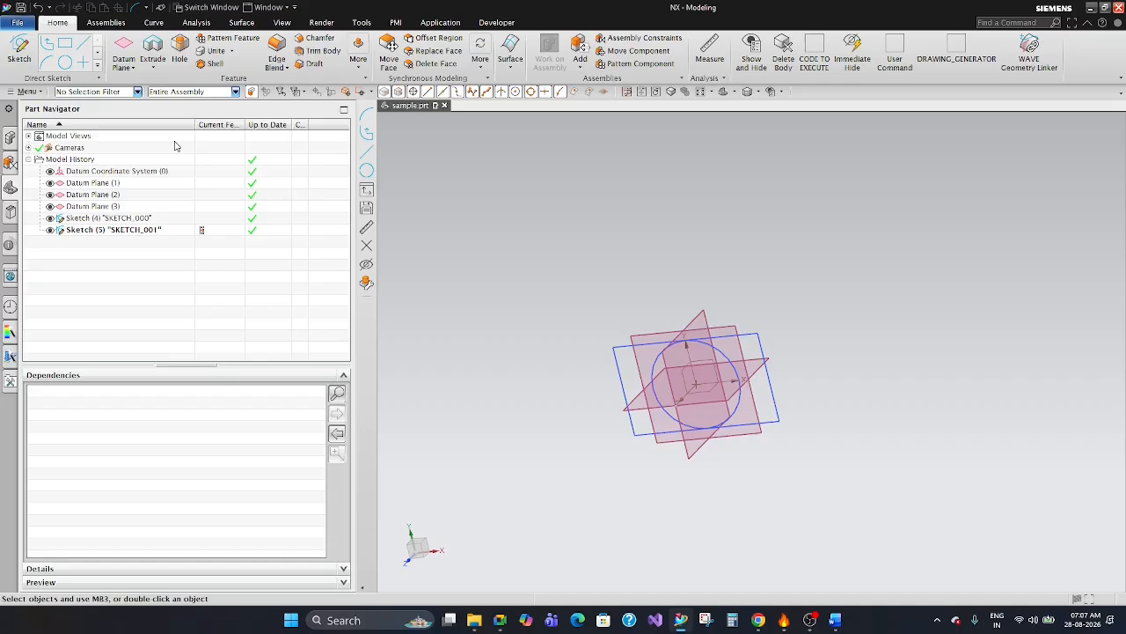
pyautogui.click(575, 237)
# Review the selection filter choices, limit selection to Sketch, and restore No Selection Filter.
pyautogui.click(82, 93)
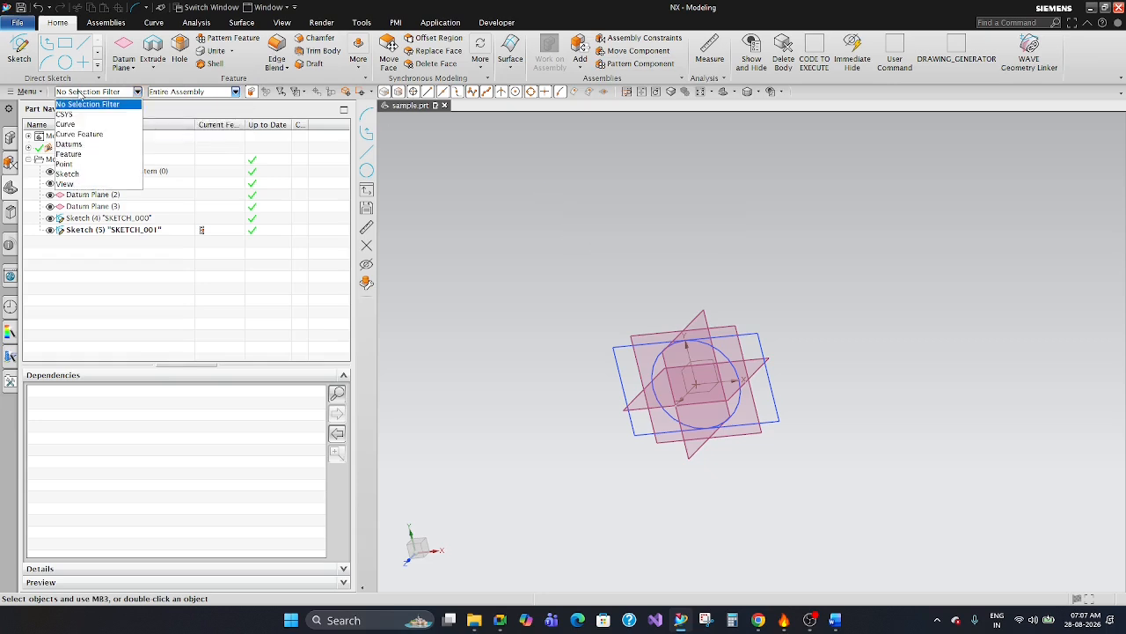
pyautogui.click(81, 94)
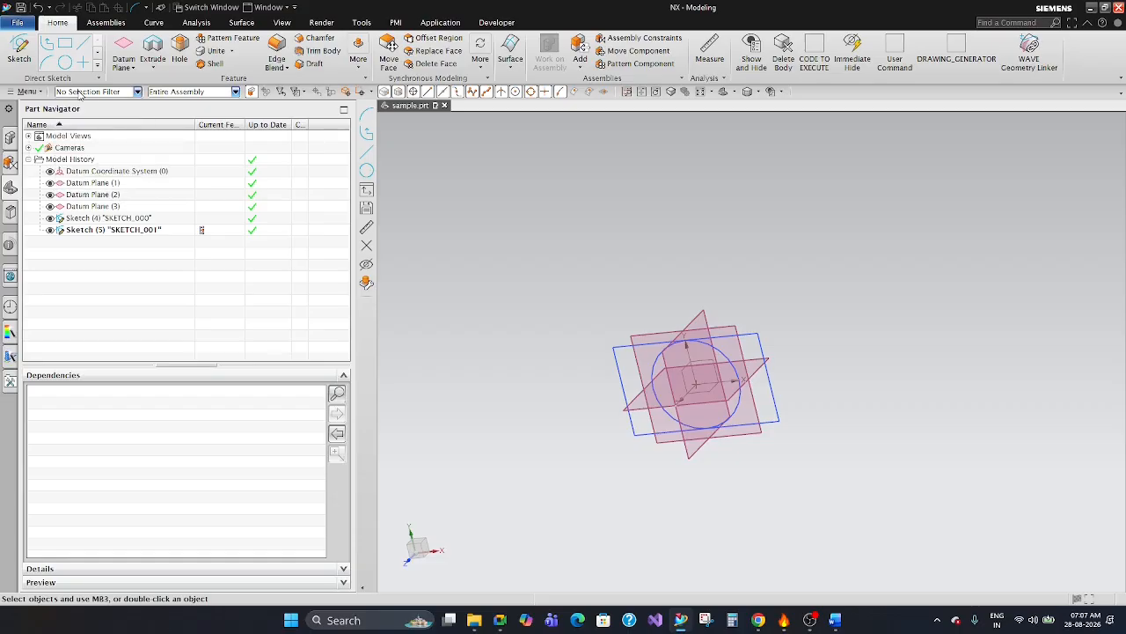
pyautogui.click(80, 94)
pyautogui.click(88, 173)
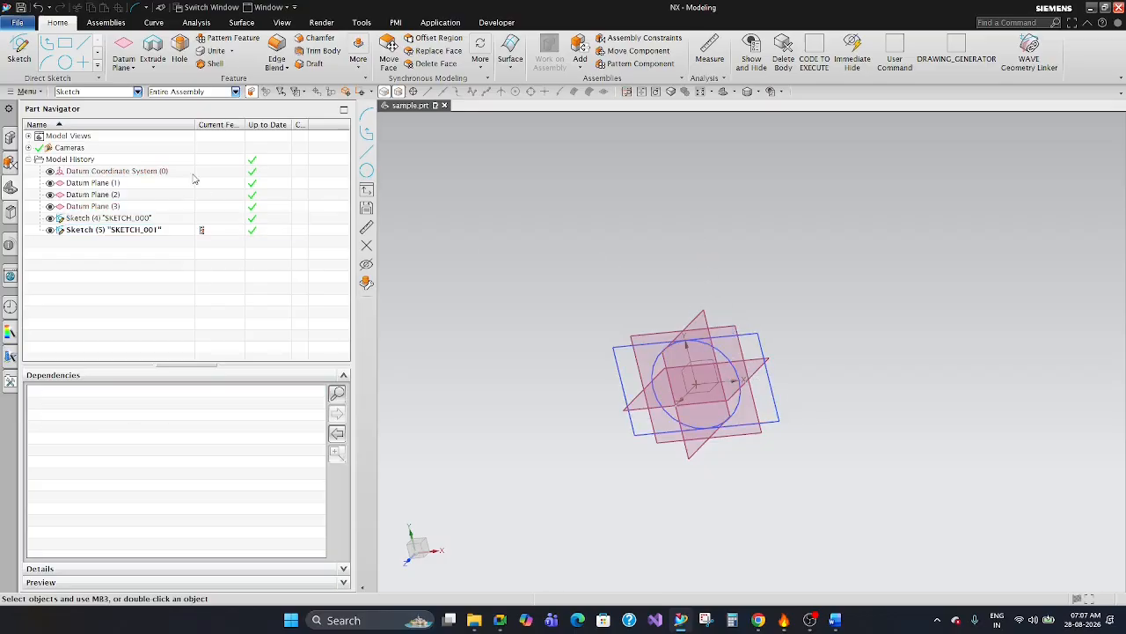
pyautogui.click(91, 94)
pyautogui.click(89, 104)
# Delete the rectangle sketch SKETCH_001 from the model history.
pyautogui.moveTo(656, 324); pyautogui.dragTo(723, 298, button='middle')
pyautogui.press('F8')
pyautogui.press('F8')
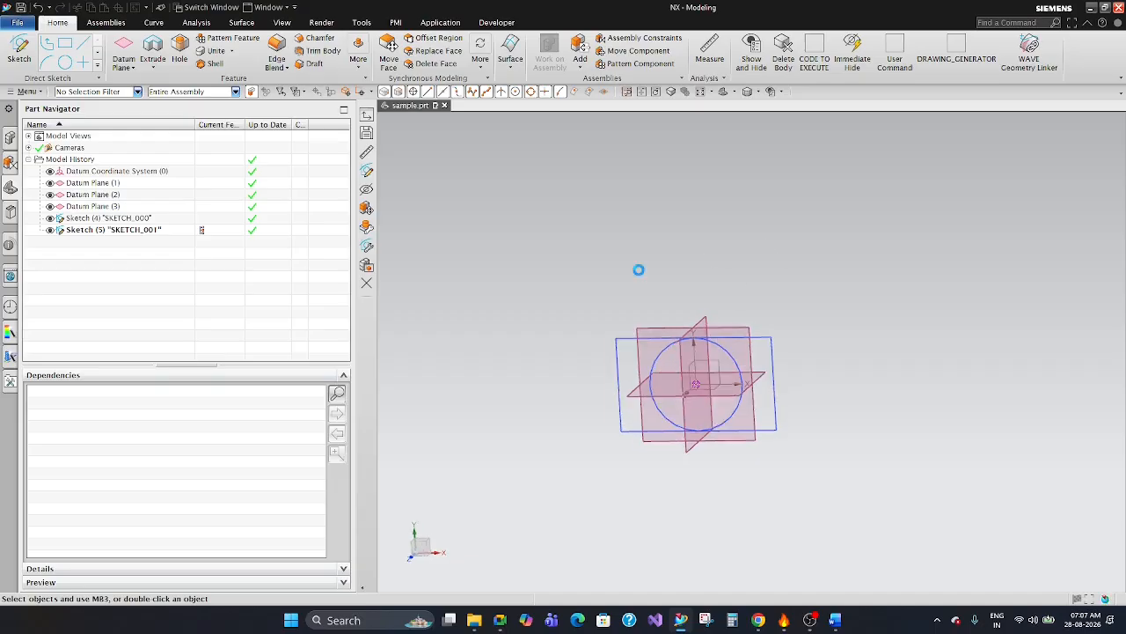
pyautogui.click(148, 230)
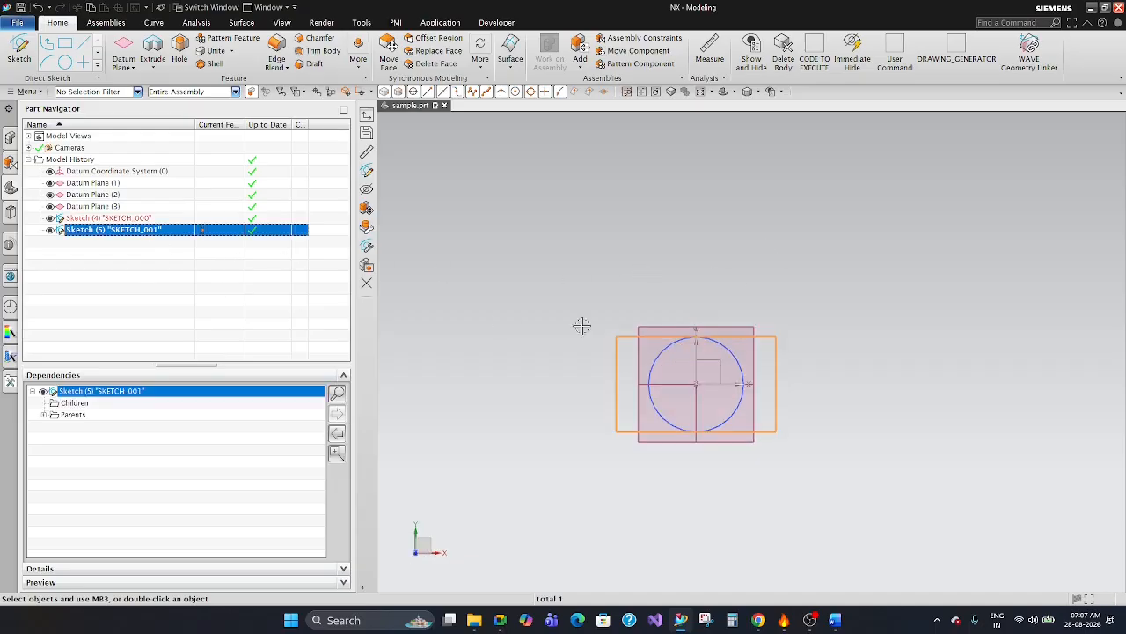
pyautogui.press('Delete')
# Create a new sketch on the inferred XY plane and look over the available sketch curve tools.
pyautogui.scroll(1, 762, 221)
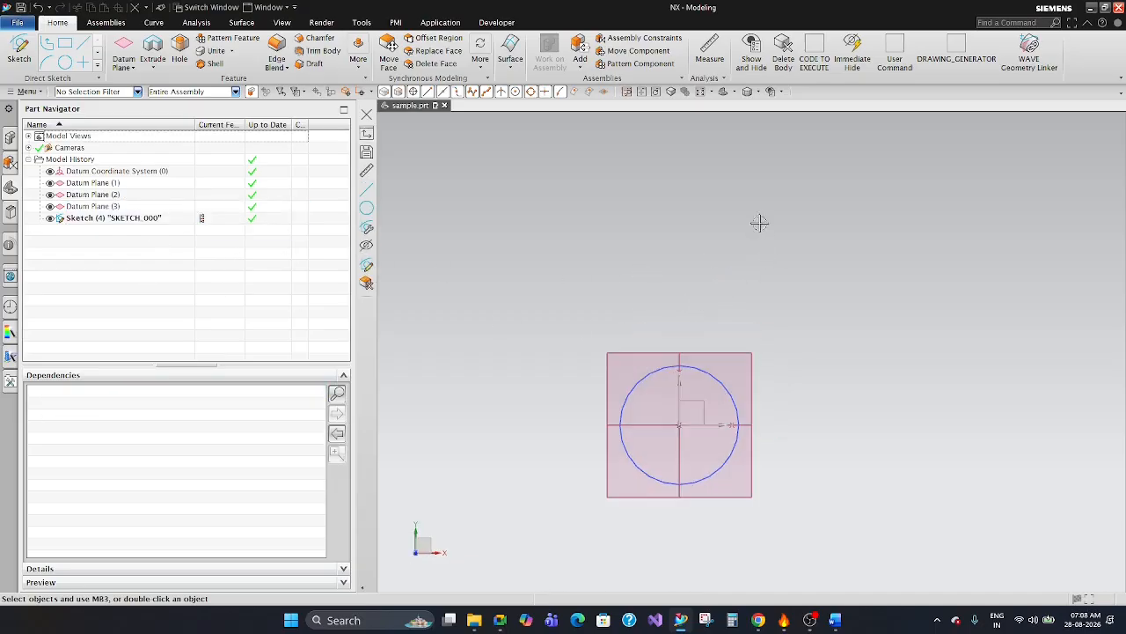
pyautogui.moveTo(759, 221); pyautogui.dragTo(749, 228, button='middle')
pyautogui.click(19, 46)
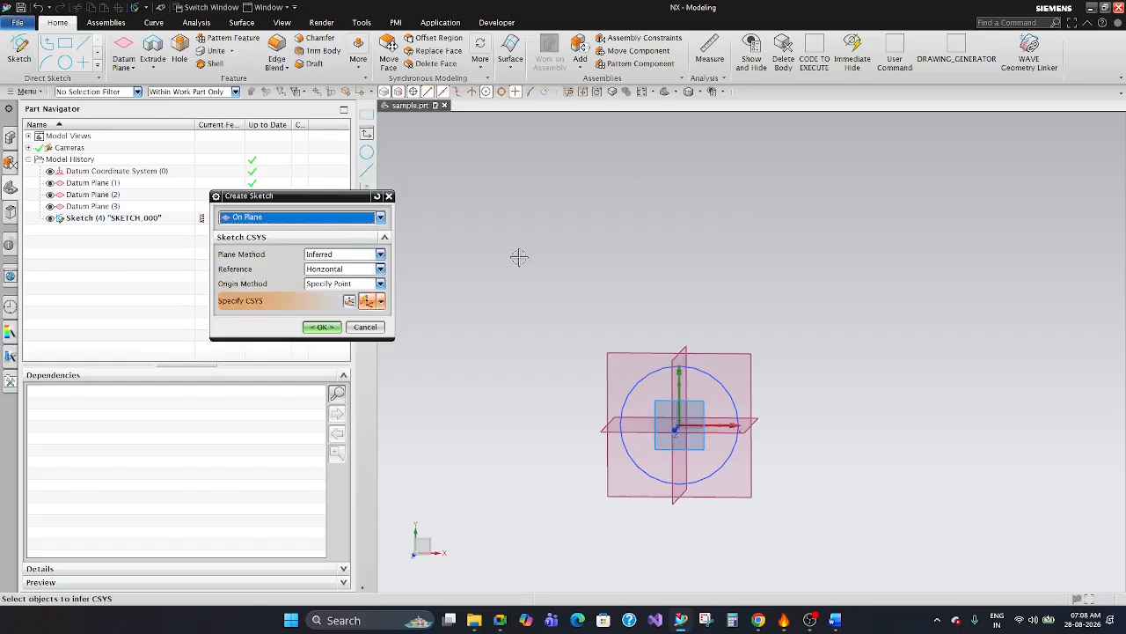
pyautogui.middleClick(963, 230)
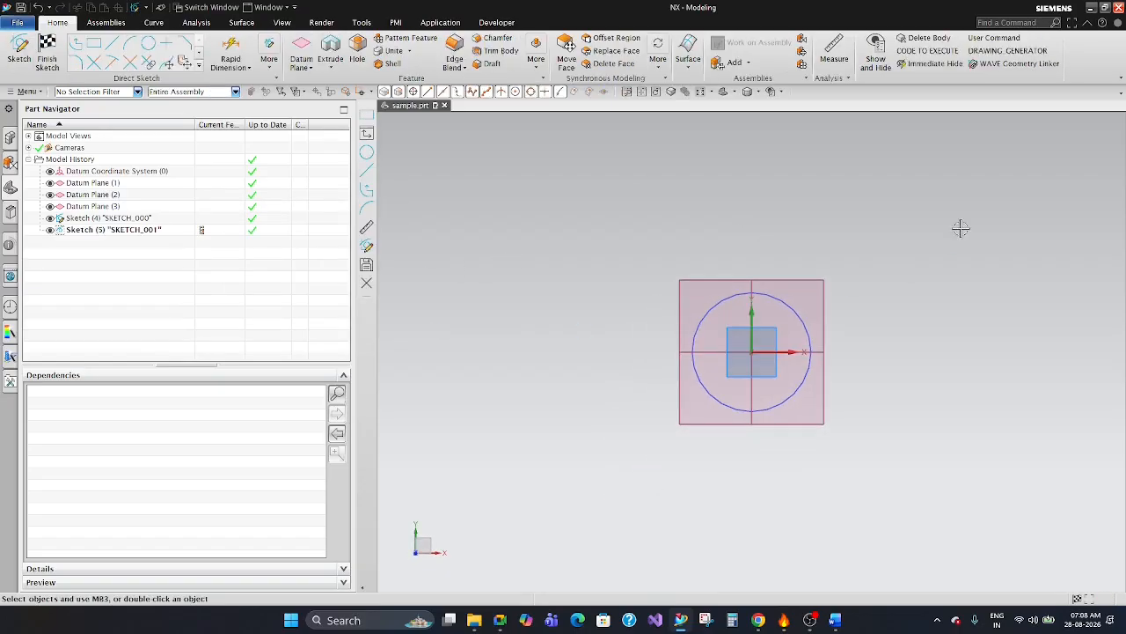
pyautogui.click(200, 67)
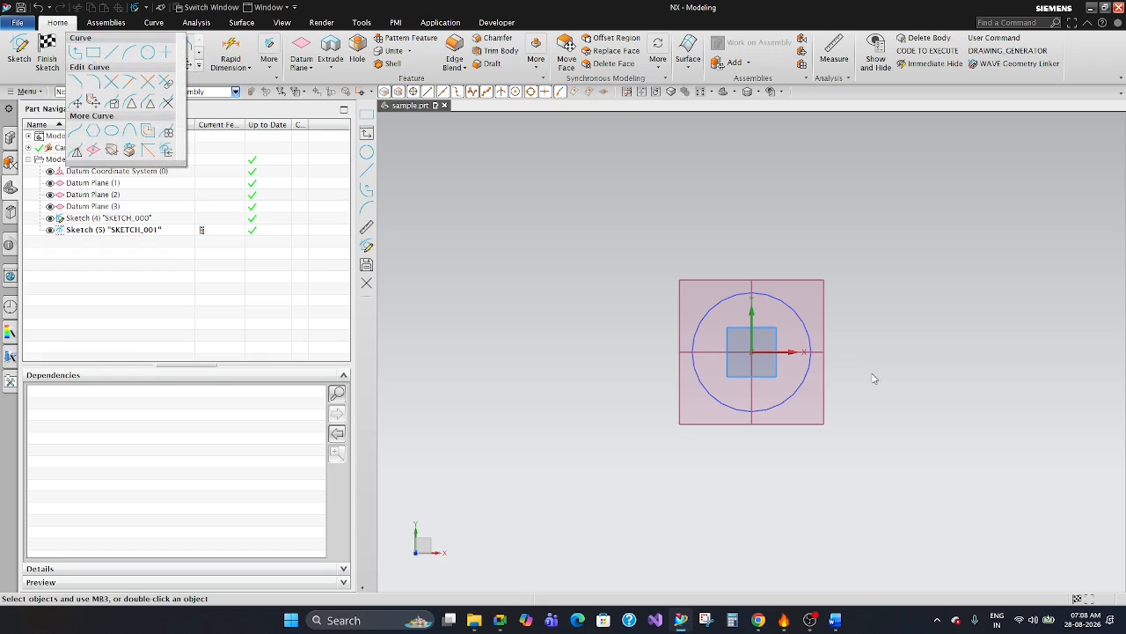
pyautogui.click(374, 170)
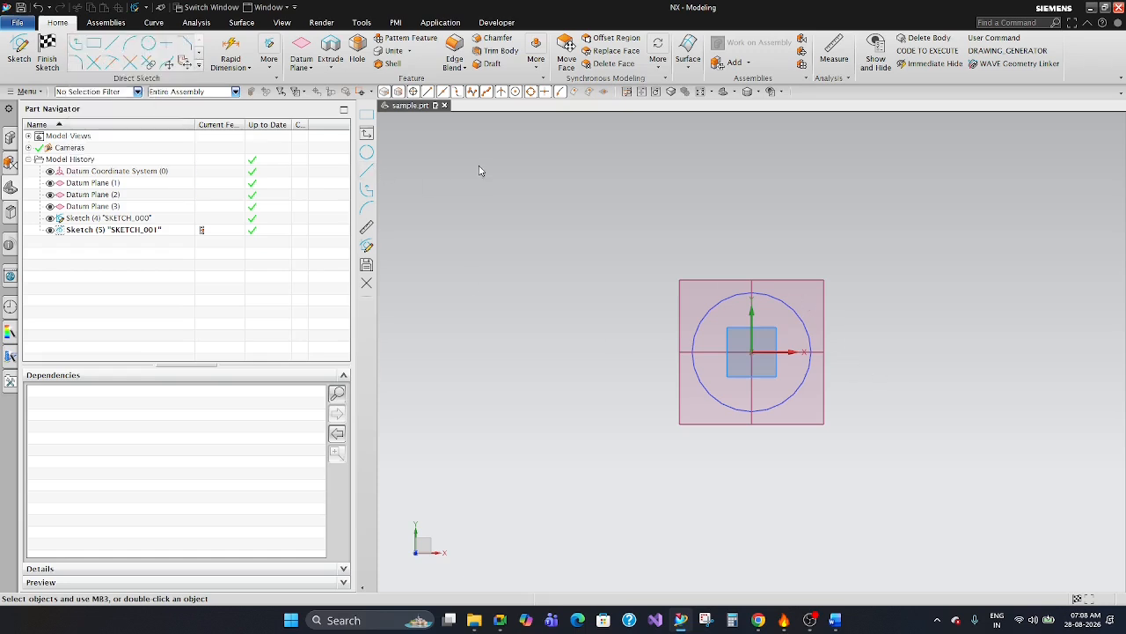
# Delete the first sketch's circle from the model while the new sketch is active.
pyautogui.click(786, 298)
pyautogui.press('Delete')
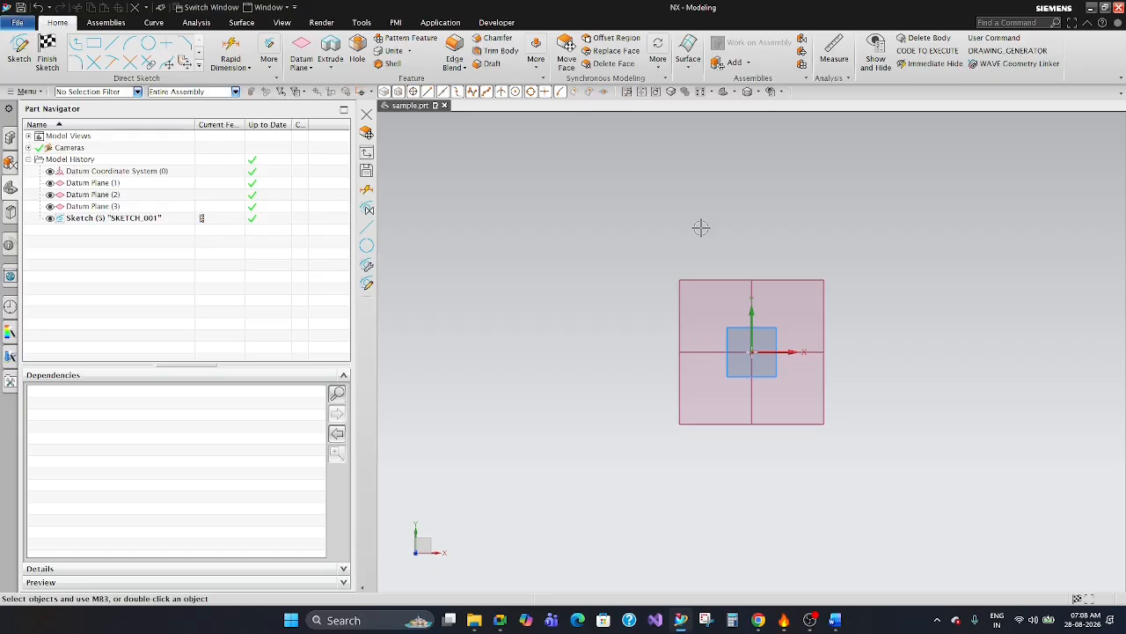
pyautogui.scroll(2, 737, 230)
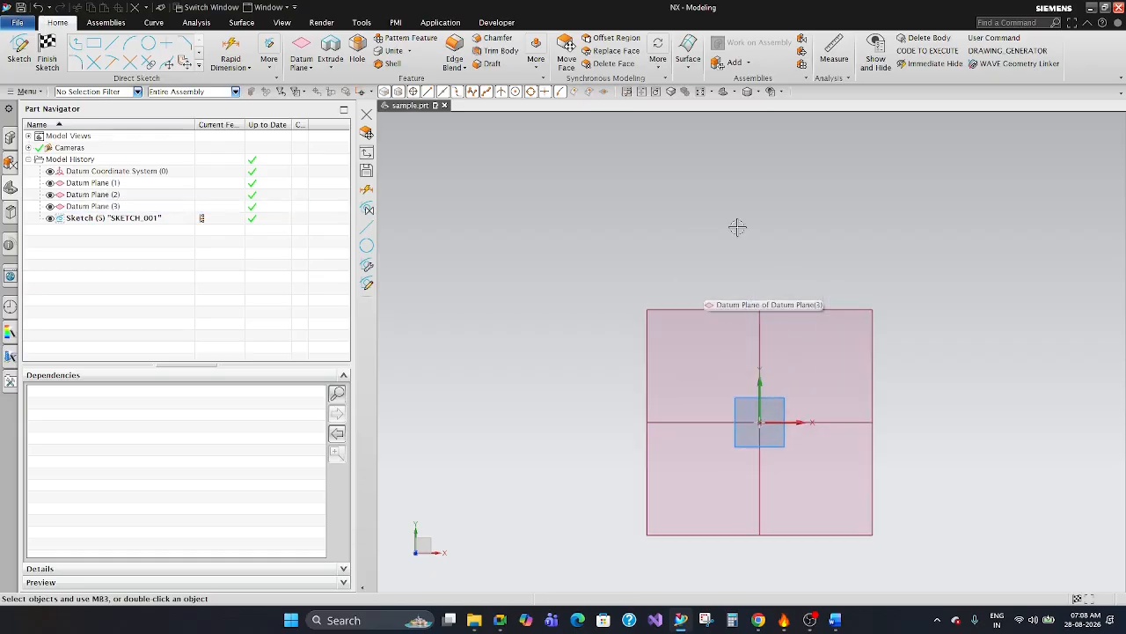
# Draw an open four-segment Profile around the datum planes, starting with a horizontal line about 19 long above them.
pyautogui.scroll(-3, 727, 234)
pyautogui.scroll(2, 815, 241)
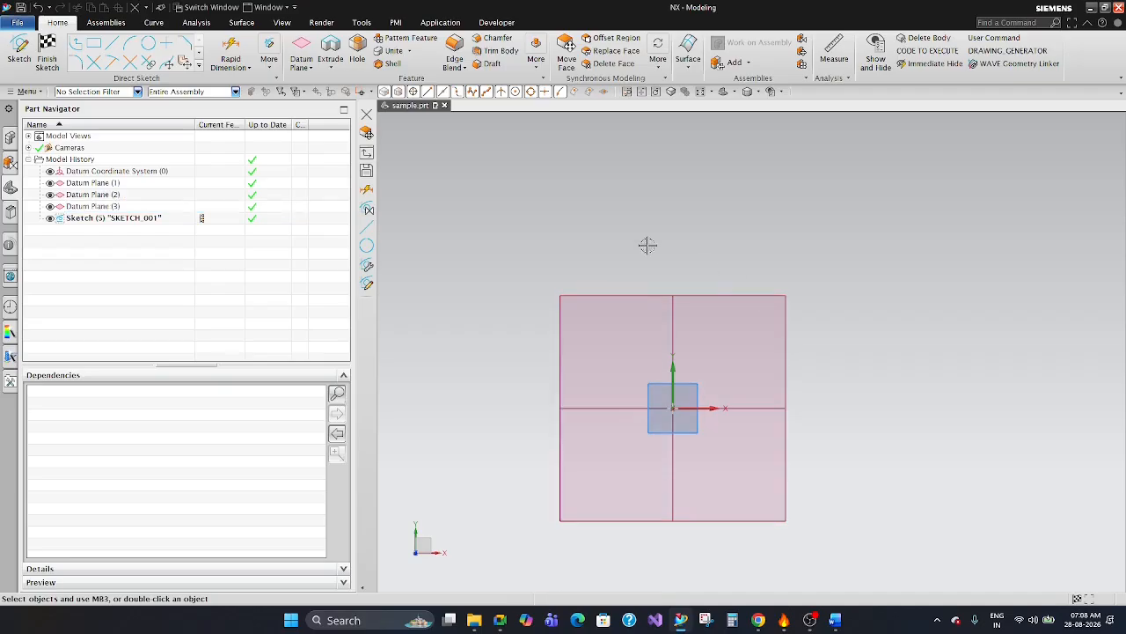
pyautogui.click(620, 213)
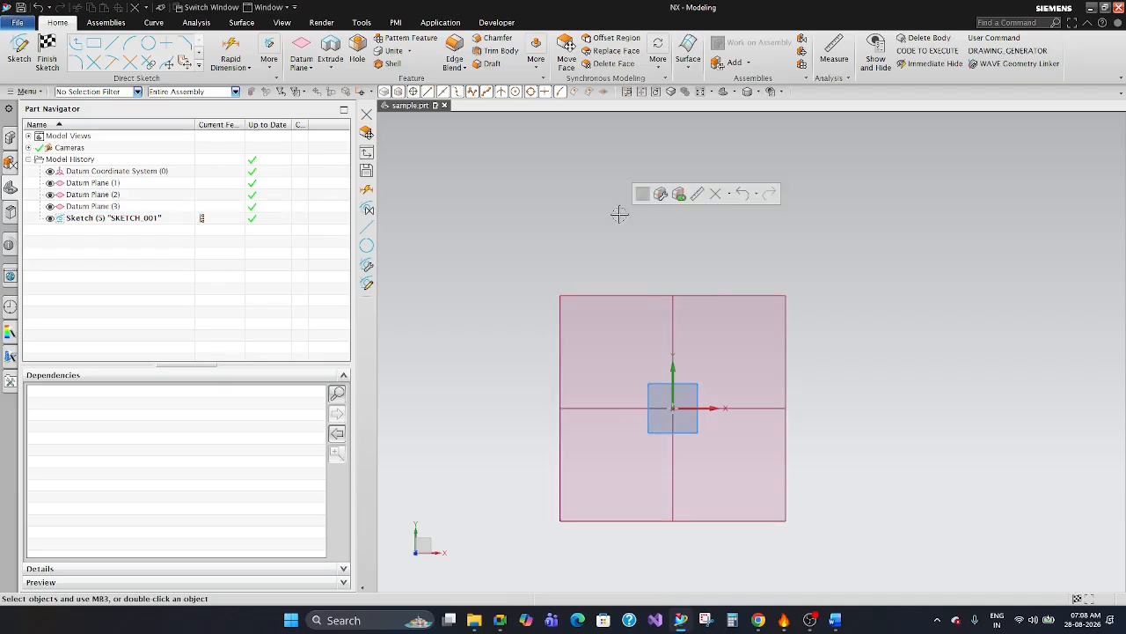
pyautogui.click(199, 65)
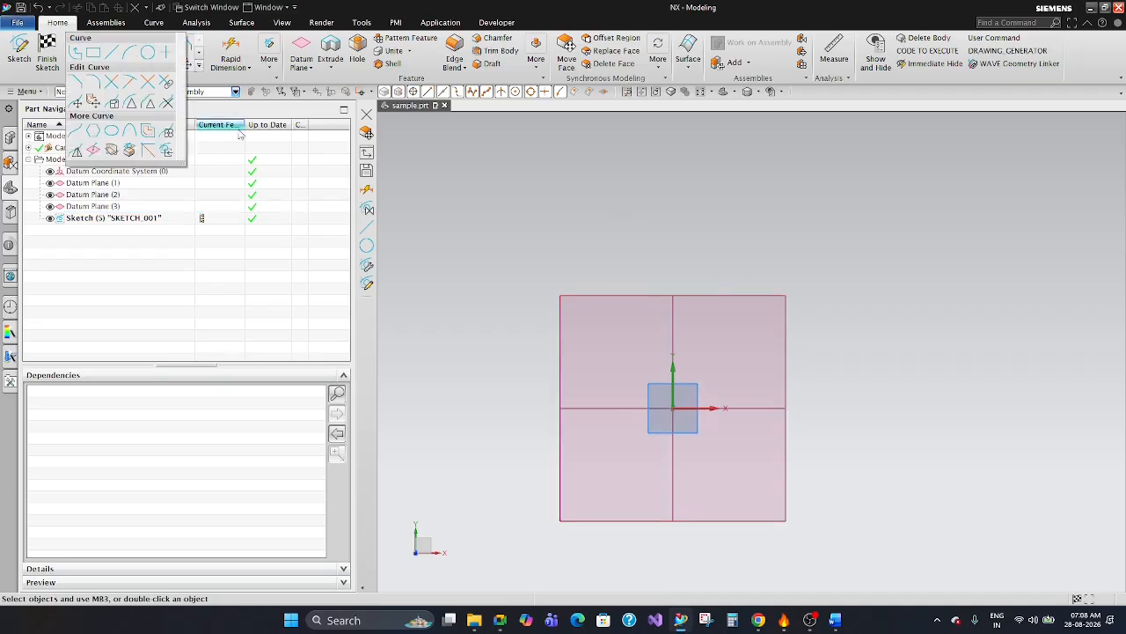
pyautogui.click(77, 54)
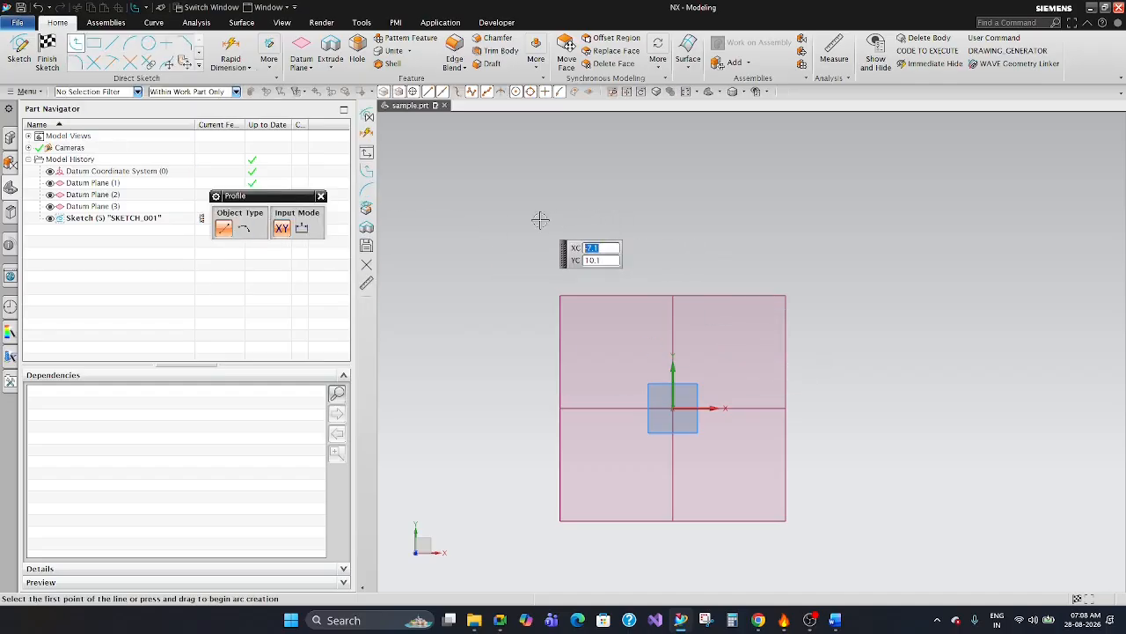
pyautogui.scroll(-2, 577, 193)
pyautogui.click(577, 193)
pyautogui.click(796, 193)
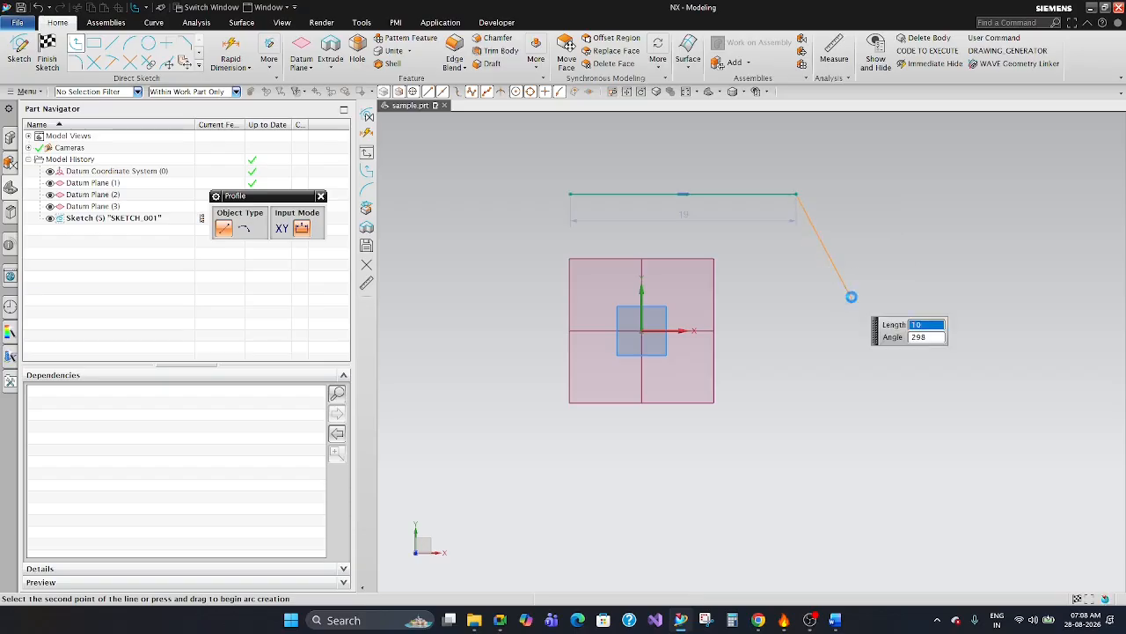
pyautogui.click(852, 299)
pyautogui.click(851, 370)
pyautogui.click(795, 425)
pyautogui.press('Escape')
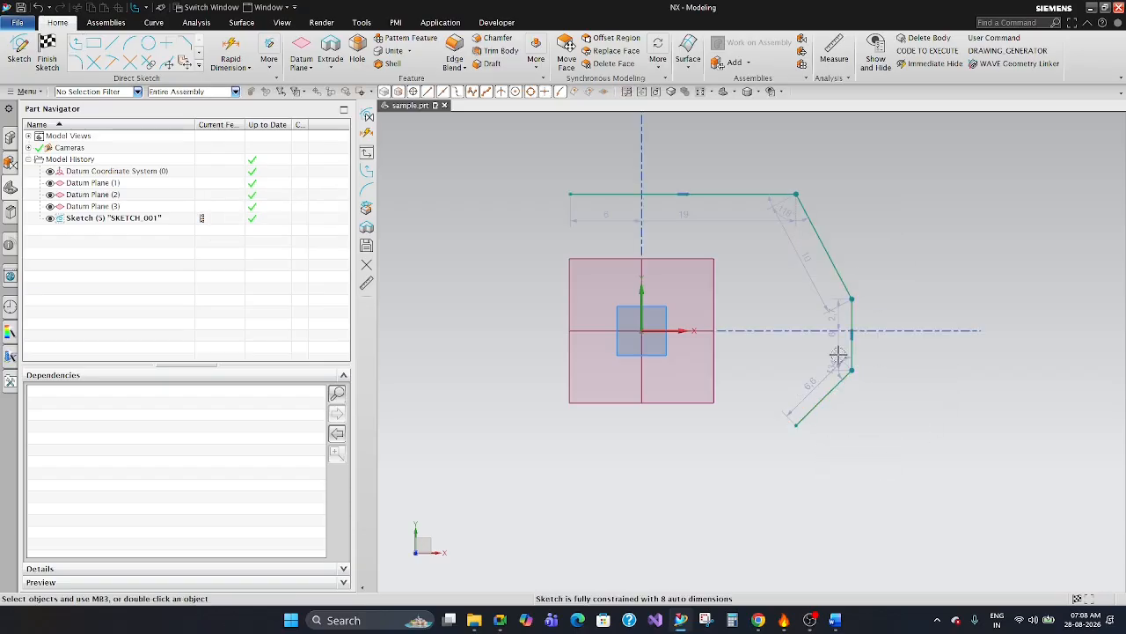
# Delete the four profile lines one by one, from the lower slanted segment back to the upper horizontal one.
pyautogui.click(821, 402)
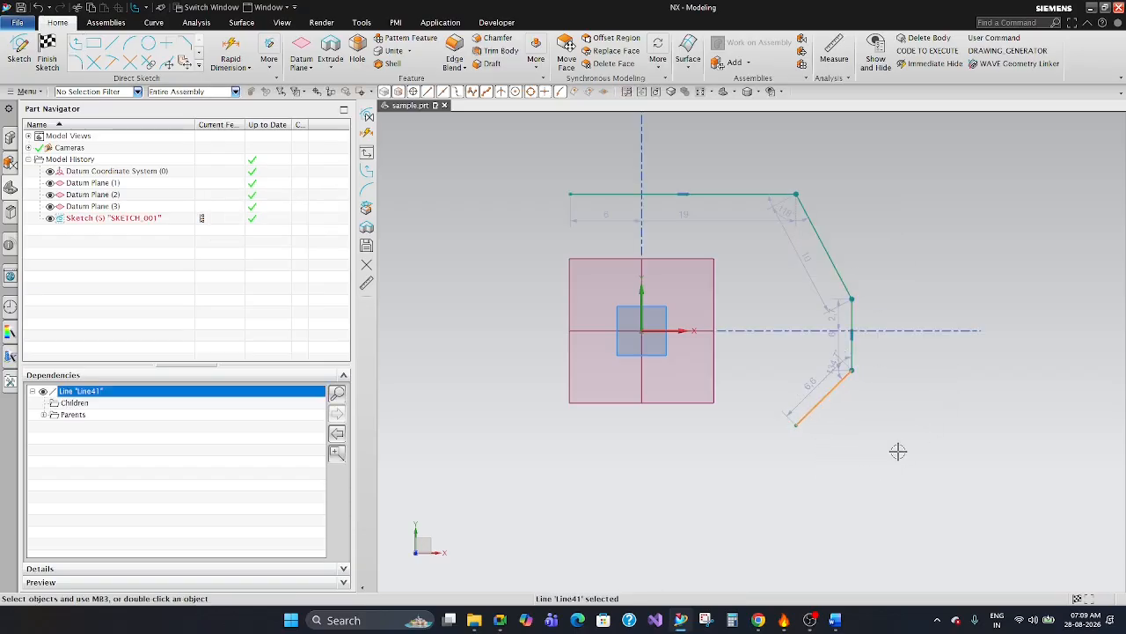
pyautogui.press('Delete')
pyautogui.scroll(3, 851, 288)
pyautogui.click(851, 349)
pyautogui.press('Delete')
pyautogui.scroll(-3, 812, 402)
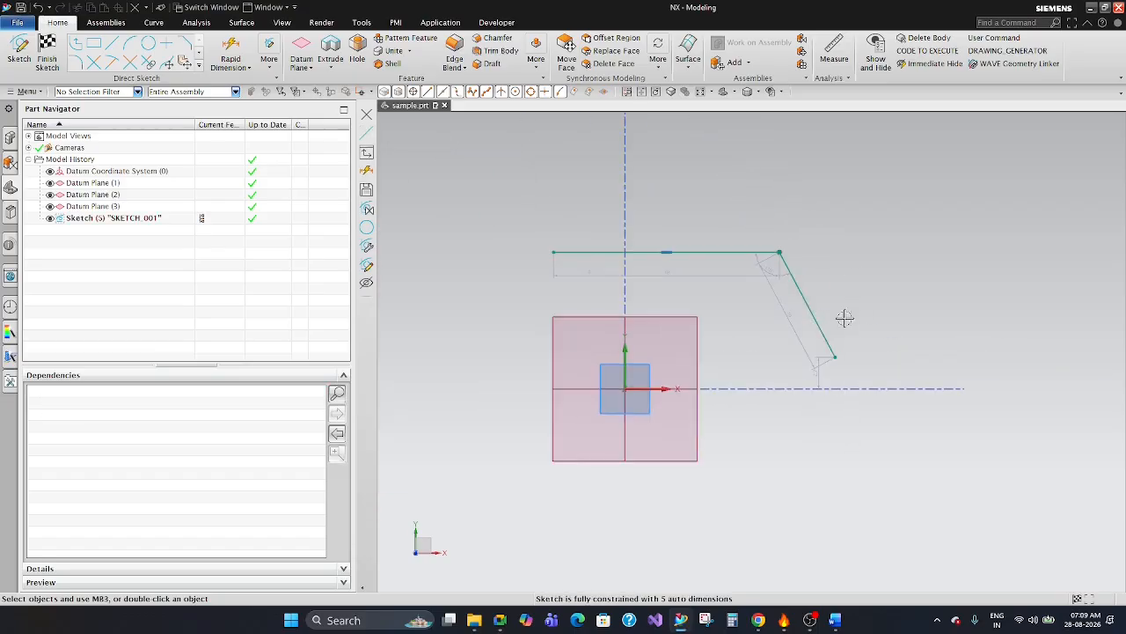
pyautogui.scroll(4, 806, 267)
pyautogui.click(750, 239)
pyautogui.scroll(-2, 808, 275)
pyautogui.press('Delete')
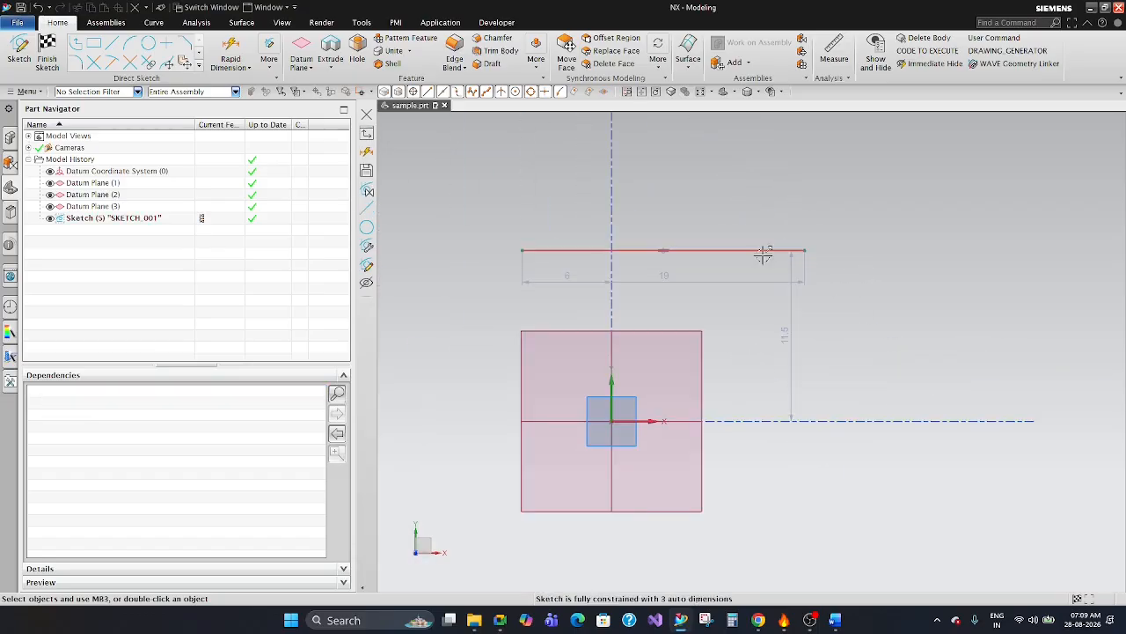
pyautogui.click(762, 250)
pyautogui.press('Delete')
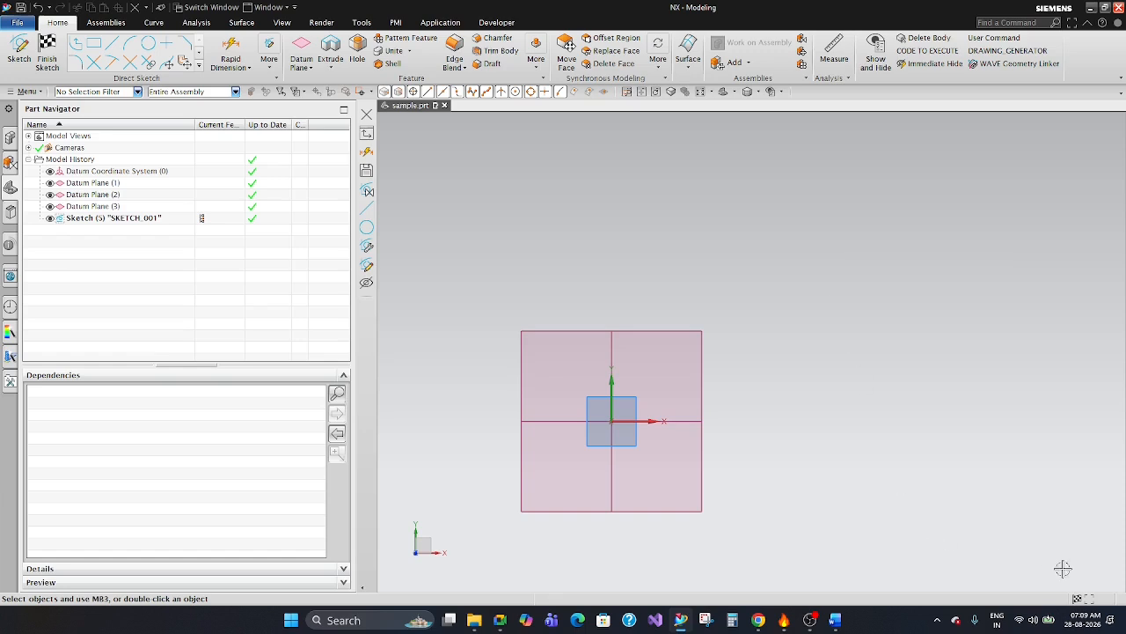
# Try a From Center rectangle about 25.4 wide and 14.9 high at the sketch origin, and undo it.
pyautogui.scroll(-3, 873, 377)
pyautogui.scroll(3, 835, 415)
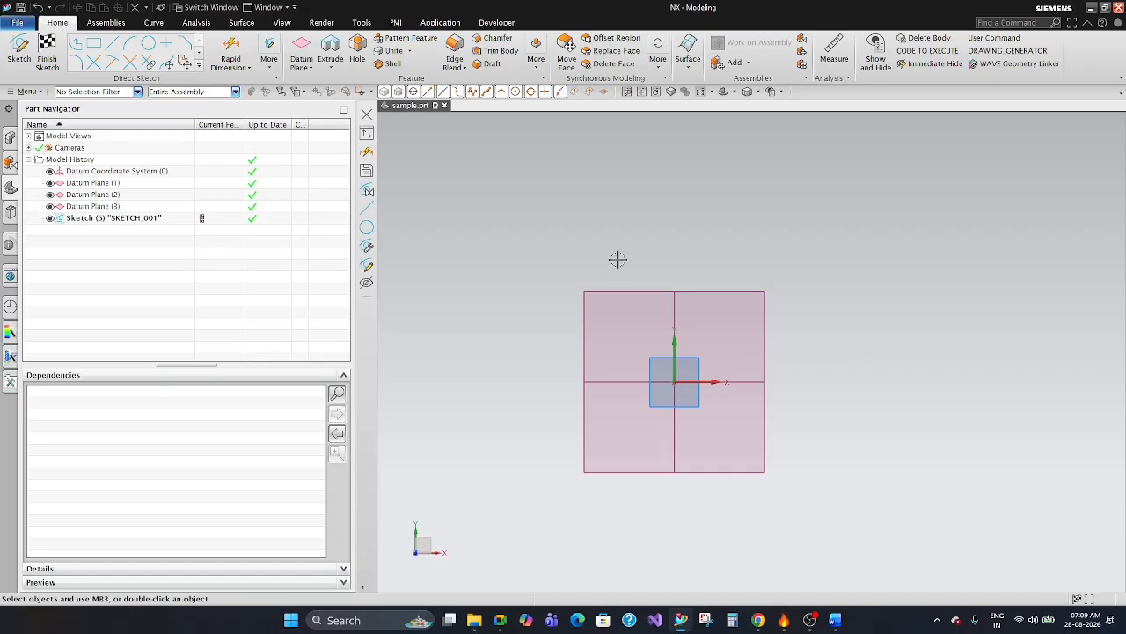
pyautogui.click(199, 66)
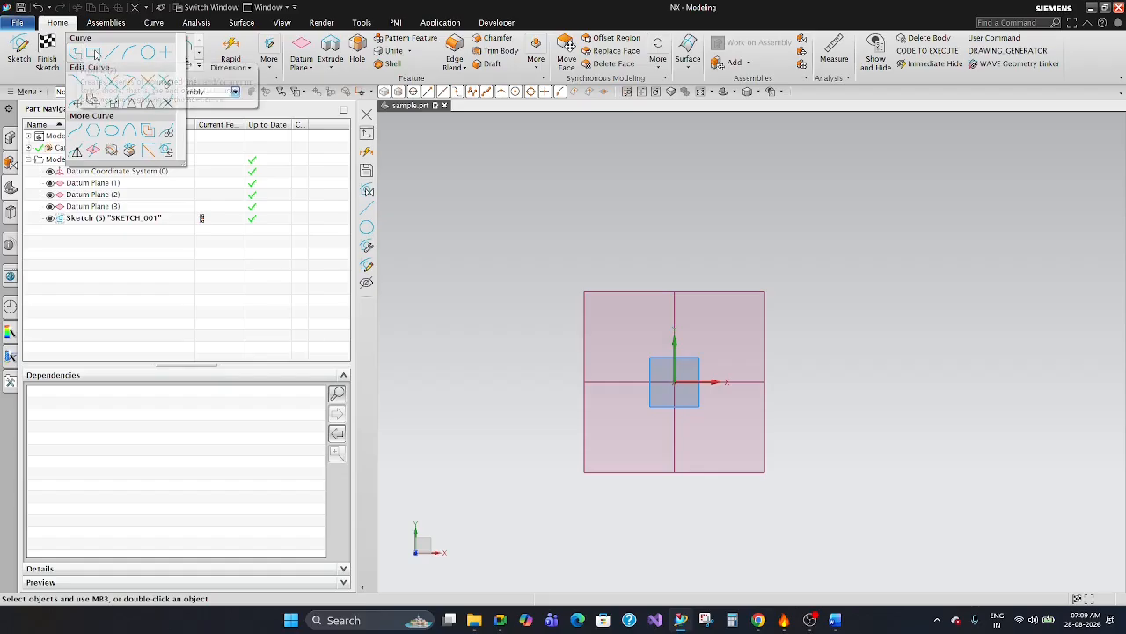
pyautogui.click(95, 55)
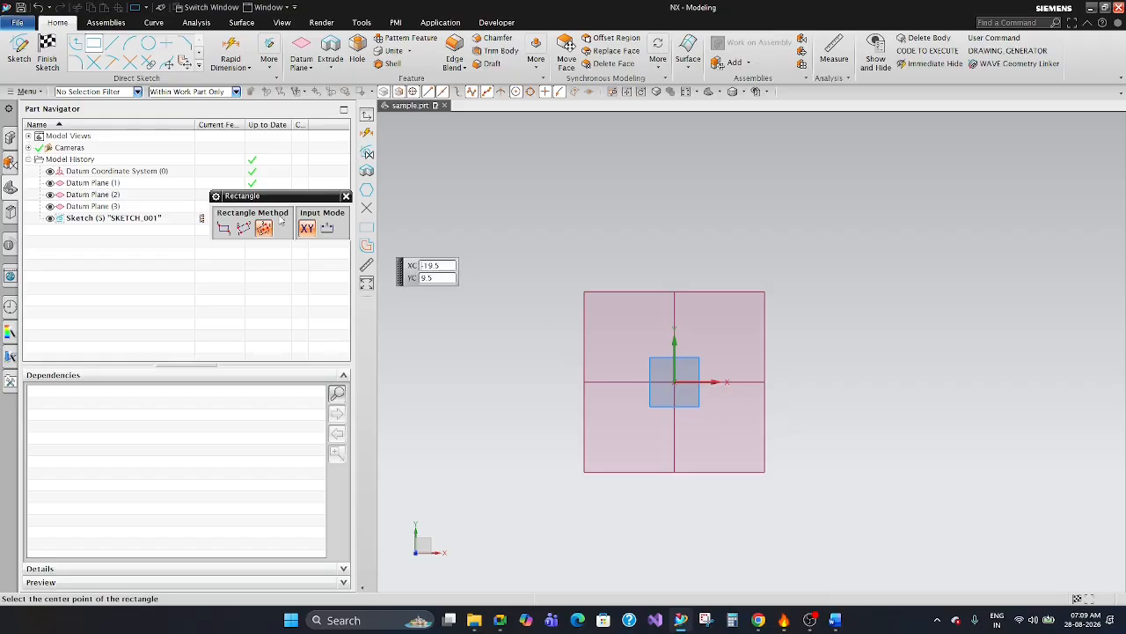
pyautogui.click(674, 381)
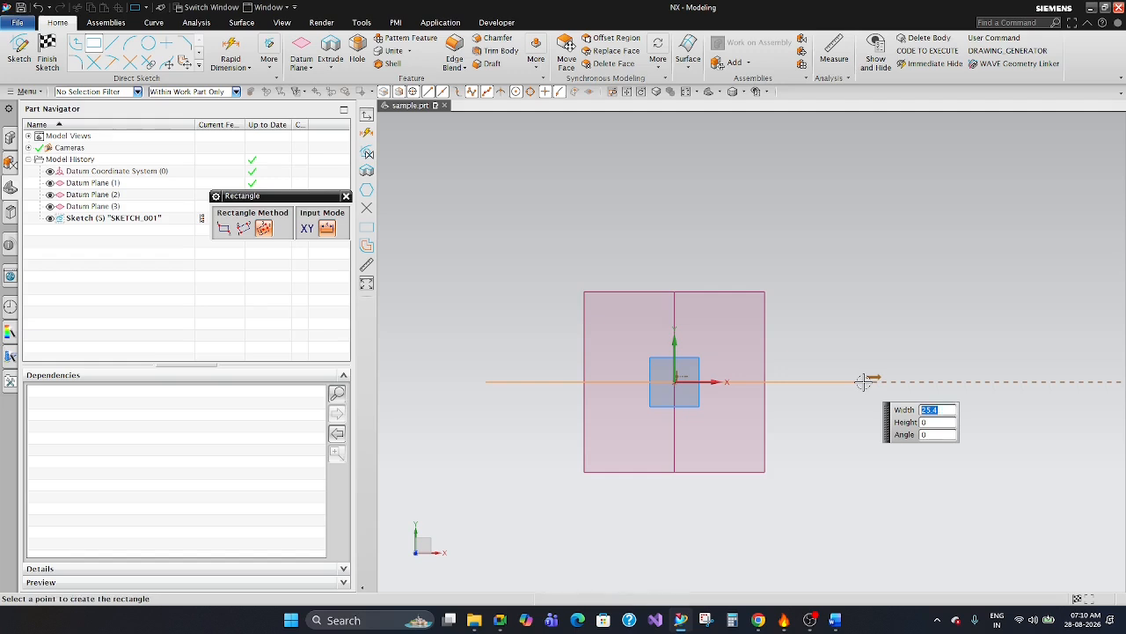
pyautogui.click(873, 271)
pyautogui.press('Escape')
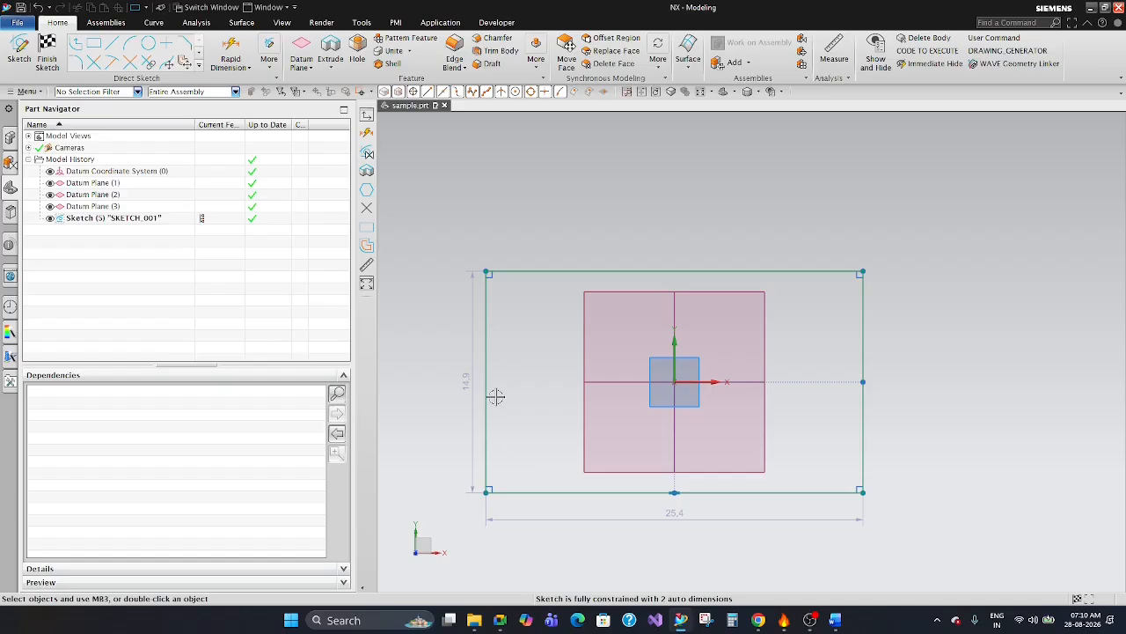
pyautogui.hotkey('ctrl', 'z')
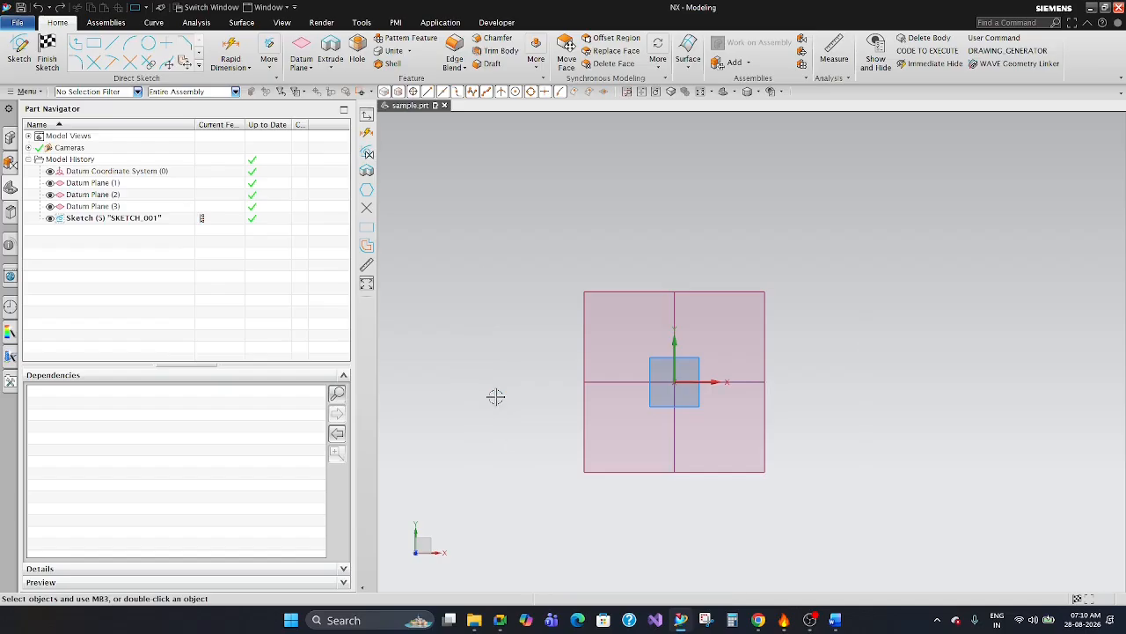
# Draw a From Center rectangle at the sketch origin with a width of 25 and a height of 50.
pyautogui.click(91, 46)
pyautogui.click(264, 229)
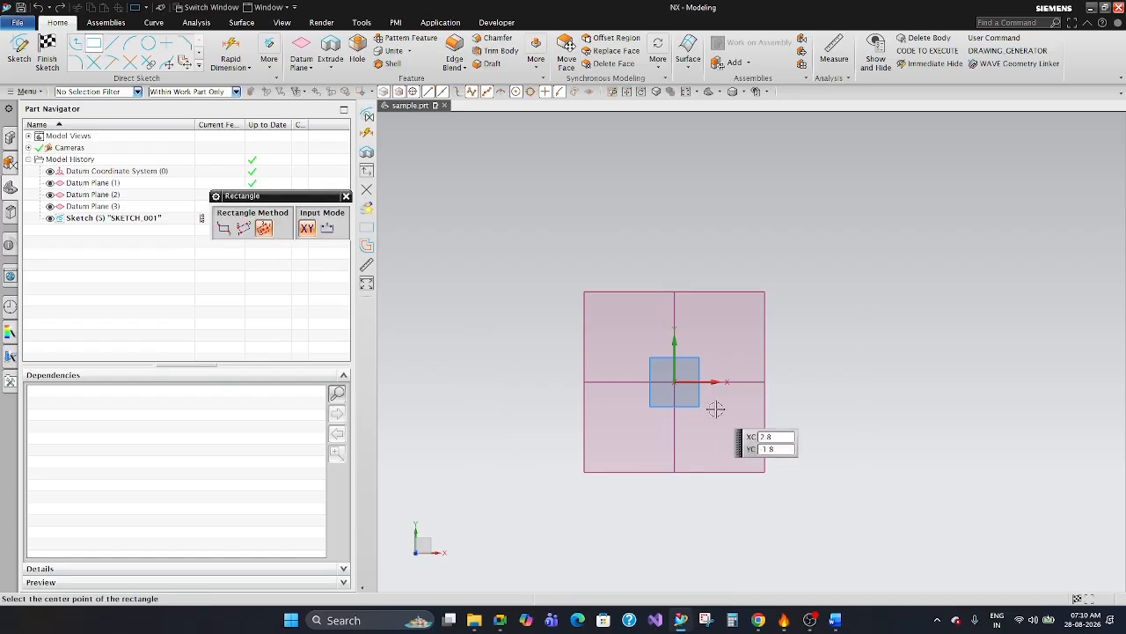
pyautogui.click(675, 384)
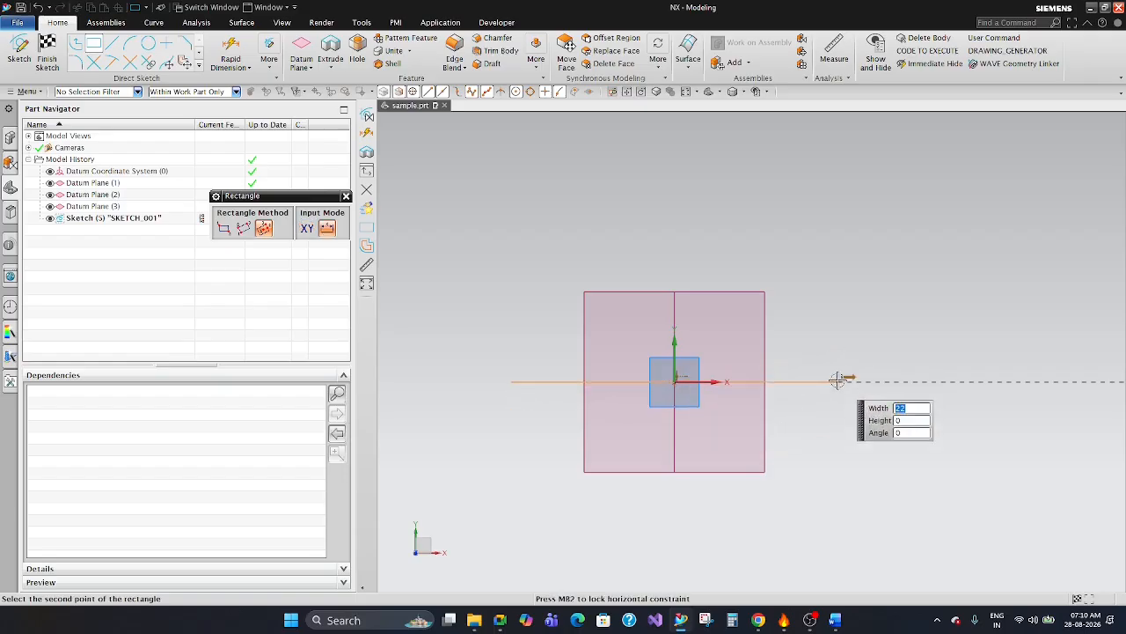
pyautogui.write('25')
pyautogui.press('Tab')
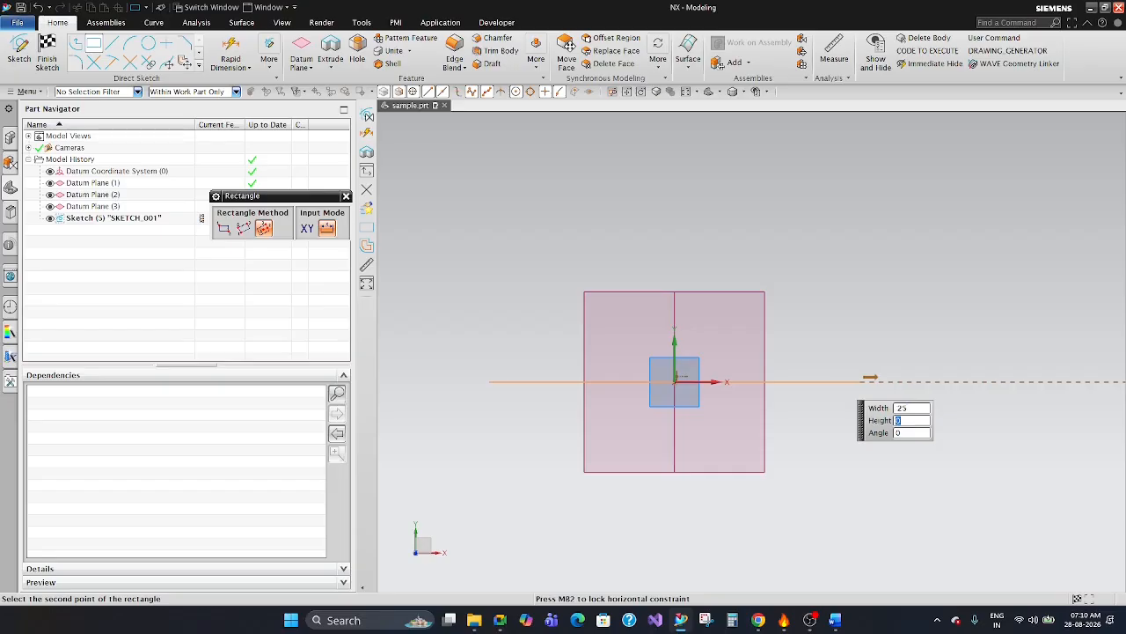
pyautogui.write('50')
pyautogui.press('Return')
pyautogui.scroll(-5, 810, 352)
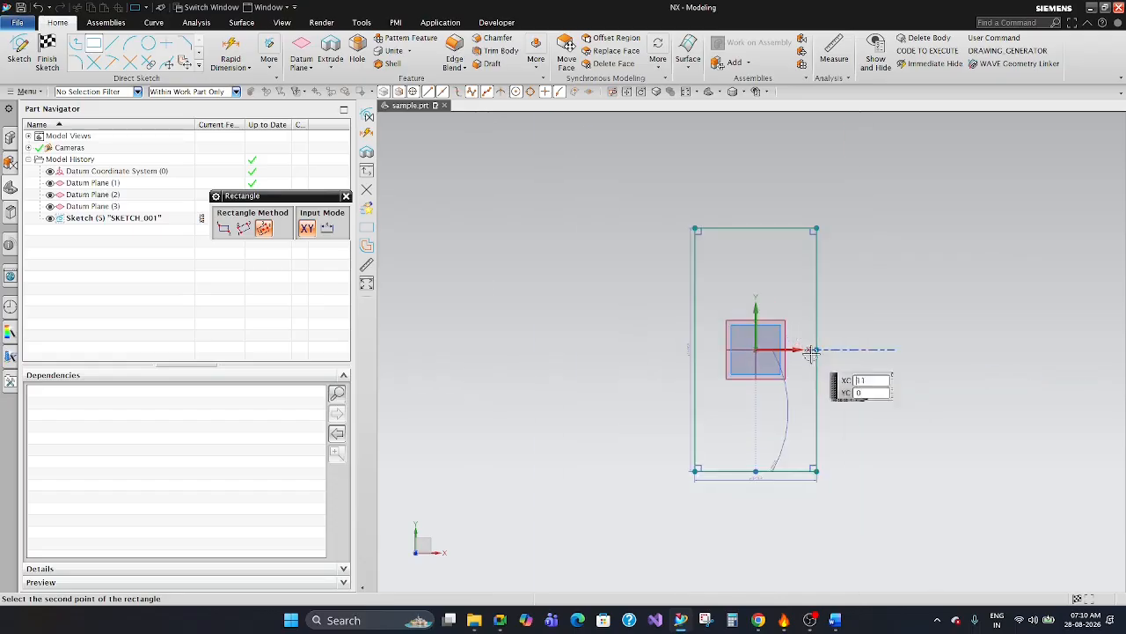
pyautogui.scroll(3, 827, 360)
pyautogui.press('Escape')
# Reposition the height, width and angular dimensions so they sit clear outside the rectangle.
pyautogui.scroll(-4, 593, 376)
pyautogui.scroll(3, 592, 377)
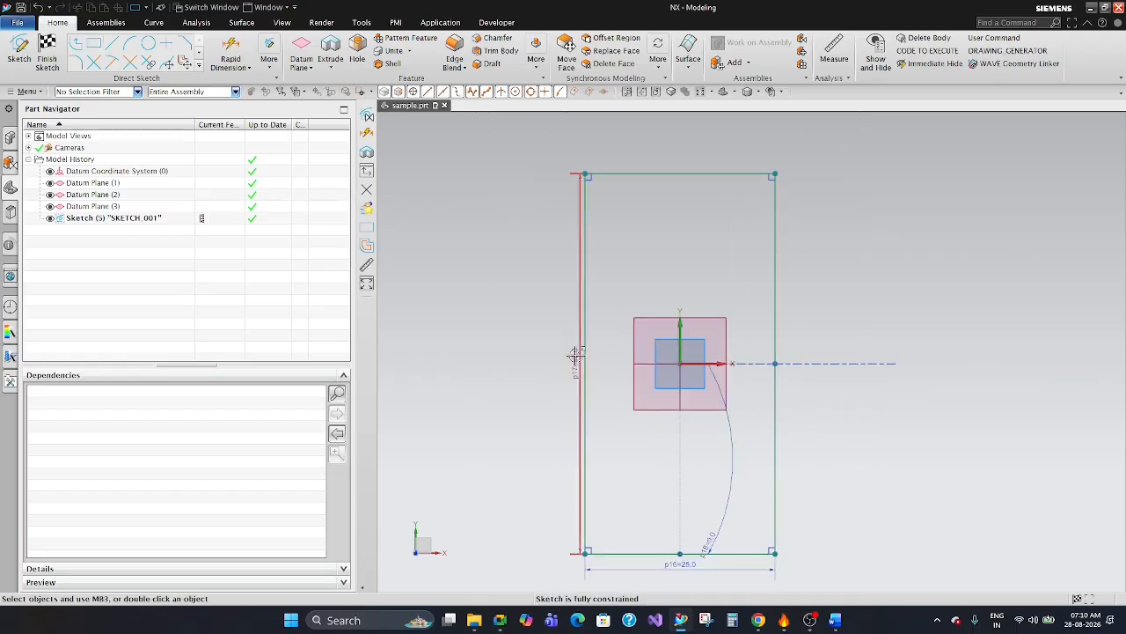
pyautogui.scroll(-1, 792, 360)
pyautogui.scroll(1, 766, 462)
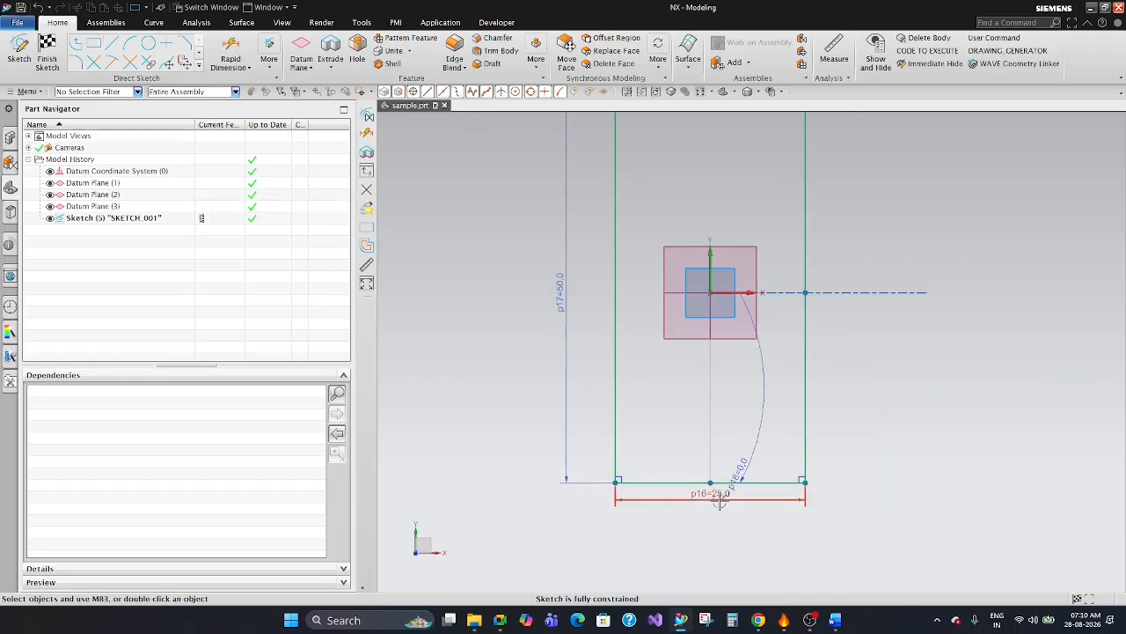
pyautogui.scroll(-3, 691, 427)
pyautogui.scroll(2, 709, 374)
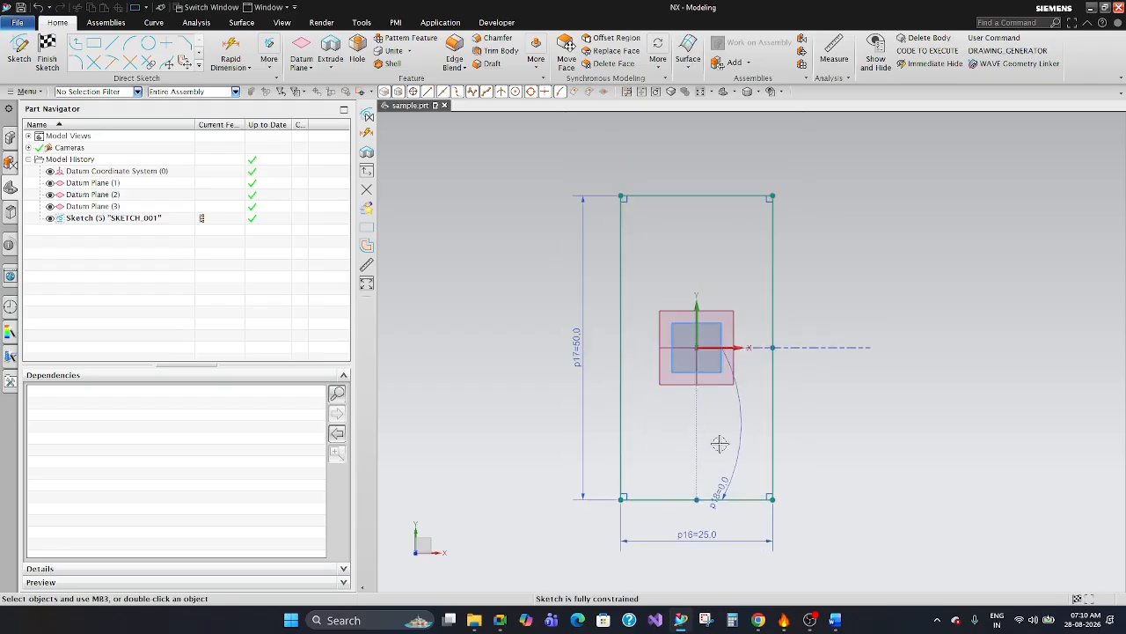
pyautogui.moveTo(742, 429)
pyautogui.mouseDown()
pyautogui.moveTo(841, 413)
pyautogui.moveTo(757, 440)
pyautogui.moveTo(743, 491)
pyautogui.mouseUp()
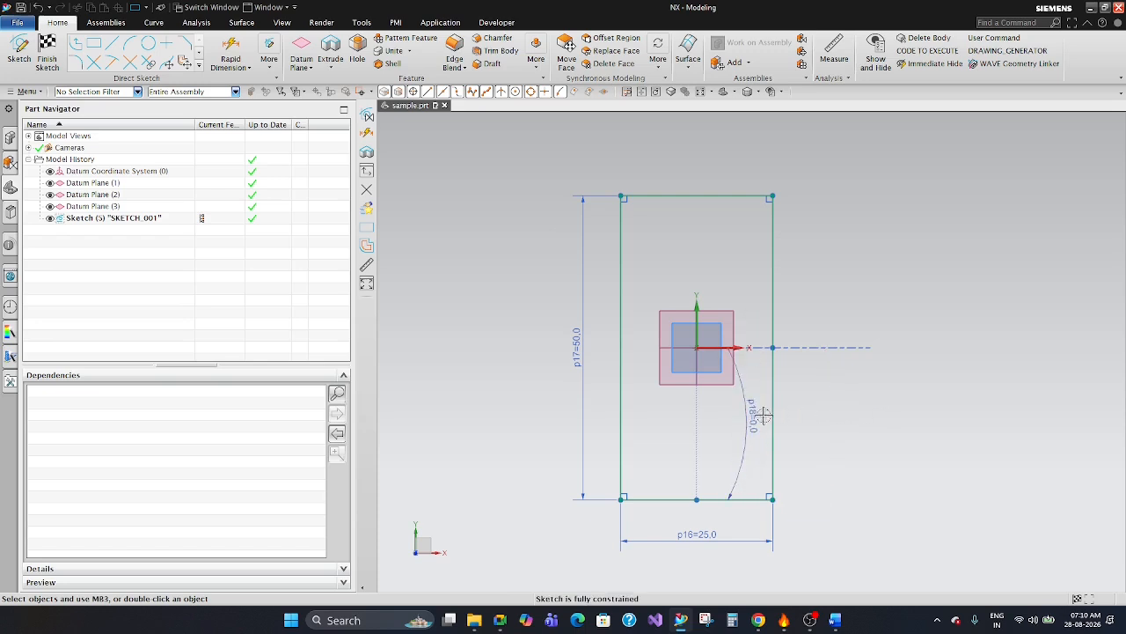
pyautogui.moveTo(748, 430); pyautogui.dragTo(810, 415)
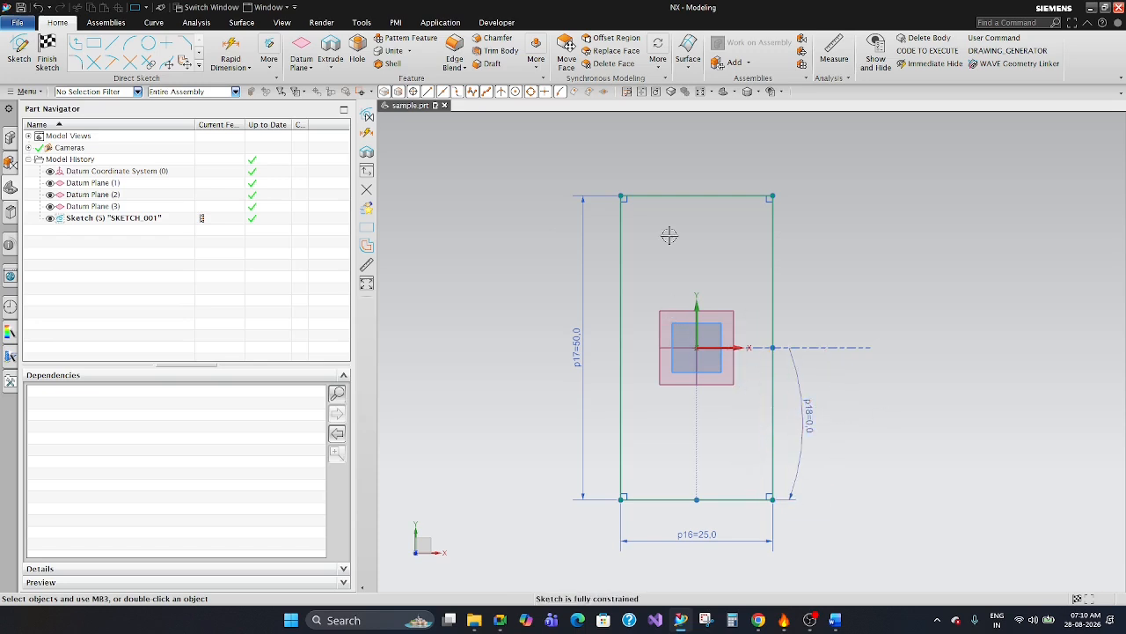
pyautogui.scroll(3, 650, 195)
pyautogui.scroll(-4, 650, 195)
pyautogui.scroll(2, 766, 257)
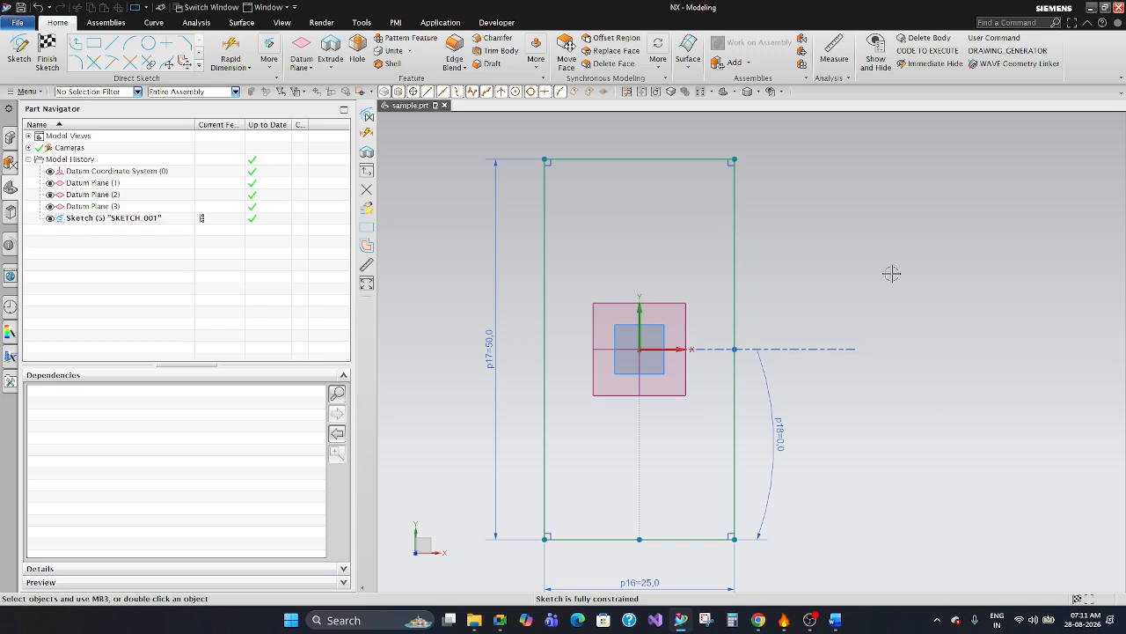
pyautogui.press('c')
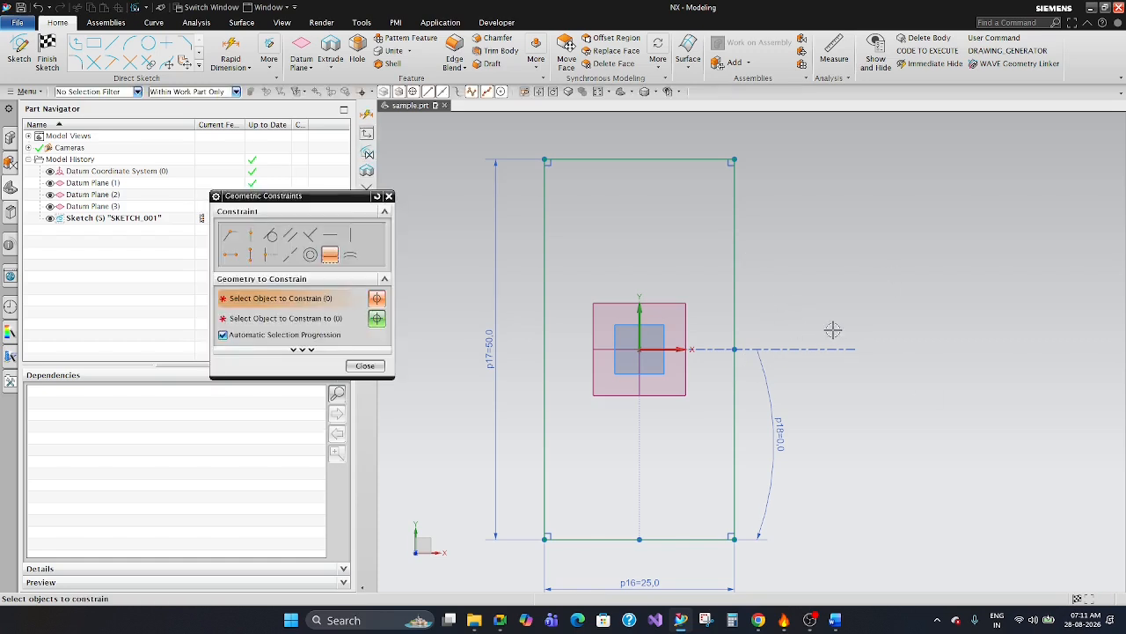
pyautogui.moveTo(307, 200); pyautogui.dragTo(921, 152)
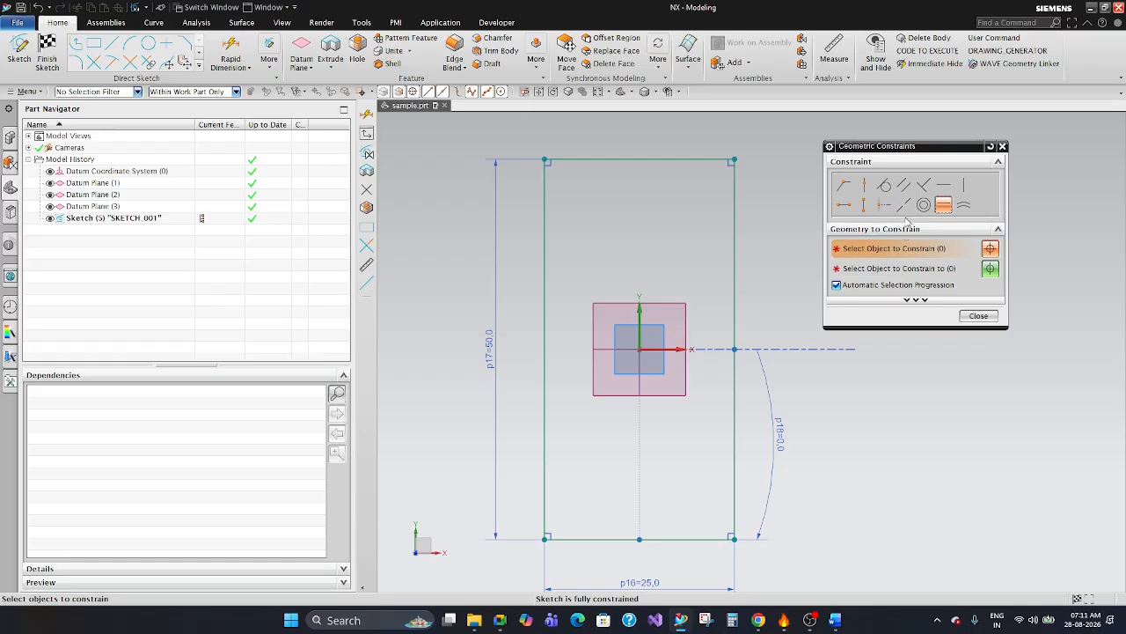
pyautogui.press('Escape')
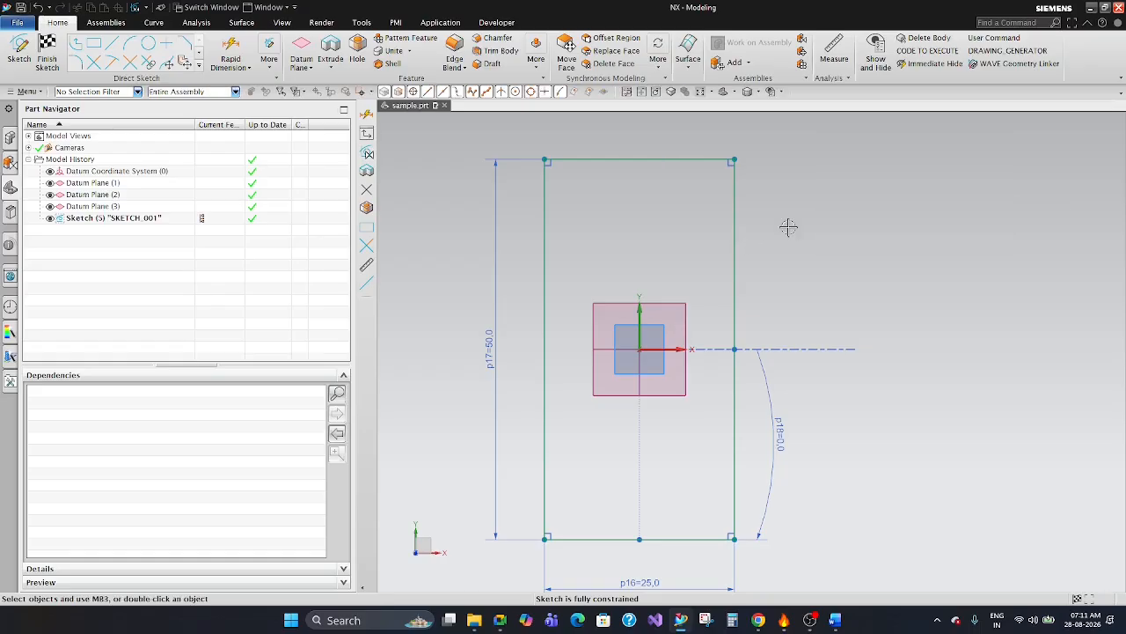
# Apply Horizontal geometric constraints to the rectangle's upper and lower edges.
pyautogui.scroll(-2, 755, 403)
pyautogui.scroll(1, 646, 493)
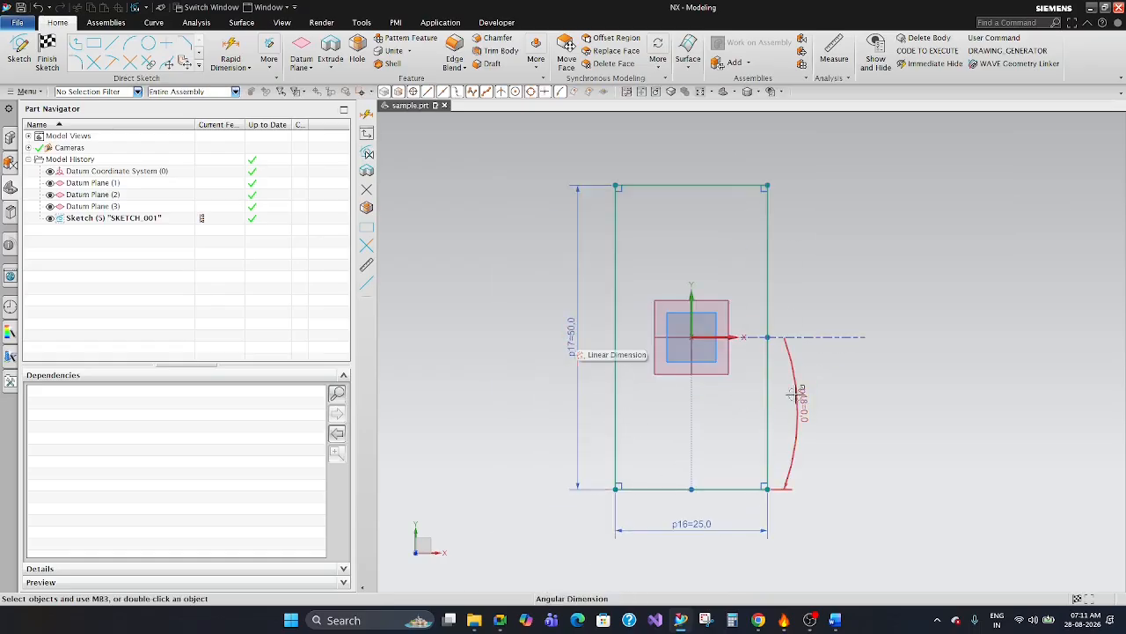
pyautogui.scroll(-3, 739, 507)
pyautogui.scroll(3, 704, 352)
pyautogui.press('c')
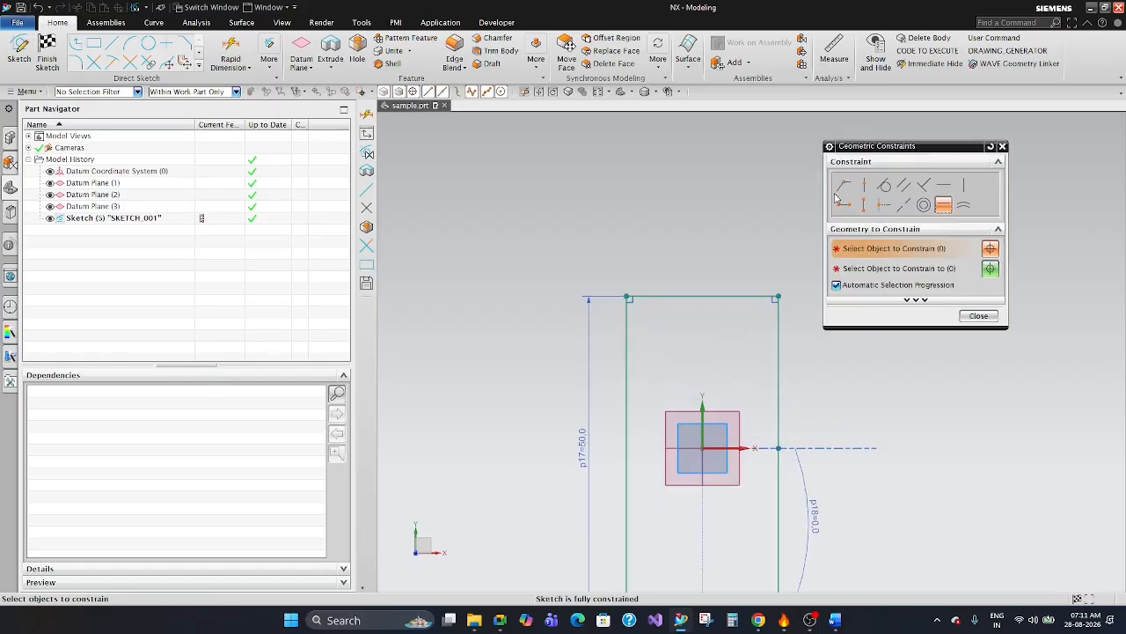
pyautogui.scroll(-3, 646, 215)
pyautogui.click(946, 187)
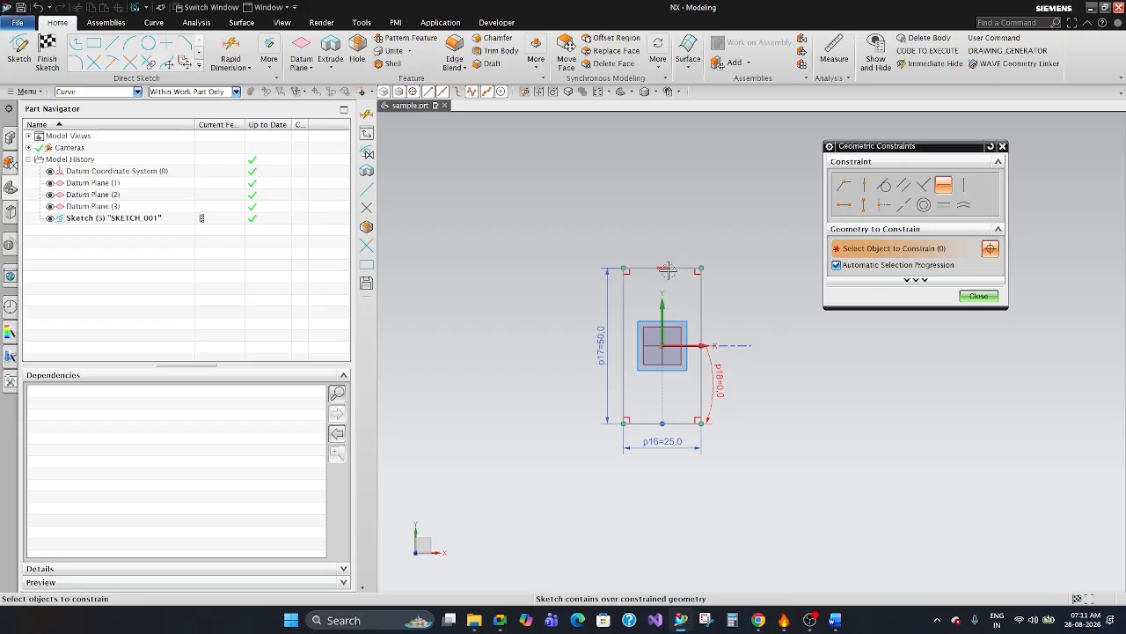
pyautogui.scroll(2, 642, 427)
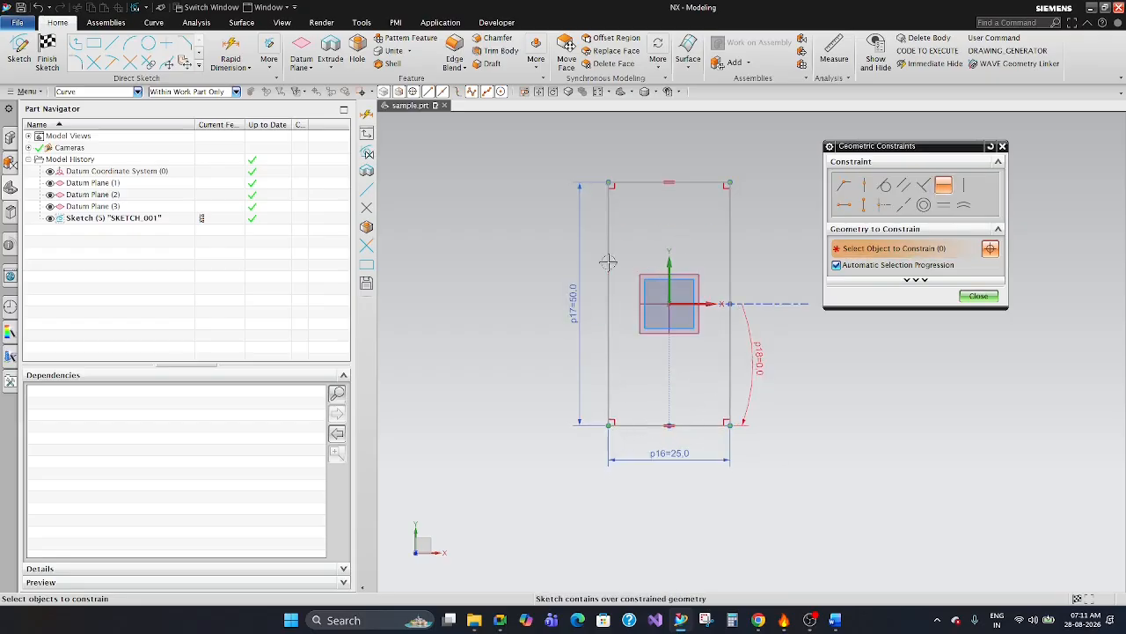
# Apply Vertical geometric constraints to both long side edges of the rectangle and finish constraining.
pyautogui.click(965, 186)
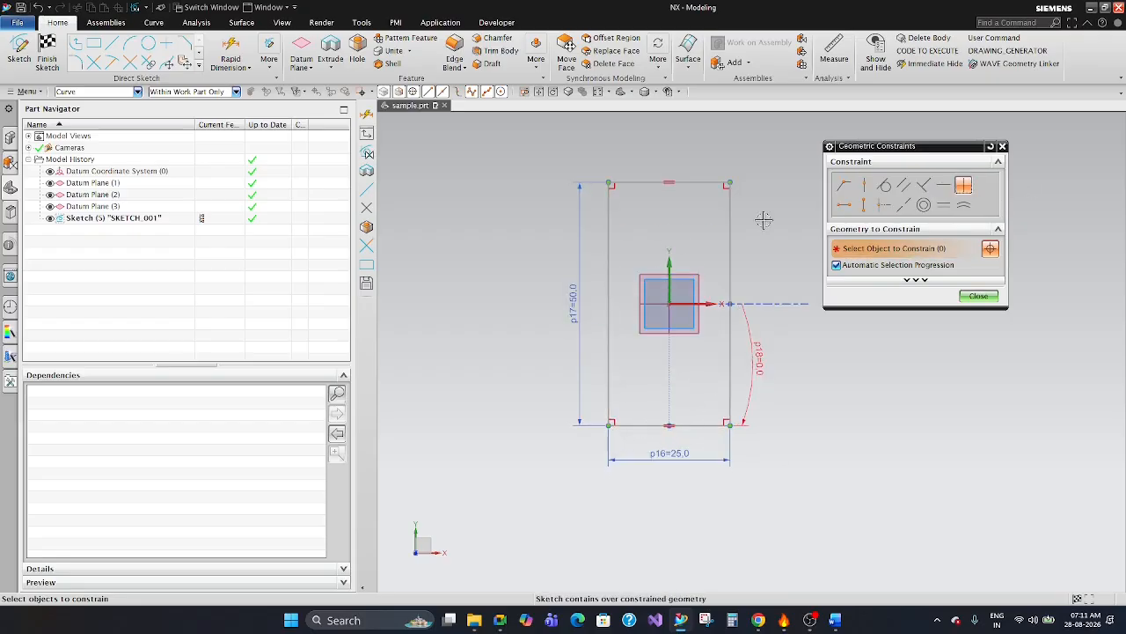
pyautogui.click(731, 222)
pyautogui.click(610, 232)
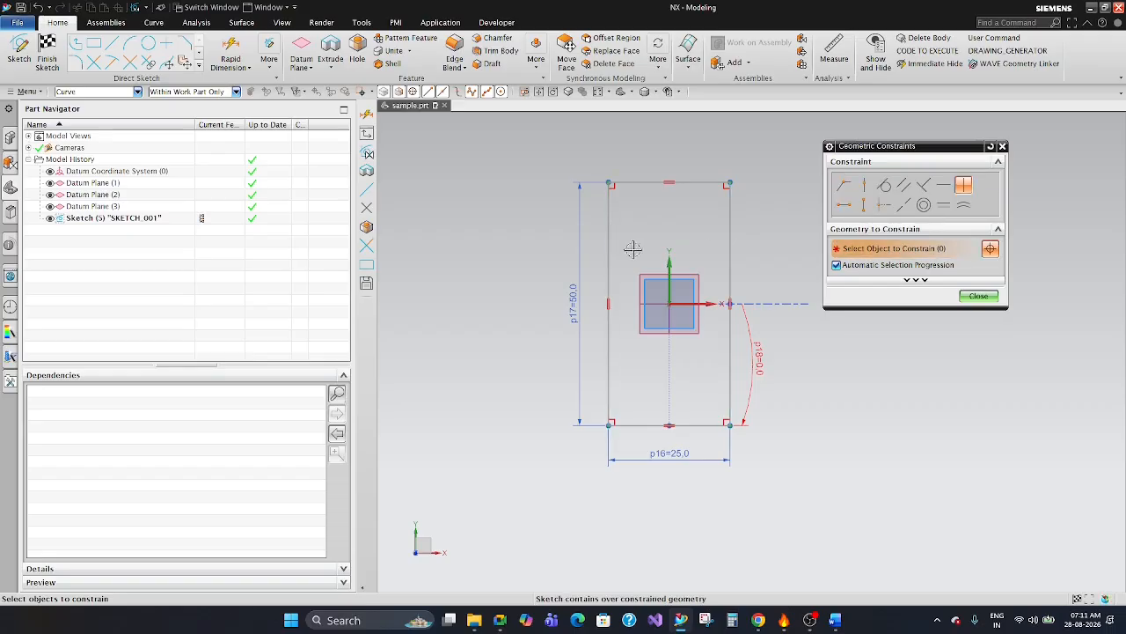
pyautogui.click(980, 296)
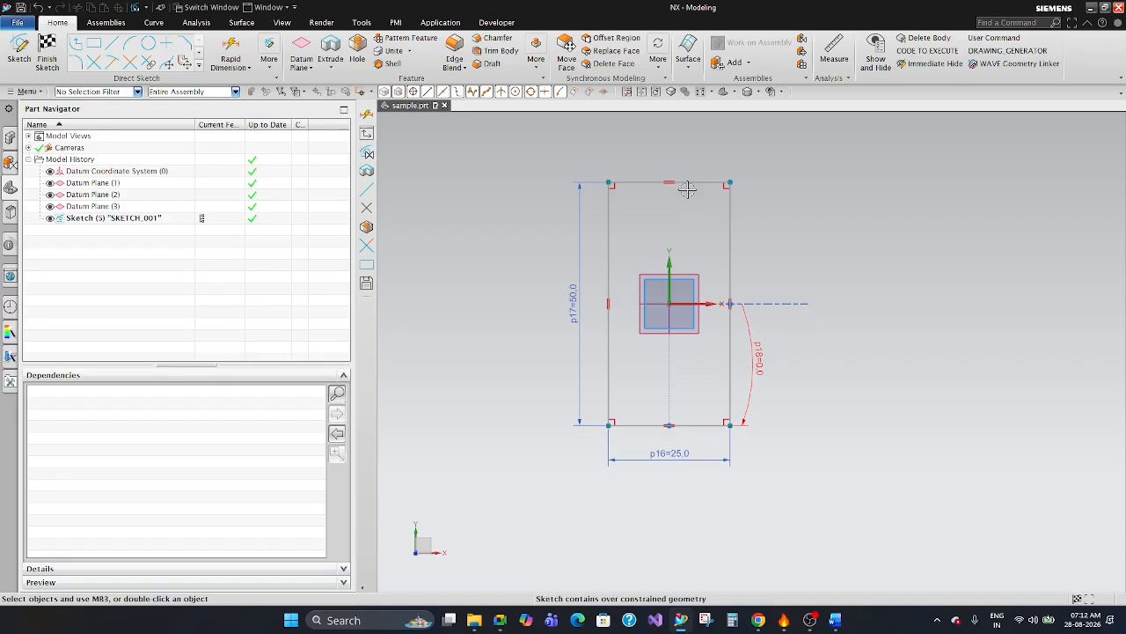
# Delete the angular dimension beside the rectangle from the sketch.
pyautogui.click(748, 375)
pyautogui.click(736, 357)
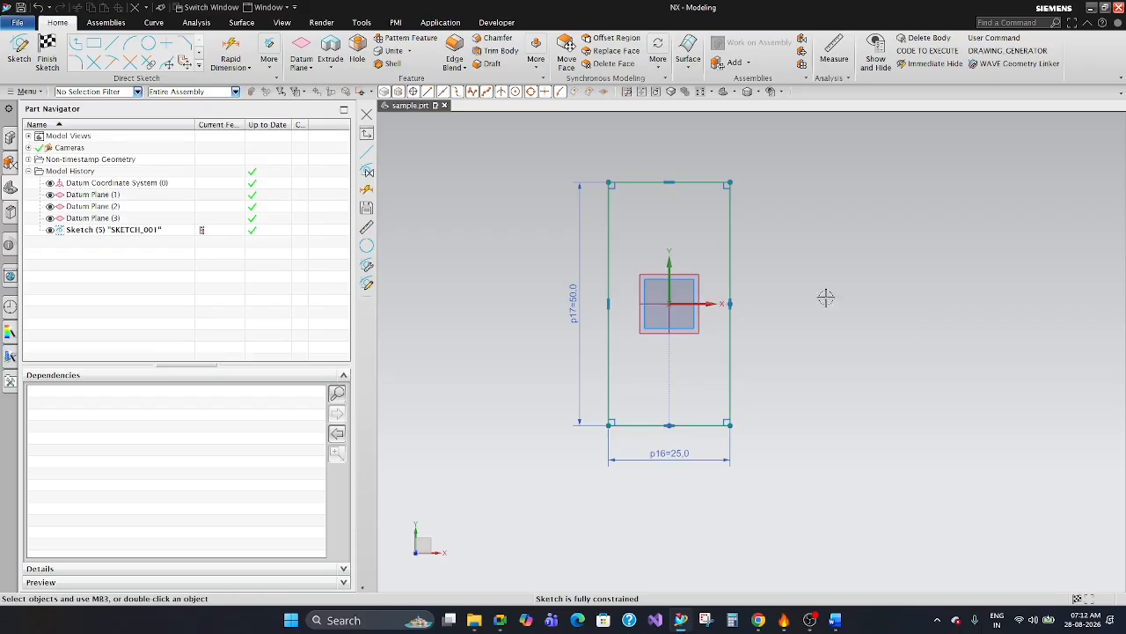
# Sketch a closed six-sided profile beside the rectangle, with a base about 123.9 mm, right side 59 mm, top edge 65 mm and slanted corners.
pyautogui.scroll(-7, 655, 332)
pyautogui.scroll(3, 747, 358)
pyautogui.scroll(2, 523, 252)
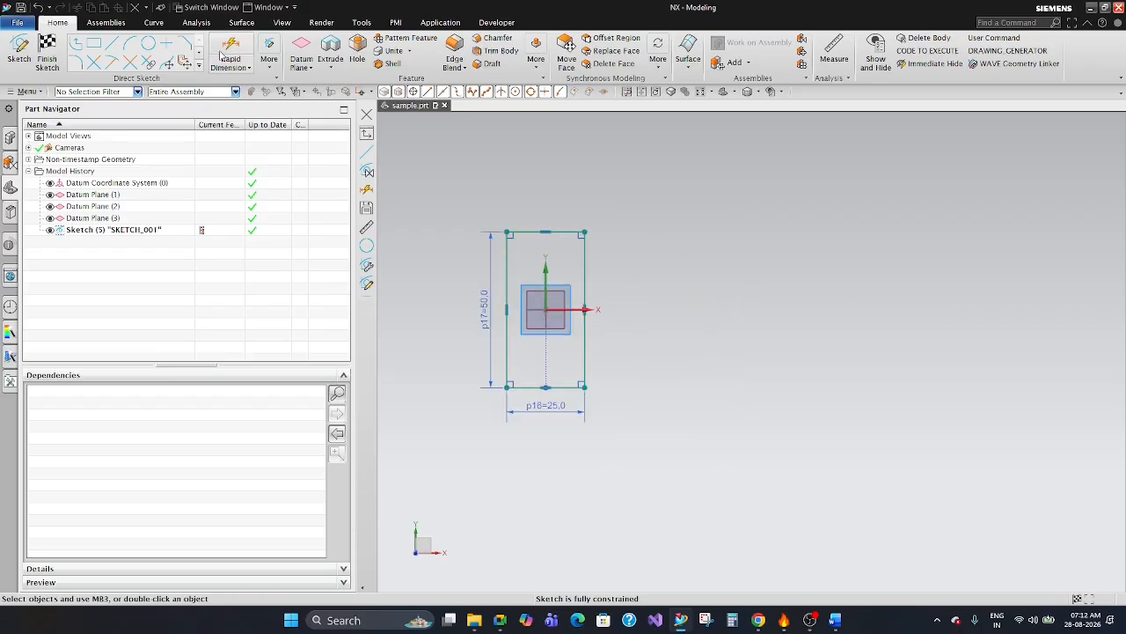
pyautogui.click(77, 43)
pyautogui.click(708, 299)
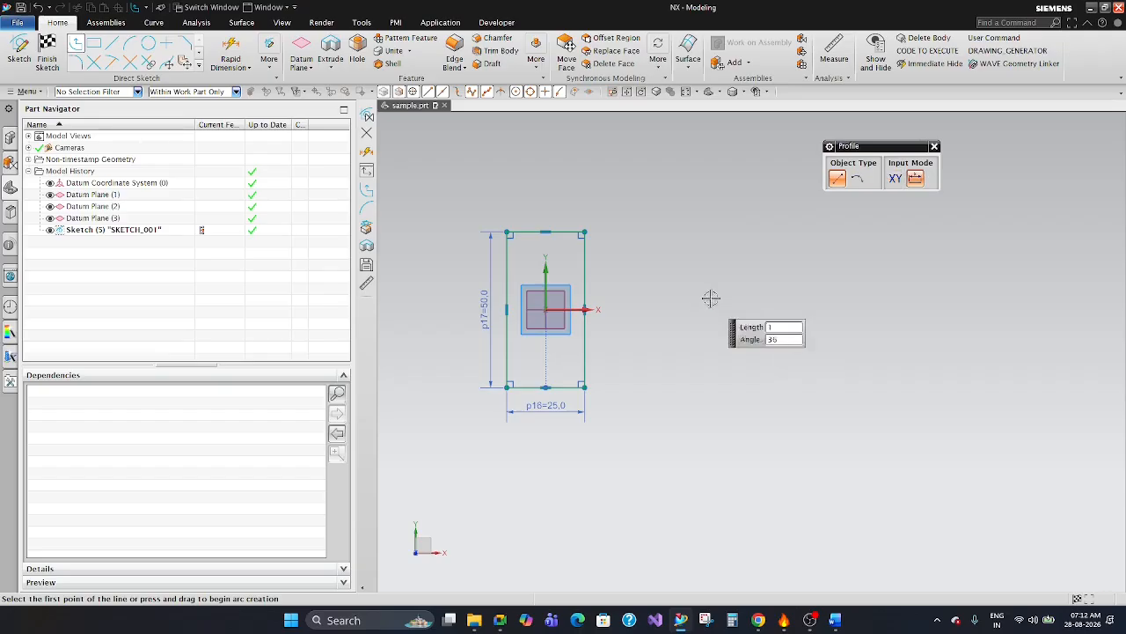
pyautogui.click(795, 220)
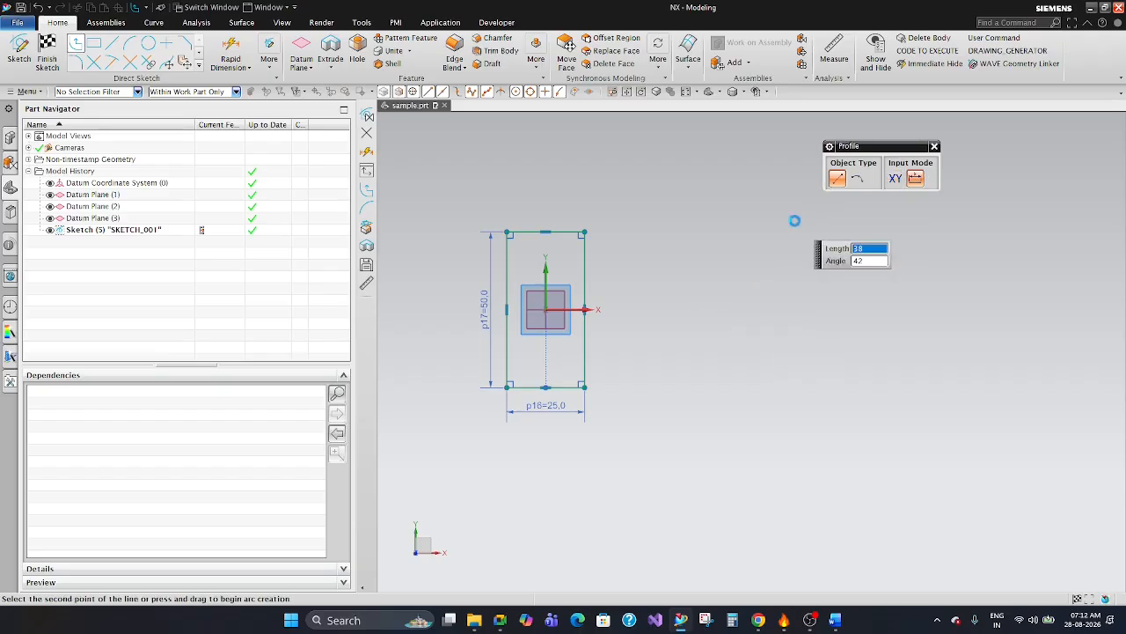
pyautogui.scroll(-5, 746, 235)
pyautogui.scroll(3, 787, 235)
pyautogui.click(816, 243)
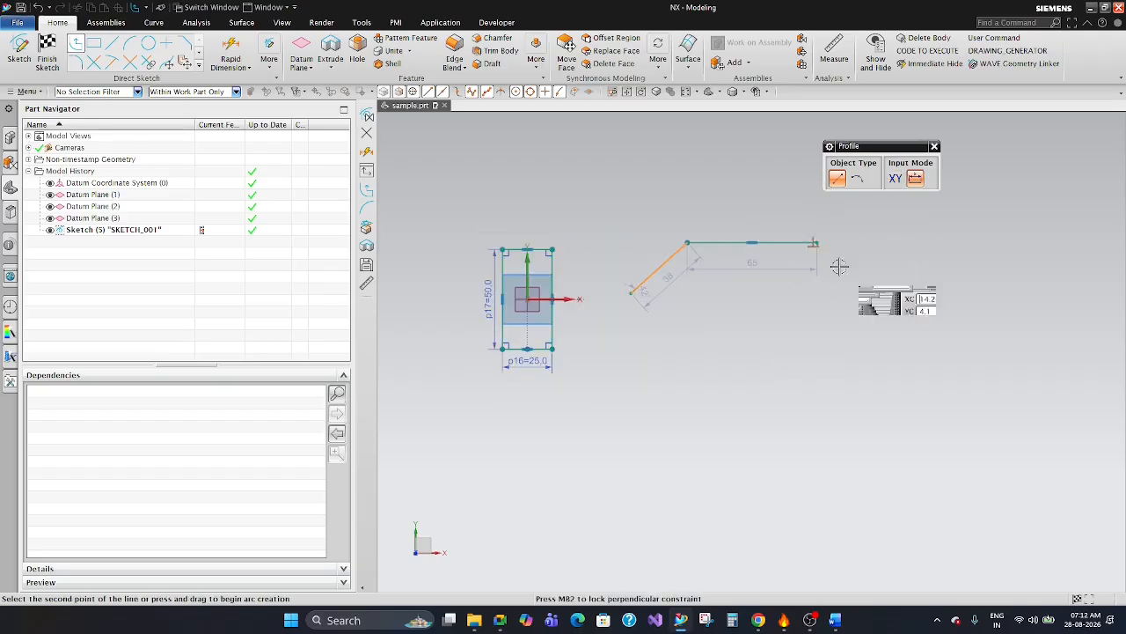
pyautogui.click(878, 292)
pyautogui.click(874, 410)
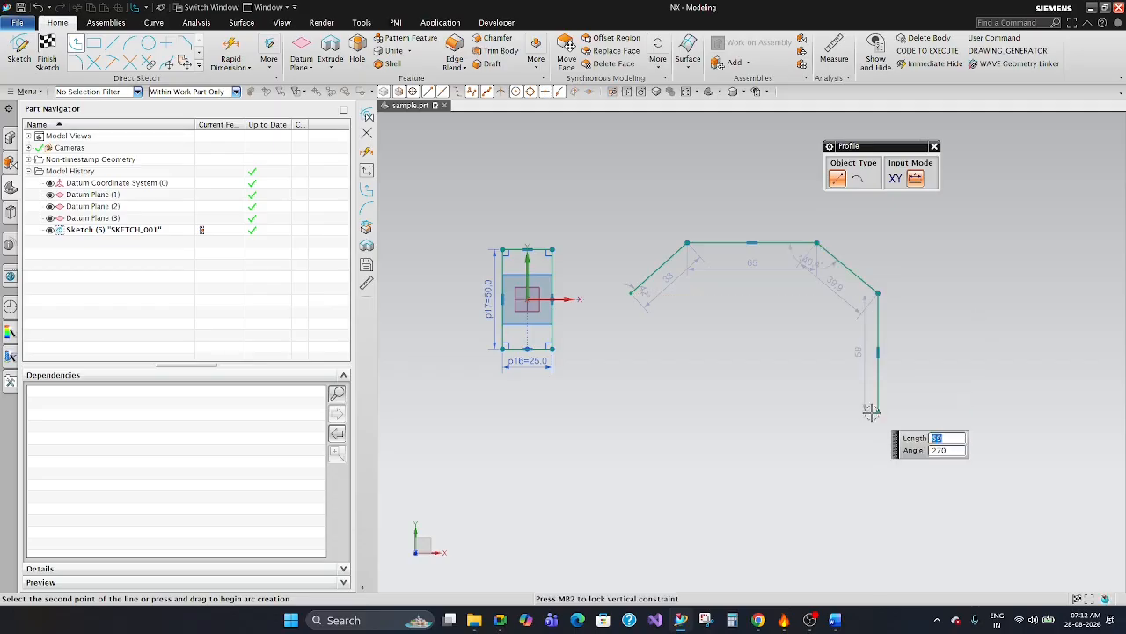
pyautogui.click(631, 410)
pyautogui.click(630, 293)
pyautogui.press('Escape')
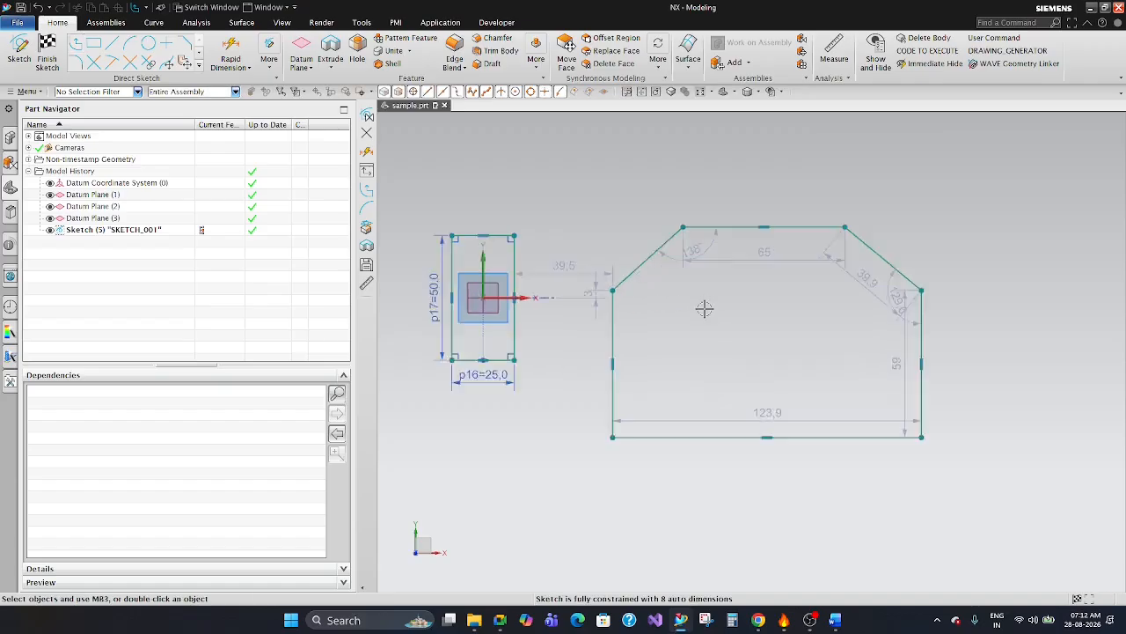
pyautogui.scroll(3, 699, 291)
pyautogui.click(582, 296)
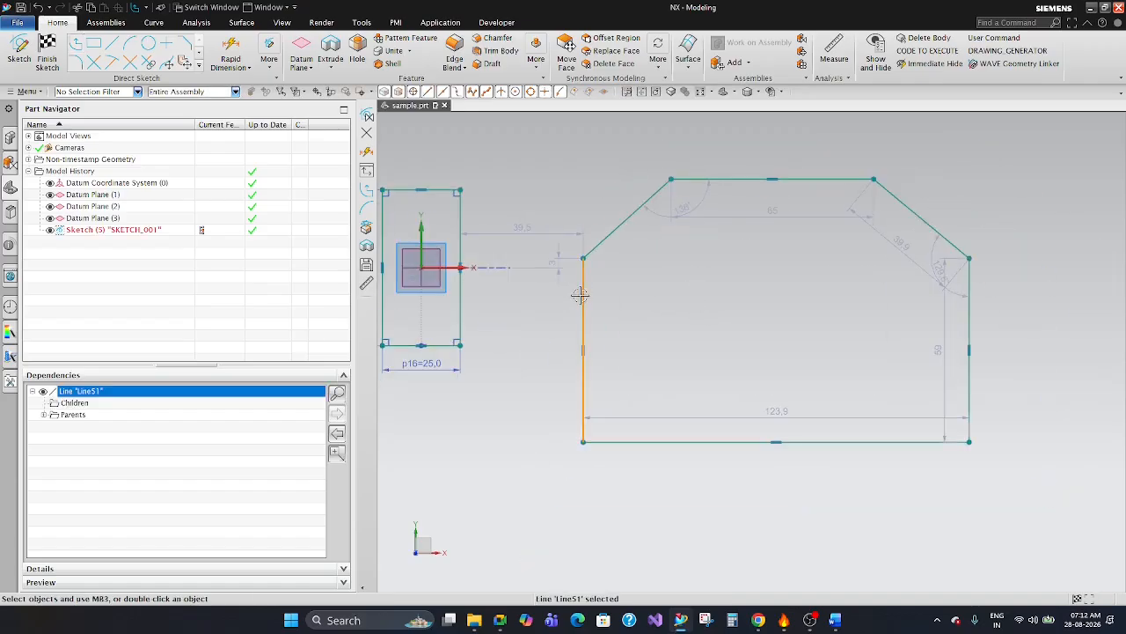
pyautogui.click(968, 318)
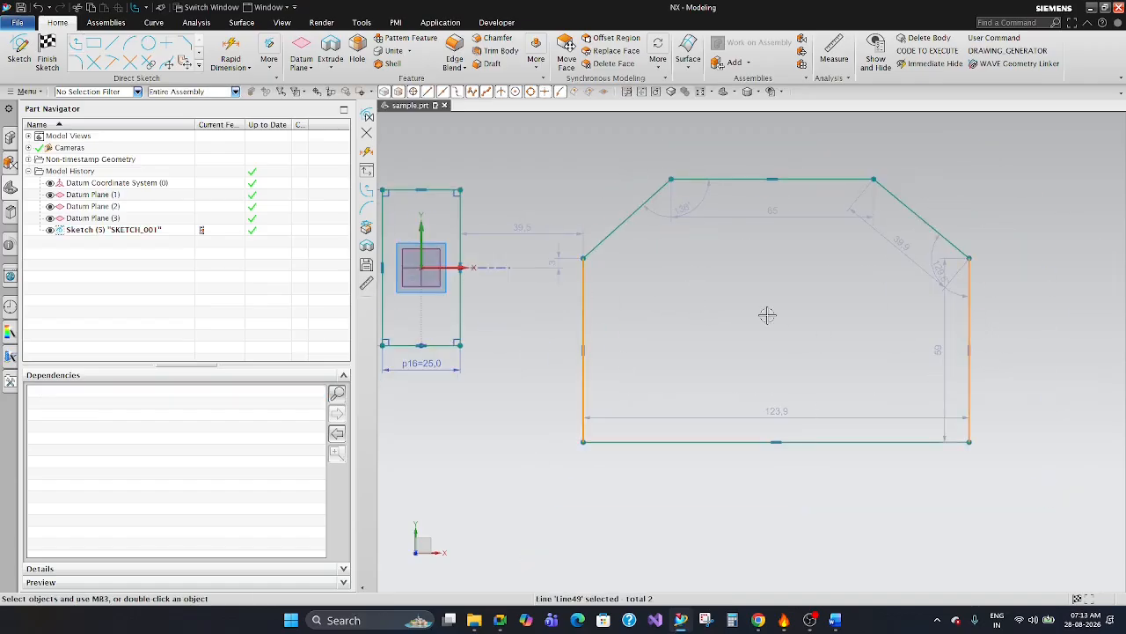
pyautogui.press('Escape')
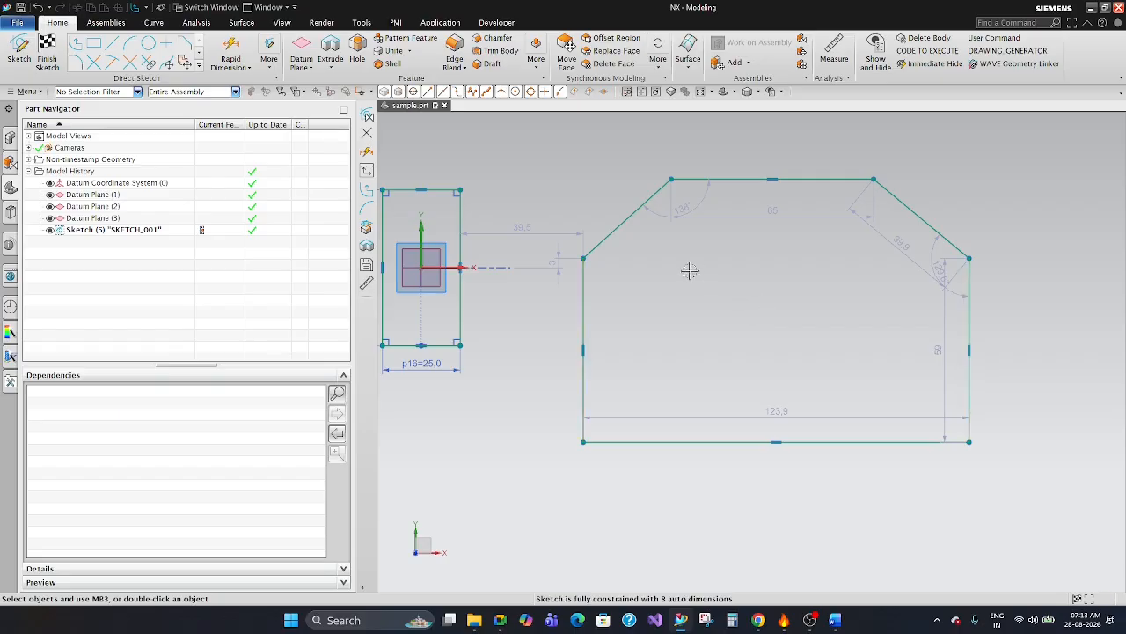
pyautogui.click(627, 218)
pyautogui.click(892, 198)
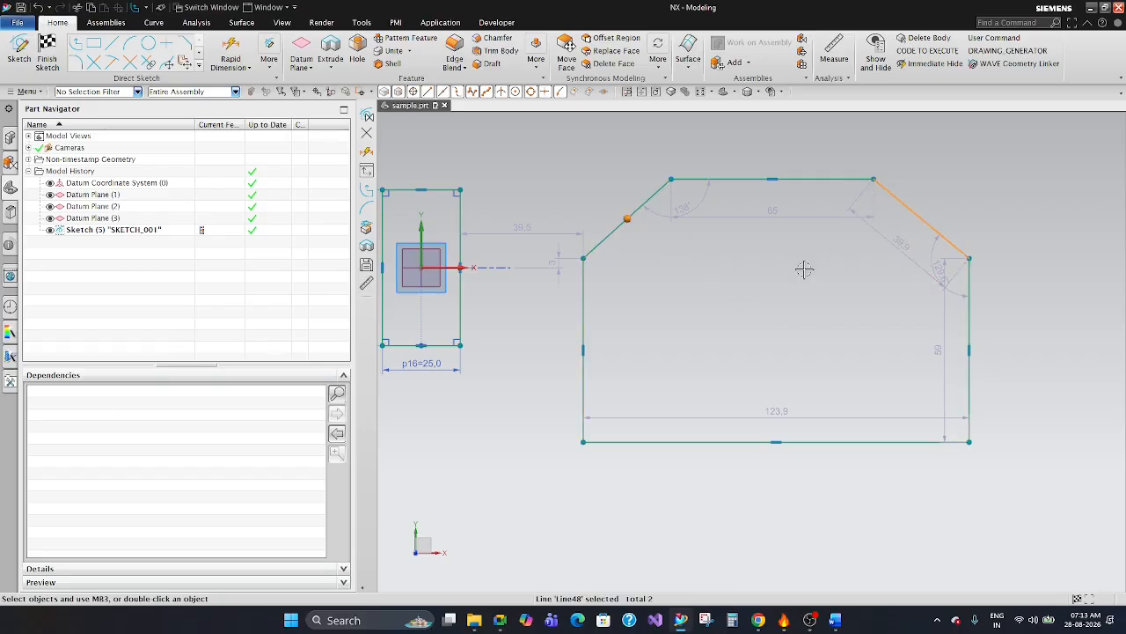
pyautogui.press('Escape')
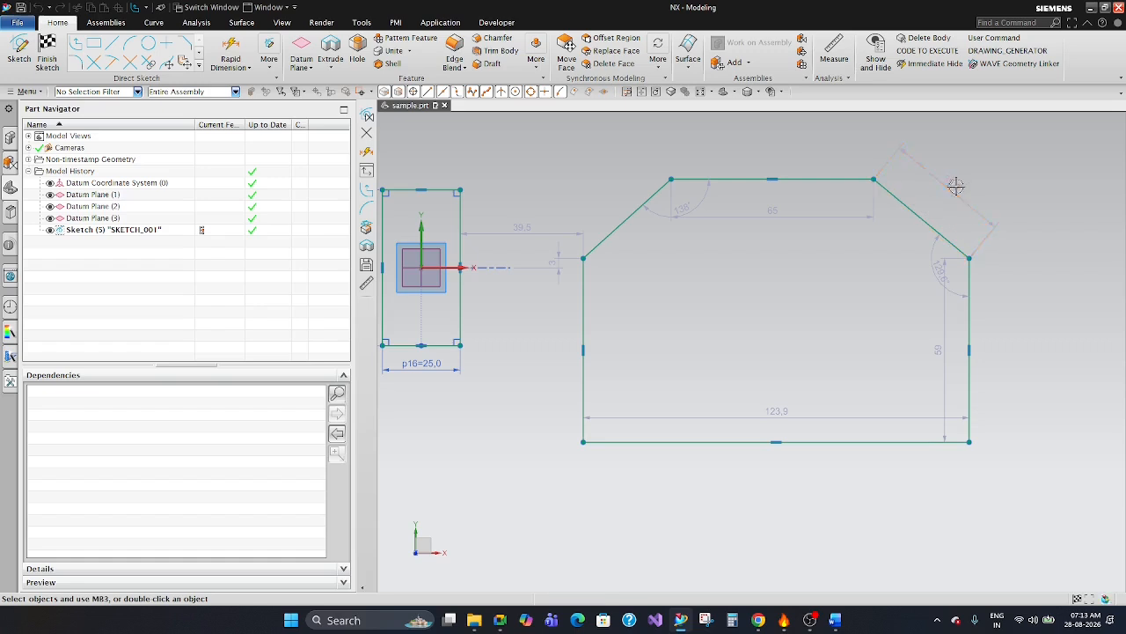
# Reposition the slanted-edge, vertical-side and base width dimensions so they sit outside the six-sided profile.
pyautogui.click(967, 345)
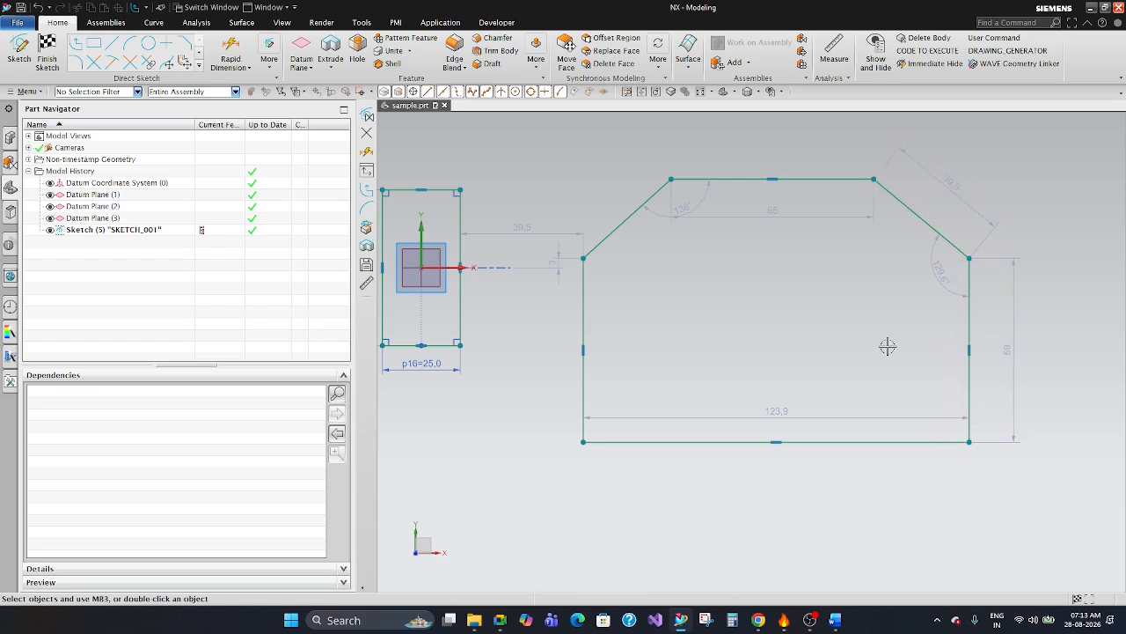
pyautogui.moveTo(778, 411); pyautogui.dragTo(764, 471)
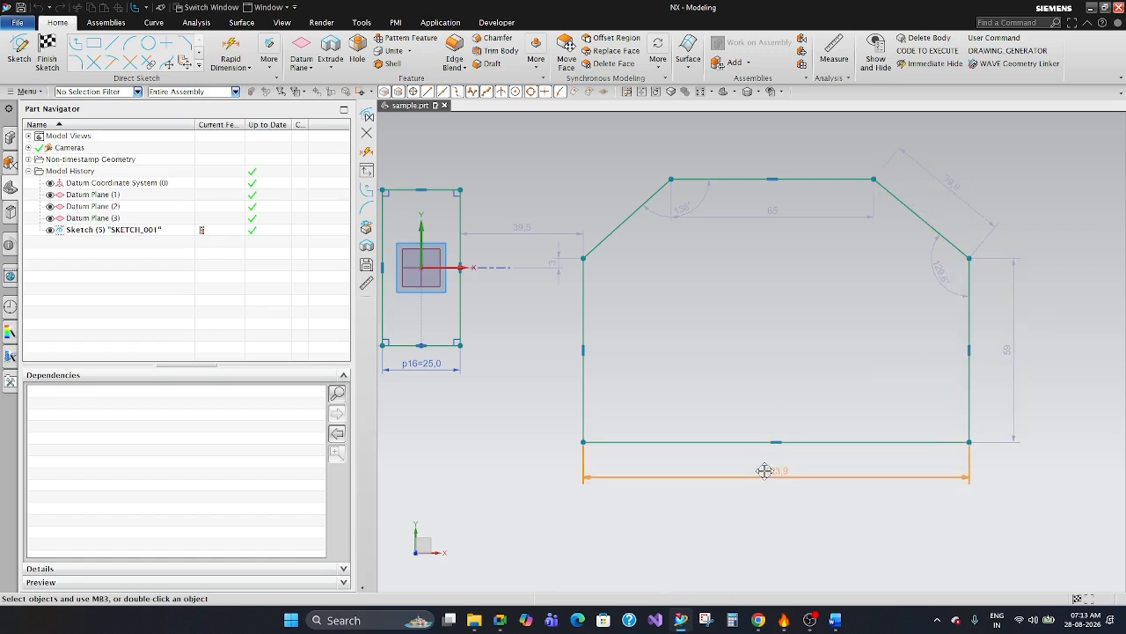
pyautogui.click(769, 334)
pyautogui.doubleClick(1003, 346)
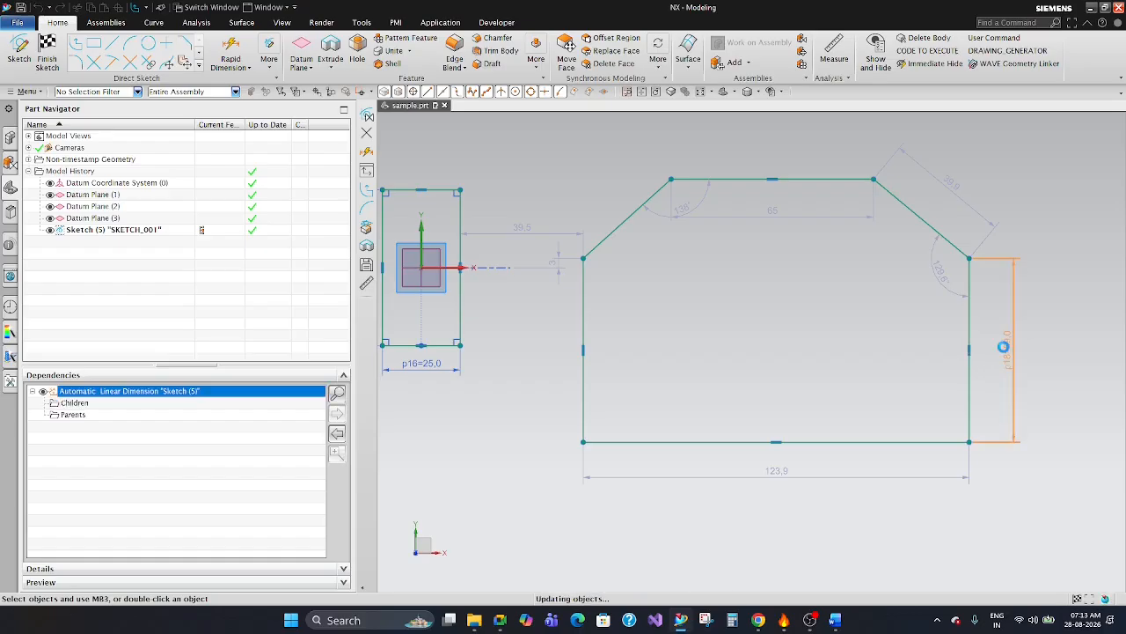
pyautogui.press('Escape')
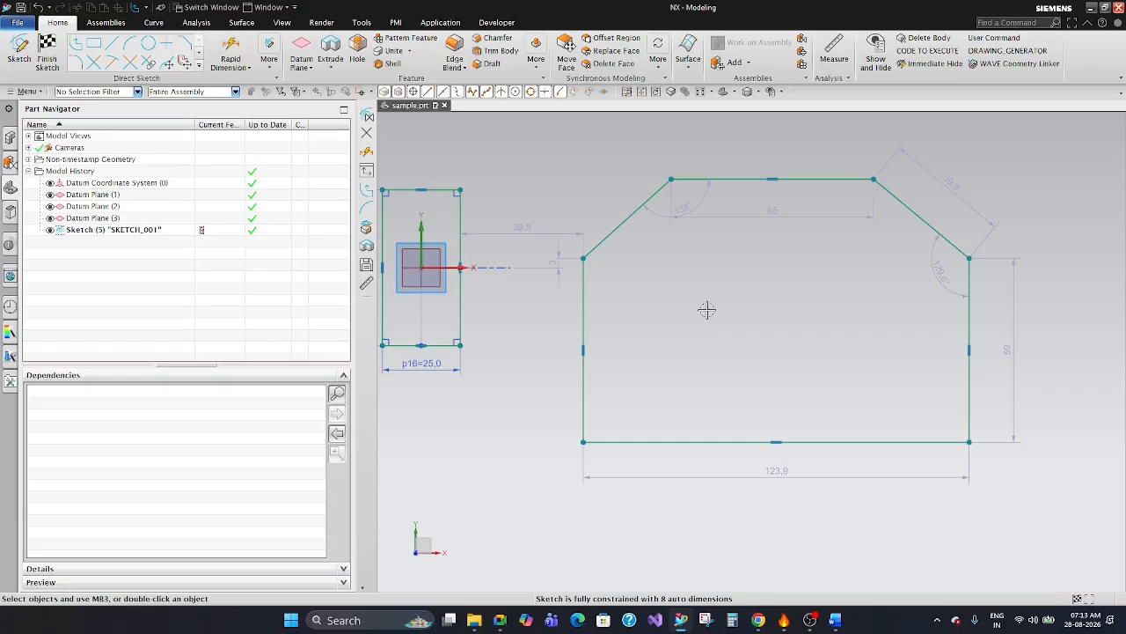
pyautogui.press('c')
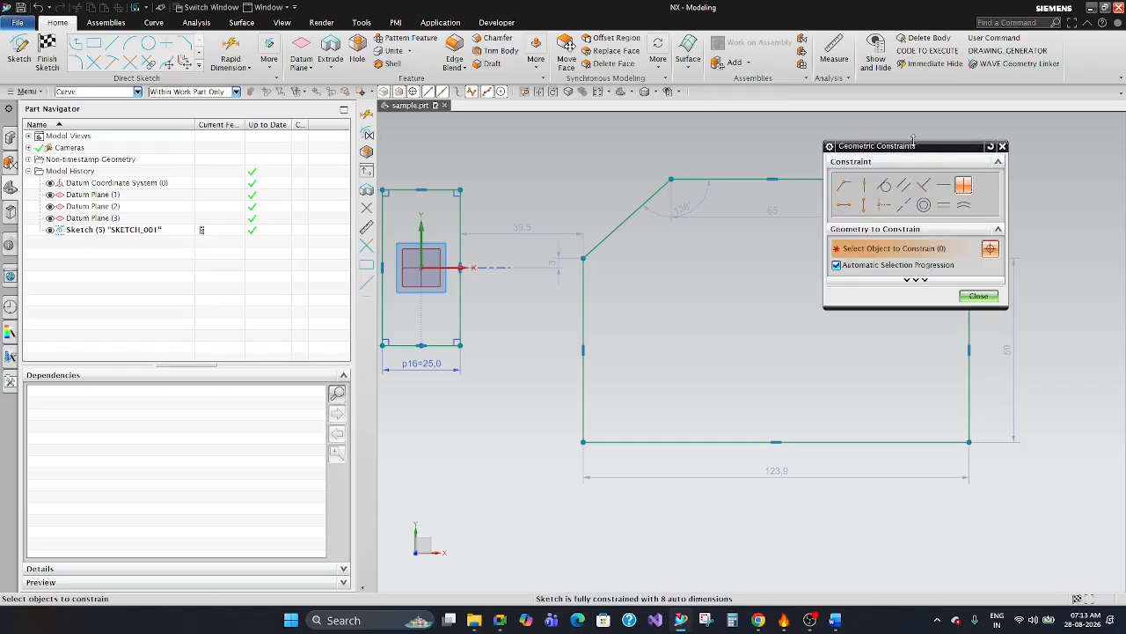
pyautogui.moveTo(915, 145); pyautogui.dragTo(439, 144)
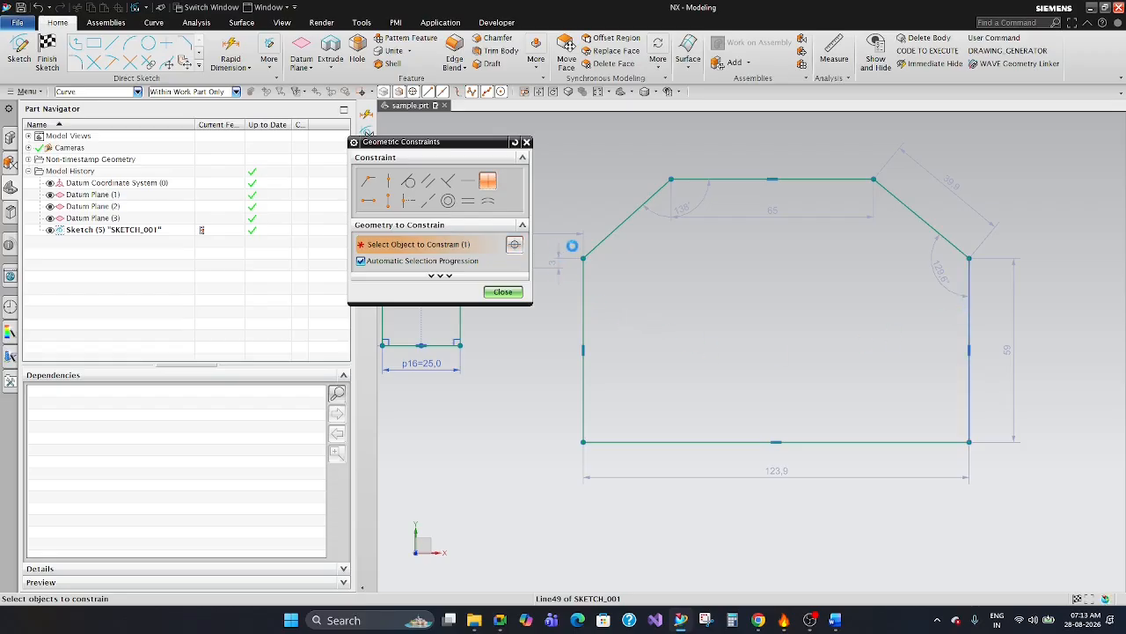
pyautogui.press('Escape')
# Apply Equal Length geometric constraints to the profile's two vertical sides and to its two slanted edges, and finish constraining.
pyautogui.press('c')
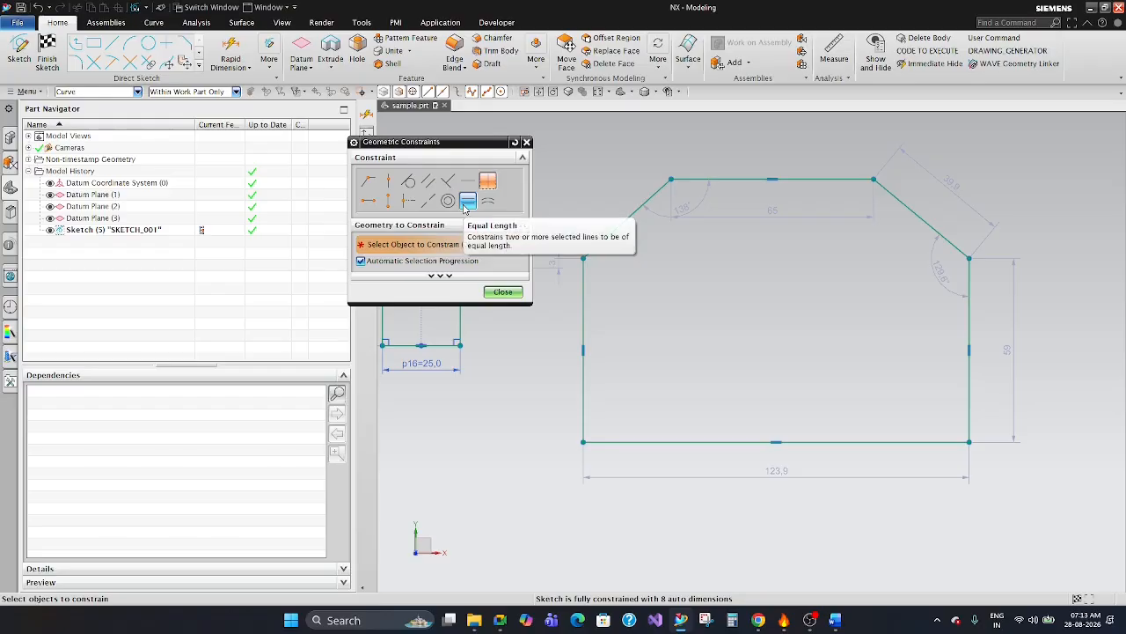
pyautogui.click(467, 200)
pyautogui.click(969, 319)
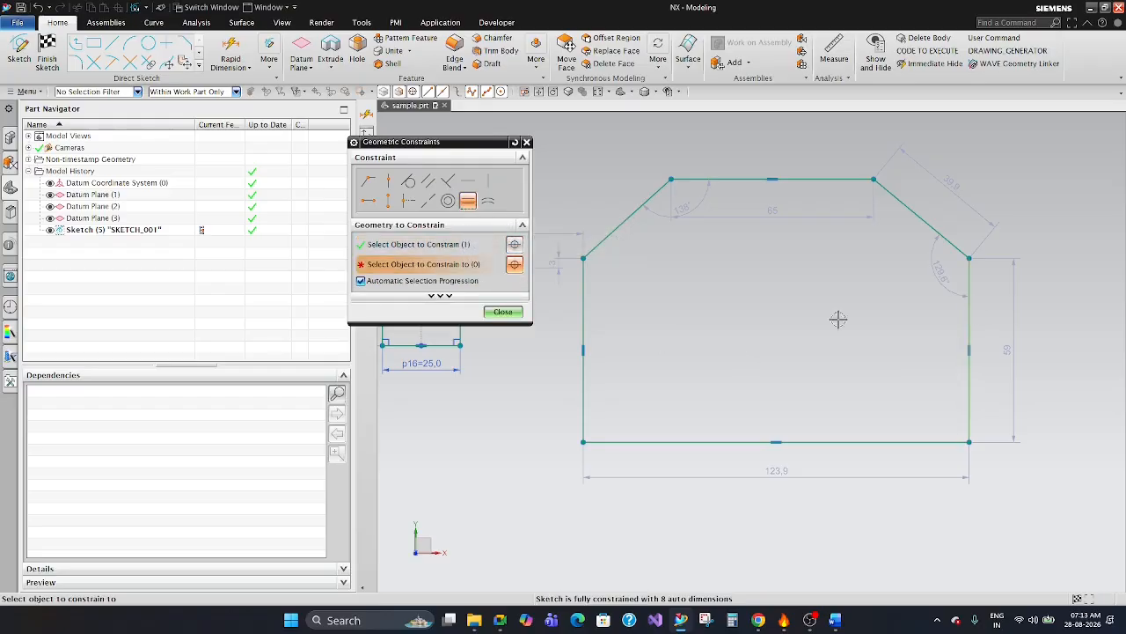
pyautogui.click(584, 299)
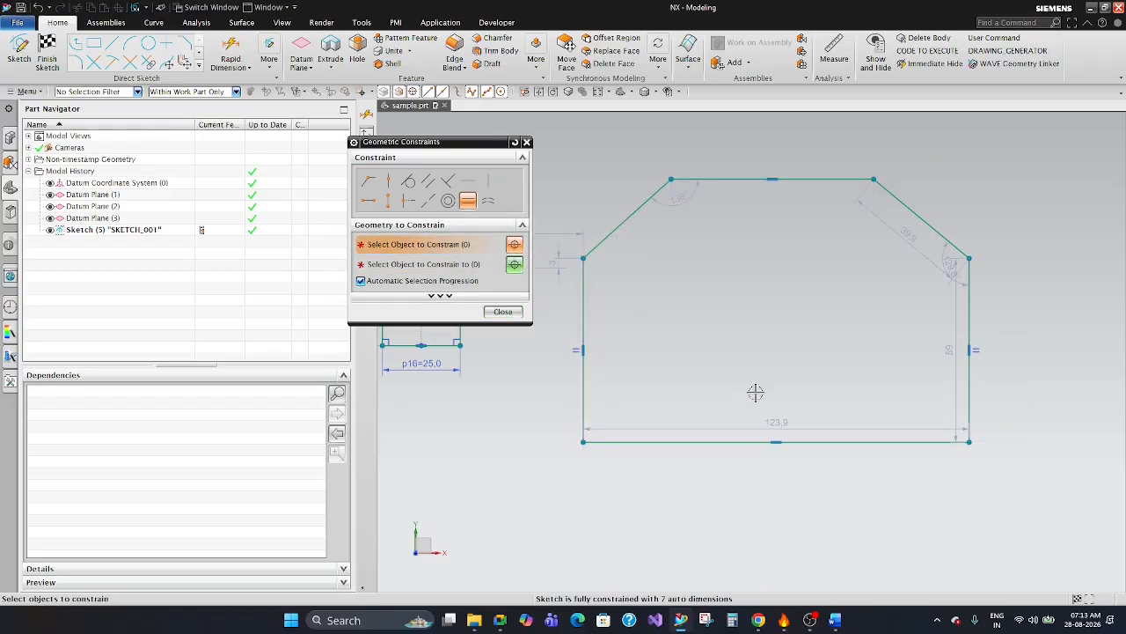
pyautogui.click(634, 224)
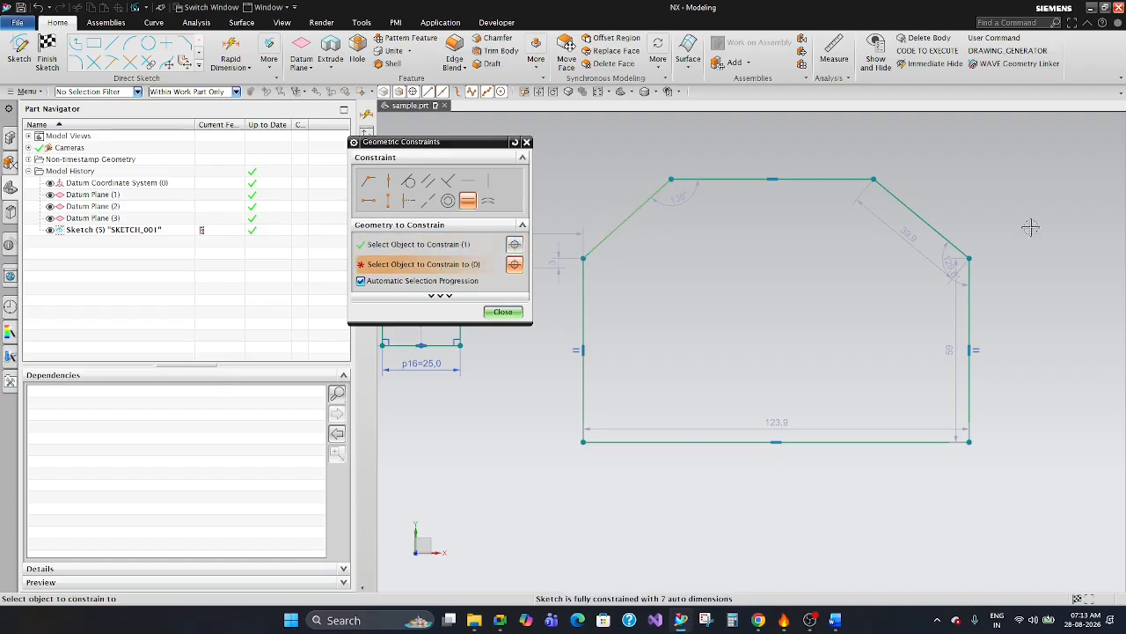
pyautogui.click(908, 209)
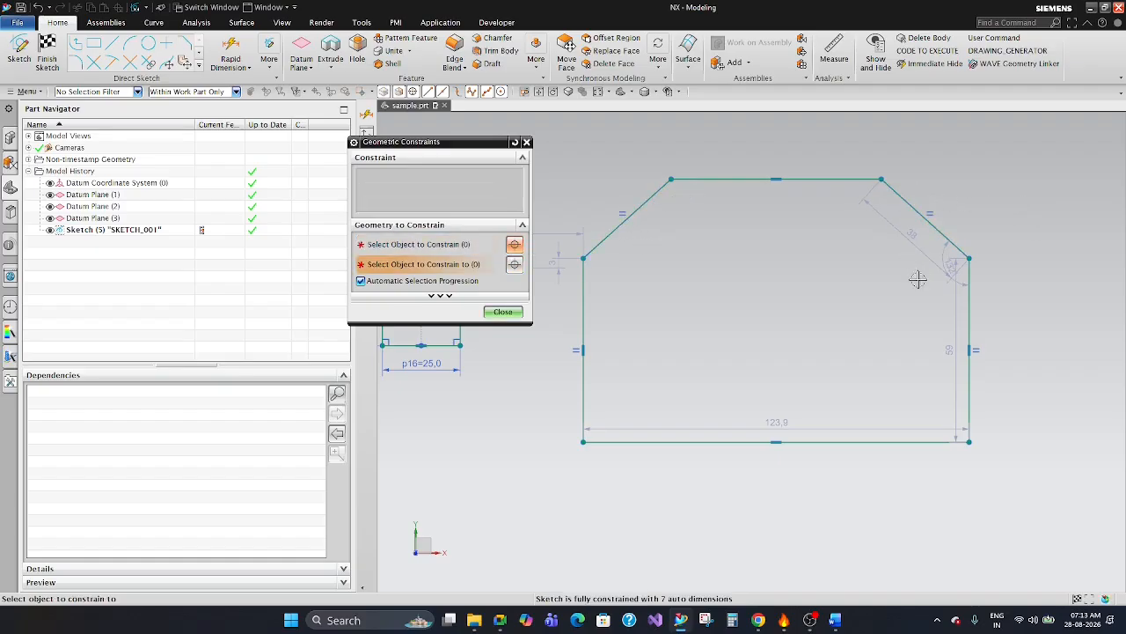
pyautogui.click(503, 311)
# Reposition the slanted-edge and vertical-side dimensions just outside the profile, close to the edges they measure.
pyautogui.scroll(-1, 888, 306)
pyautogui.scroll(3, 787, 237)
pyautogui.scroll(-1, 684, 265)
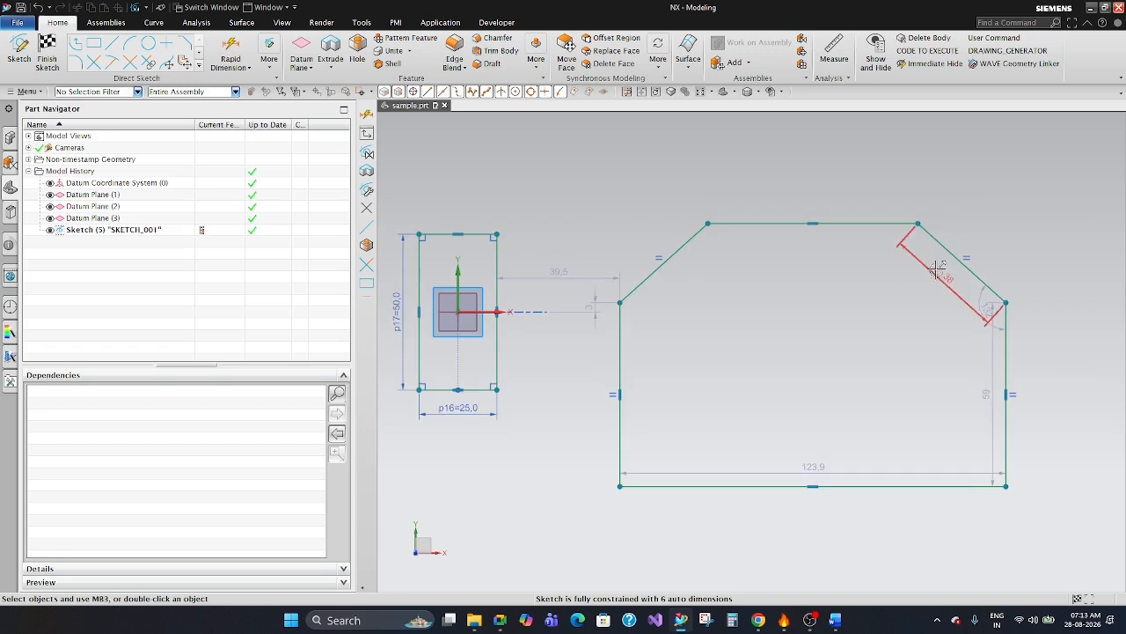
pyautogui.moveTo(970, 269); pyautogui.dragTo(1018, 241)
pyautogui.moveTo(983, 382); pyautogui.dragTo(1069, 391)
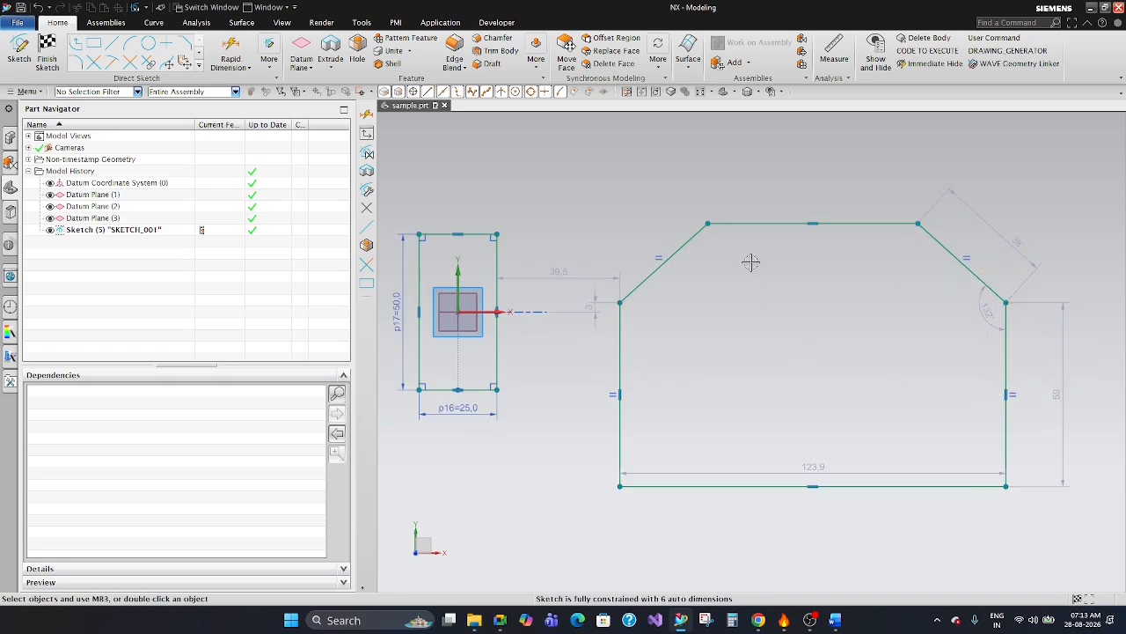
pyautogui.moveTo(1063, 394); pyautogui.dragTo(1037, 394)
pyautogui.moveTo(1016, 241); pyautogui.dragTo(979, 240)
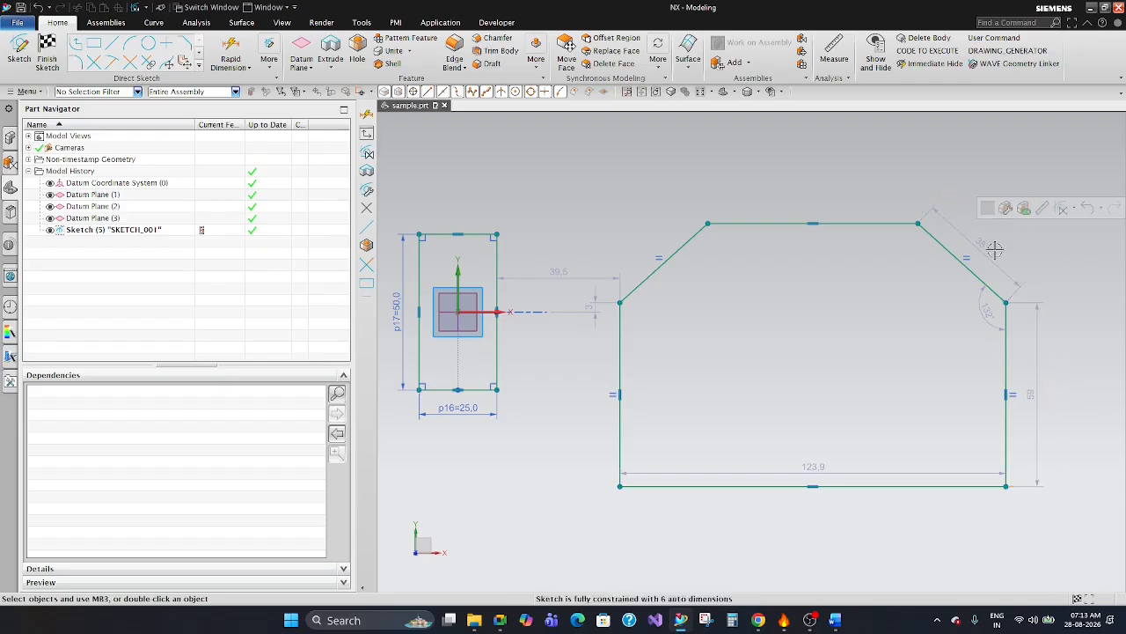
# Move the base width dimension below the profile's lower edge.
pyautogui.scroll(2, 980, 240)
pyautogui.scroll(1, 880, 227)
pyautogui.scroll(-4, 938, 267)
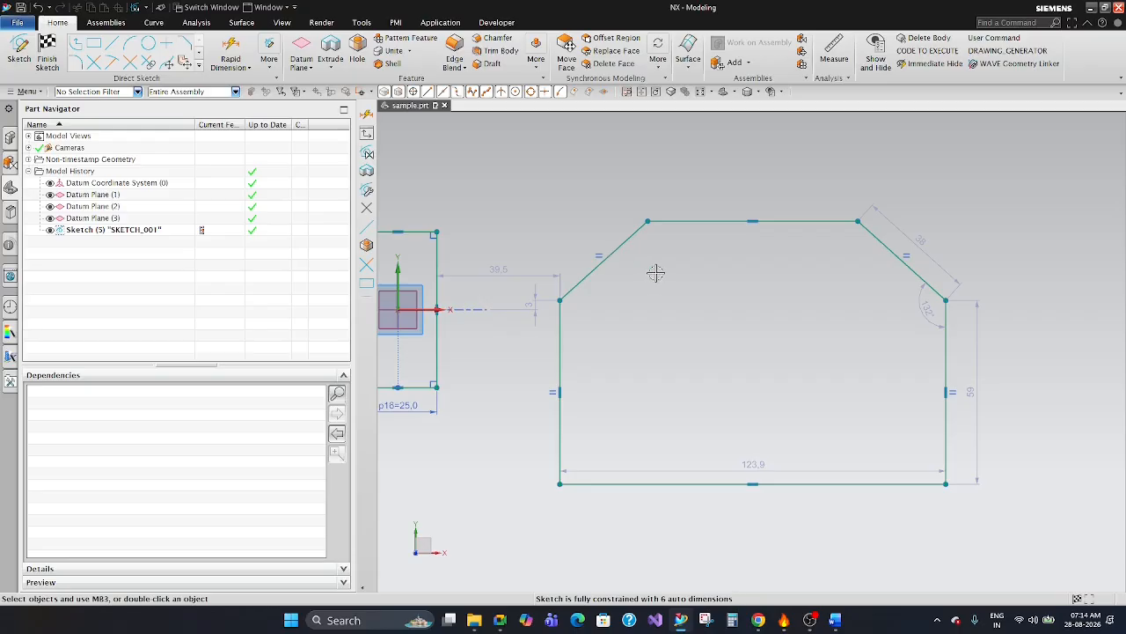
pyautogui.press('c')
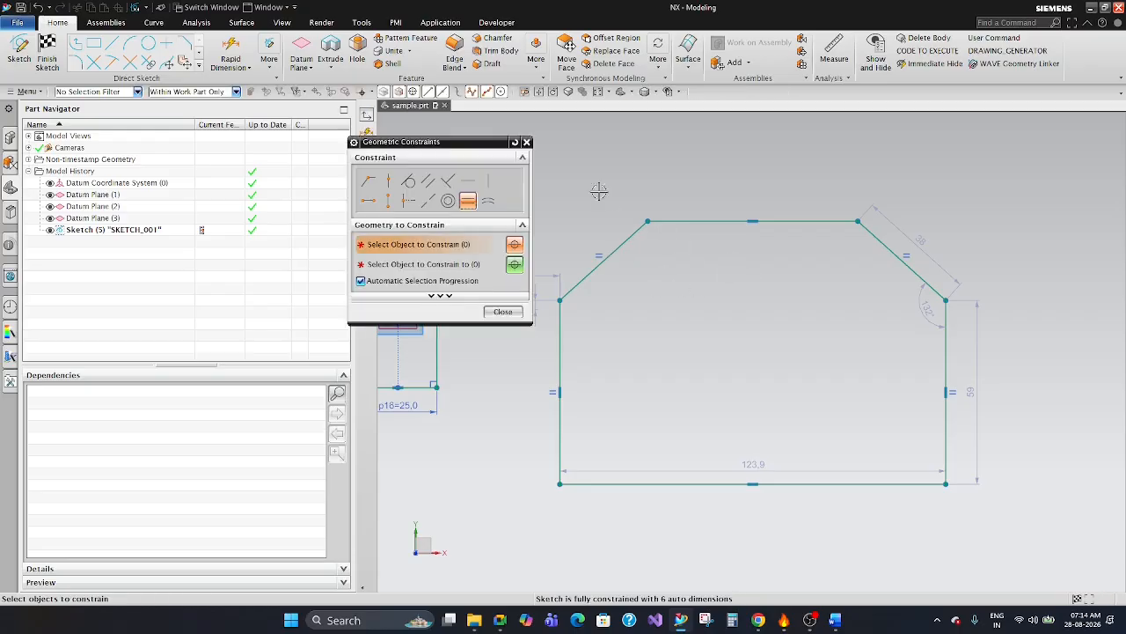
pyautogui.moveTo(751, 464); pyautogui.dragTo(749, 518)
pyautogui.click(774, 404)
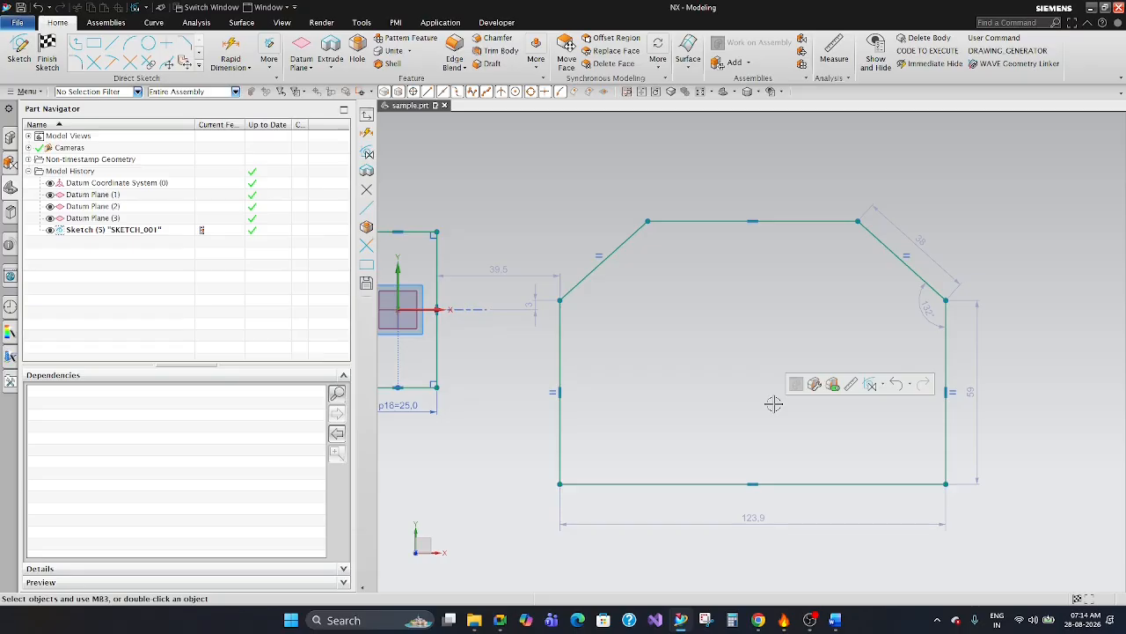
pyautogui.click(735, 305)
# Examine the constrained profile and the constraint types offered by the Geometric Constraints command without applying any.
pyautogui.scroll(-2, 736, 305)
pyautogui.scroll(3, 730, 308)
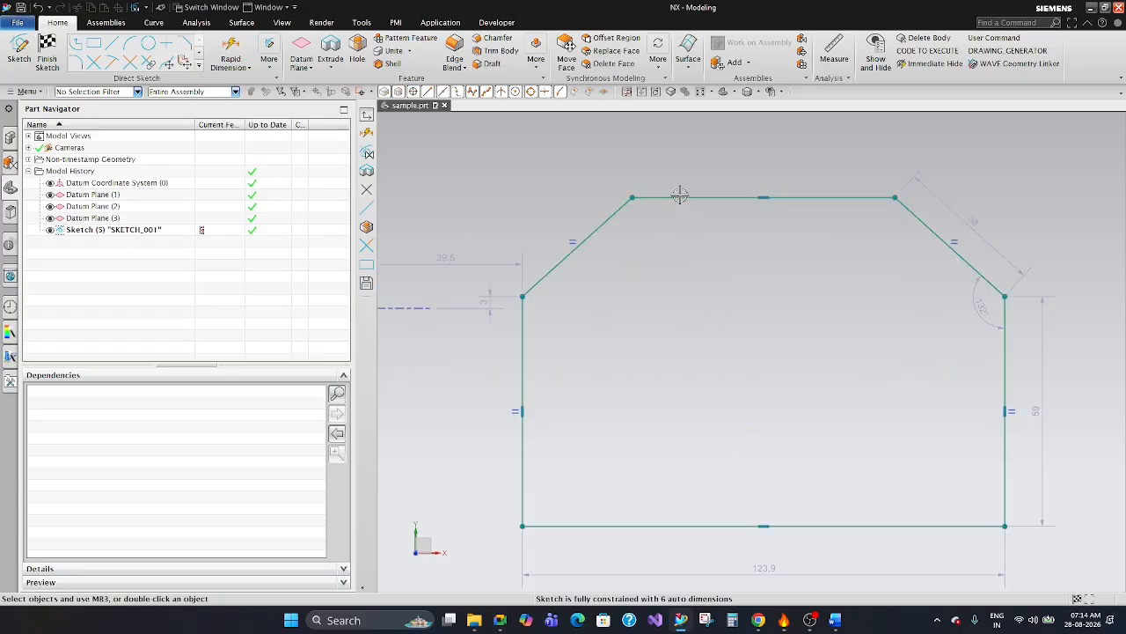
pyautogui.scroll(-4, 676, 188)
pyautogui.scroll(2, 635, 160)
pyautogui.click(636, 162)
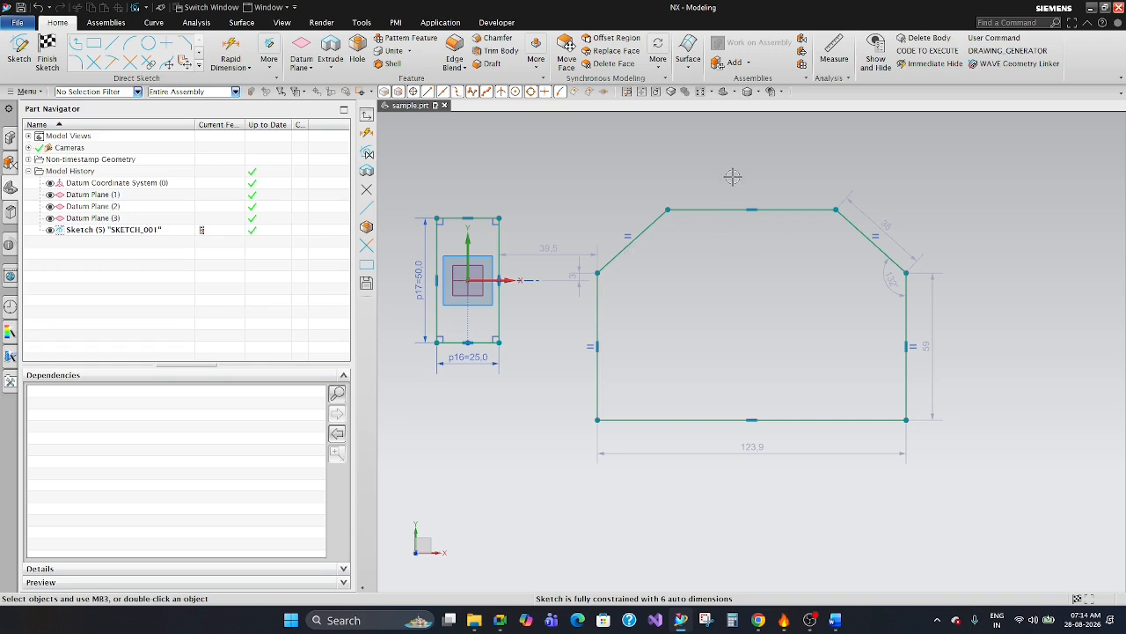
pyautogui.press('c')
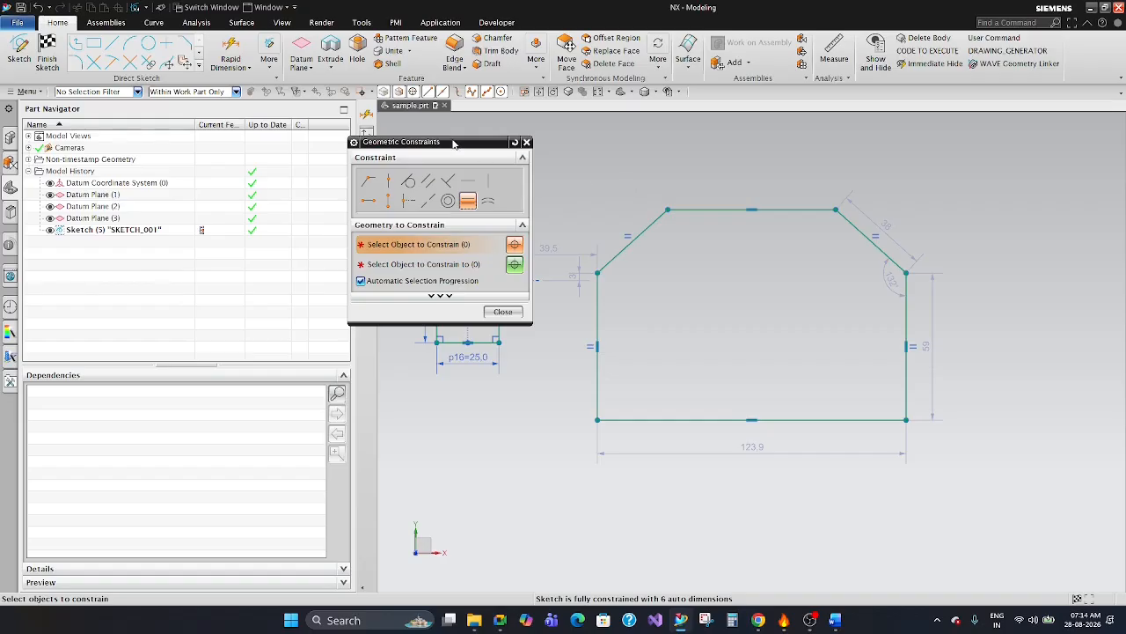
pyautogui.moveTo(454, 143)
pyautogui.mouseDown()
pyautogui.moveTo(559, 188)
pyautogui.moveTo(1015, 145)
pyautogui.moveTo(1013, 121)
pyautogui.mouseUp()
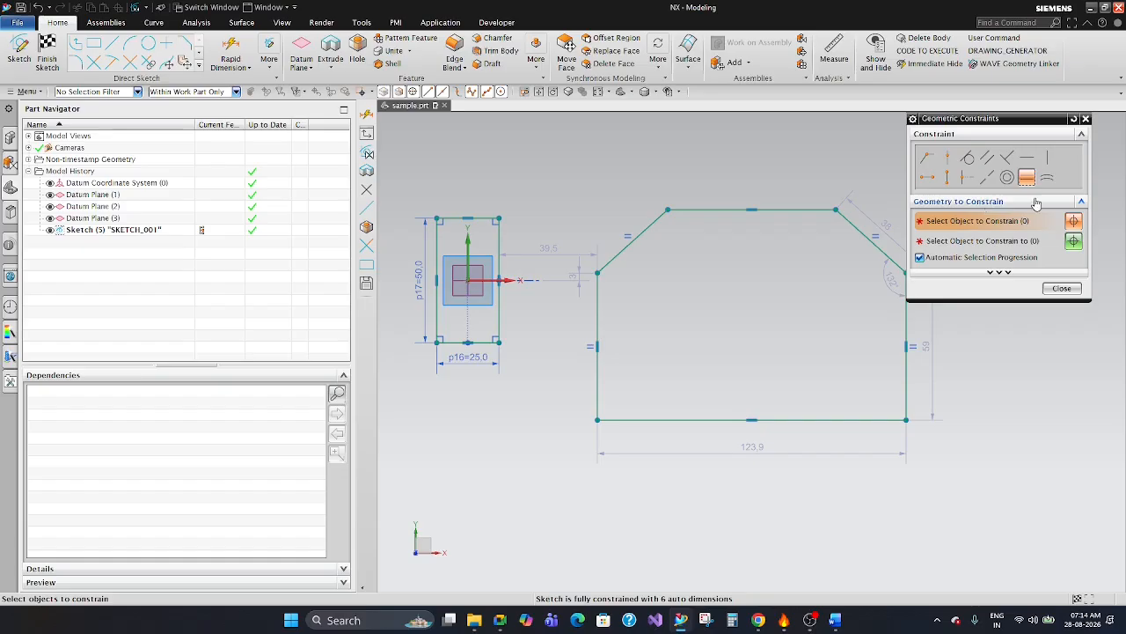
pyautogui.click(1086, 119)
pyautogui.scroll(-2, 730, 284)
pyautogui.scroll(3, 716, 282)
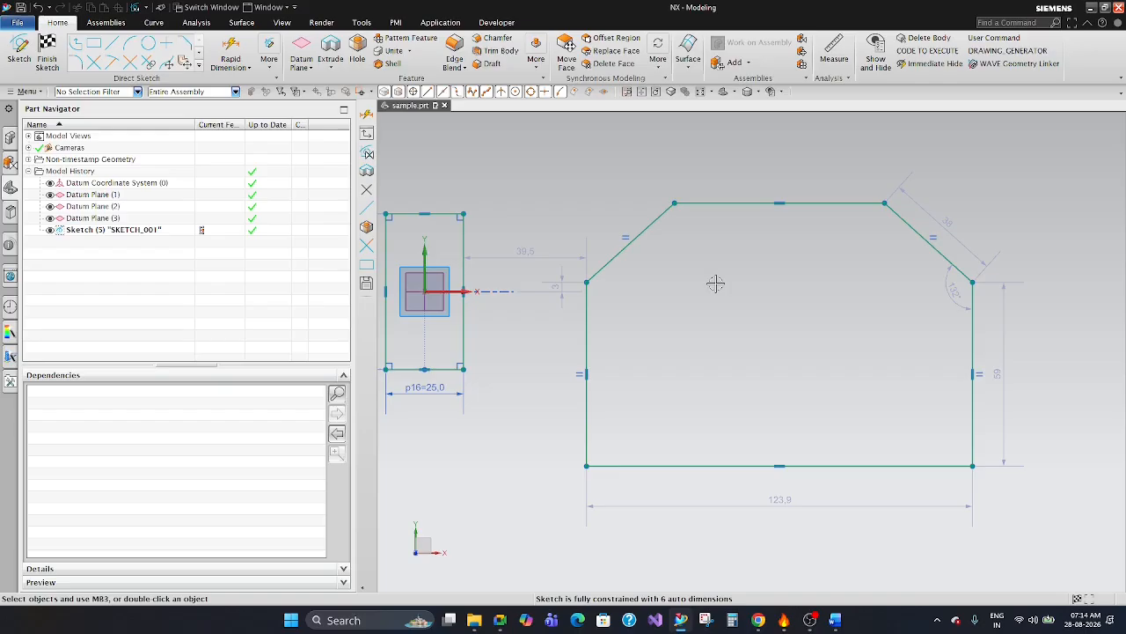
pyautogui.scroll(-1, 716, 283)
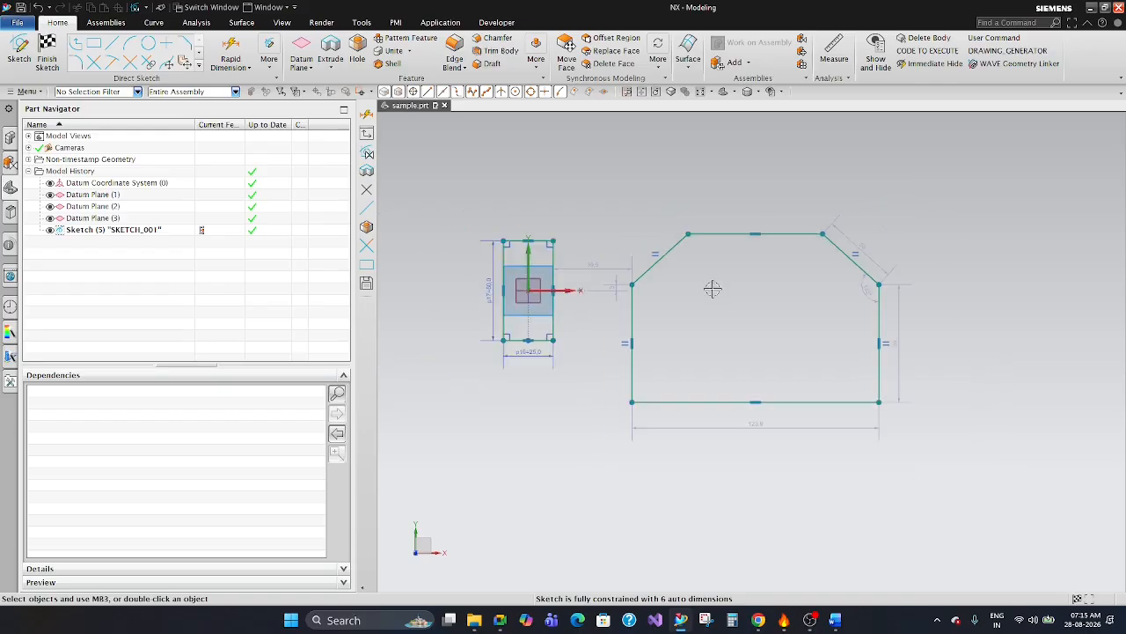
pyautogui.scroll(3, 604, 302)
pyautogui.scroll(-3, 648, 244)
pyautogui.scroll(2, 508, 251)
pyautogui.scroll(1, 509, 251)
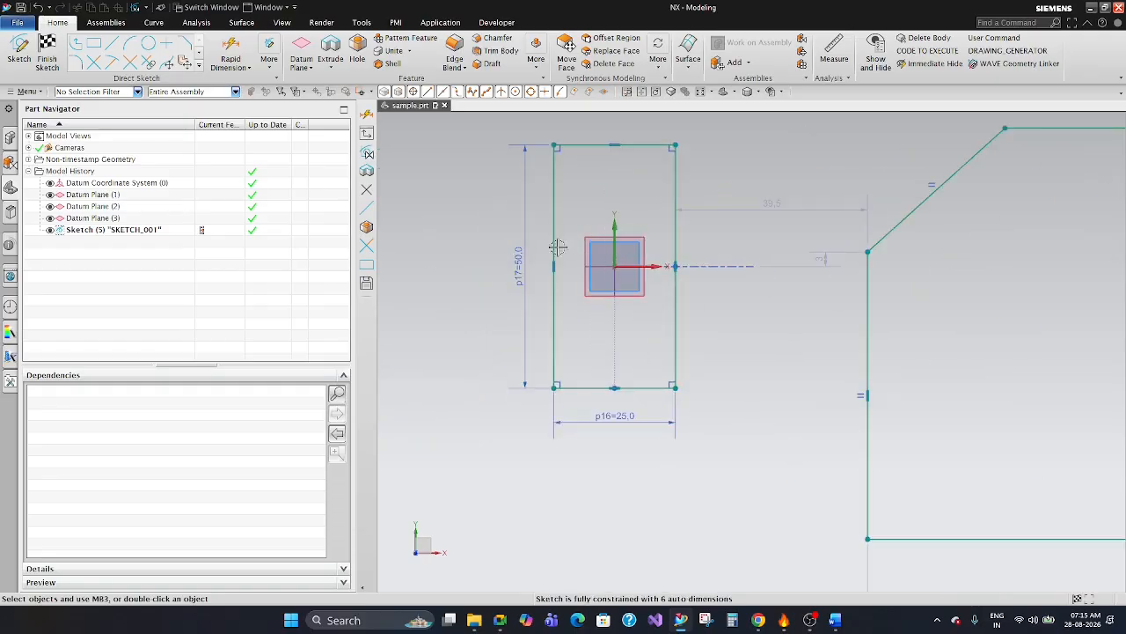
# Examine the Equal Length constraints on the profile's vertical sides and slanted edges, along with its automatic dimensions.
pyautogui.scroll(-3, 533, 254)
pyautogui.scroll(1, 833, 276)
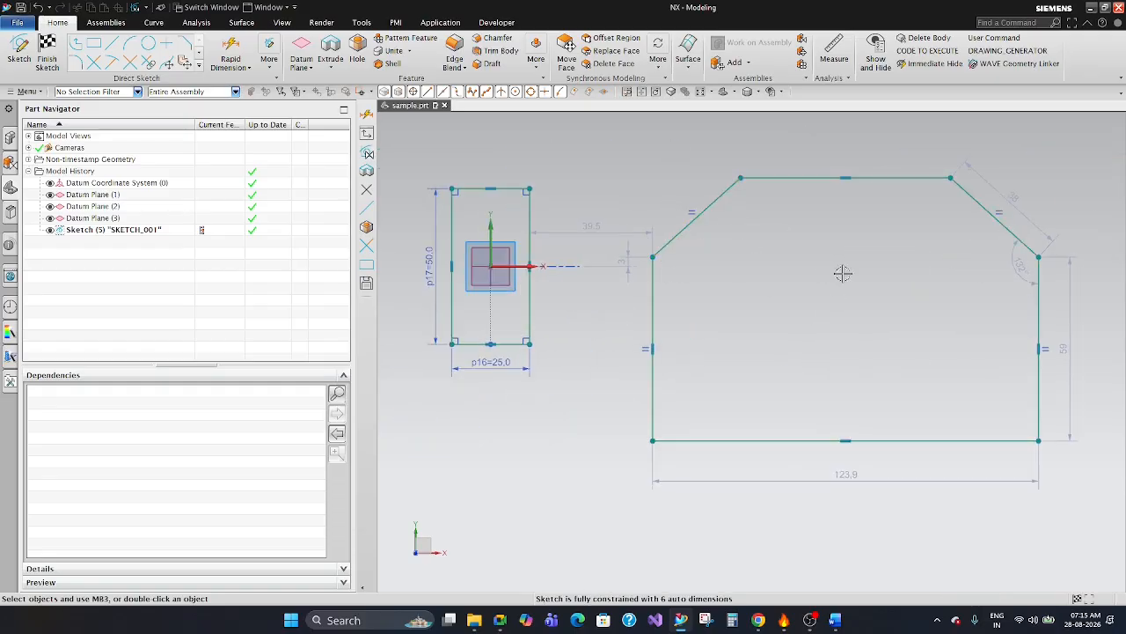
pyautogui.scroll(-1, 842, 272)
pyautogui.scroll(2, 868, 304)
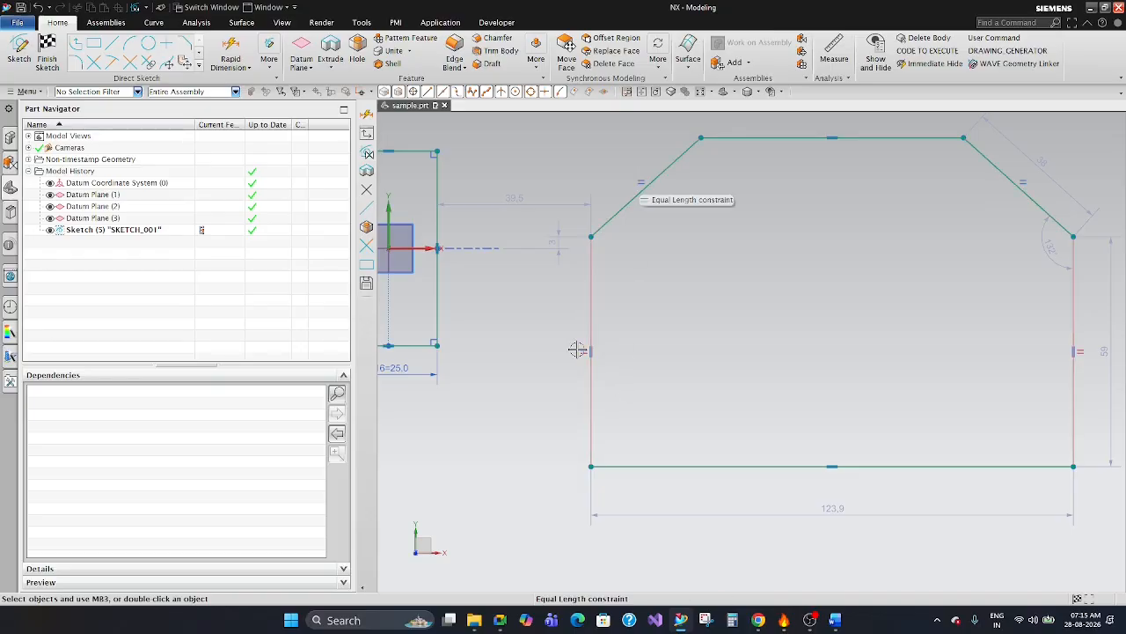
pyautogui.scroll(-3, 581, 339)
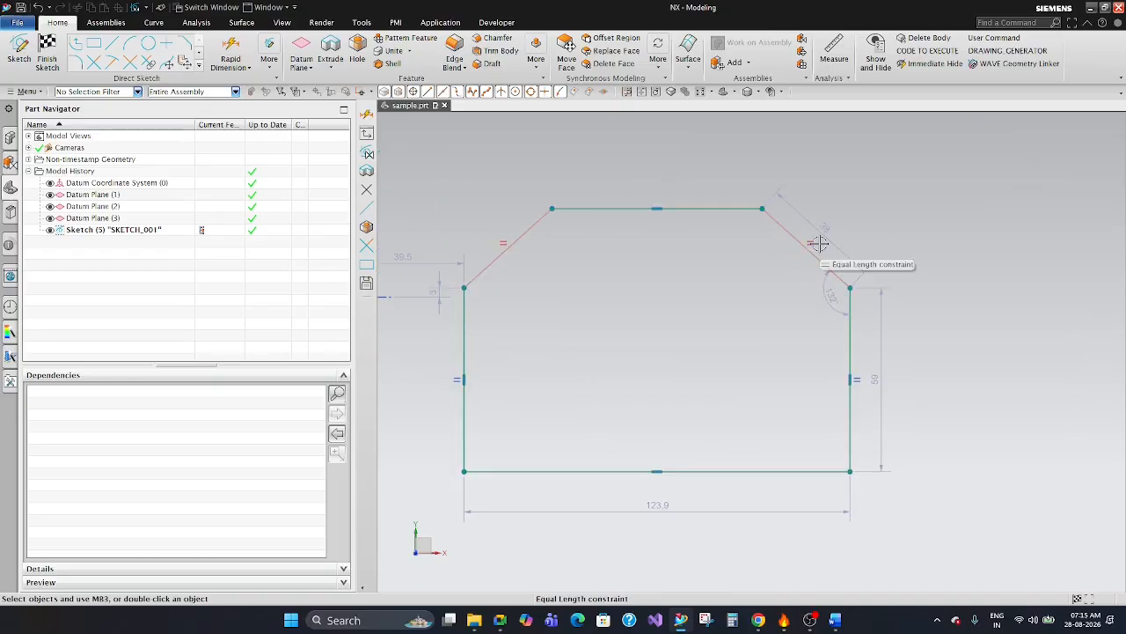
pyautogui.scroll(3, 603, 345)
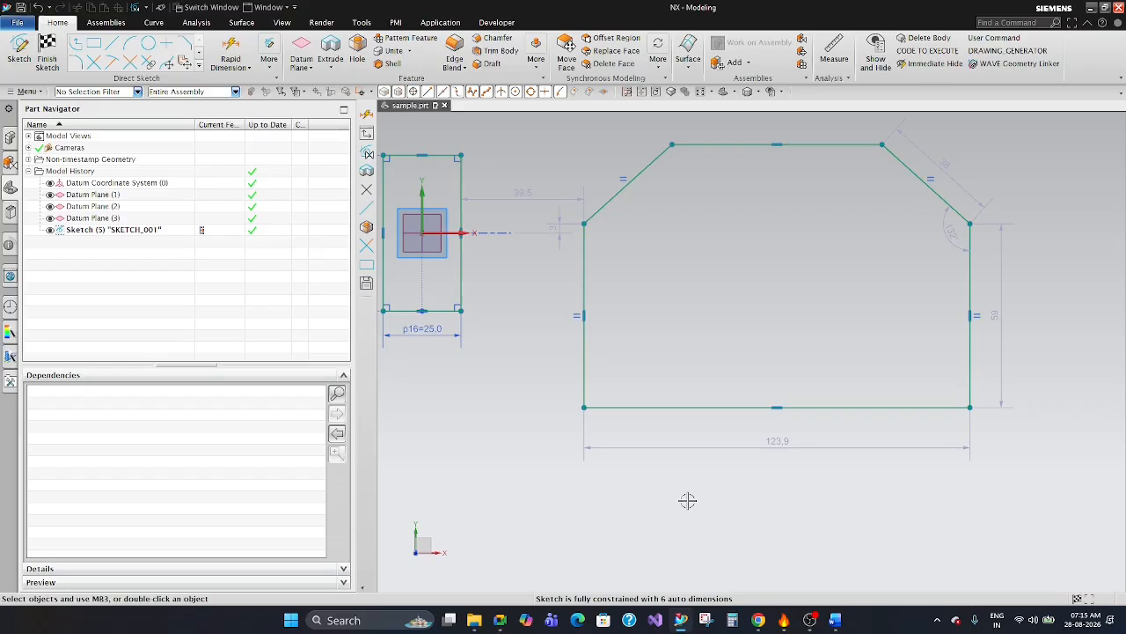
pyautogui.scroll(-2, 740, 430)
pyautogui.scroll(2, 741, 429)
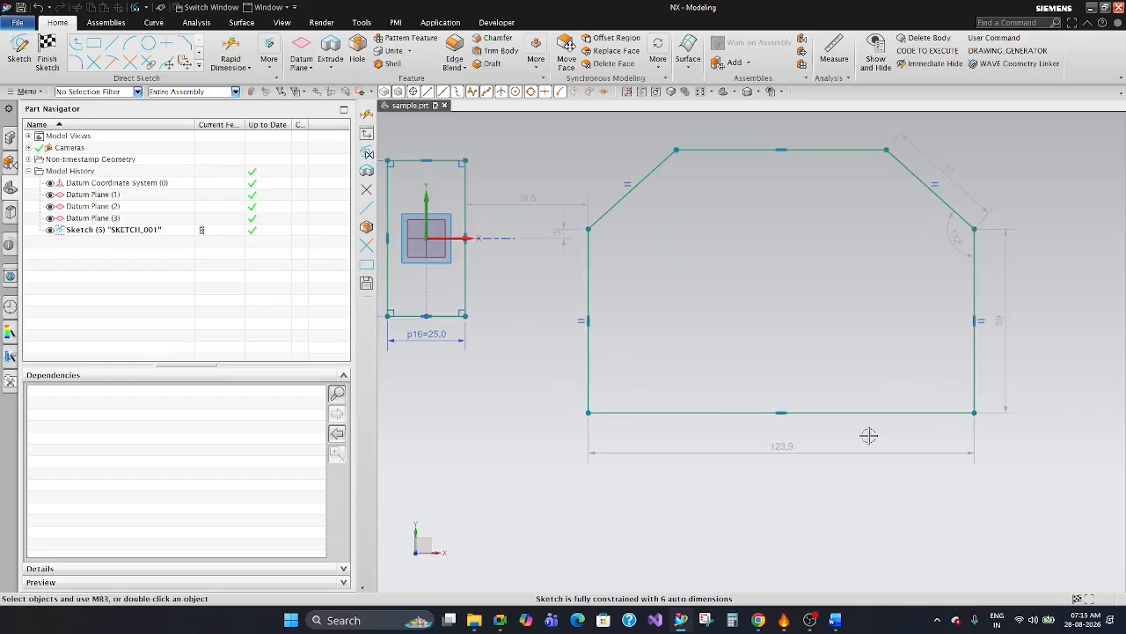
# Reposition the horizontal gap dimension above the rectangle and the small vertical offset dimension's text above the X axis.
pyautogui.scroll(2, 676, 291)
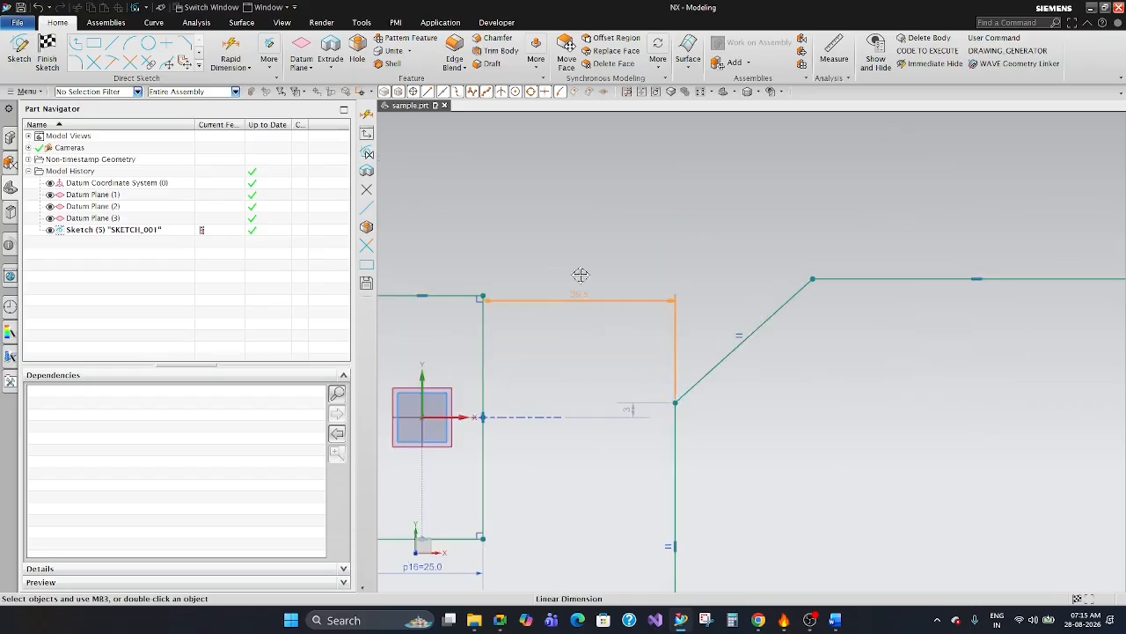
pyautogui.scroll(-2, 609, 223)
pyautogui.scroll(2, 605, 227)
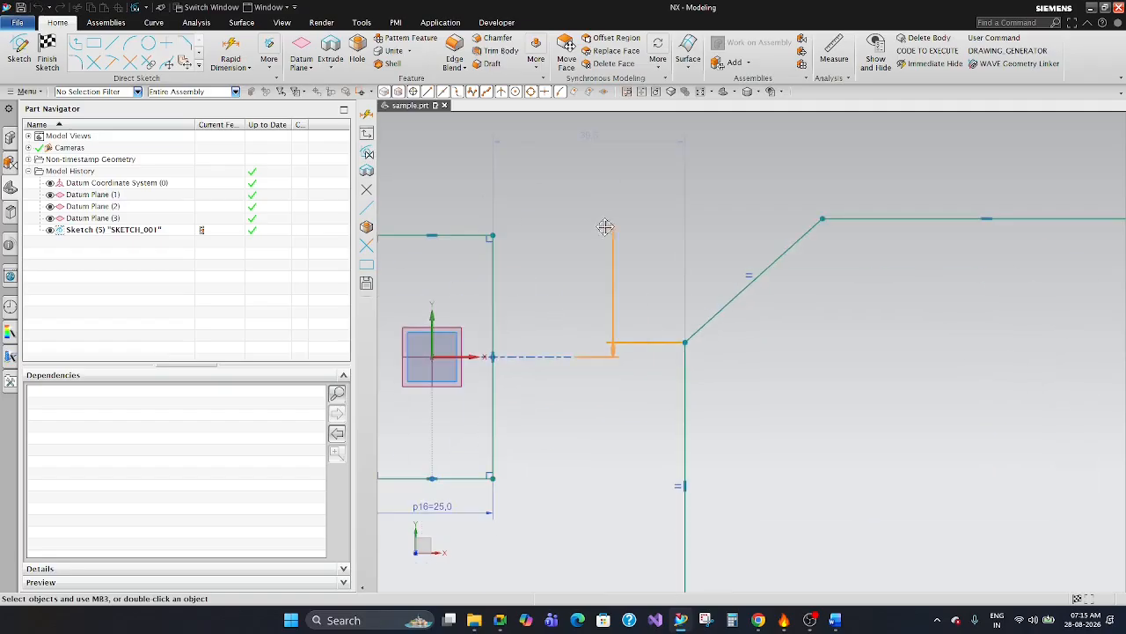
pyautogui.scroll(-2, 618, 262)
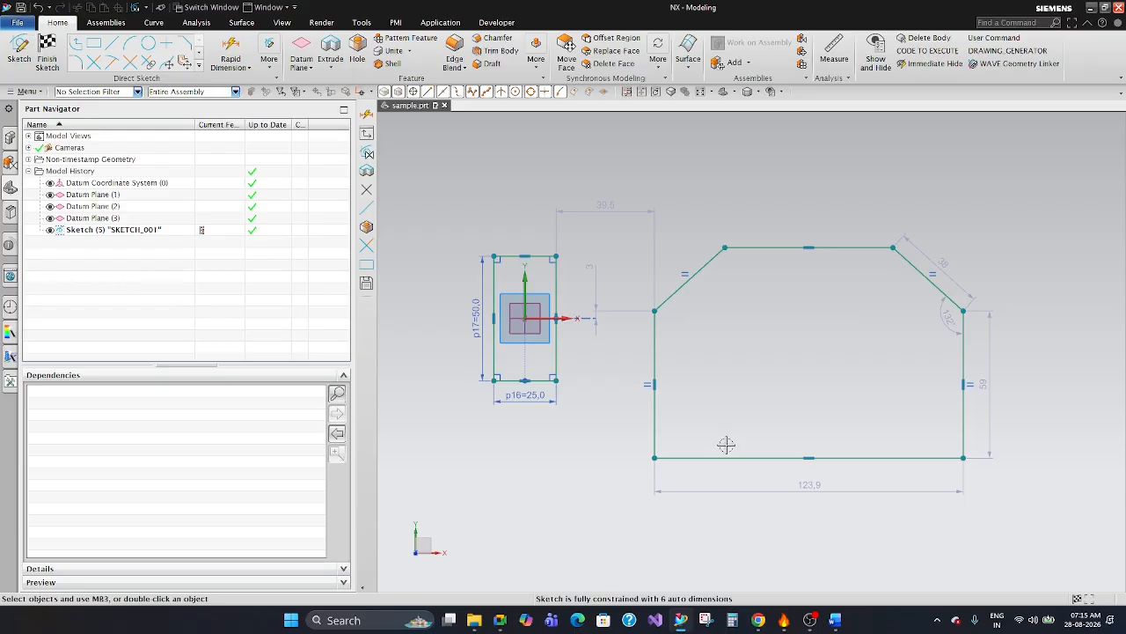
# Reshape the profile by lowering its upper-right corner and then raising its top edge, giving sides about 23 mm and slanted edges about 86 mm.
pyautogui.scroll(-3, 620, 378)
pyautogui.scroll(1, 650, 381)
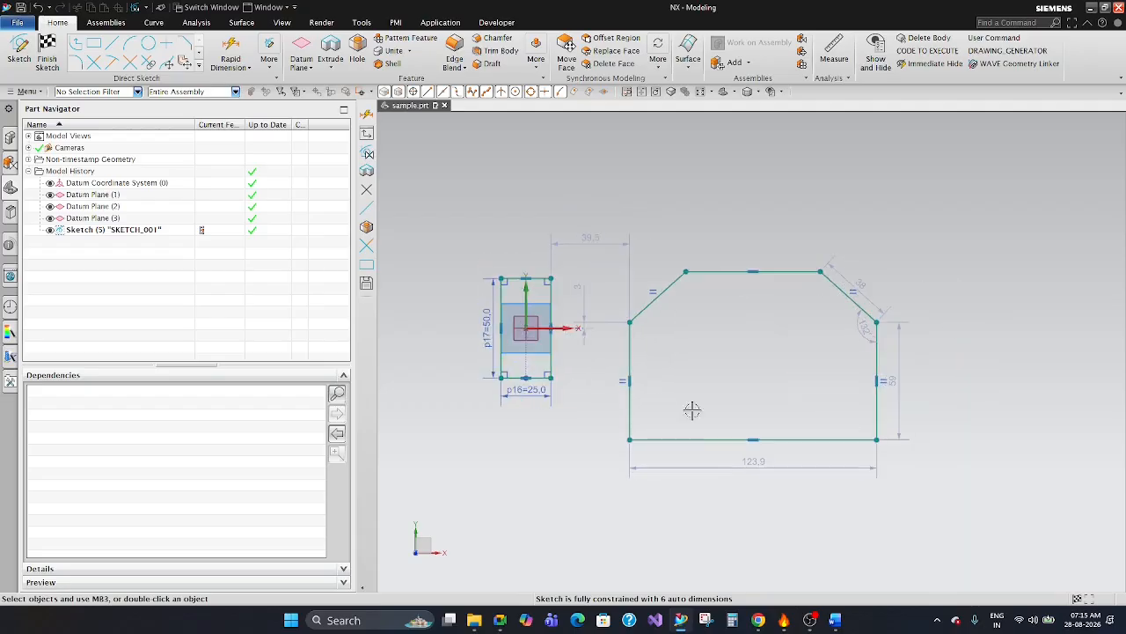
pyautogui.moveTo(824, 272)
pyautogui.mouseDown()
pyautogui.moveTo(906, 167)
pyautogui.moveTo(805, 260)
pyautogui.moveTo(762, 338)
pyautogui.moveTo(947, 247)
pyautogui.moveTo(715, 439)
pyautogui.moveTo(1005, 160)
pyautogui.moveTo(819, 196)
pyautogui.moveTo(1000, 184)
pyautogui.moveTo(822, 230)
pyautogui.moveTo(784, 343)
pyautogui.moveTo(1018, 202)
pyautogui.moveTo(716, 235)
pyautogui.moveTo(1021, 183)
pyautogui.moveTo(677, 317)
pyautogui.moveTo(1006, 176)
pyautogui.moveTo(873, 205)
pyautogui.moveTo(887, 240)
pyautogui.moveTo(823, 260)
pyautogui.moveTo(766, 339)
pyautogui.moveTo(778, 347)
pyautogui.moveTo(692, 322)
pyautogui.moveTo(835, 221)
pyautogui.moveTo(794, 361)
pyautogui.mouseUp()
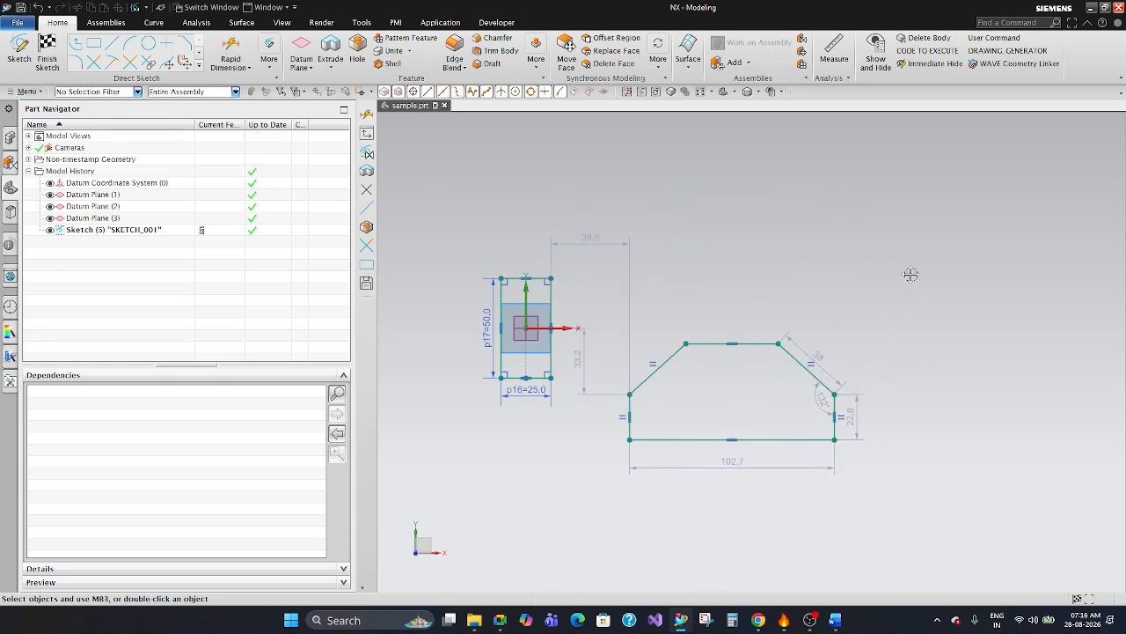
pyautogui.moveTo(751, 342)
pyautogui.mouseDown()
pyautogui.moveTo(1083, 123)
pyautogui.moveTo(691, 206)
pyautogui.moveTo(766, 251)
pyautogui.moveTo(791, 249)
pyautogui.mouseUp()
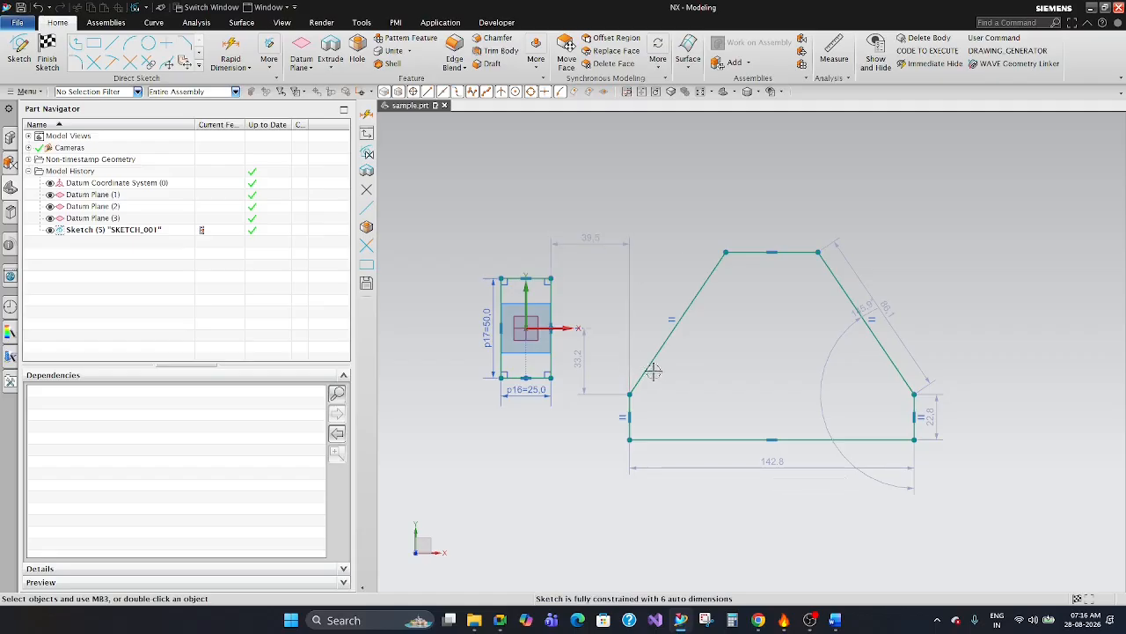
# Add a vertical rapid dimension of 100 mm from the sketch origin to the profile's lower-left corner, placed beside the rectangle.
pyautogui.scroll(2, 756, 273)
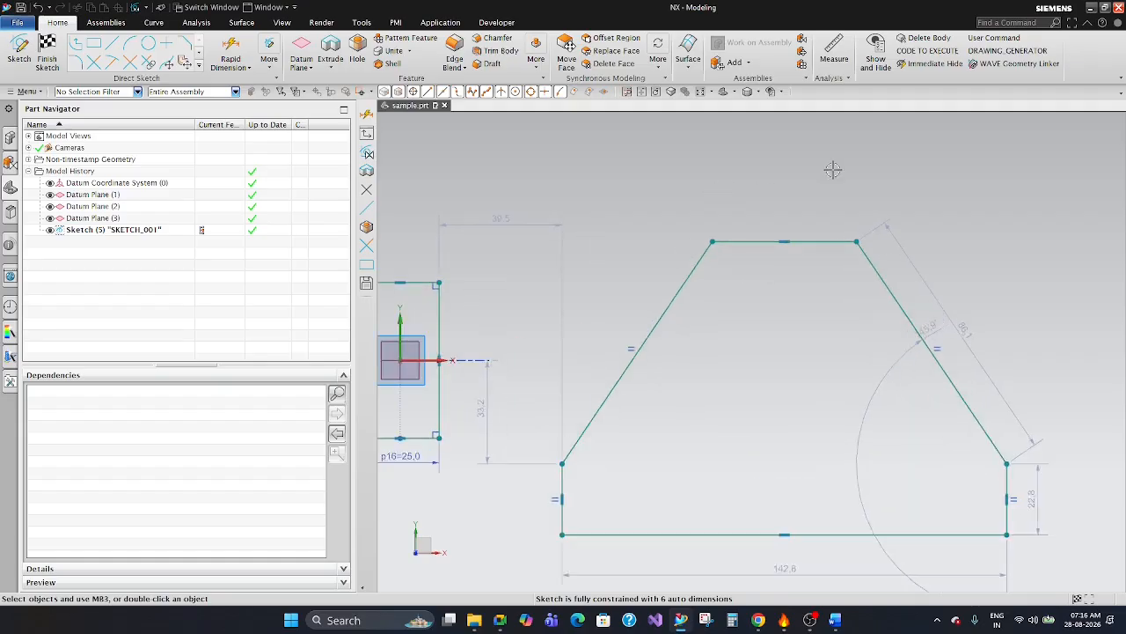
pyautogui.scroll(-3, 833, 171)
pyautogui.scroll(2, 855, 320)
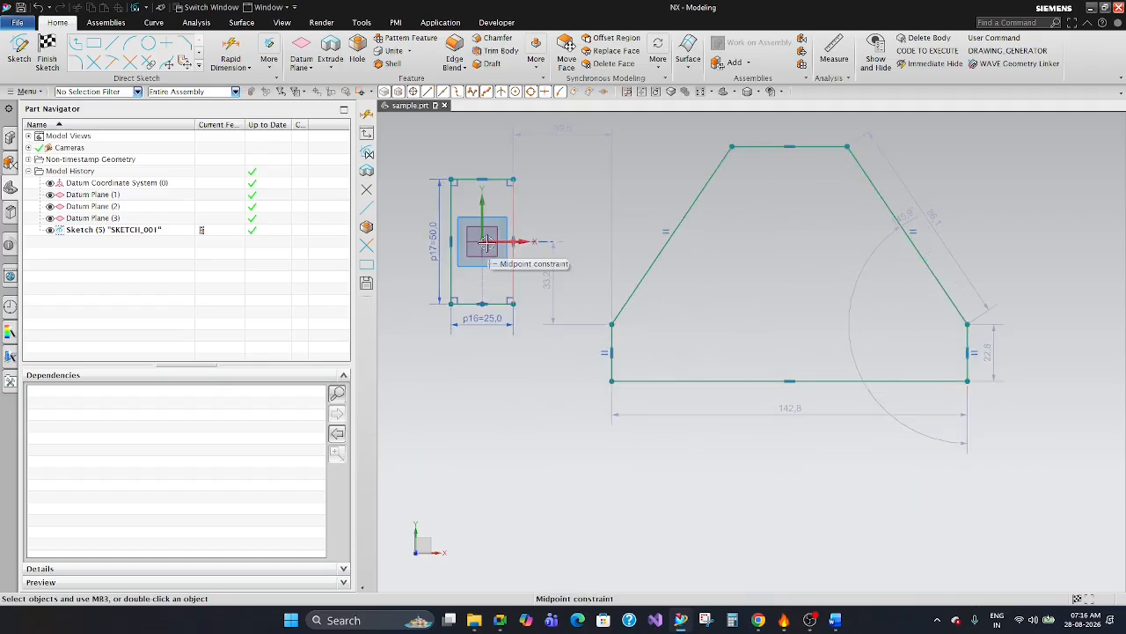
pyautogui.scroll(-2, 724, 372)
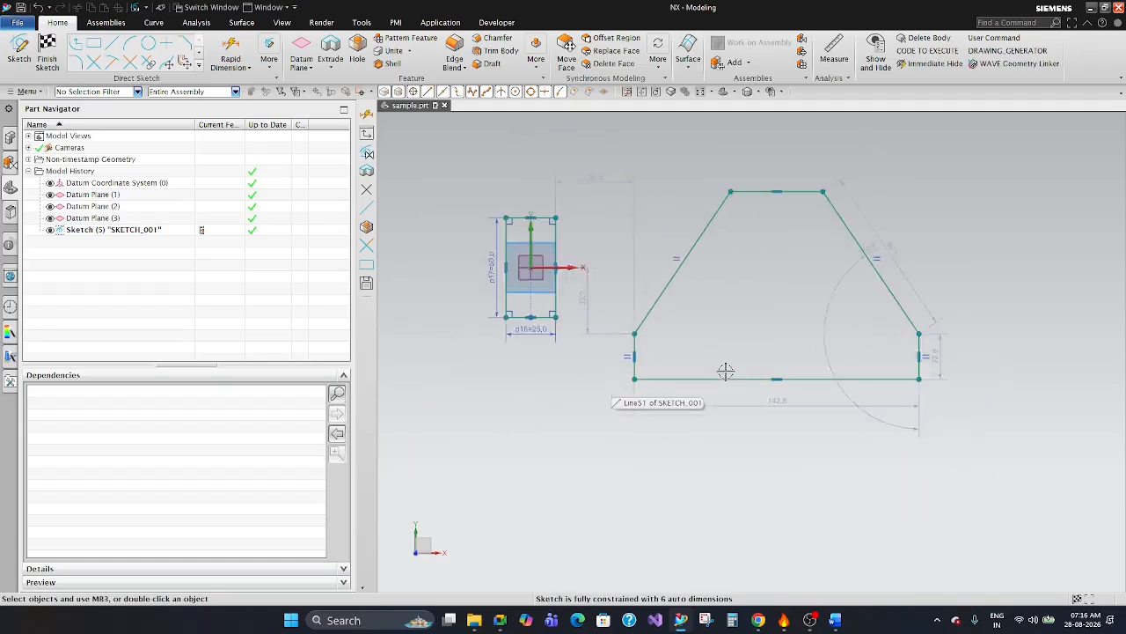
pyautogui.click(231, 53)
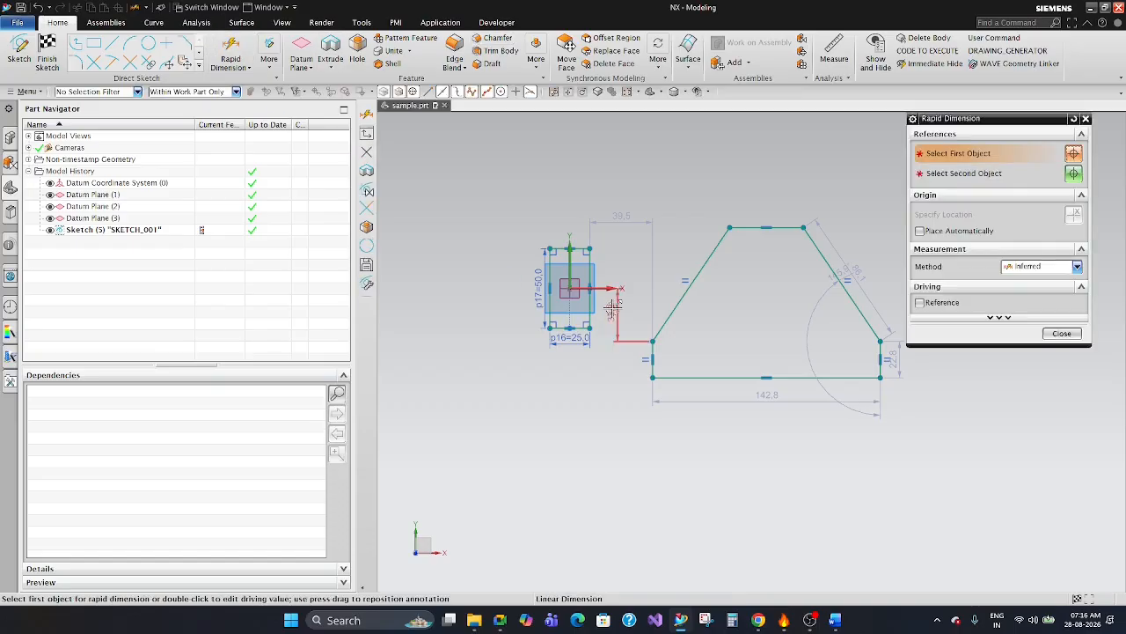
pyautogui.scroll(1, 603, 303)
pyautogui.moveTo(952, 122); pyautogui.dragTo(251, 127)
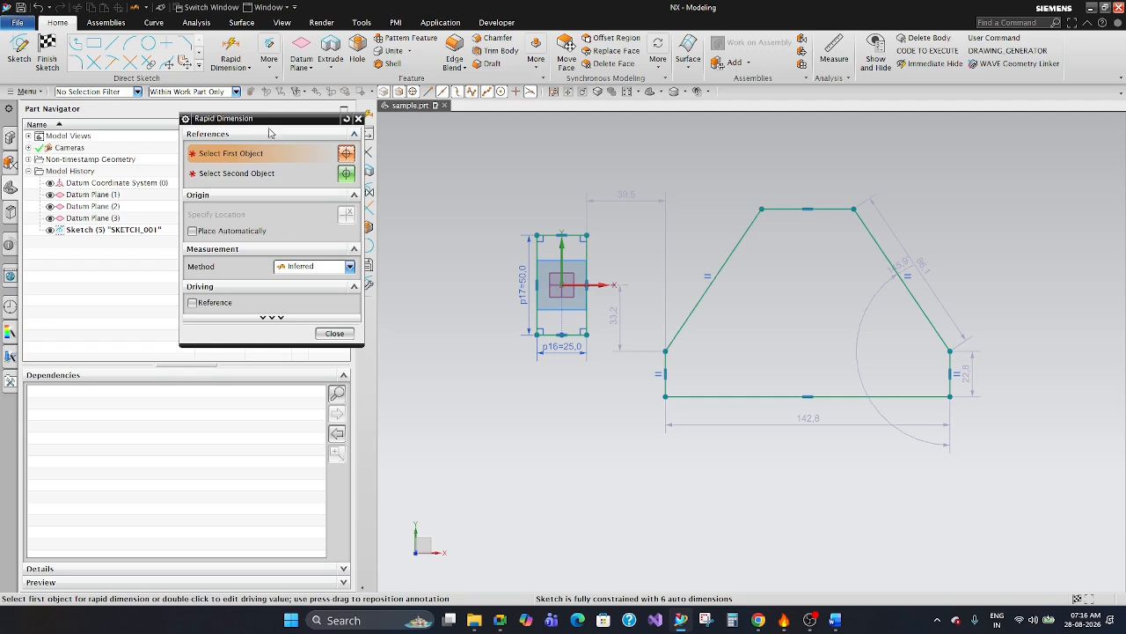
pyautogui.scroll(3, 571, 296)
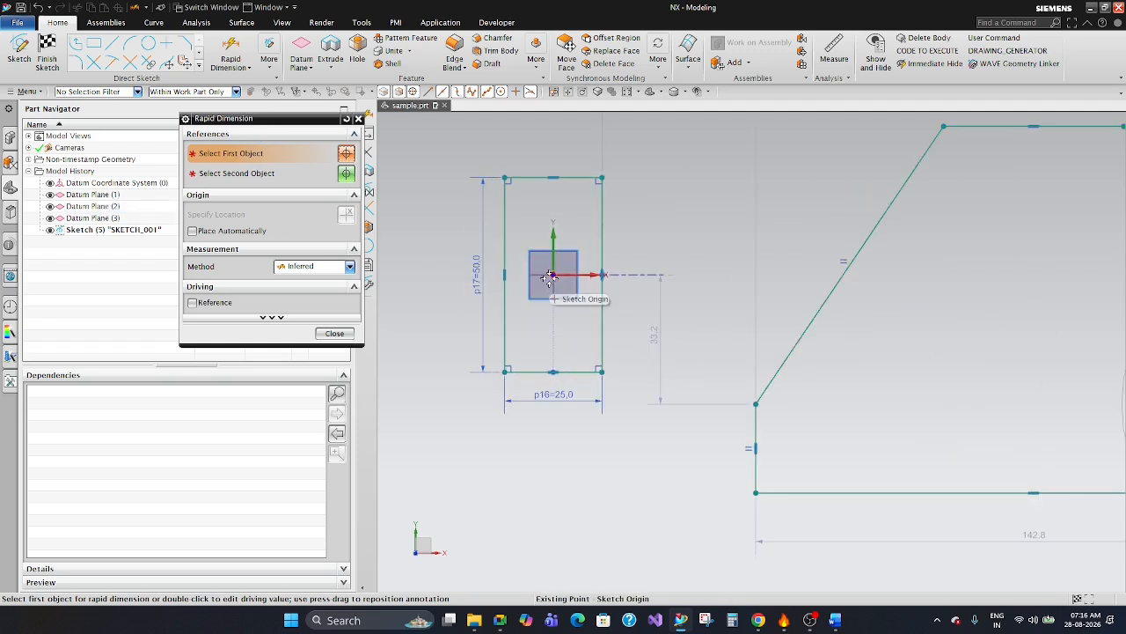
pyautogui.click(551, 277)
pyautogui.scroll(-2, 564, 242)
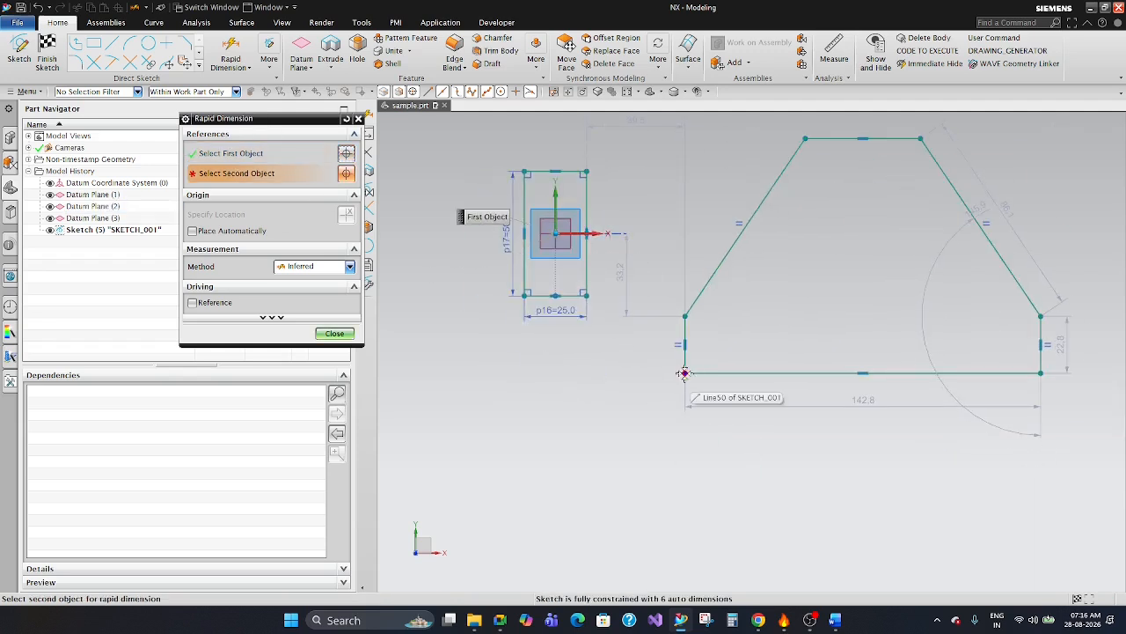
pyautogui.scroll(1, 685, 374)
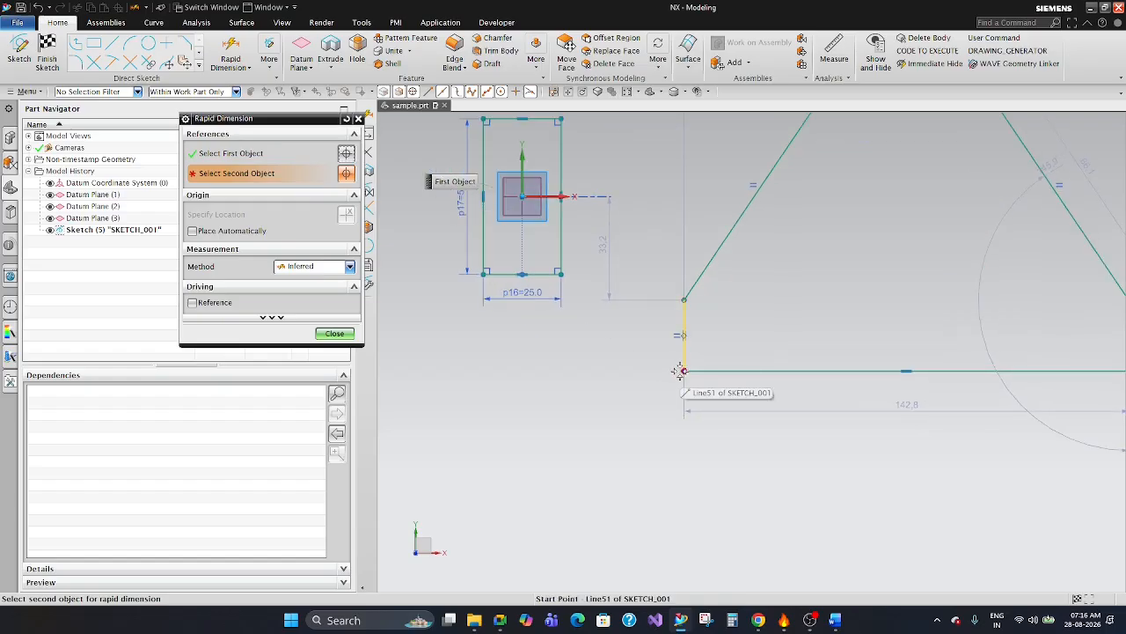
pyautogui.scroll(-2, 674, 370)
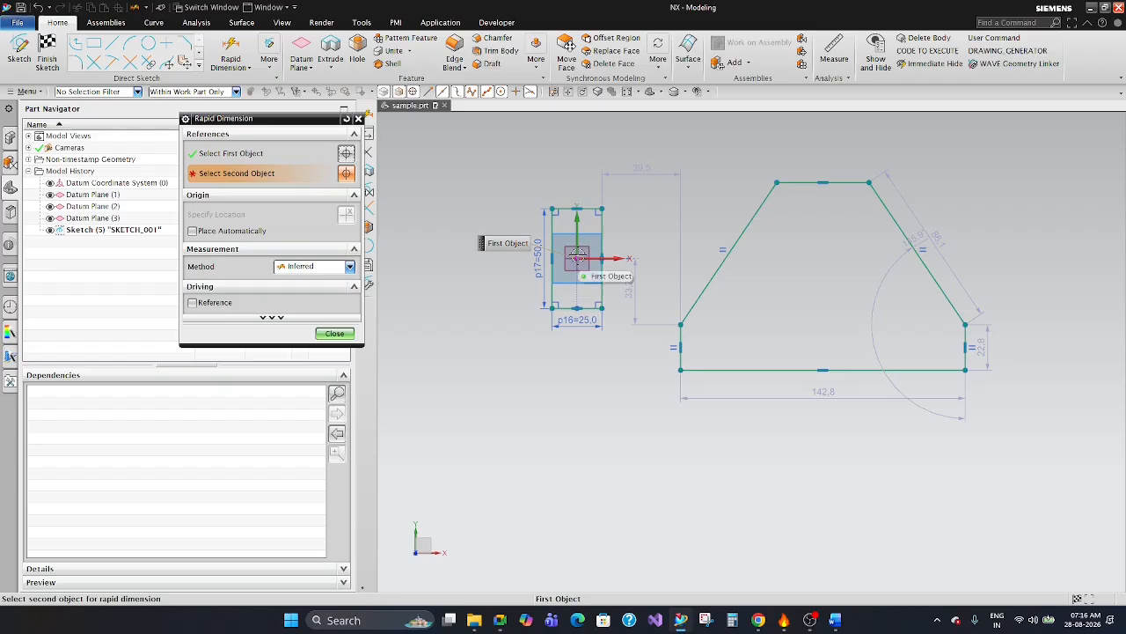
pyautogui.click(683, 367)
pyautogui.click(730, 363)
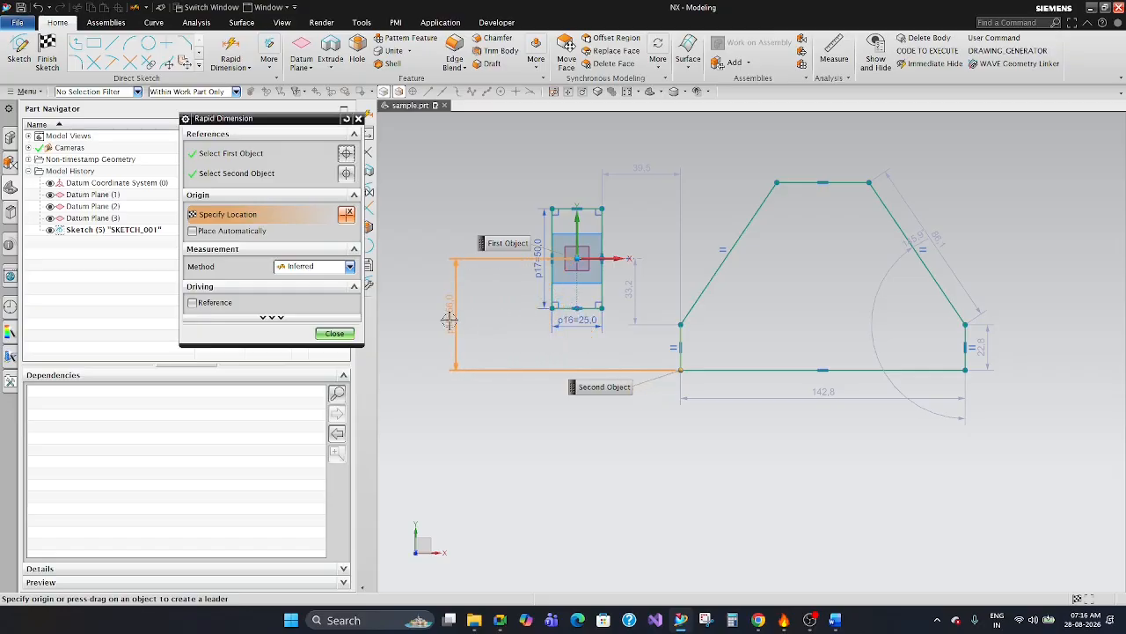
pyautogui.click(450, 324)
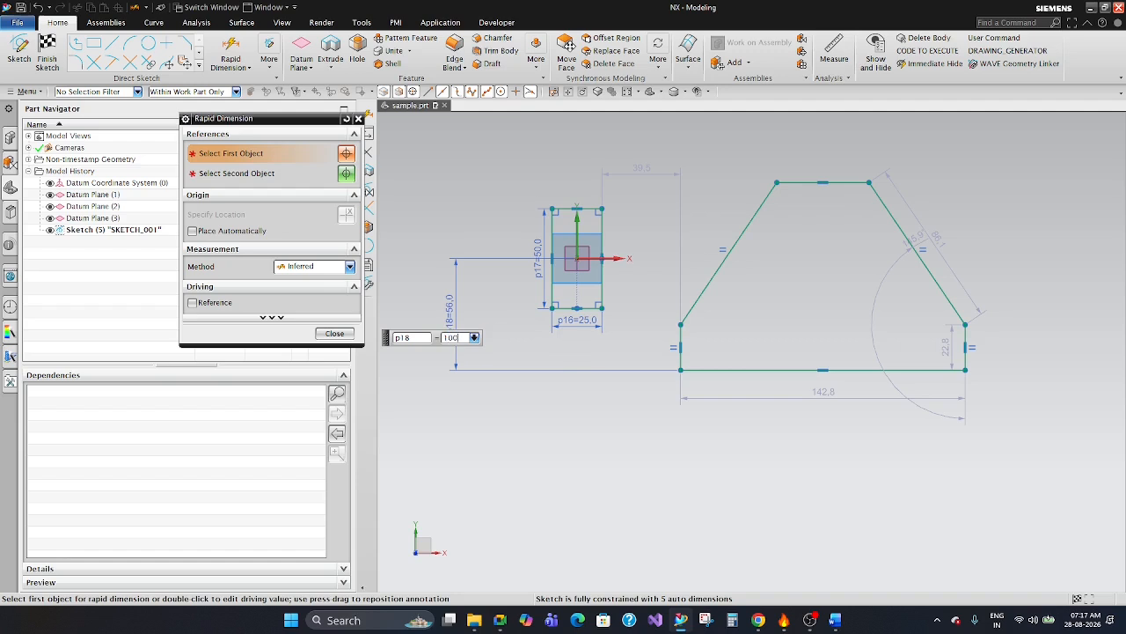
pyautogui.press('Return')
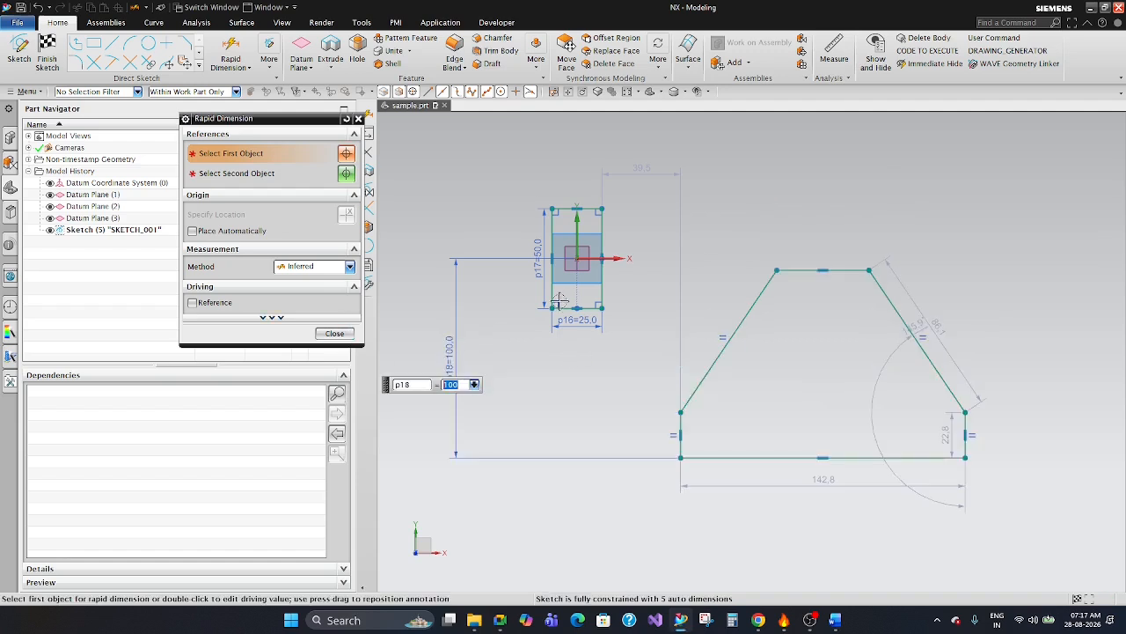
# Add a horizontal rapid dimension of 50 mm from the sketch origin to the profile's lower-left corner and finish dimensioning.
pyautogui.click(577, 259)
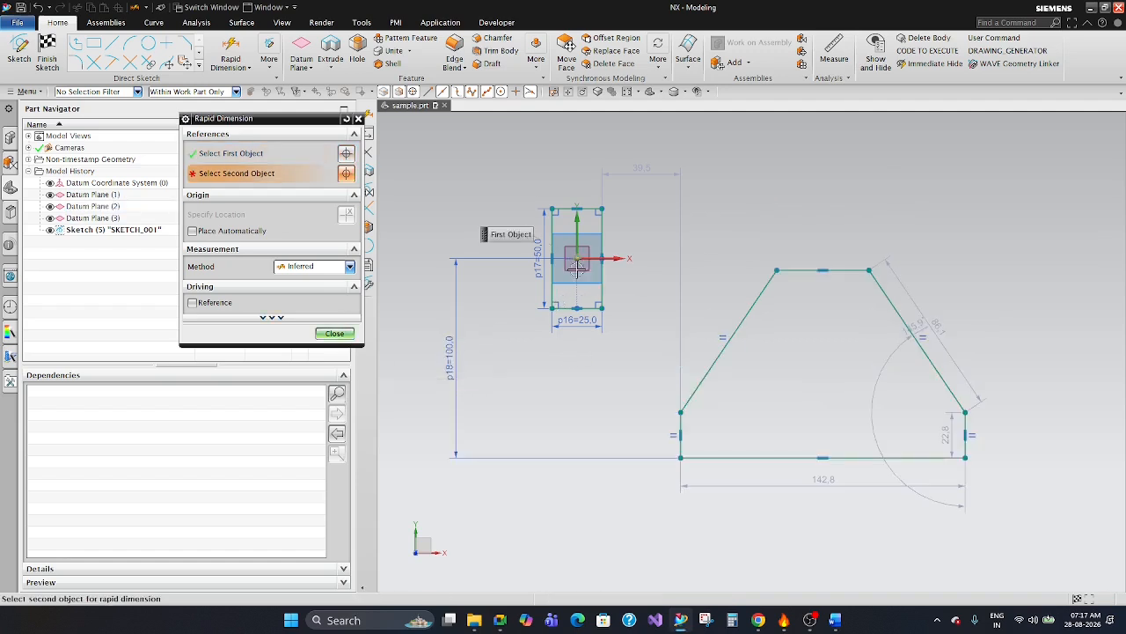
pyautogui.click(683, 457)
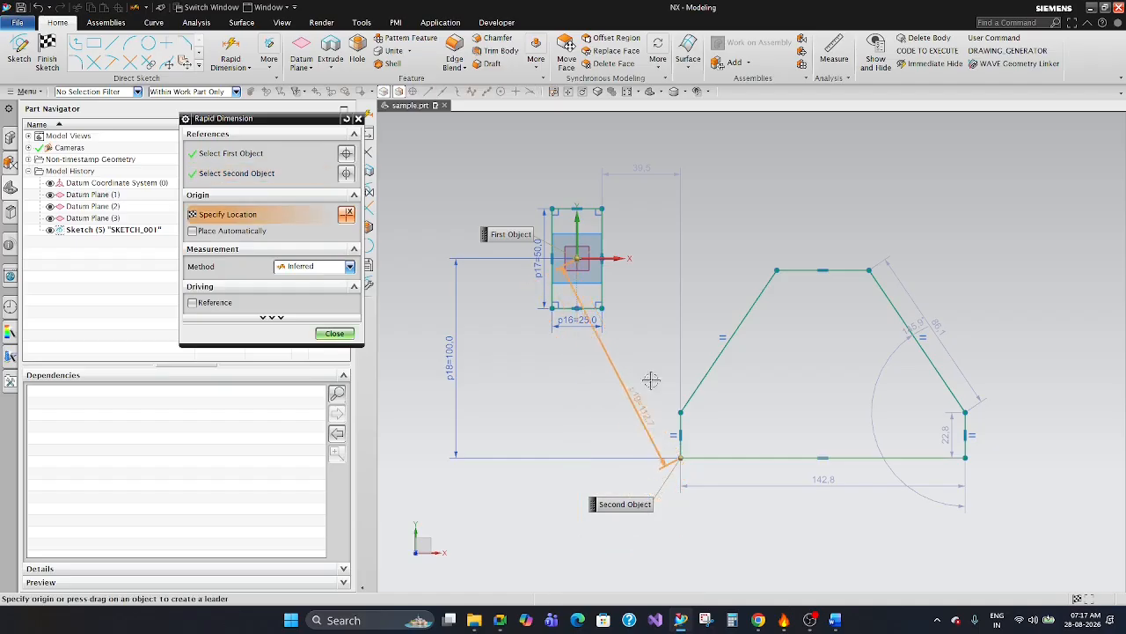
pyautogui.click(632, 148)
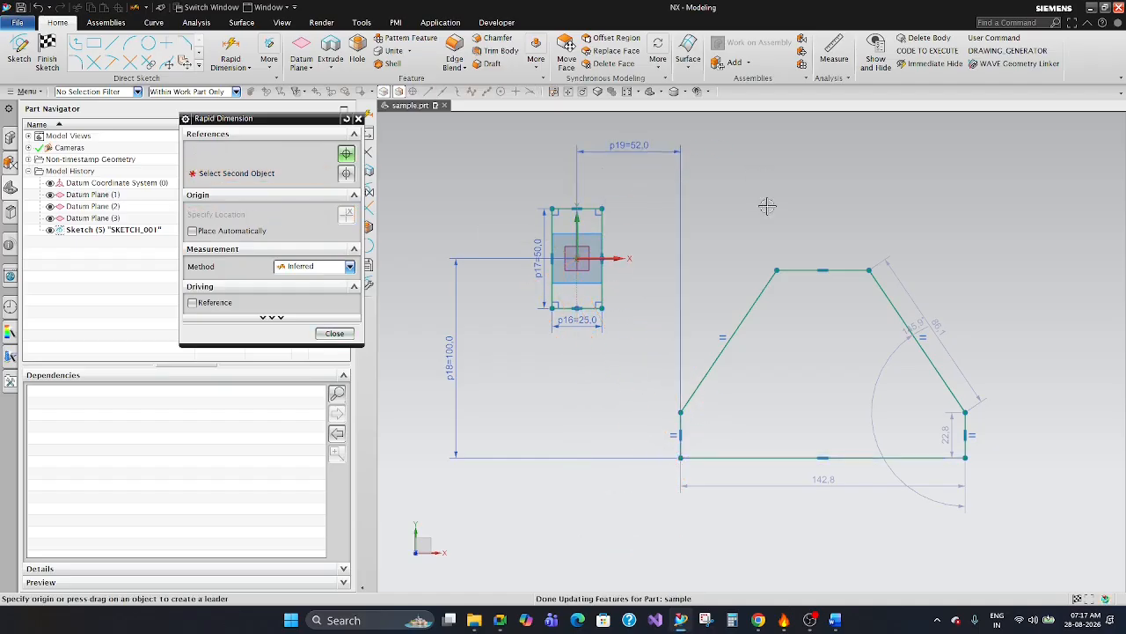
pyautogui.scroll(-1, 720, 321)
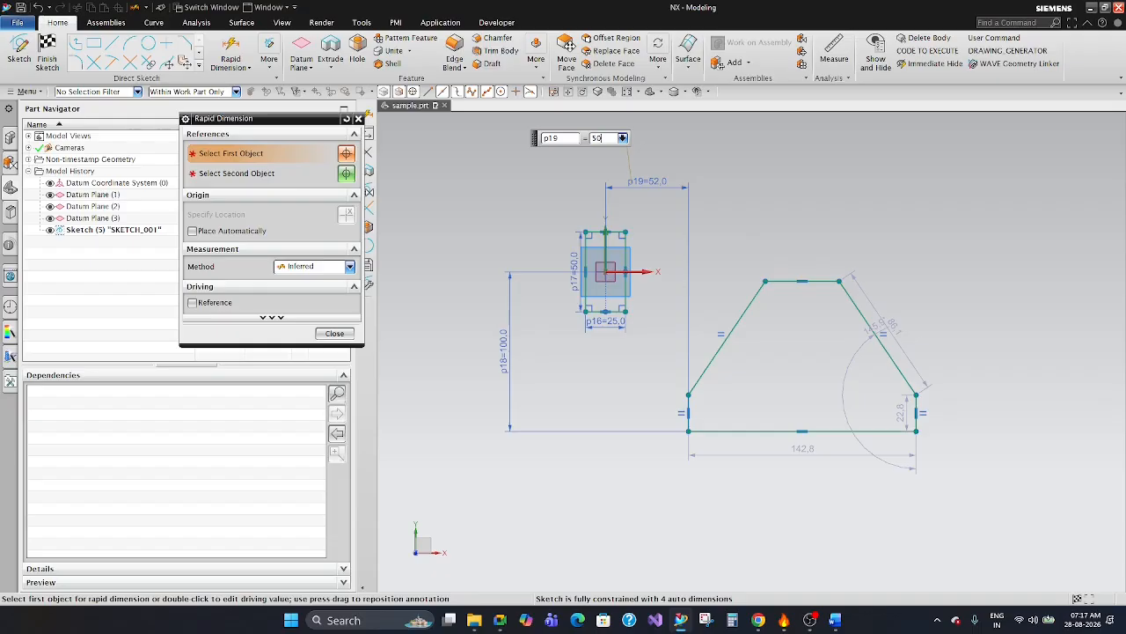
pyautogui.write('50')
pyautogui.press('Return')
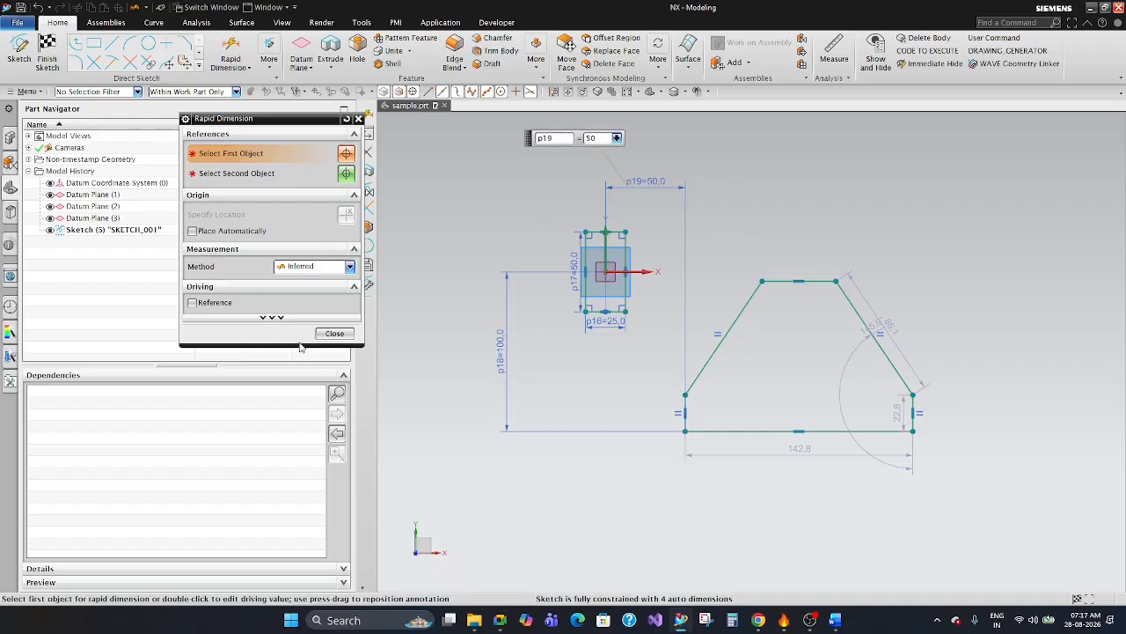
pyautogui.click(334, 333)
# Move the base width dimension closer to the profile's lower edge and set it to 140 mm.
pyautogui.scroll(2, 772, 226)
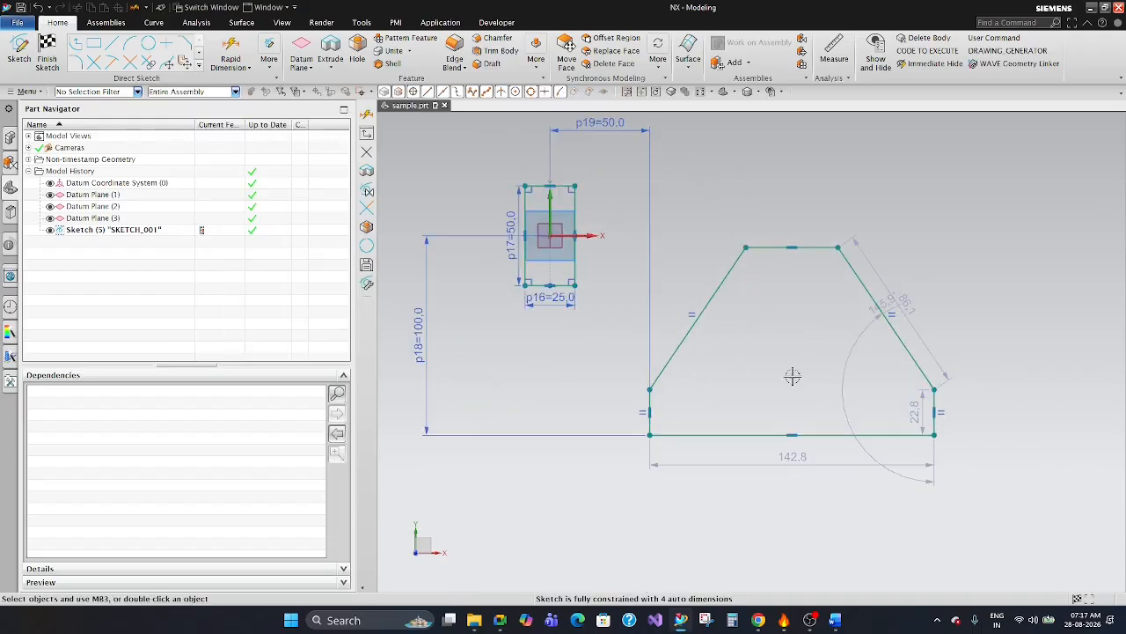
pyautogui.scroll(3, 780, 238)
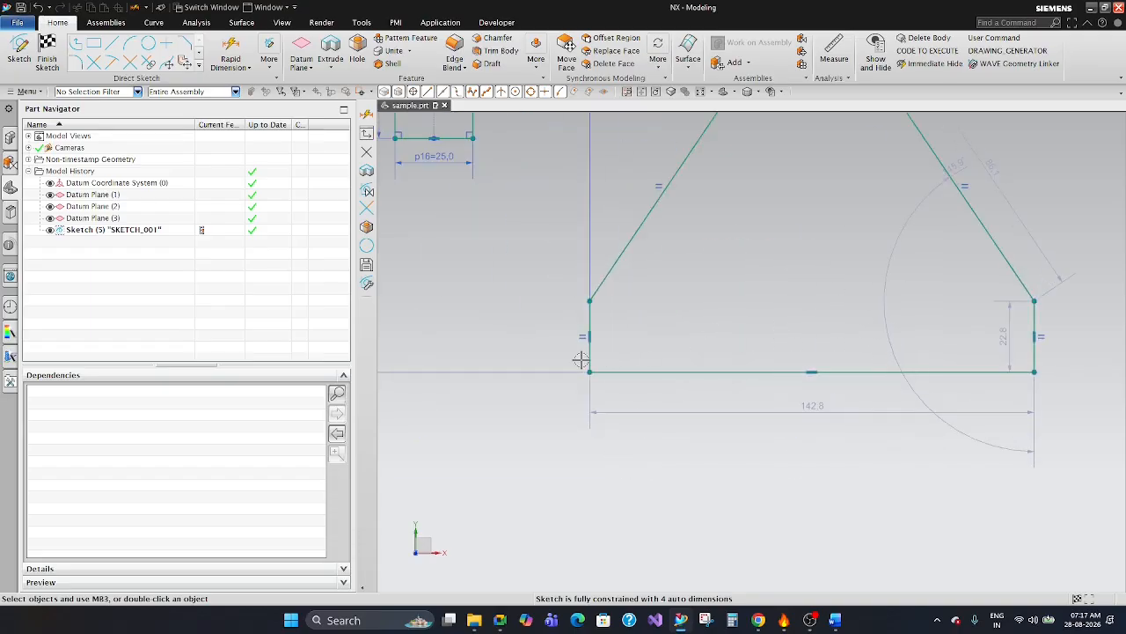
pyautogui.scroll(-1, 717, 378)
pyautogui.scroll(1, 666, 382)
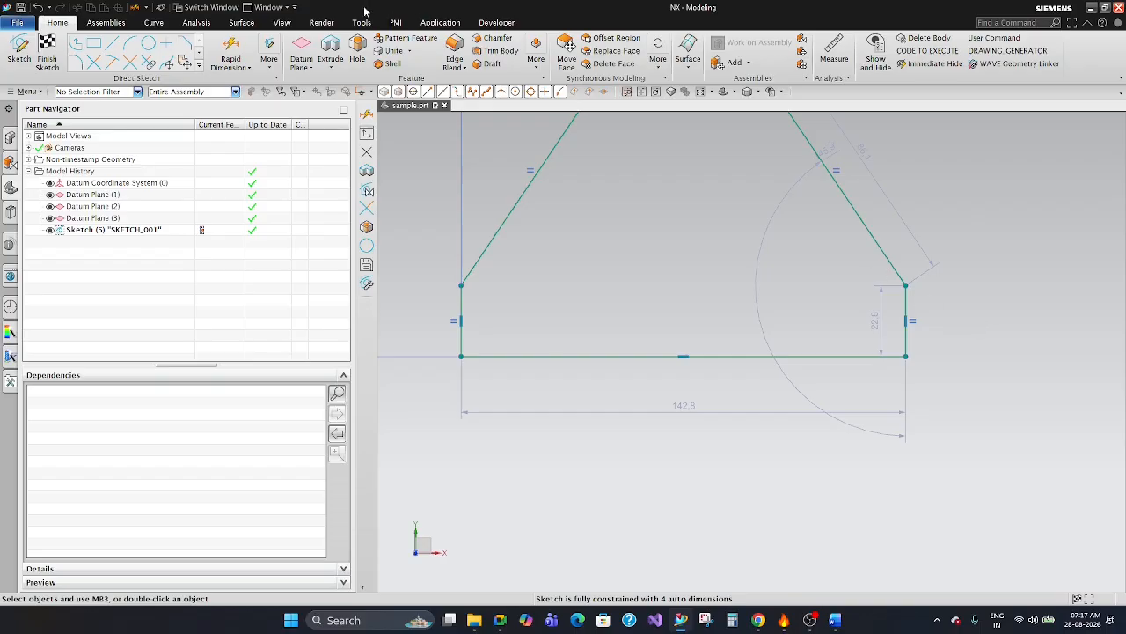
pyautogui.moveTo(679, 407); pyautogui.dragTo(682, 385)
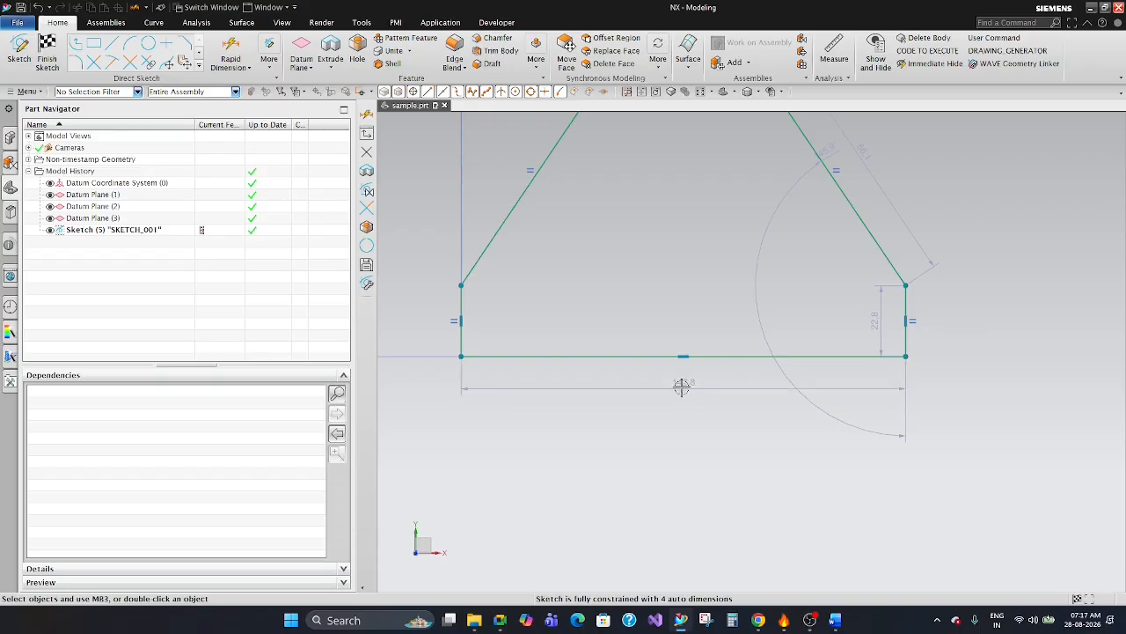
pyautogui.doubleClick(679, 385)
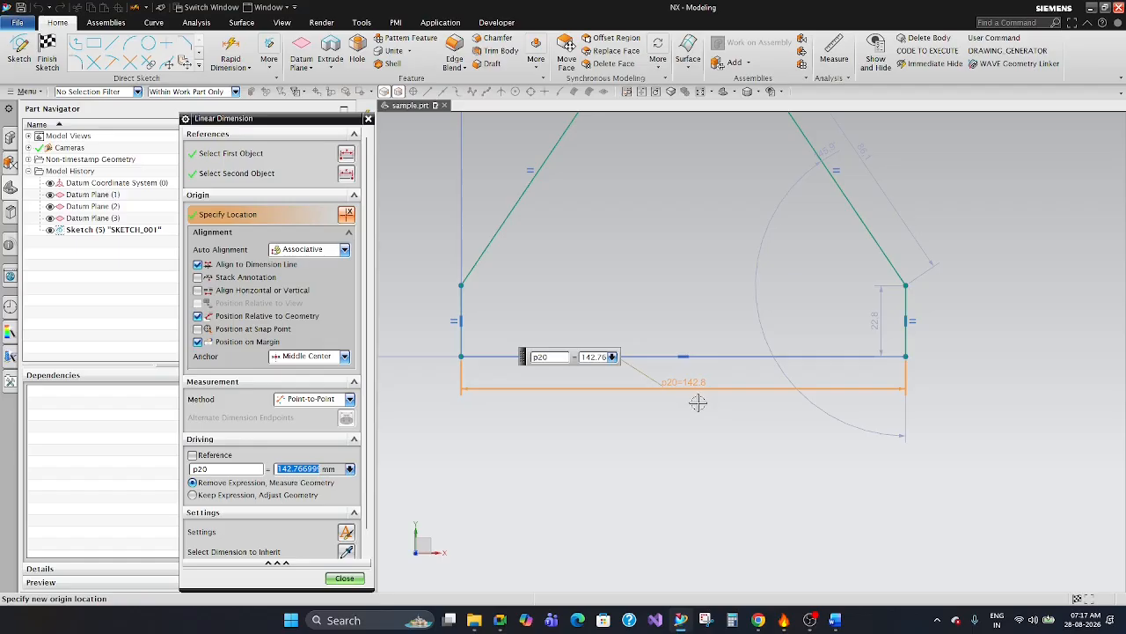
pyautogui.write('140')
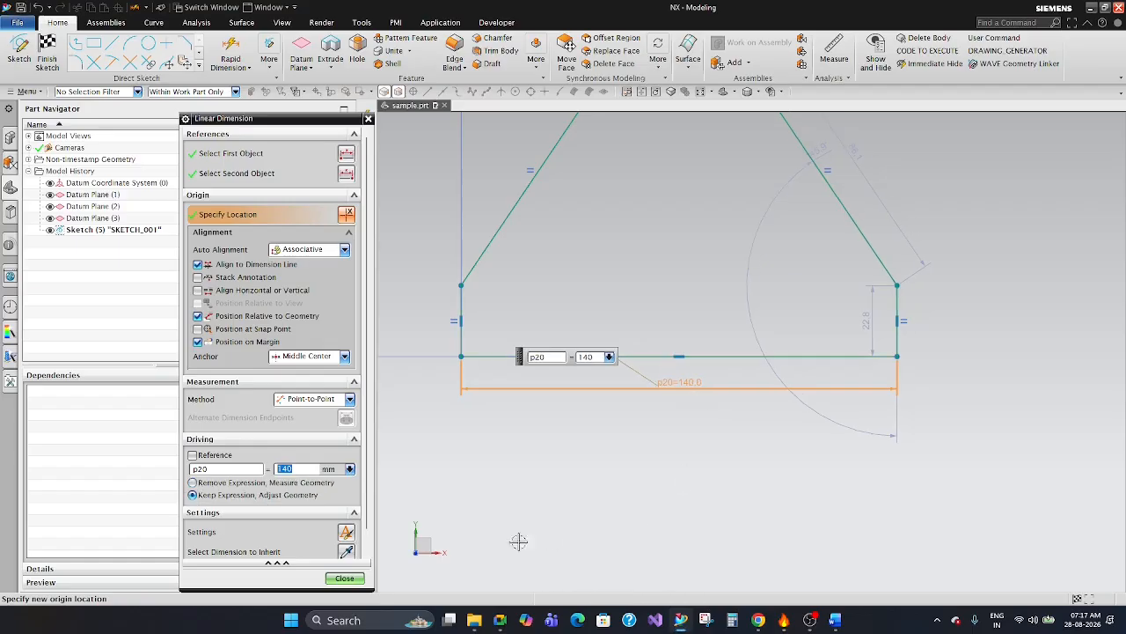
pyautogui.click(363, 573)
pyautogui.click(664, 432)
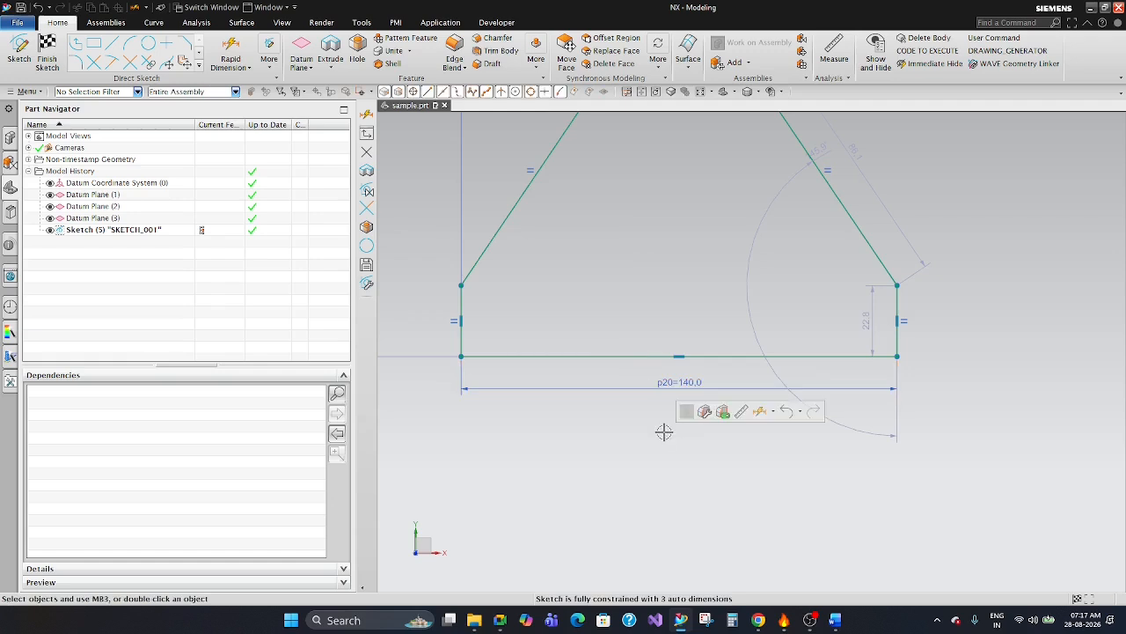
# Move the angle dimension nearer the profile's lower-right corner and place the short side's height dimension outside its right edge.
pyautogui.scroll(-2, 663, 433)
pyautogui.scroll(2, 783, 346)
pyautogui.moveTo(691, 304); pyautogui.dragTo(779, 333)
pyautogui.scroll(2, 781, 338)
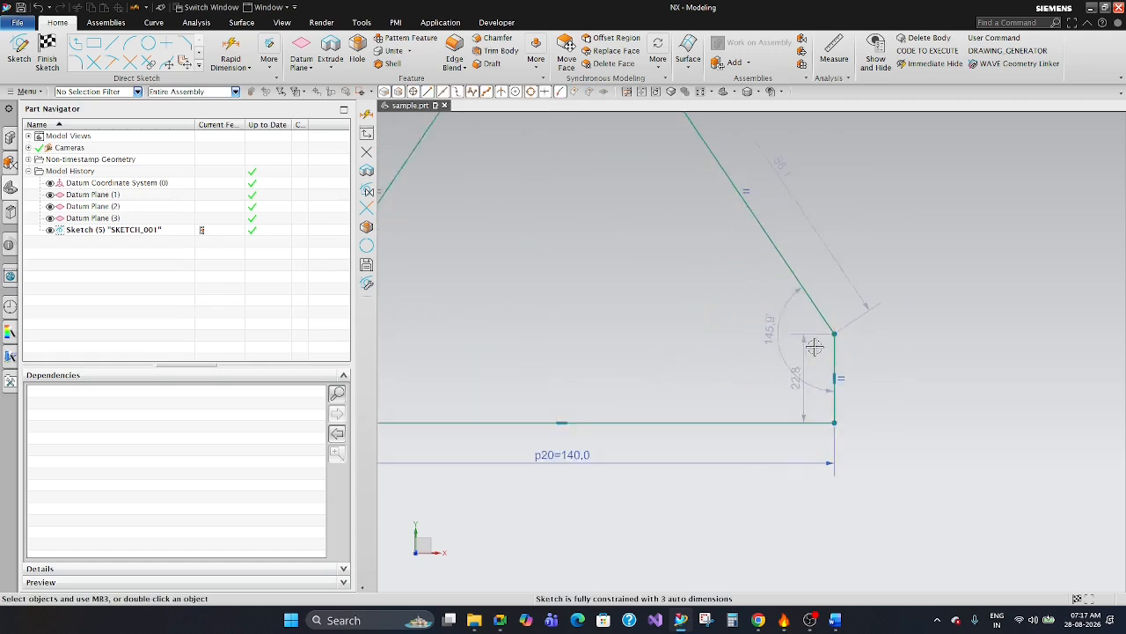
pyautogui.moveTo(789, 393); pyautogui.dragTo(897, 392)
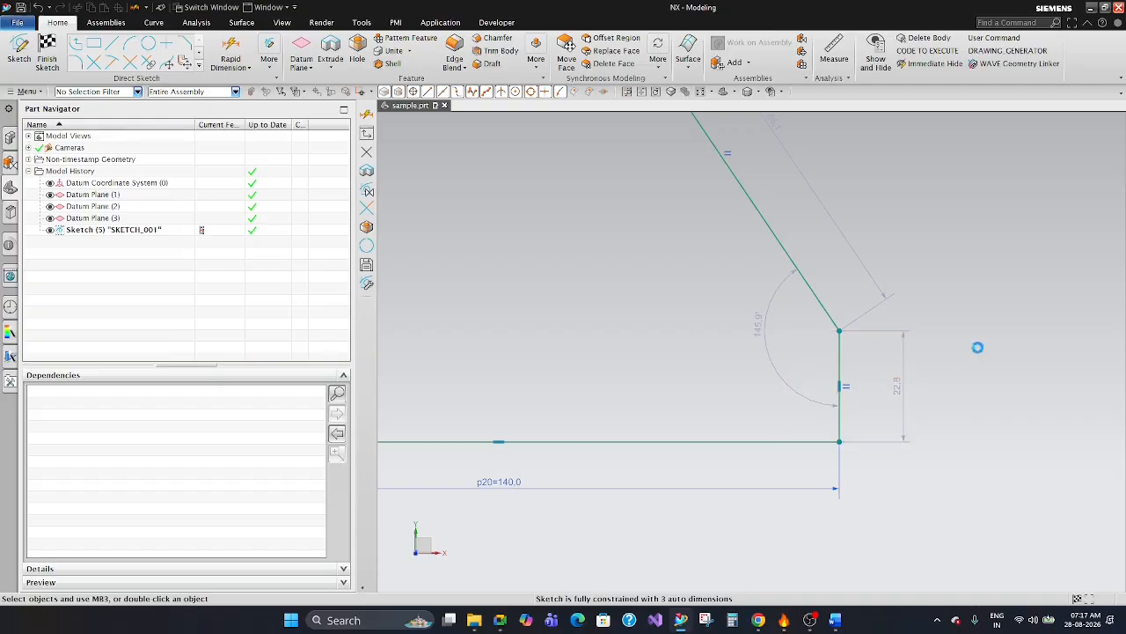
pyautogui.click(978, 347)
pyautogui.scroll(-2, 863, 395)
pyautogui.scroll(1, 841, 209)
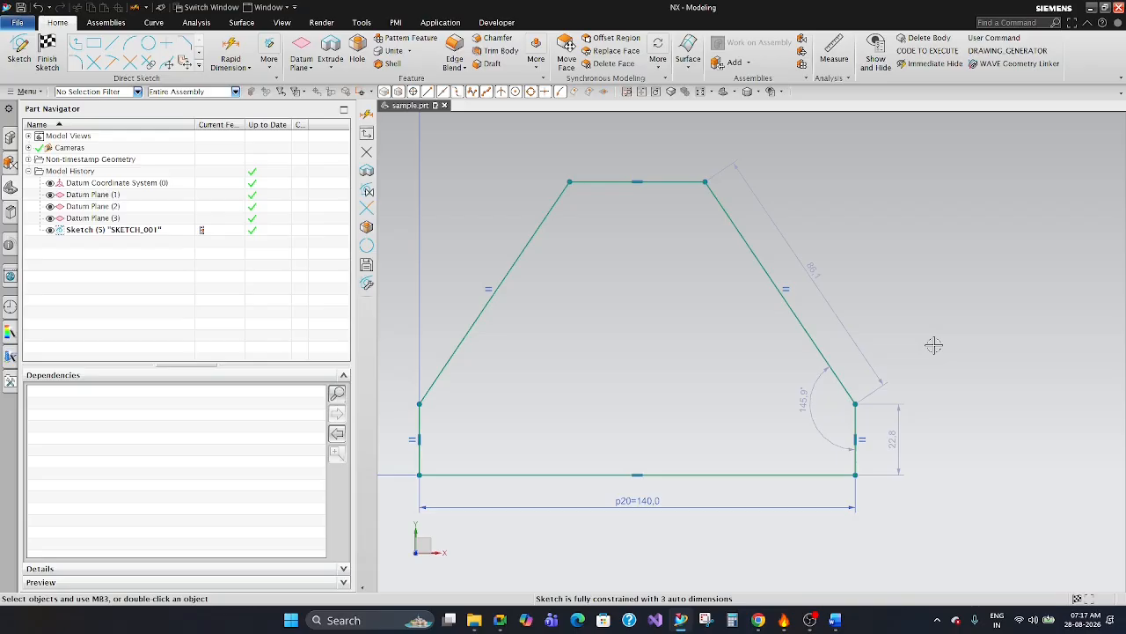
pyautogui.doubleClick(813, 268)
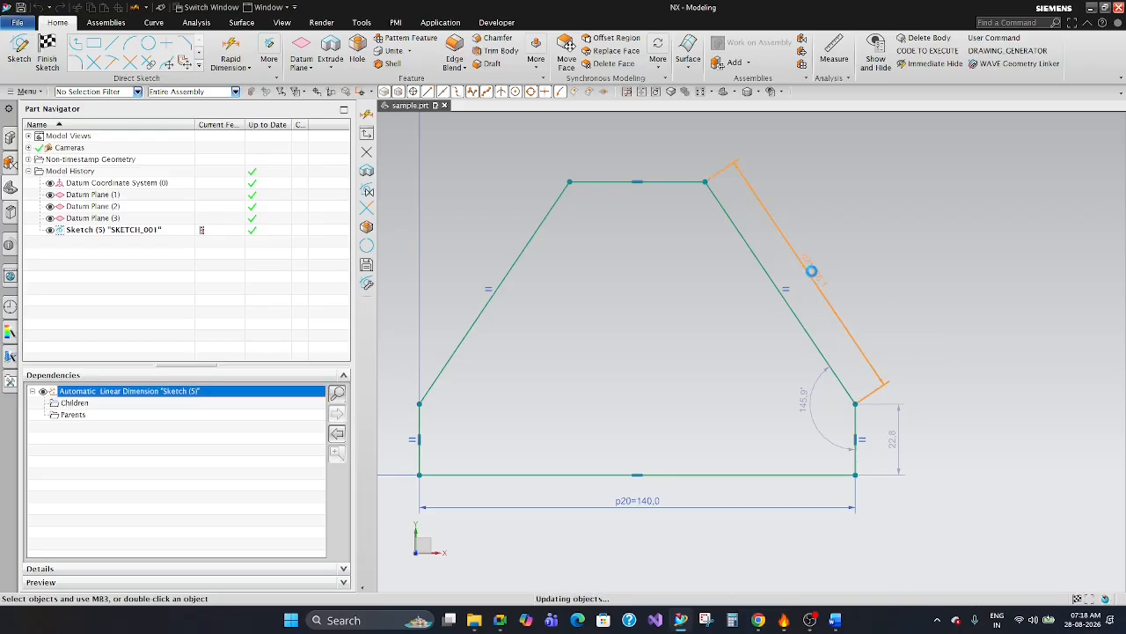
pyautogui.press('Escape')
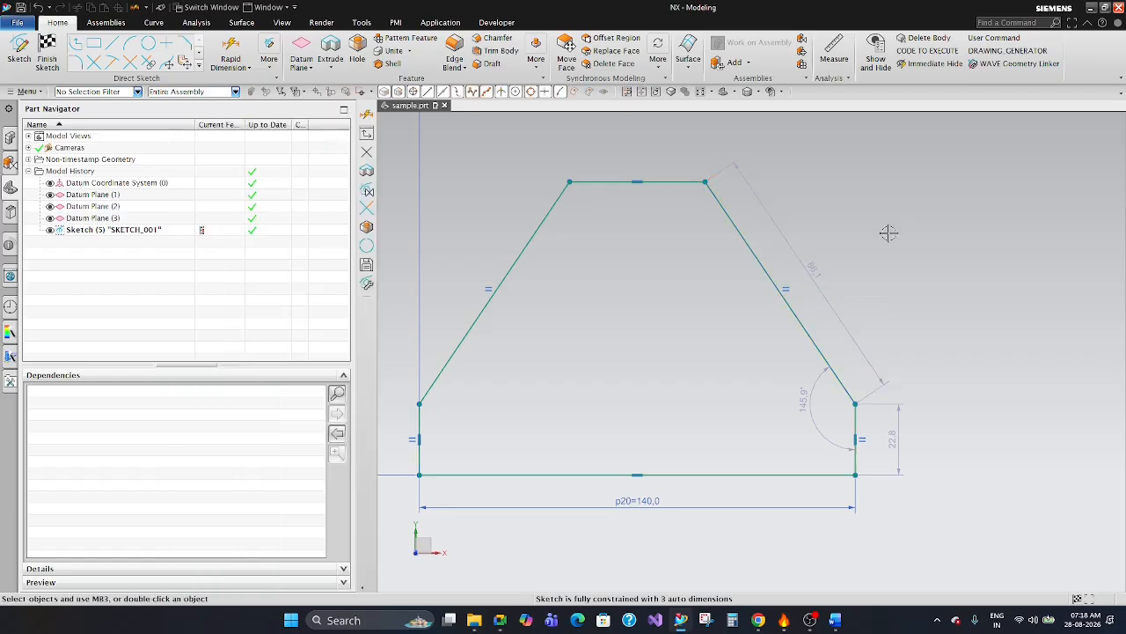
pyautogui.click(230, 54)
pyautogui.click(775, 286)
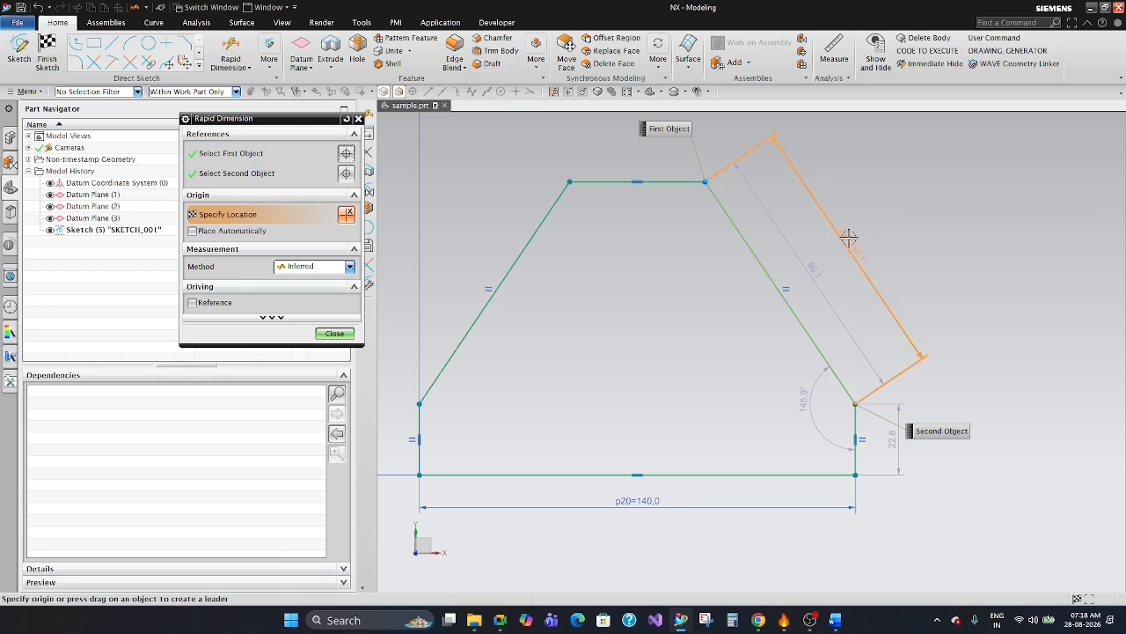
pyautogui.press('Escape')
pyautogui.press('Escape')
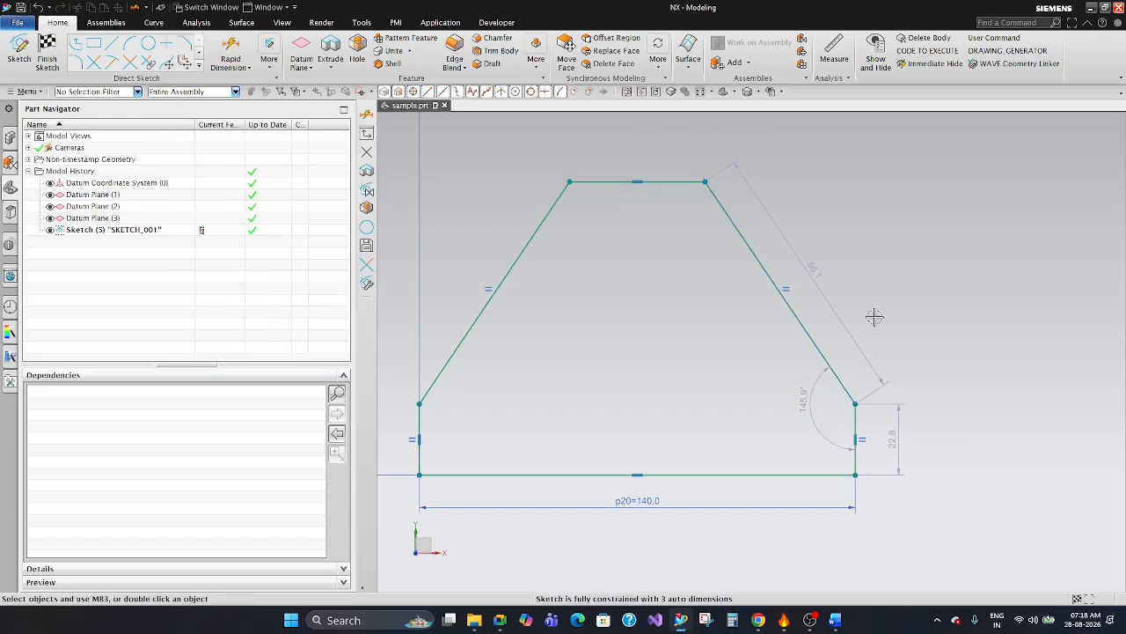
# Move the right slanted edge's length dimension and the short side's height dimension closer to the profile.
pyautogui.moveTo(812, 274); pyautogui.dragTo(817, 286)
pyautogui.scroll(3, 867, 264)
pyautogui.scroll(-4, 829, 276)
pyautogui.scroll(2, 871, 352)
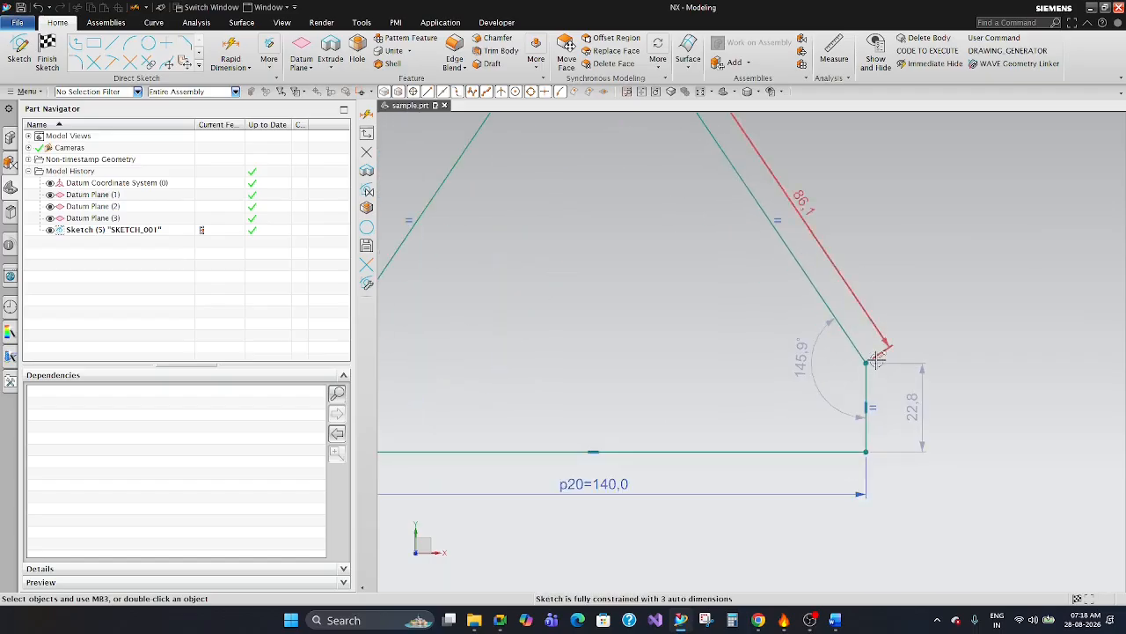
pyautogui.moveTo(913, 413); pyautogui.dragTo(907, 416)
pyautogui.scroll(-2, 906, 334)
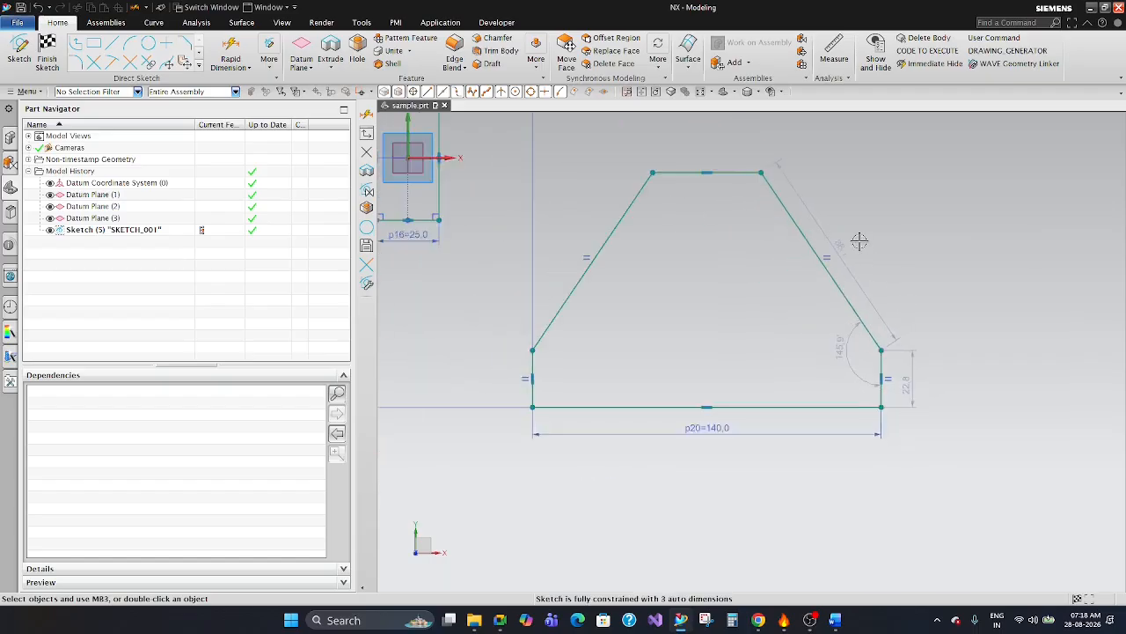
# Tighten the angle dimension's arc around the corner between the slanted edge and the short right side.
pyautogui.scroll(2, 859, 240)
pyautogui.scroll(1, 860, 245)
pyautogui.scroll(-3, 845, 264)
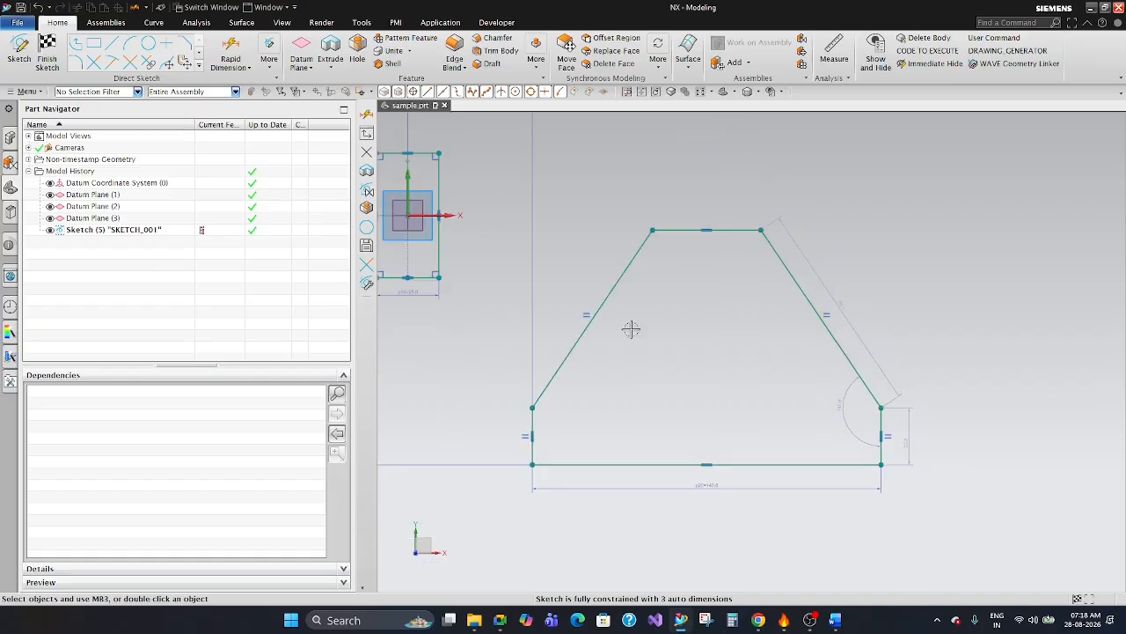
pyautogui.scroll(2, 880, 335)
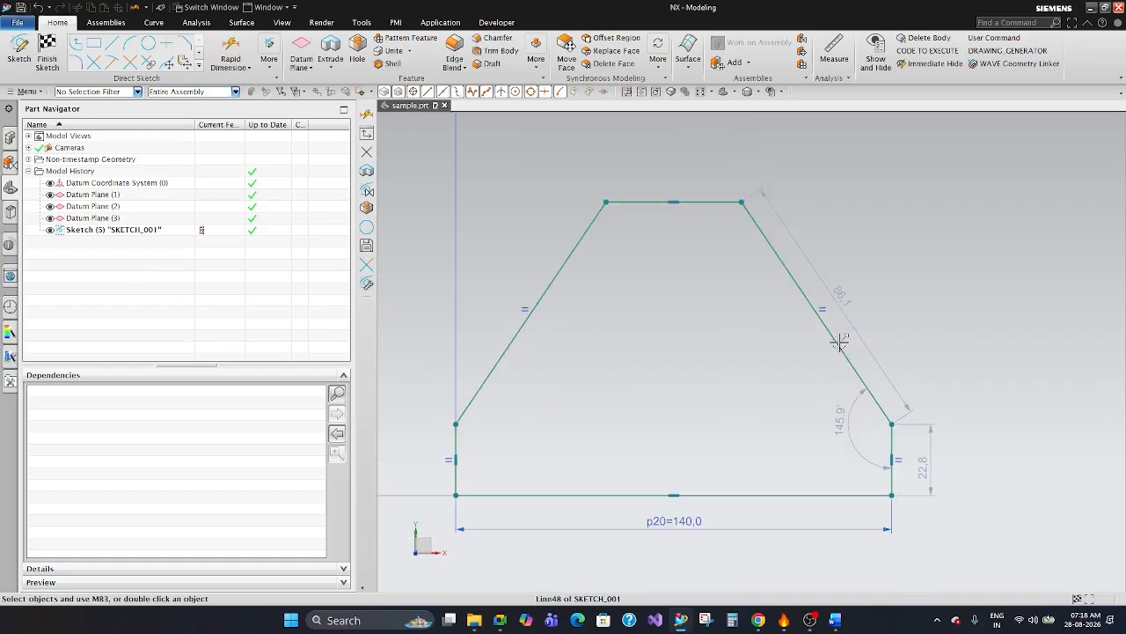
pyautogui.scroll(-3, 892, 307)
pyautogui.scroll(3, 880, 352)
pyautogui.moveTo(847, 396)
pyautogui.mouseDown()
pyautogui.moveTo(858, 412)
pyautogui.moveTo(807, 429)
pyautogui.moveTo(846, 412)
pyautogui.mouseUp()
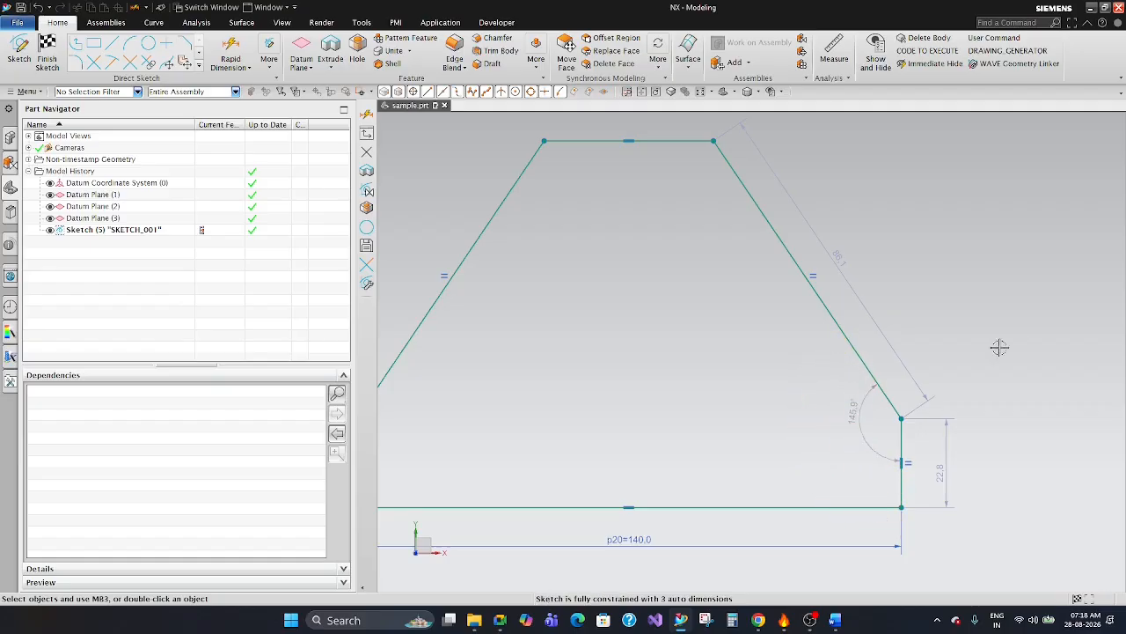
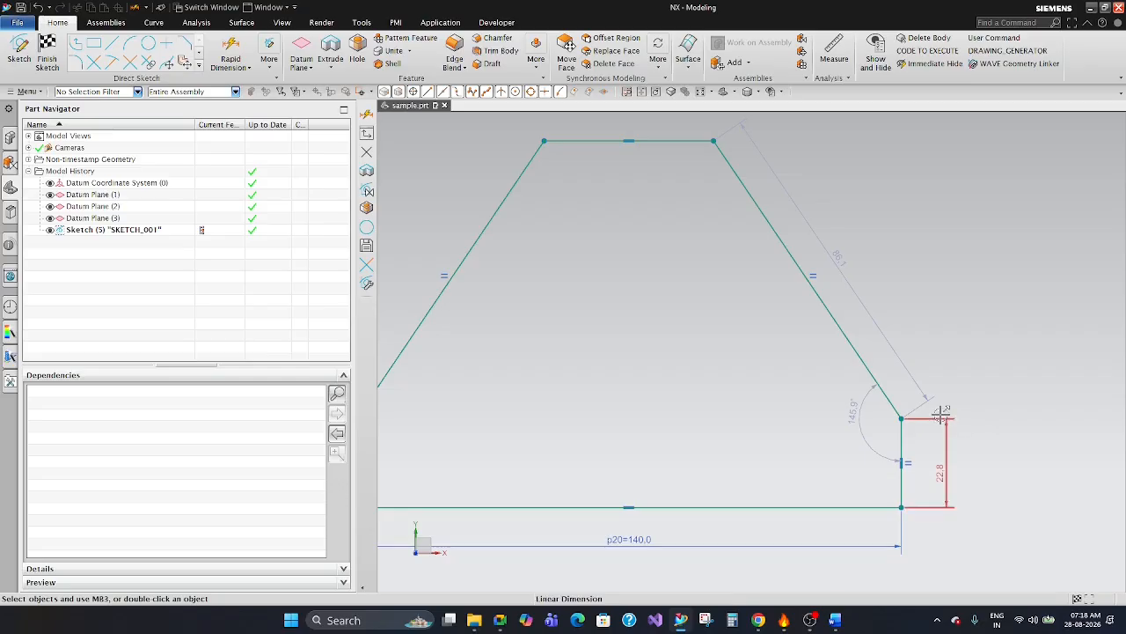
# Convert the short right side's automatic height dimension to a driving one and set it to 30 mm.
pyautogui.doubleClick(934, 464)
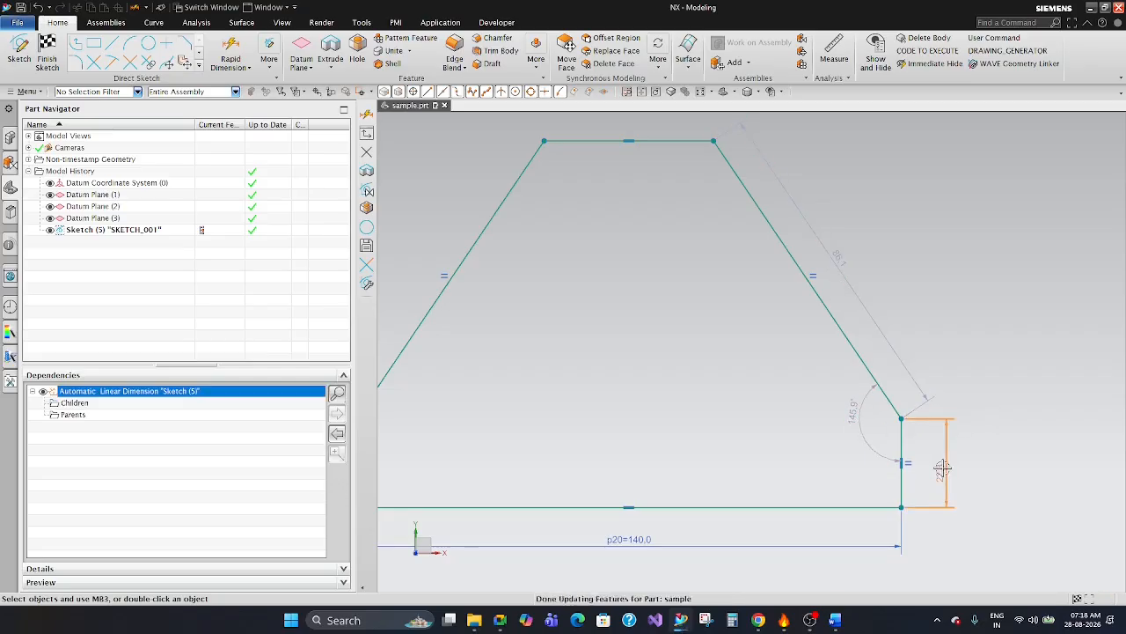
pyautogui.write('30')
pyautogui.press('Return')
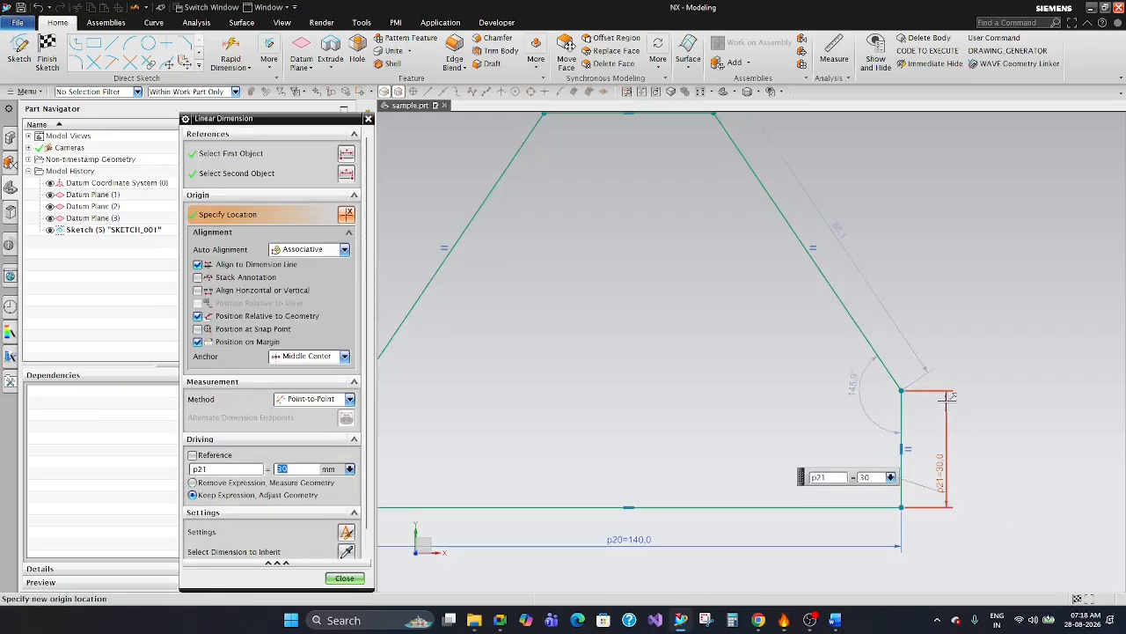
pyautogui.click(344, 577)
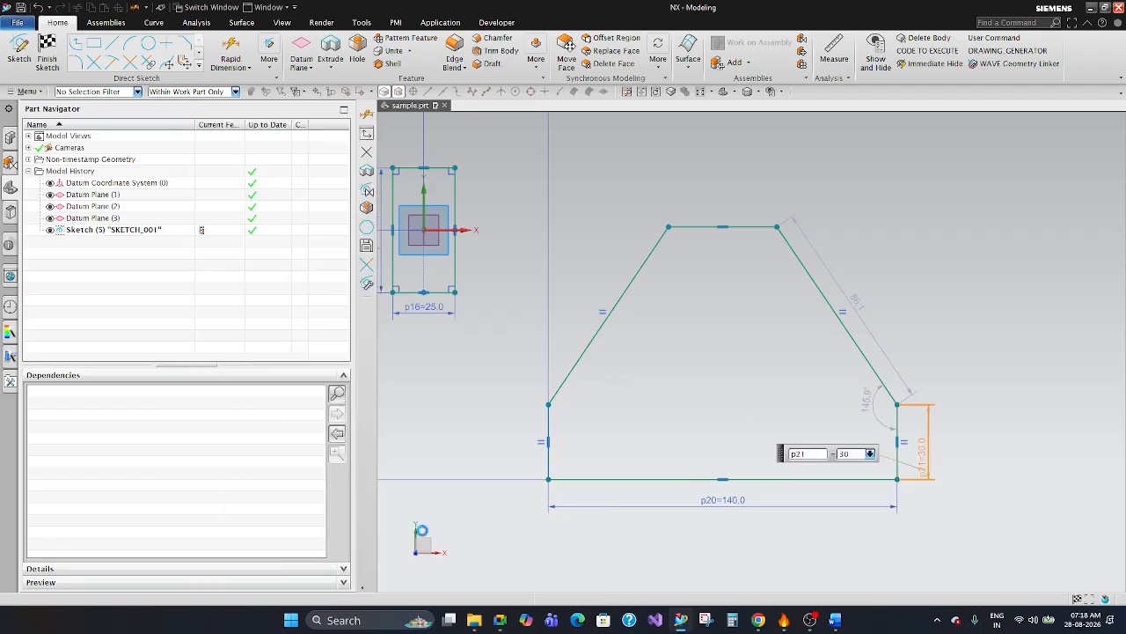
pyautogui.click(541, 442)
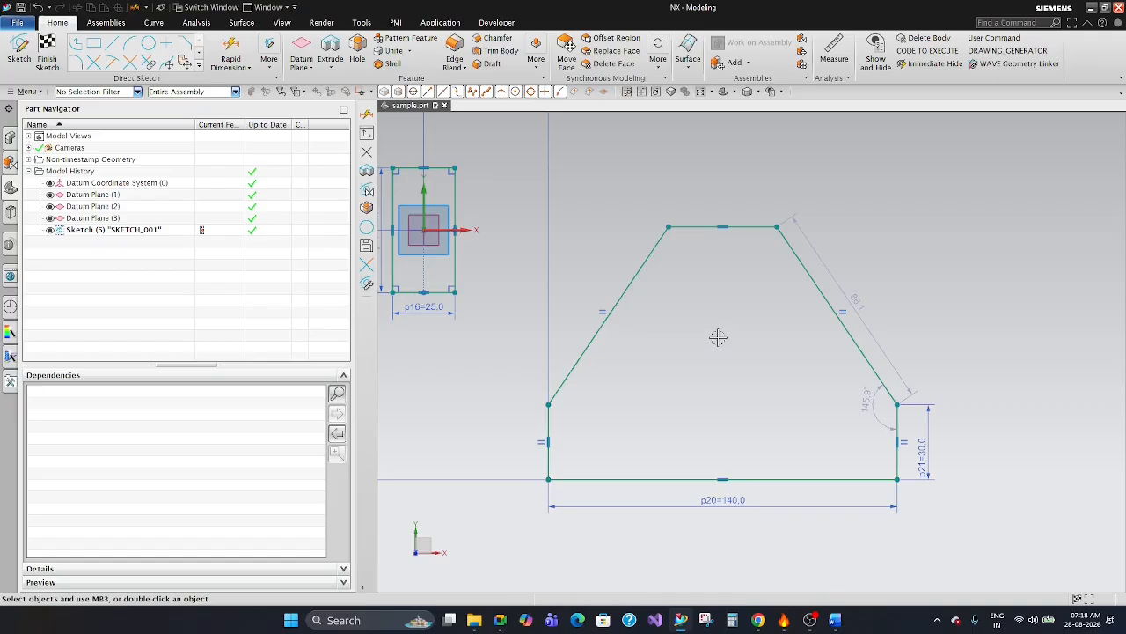
# Set the right slanted edge's length to 60 mm and reposition its dimension and the adjacent corner's angle dimension.
pyautogui.doubleClick(864, 292)
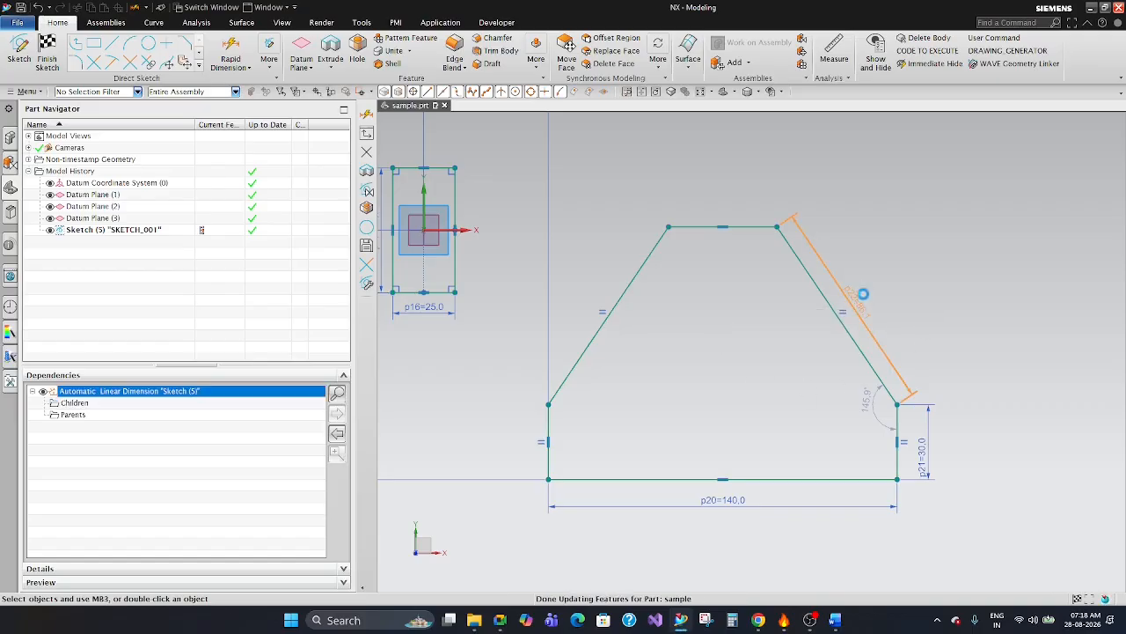
pyautogui.write('60')
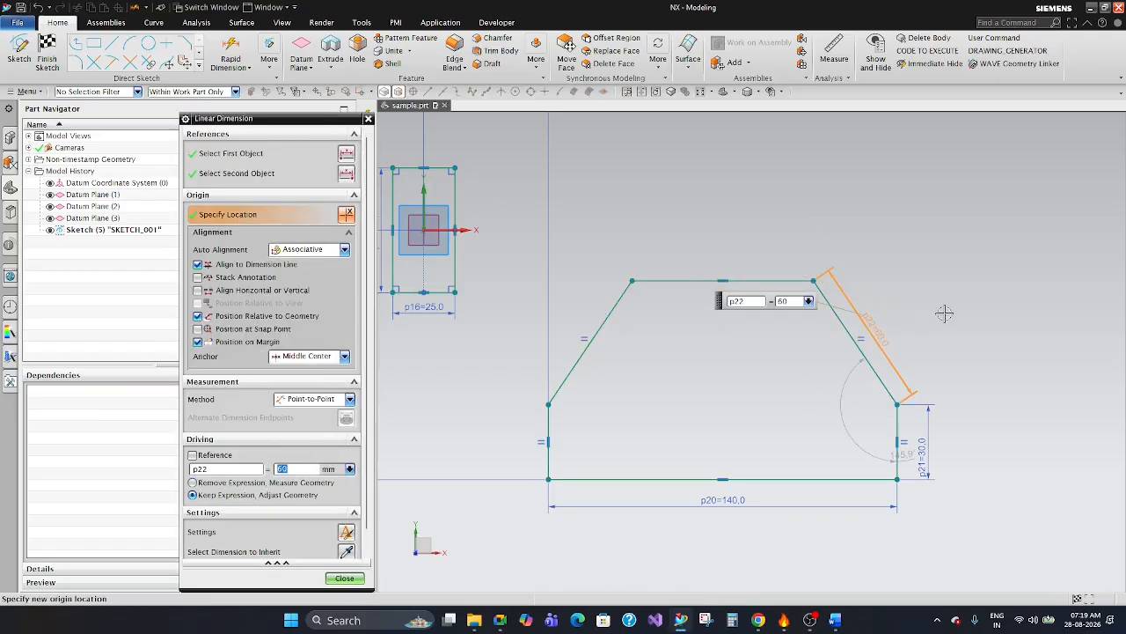
pyautogui.click(349, 581)
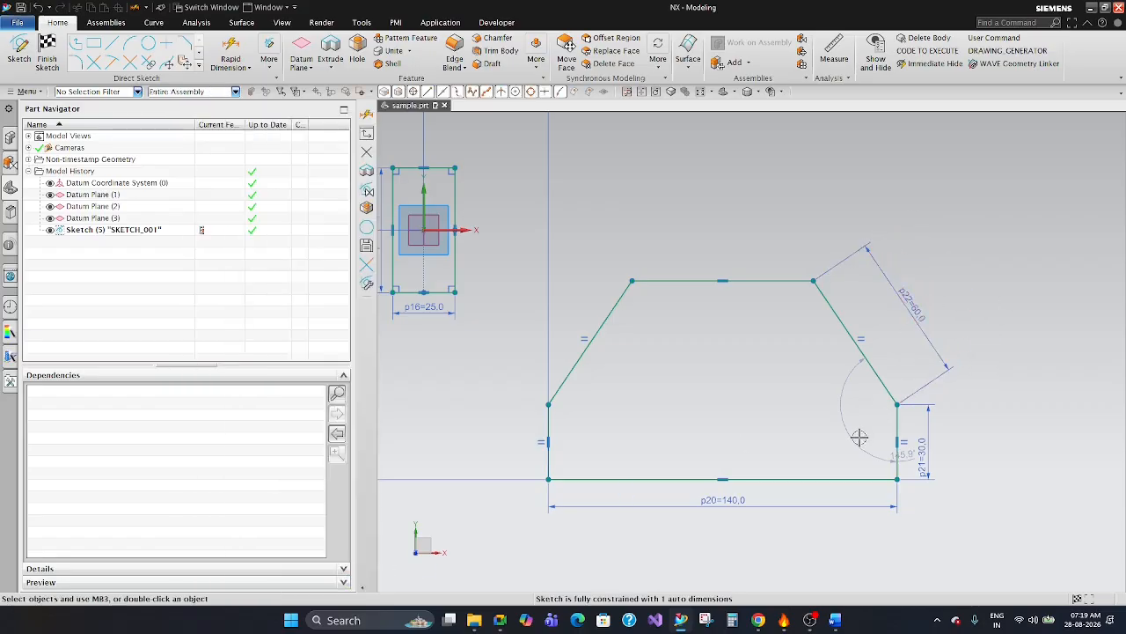
pyautogui.scroll(3, 859, 404)
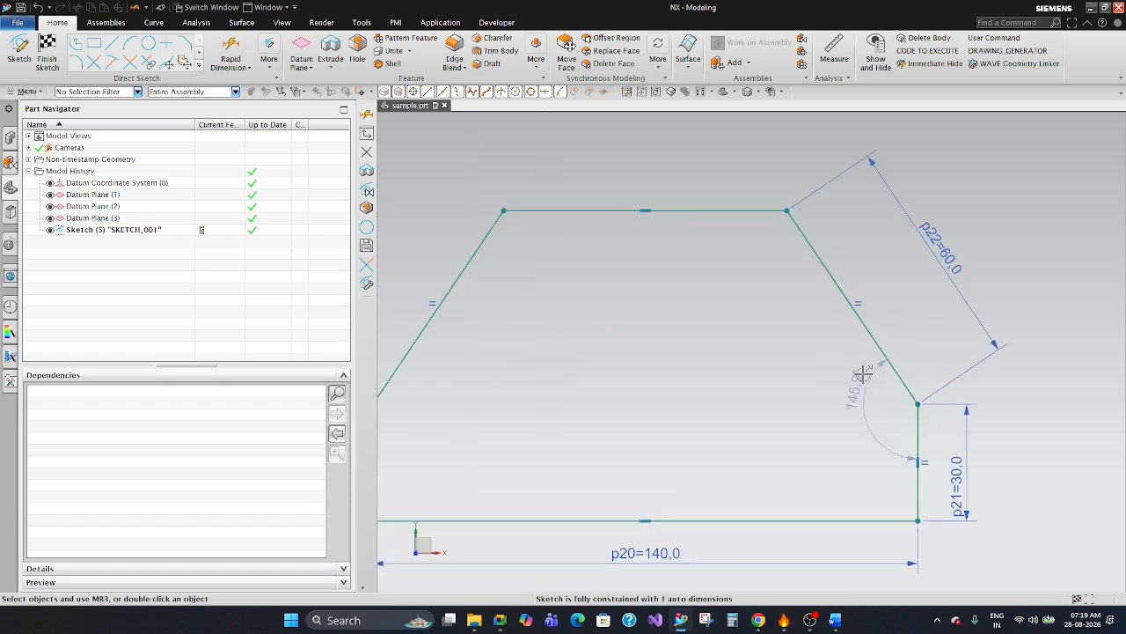
pyautogui.scroll(-3, 818, 352)
# Apply a midpoint constraint between the profile's top edge and its base edge to align them on a common centre.
pyautogui.click(718, 320)
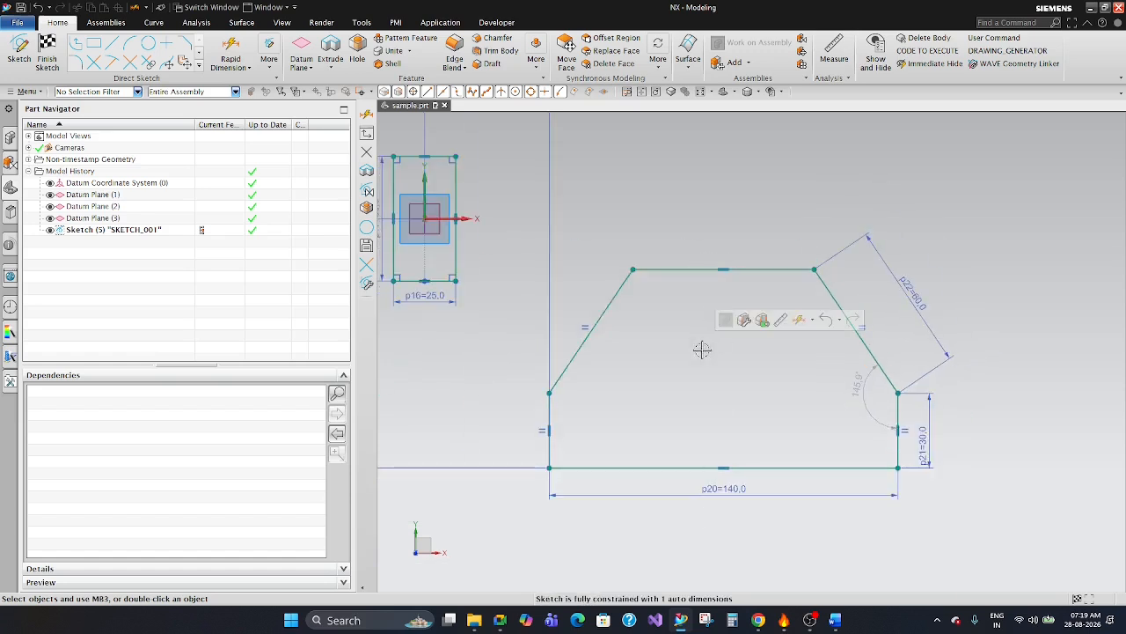
pyautogui.press('c')
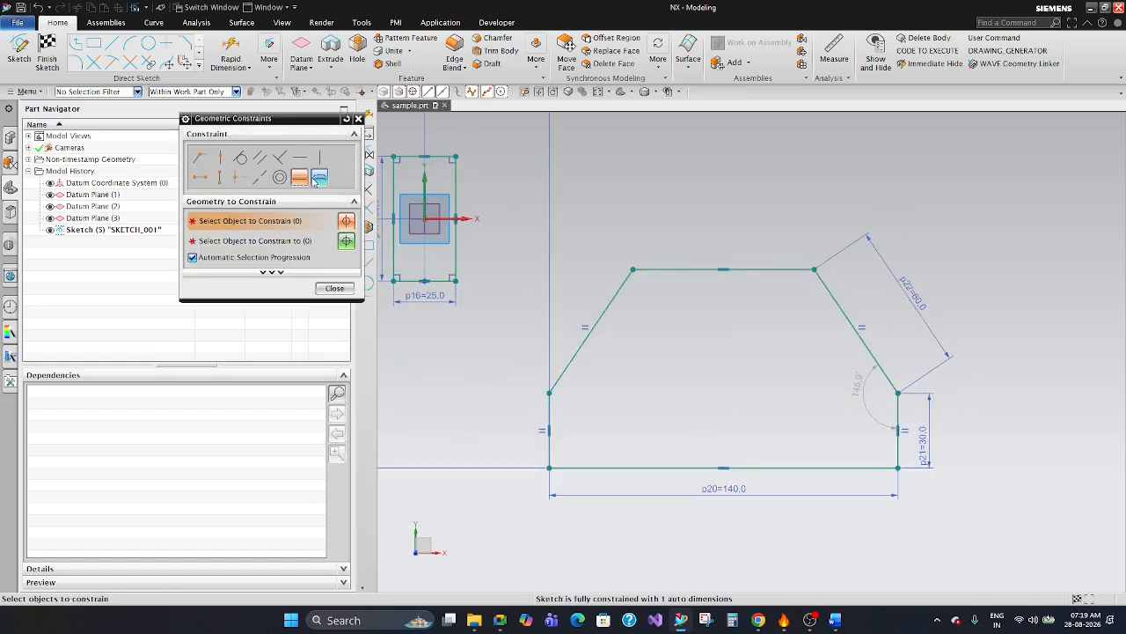
pyautogui.click(240, 177)
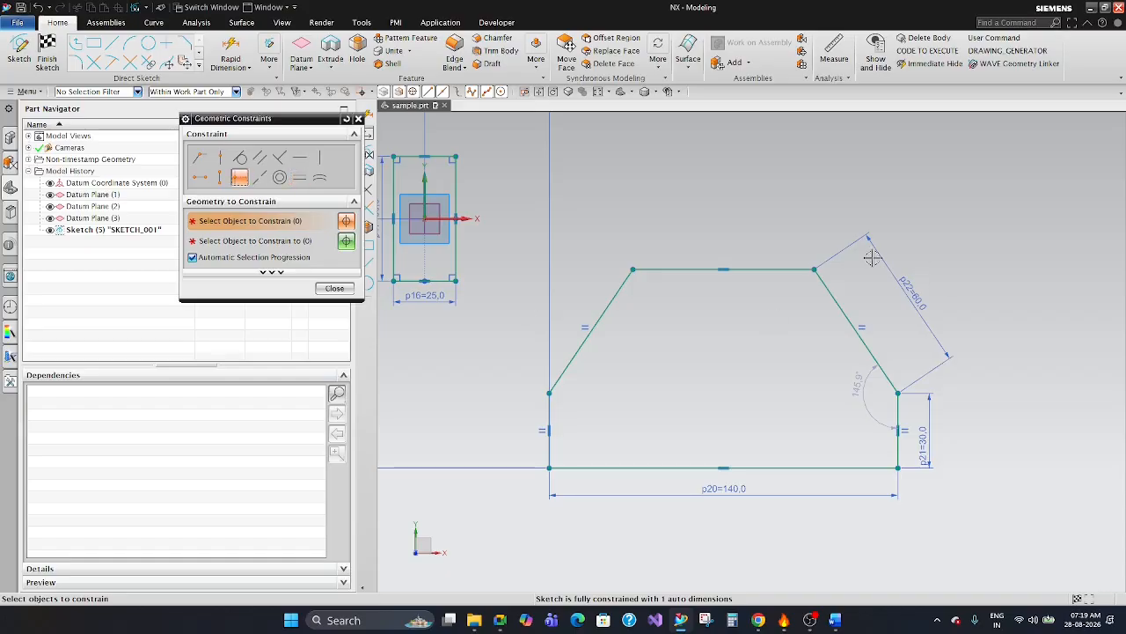
pyautogui.click(771, 269)
pyautogui.click(771, 467)
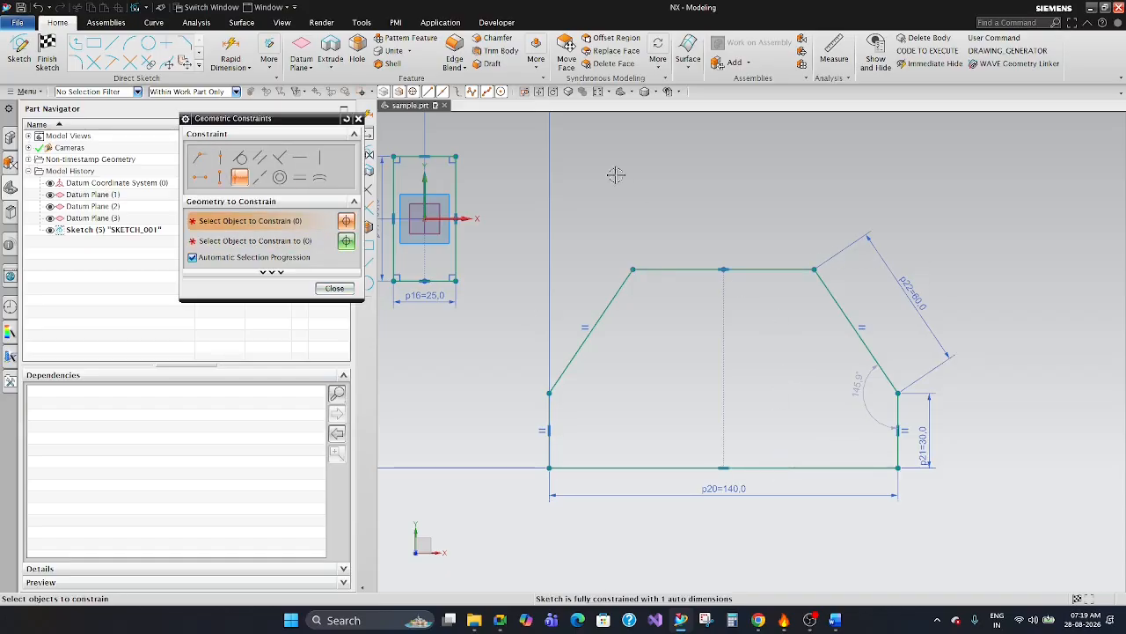
pyautogui.click(334, 287)
# Add a rapid dimension for the profile's overall height from base to top edge, placed outside the right side, and set it to 80 mm.
pyautogui.click(855, 387)
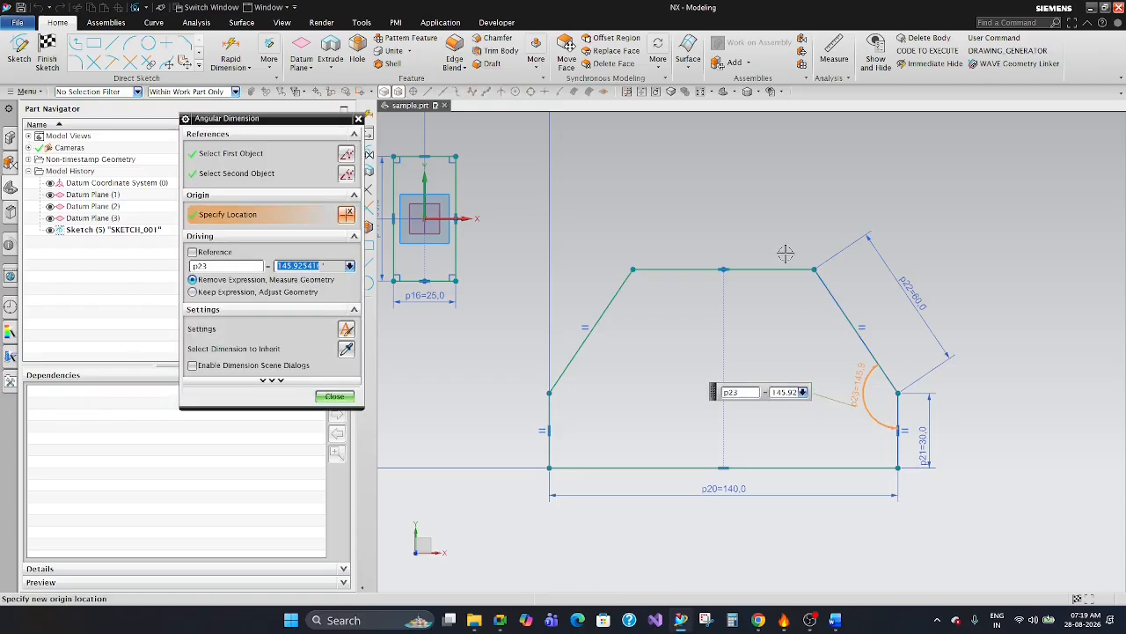
pyautogui.press('Escape')
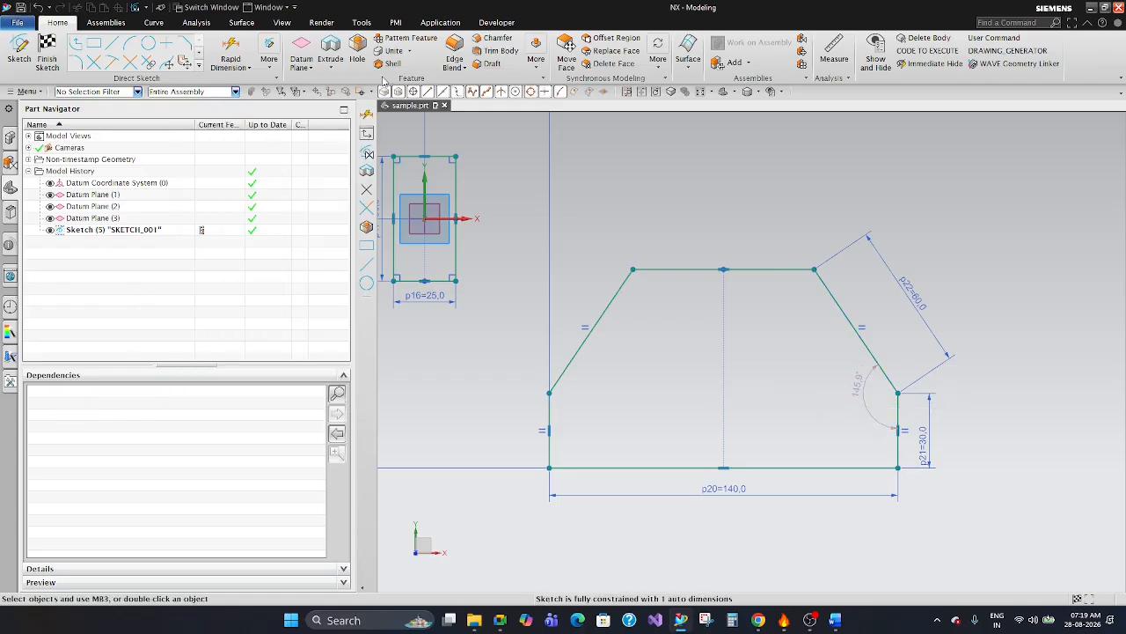
pyautogui.click(231, 48)
pyautogui.click(792, 270)
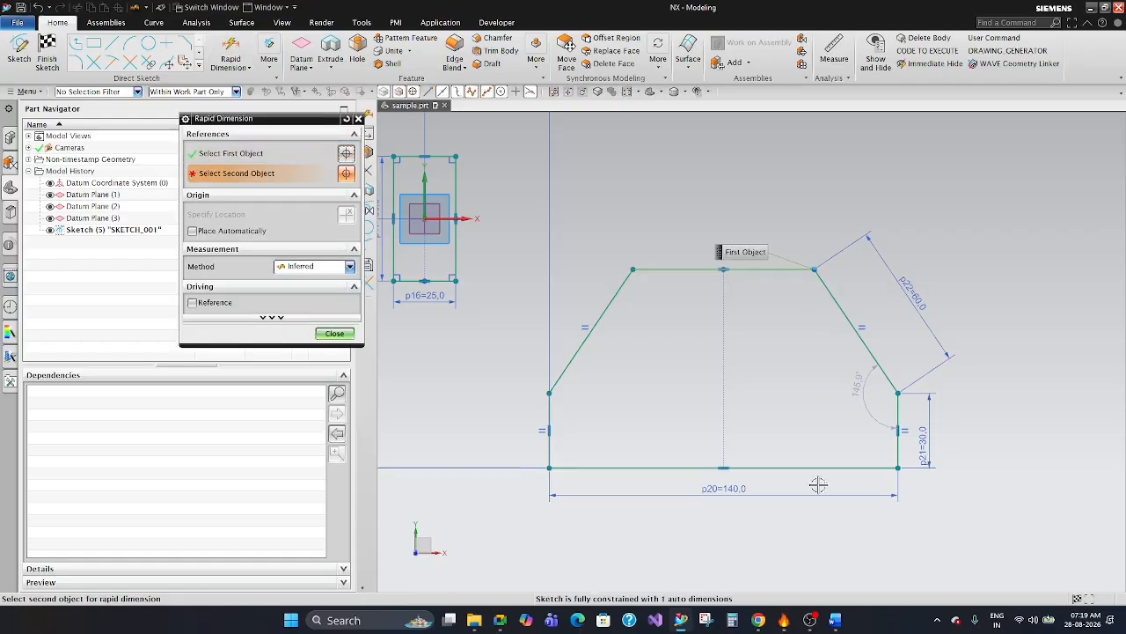
pyautogui.click(824, 467)
pyautogui.click(1047, 369)
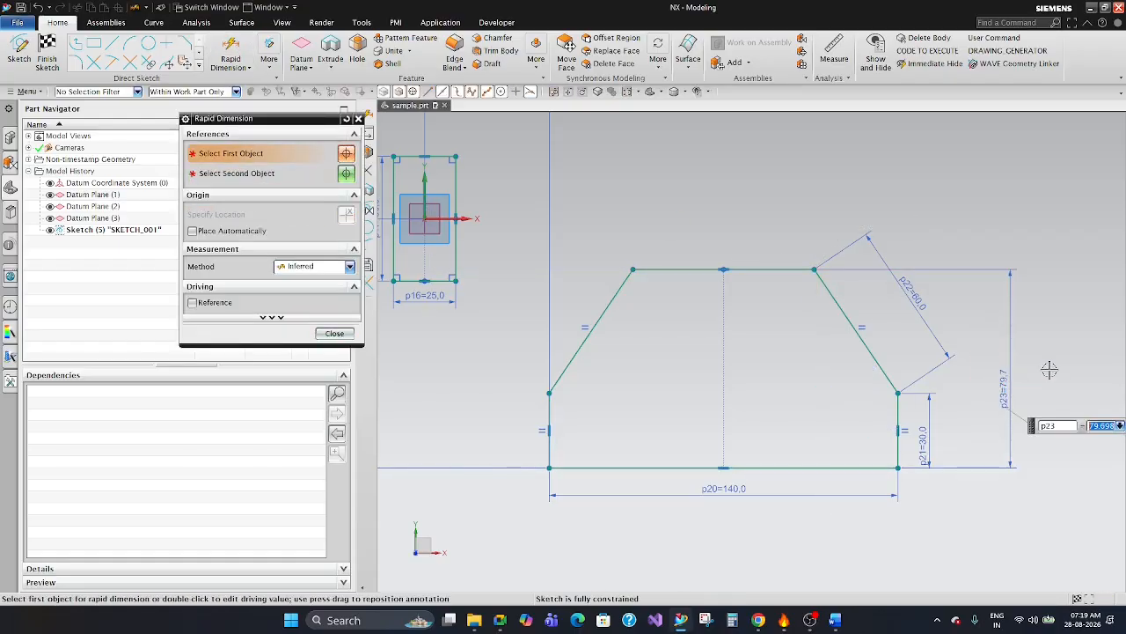
pyautogui.write('80')
pyautogui.press('Return')
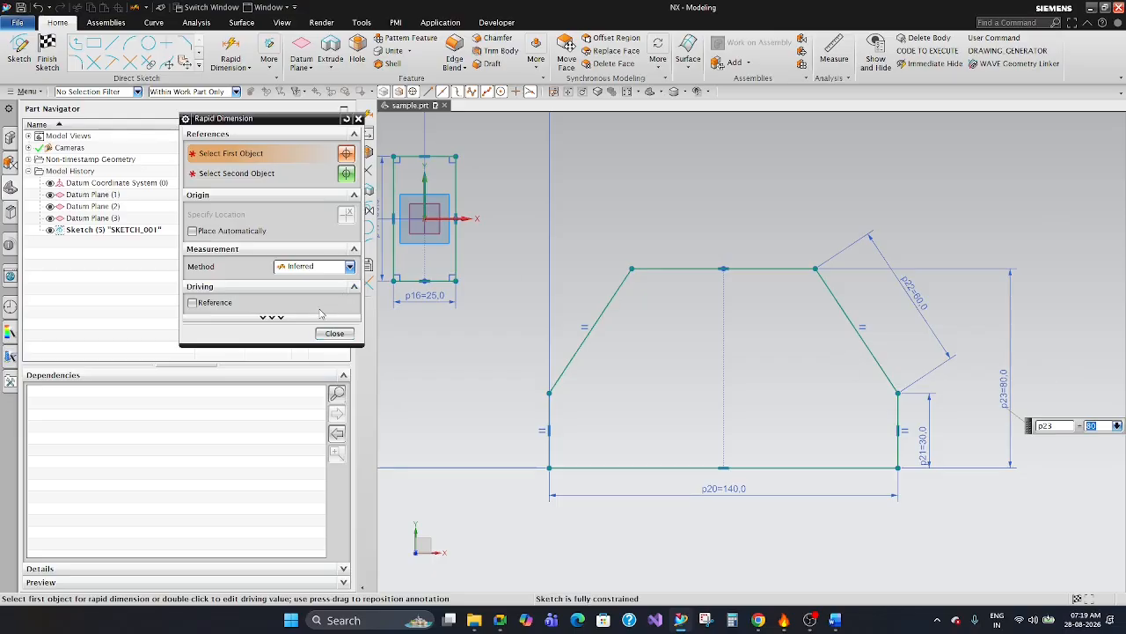
pyautogui.click(333, 337)
# Add a driving rapid dimension for the top edge's length and place it above the profile.
pyautogui.scroll(-4, 674, 211)
pyautogui.scroll(2, 679, 188)
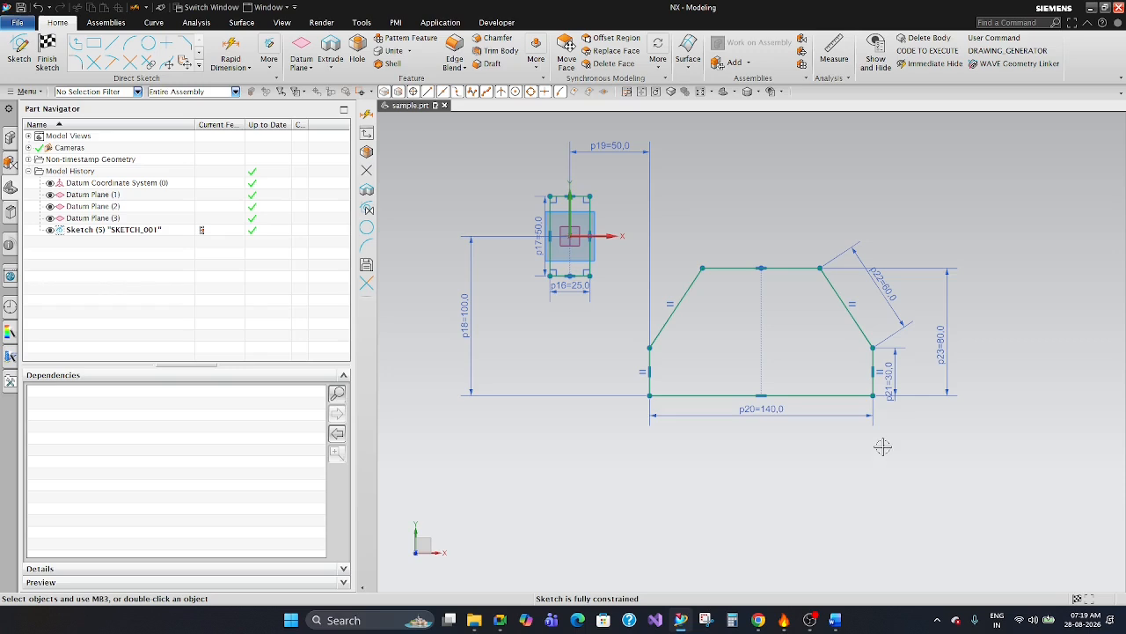
pyautogui.scroll(1, 863, 334)
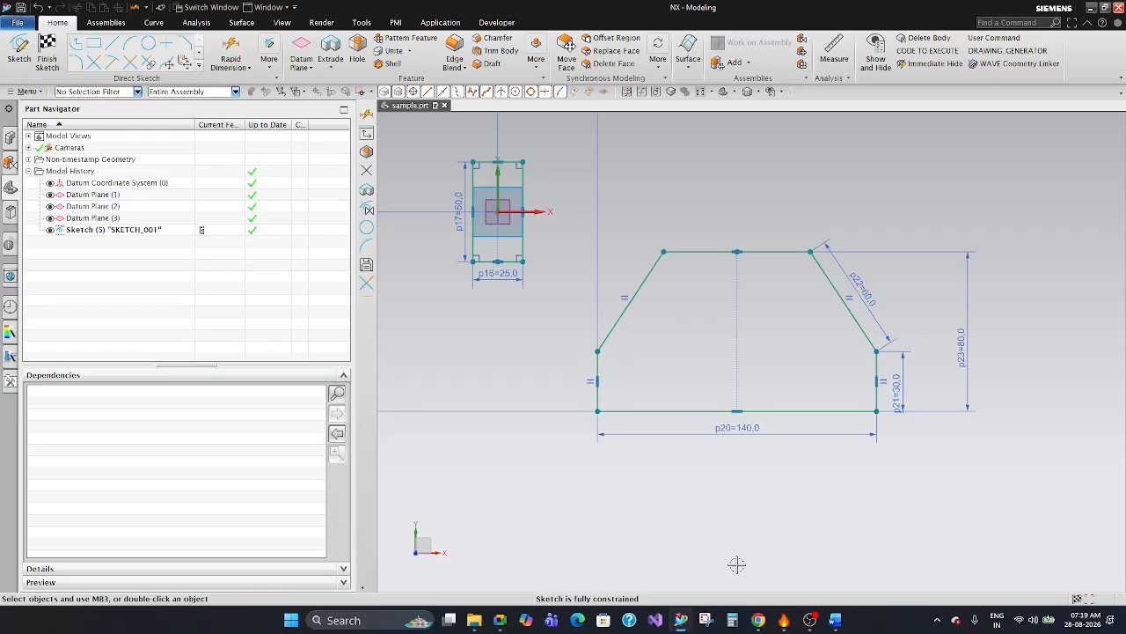
pyautogui.click(231, 51)
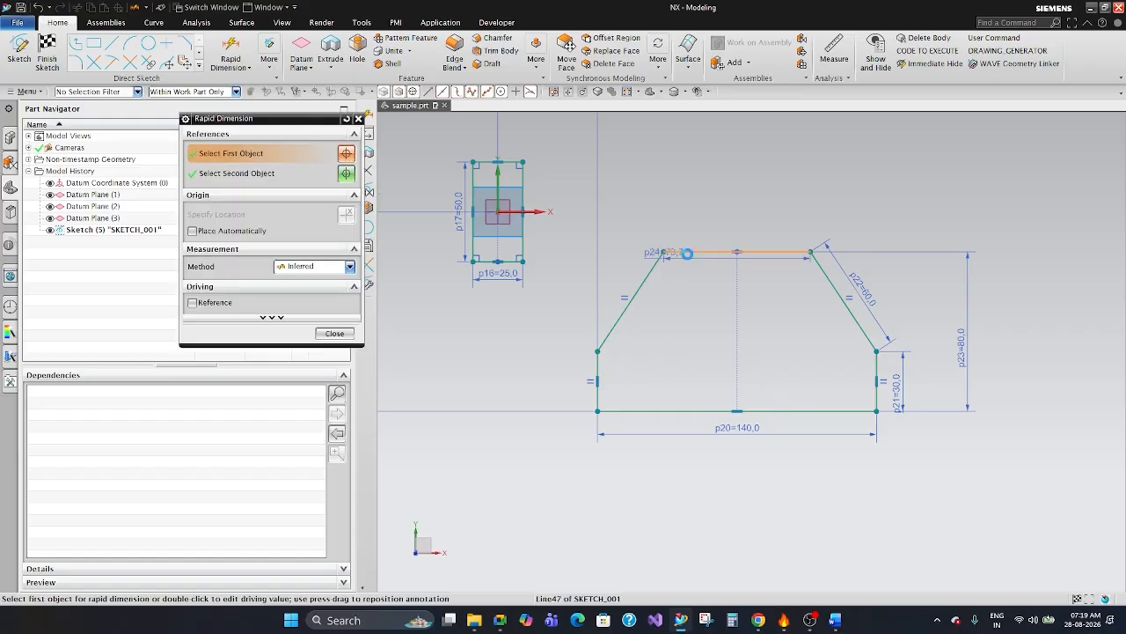
pyautogui.click(696, 253)
pyautogui.click(735, 213)
pyautogui.click(334, 334)
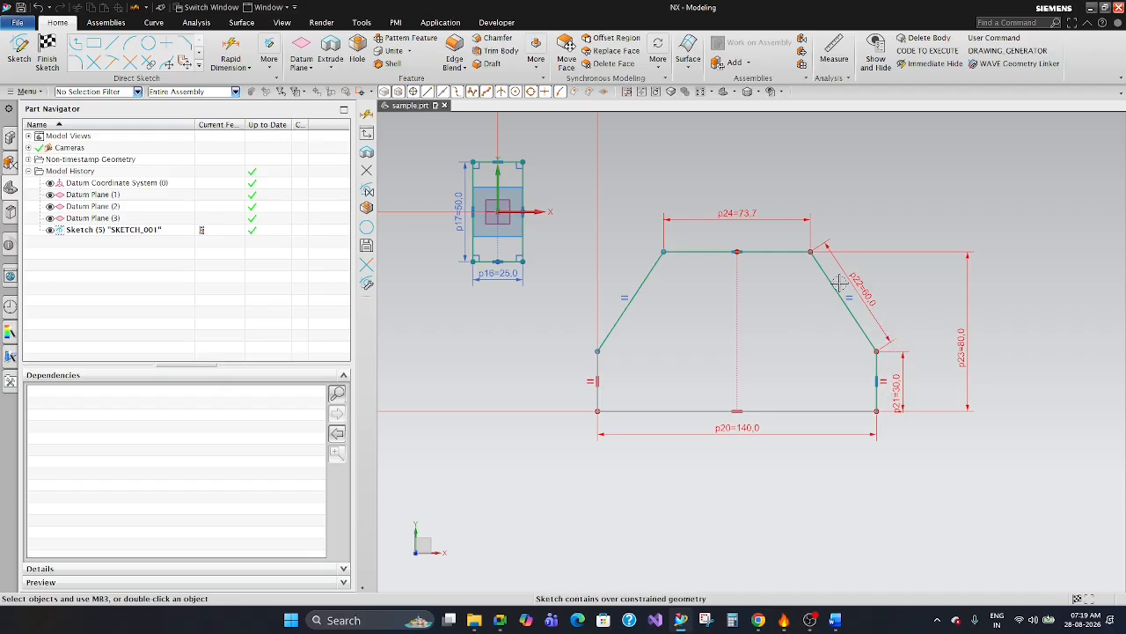
# Reposition the top edge's driving length dimension above the profile, finally deleting it from the sketch.
pyautogui.scroll(1, 841, 281)
pyautogui.scroll(1, 809, 250)
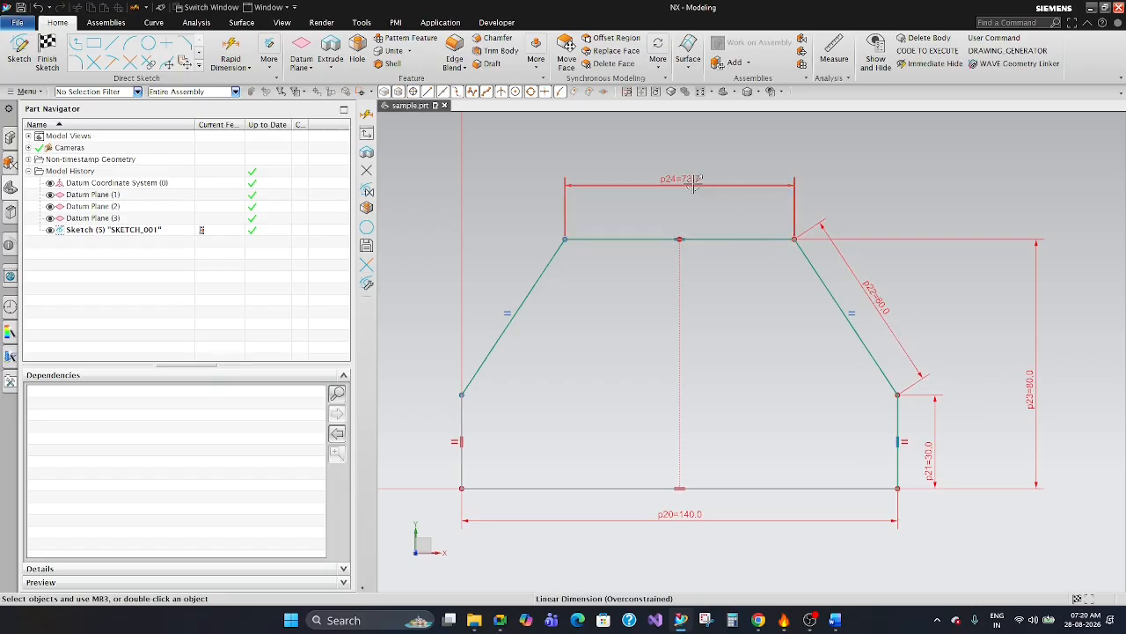
pyautogui.moveTo(687, 179); pyautogui.dragTo(683, 174)
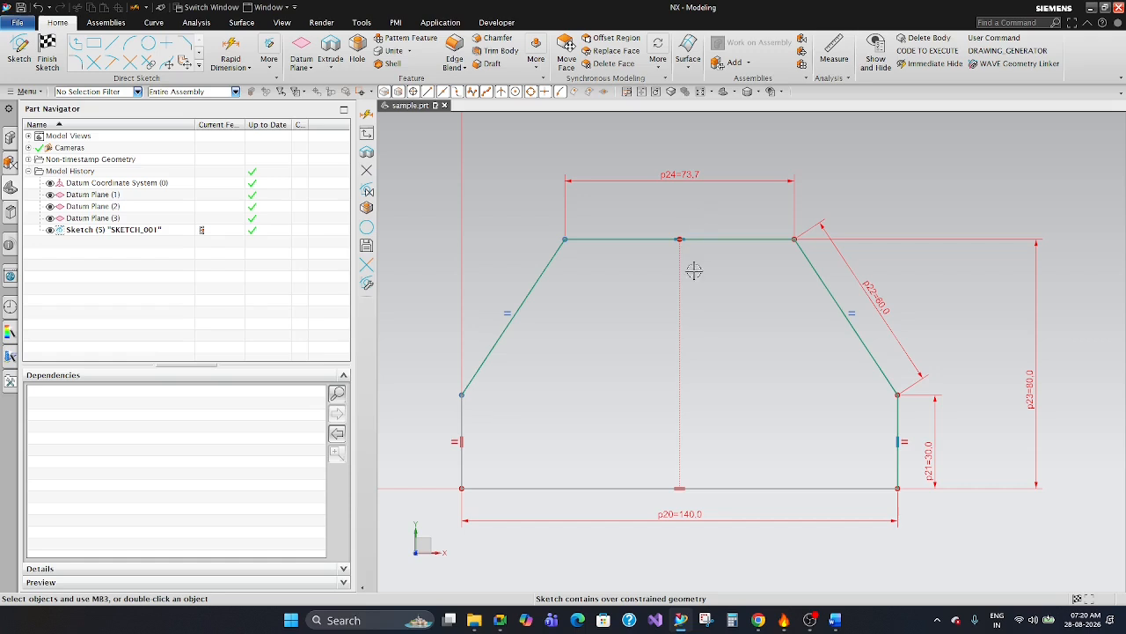
pyautogui.click(692, 174)
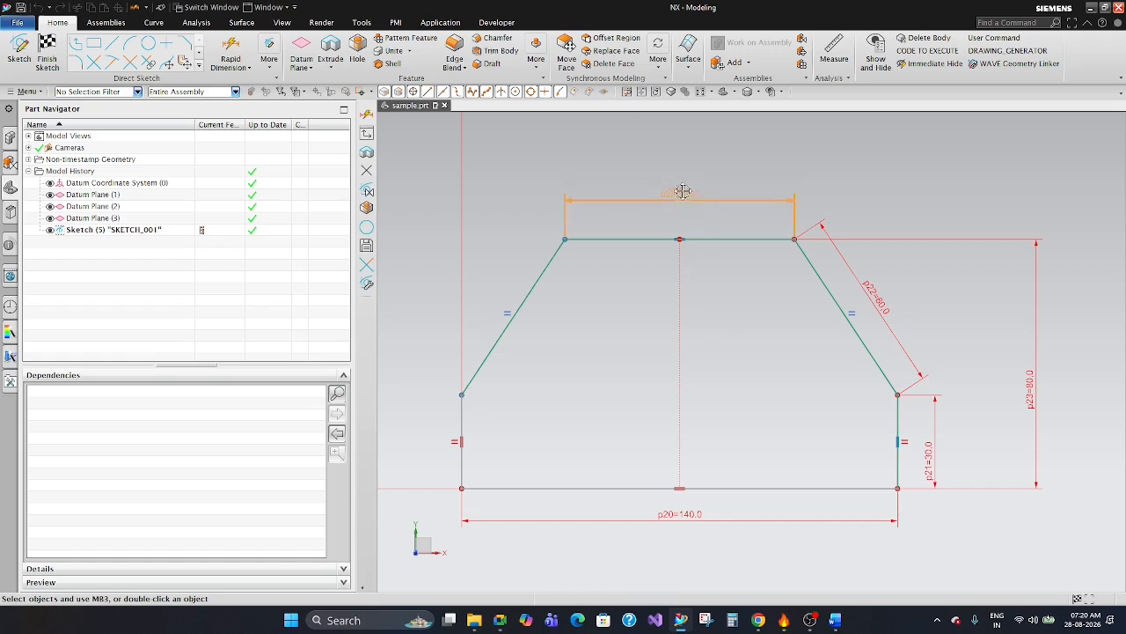
pyautogui.click(690, 178)
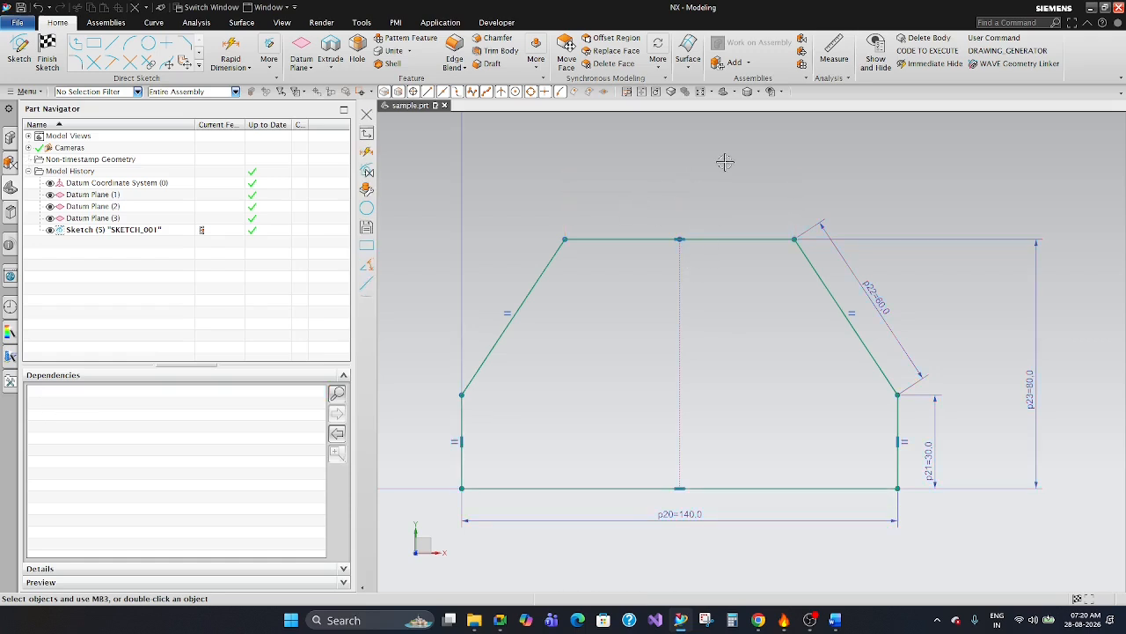
pyautogui.click(724, 161)
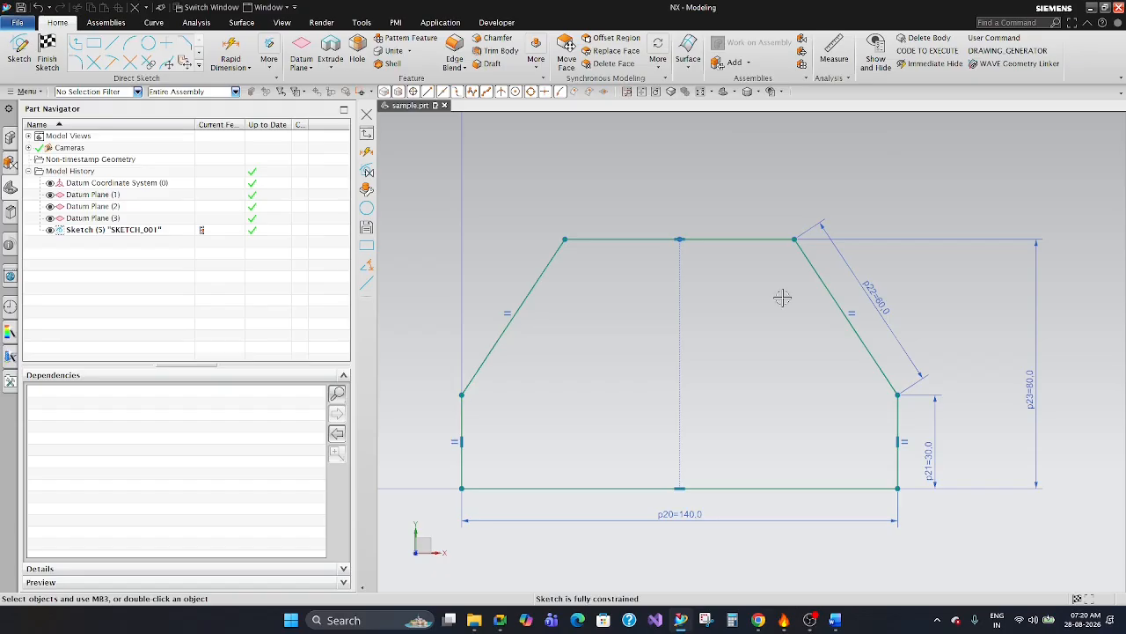
# Add a reference rapid dimension for the top edge's length and place it above the profile.
pyautogui.click(231, 51)
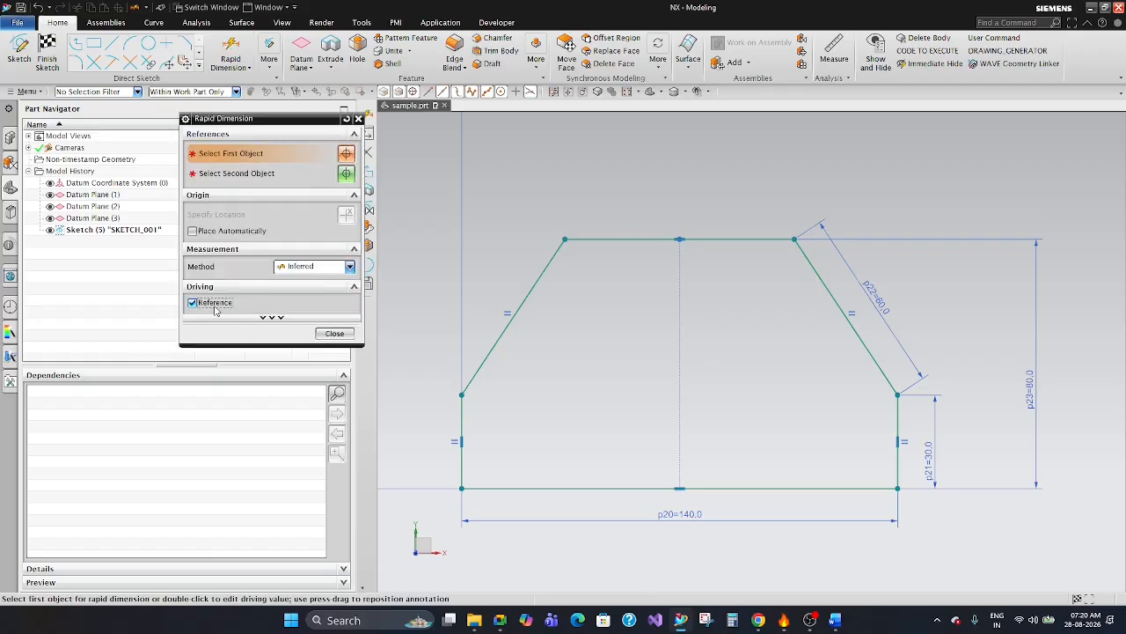
pyautogui.click(652, 231)
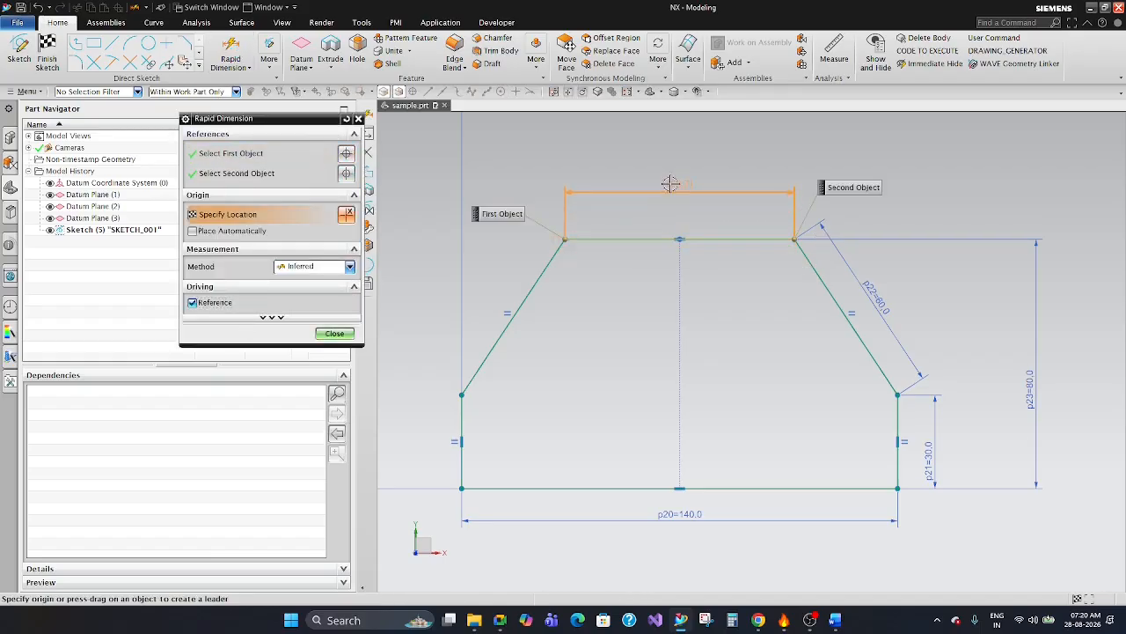
pyautogui.click(454, 176)
pyautogui.click(358, 119)
# Examine the top edge's reference dimension up close and compare it with the driving dimensions around the profile.
pyautogui.scroll(-3, 856, 327)
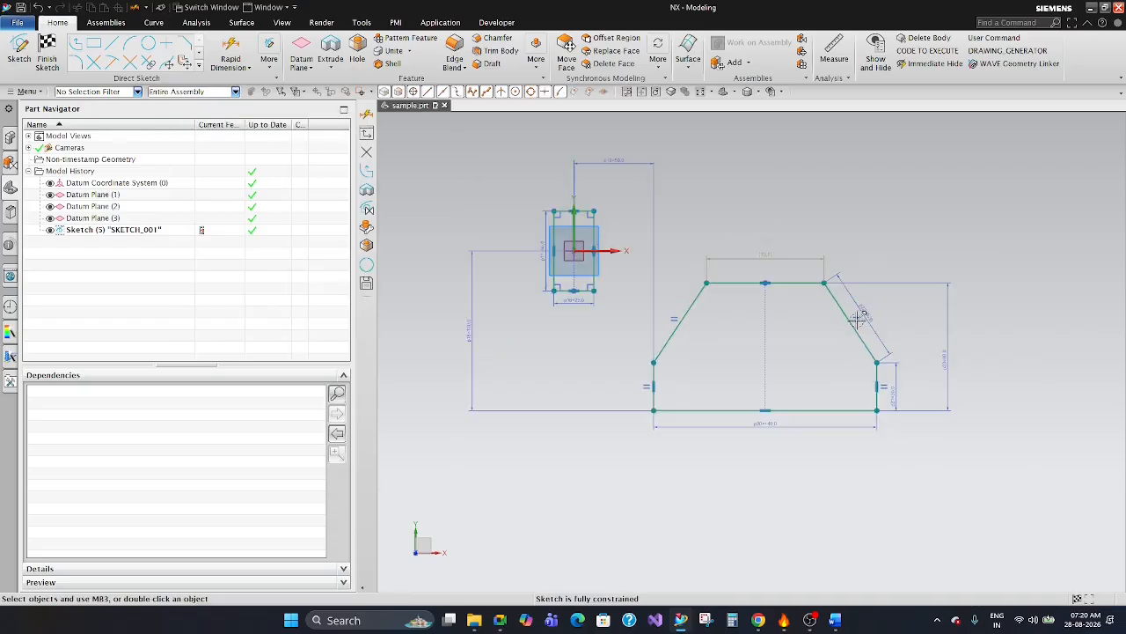
pyautogui.scroll(5, 768, 268)
pyautogui.scroll(-4, 822, 201)
pyautogui.scroll(3, 823, 212)
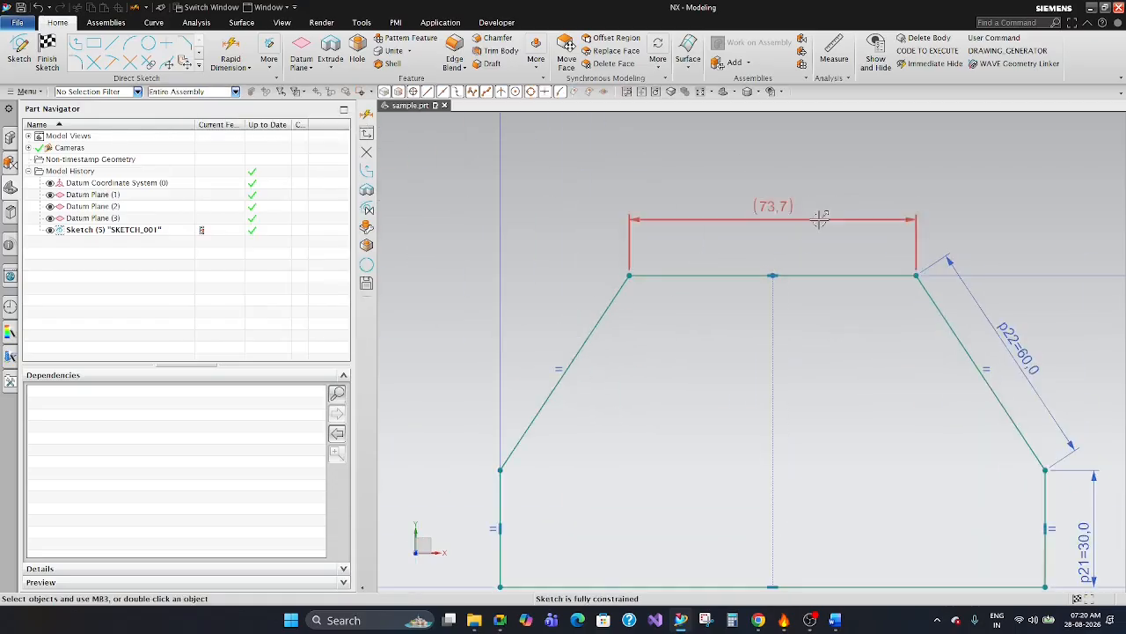
pyautogui.scroll(-2, 772, 236)
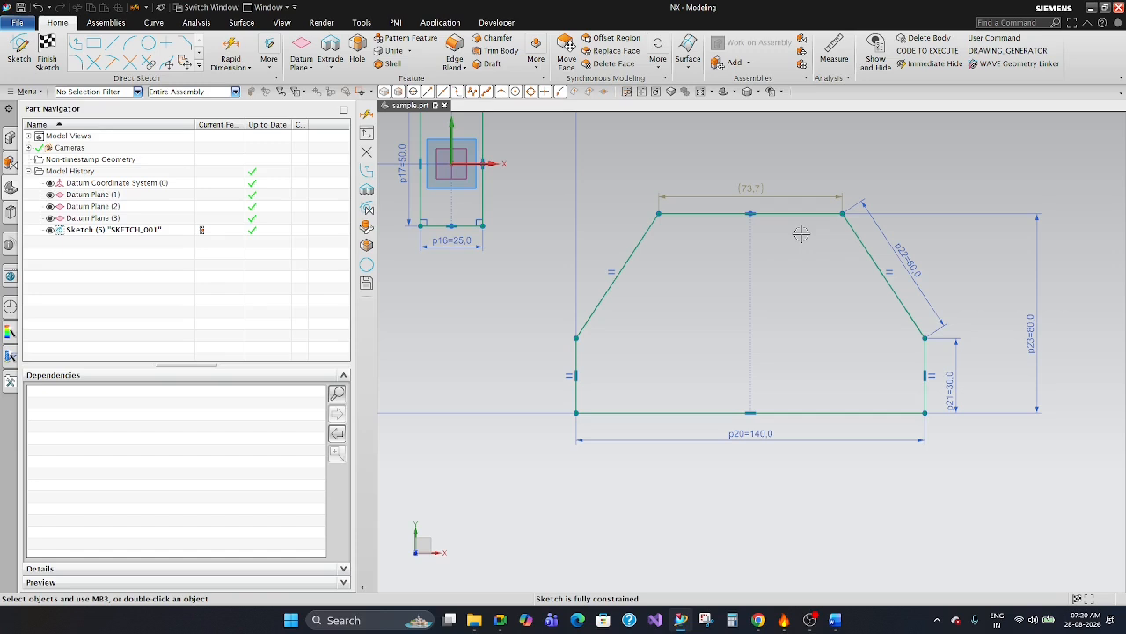
pyautogui.scroll(5, 766, 197)
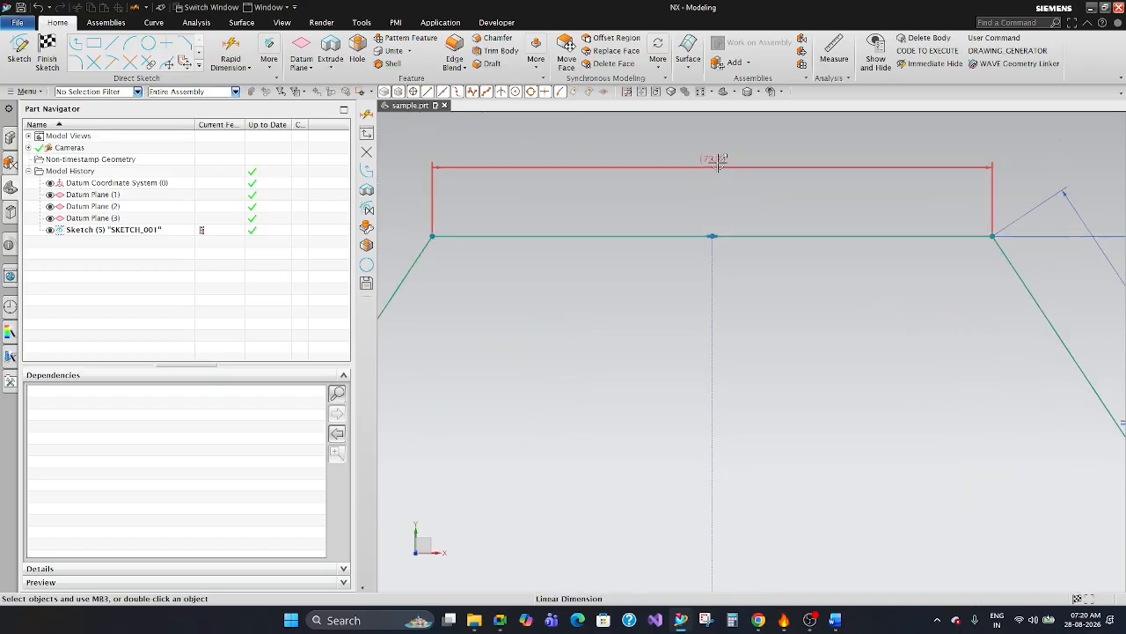
pyautogui.scroll(-2, 718, 179)
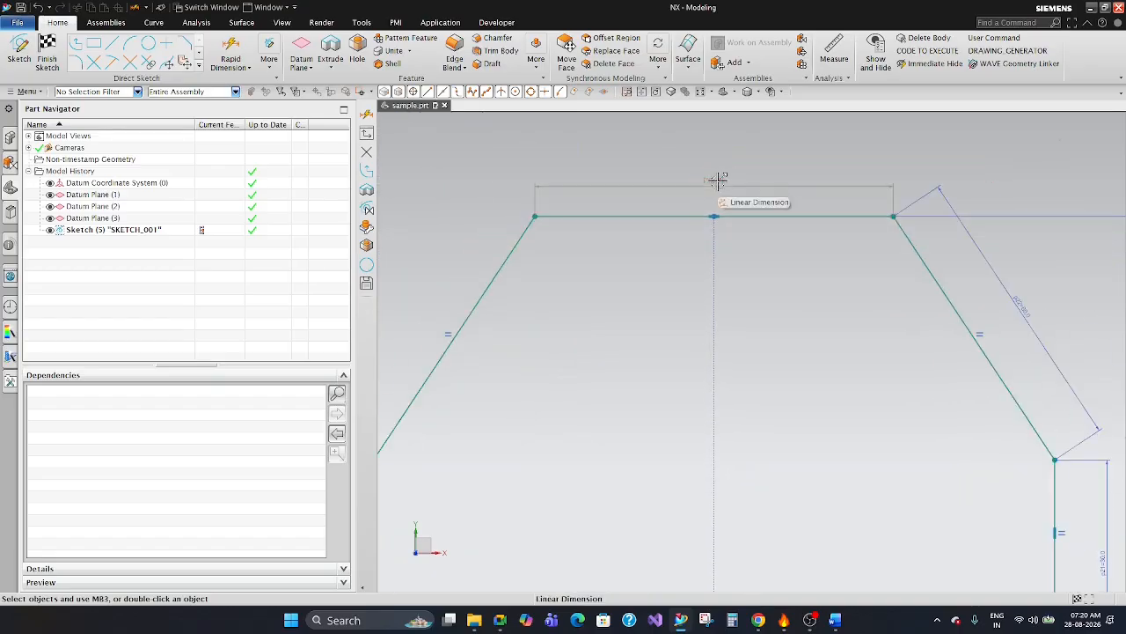
pyautogui.scroll(4, 738, 176)
pyautogui.scroll(-3, 727, 191)
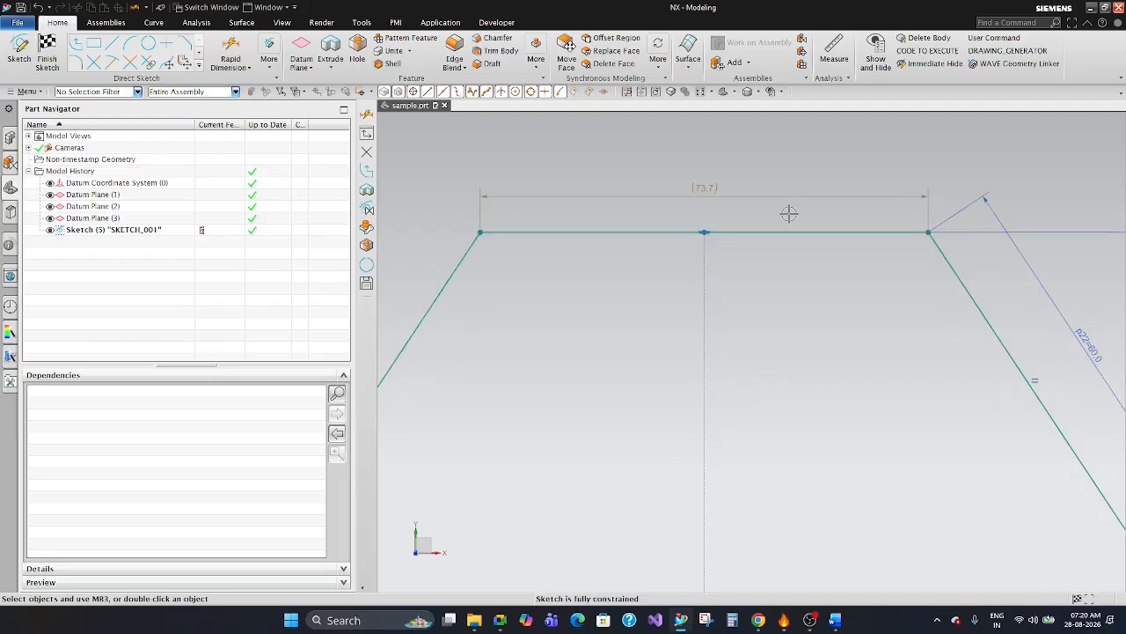
pyautogui.scroll(-3, 779, 176)
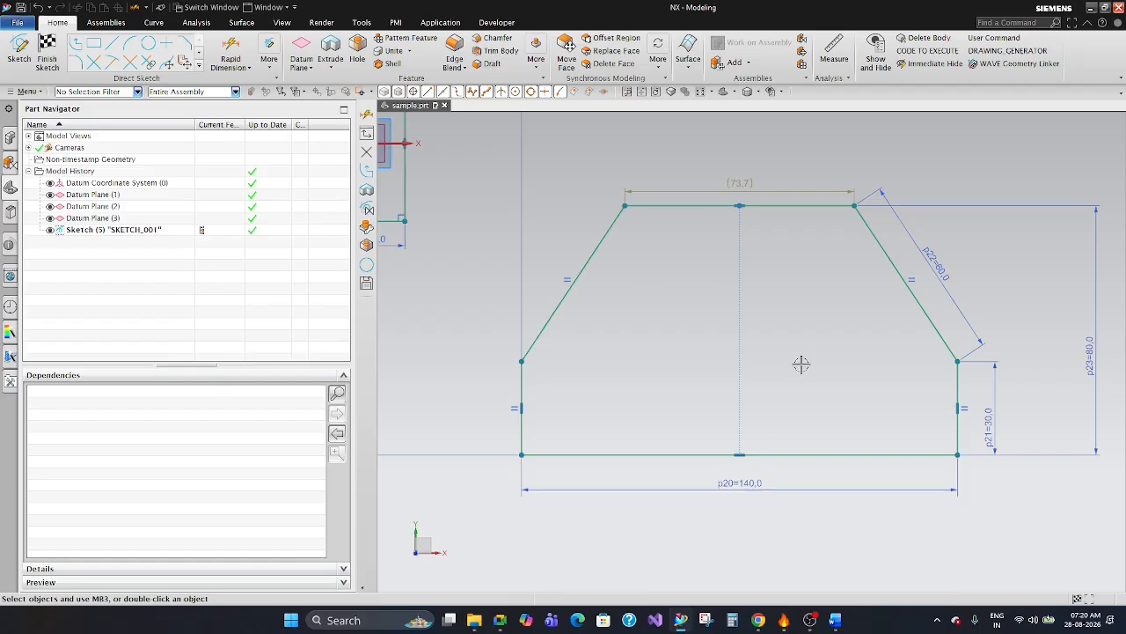
# Move the overall height, slanted edge and short vertical edge dimensions closer to the profile.
pyautogui.scroll(-1, 801, 364)
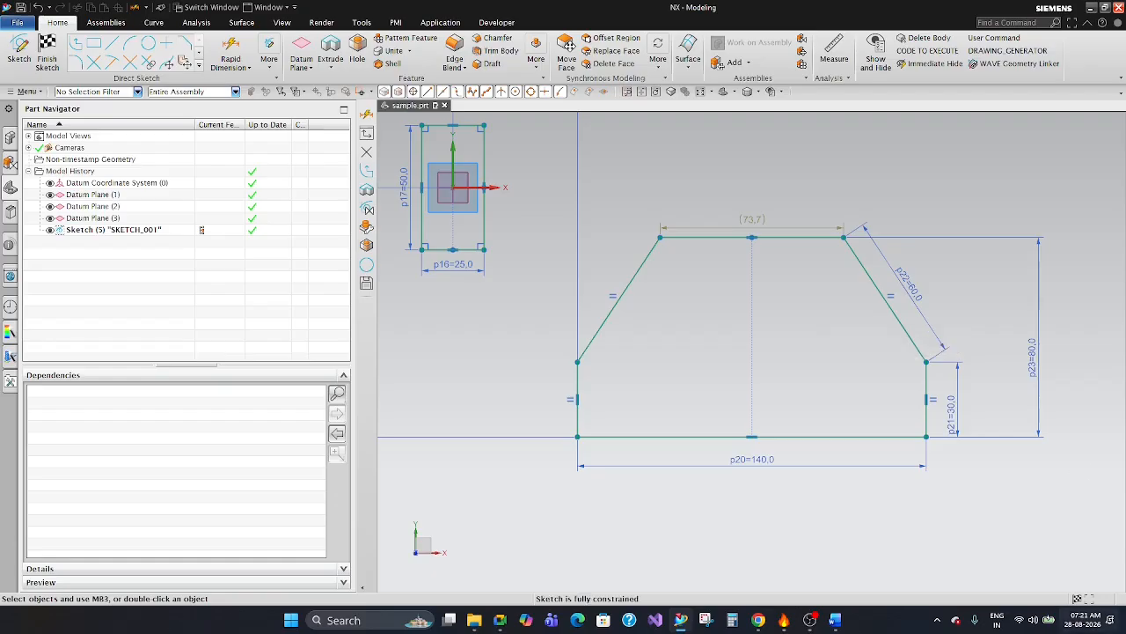
pyautogui.moveTo(1028, 353); pyautogui.dragTo(1000, 363)
pyautogui.scroll(3, 953, 323)
pyautogui.moveTo(882, 255); pyautogui.dragTo(867, 265)
pyautogui.scroll(-2, 916, 274)
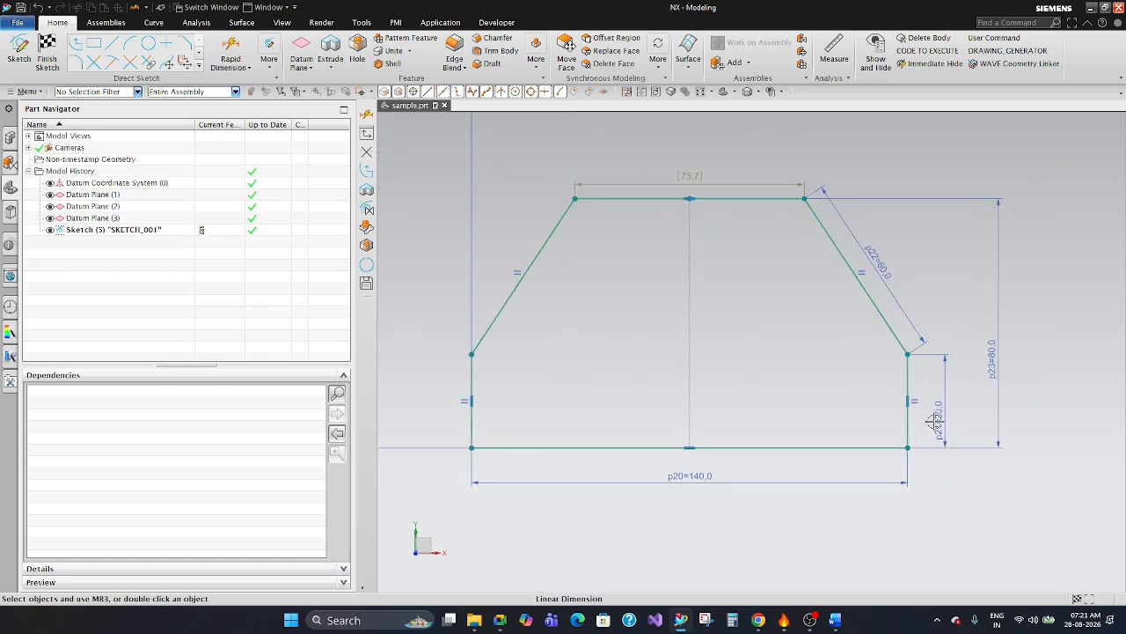
pyautogui.moveTo(938, 413); pyautogui.dragTo(930, 413)
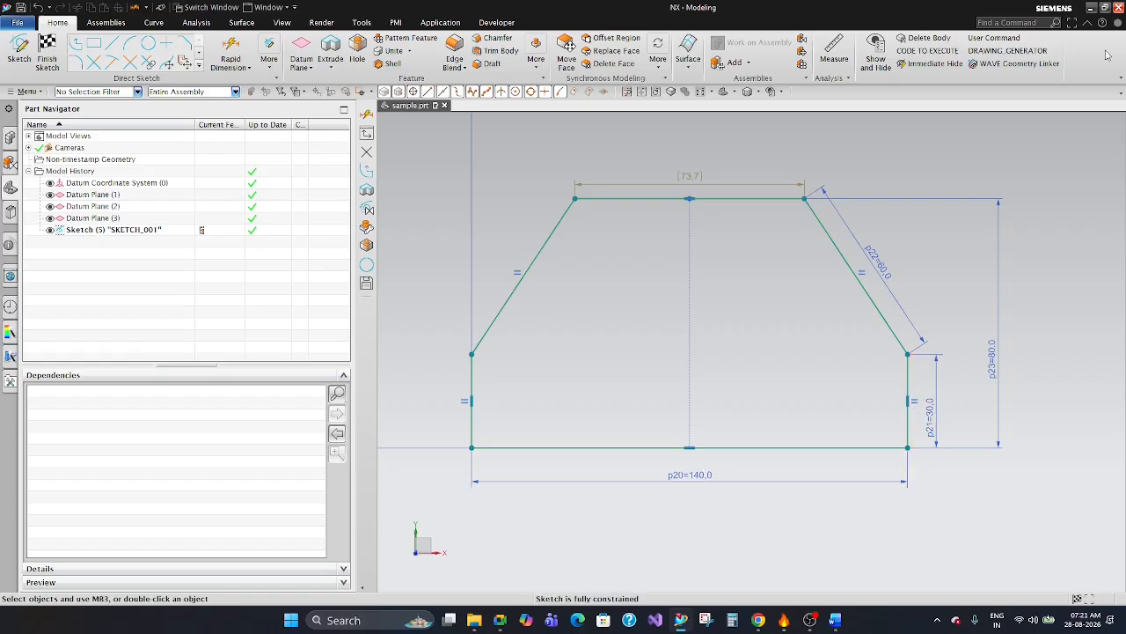
# Set the slanted edge's driving length dimension to 55 mm so the top edge's reference dimension updates.
pyautogui.scroll(3, 691, 156)
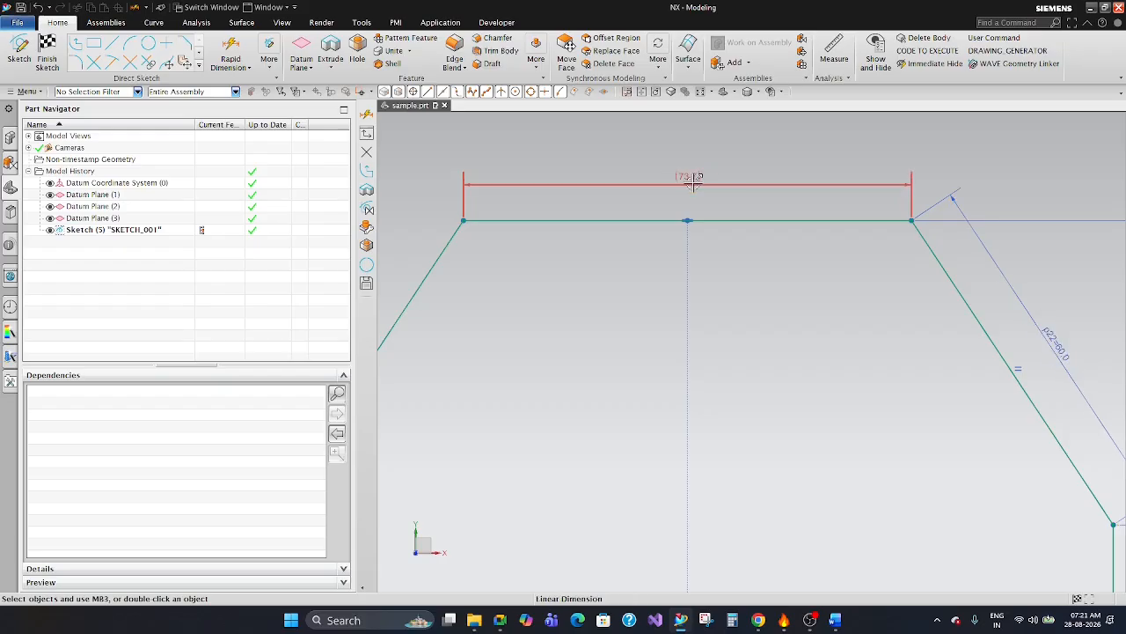
pyautogui.scroll(-3, 712, 167)
pyautogui.scroll(1, 901, 277)
pyautogui.scroll(-2, 917, 280)
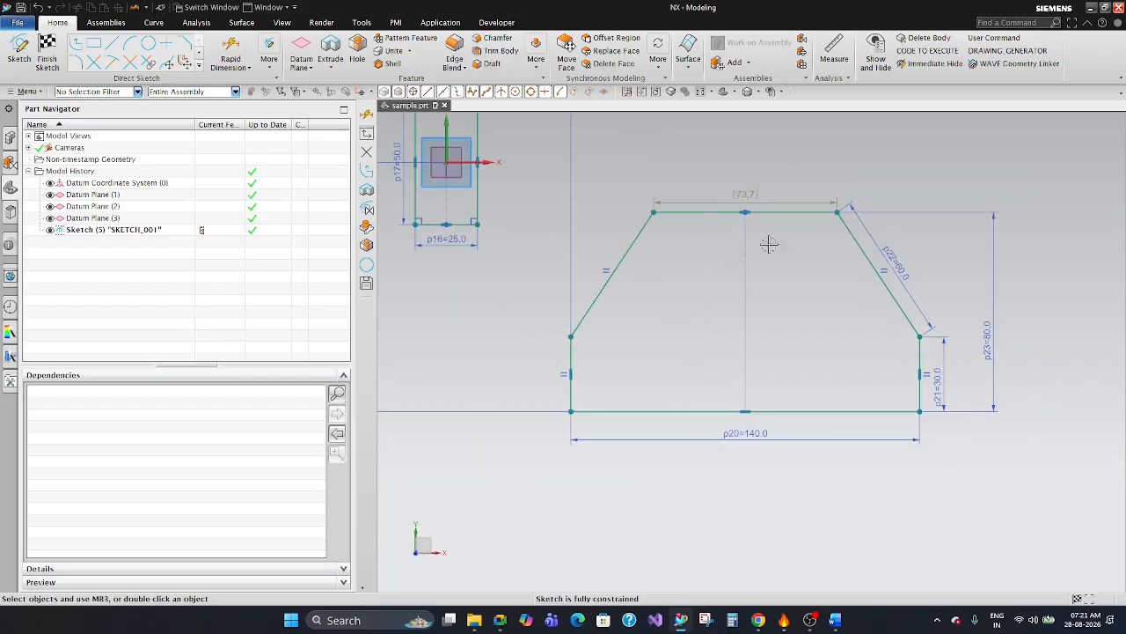
pyautogui.scroll(1, 918, 280)
pyautogui.doubleClick(896, 249)
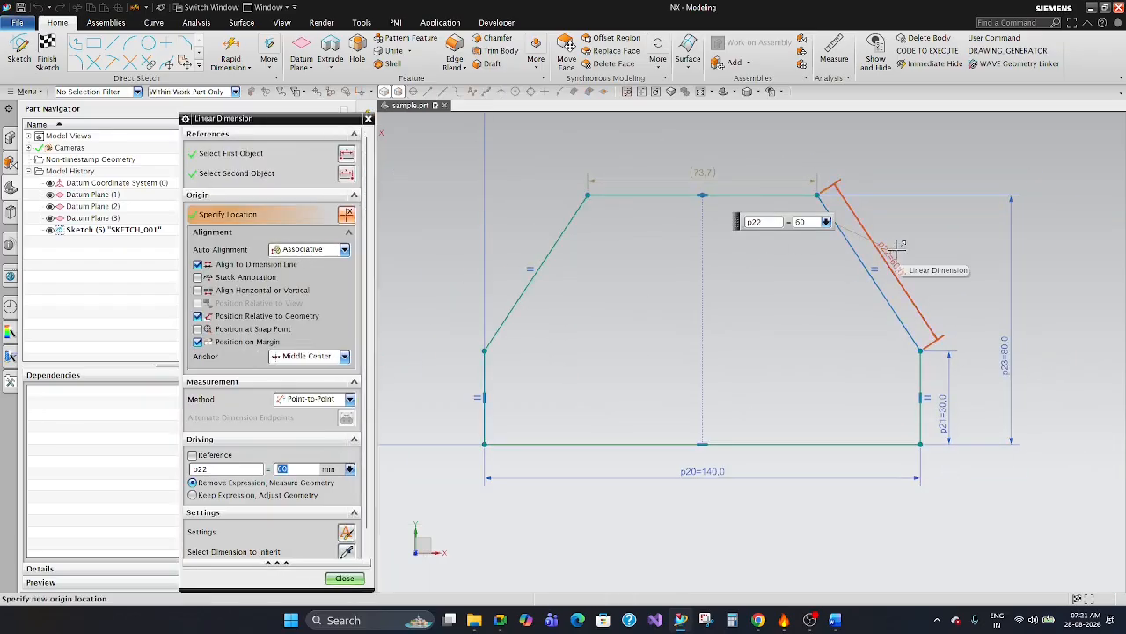
pyautogui.write('55')
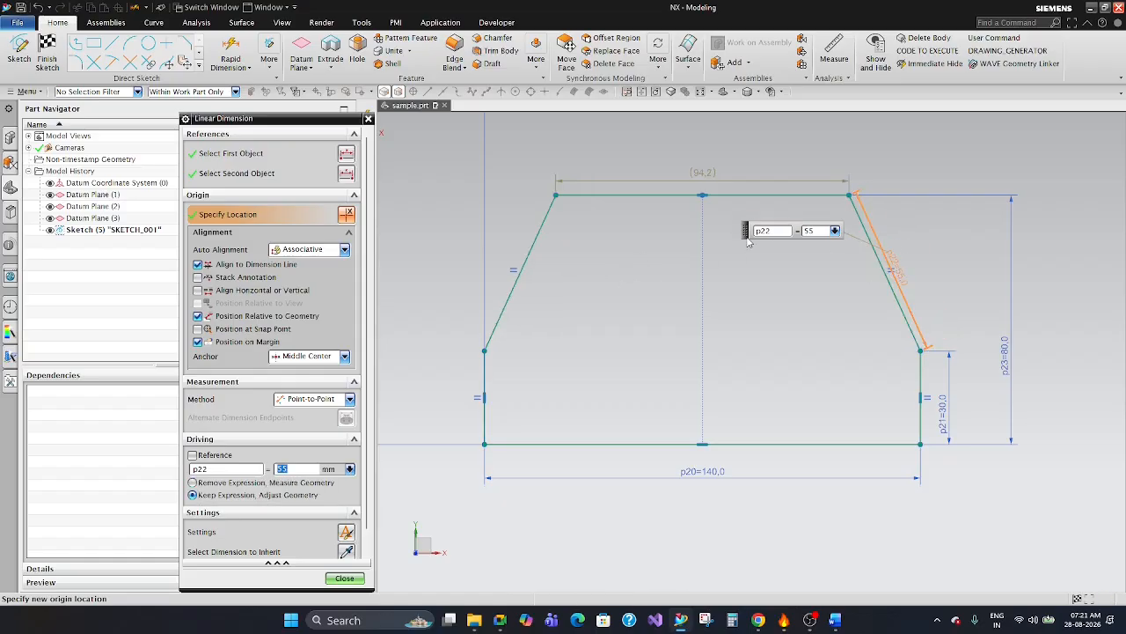
pyautogui.scroll(1, 836, 236)
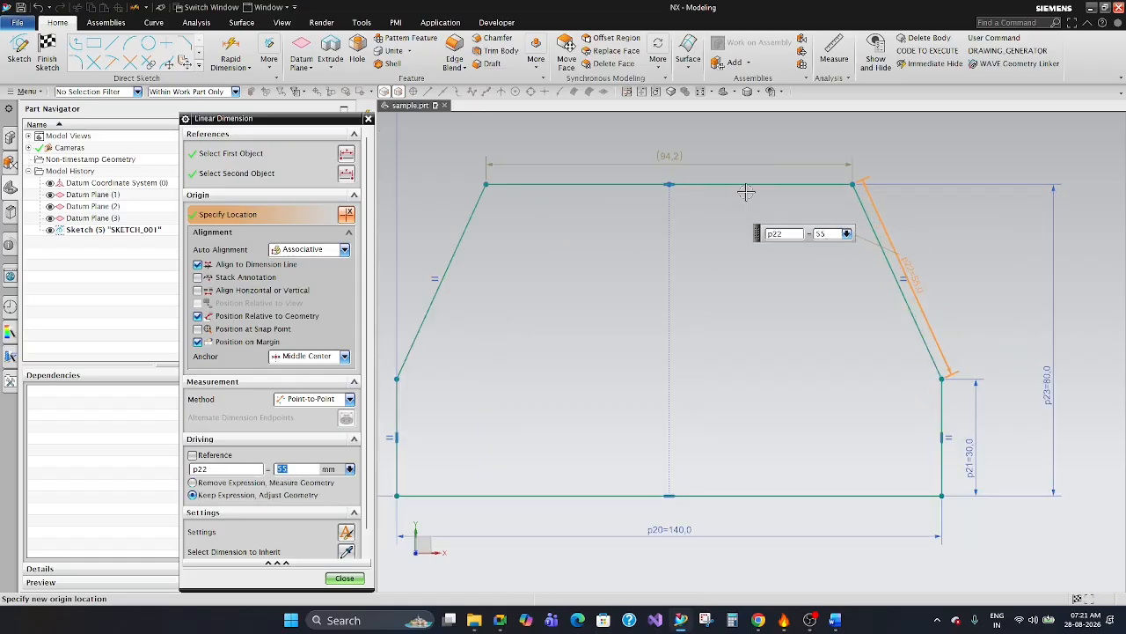
pyautogui.click(344, 578)
pyautogui.scroll(-1, 771, 329)
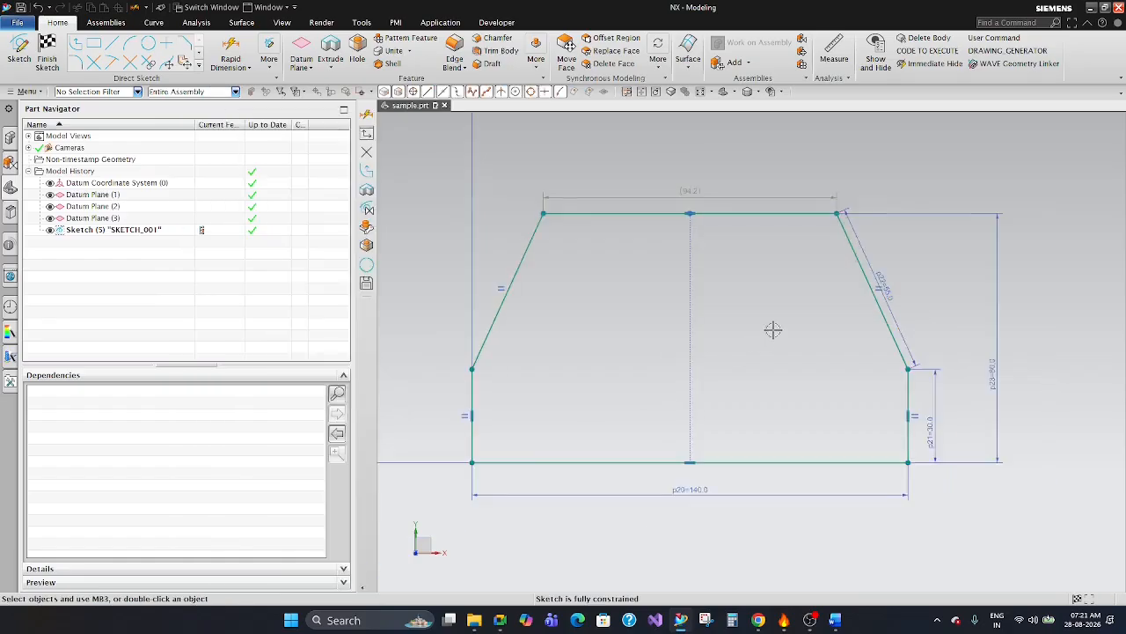
# Reposition the slanted edge's length dimension farther out from the profile.
pyautogui.scroll(2, 720, 228)
pyautogui.scroll(-3, 860, 284)
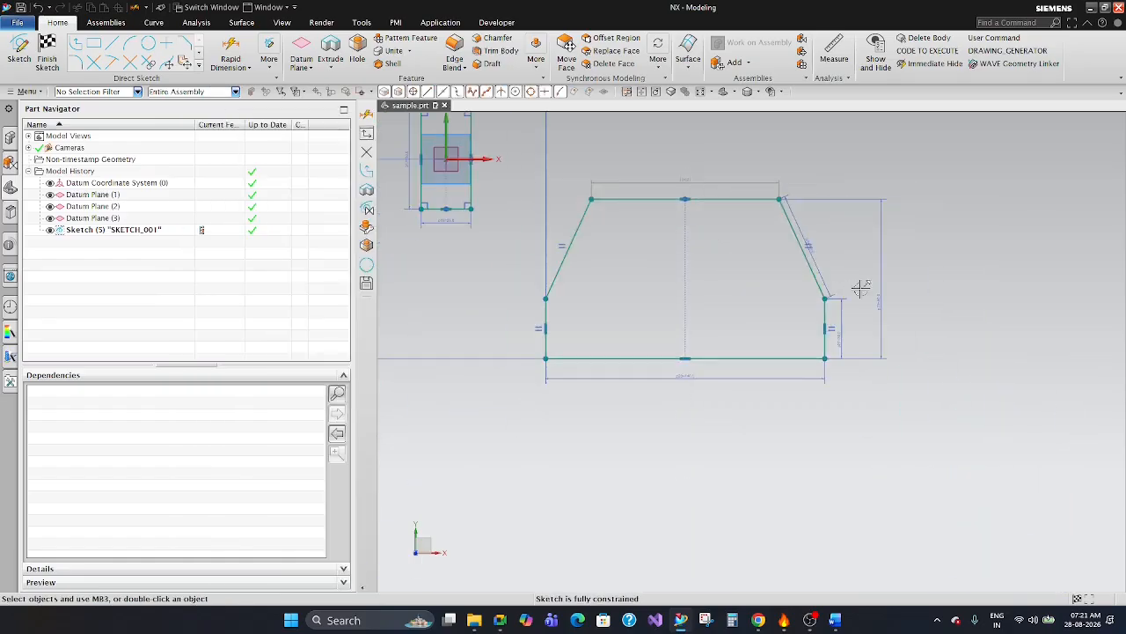
pyautogui.scroll(4, 646, 138)
pyautogui.scroll(-5, 803, 293)
pyautogui.scroll(3, 737, 217)
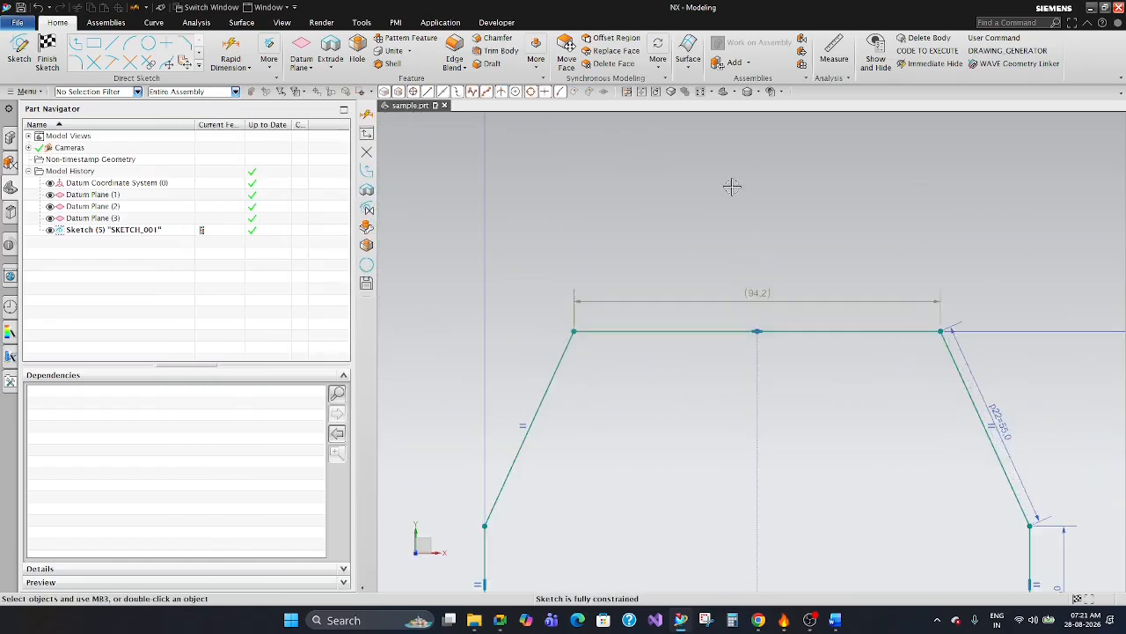
pyautogui.scroll(-3, 732, 186)
pyautogui.scroll(1, 793, 384)
pyautogui.moveTo(886, 287); pyautogui.dragTo(906, 280)
pyautogui.scroll(2, 735, 206)
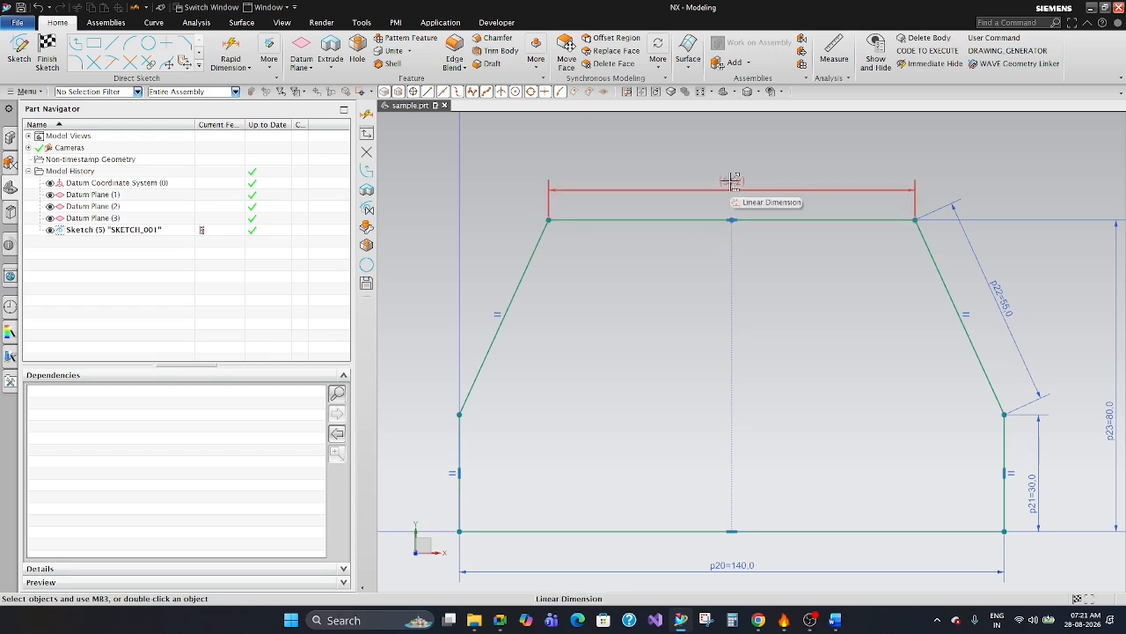
# Highlight the slanted edge, short vertical edge and base driving dimensions in turn, and clear the selection.
pyautogui.scroll(-2, 807, 289)
pyautogui.click(917, 290)
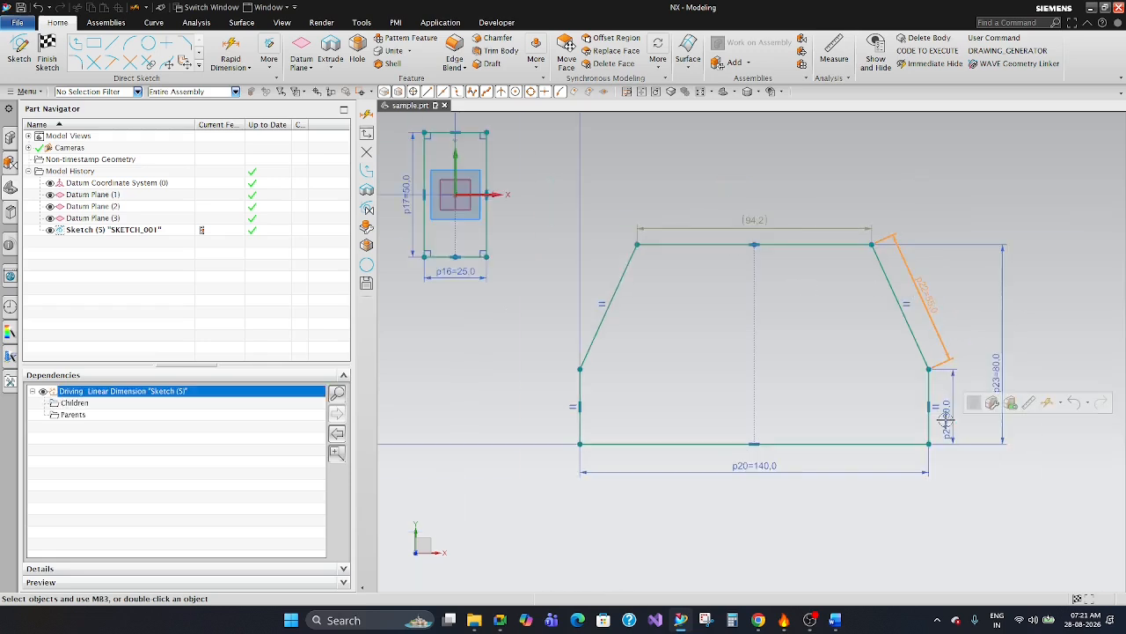
pyautogui.click(946, 421)
pyautogui.click(810, 470)
pyautogui.press('Escape')
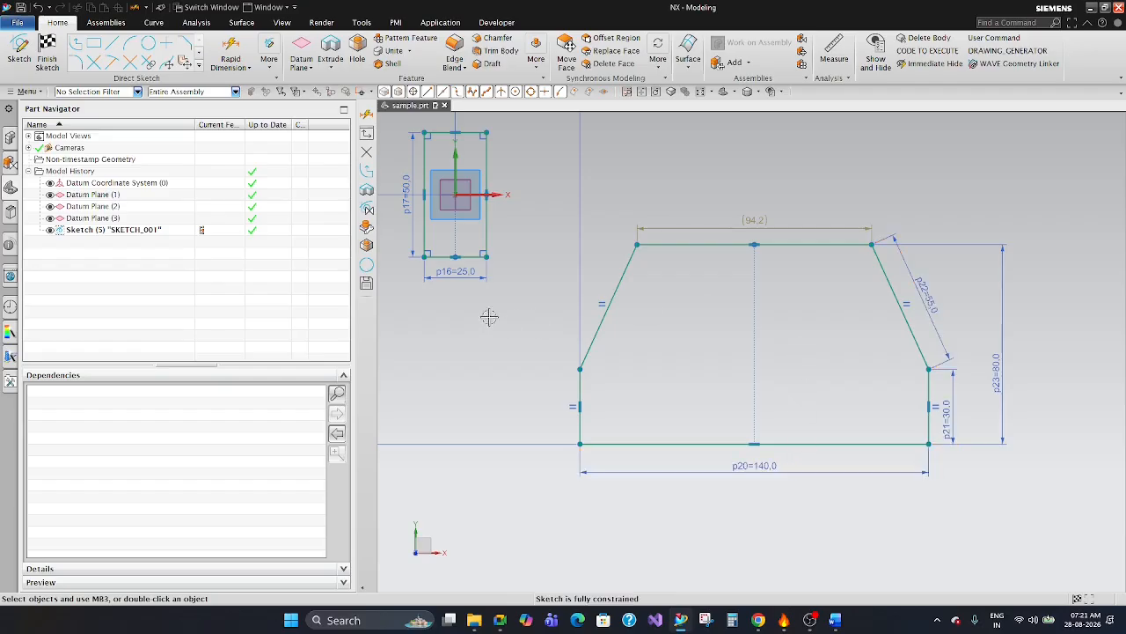
# Draw a vertical line from the midpoint of the profile's base to the midpoint of its top edge.
pyautogui.scroll(-3, 672, 301)
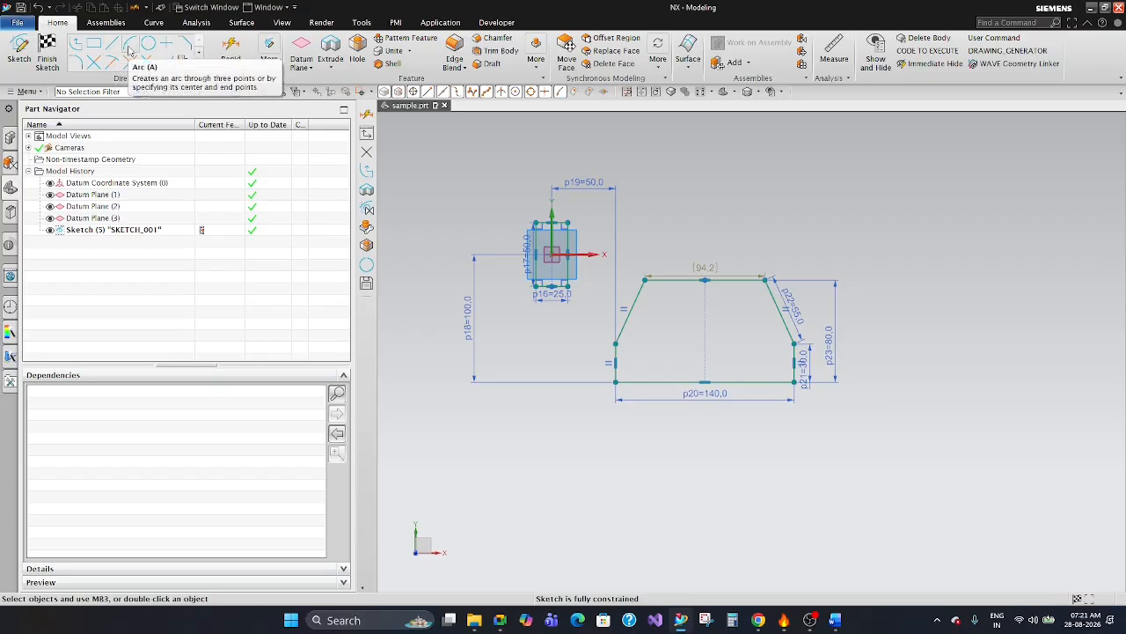
pyautogui.click(129, 44)
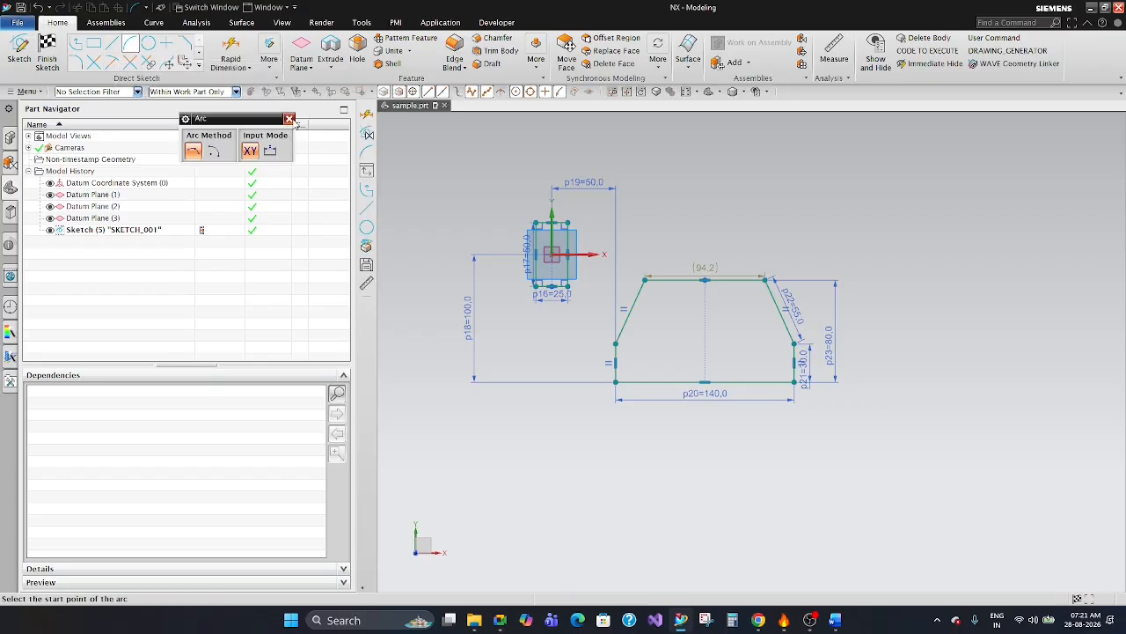
pyautogui.click(290, 118)
pyautogui.click(112, 44)
pyautogui.scroll(4, 737, 352)
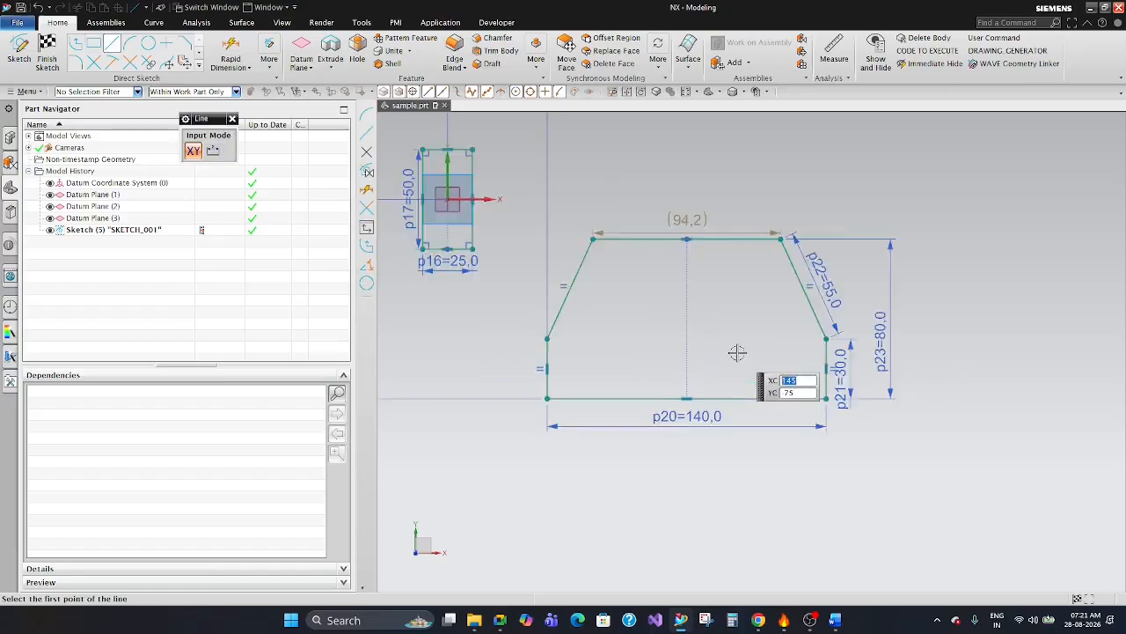
pyautogui.click(672, 409)
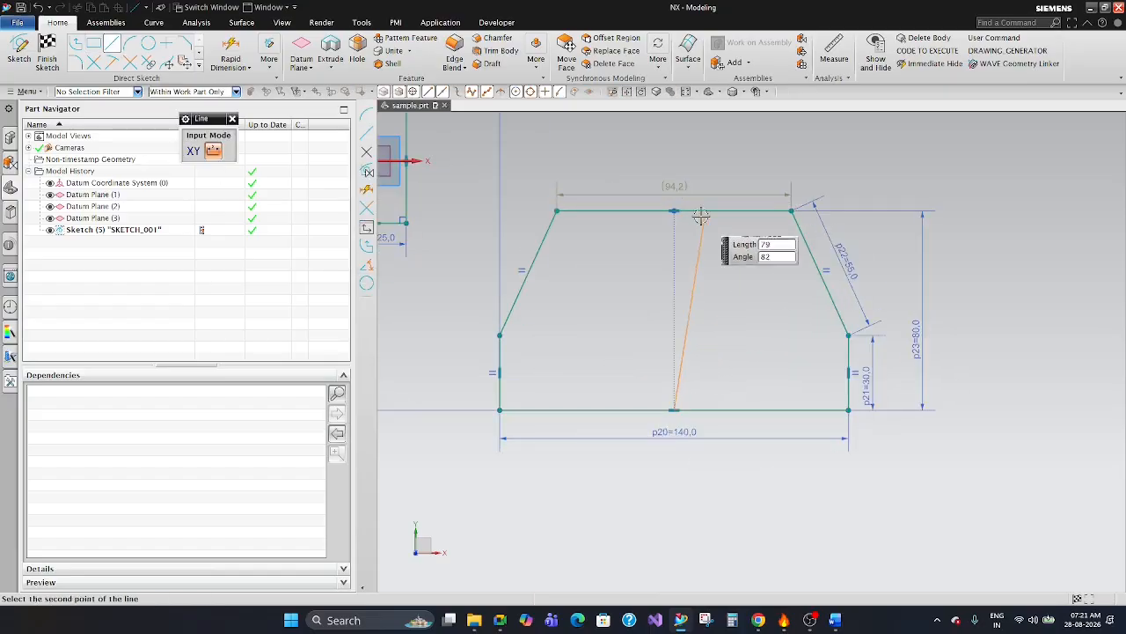
pyautogui.click(674, 211)
pyautogui.press('Escape')
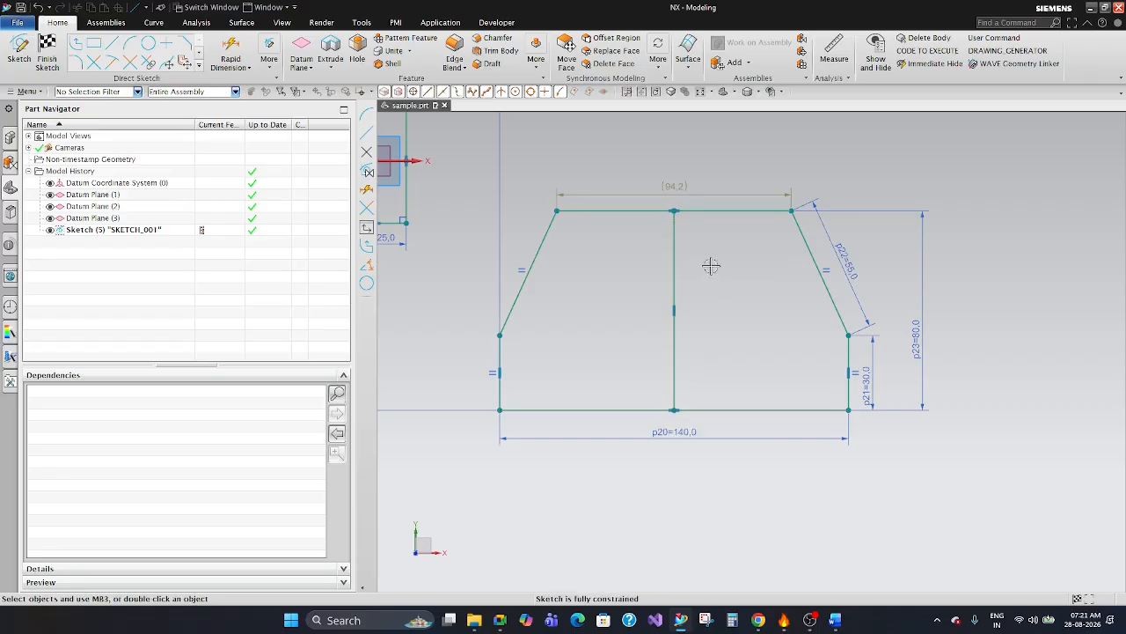
# Sketch a horizontal line about 66 mm long and three separate slanted lines about 71, 51 and 41 mm long beside the profile.
pyautogui.click(111, 43)
pyautogui.scroll(-4, 737, 307)
pyautogui.scroll(3, 772, 209)
pyautogui.click(773, 208)
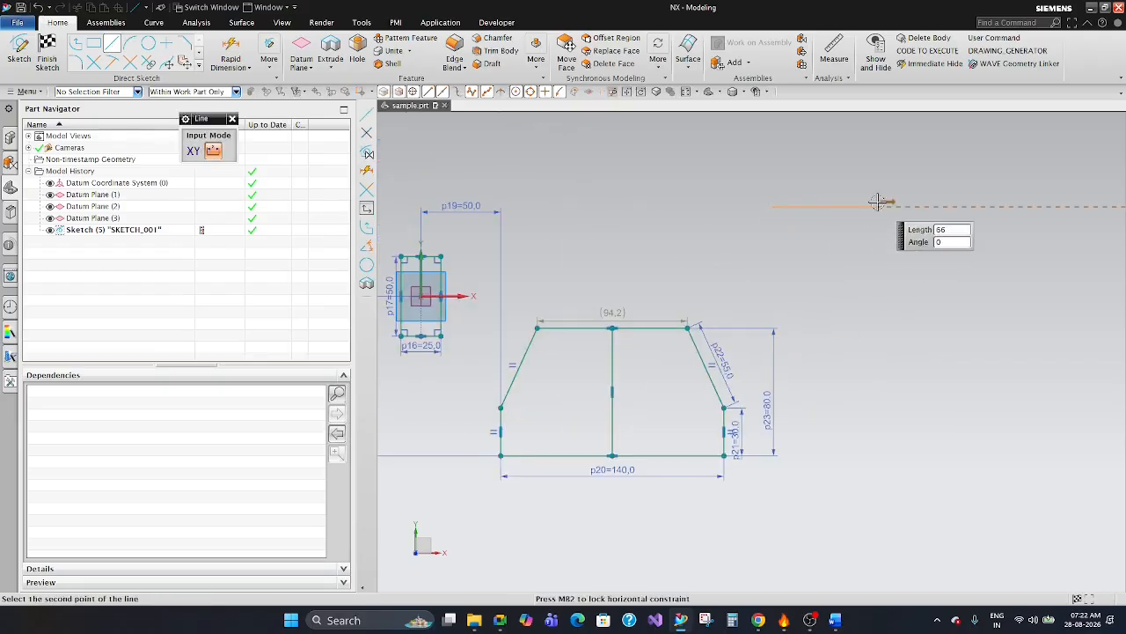
pyautogui.click(878, 204)
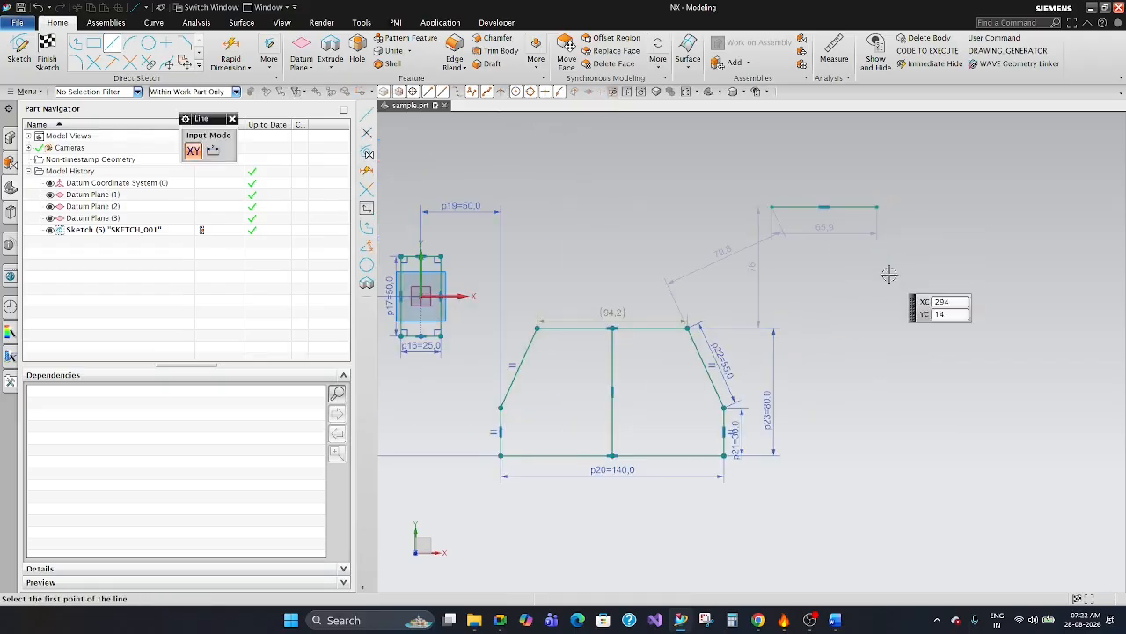
pyautogui.click(906, 383)
pyautogui.click(981, 233)
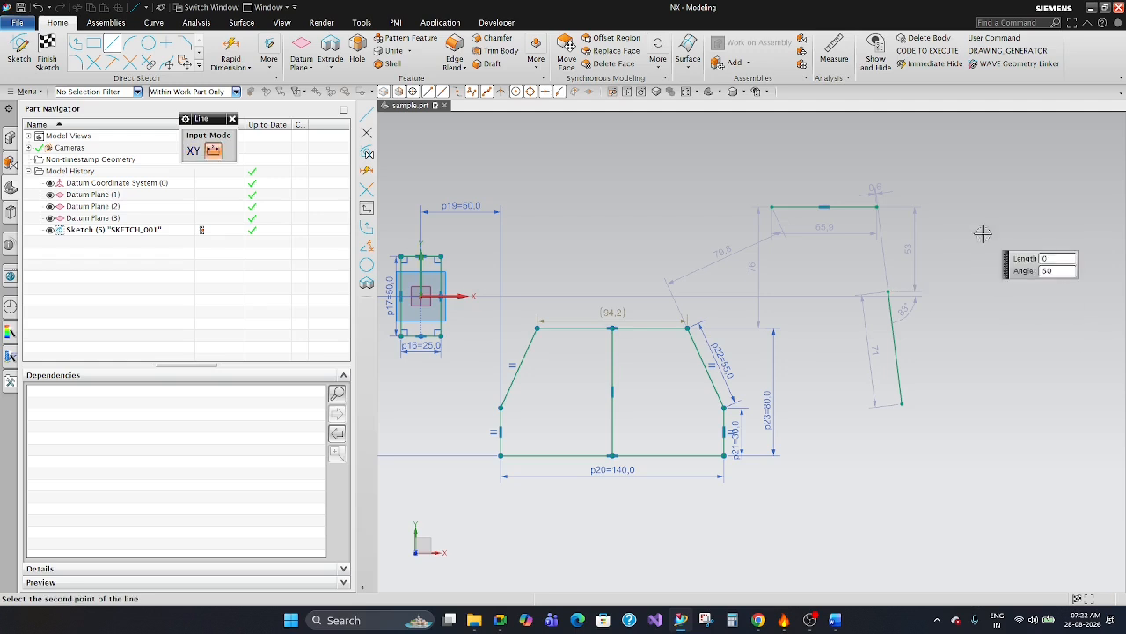
pyautogui.click(1004, 308)
pyautogui.click(1050, 203)
pyautogui.click(1068, 269)
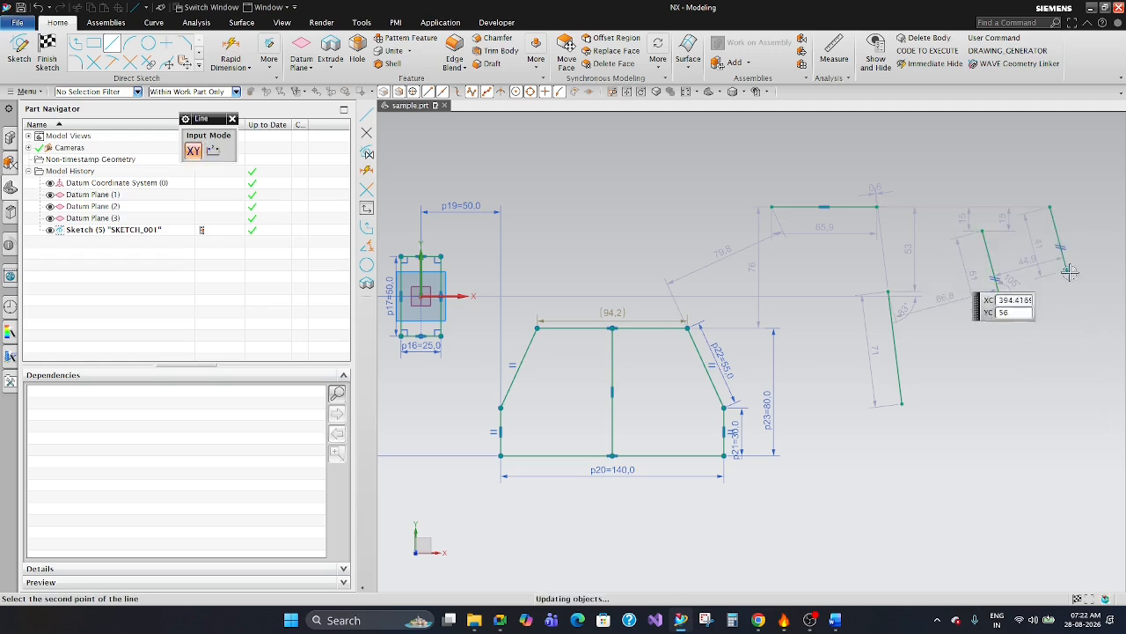
pyautogui.press('Escape')
# Delete the four loose lines beside the profile together with their automatic dimensions.
pyautogui.moveTo(1072, 425); pyautogui.dragTo(850, 146)
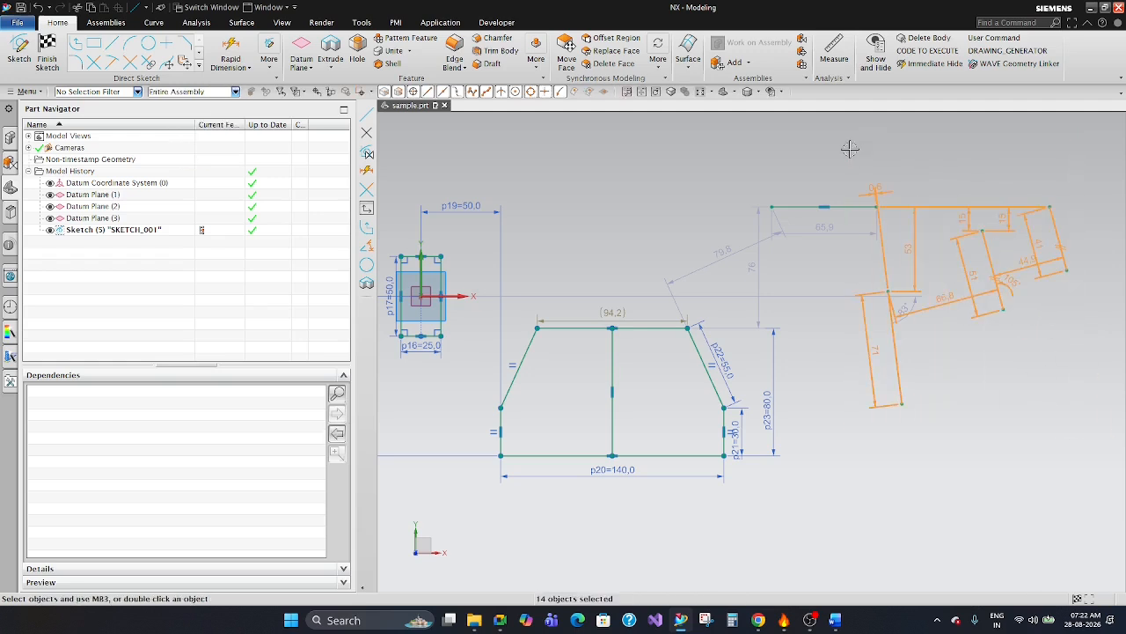
pyautogui.press('Delete')
pyautogui.click(860, 207)
pyautogui.press('Delete')
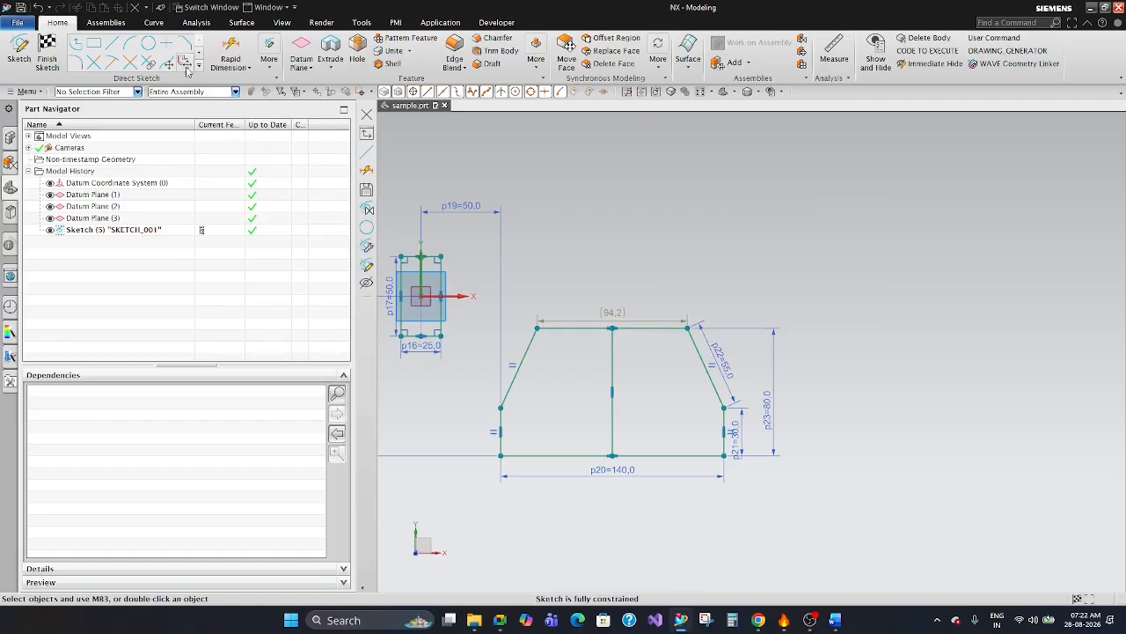
# Finish the sketch and return to modeling without creating another sketch.
pyautogui.click(47, 55)
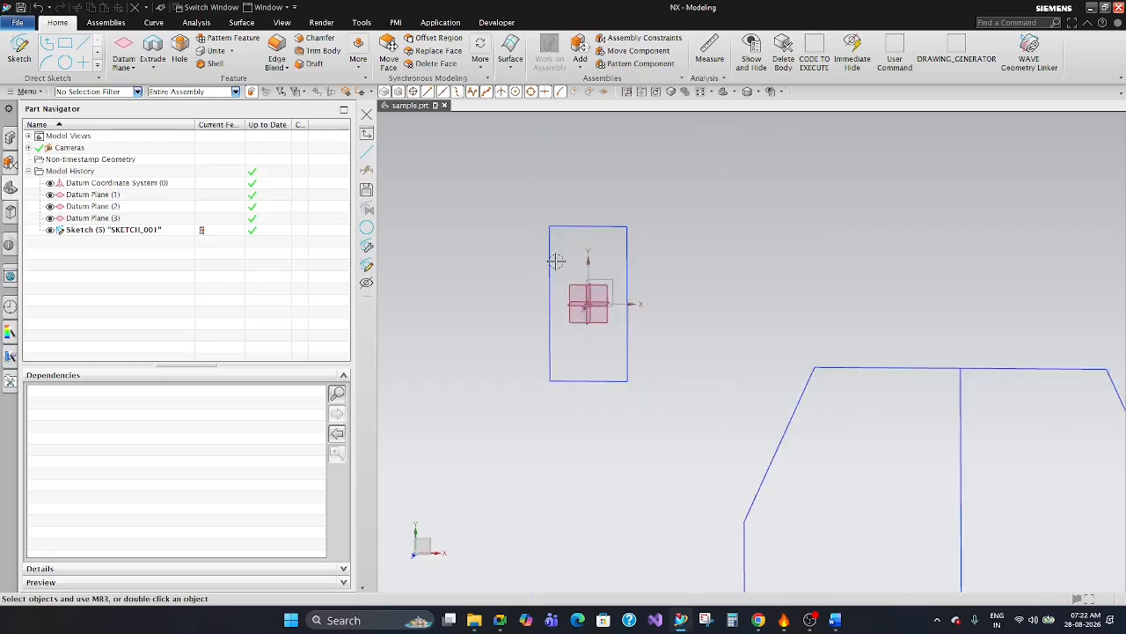
pyautogui.scroll(-2, 556, 261)
pyautogui.click(20, 54)
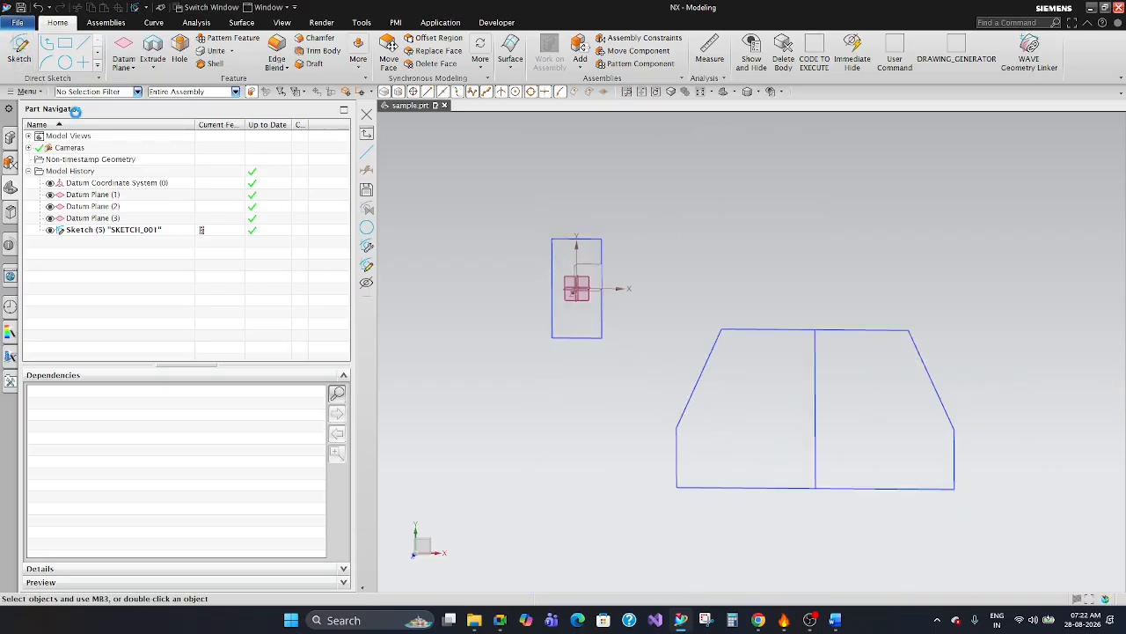
pyautogui.press('Escape')
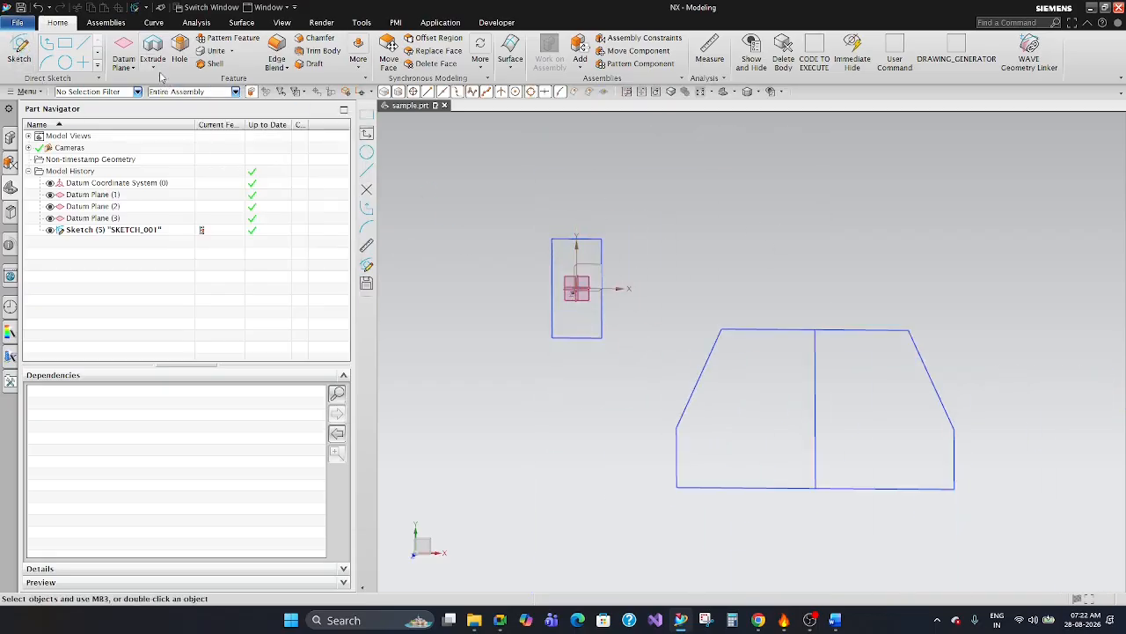
# Extrude the rectangle around the origin from 0 to 100 mm, applying it with the Extrude command kept open.
pyautogui.click(152, 55)
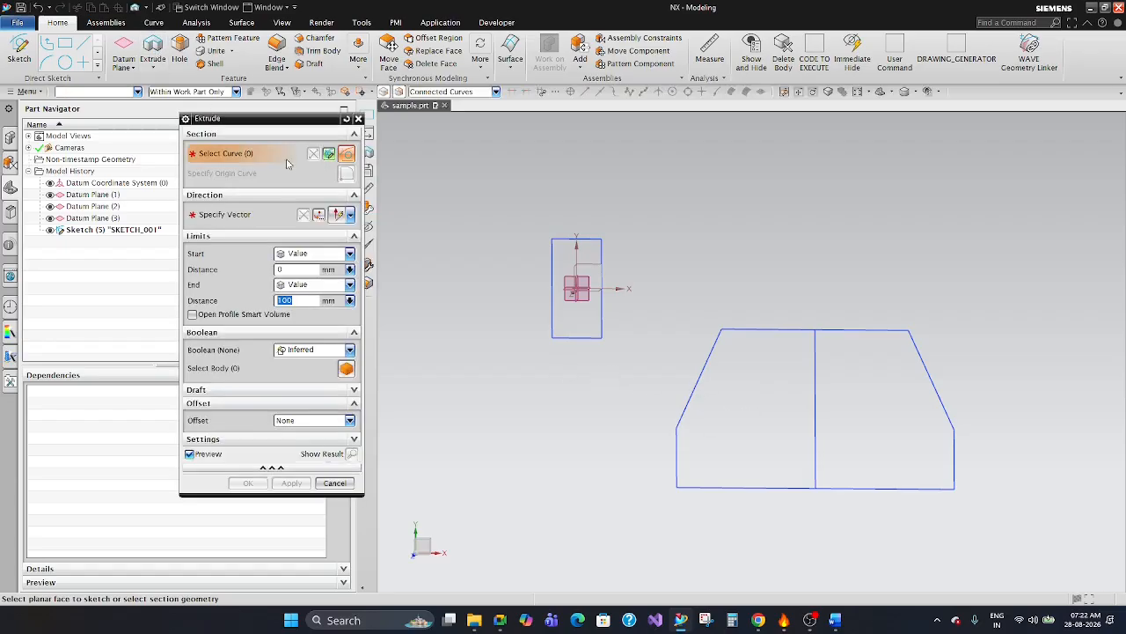
pyautogui.moveTo(285, 126); pyautogui.dragTo(487, 130)
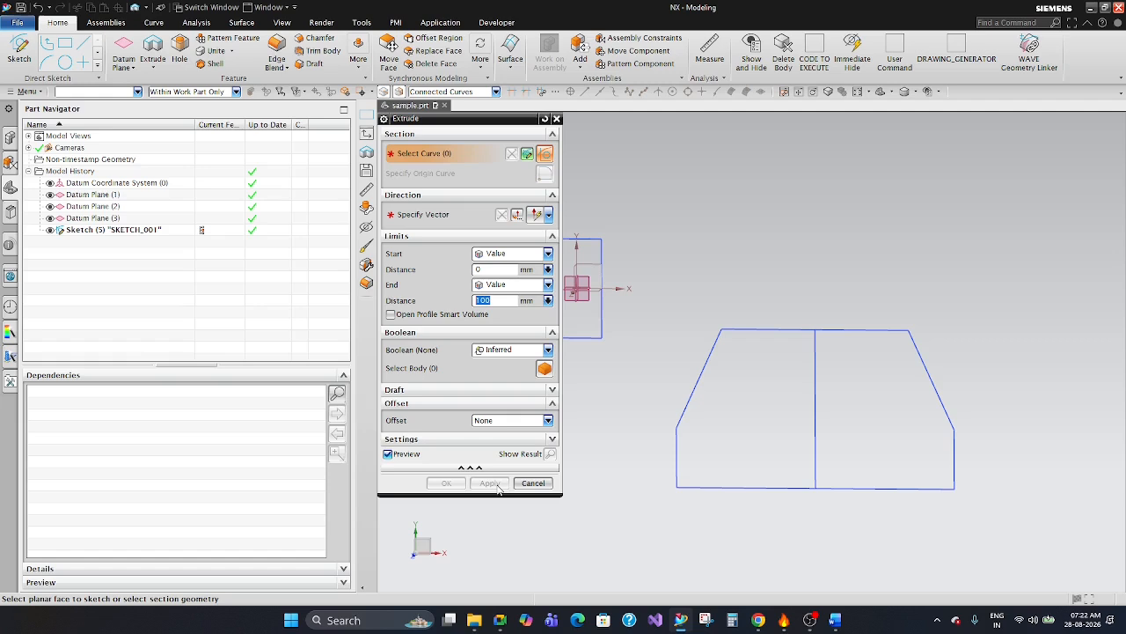
pyautogui.scroll(-5, 854, 226)
pyautogui.moveTo(924, 356); pyautogui.dragTo(827, 264, button='middle')
pyautogui.scroll(6, 782, 320)
pyautogui.click(613, 451)
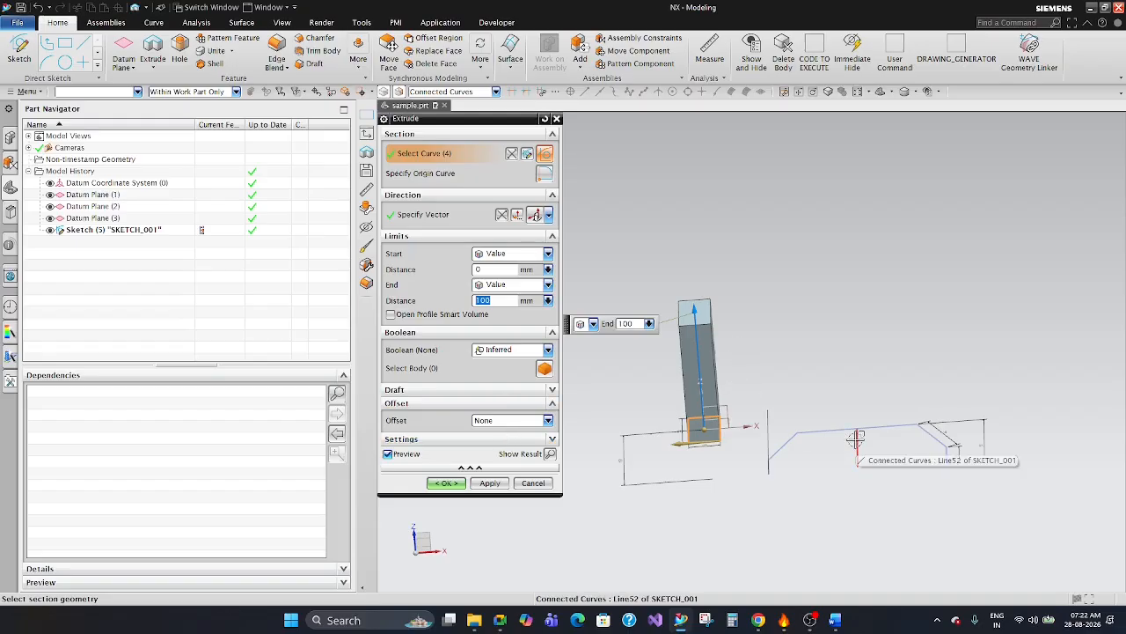
pyautogui.click(489, 483)
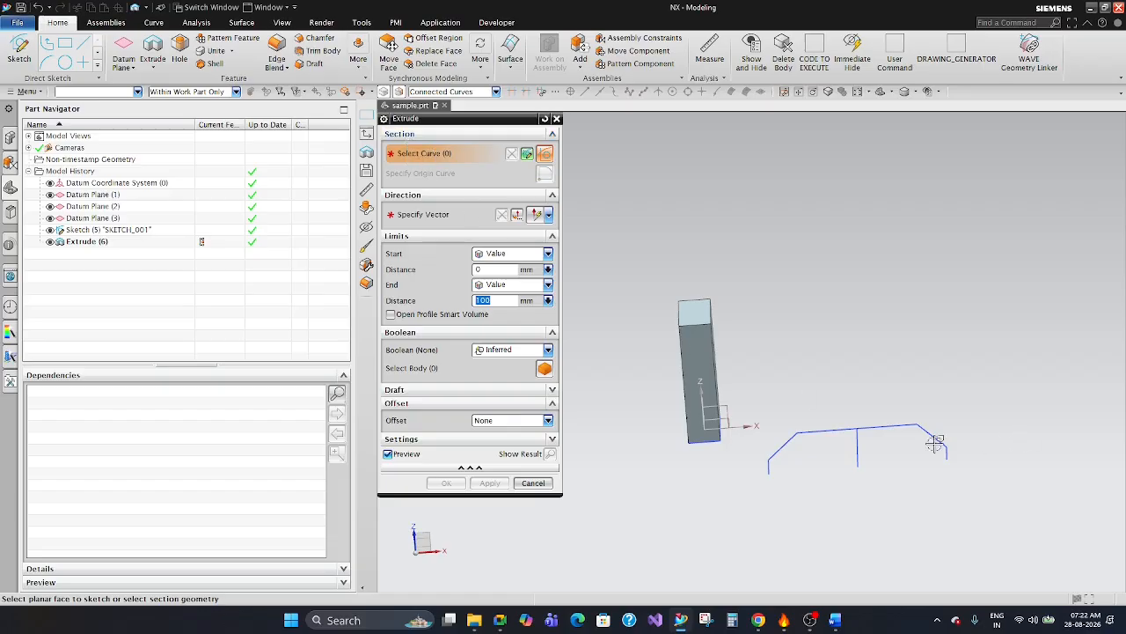
# Extrude the outer curves of the six-sided profile from 0 to 100 mm as a second body.
pyautogui.click(887, 428)
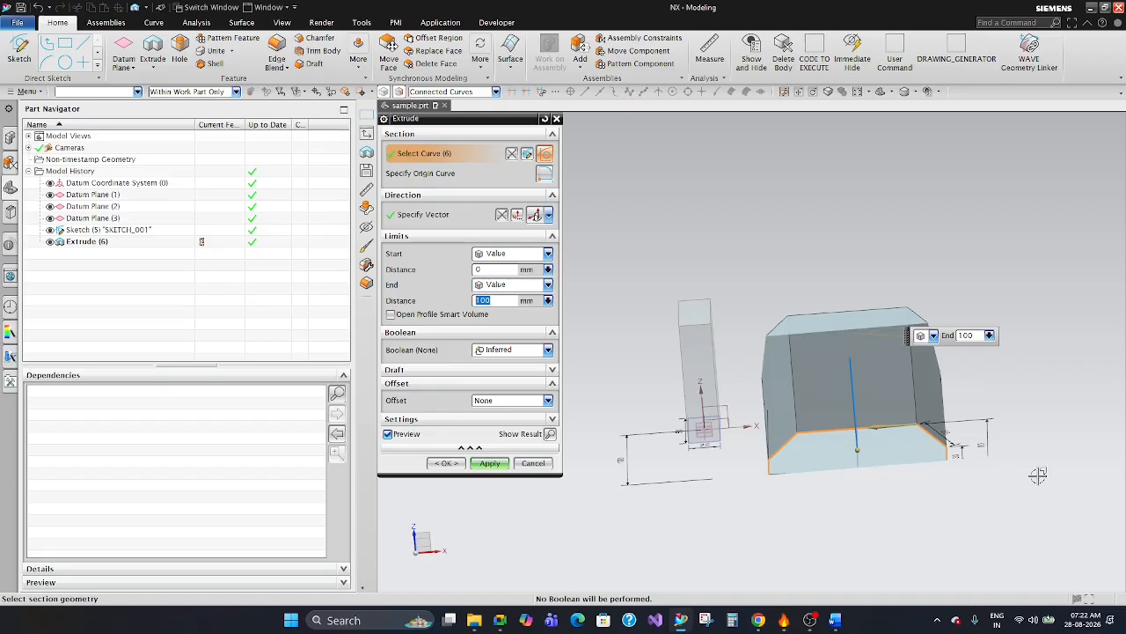
pyautogui.click(447, 464)
pyautogui.moveTo(772, 350); pyautogui.dragTo(880, 369, button='middle')
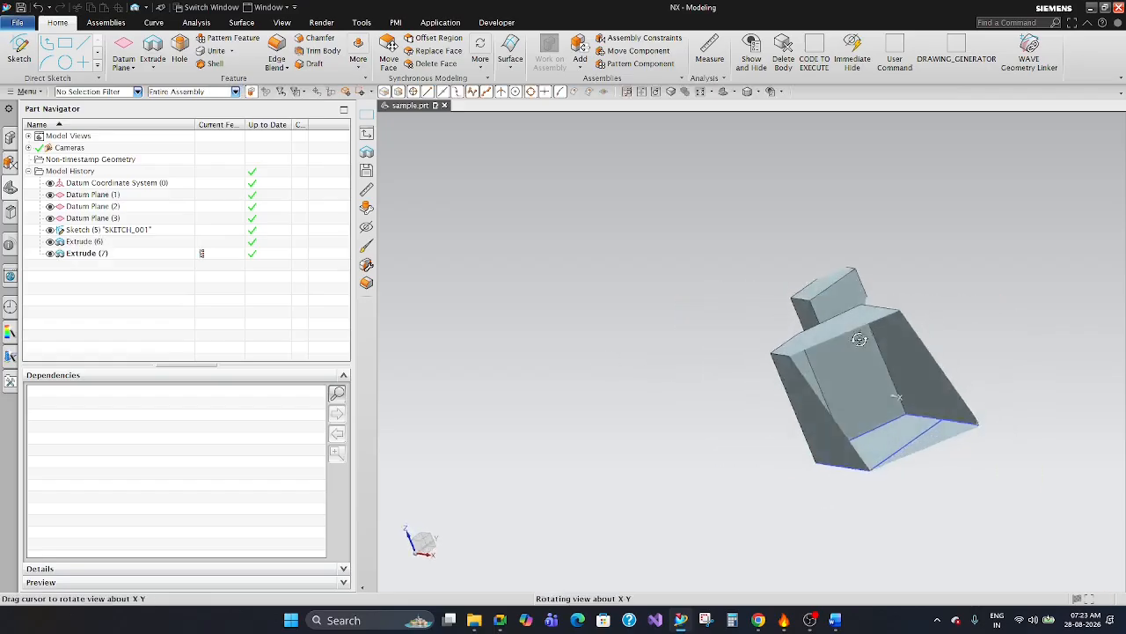
pyautogui.scroll(-5, 924, 382)
pyautogui.rightClick(910, 252)
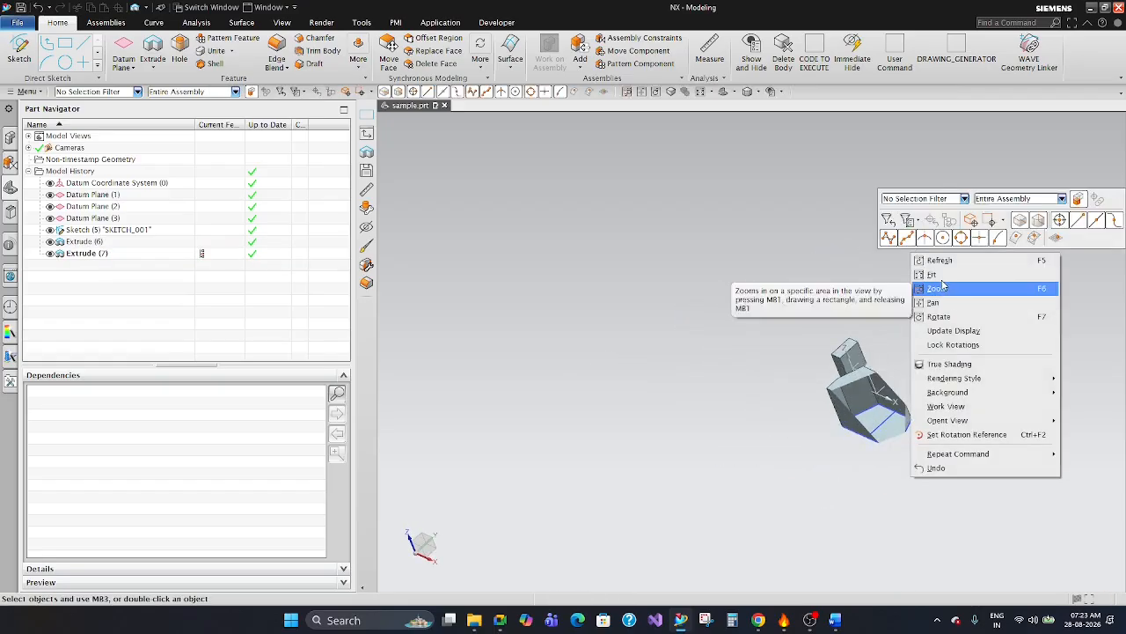
# Fit the view, examine both extruded bodies from above, and look at the Extrude options without creating another feature.
pyautogui.click(938, 274)
pyautogui.scroll(-3, 648, 410)
pyautogui.moveTo(649, 410); pyautogui.dragTo(811, 341, button='middle')
pyautogui.scroll(1, 812, 385)
pyautogui.scroll(-3, 830, 336)
pyautogui.scroll(3, 717, 330)
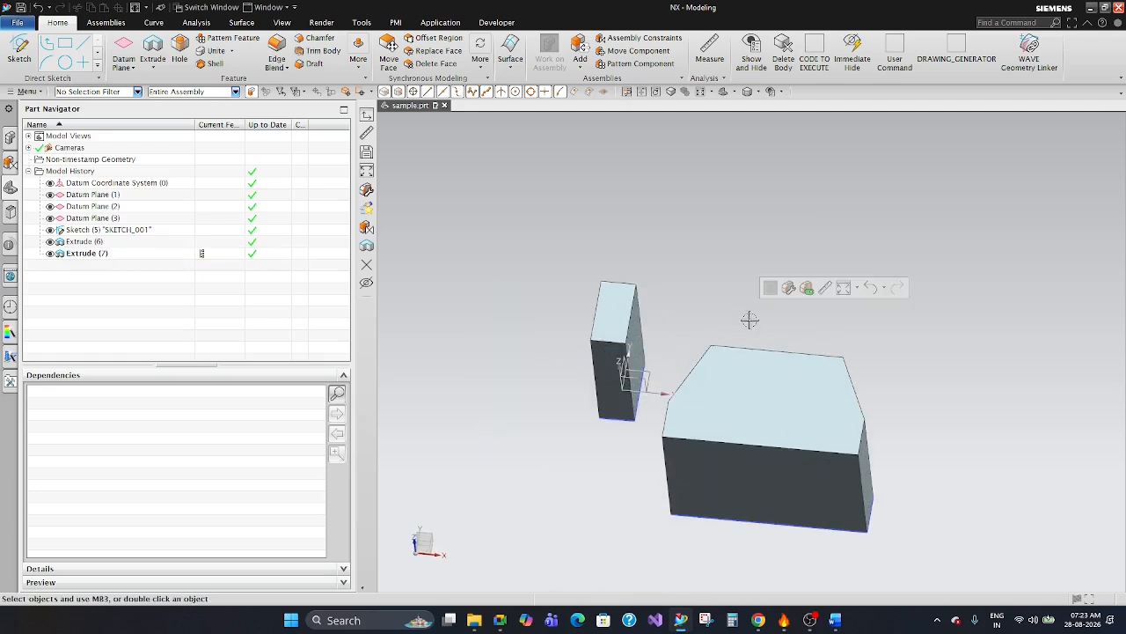
pyautogui.click(162, 45)
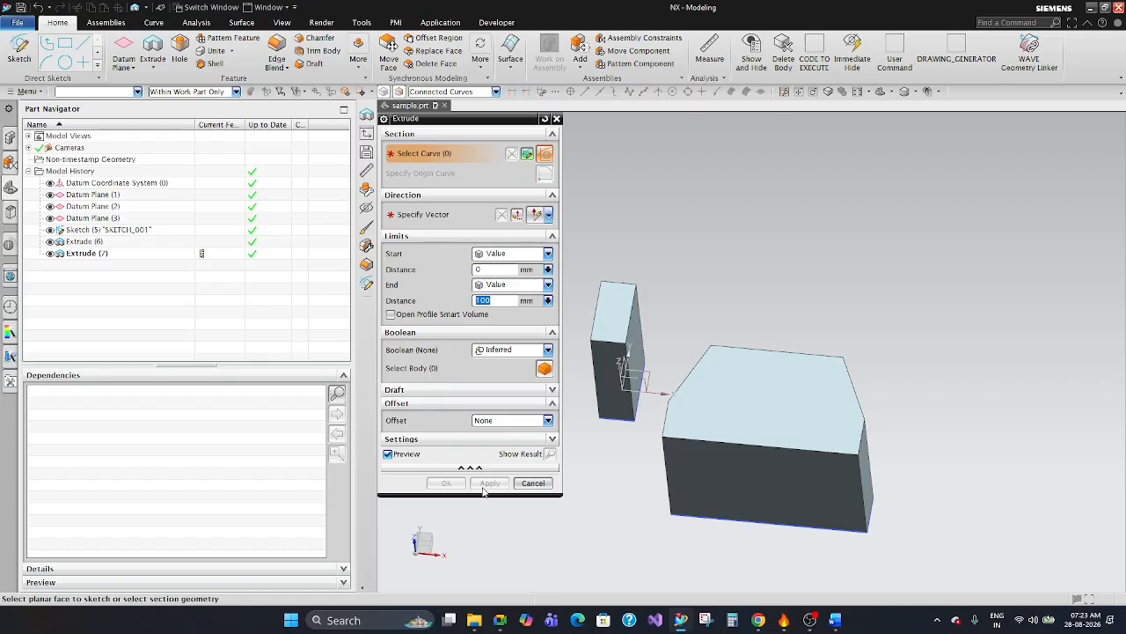
pyautogui.click(556, 119)
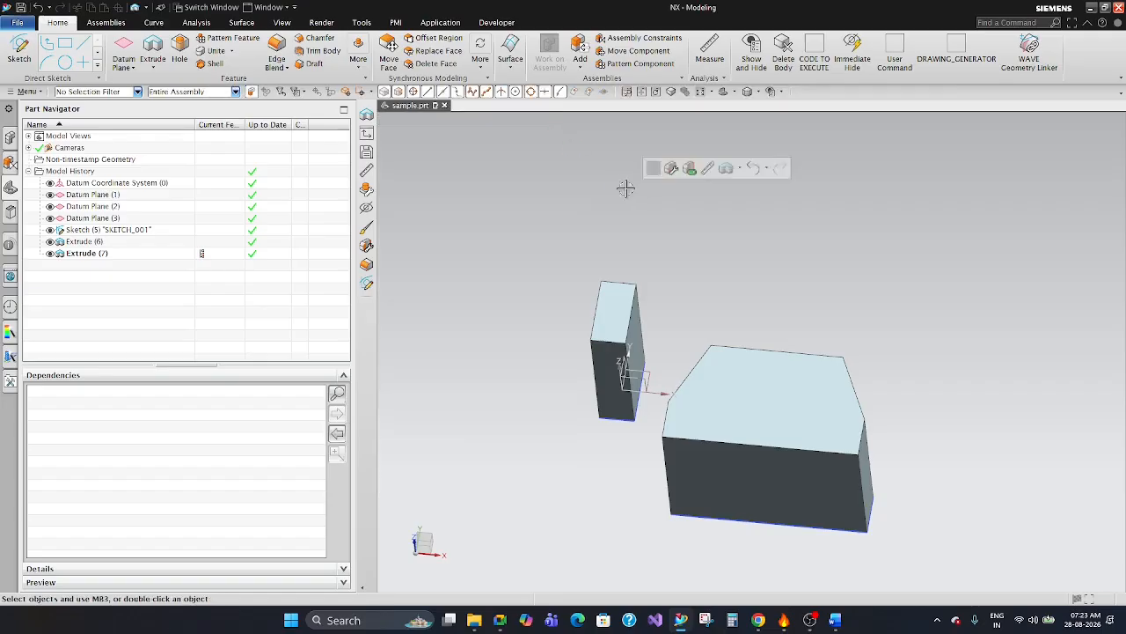
# Start an Edge Blend and get a close view of the two extruded bodies' upper edges for selection.
pyautogui.click(278, 50)
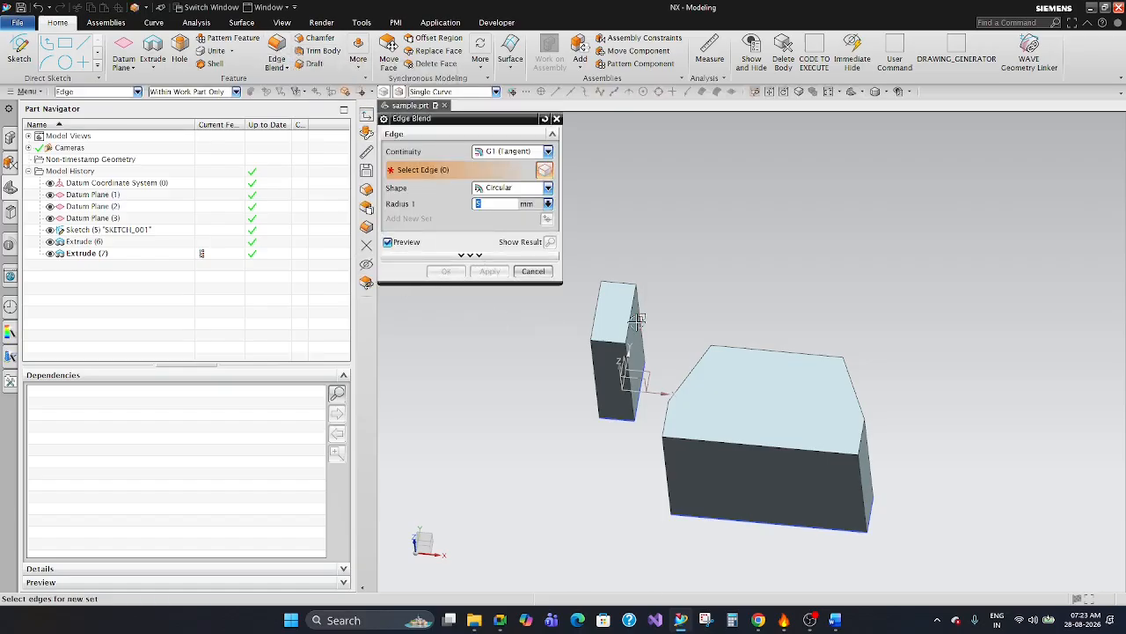
pyautogui.scroll(3, 616, 310)
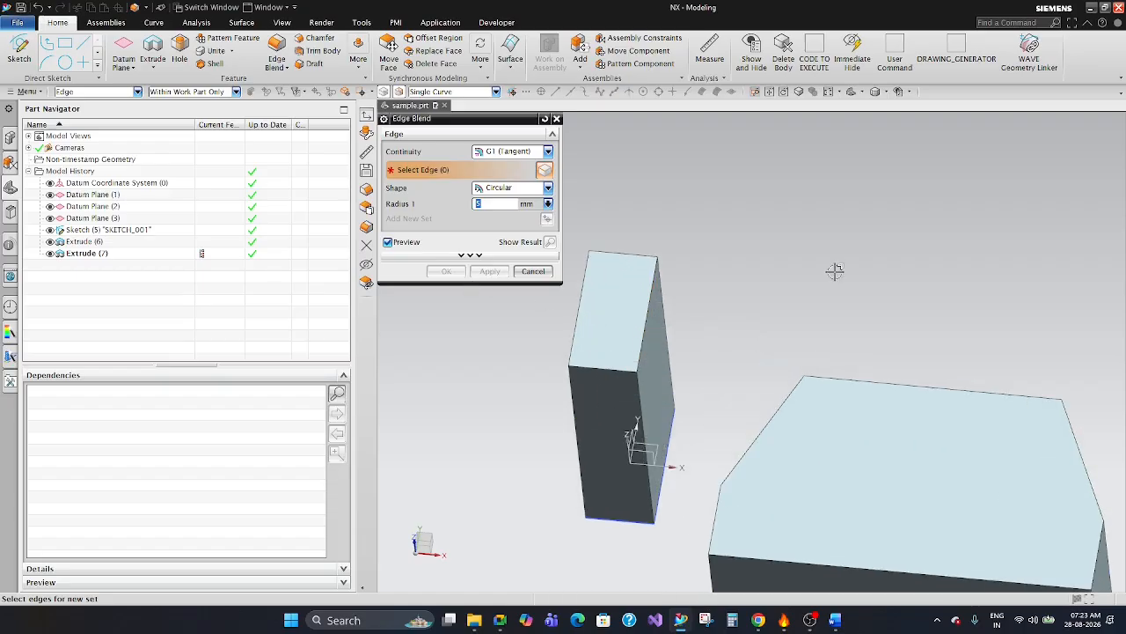
pyautogui.scroll(-3, 834, 271)
pyautogui.moveTo(815, 255); pyautogui.dragTo(890, 231, button='middle')
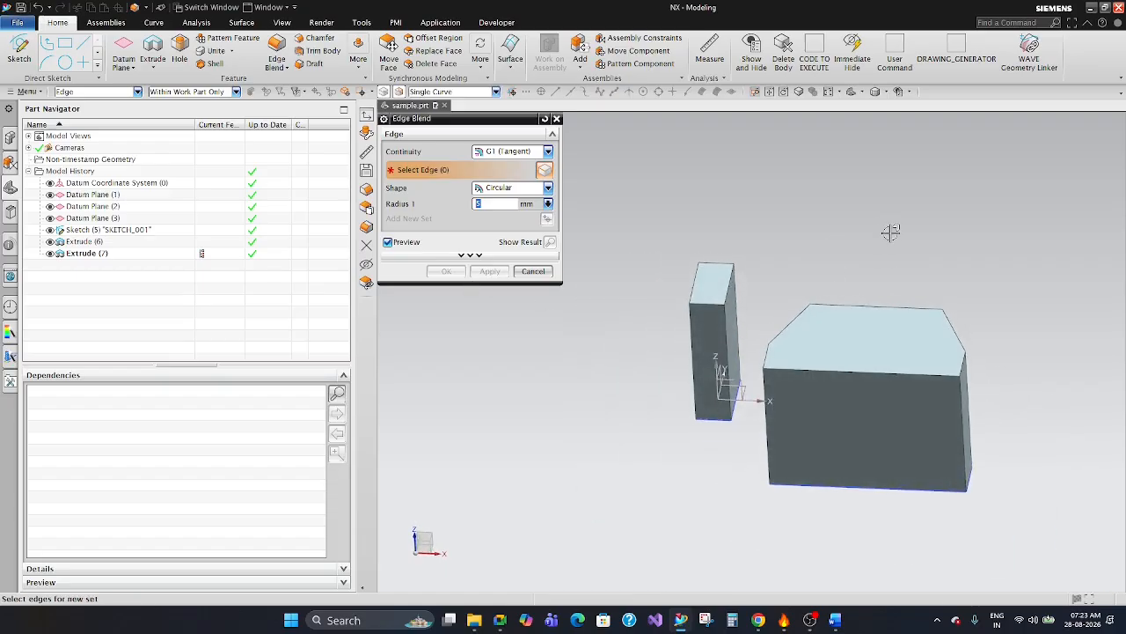
pyautogui.scroll(2, 826, 276)
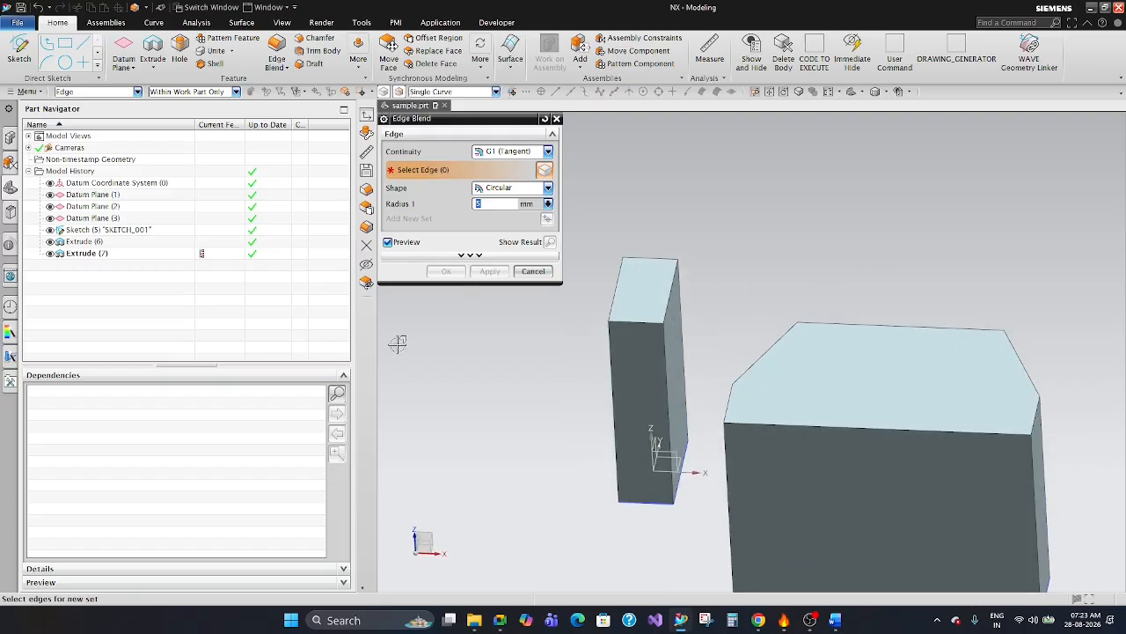